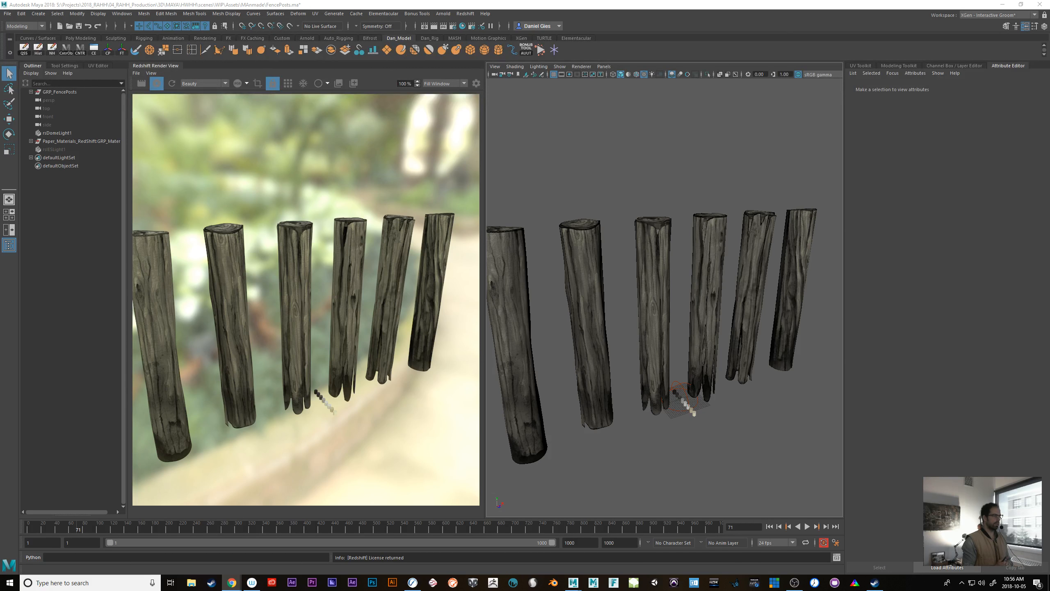
Examine the textured fence posts from several angles and up close in the viewport and live Redshift render.
left_click_drag(687, 428, 730, 450)
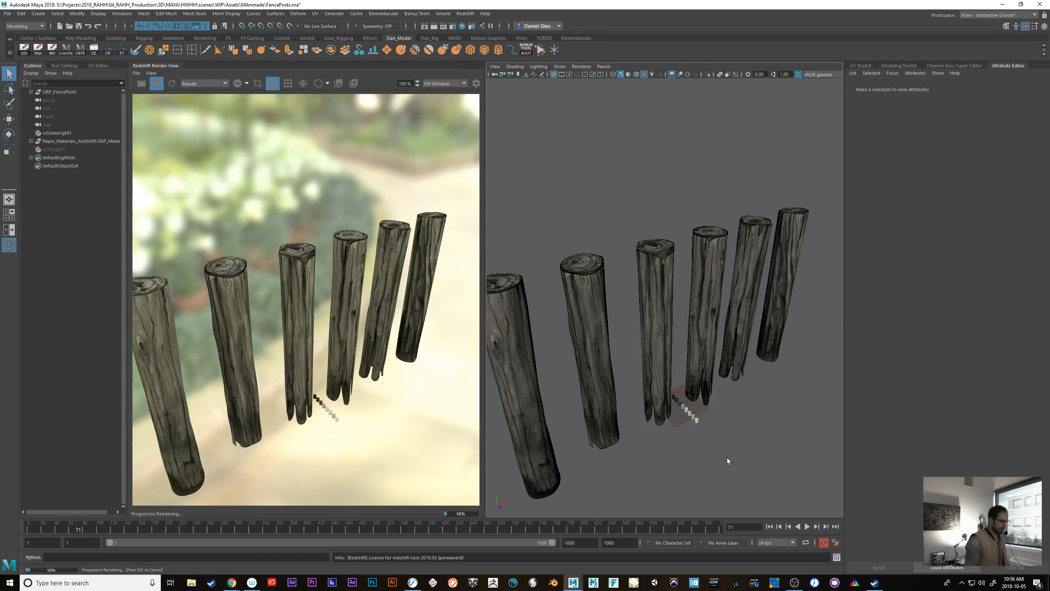
left_click_drag(635, 447, 656, 377)
left_click_drag(599, 207, 659, 366)
left_click(650, 375)
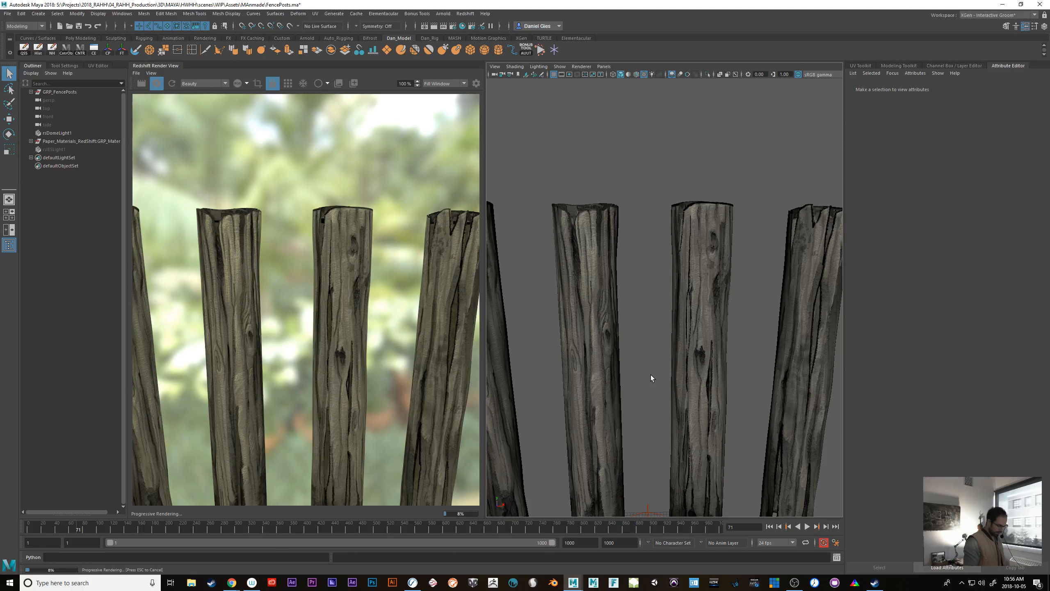
Switch to Rebelle 3, show the UV_FencePosts layer over the painted texture, and inspect the wood planks up close.
left_click(412, 583)
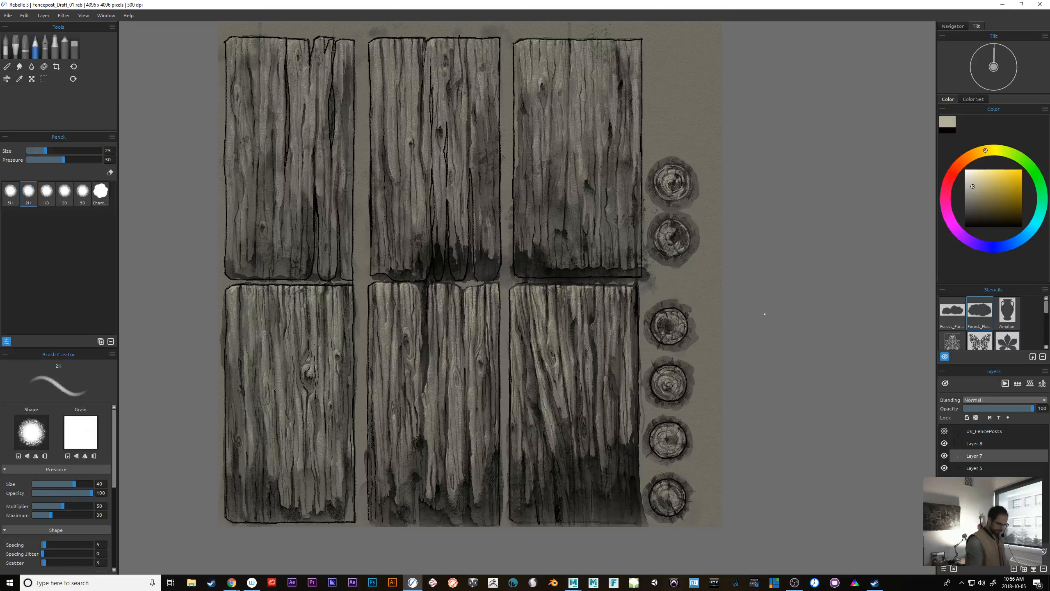
left_click(945, 431)
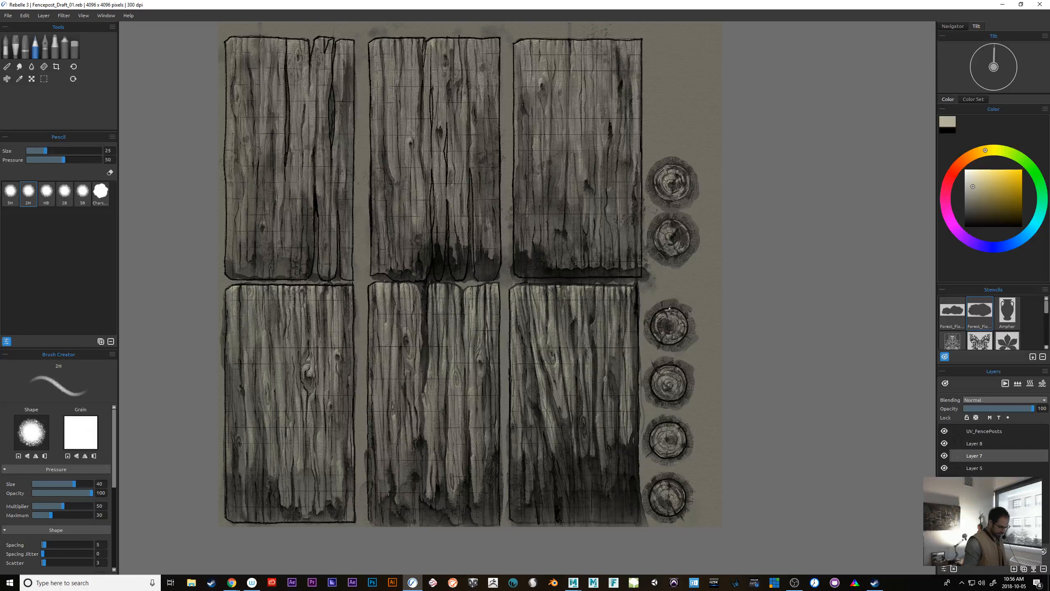
key("ctrl+plus")
key("ctrl+plus")
key("ctrl+plus")
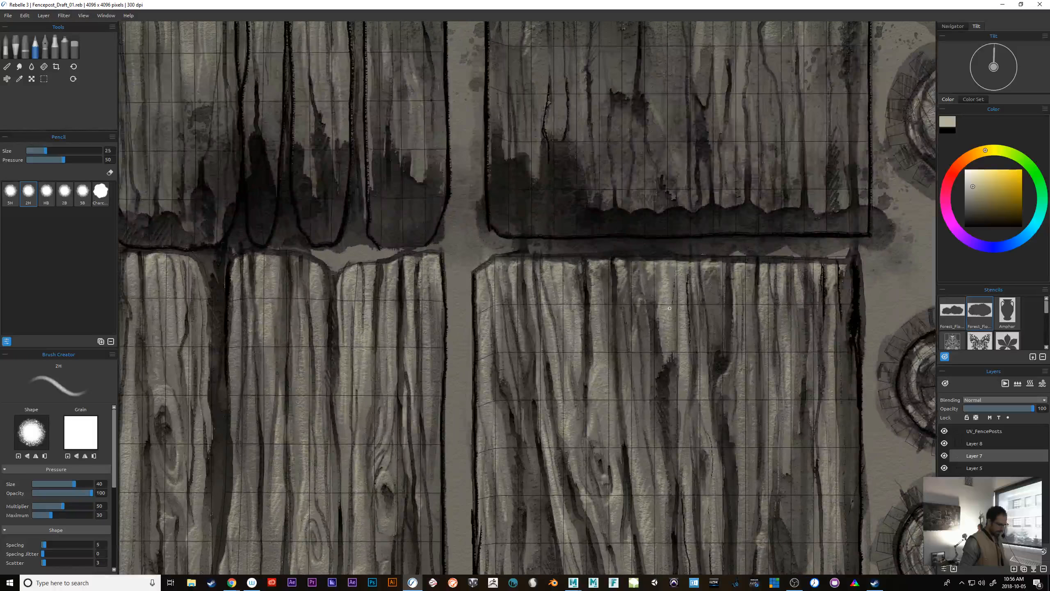
left_click_drag(482, 284, 566, 577)
left_click_drag(512, 415, 587, 572)
left_click_drag(510, 382, 574, 545)
Switch back to Maya, view the whole row of fence posts, and save the FencePosts.ma scene.
left_click(573, 583)
left_click_drag(684, 439, 712, 448)
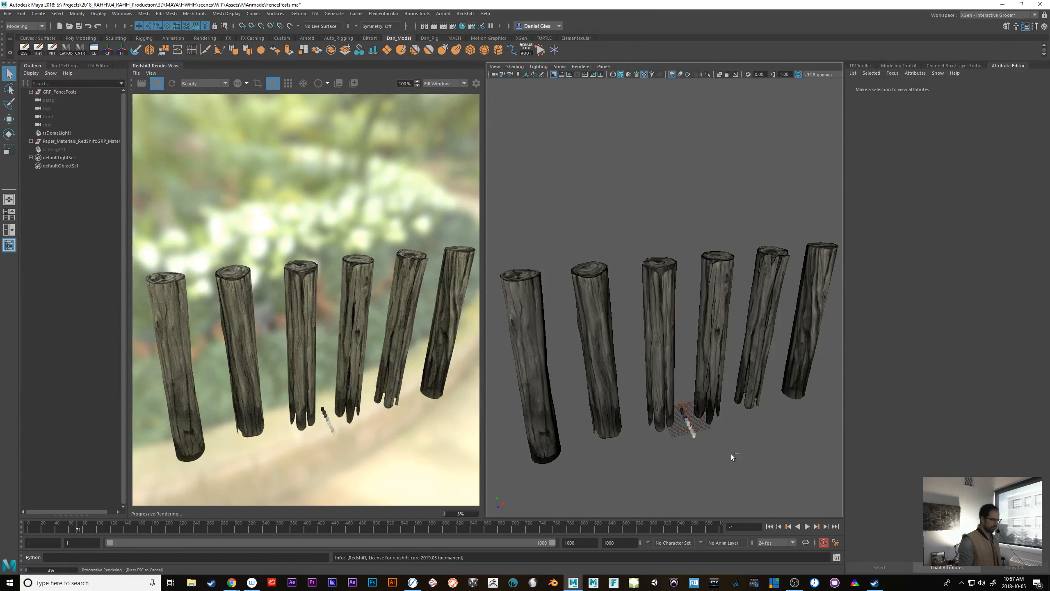
key("ctrl+s")
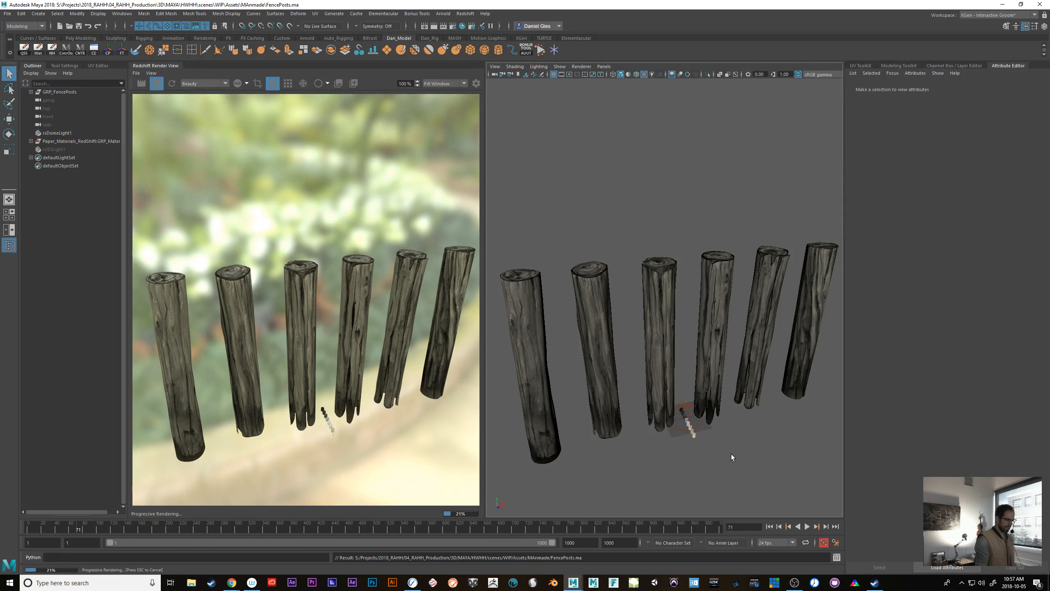
left_click(7, 13)
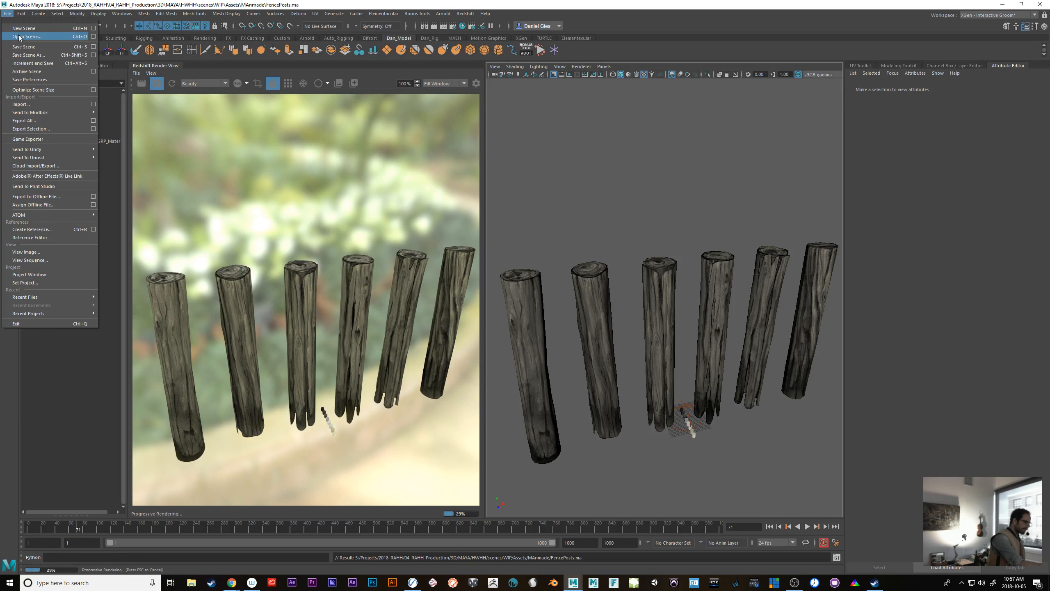
left_click(20, 37)
left_click(795, 497)
Save a copy of the fence post scene as FencePosts.001.ma in the same folder.
left_click(8, 13)
left_click(23, 55)
left_click(221, 136)
left_click(174, 484)
type(".001")
key("Return")
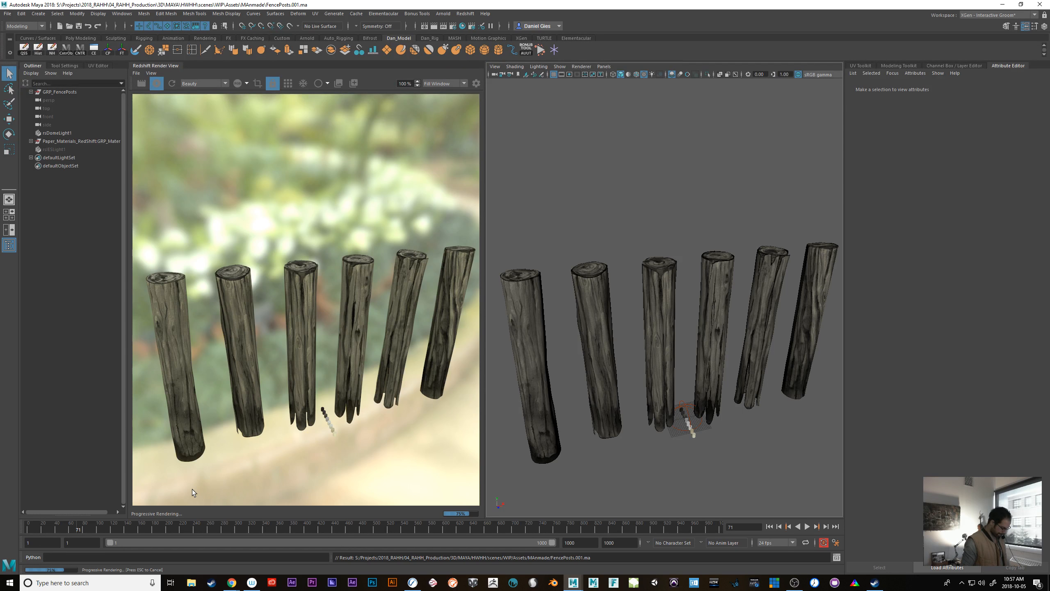
Open the scene Vignette_A.012.ma from the Vignette_A folder inside Sets.
key("ctrl+o")
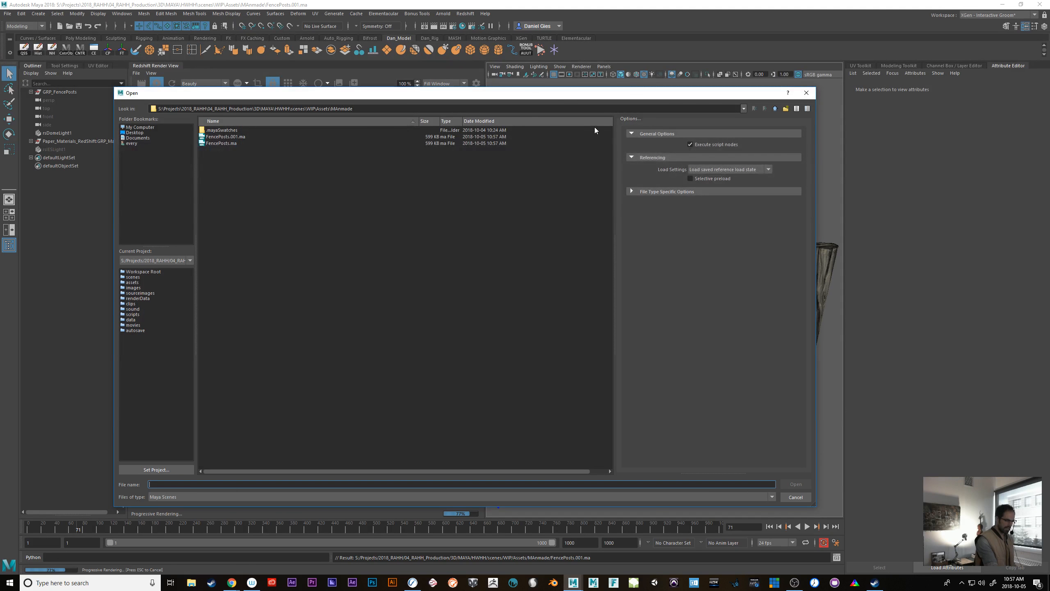
left_click(776, 108)
left_click(775, 108)
double_click(217, 163)
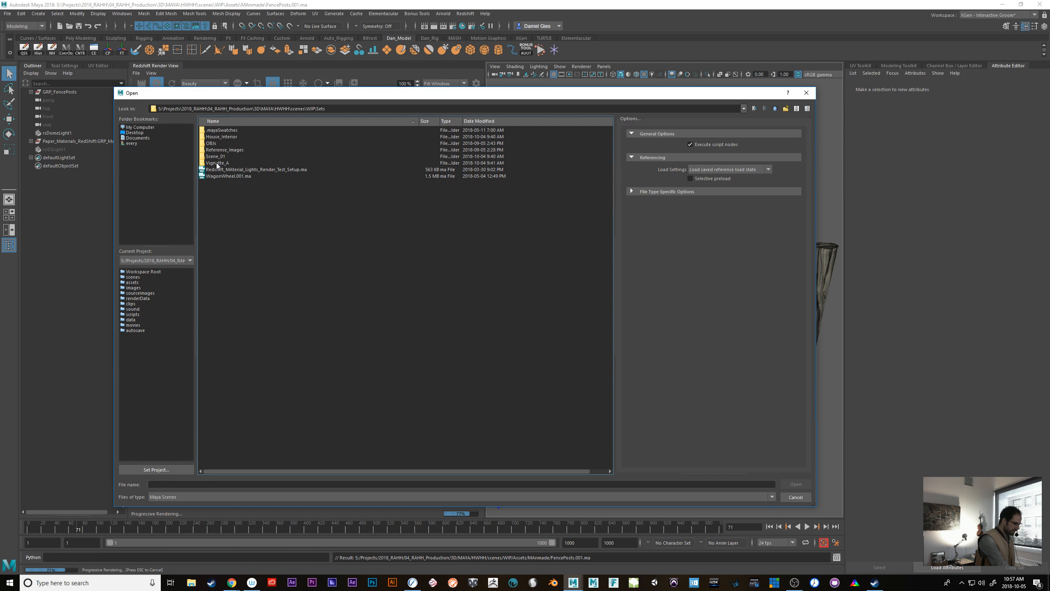
double_click(217, 162)
left_click(217, 162)
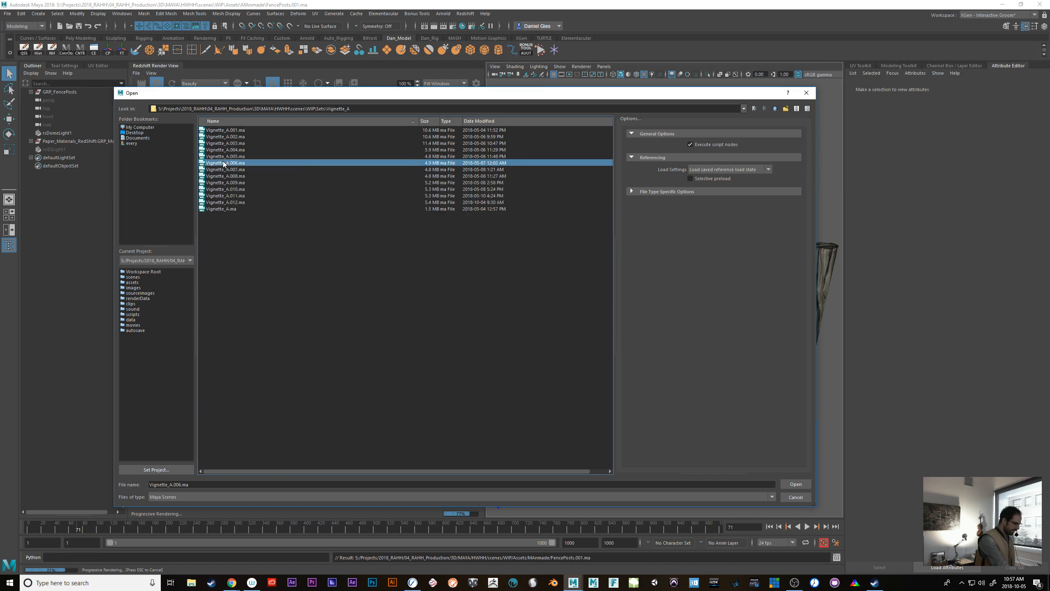
left_click(247, 202)
left_click(794, 481)
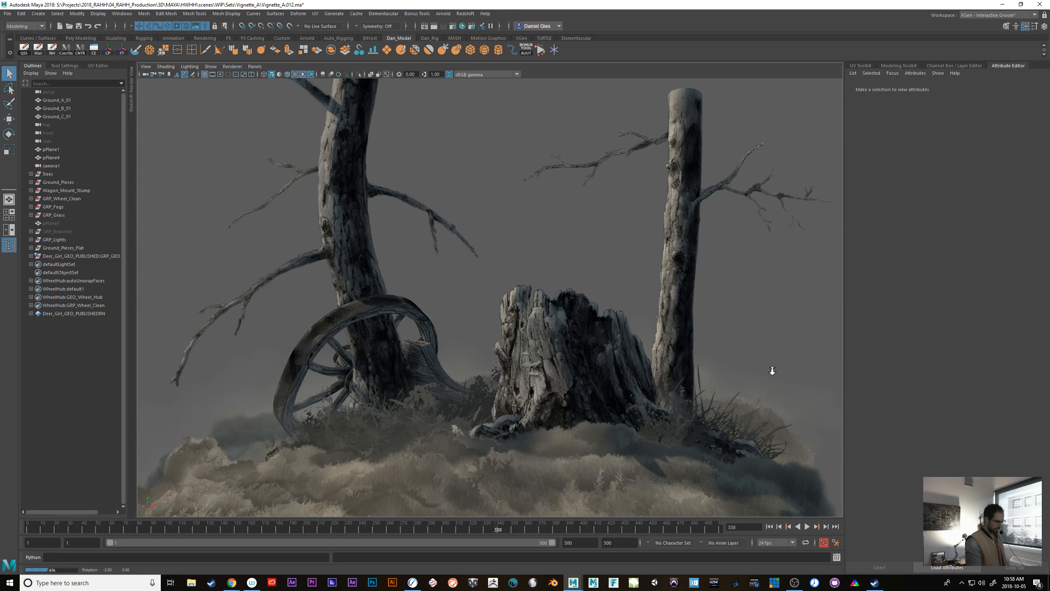
Set the current time to frame 57, then undock and close the Redshift Render View.
left_click_drag(771, 368, 698, 378)
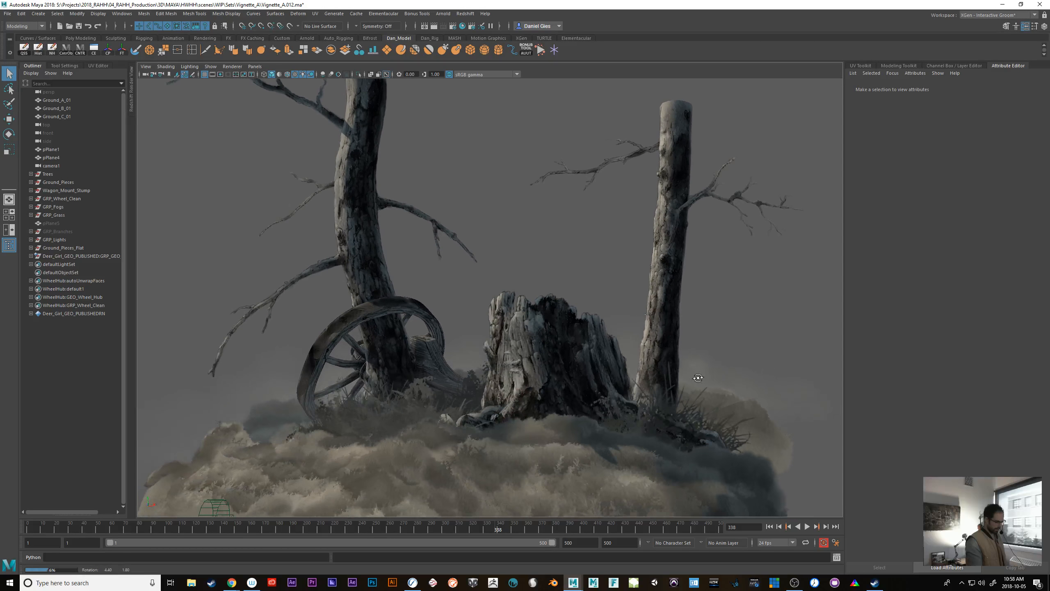
left_click(107, 527)
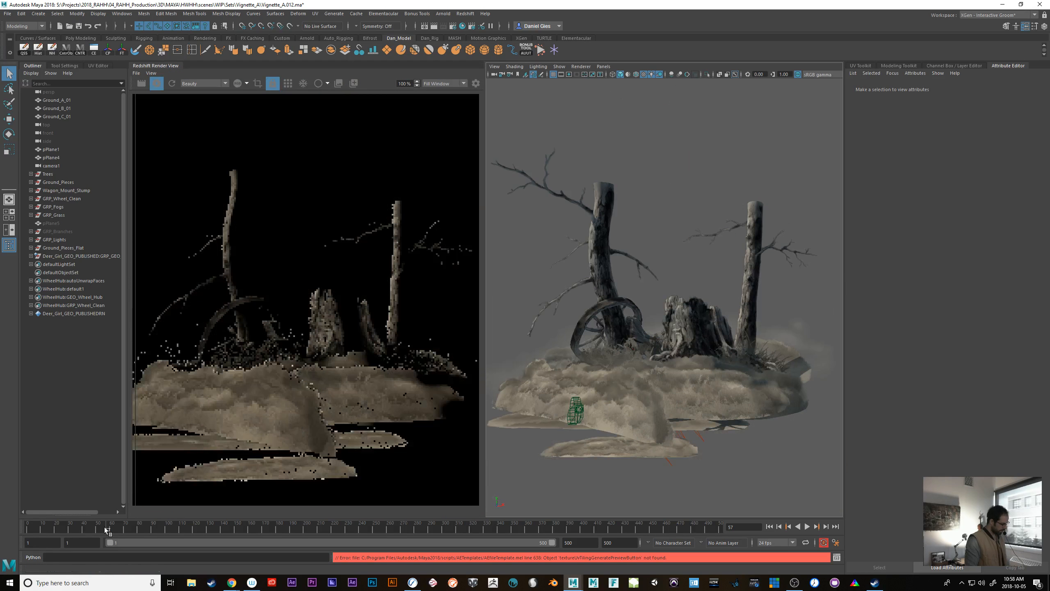
left_click_drag(632, 426, 735, 444)
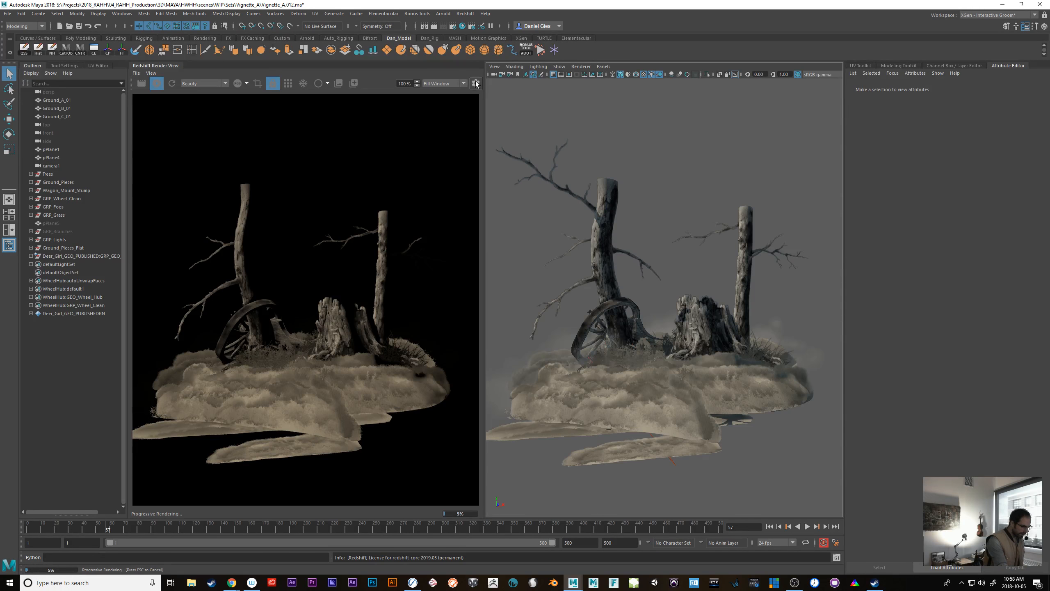
left_click_drag(166, 67, 185, 92)
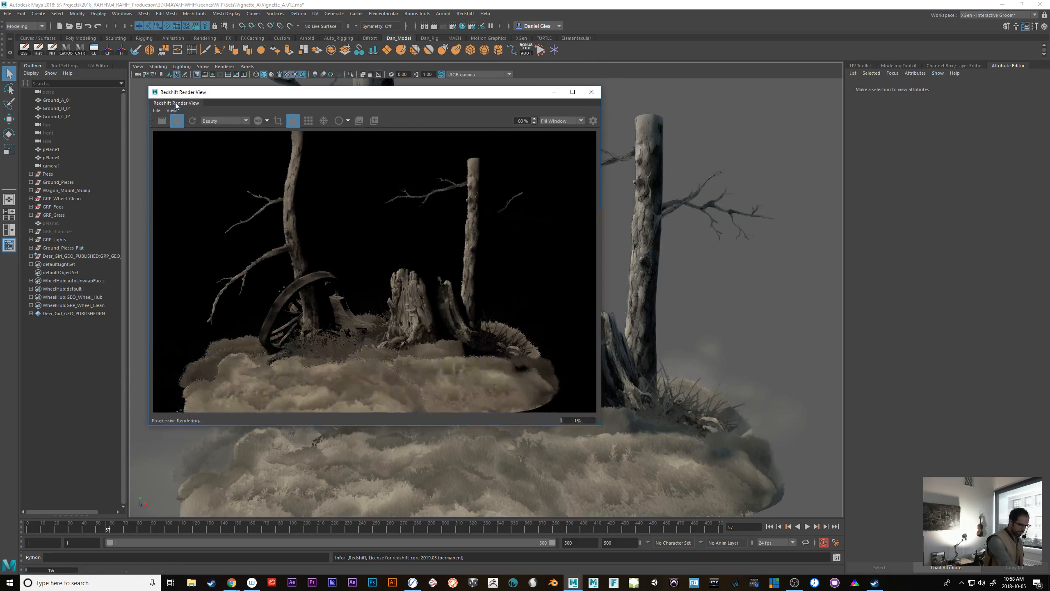
left_click(593, 94)
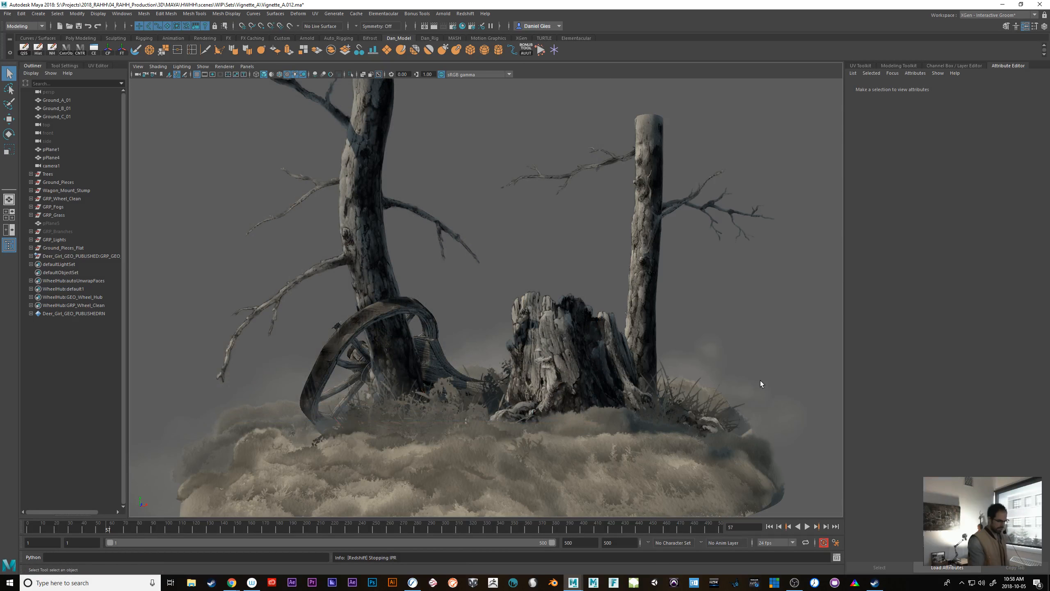
Examine the large pine tree behind the wagon wheel with its wireframe highlighted, then clear the selection.
left_click_drag(758, 382, 729, 413)
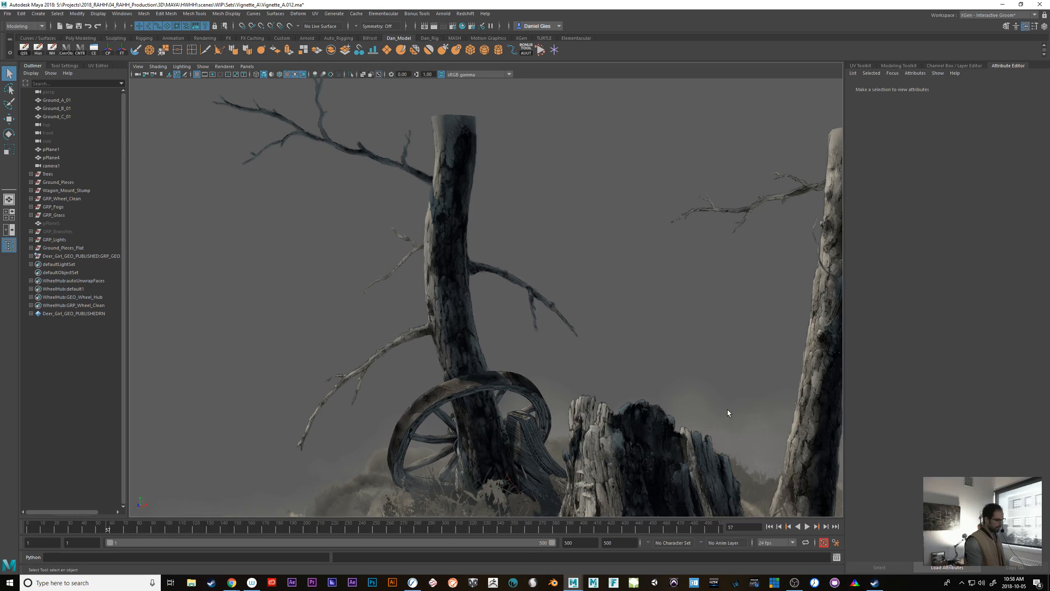
left_click(462, 331)
scroll(556, 394, "up", 8)
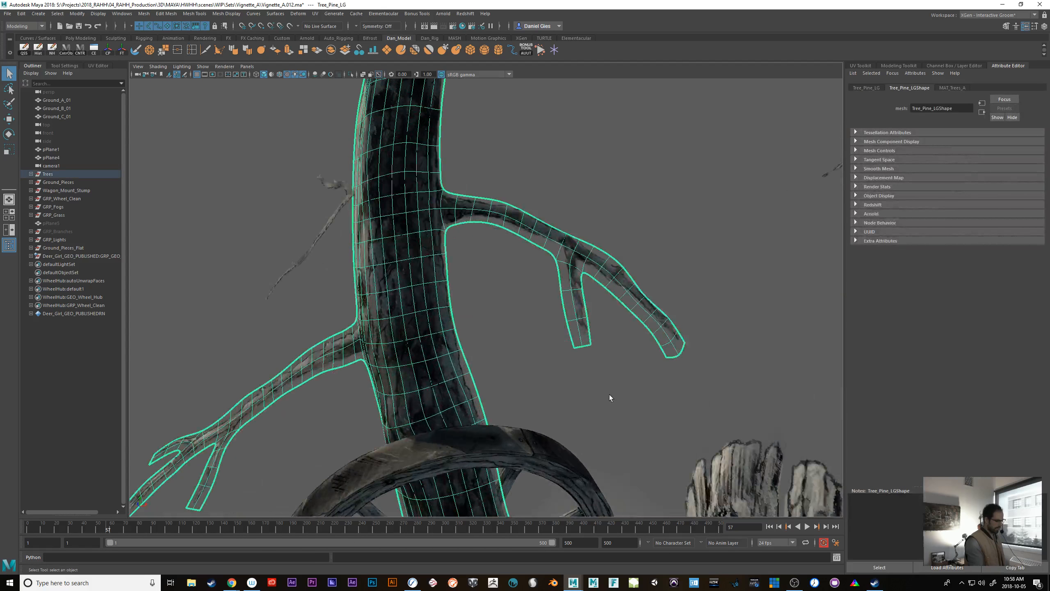
left_click_drag(610, 395, 761, 485)
left_click(624, 420)
left_click(702, 459)
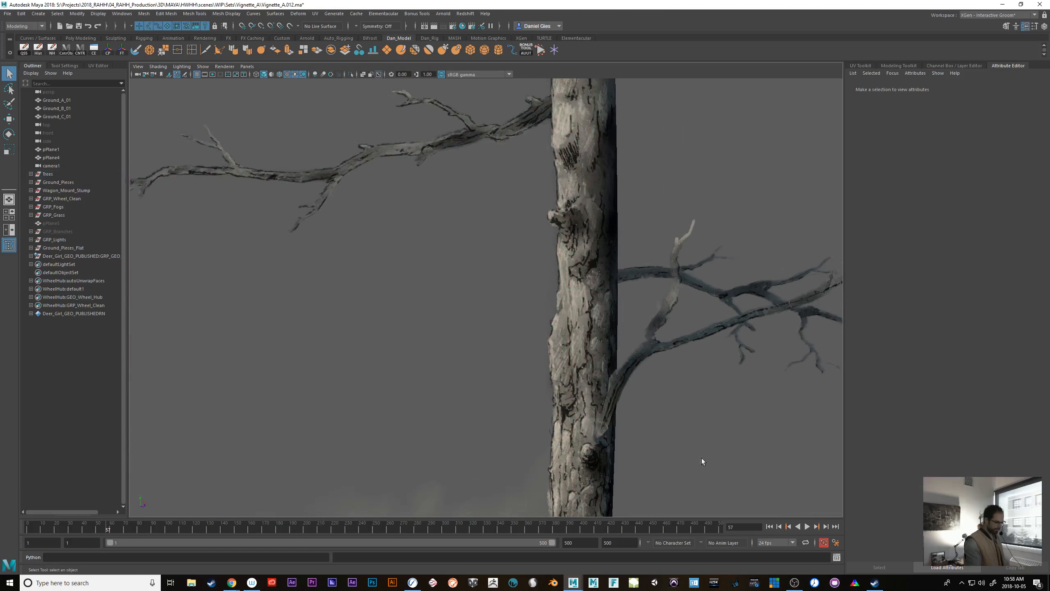
Inspect the bark and branches of the medium pine beside the stump, then select it to show its wireframe.
left_click_drag(680, 447, 654, 389)
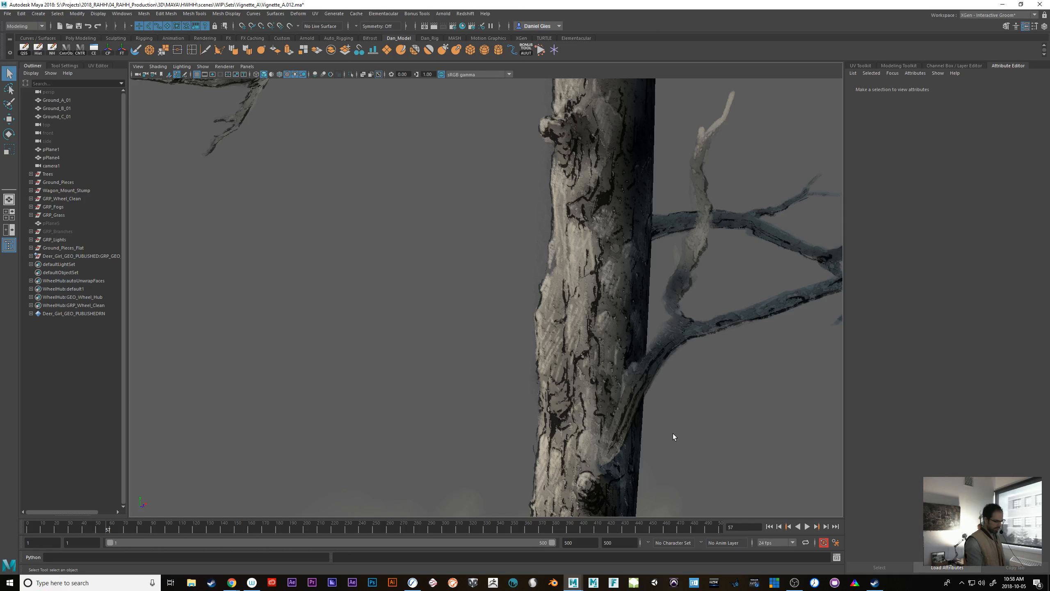
left_click_drag(674, 437, 703, 439)
left_click_drag(764, 371, 762, 345)
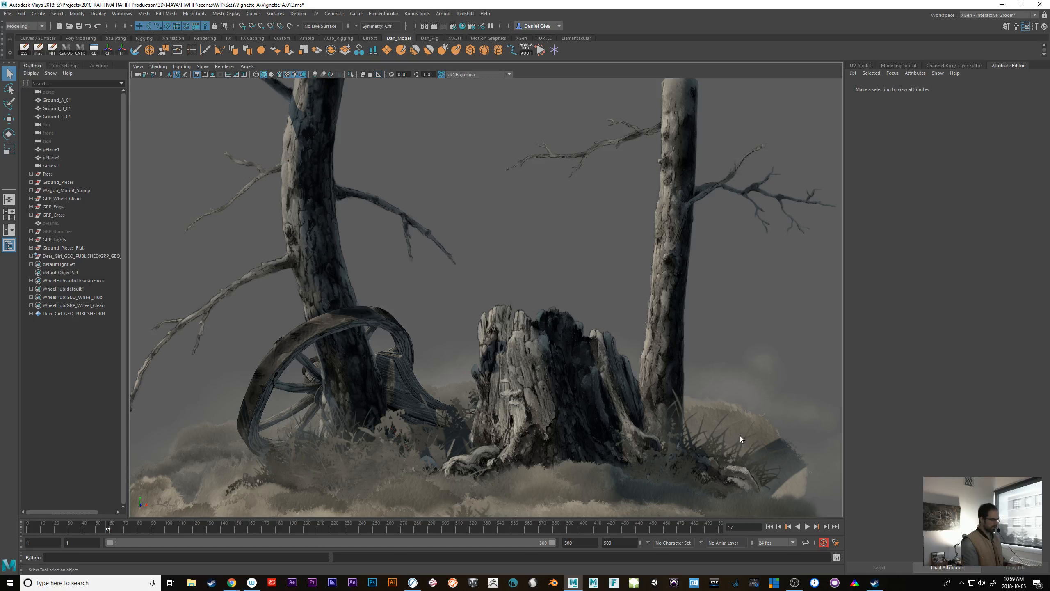
left_click_drag(775, 364, 686, 389)
left_click_drag(608, 408, 748, 417)
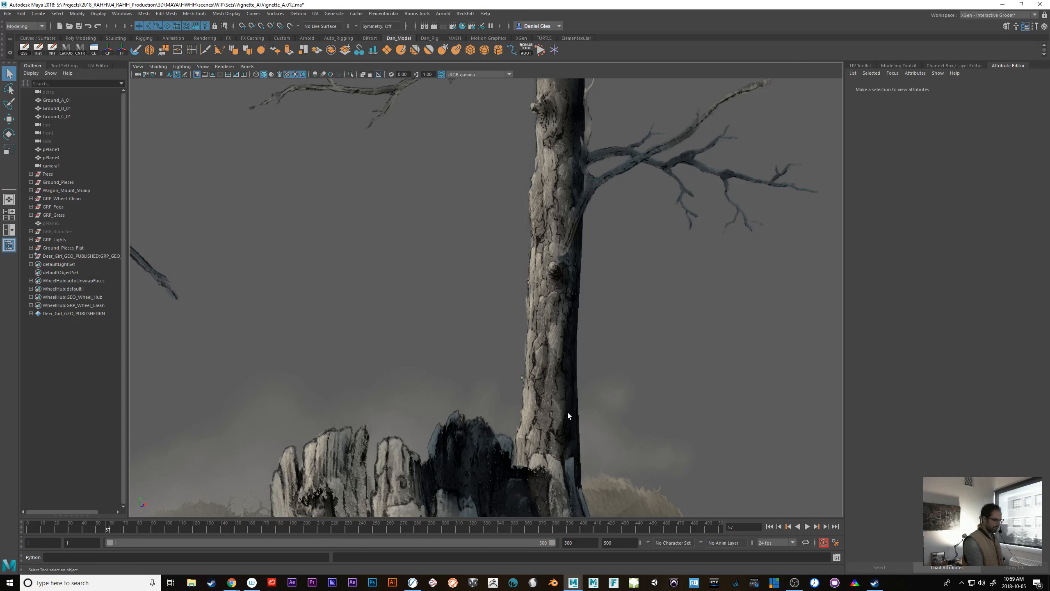
left_click_drag(570, 414, 593, 405)
left_click(591, 403)
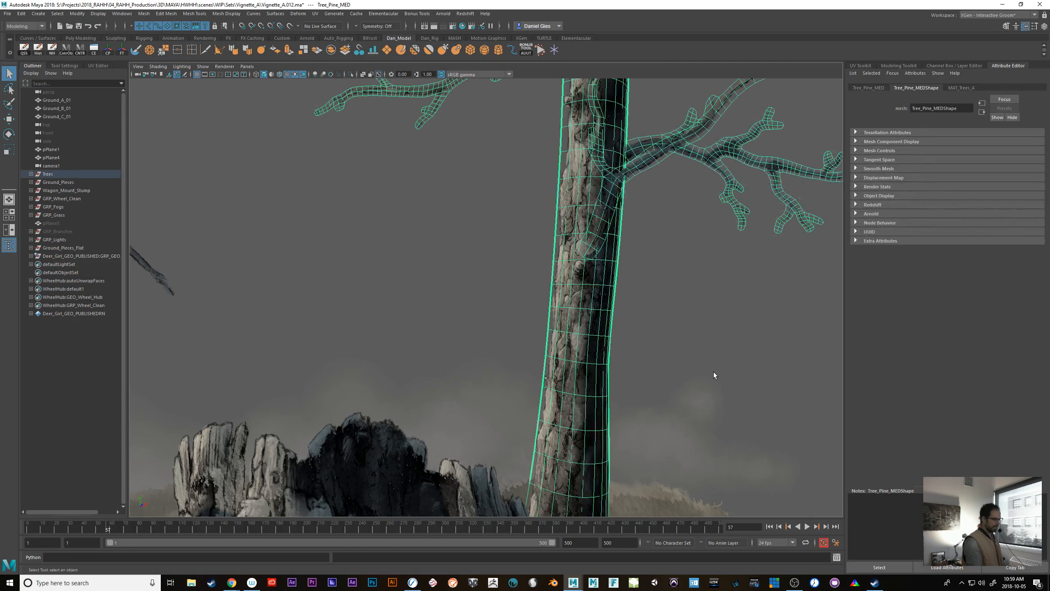
Compare both pines, the wheel and the stump from different angles, then clear the selection and view the whole vignette.
left_click_drag(715, 376, 605, 304)
left_click_drag(664, 393, 445, 315)
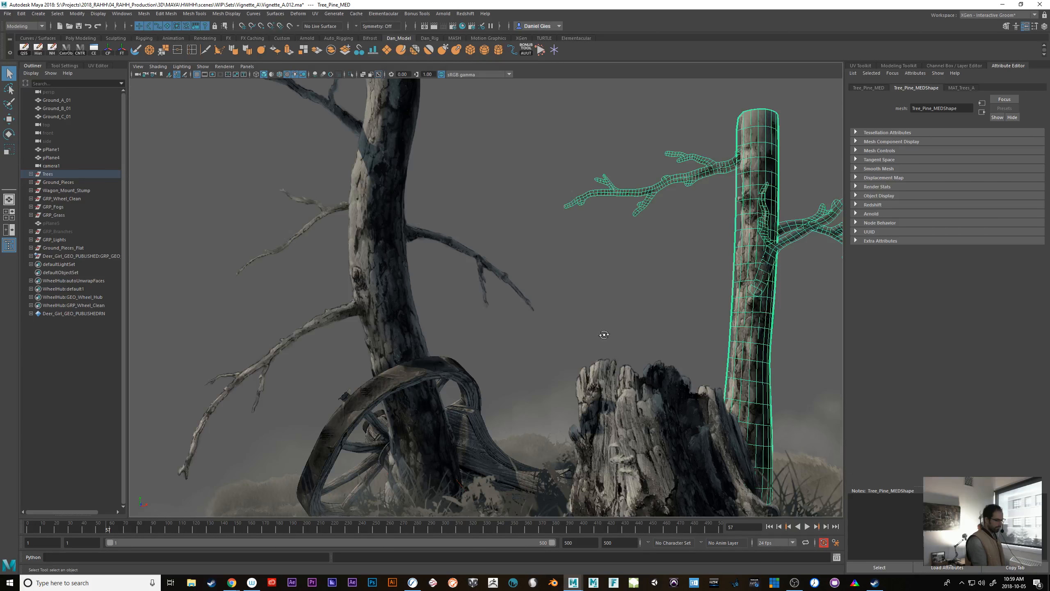
left_click_drag(604, 334, 634, 355)
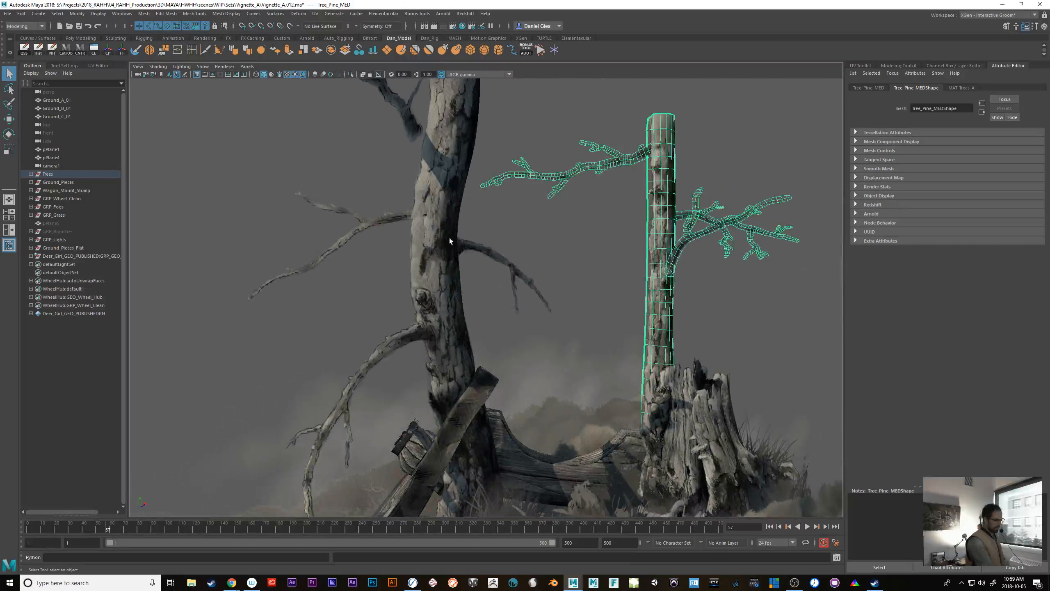
left_click_drag(450, 239, 787, 471)
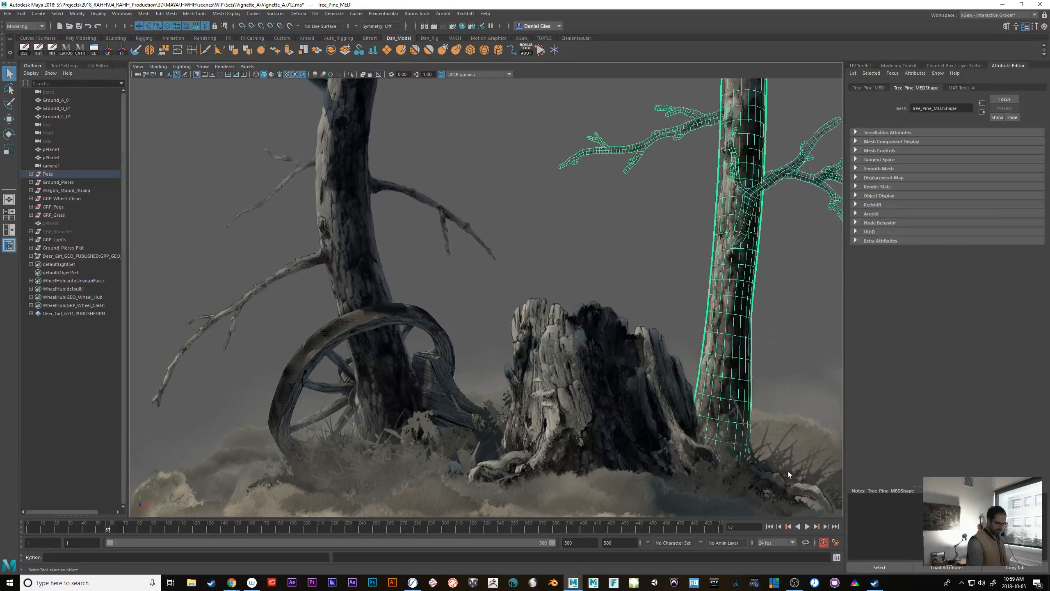
left_click(802, 353)
left_click_drag(803, 353, 745, 298)
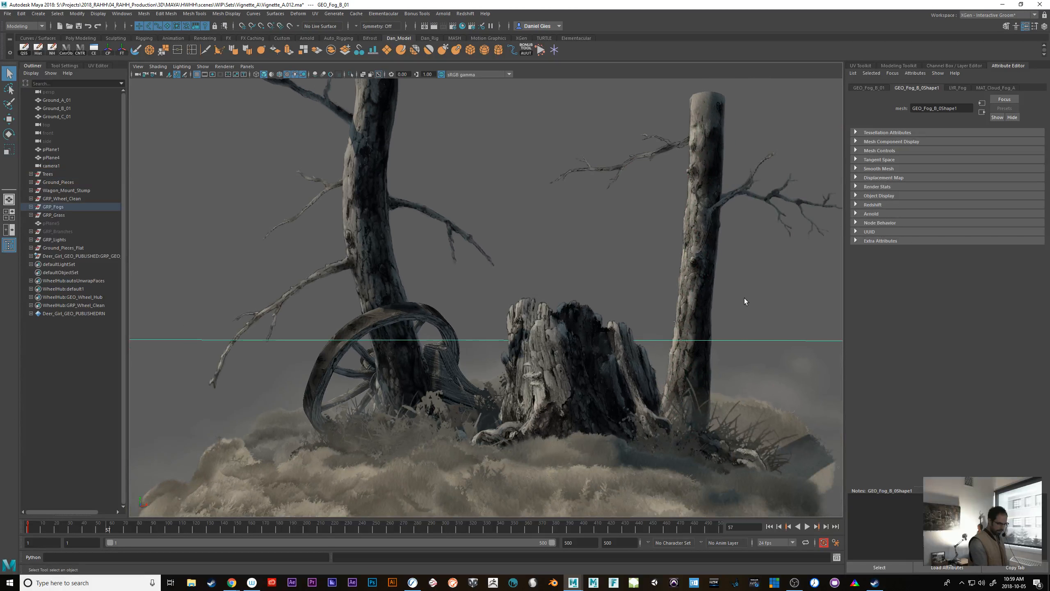
left_click(744, 299)
left_click_drag(722, 442, 646, 466)
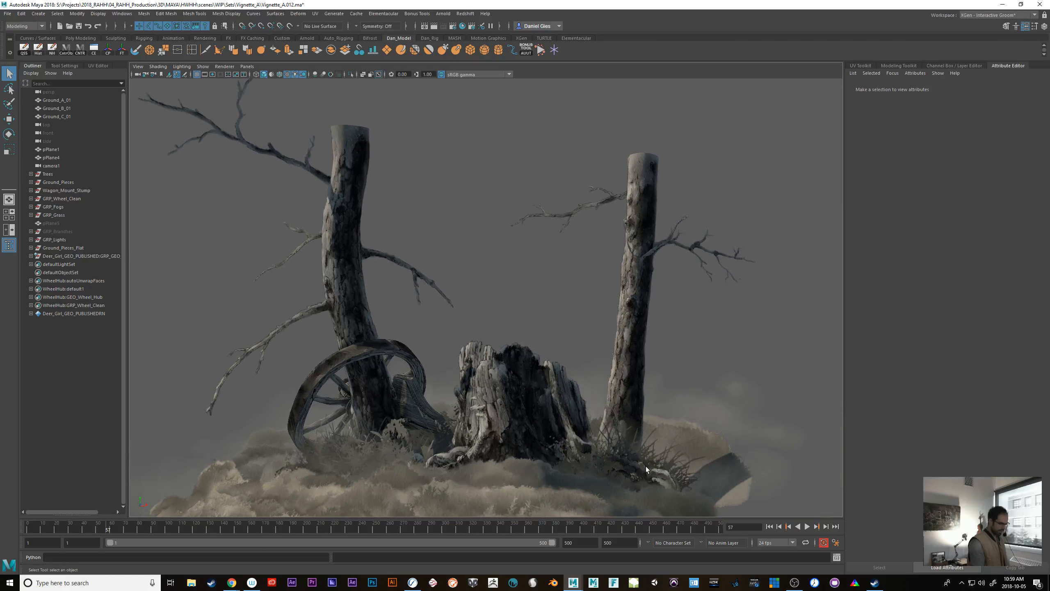
Minimize Maya, close the Steam login window, and switch to Rebelle 3.
left_click(1002, 4)
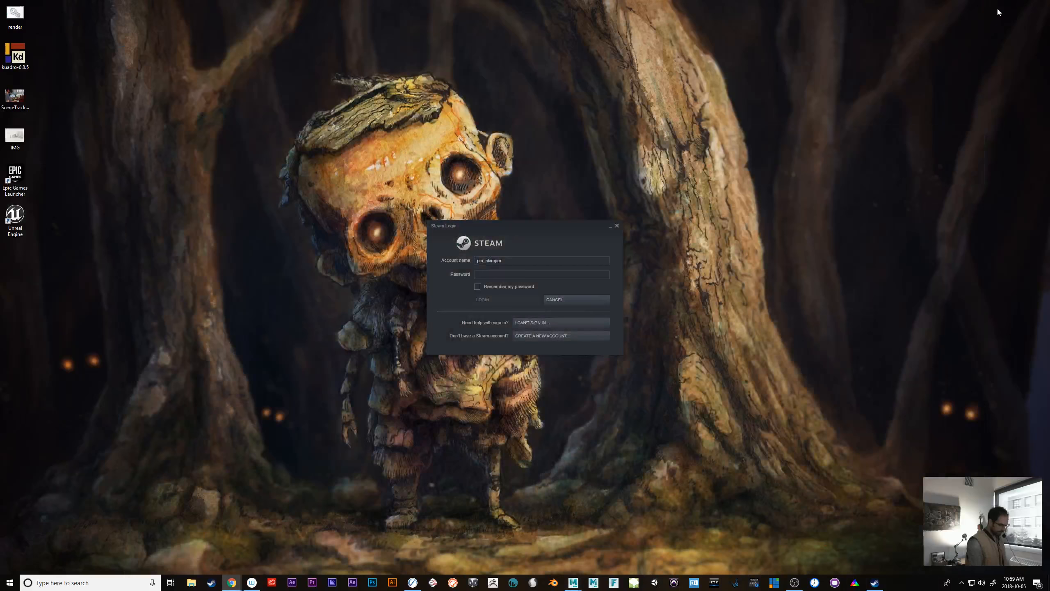
left_click(617, 226)
left_click(413, 583)
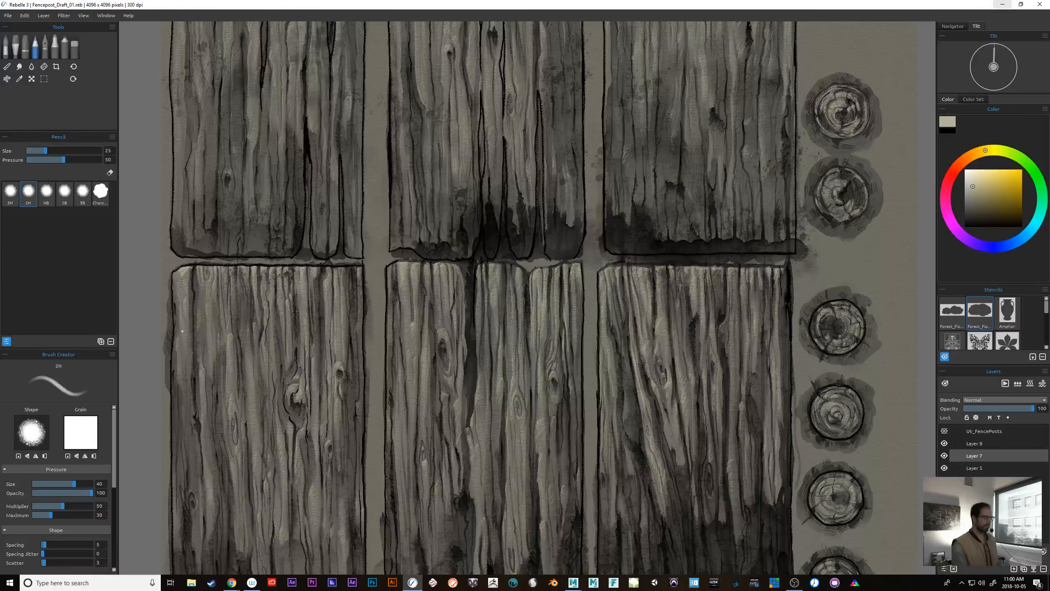
Create a new 4096 x 4096 pixel artwork using the Hot Pressed canvas texture.
left_click(8, 15)
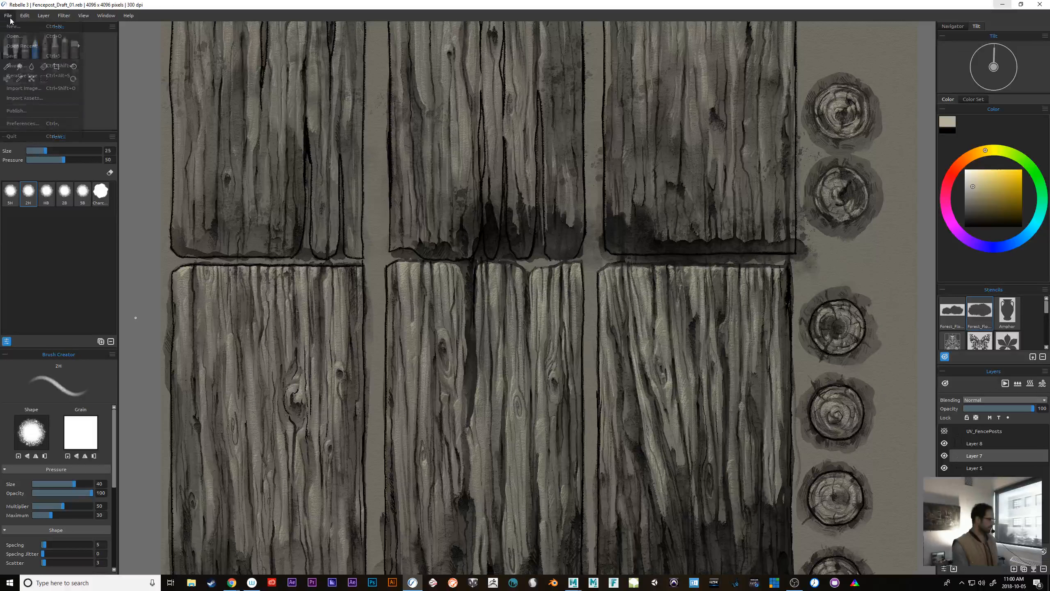
left_click(15, 26)
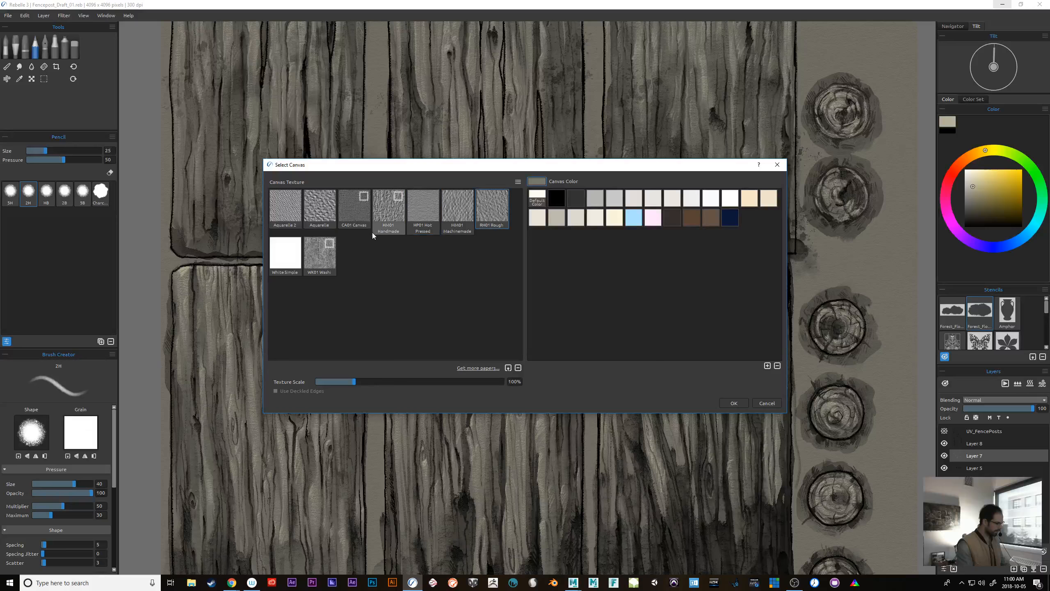
left_click(408, 211)
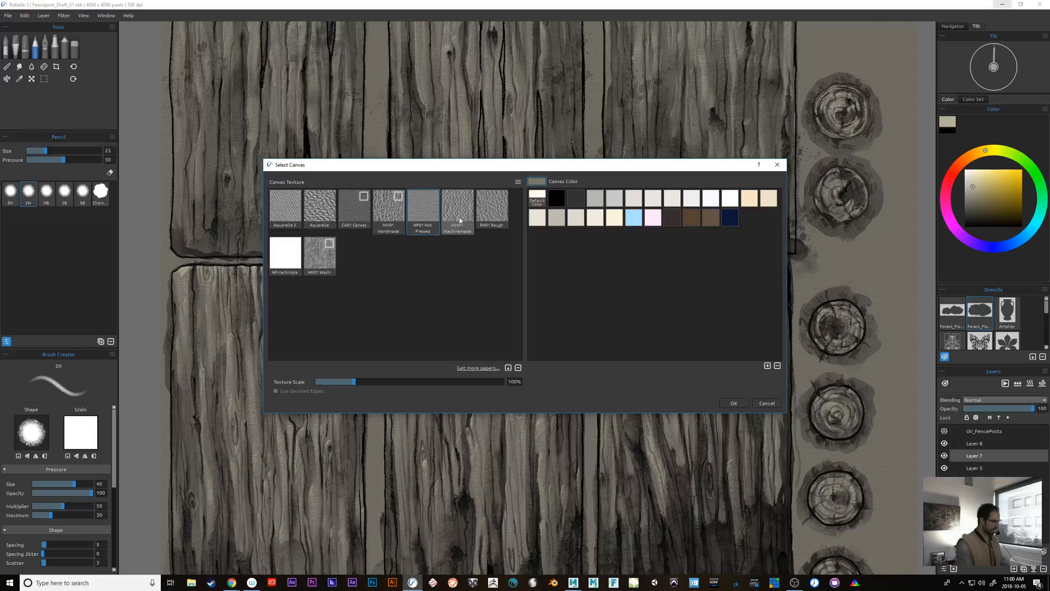
left_click(734, 403)
left_click(660, 384)
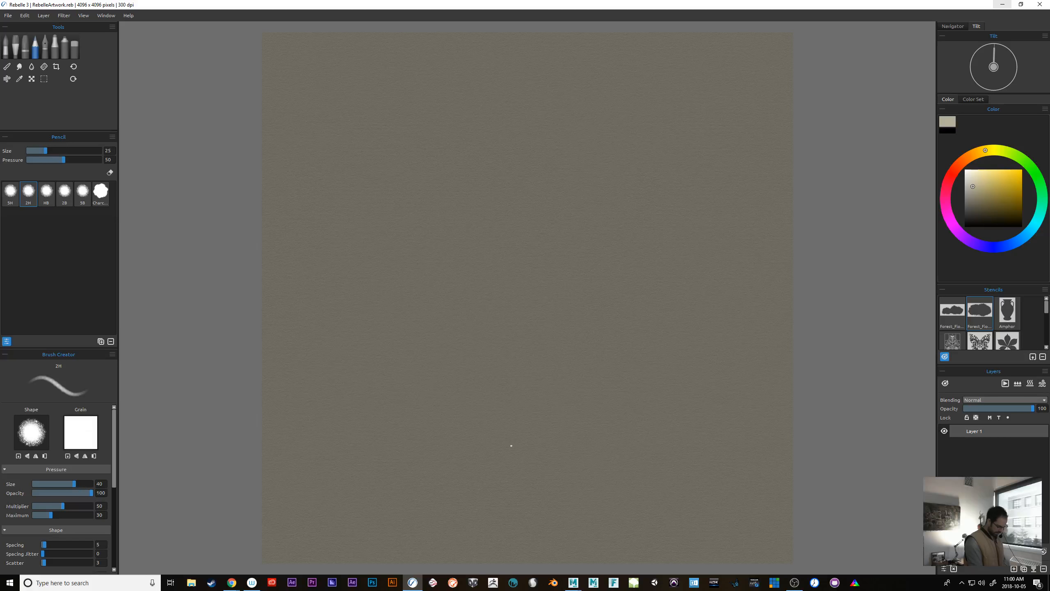
Enlarge the pencil to size 45.
key("bracketright")
key("bracketright")
key("bracketright")
key("bracketright")
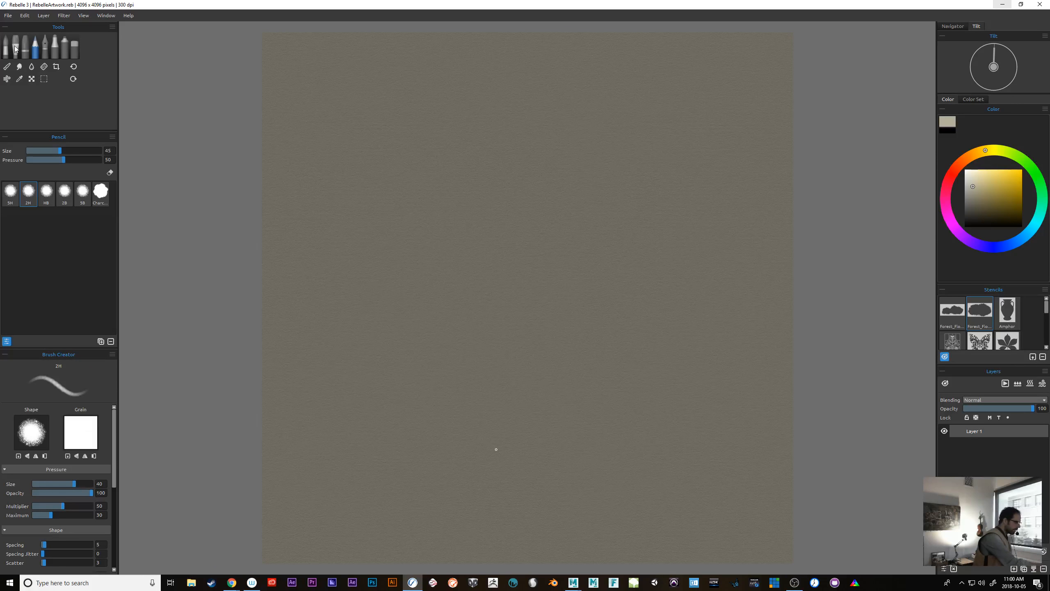
Switch to the watercolor Mop brush at size 100 and choose black as the paint colour.
key("w")
key("bracketright")
key("bracketright")
key("bracketright")
key("bracketright")
key("bracketright")
key("bracketright")
key("bracketright")
key("bracketright")
key("bracketright")
key("bracketright")
key("bracketright")
key("bracketright")
key("bracketright")
key("bracketright")
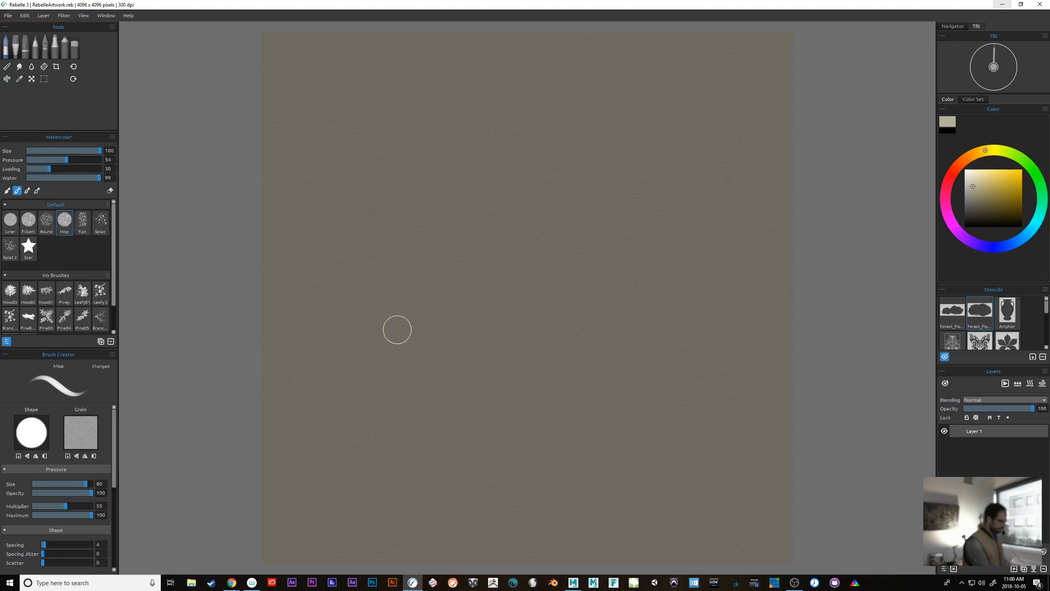
left_click(965, 224)
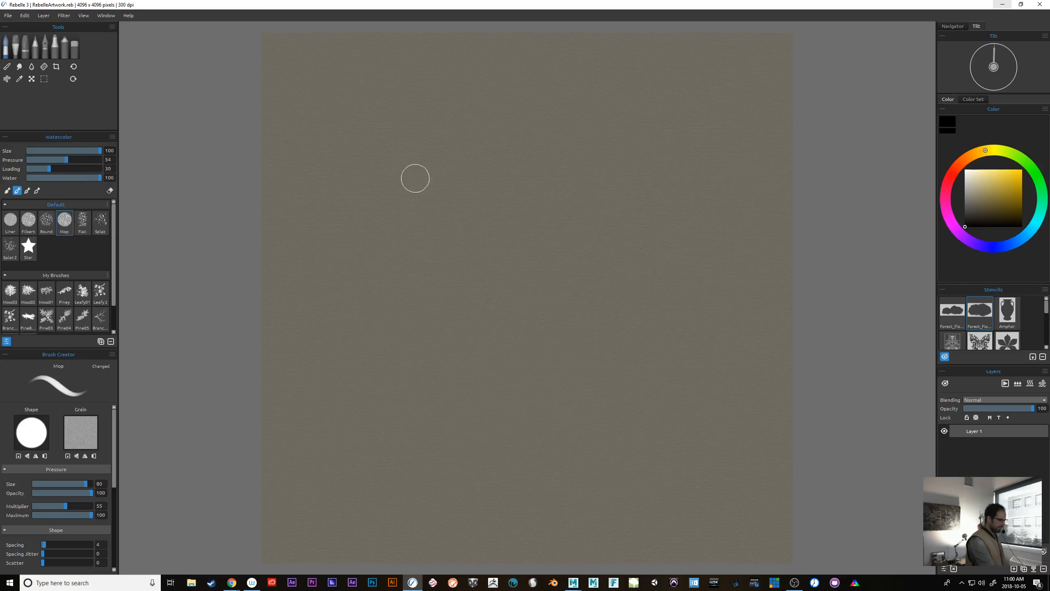
Paint a long, soft, slightly slanted stroke down the left half of the canvas and inspect its paper grain.
left_click_drag(415, 176, 464, 496)
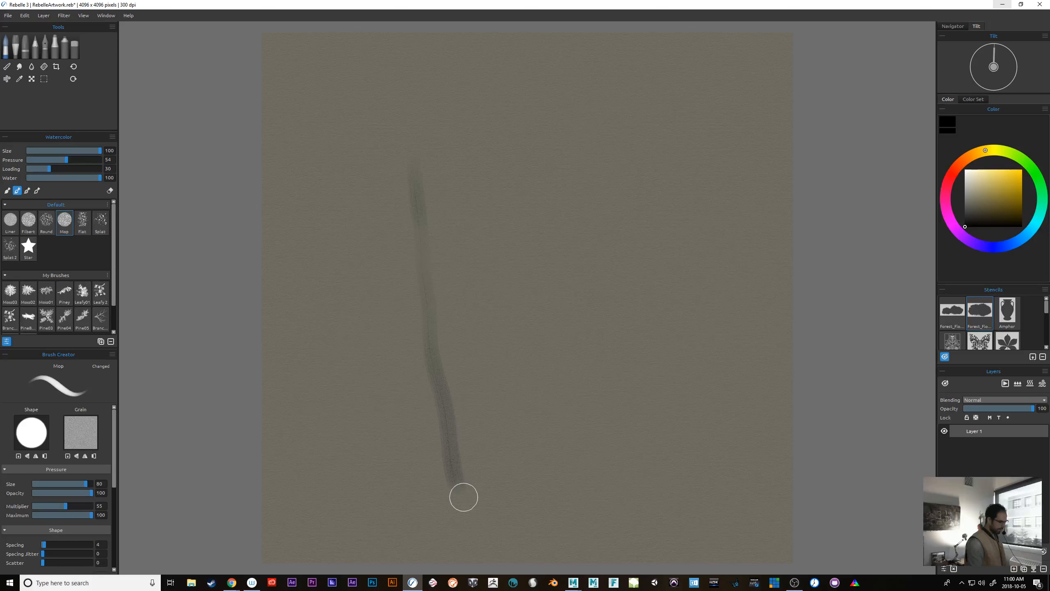
scroll(464, 499, "up", 4)
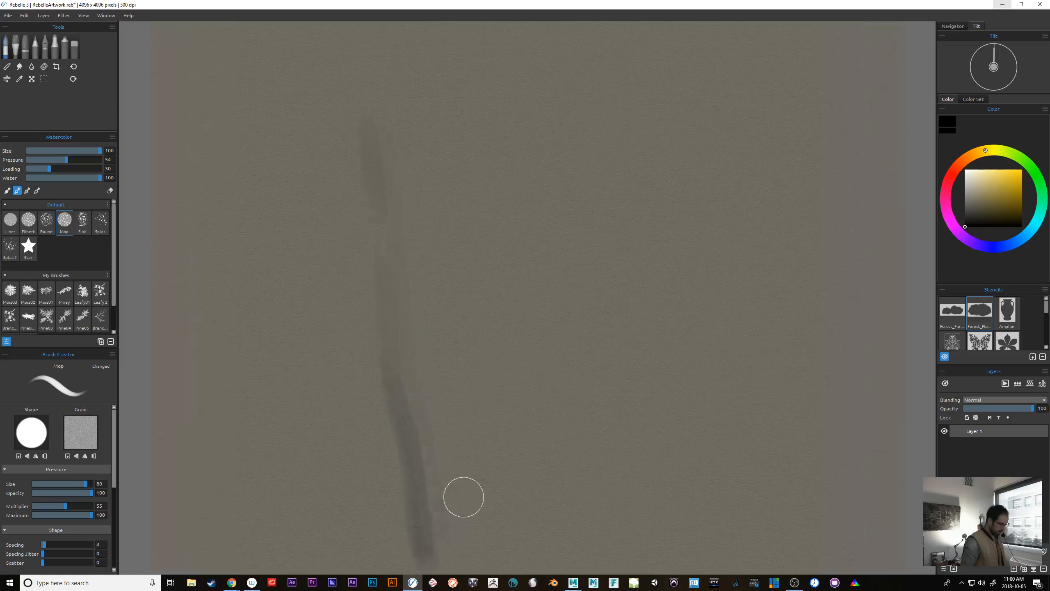
left_click_drag(639, 330, 695, 314)
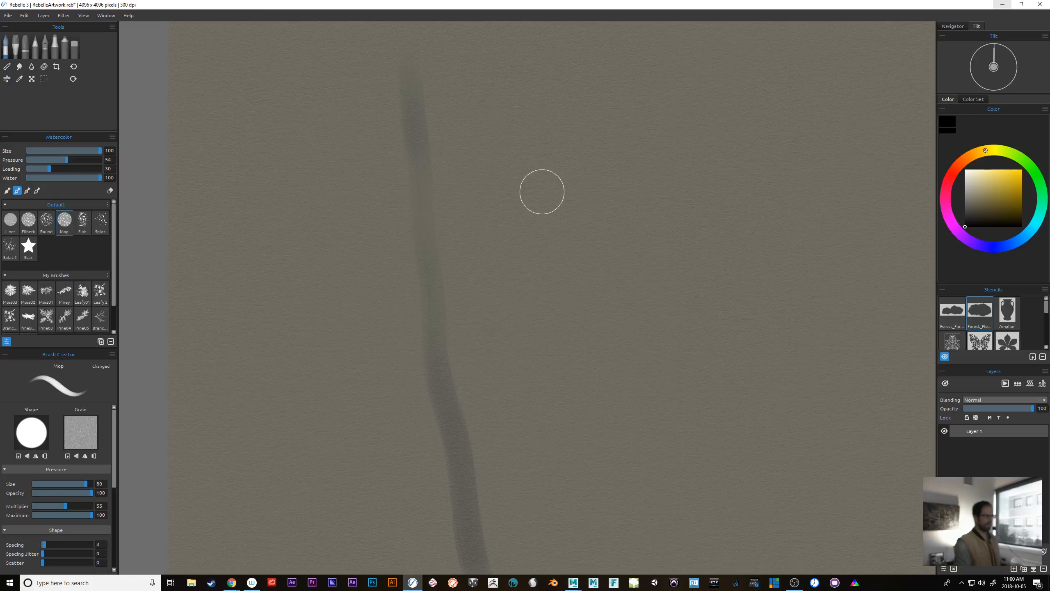
mouse_move(625, 430)
left_mouse_down()
mouse_move(605, 338)
mouse_move(619, 478)
left_mouse_up()
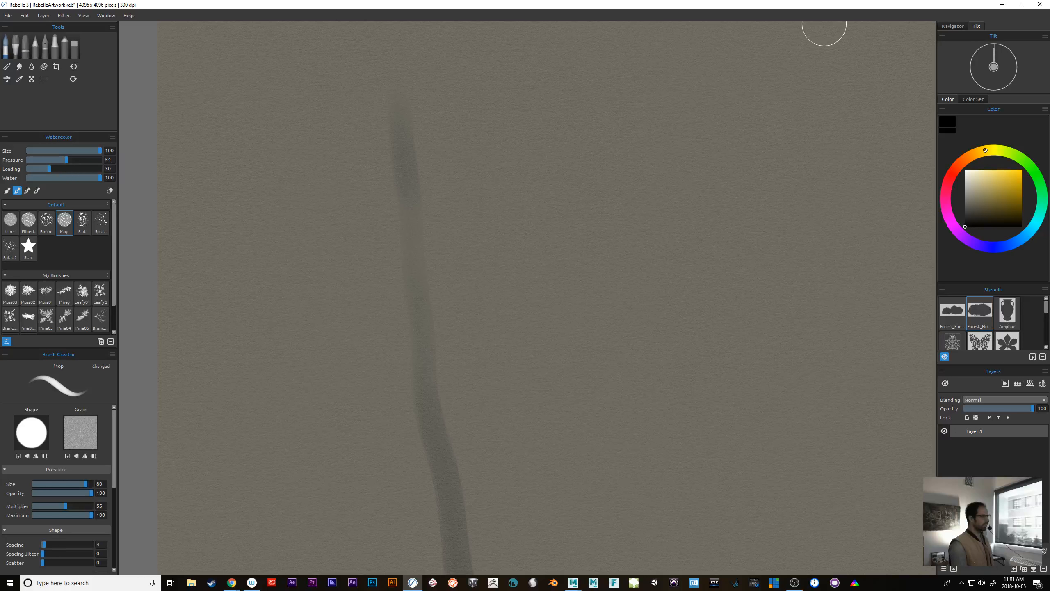
scroll(623, 428, "down", 3)
left_click_drag(623, 428, 637, 412)
Reduce the Mop brush to size 80 and paint a second long vertical stroke right of the first one.
key("bracketleft")
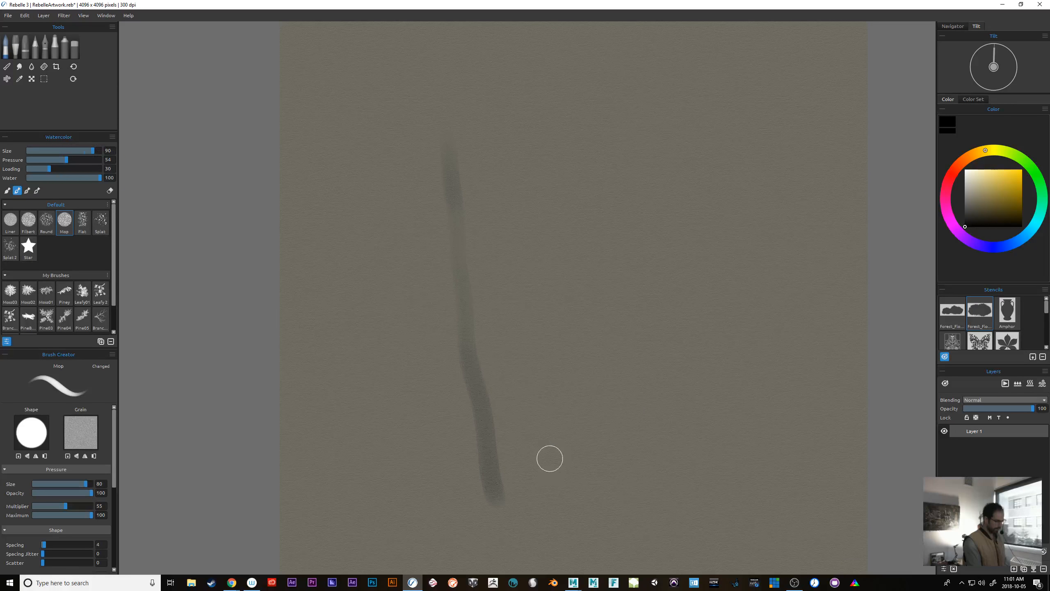
key("bracketleft")
left_click_drag(744, 504, 698, 505)
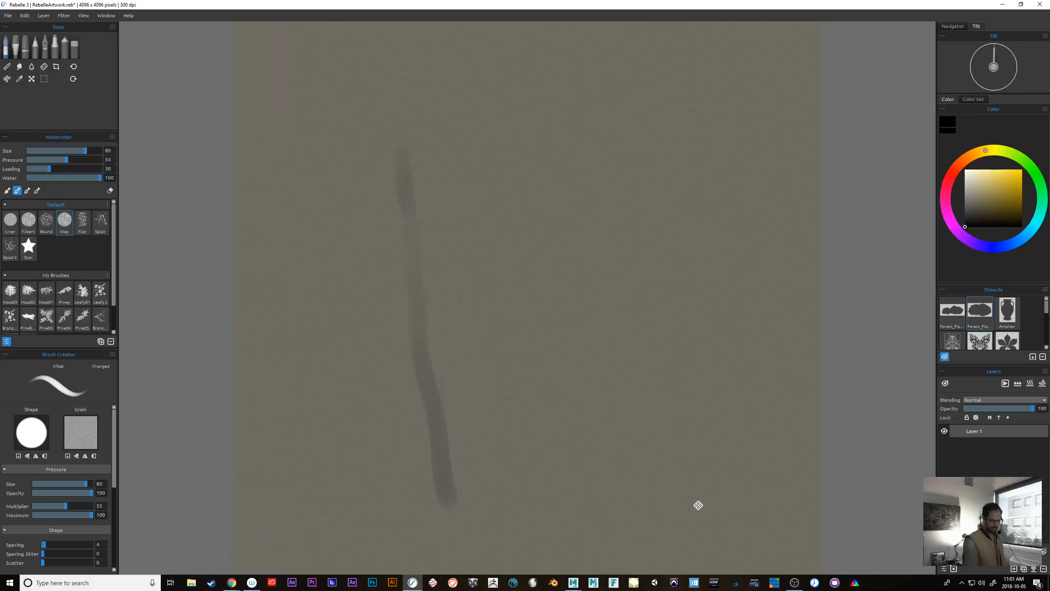
mouse_move(572, 96)
left_mouse_down()
mouse_move(552, 232)
mouse_move(548, 512)
left_mouse_up()
Reduce the brush to size 50 and paint over the second stroke from its dark lower end up towards its tip.
key("bracketleft")
key("bracketleft")
key("bracketleft")
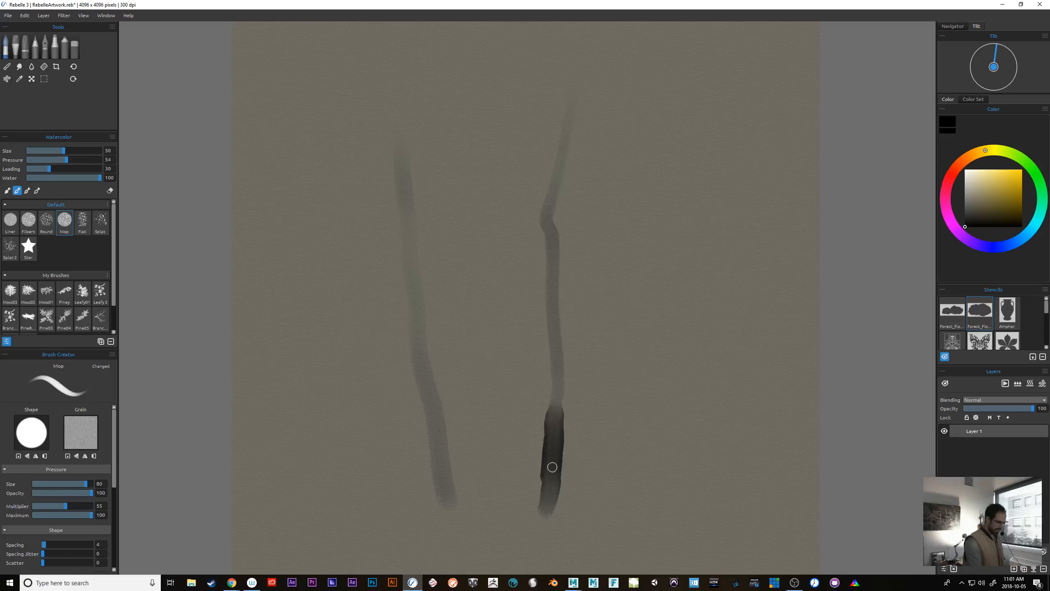
mouse_move(553, 466)
left_mouse_down()
mouse_move(535, 514)
mouse_move(554, 442)
mouse_move(554, 227)
mouse_move(572, 129)
left_mouse_up()
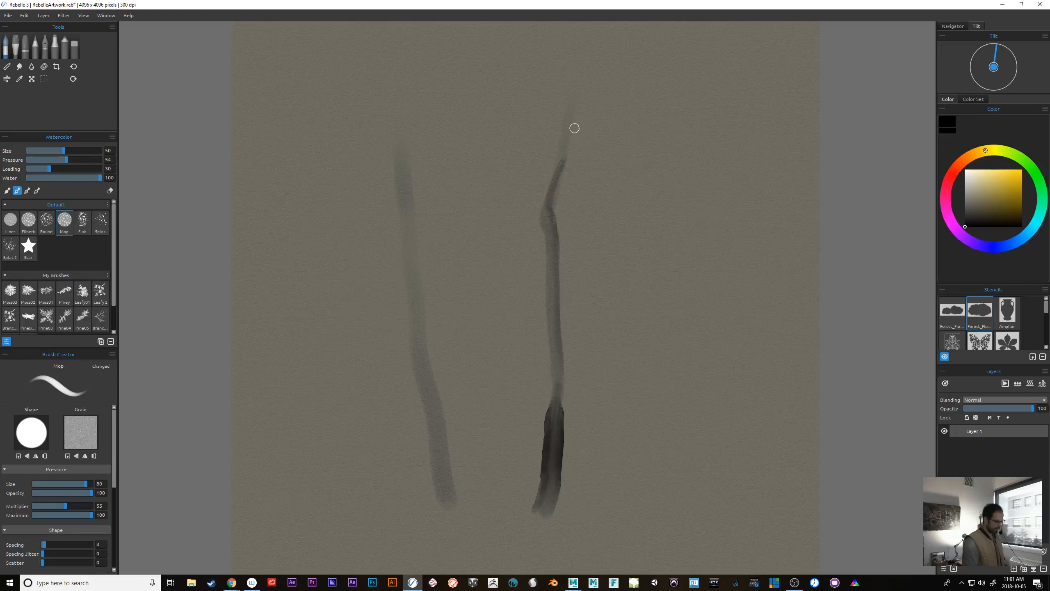
Lower the brush's water to 27 and paint a drier vertical stroke right of the two wet ones.
scroll(574, 129, "up", 2)
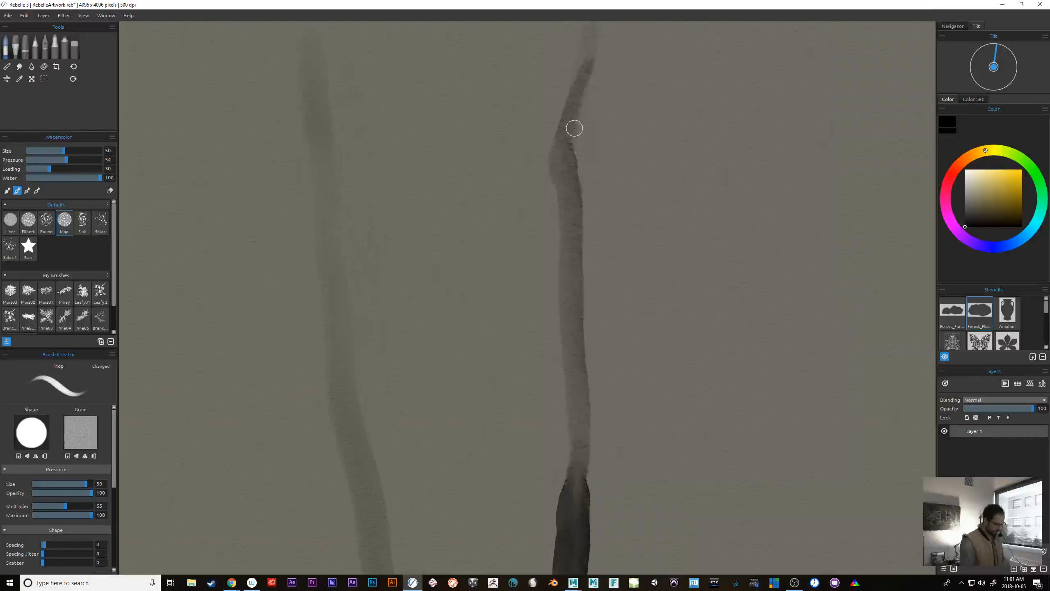
scroll(574, 129, "down", 1)
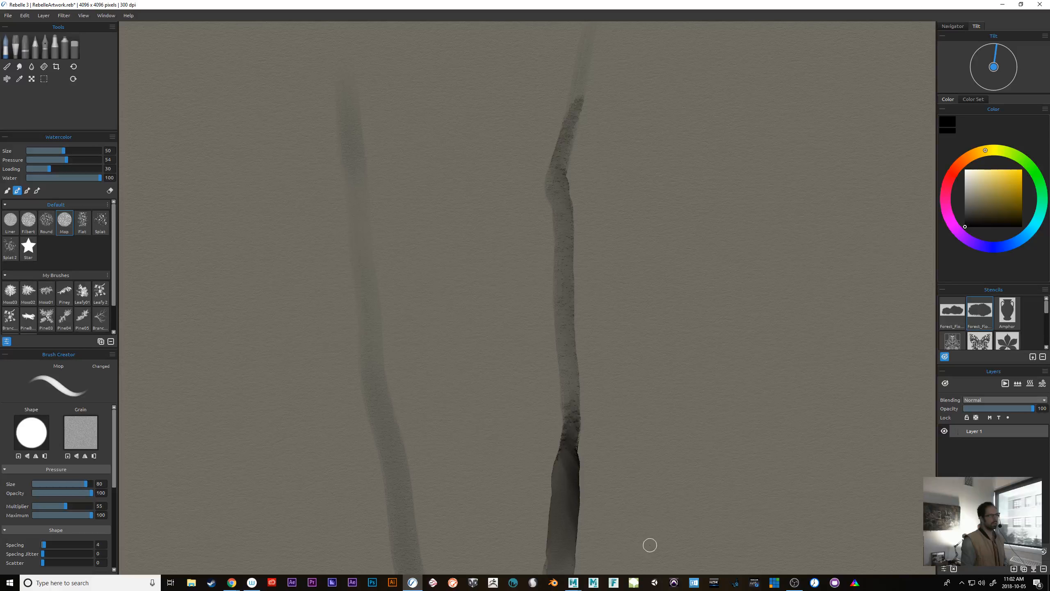
left_click_drag(636, 440, 644, 331)
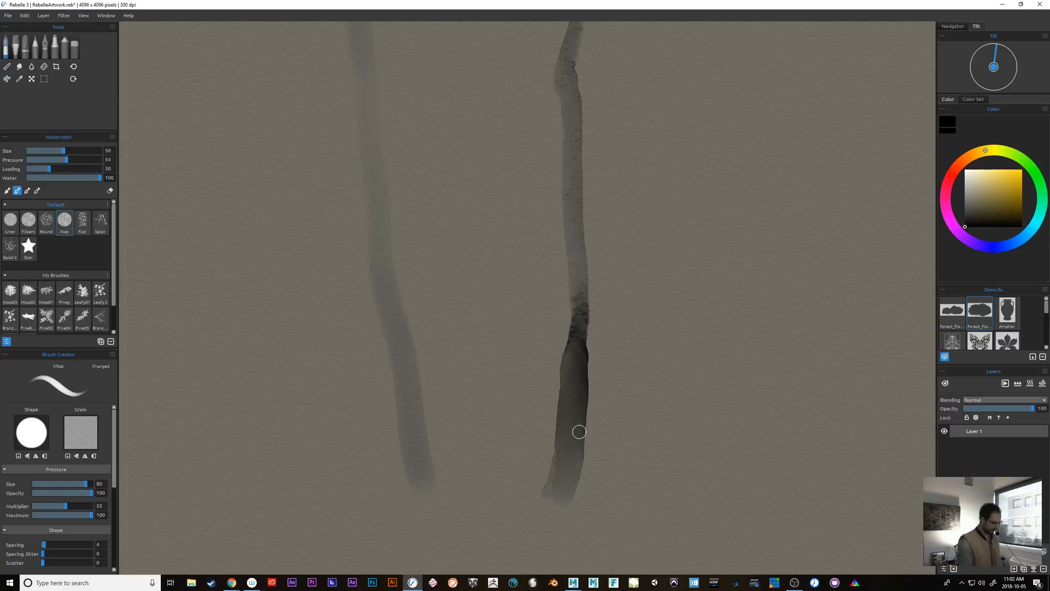
scroll(580, 432, "down", 2)
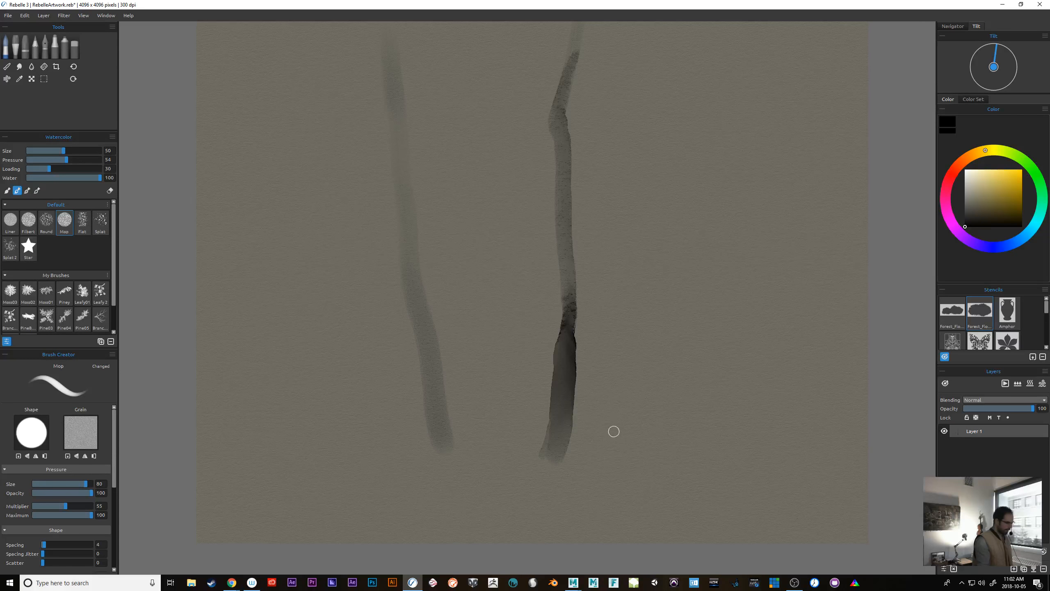
left_click_drag(58, 180, 50, 178)
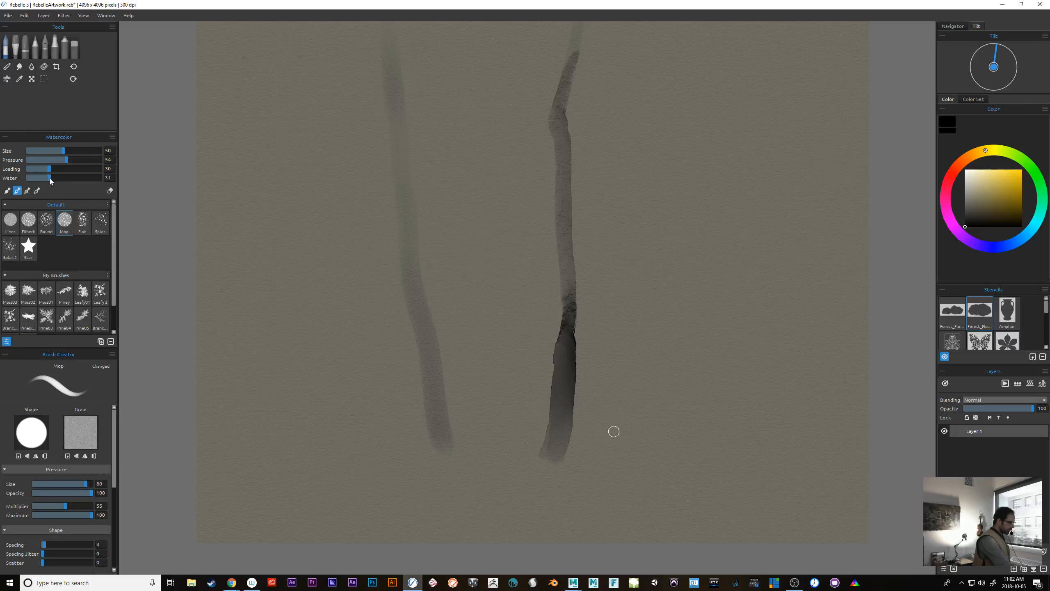
left_click_drag(676, 292, 657, 451)
Enlarge the Mop brush to size 90 and paint a broader dry stroke upward over the third stroke.
left_click_drag(63, 150, 93, 151)
key("ctrl+plus")
mouse_move(692, 414)
left_mouse_down()
mouse_move(705, 246)
mouse_move(692, 407)
left_mouse_up()
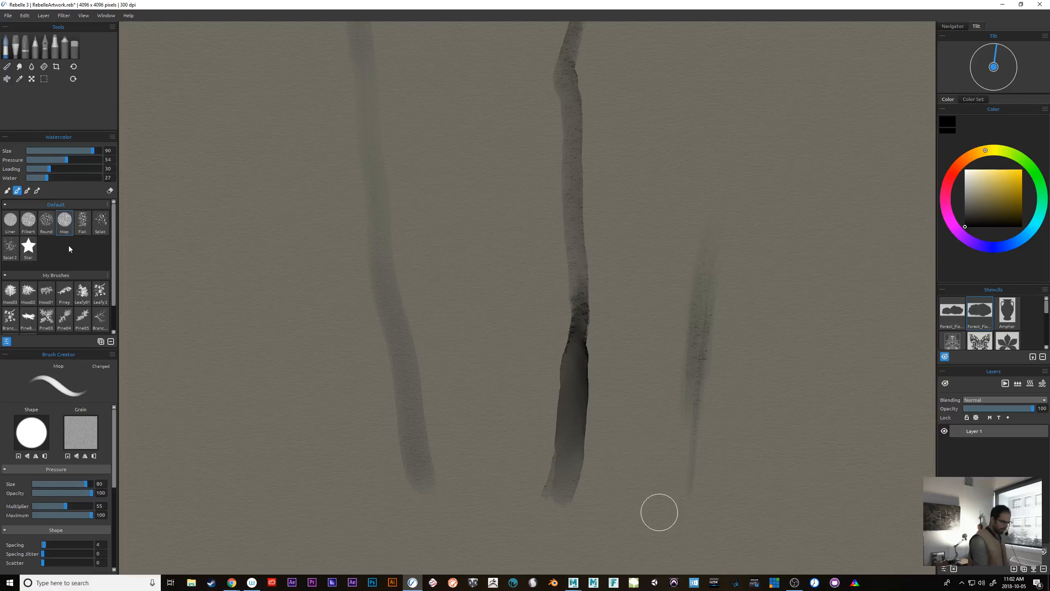
mouse_move(659, 512)
left_mouse_down()
mouse_move(690, 329)
mouse_move(685, 515)
mouse_move(687, 288)
mouse_move(689, 328)
mouse_move(708, 141)
left_mouse_up()
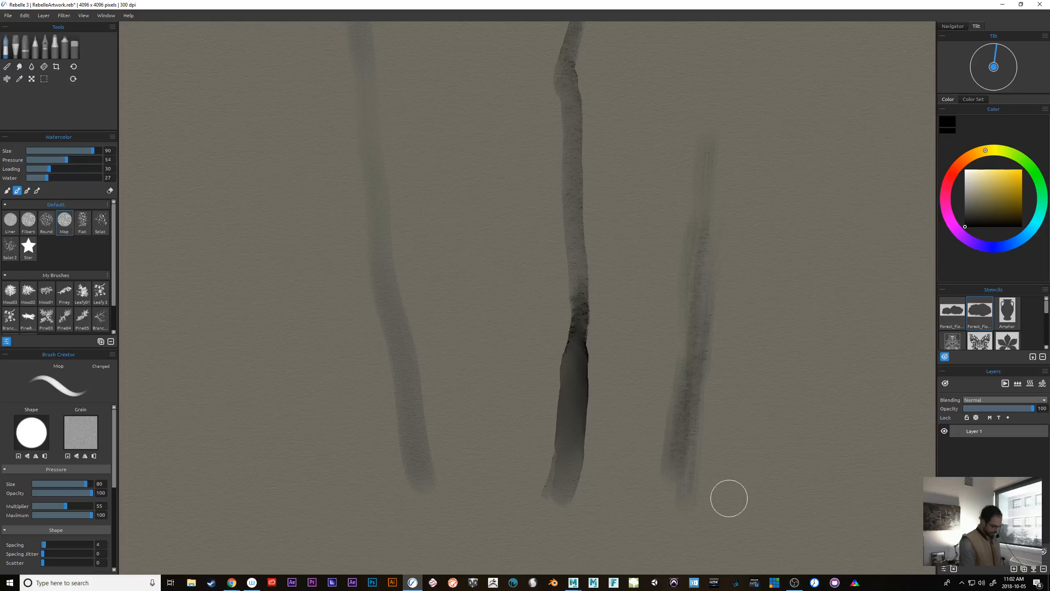
Layer grainy, low-water Mop strokes at size 70 into a new vertical mark right of the broad dry stroke.
key("ctrl+plus")
key("ctrl+plus")
left_click_drag(707, 484, 605, 459)
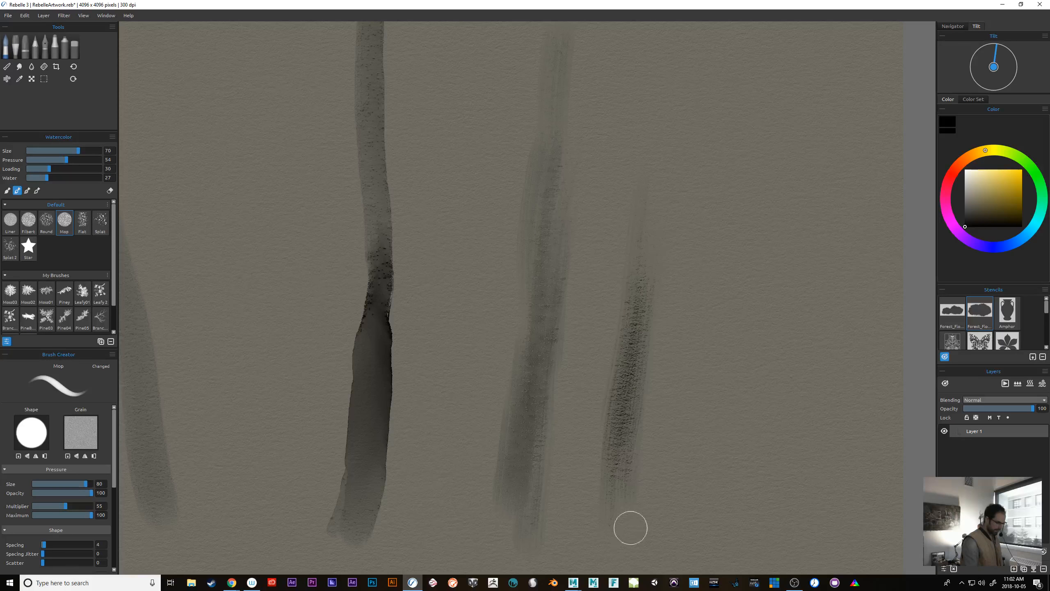
mouse_move(631, 526)
left_mouse_down()
mouse_move(660, 286)
mouse_move(661, 89)
left_mouse_up()
left_click_drag(707, 299, 680, 370)
left_click_drag(630, 331, 641, 118)
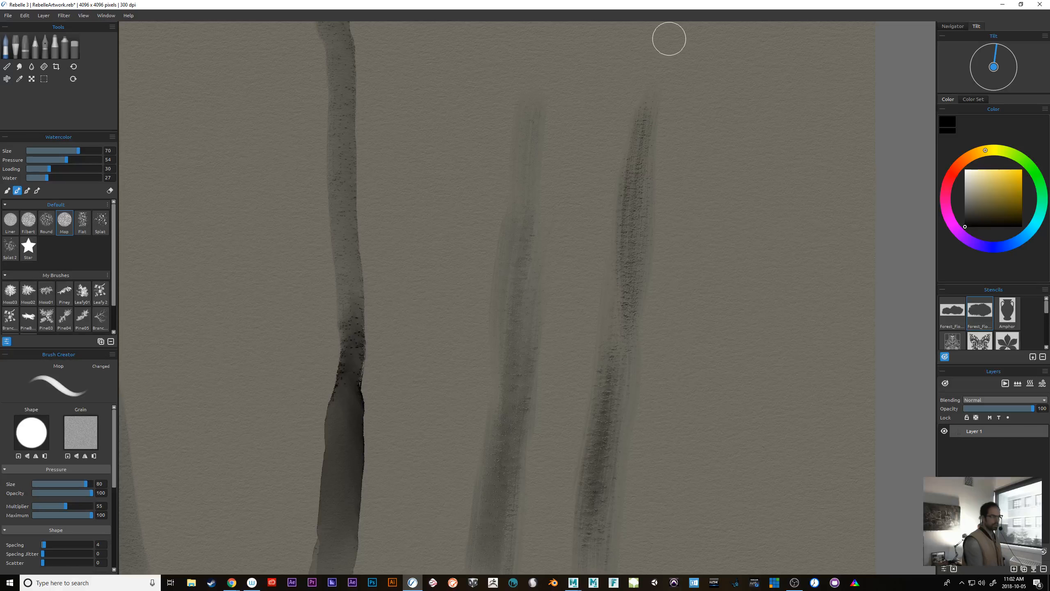
Choose the Filbert watercolor brush and paint a long vertical stroke right of the dry Mop marks.
mouse_move(755, 445)
left_mouse_down()
mouse_move(706, 446)
mouse_move(701, 420)
left_mouse_up()
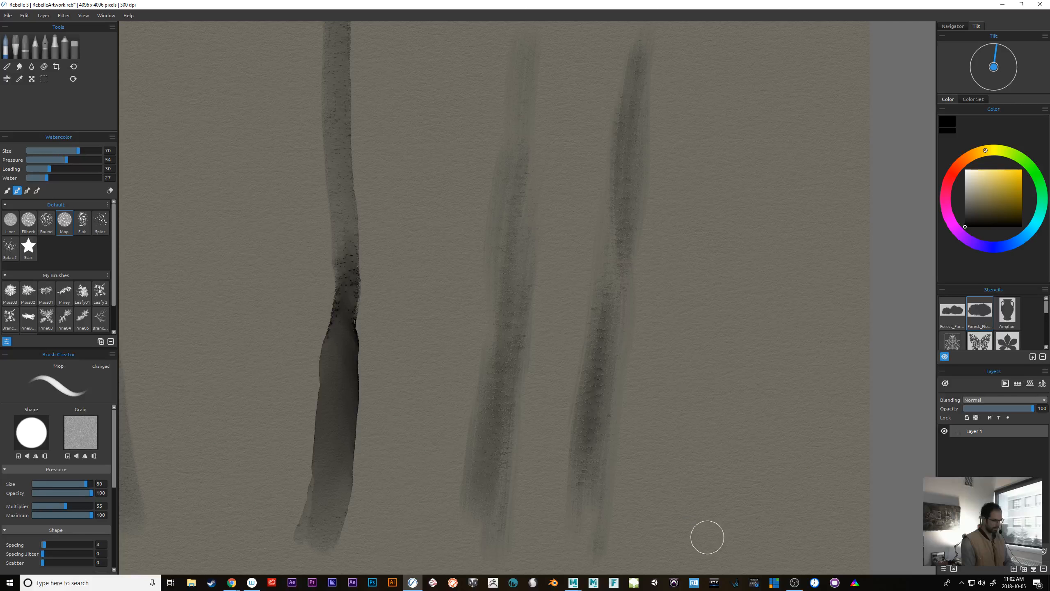
left_click(29, 221)
mouse_move(752, 119)
left_mouse_down()
mouse_move(725, 290)
mouse_move(708, 525)
left_mouse_up()
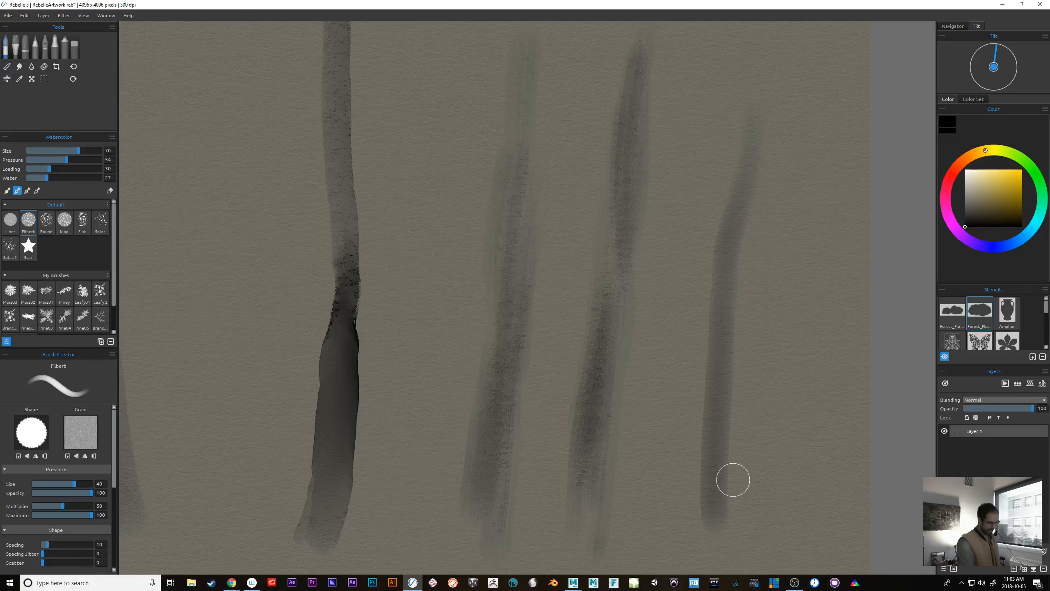
Reduce the Filbert brush to size 50 and paint a thinner stroke beside the previous one, near the canvas's right edge.
key("bracketleft")
key("bracketleft")
mouse_move(818, 138)
left_mouse_down()
mouse_move(797, 244)
mouse_move(776, 552)
left_mouse_up()
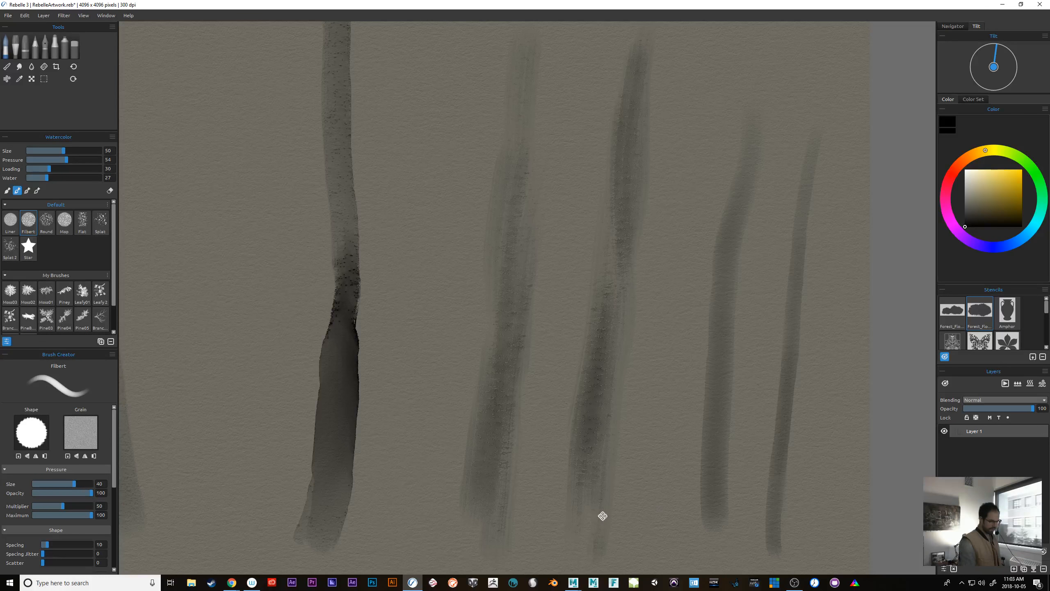
left_click_drag(567, 535, 633, 504)
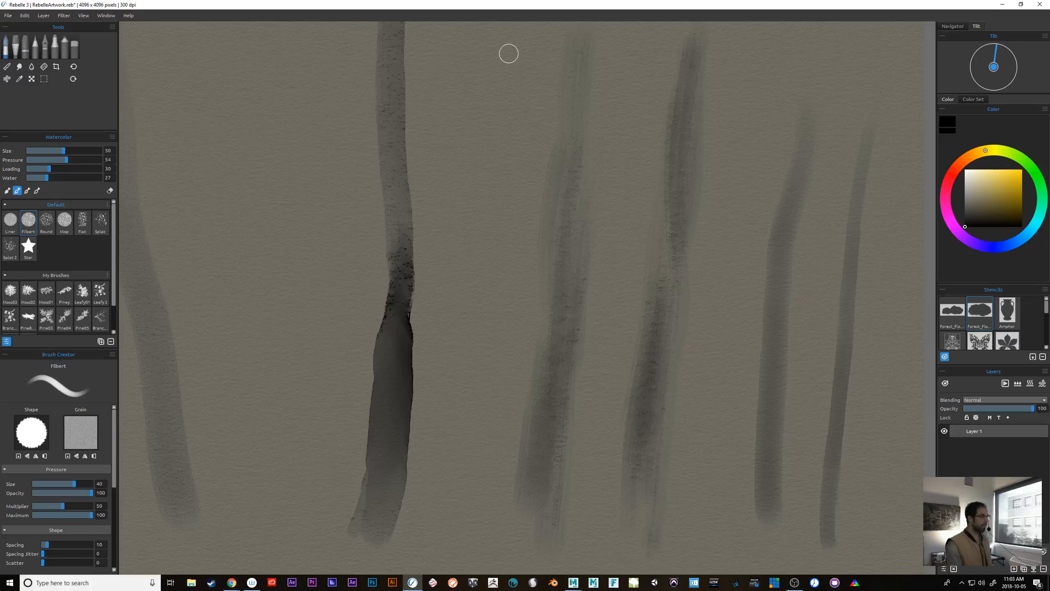
Switch to Chrome, open YouTube and browse the uploaded videos on the signed-in account's channel.
left_click(232, 583)
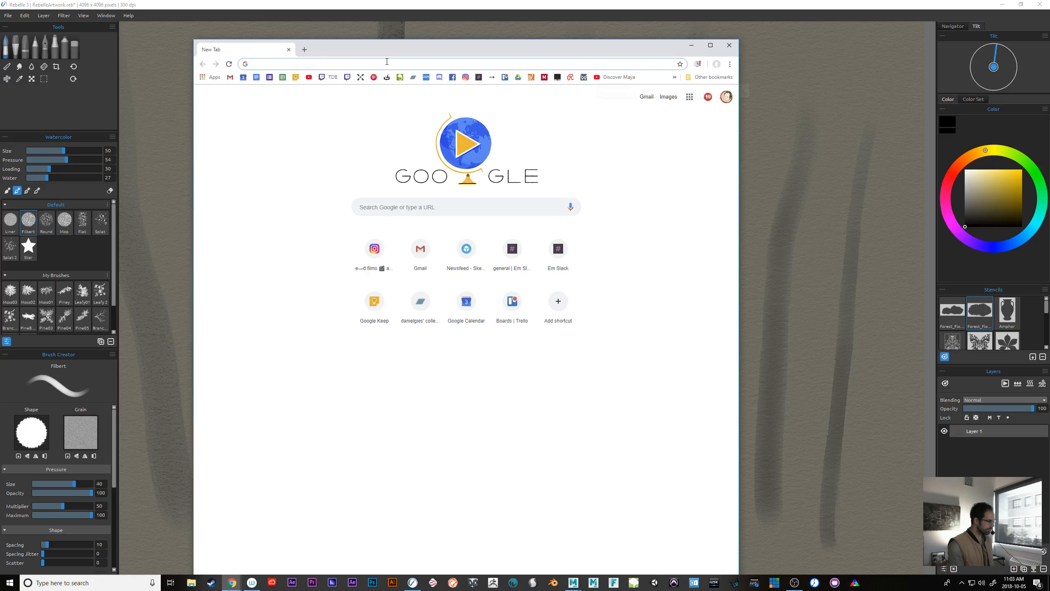
left_click(310, 78)
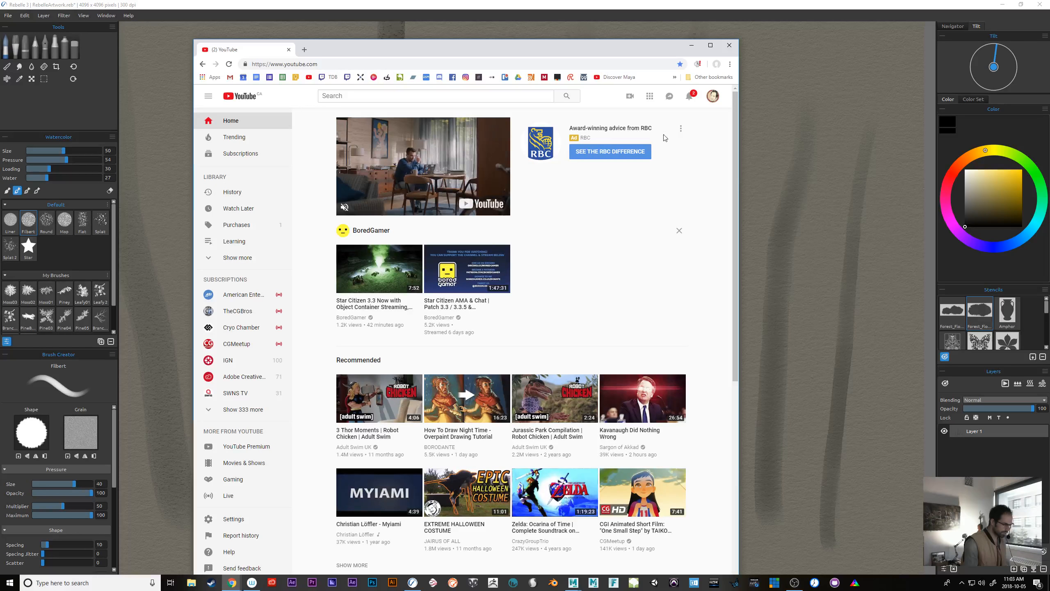
left_click(713, 95)
left_click(663, 148)
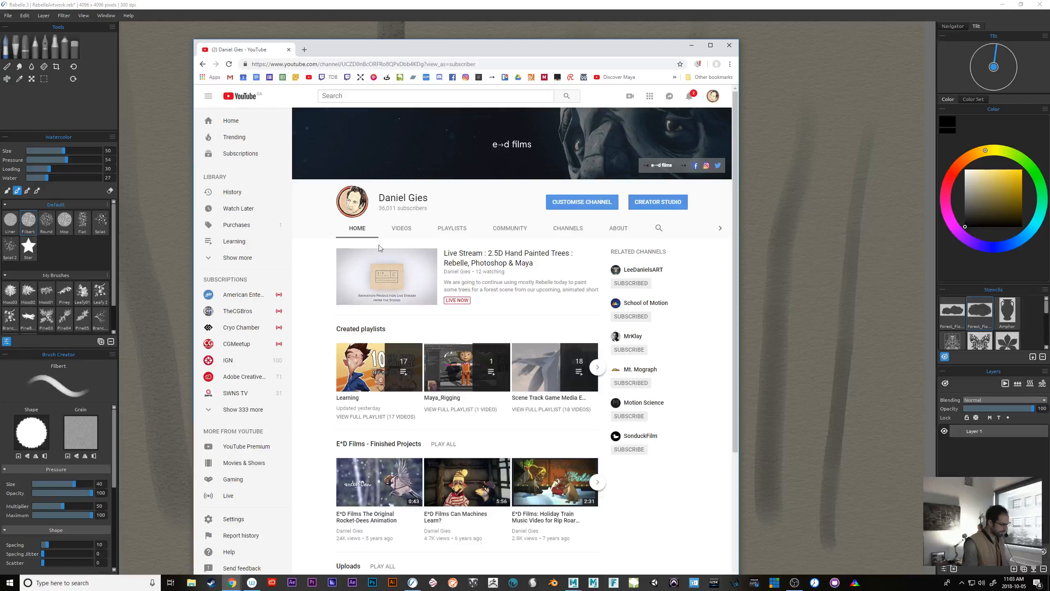
left_click(403, 229)
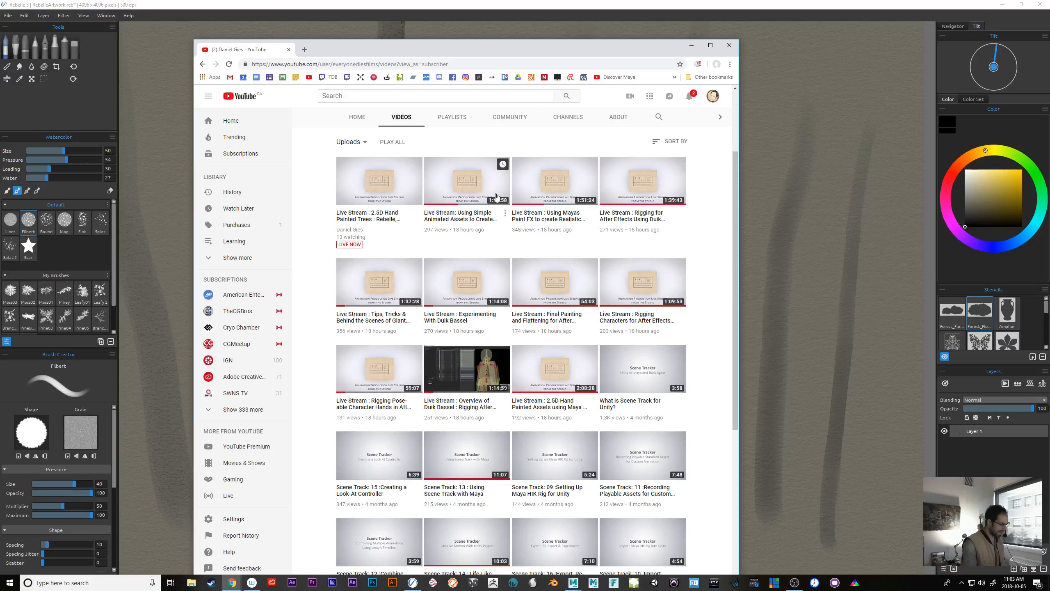
Look through the channel's created playlists and open the YouTube Live Streams playlist.
left_click(457, 118)
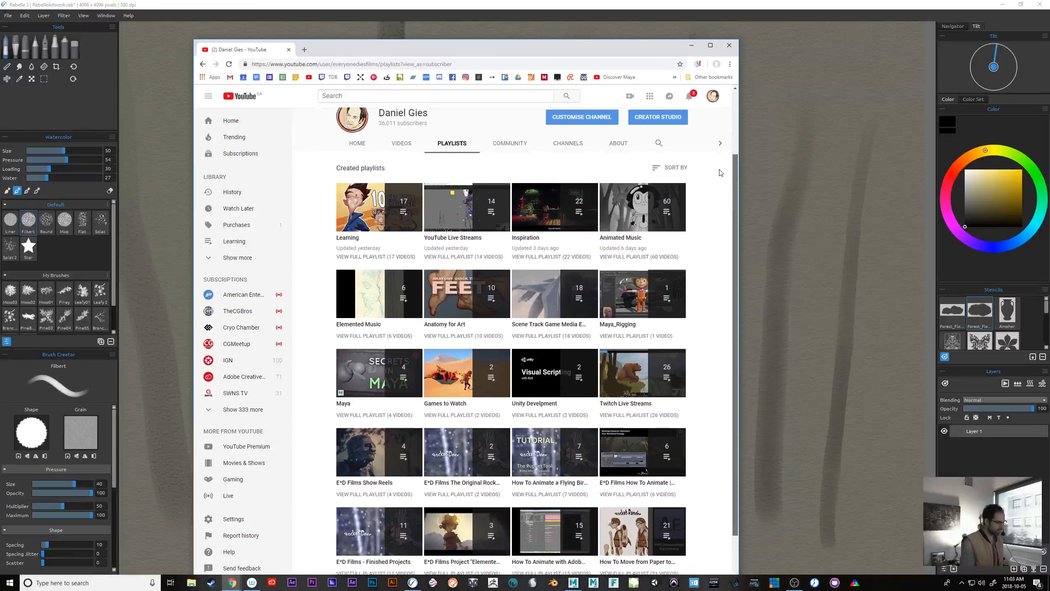
scroll(709, 228, "down", 2)
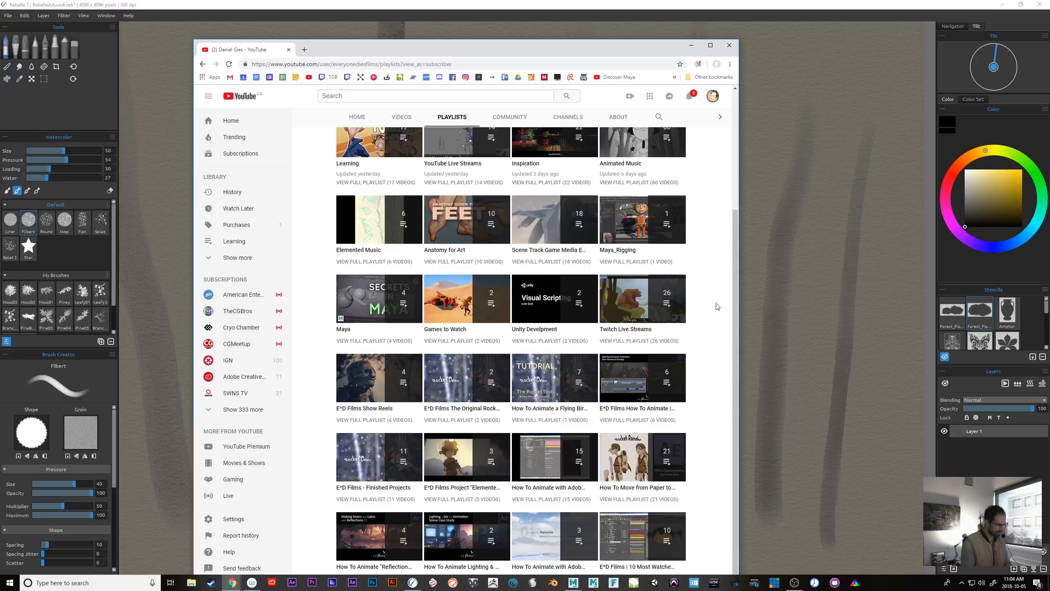
left_click_drag(737, 302, 730, 235)
left_click(435, 255)
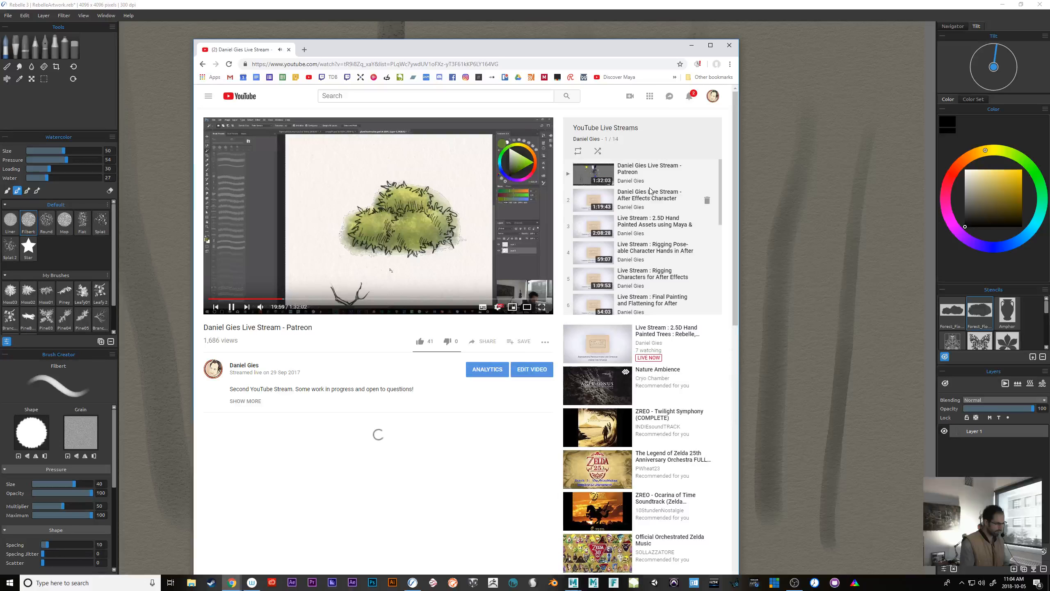
Look through the videos in the YouTube Live Streams playlist and close the browser window.
scroll(716, 199, "down", 3)
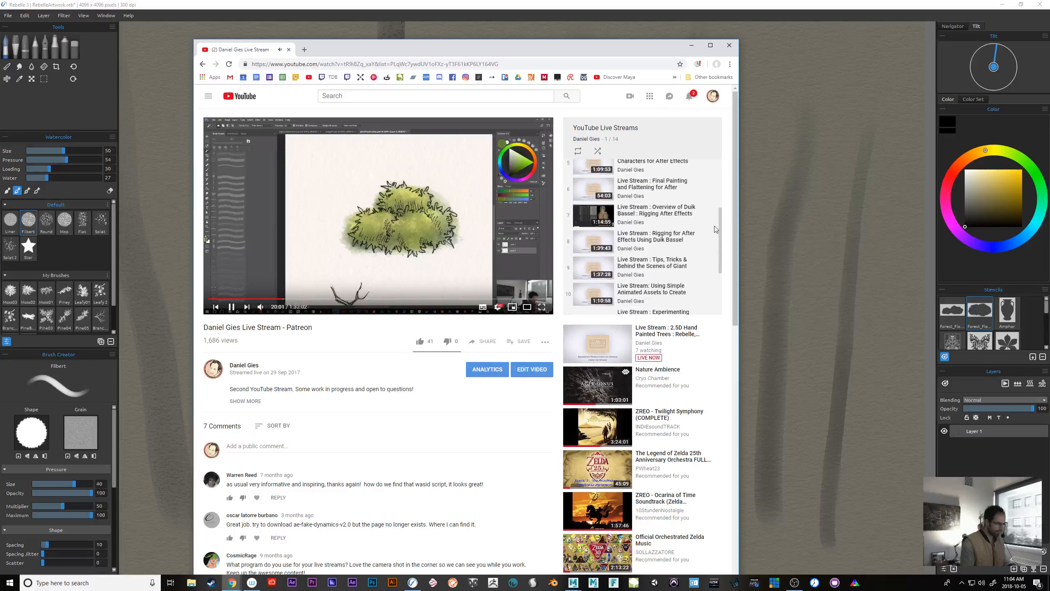
left_click_drag(717, 207, 719, 165)
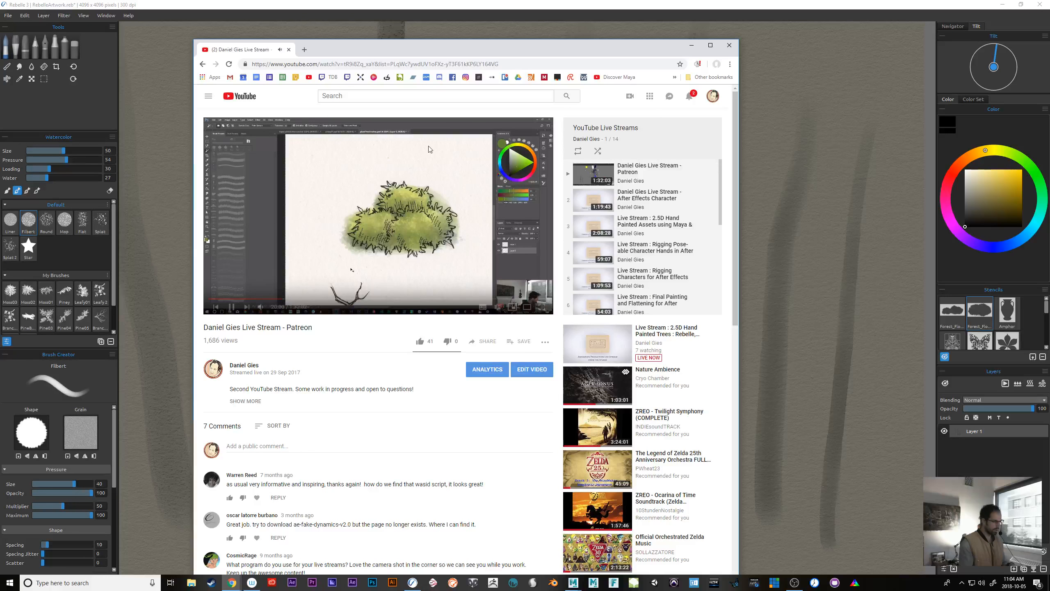
left_click(405, 63)
left_click(471, 25)
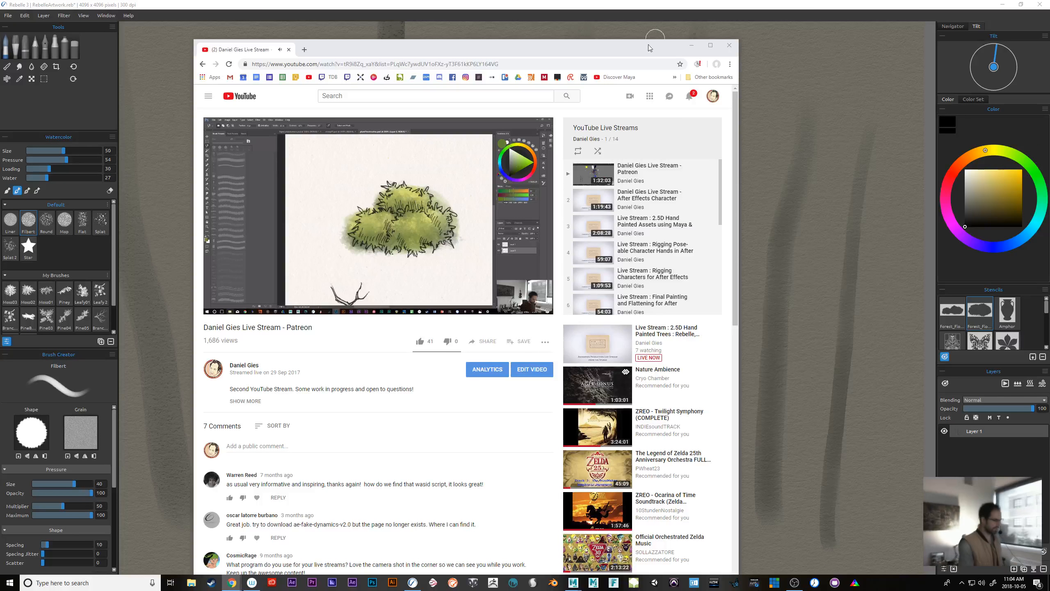
left_click(729, 48)
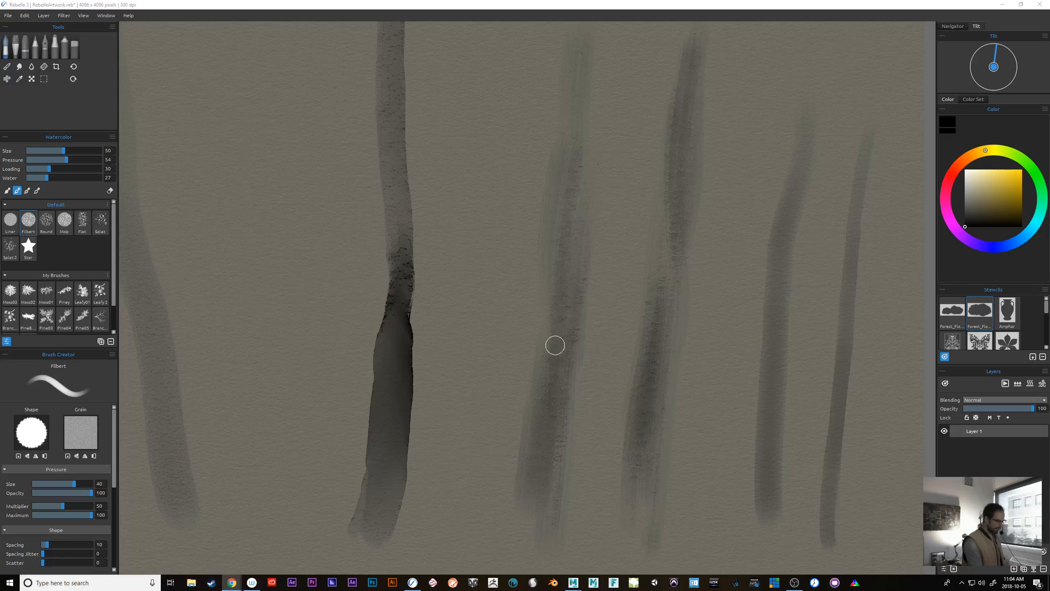
Paint two vertical Filbert strokes between the pale stroke and the dark trunk, one at size 50 and one at size 70.
scroll(555, 345, "down", 2)
scroll(555, 345, "down", 1)
left_click_drag(555, 345, 635, 410)
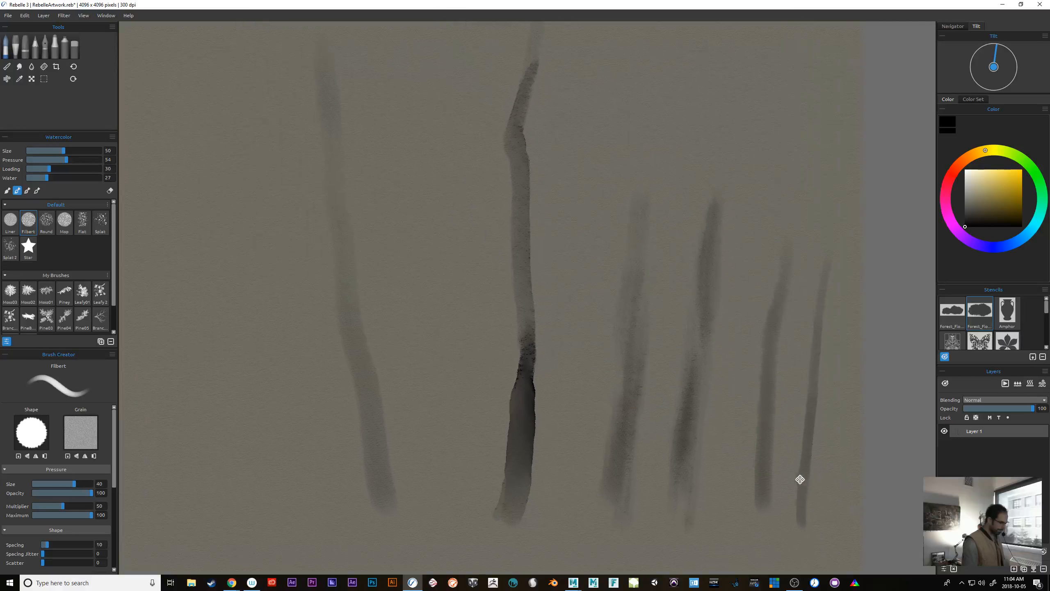
left_click_drag(449, 161, 466, 483)
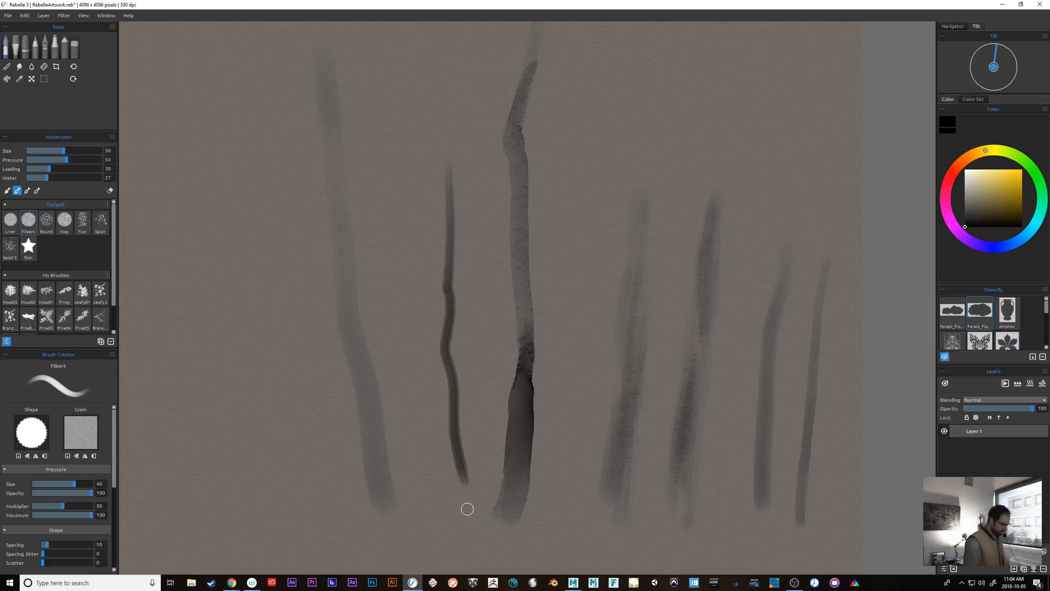
key("bracketright")
key("bracketright")
left_click_drag(416, 274, 427, 522)
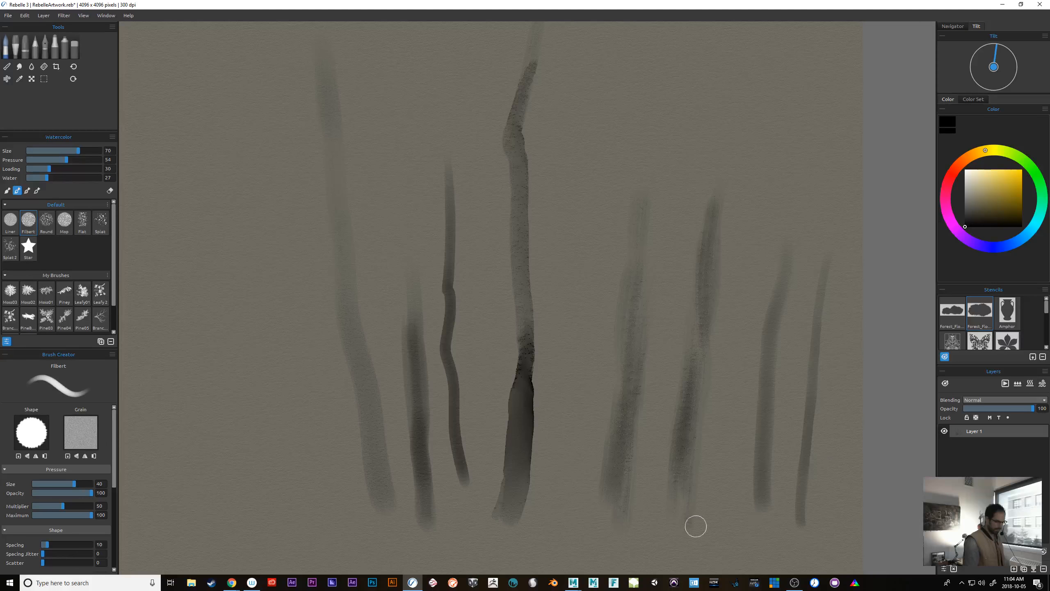
Inspect the canvas color in the canvas settings and accept the settings.
mouse_move(612, 495)
left_mouse_down()
mouse_move(708, 491)
mouse_move(708, 504)
left_mouse_up()
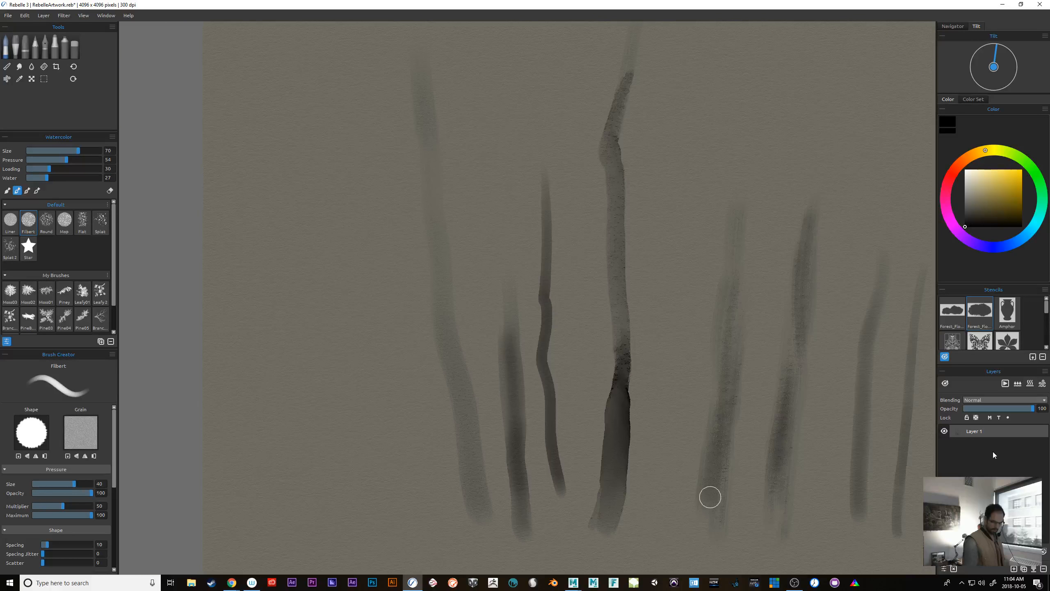
left_click(1044, 551)
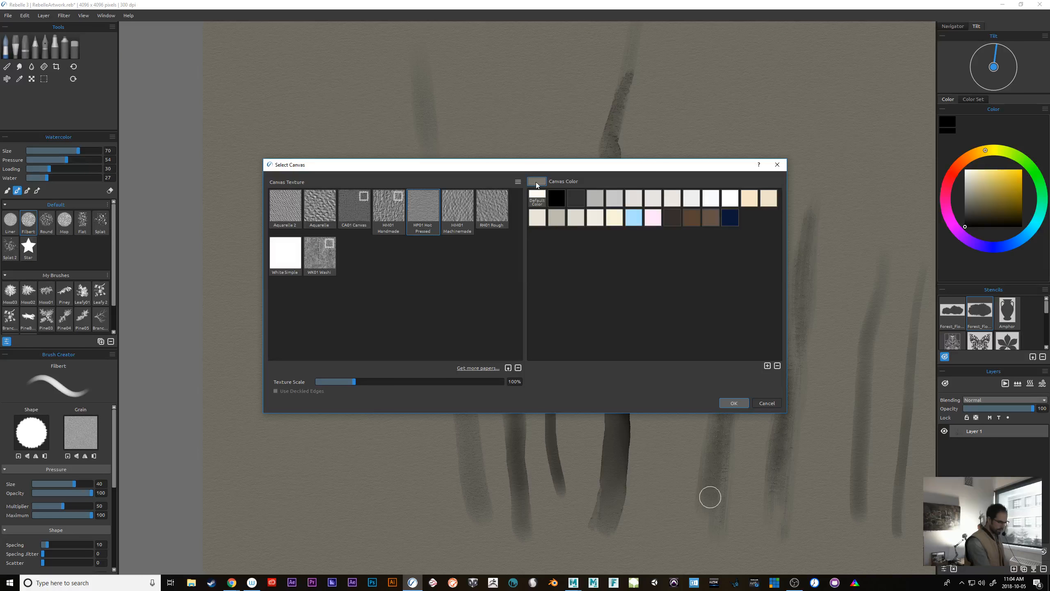
left_click(537, 184)
left_click(579, 364)
left_click(734, 403)
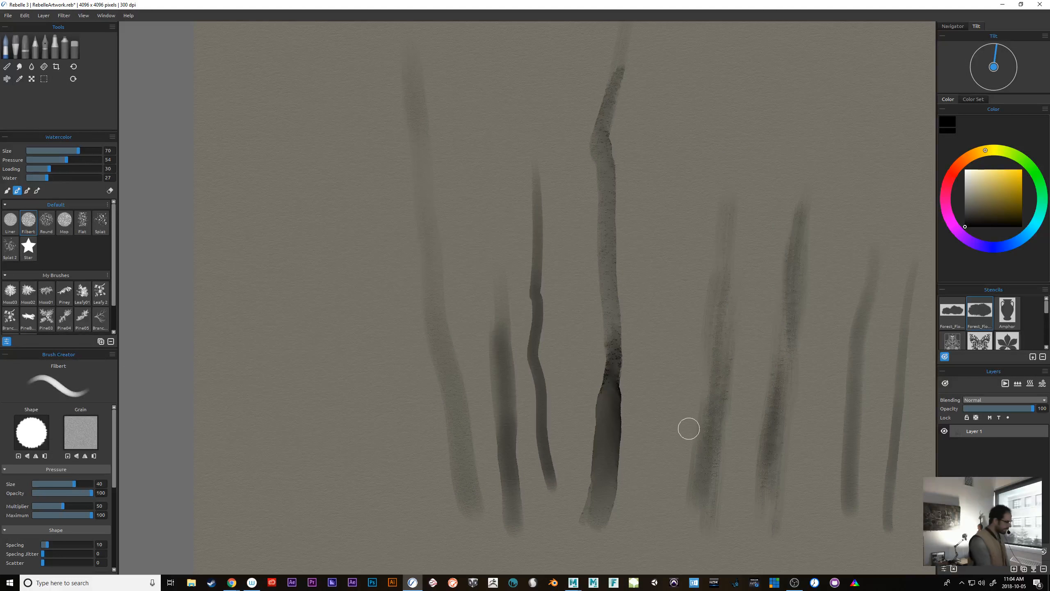
Choose the Flat watercolor brush and paint a long slanted stroke left of all the other strokes.
left_click(64, 220)
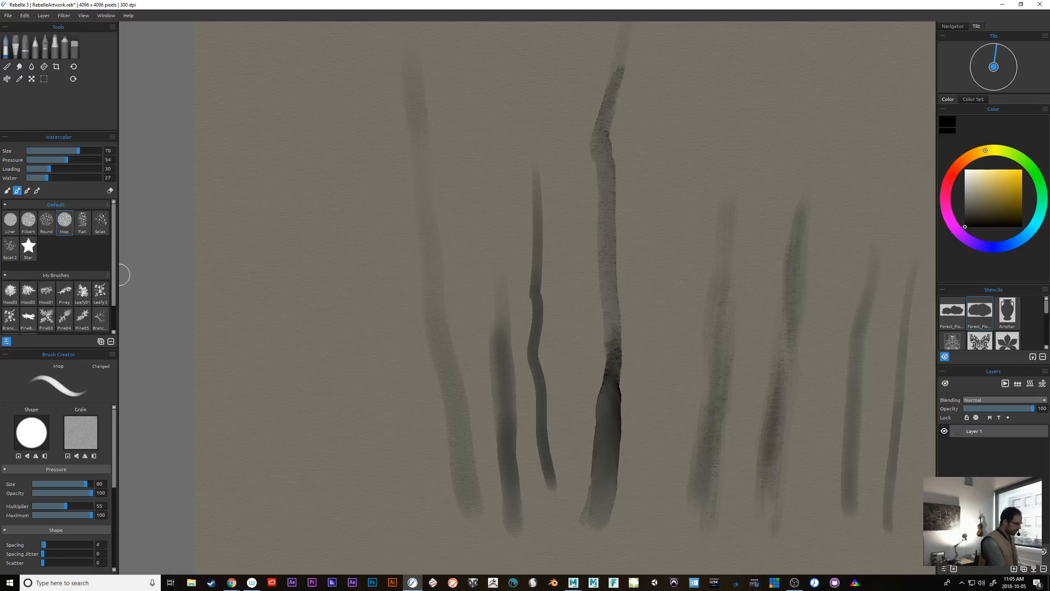
left_click(83, 220)
left_click_drag(308, 178, 353, 399)
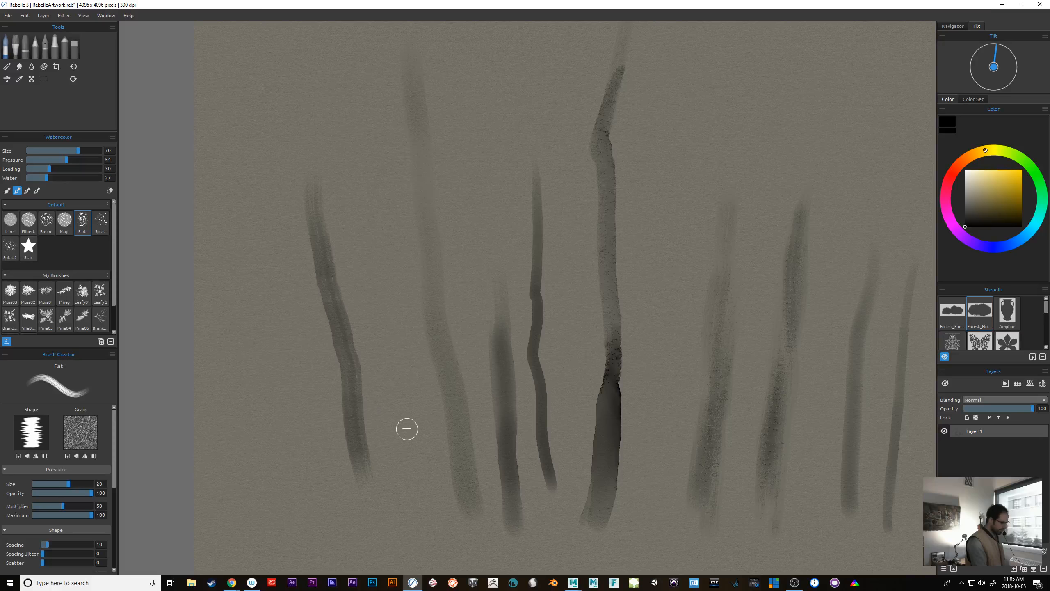
Set the Flat brush's water to 1 and paint over the leftmost slanted stroke.
scroll(406, 429, "up", 3)
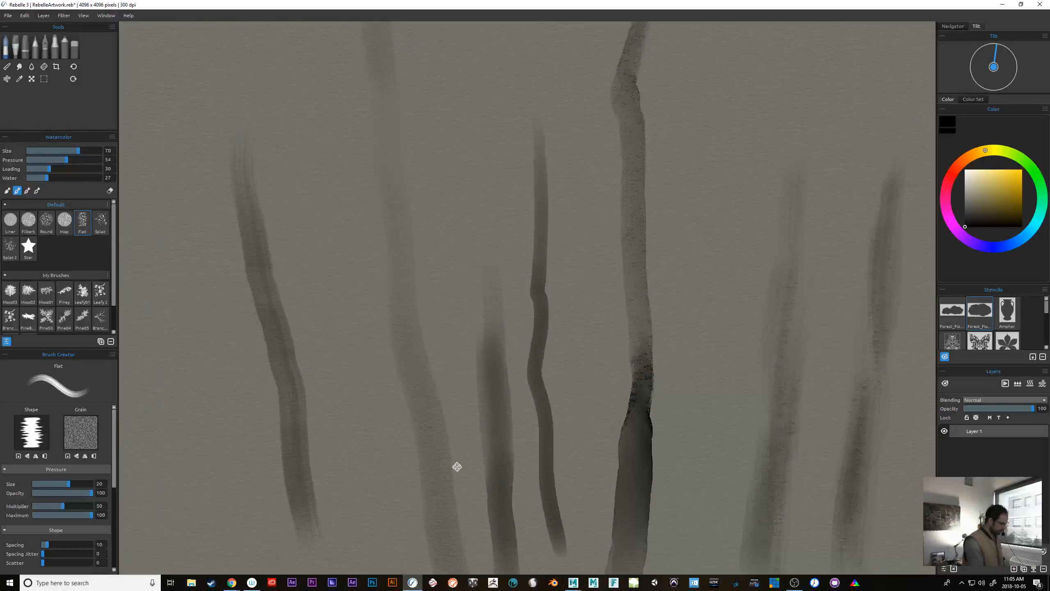
left_click_drag(457, 466, 734, 434)
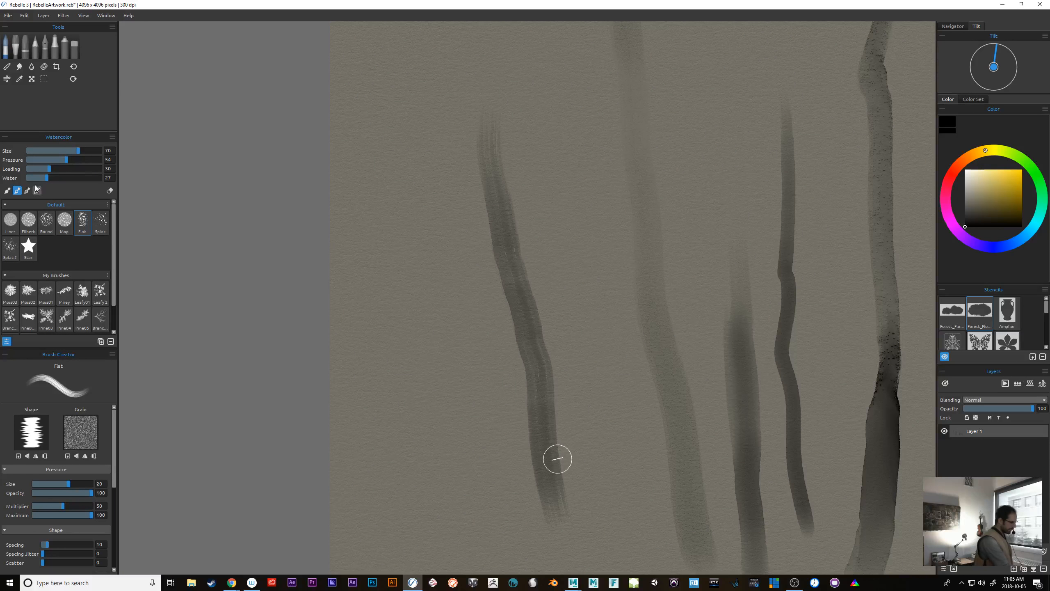
left_click_drag(46, 178, 26, 178)
left_click_drag(484, 118, 559, 518)
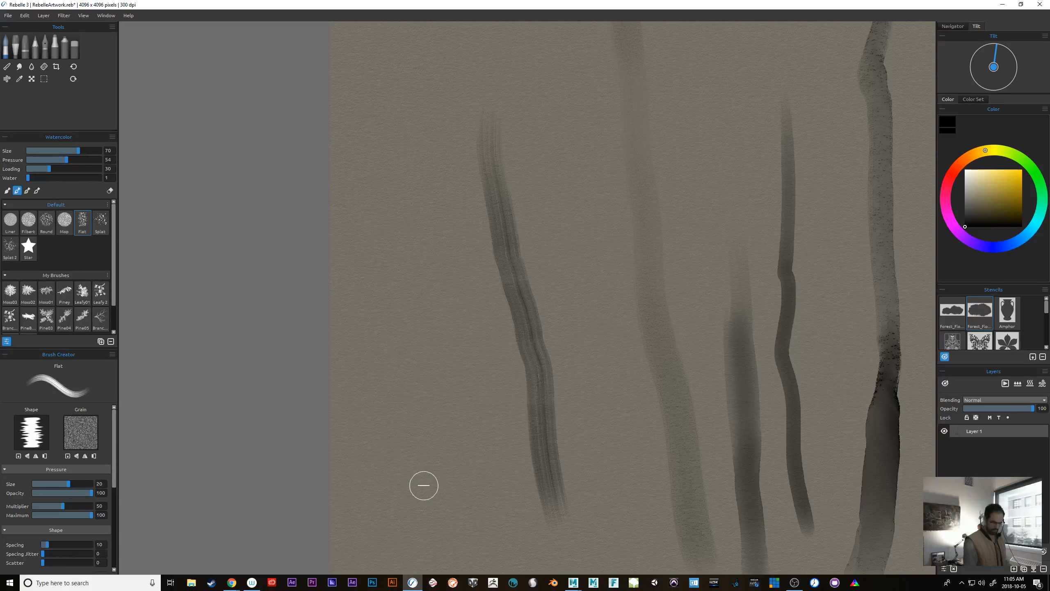
Wet the layer and paint overlapping Flat strokes left of the slanted one, first at water 1 and the last at water 7.
left_click(1019, 384)
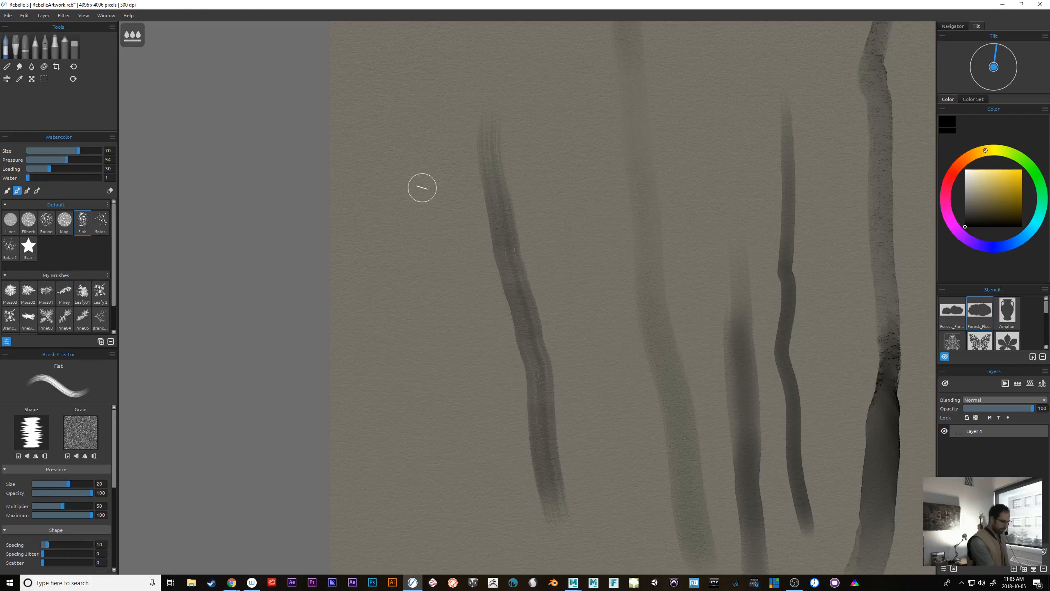
left_click_drag(415, 179, 460, 511)
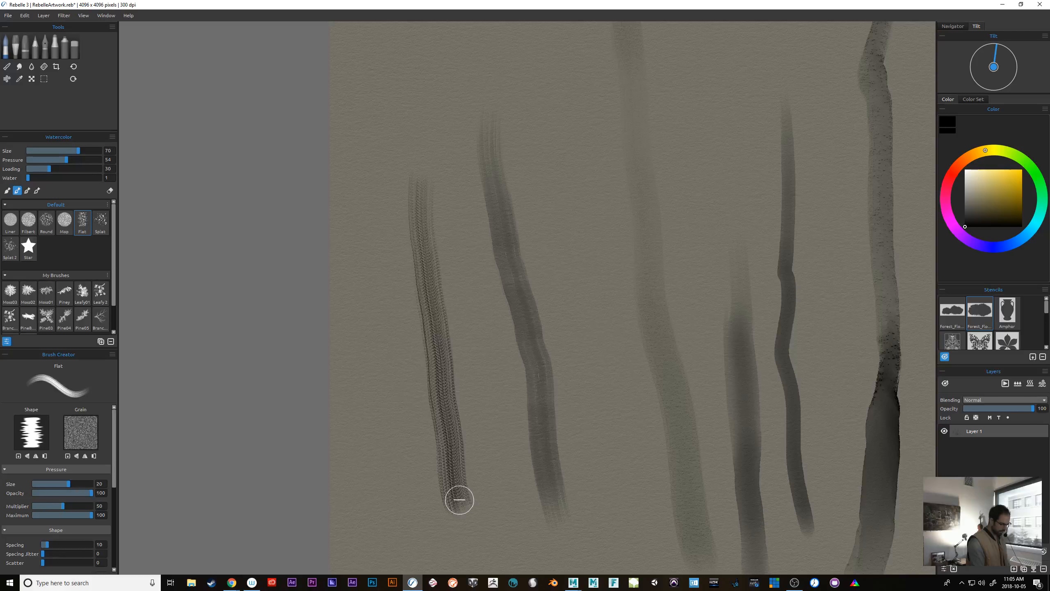
left_click_drag(457, 500, 424, 206)
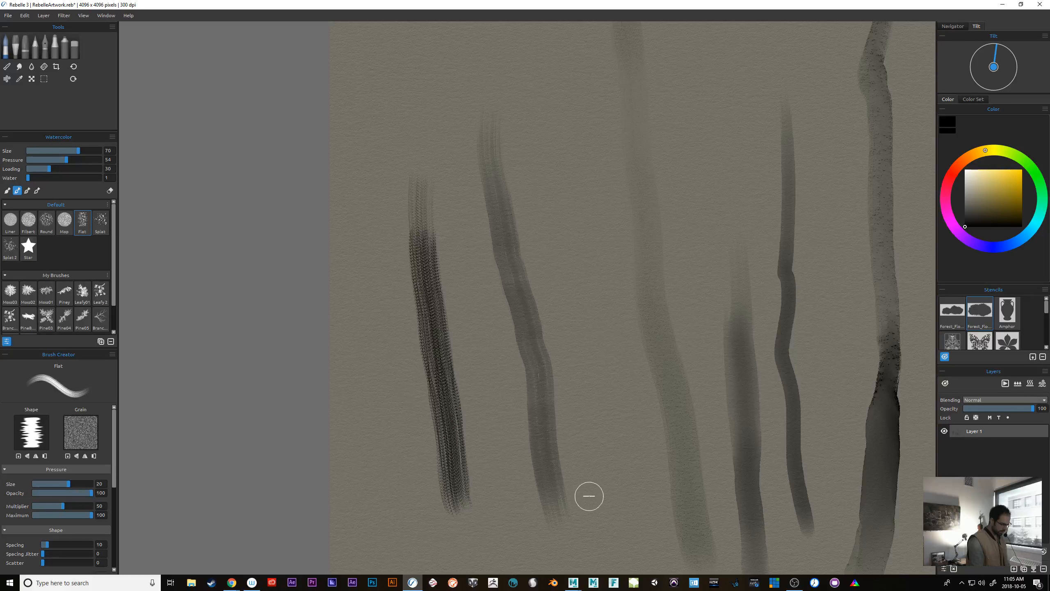
left_click(29, 178)
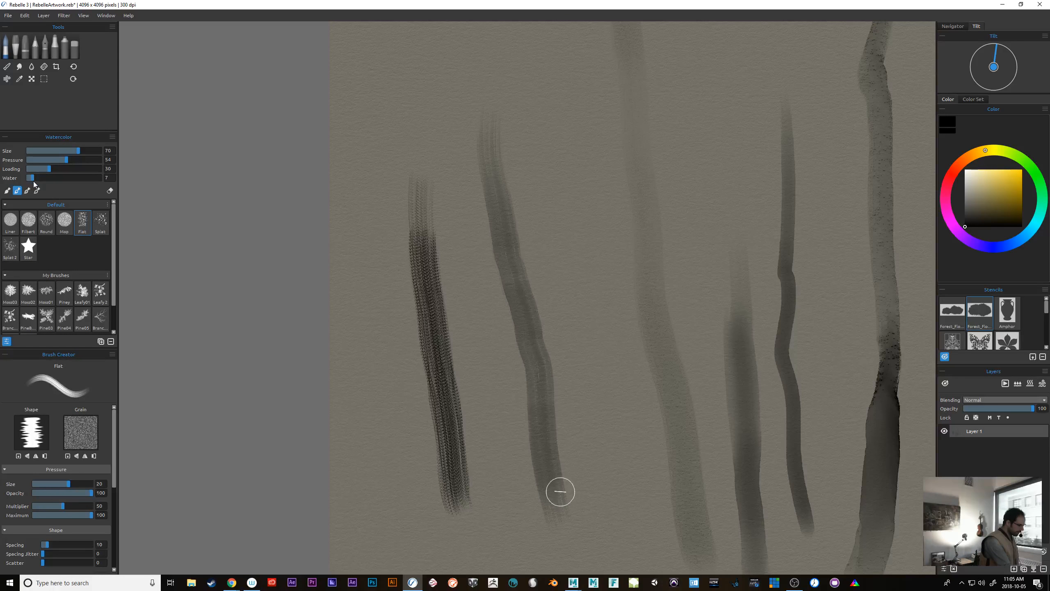
left_click_drag(404, 209, 458, 503)
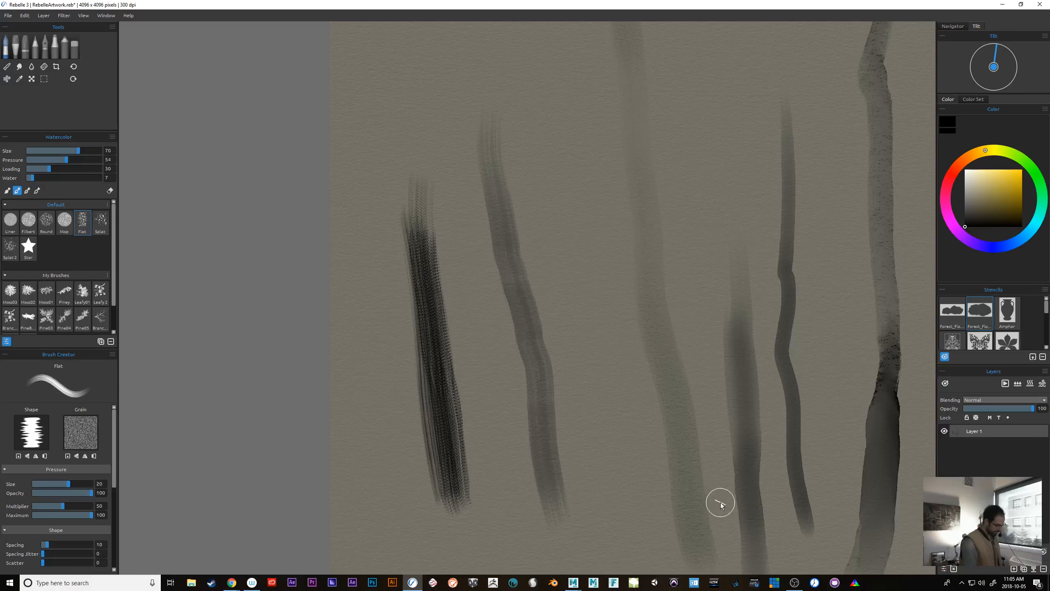
Clear and re-wet the layer, then paint a long slanted Flat stroke and a small dark scribbled patch beside it.
left_click(954, 570)
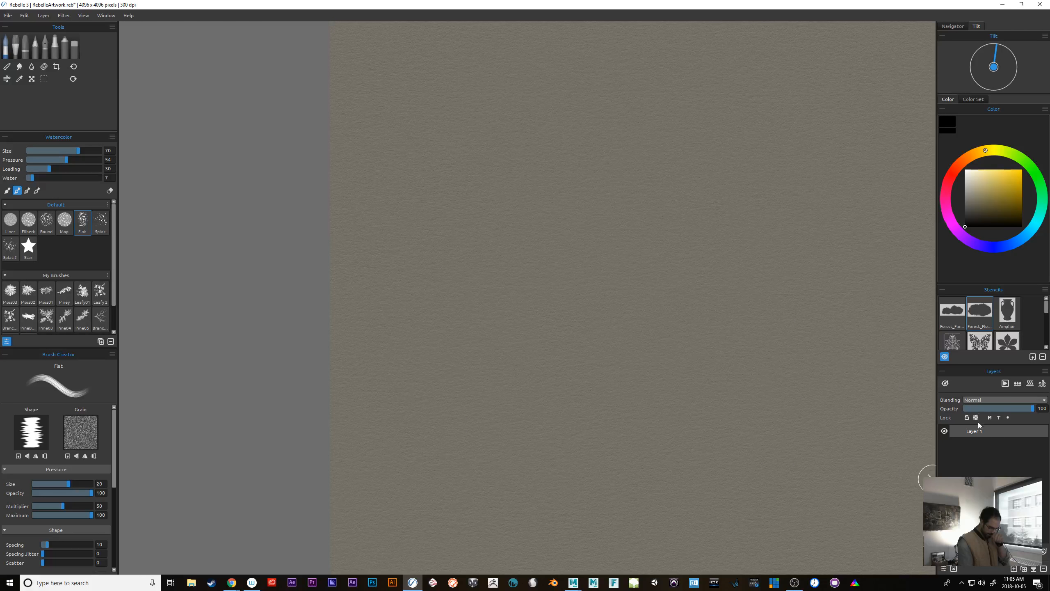
left_click(1016, 385)
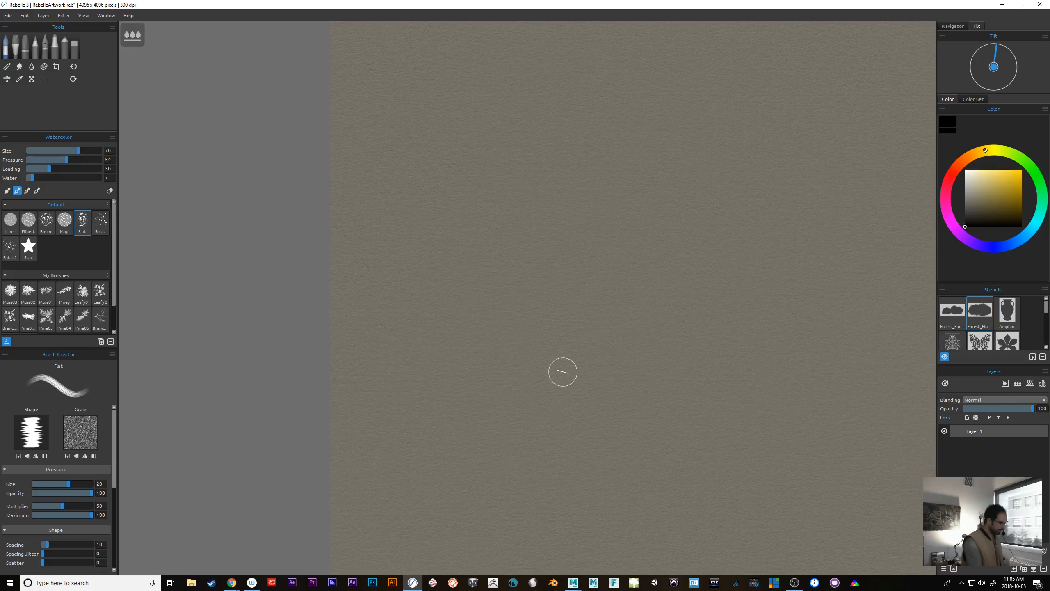
left_click_drag(484, 164, 560, 493)
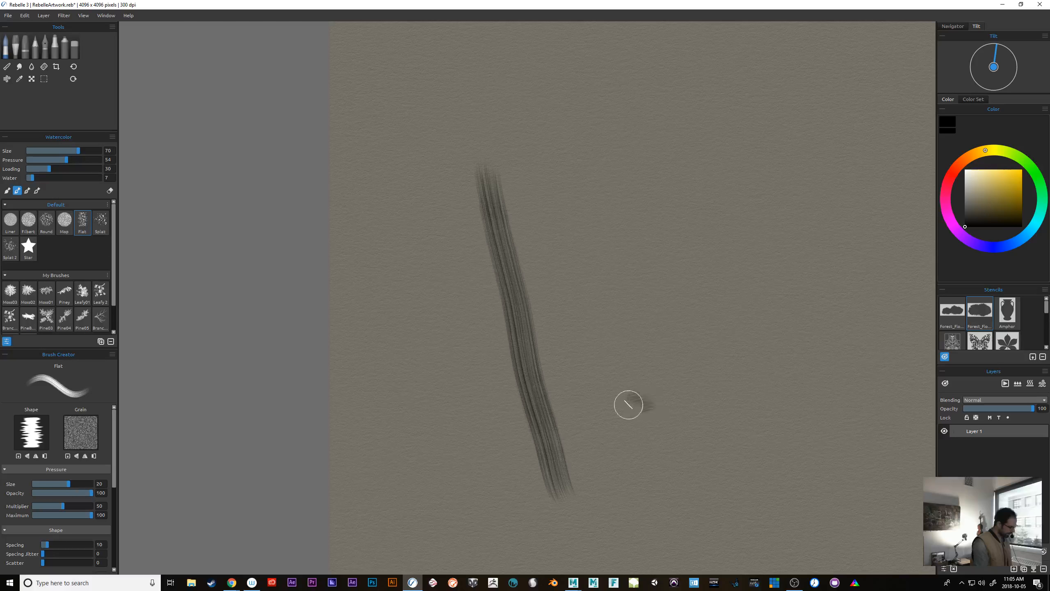
mouse_move(628, 404)
left_mouse_down()
mouse_move(632, 436)
mouse_move(650, 461)
left_mouse_up()
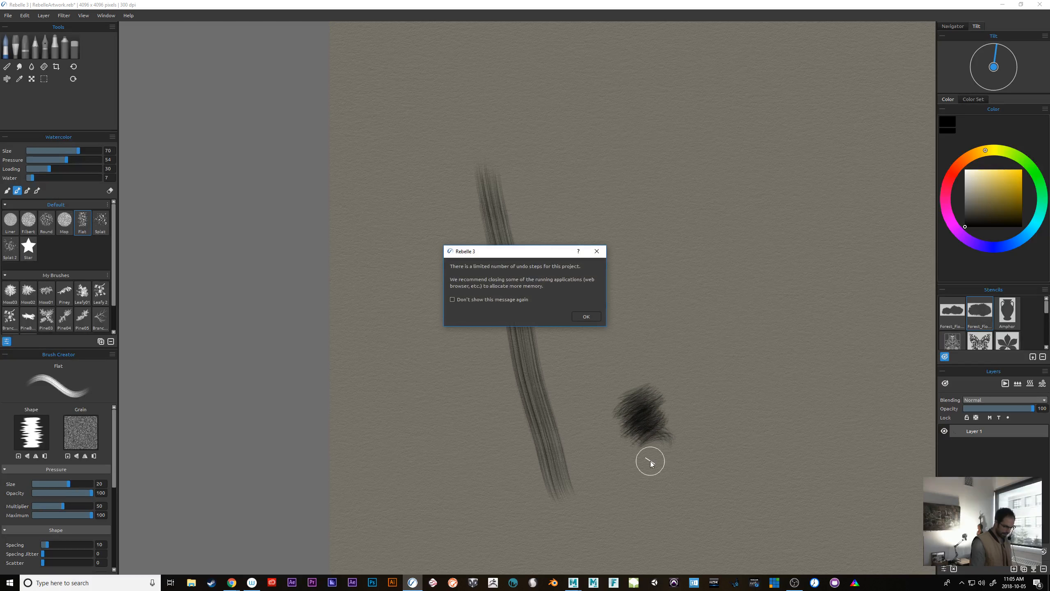
left_click(586, 317)
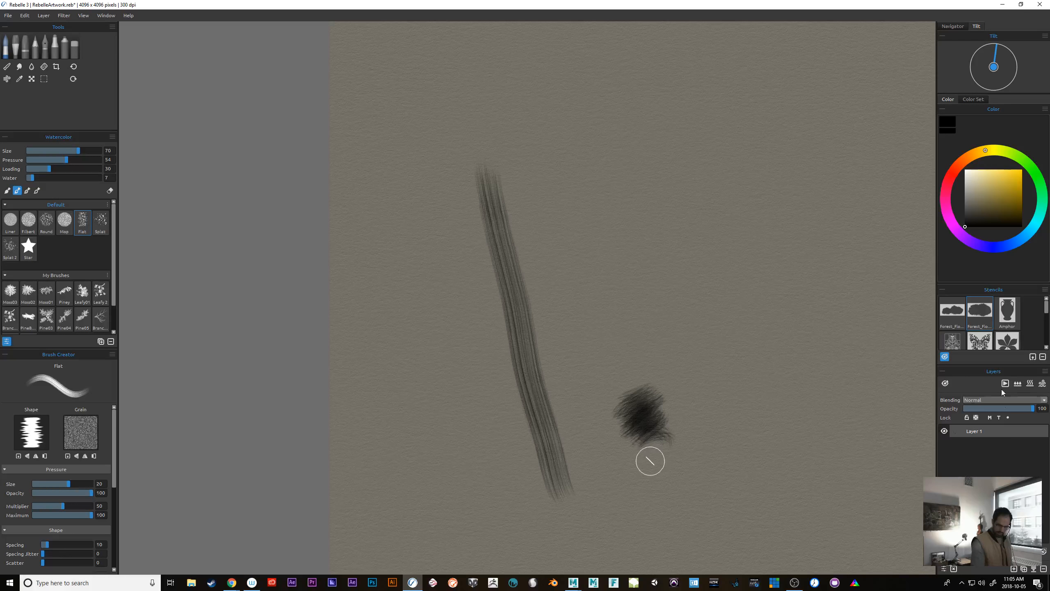
Show the layer's wet areas and hide them again.
left_click(945, 384)
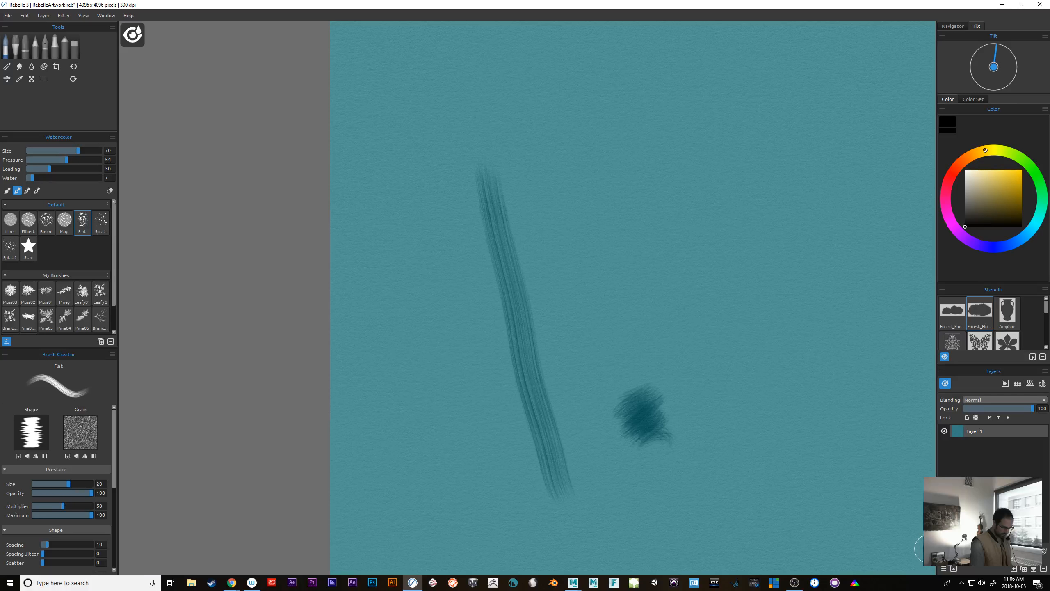
left_click(947, 384)
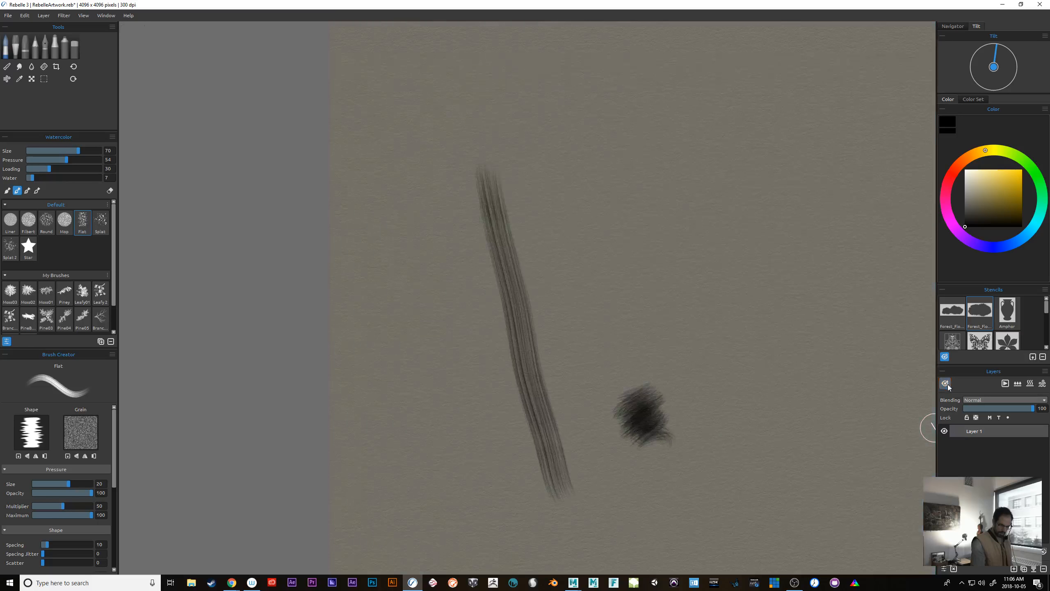
Switch to the Ink Pen with the Wood brush, then clear and dry the layer.
left_click(45, 48)
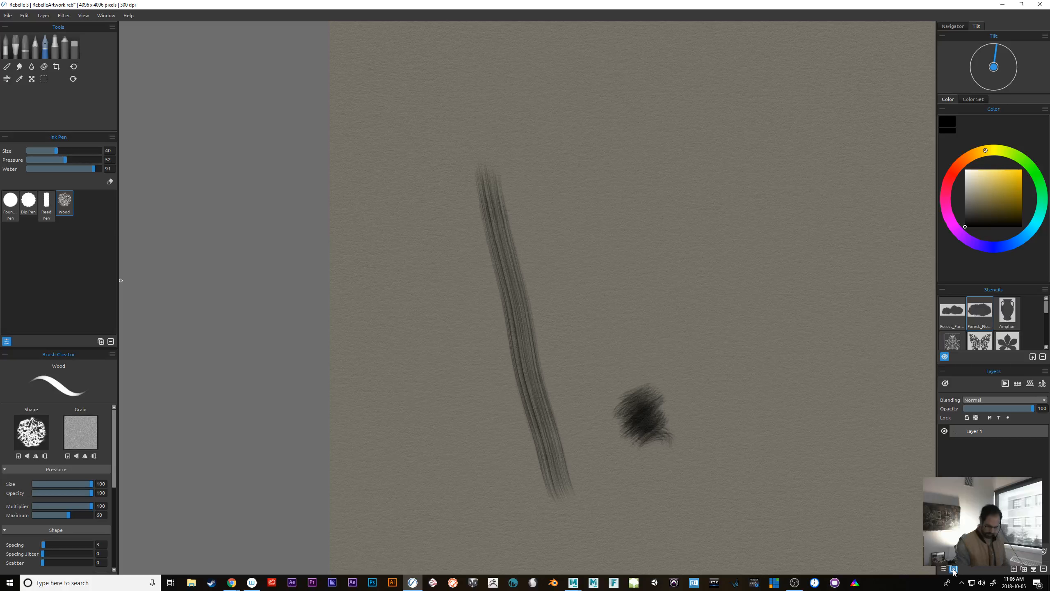
left_click(1042, 383)
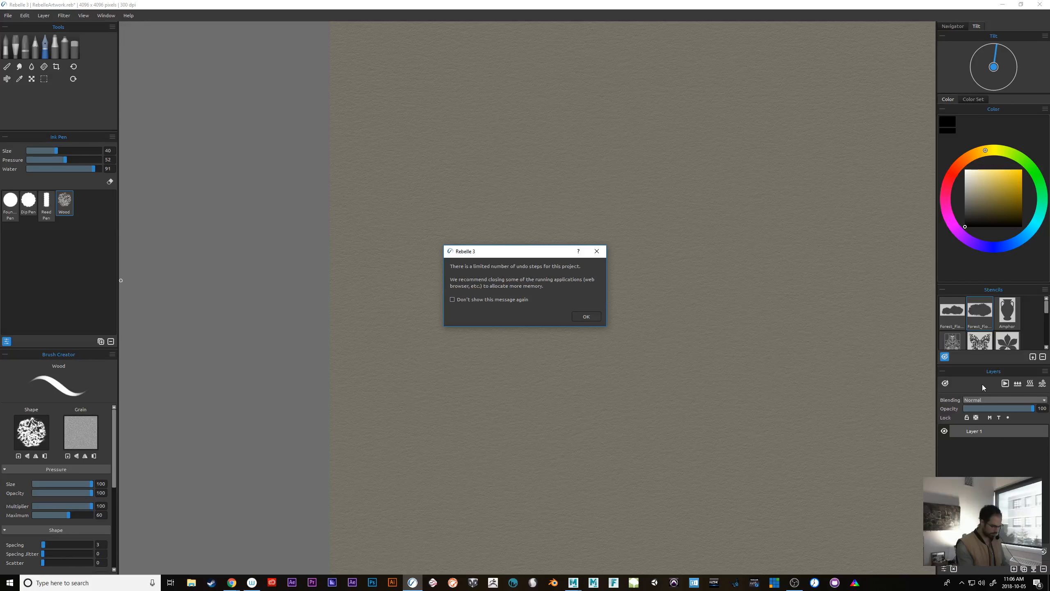
left_click(586, 316)
left_click(1032, 384)
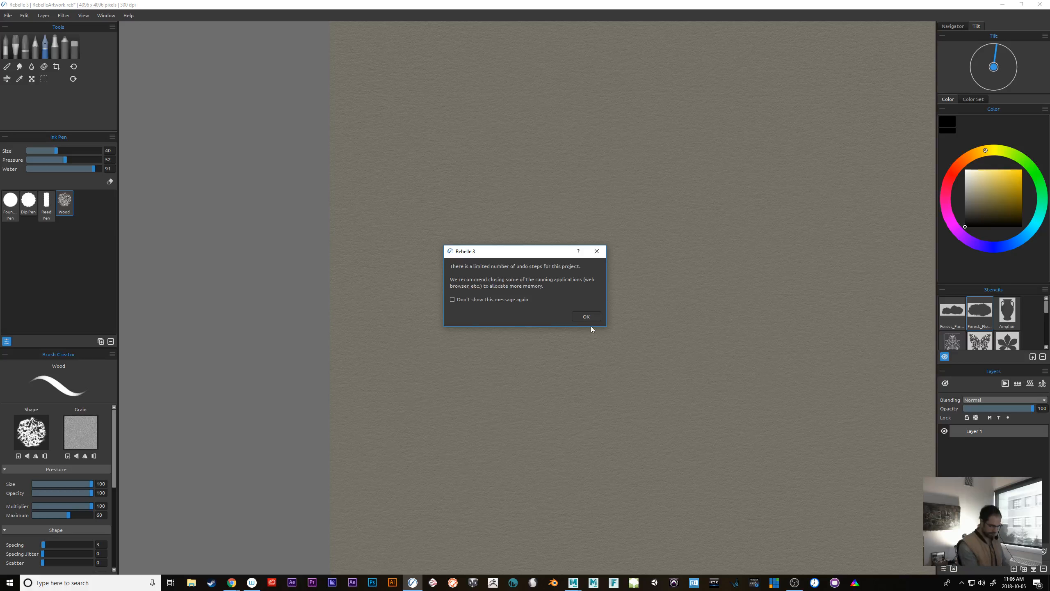
left_click(587, 318)
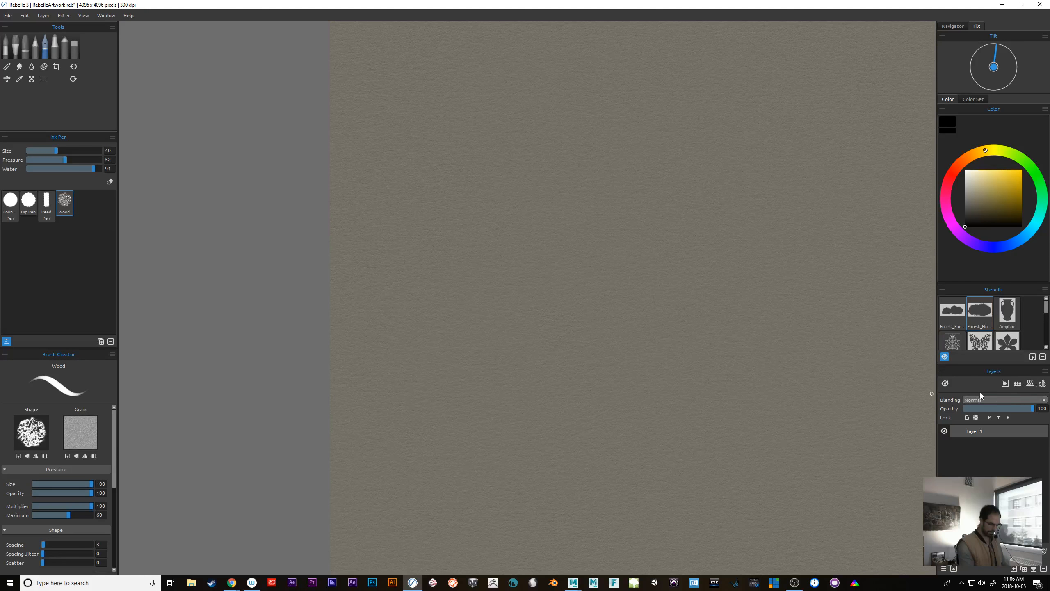
Wet the layer and draw a short zigzag and a long curvy line with the Wood ink pen.
left_click(1017, 385)
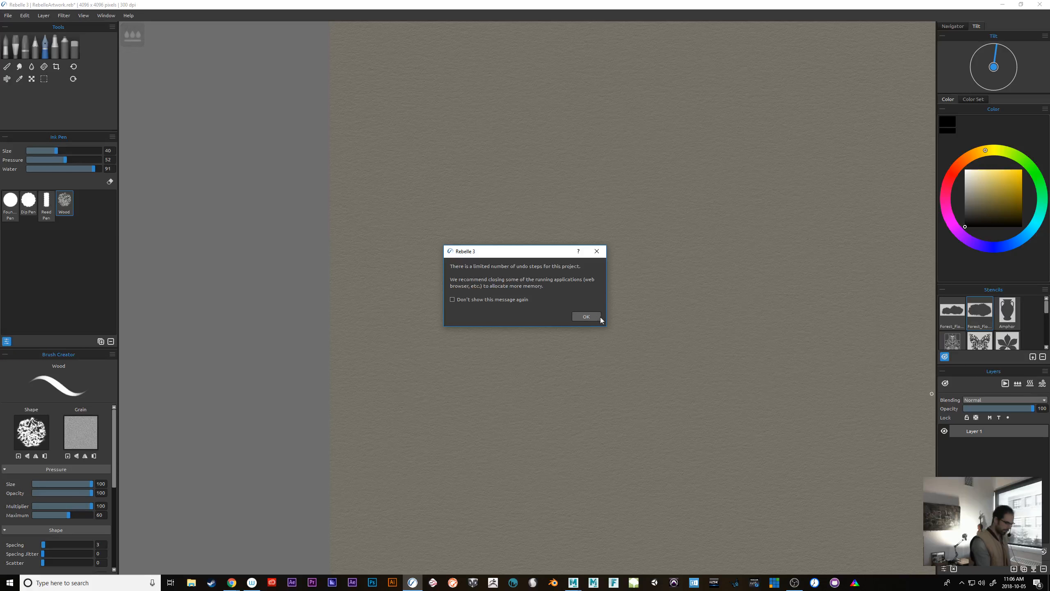
left_click(590, 316)
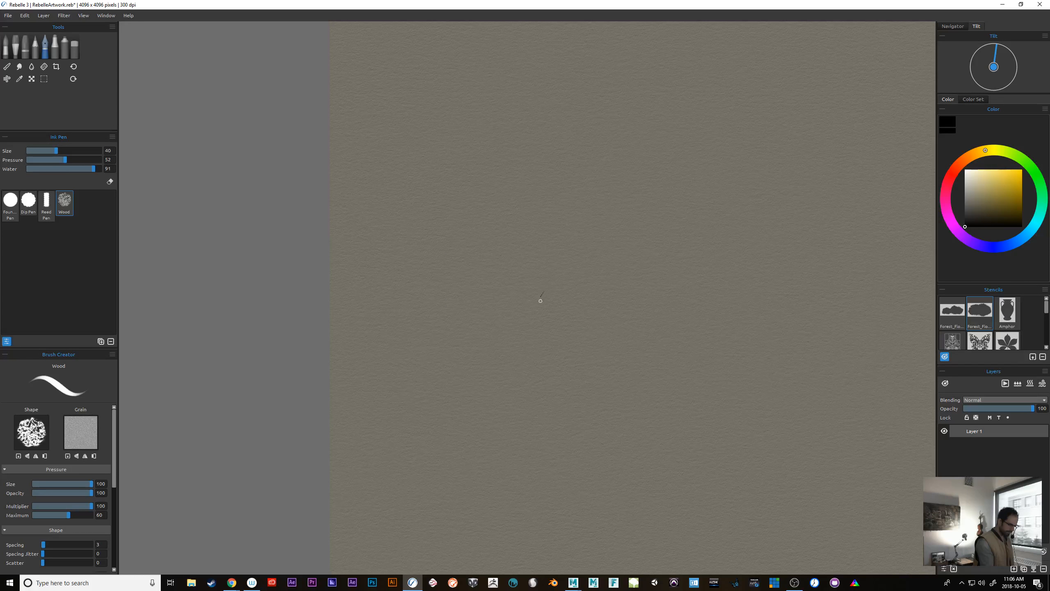
left_click_drag(540, 294, 584, 384)
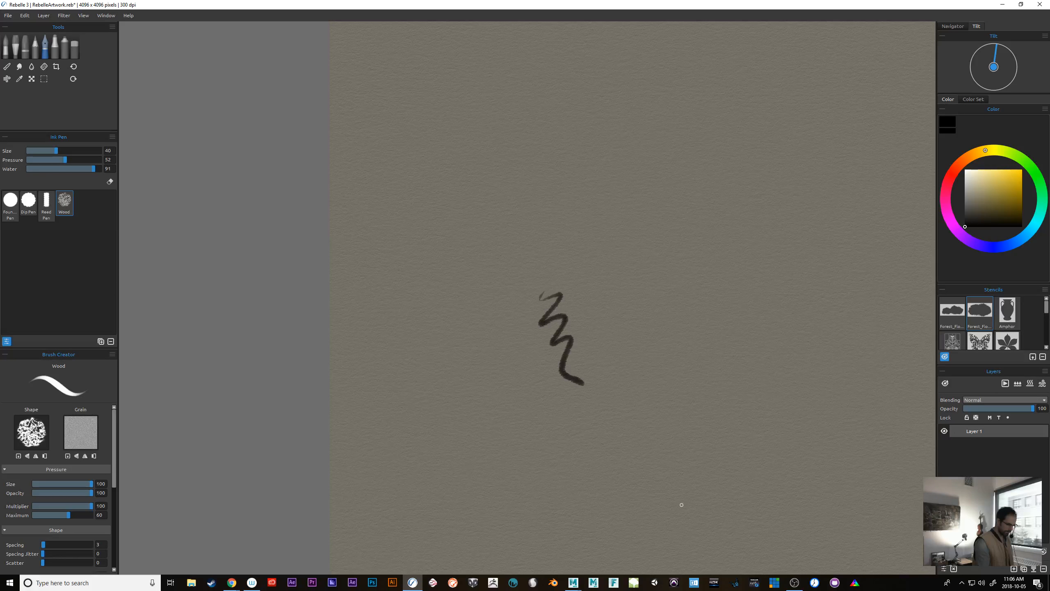
mouse_move(481, 232)
left_mouse_down()
mouse_move(455, 302)
mouse_move(578, 529)
left_mouse_up()
Draw long wavy lines with the Wood ink pen at water 1 and 52, then clear the layer.
left_click(40, 170)
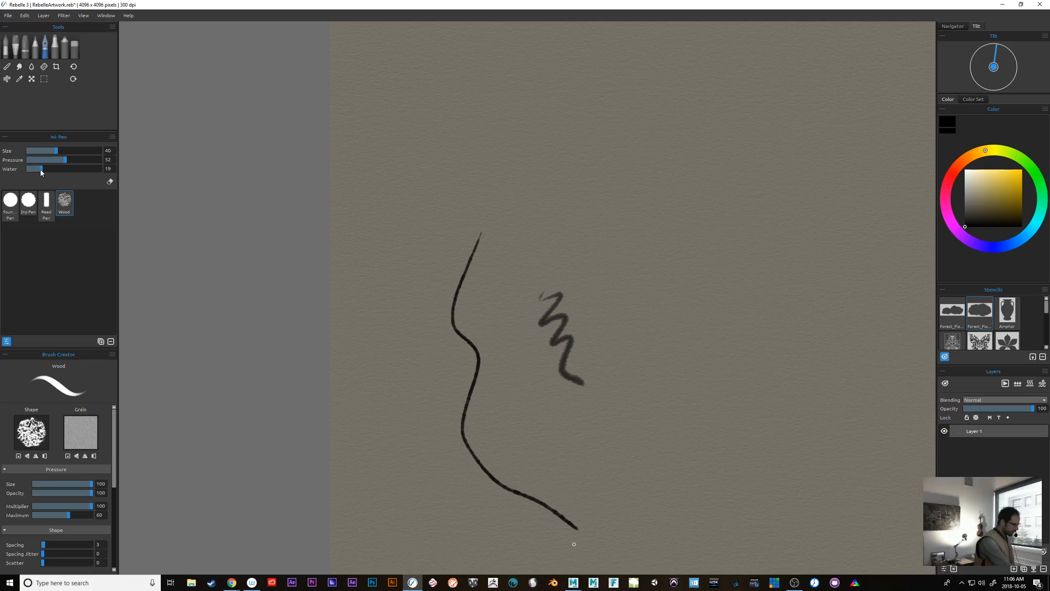
left_click_drag(38, 171, 22, 187)
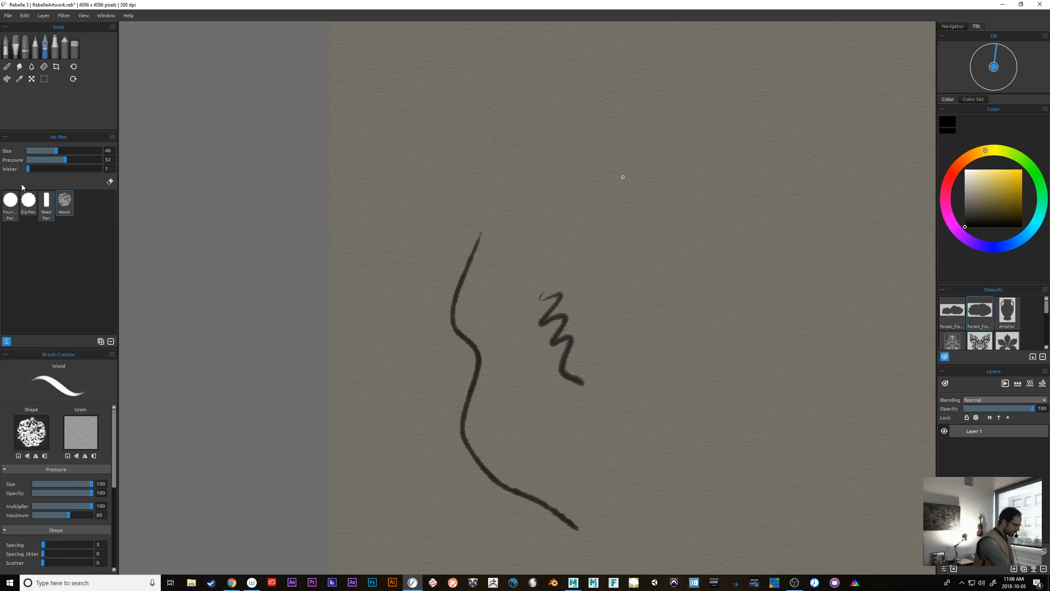
left_click_drag(670, 157, 711, 458)
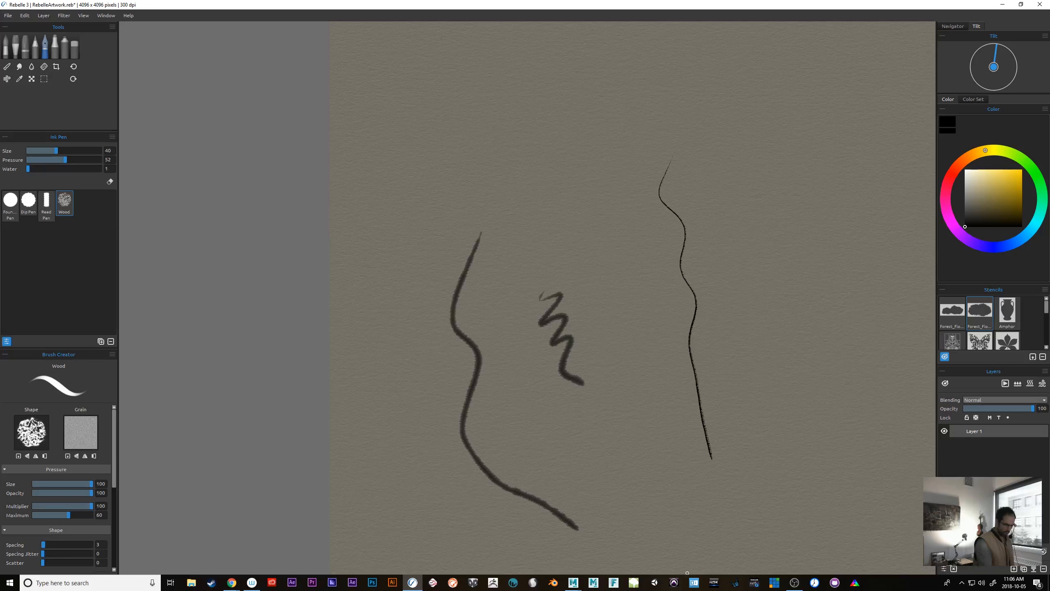
mouse_move(459, 115)
left_mouse_down()
mouse_move(432, 183)
mouse_move(439, 455)
left_mouse_up()
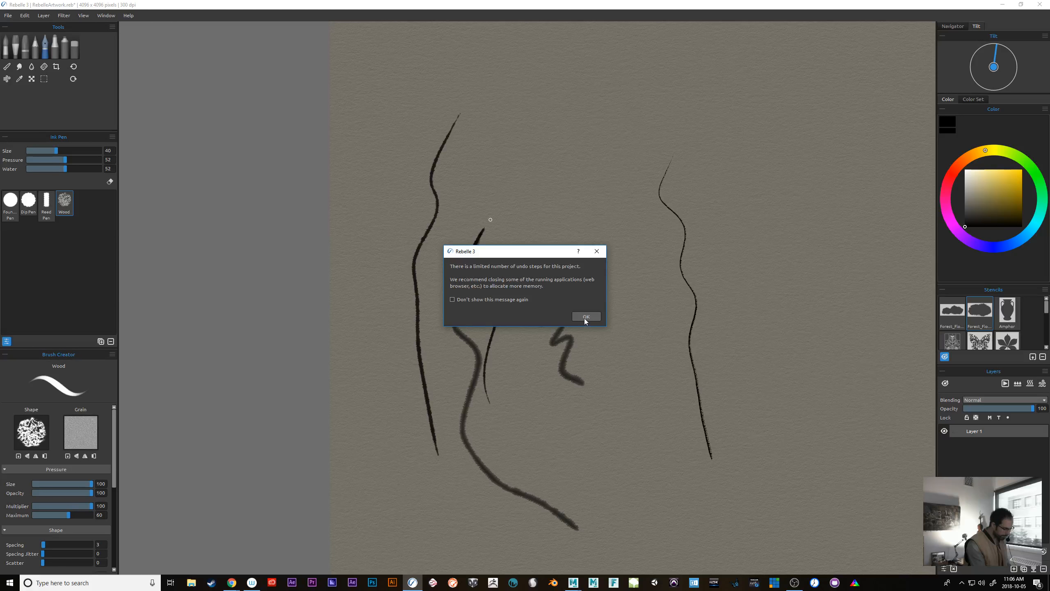
left_click(585, 318)
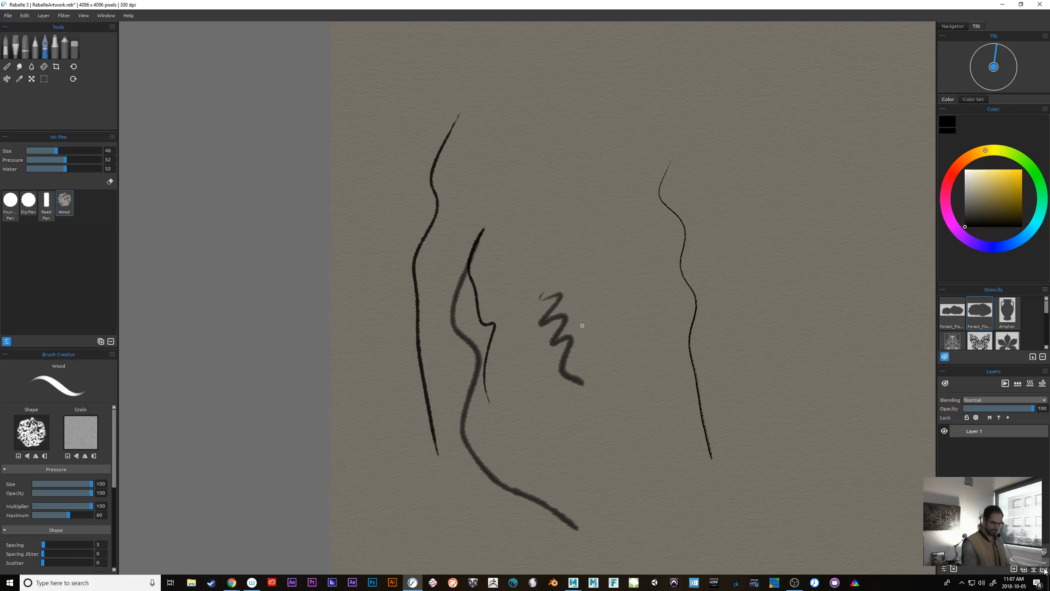
left_click(954, 569)
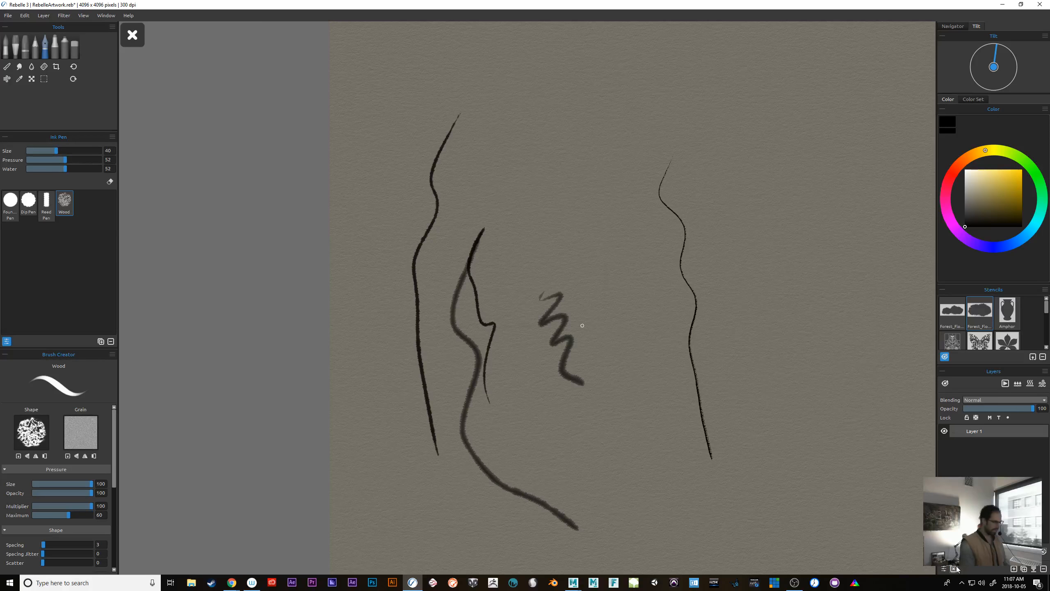
left_click(583, 314)
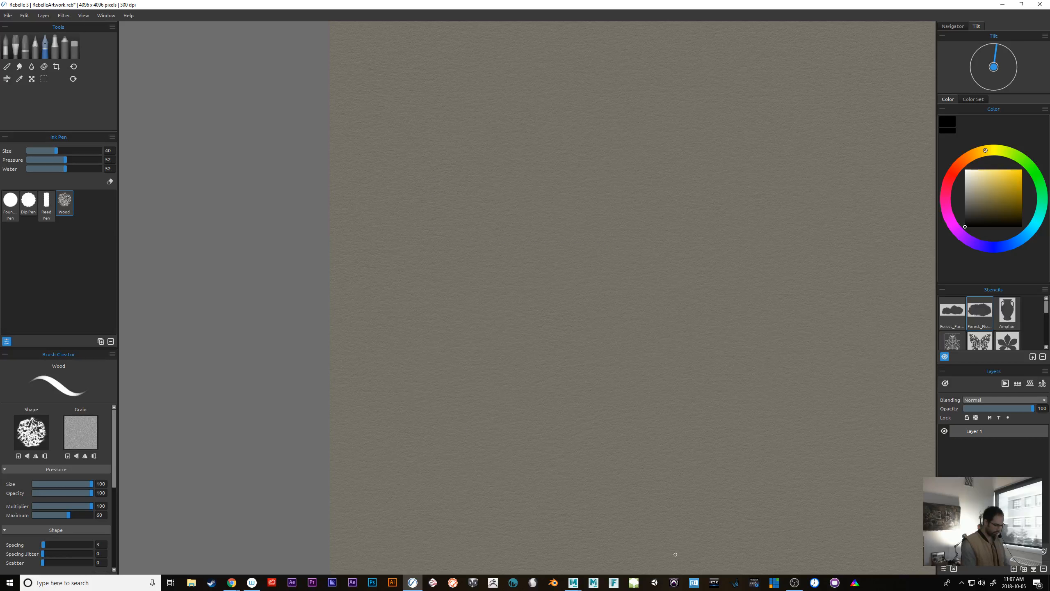
Switch to Maya to examine the tree trunks in the Vignette_A.012 scene, save the scene, and return to Rebelle.
mouse_move(573, 582)
left_click(609, 555)
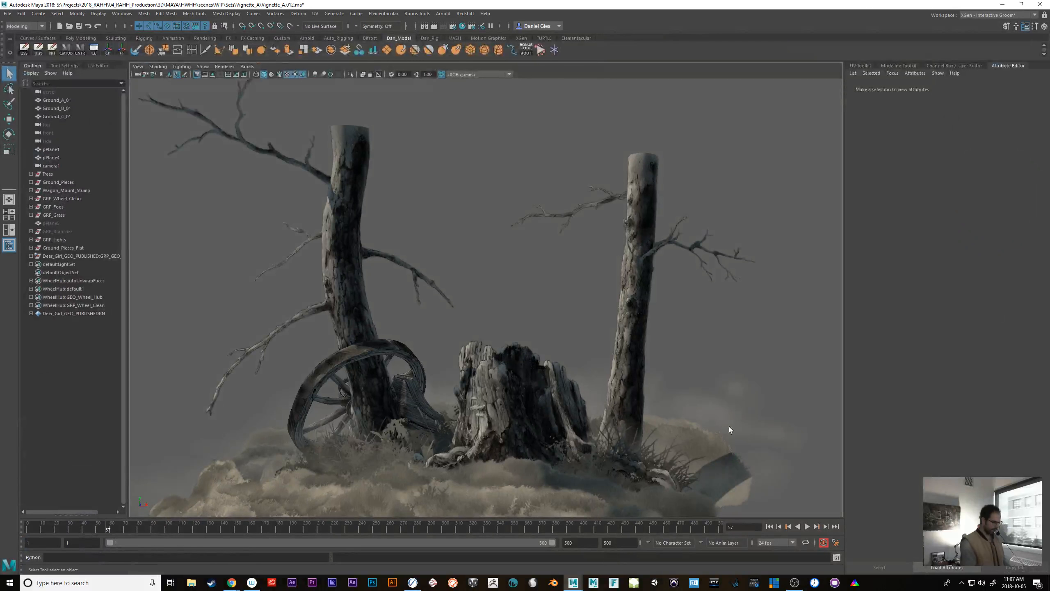
scroll(758, 346, "up", 3)
key("ctrl+s")
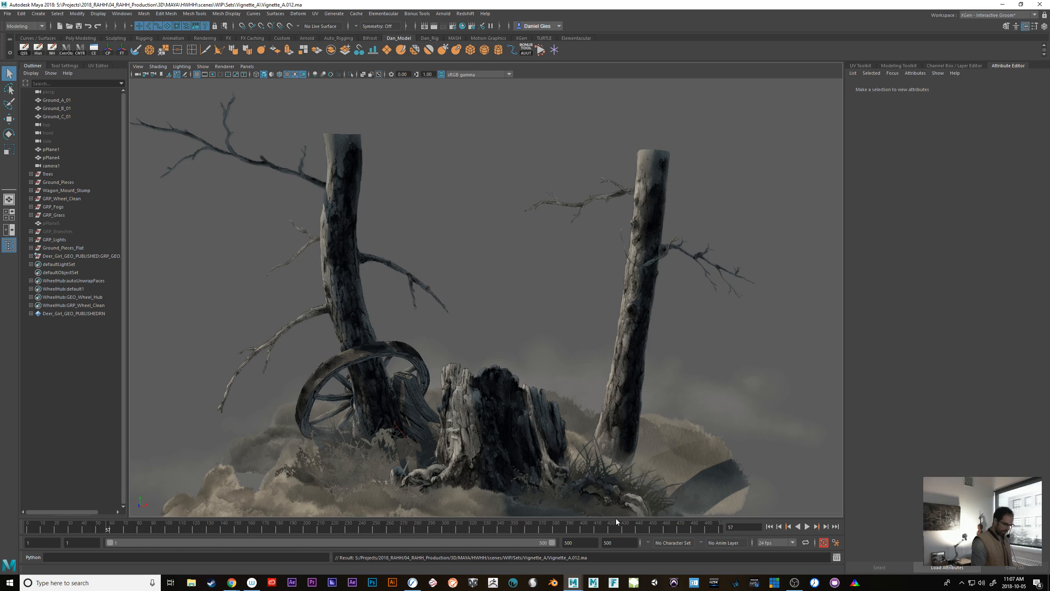
left_click(574, 583)
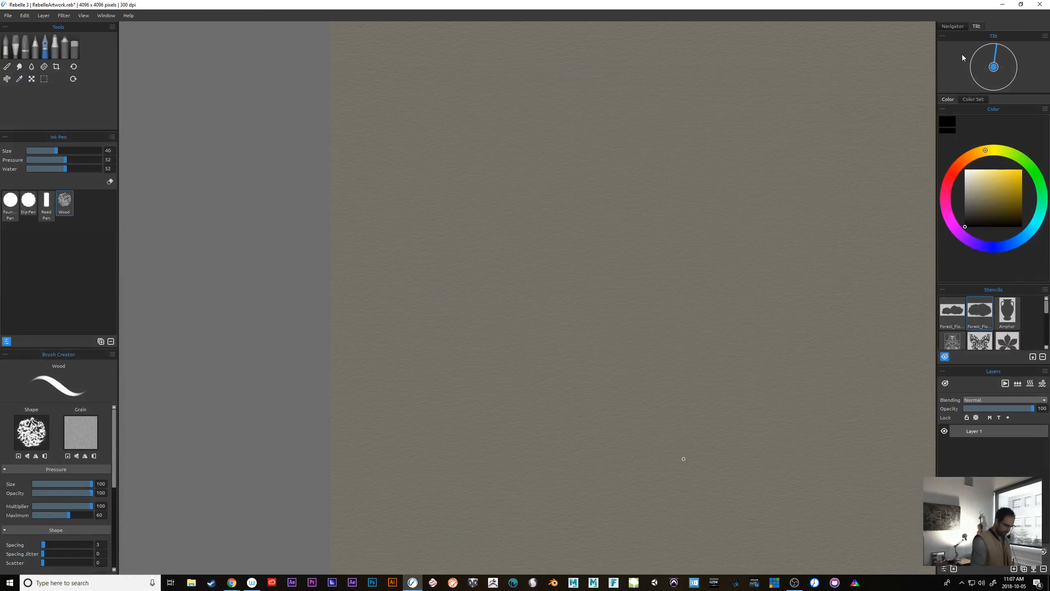
Change the canvas texture to Handmade.
left_click_drag(785, 457, 587, 433)
scroll(588, 433, "down", 1)
left_click_drag(827, 483, 796, 495)
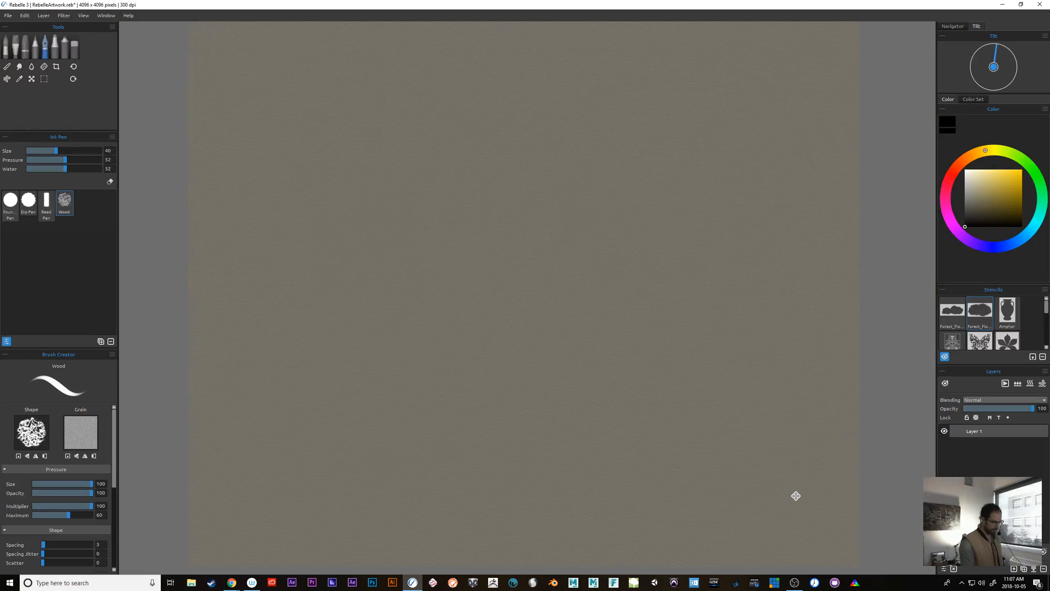
key("ctrl+minus")
left_click_drag(819, 415, 814, 467)
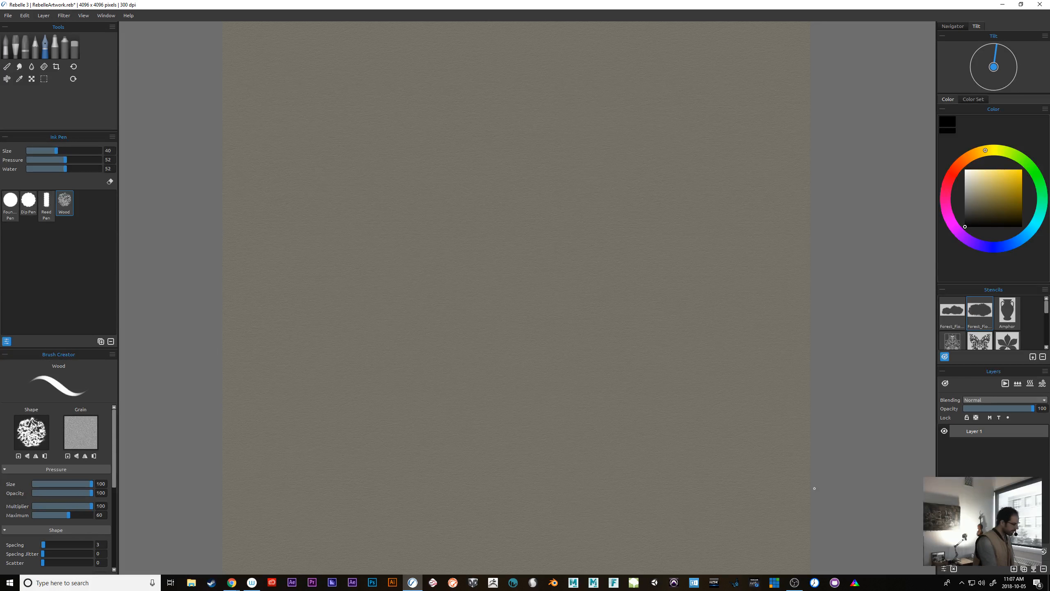
key("ctrl+p")
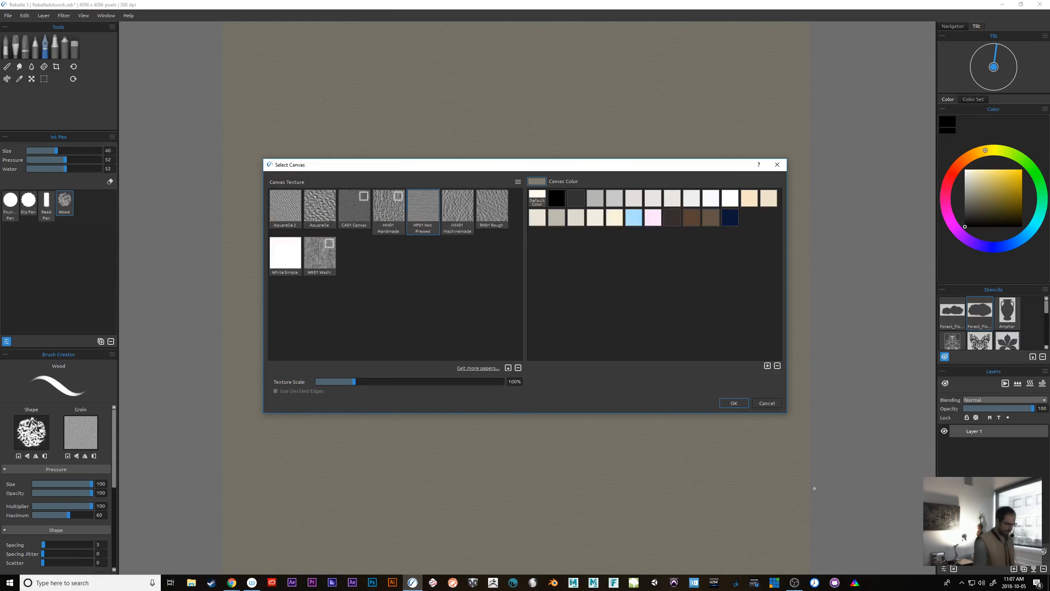
left_click(494, 219)
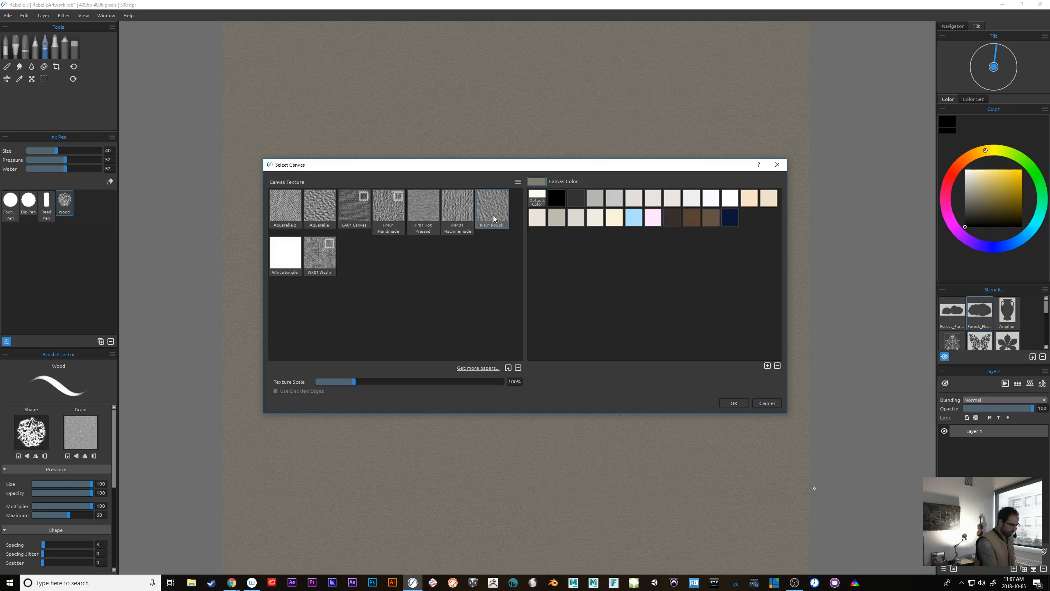
left_click(391, 217)
left_click(735, 403)
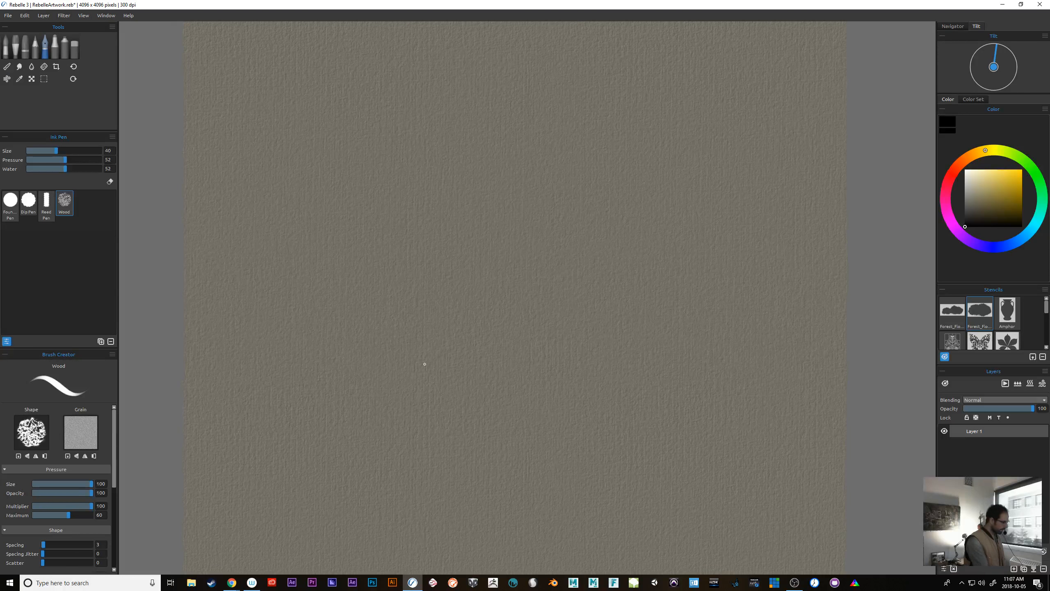
Paint a long vertical stroke with the Flat watercolor brush at water 73.
left_click(12, 54)
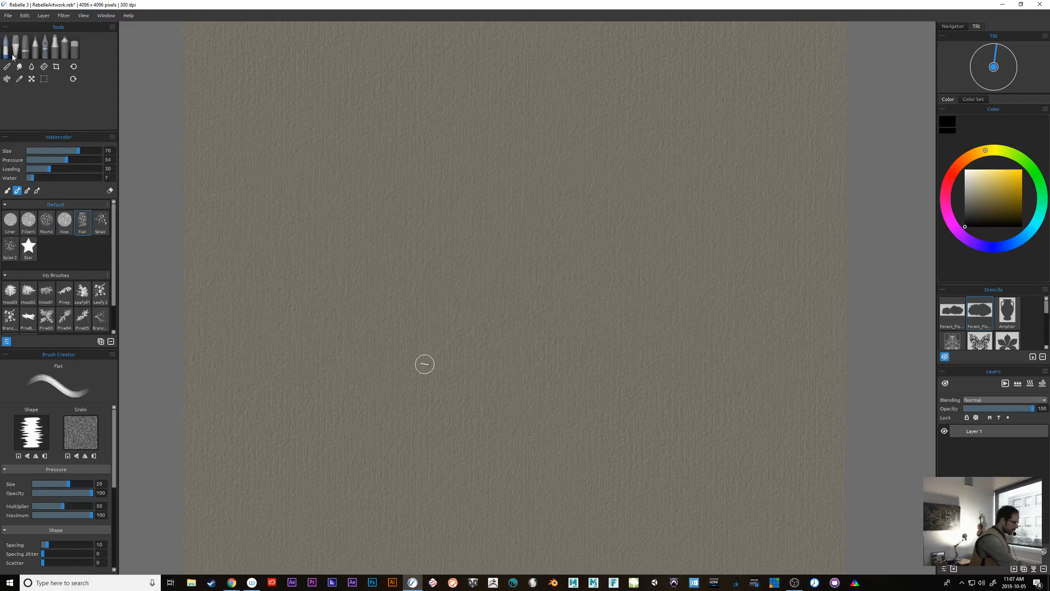
left_click(81, 178)
left_click_drag(404, 151, 409, 383)
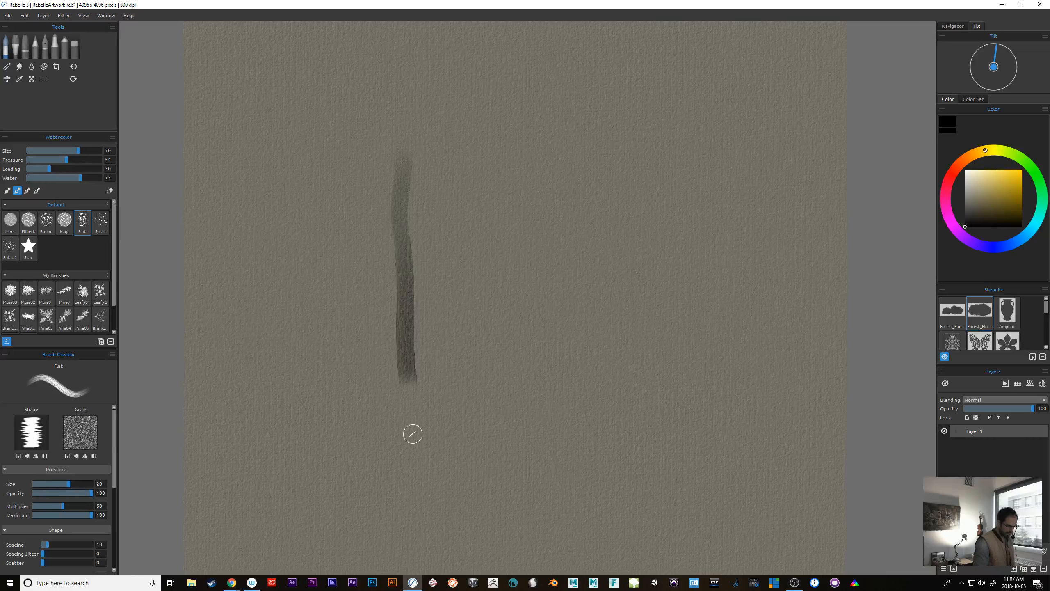
Review the canvas texture choice, keeping Handmade, and briefly hide the canvas to view the stroke without it.
left_click(974, 555)
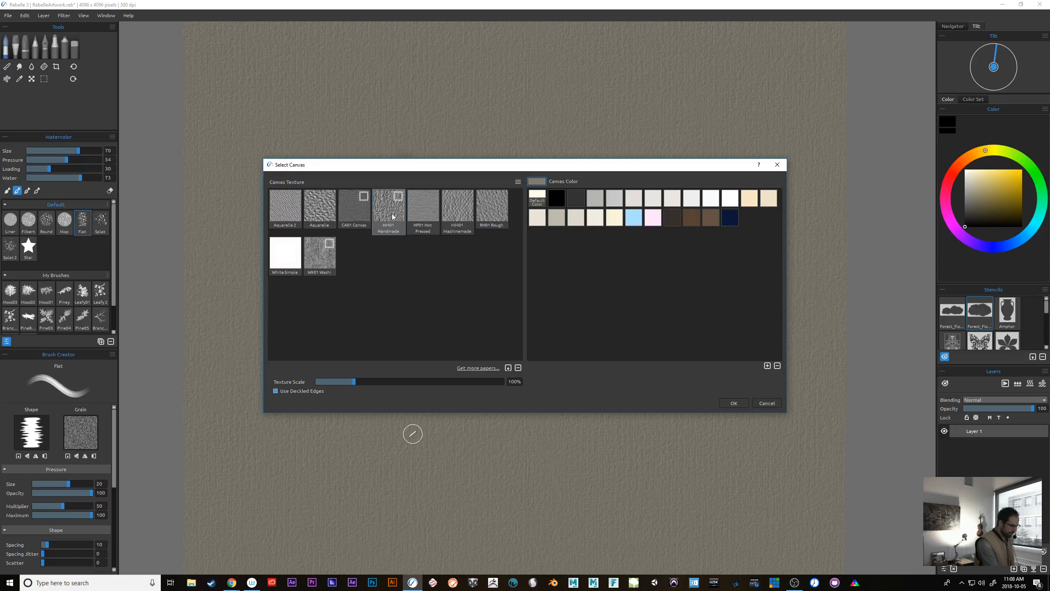
left_click(736, 402)
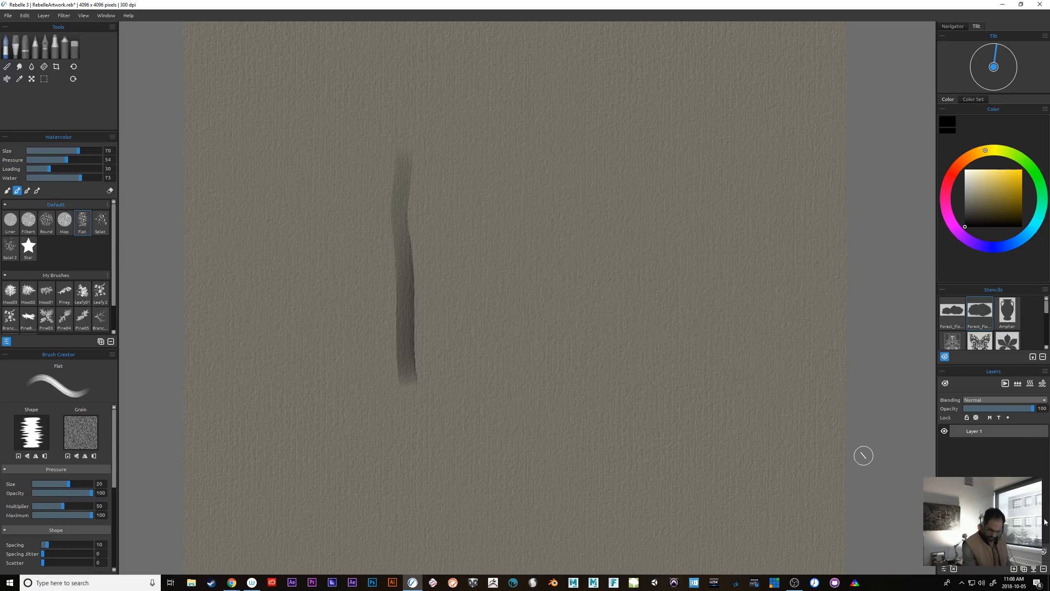
left_click(945, 552)
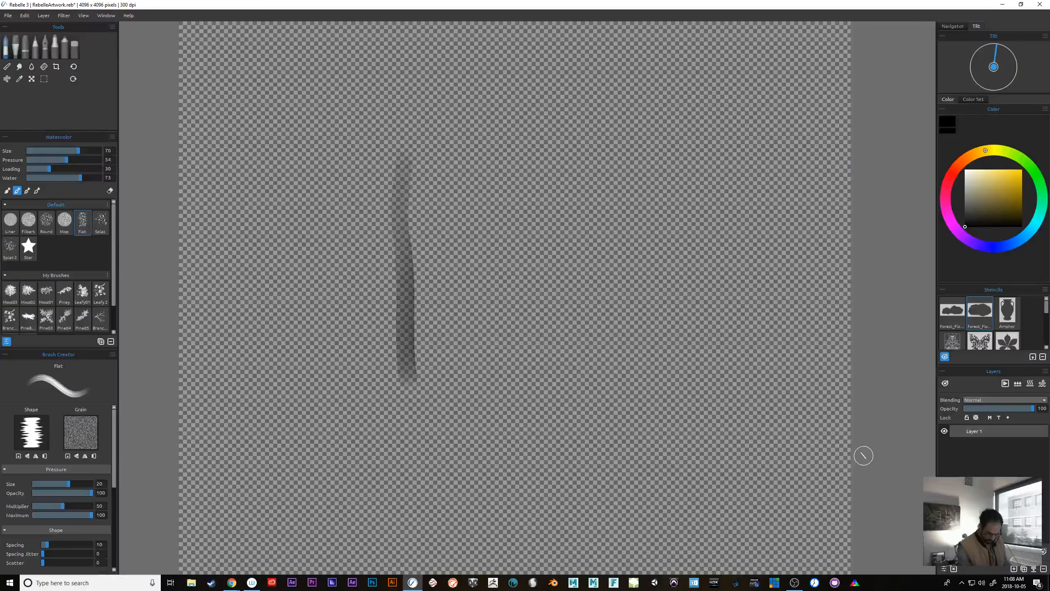
left_click(945, 552)
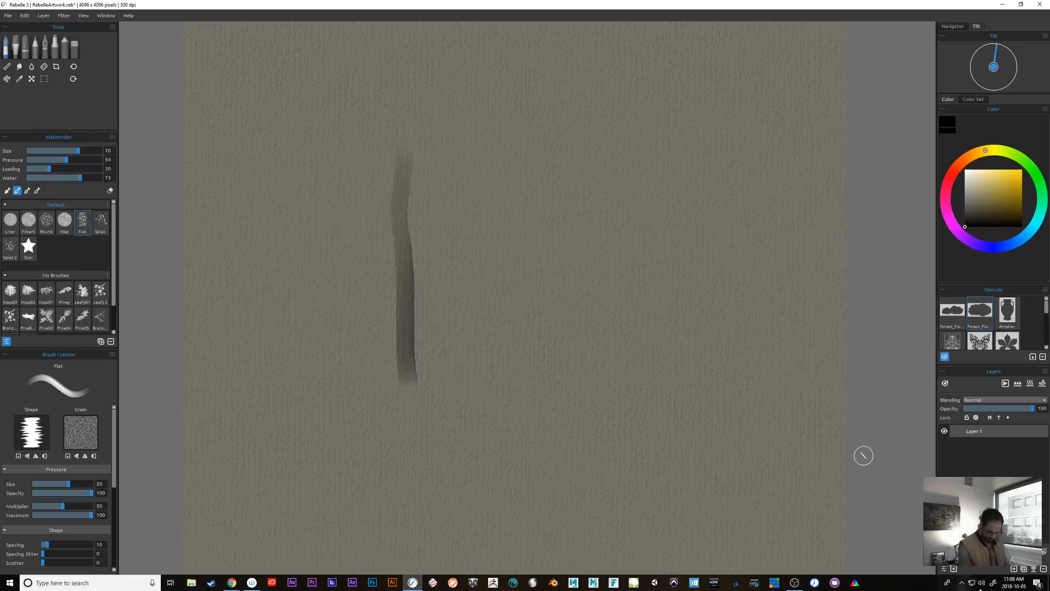
Set the canvas Texture Visibility to 2 and paint a second long vertical Flat stroke beside the first one.
left_click(945, 569)
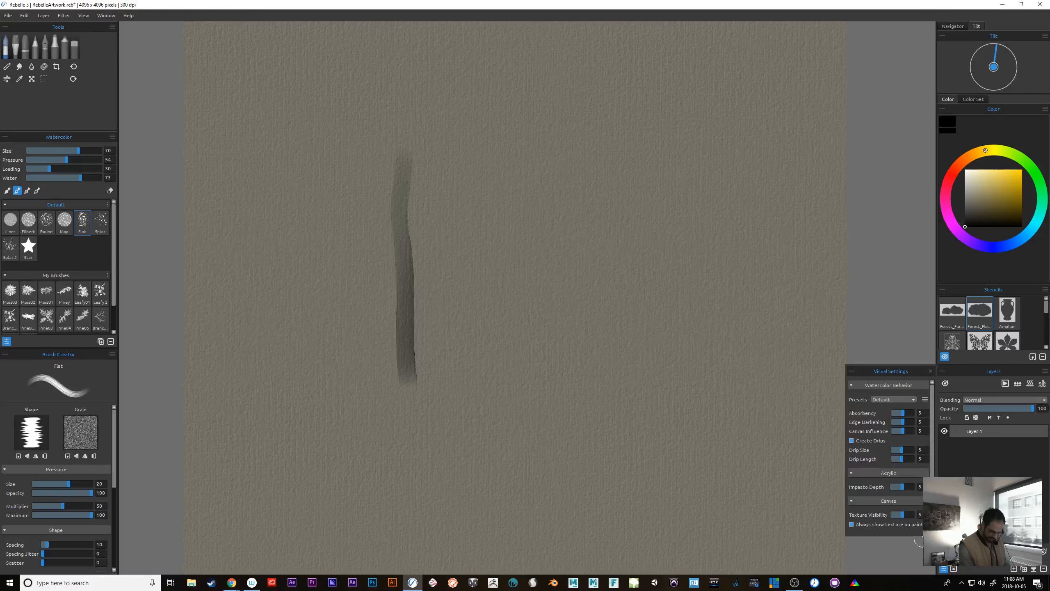
scroll(908, 523, "down", 1)
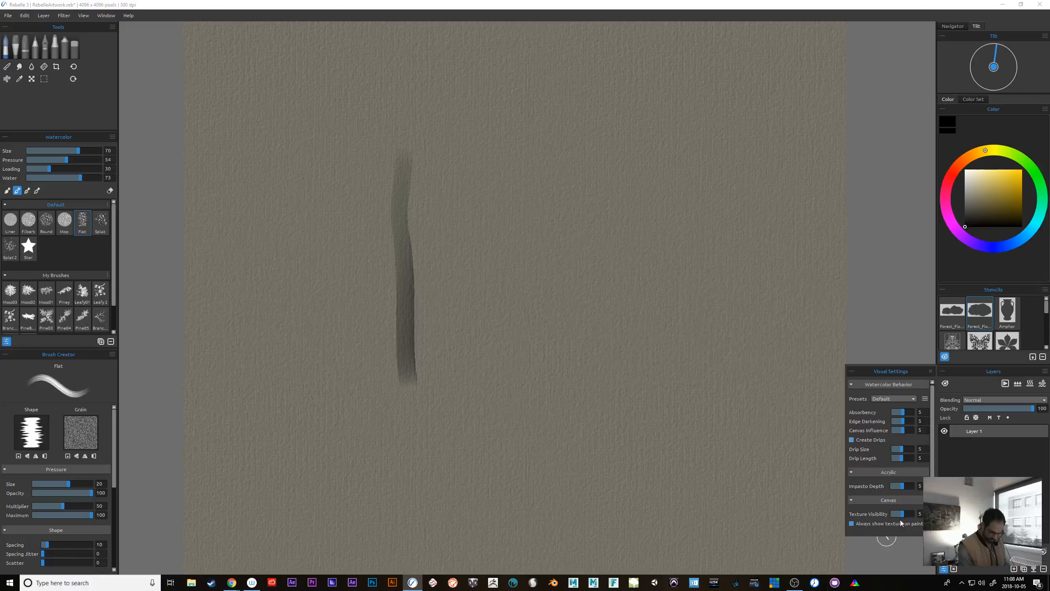
left_click_drag(896, 515, 895, 515)
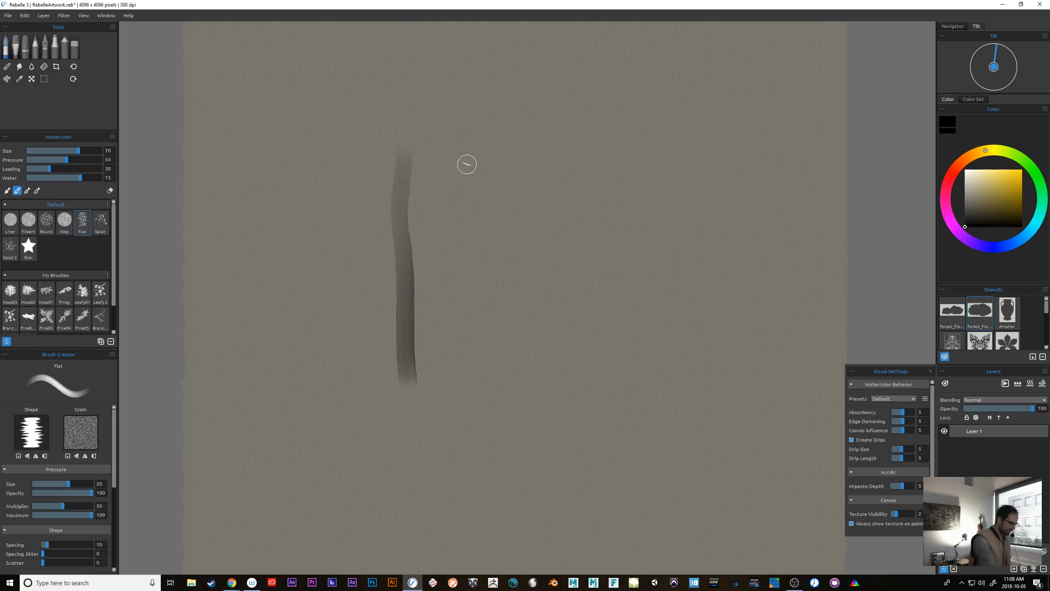
left_click_drag(466, 137, 471, 452)
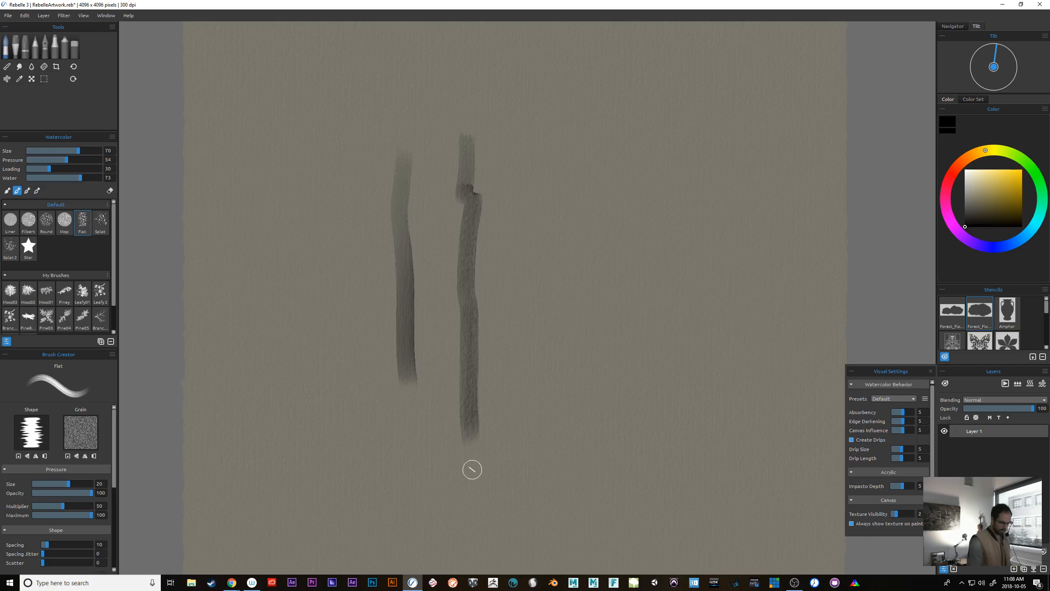
left_click(931, 371)
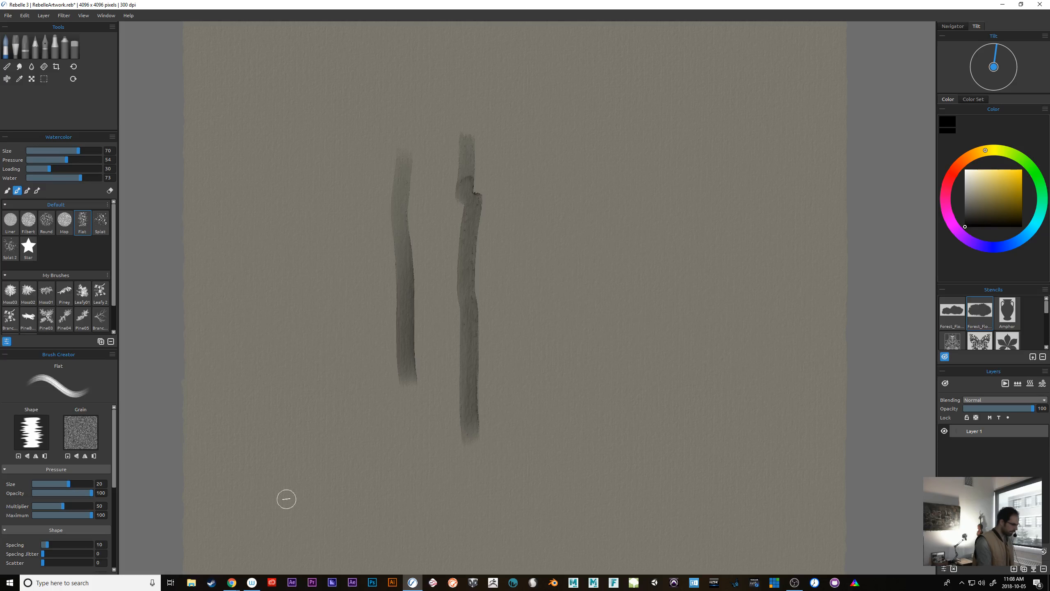
Paint a long vertical Mop watercolor stroke beside the two Flat strokes and increase the brush size to 90.
left_click(64, 221)
left_click_drag(598, 149, 624, 503)
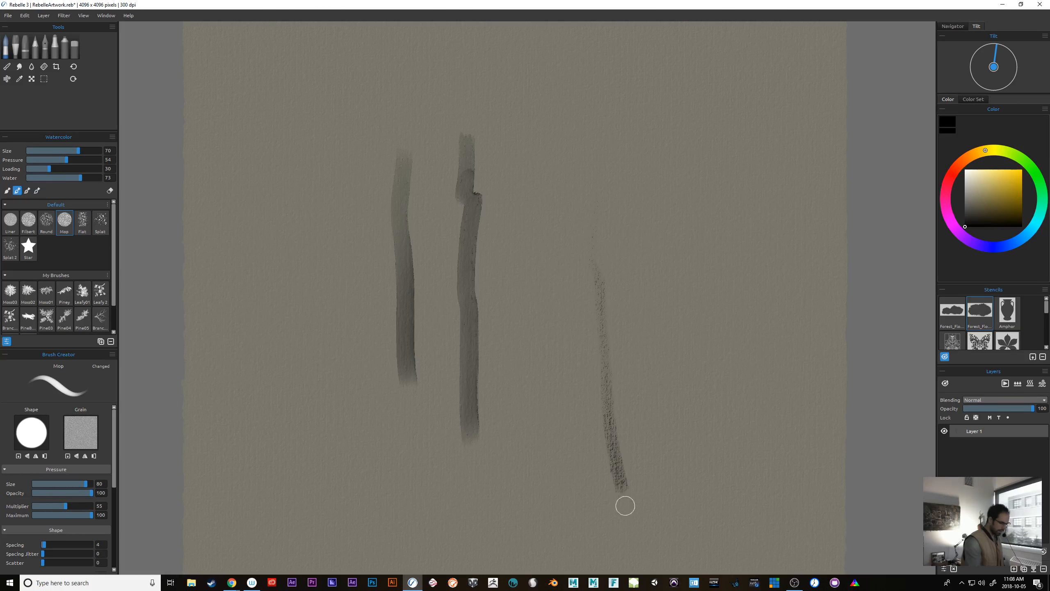
key("bracketright")
key("bracketright")
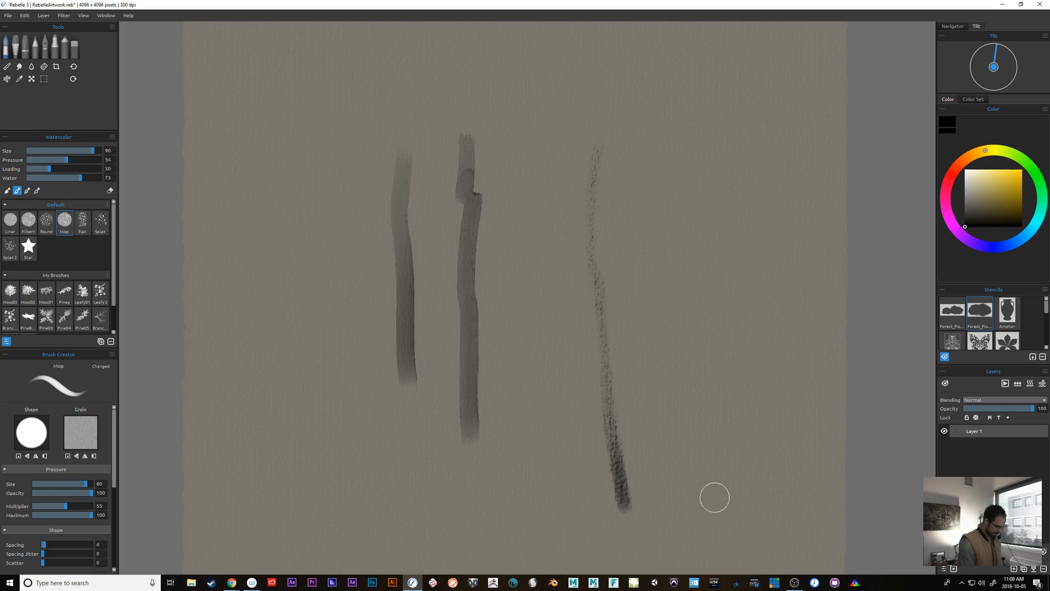
key("ctrl+plus")
key("ctrl+plus")
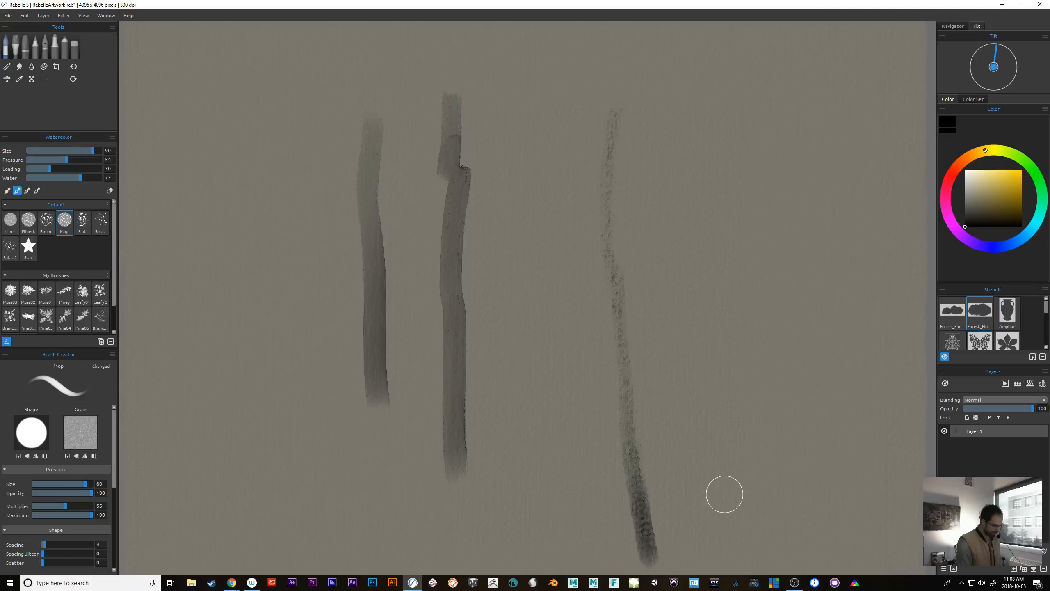
left_click_drag(792, 420, 773, 489)
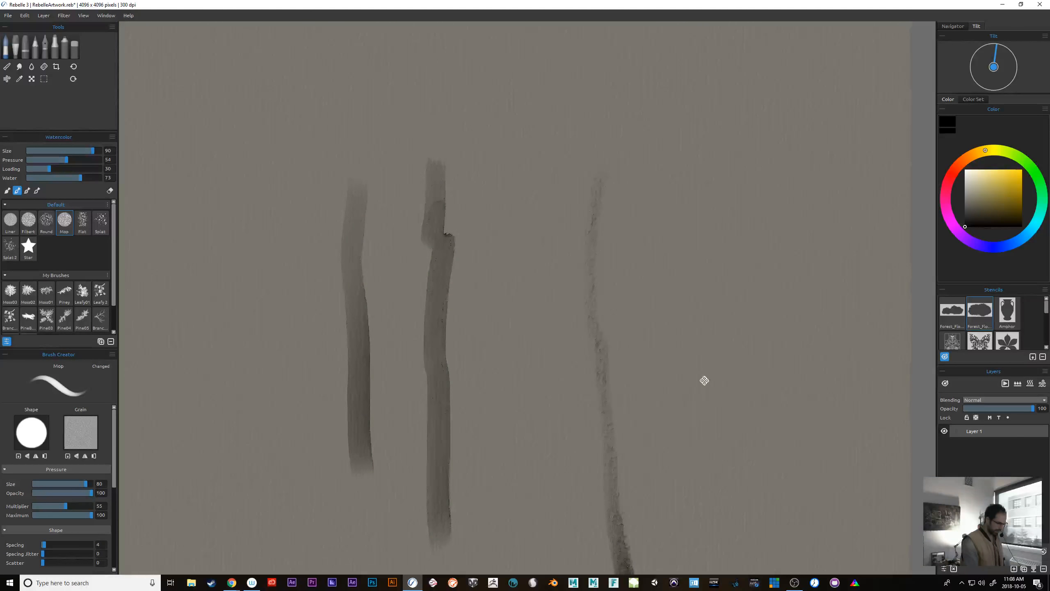
left_click_drag(704, 381, 695, 291)
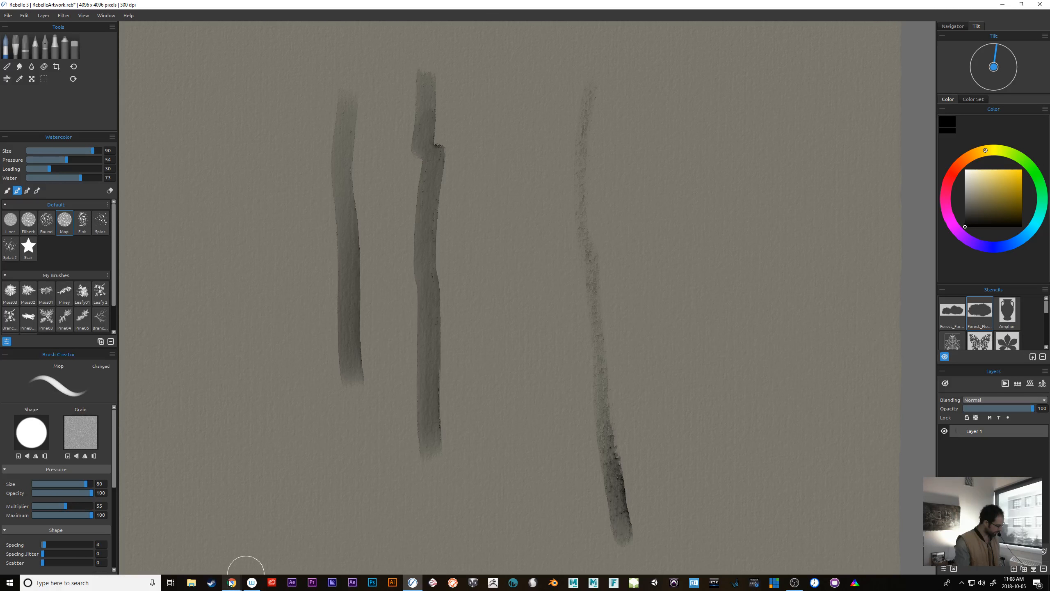
Switch to the Chrome browser and replace the fence post image search with one for "jack pine".
mouse_move(232, 581)
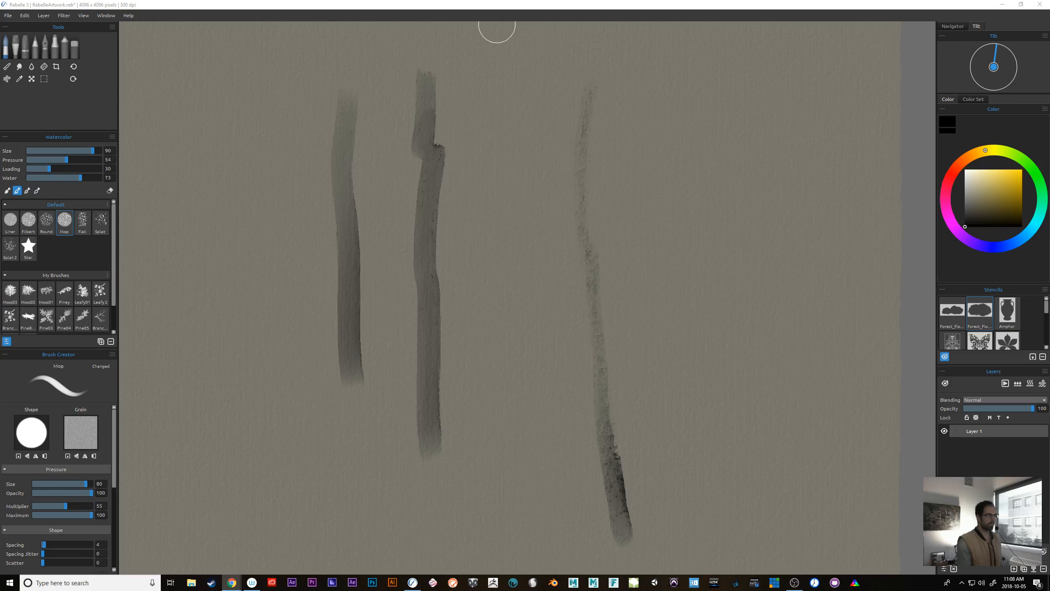
left_click_drag(1049, 1, 508, 102)
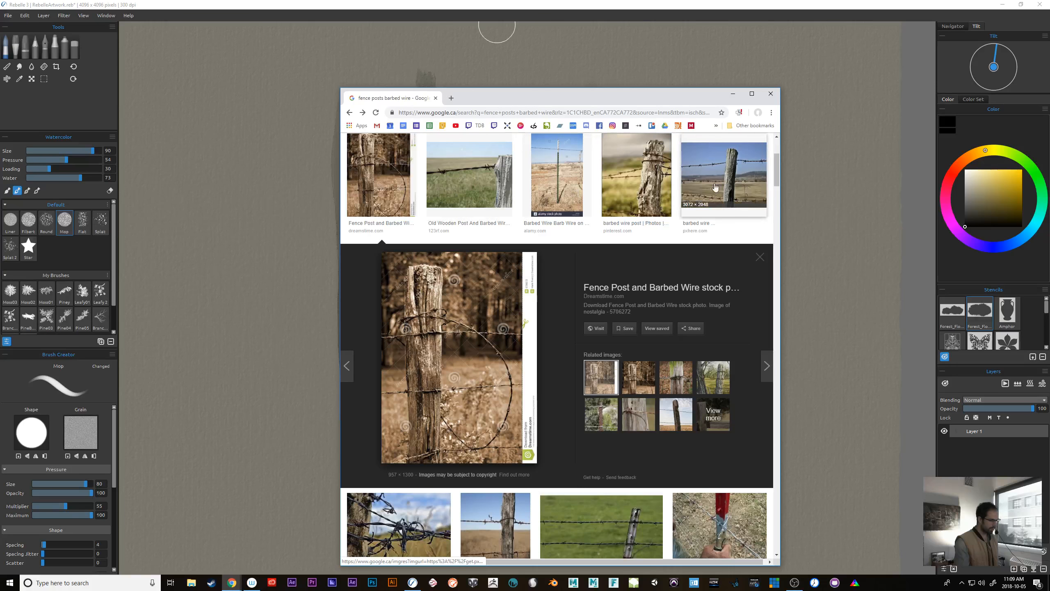
scroll(774, 166, "up", 5)
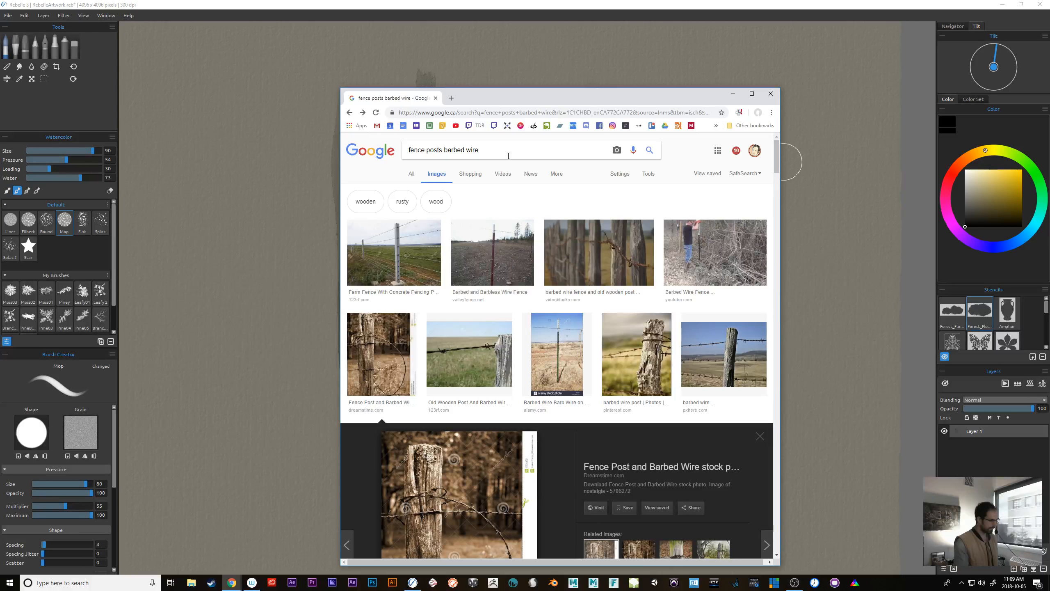
left_click_drag(511, 153, 399, 150)
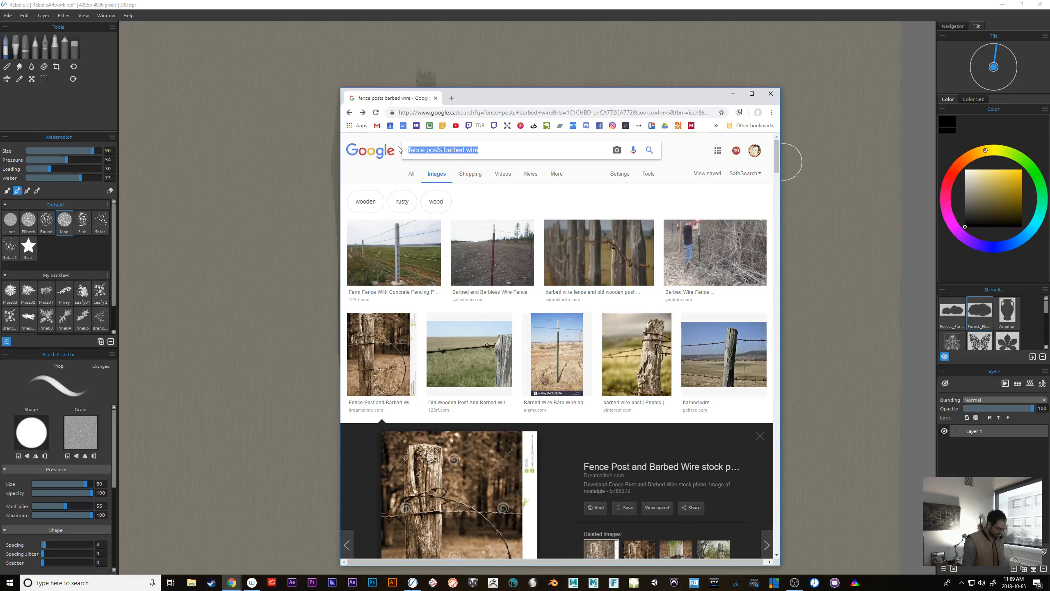
type("jack pine")
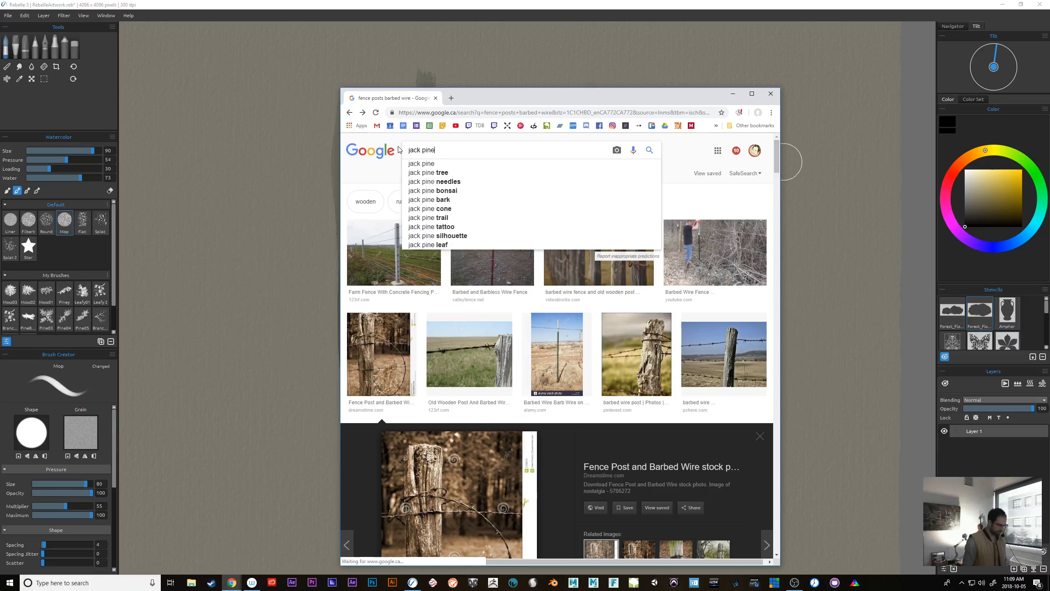
key("Return")
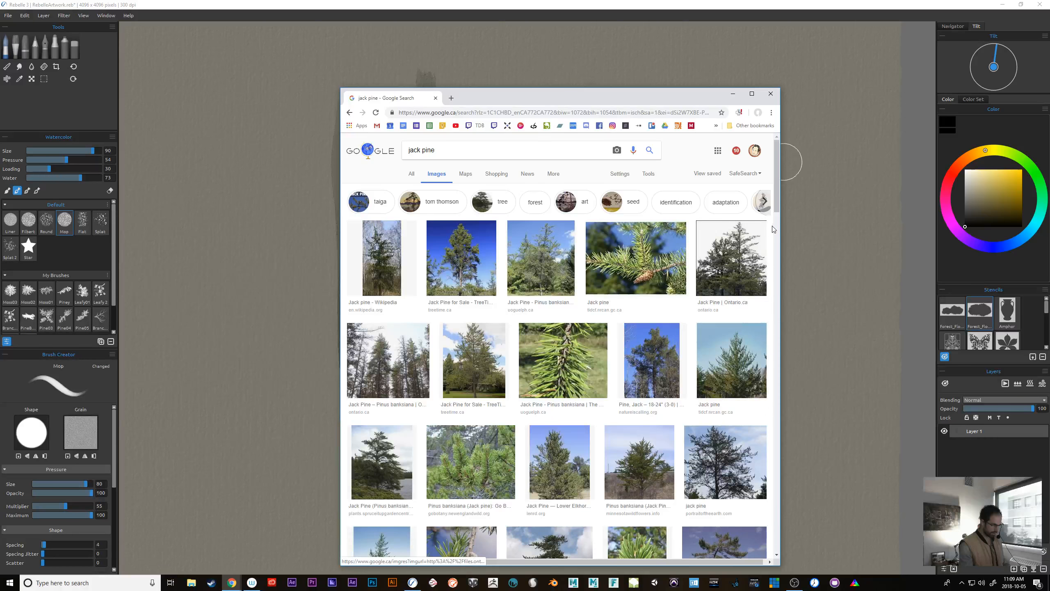
Examine the Jack Pine Bark photo and several related pine bark images for trunk texture.
left_click_drag(777, 206, 781, 245)
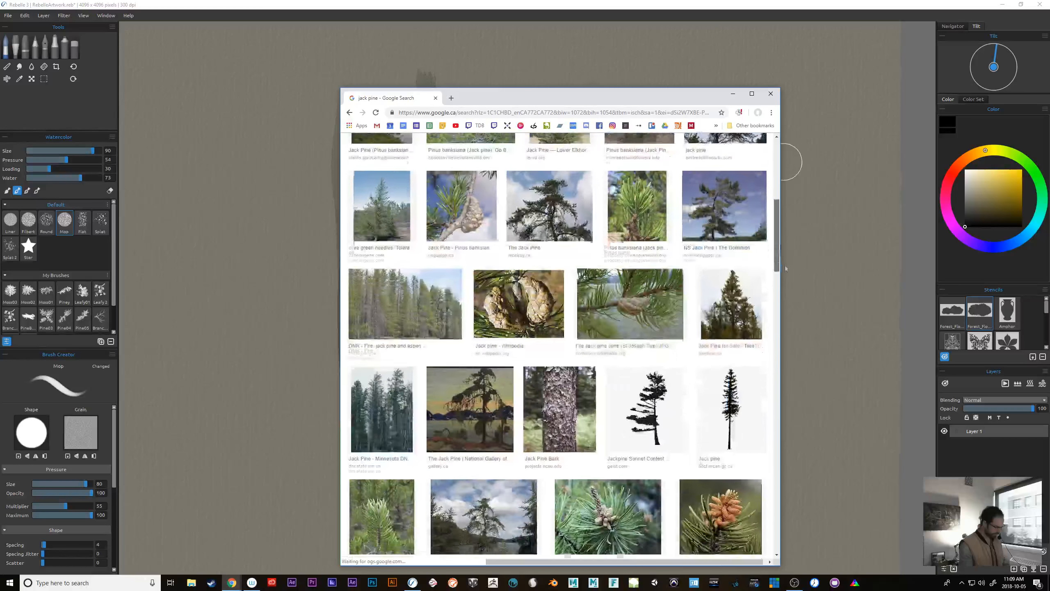
left_click(559, 399)
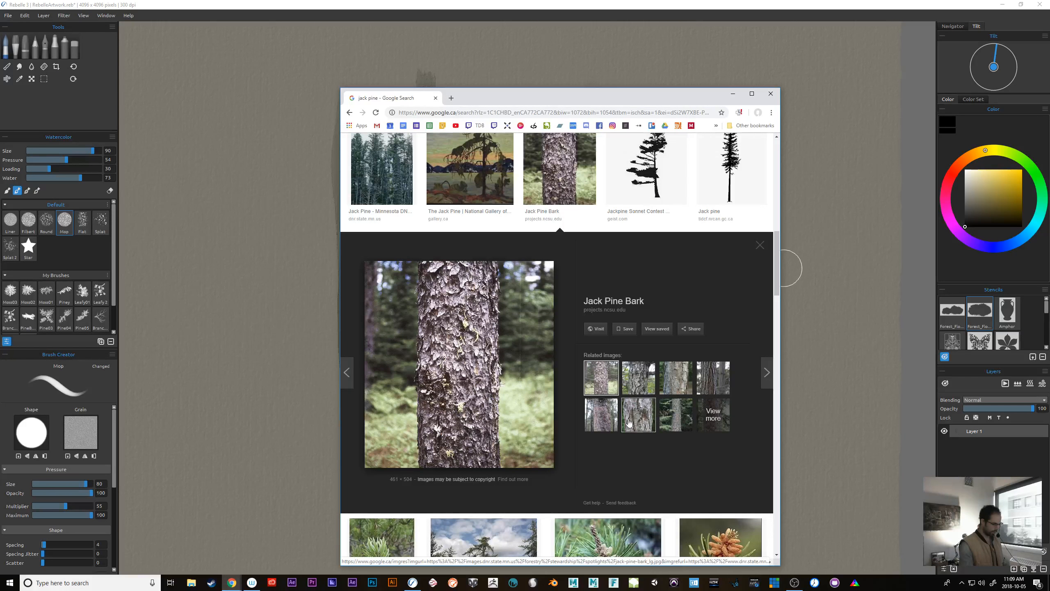
left_click(611, 416)
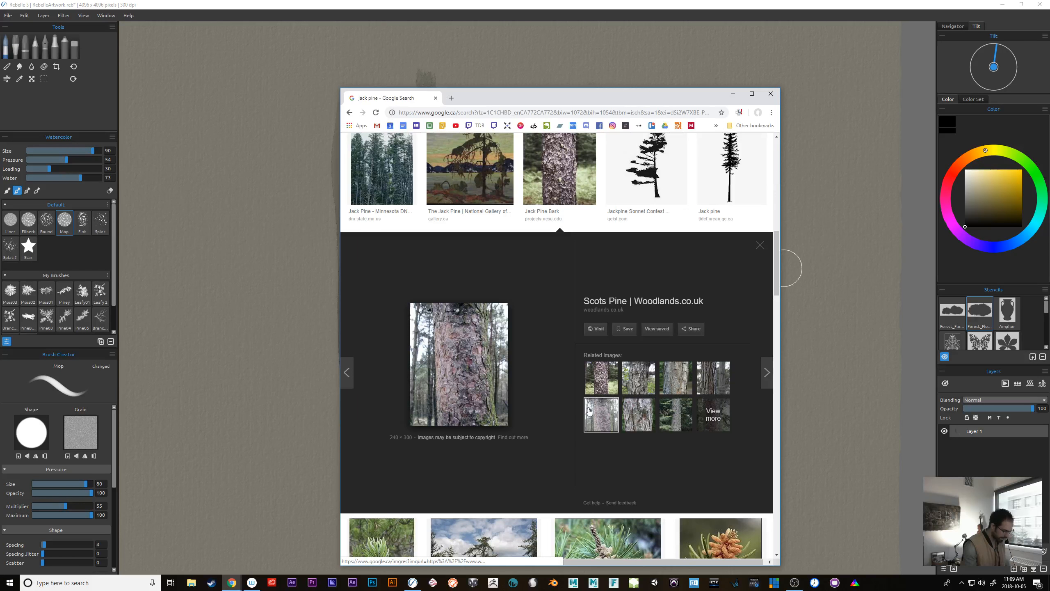
left_click(636, 387)
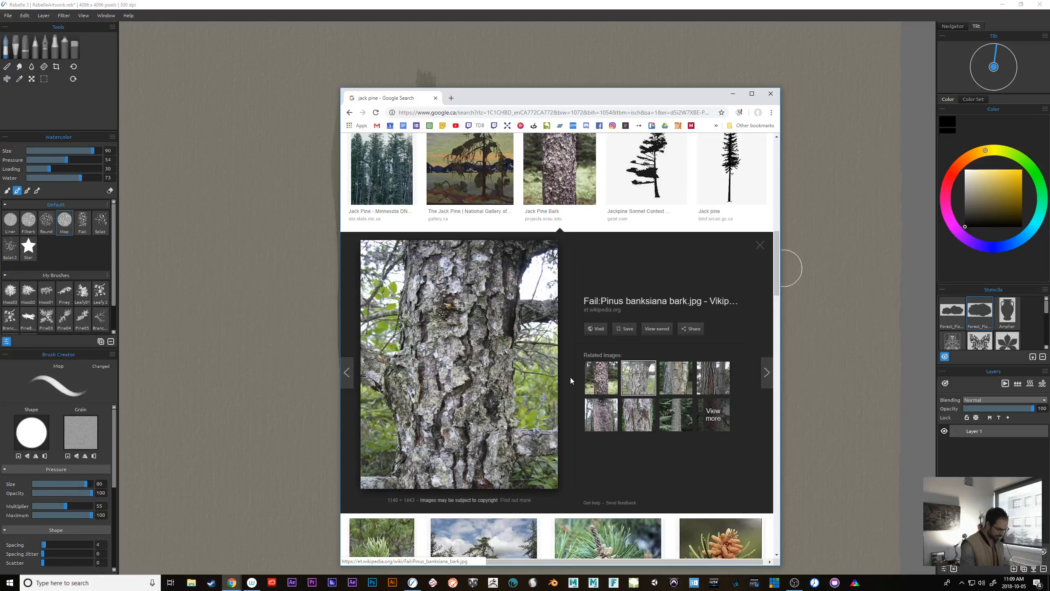
left_click(702, 381)
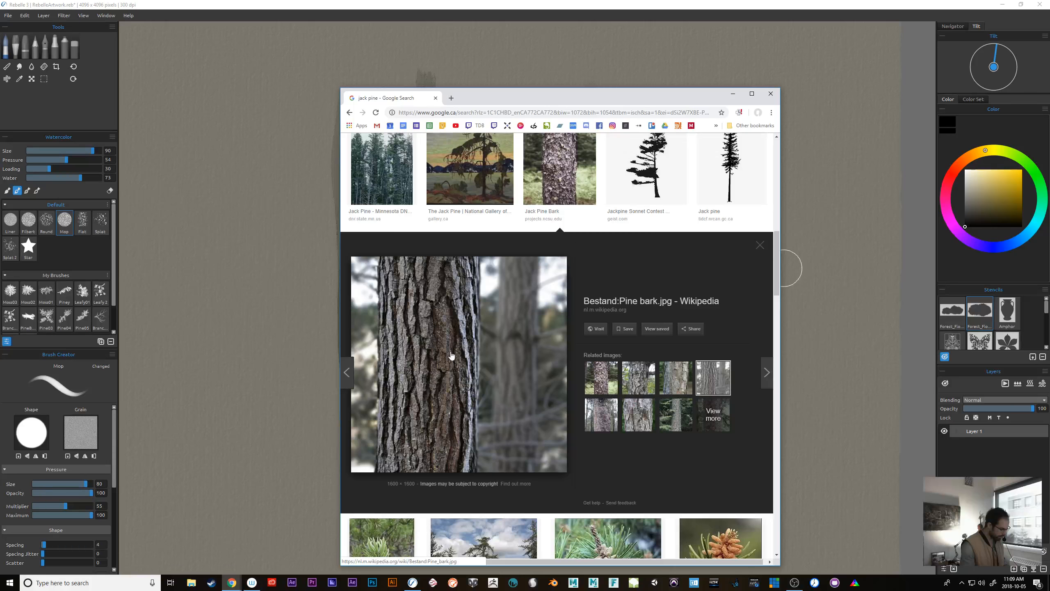
left_click(639, 415)
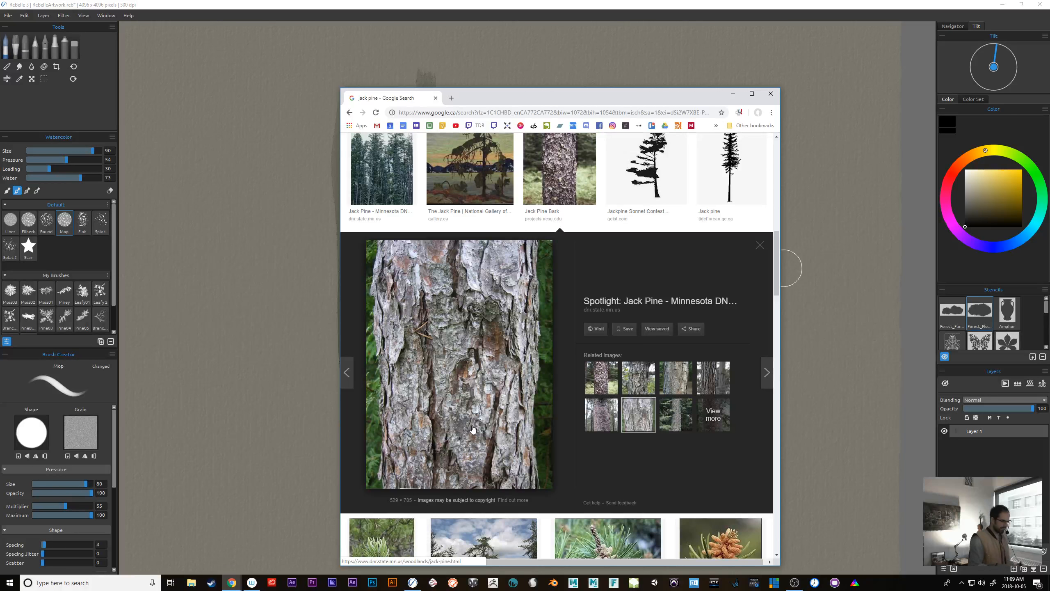
Return to Rebelle 3 and paint a vertical Mop stroke at size 90 beside the existing Mop stroke.
left_click(733, 94)
left_click_drag(648, 453, 660, 180)
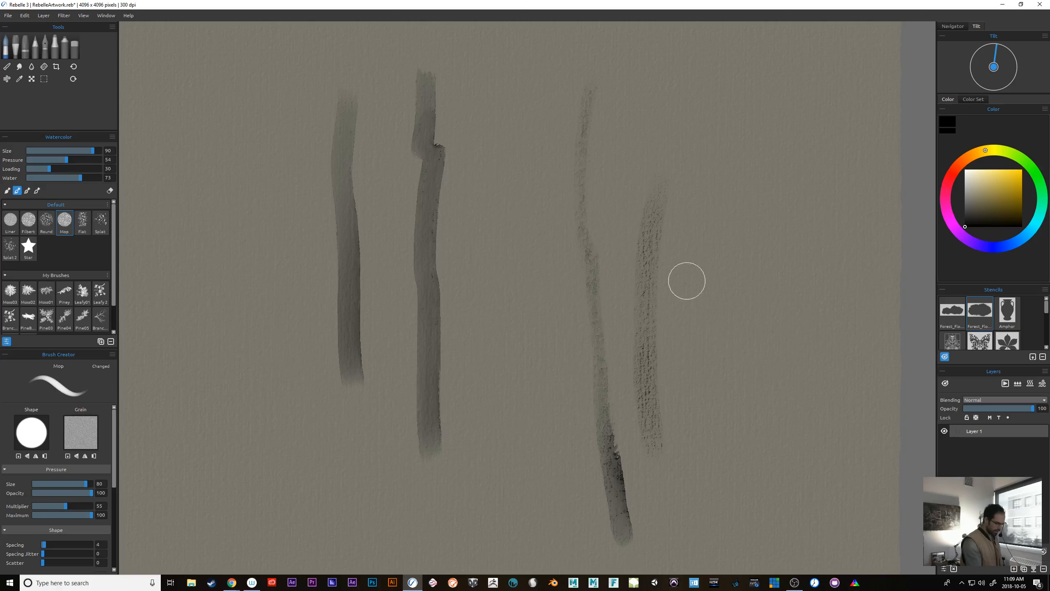
key("ctrl+plus")
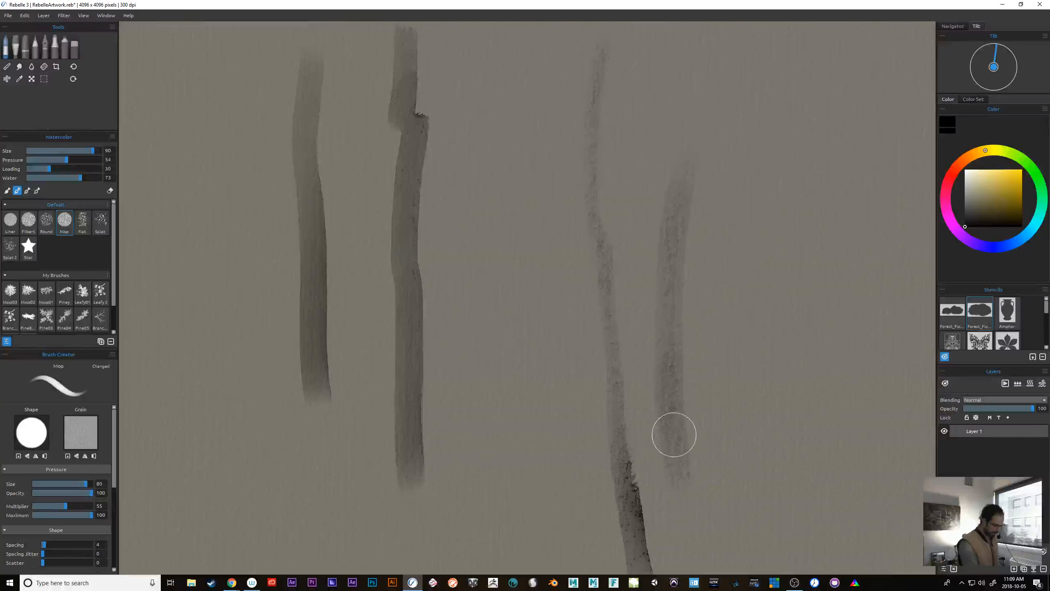
key("ctrl+plus")
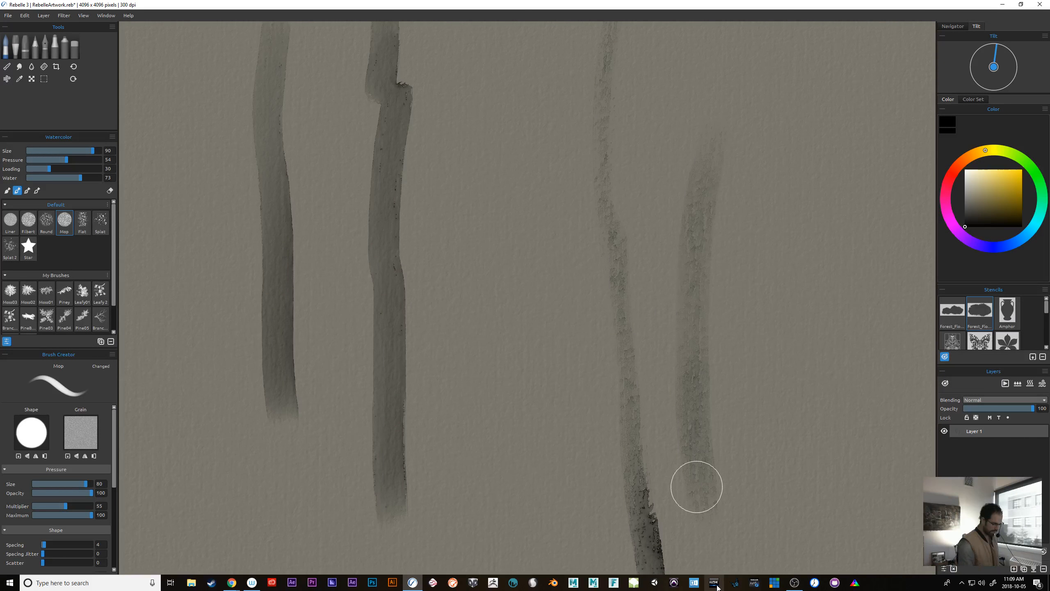
Paint a long vertical Mop stroke as a tree trunk on the outer side of the two Flat strokes.
key("ctrl+minus")
key("ctrl+minus")
key("ctrl+minus")
key("ctrl+minus")
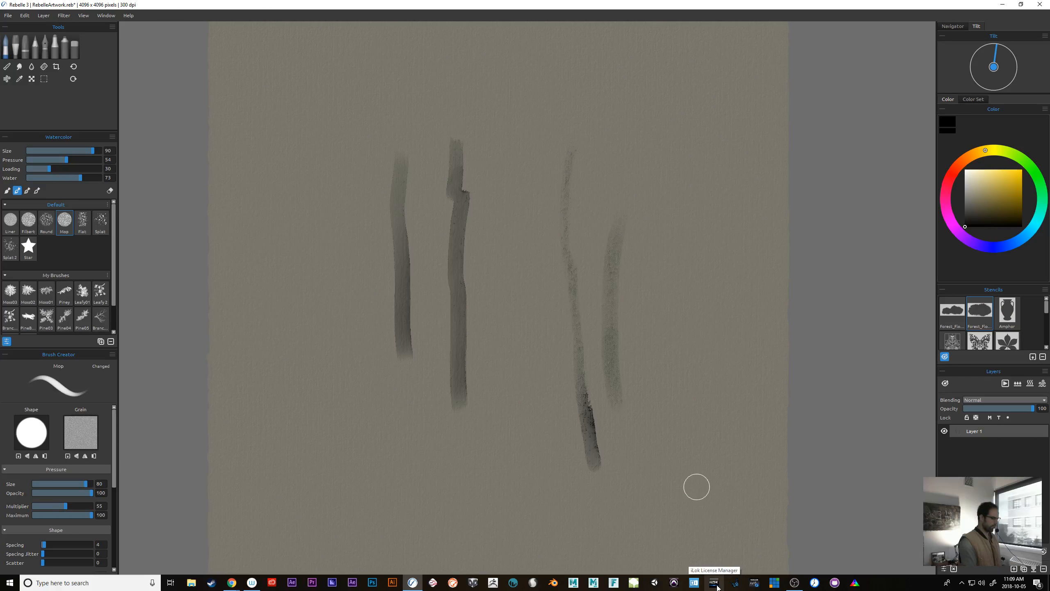
left_click_drag(351, 193, 361, 552)
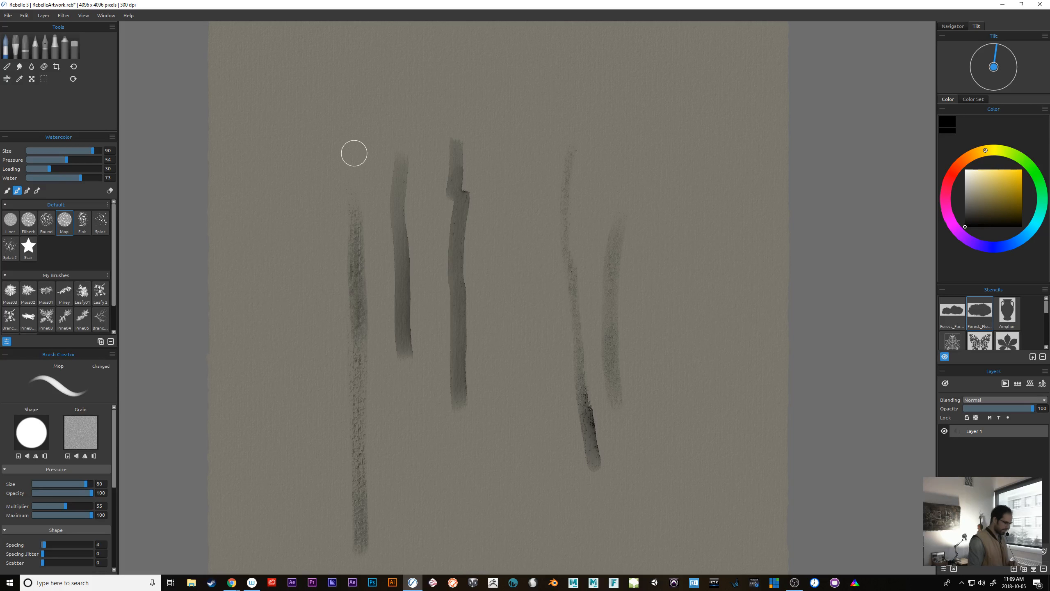
Reduce the Mop brush size and darken the lower end of the new trunk stroke.
mouse_move(472, 490)
left_mouse_down()
mouse_move(635, 289)
mouse_move(619, 293)
left_mouse_up()
key("ctrl+plus")
key("ctrl+plus")
key("ctrl+plus")
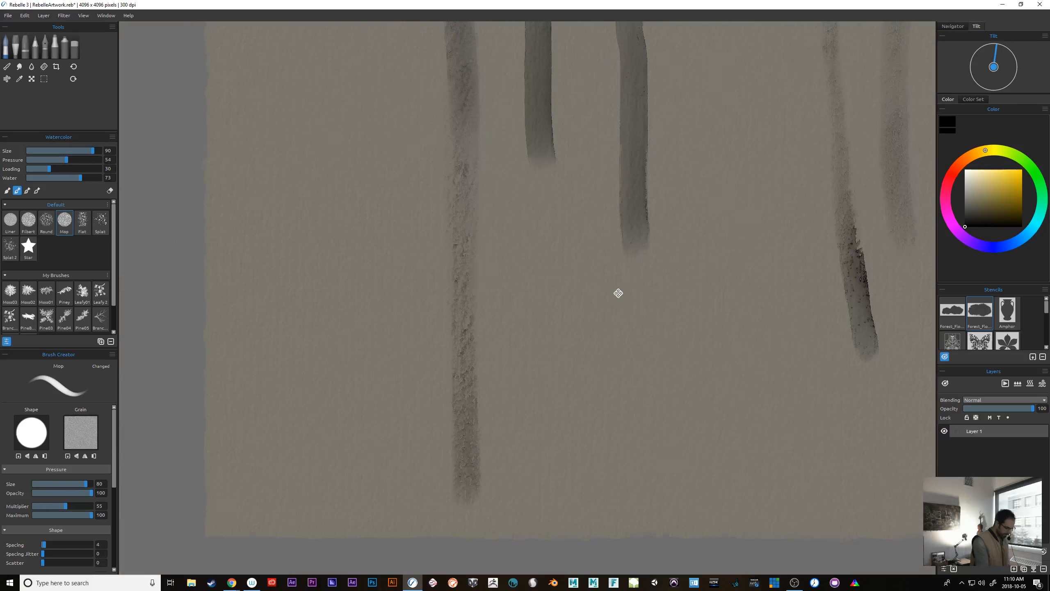
key("bracketleft")
key("bracketleft")
key("bracketleft")
key("bracketleft")
mouse_move(462, 412)
left_mouse_down()
mouse_move(460, 511)
mouse_move(469, 426)
mouse_move(471, 492)
left_mouse_up()
Set the brush size to 80 and shade down the trunk's lower right side to widen its base.
key("bracketright")
key("bracketright")
key("bracketright")
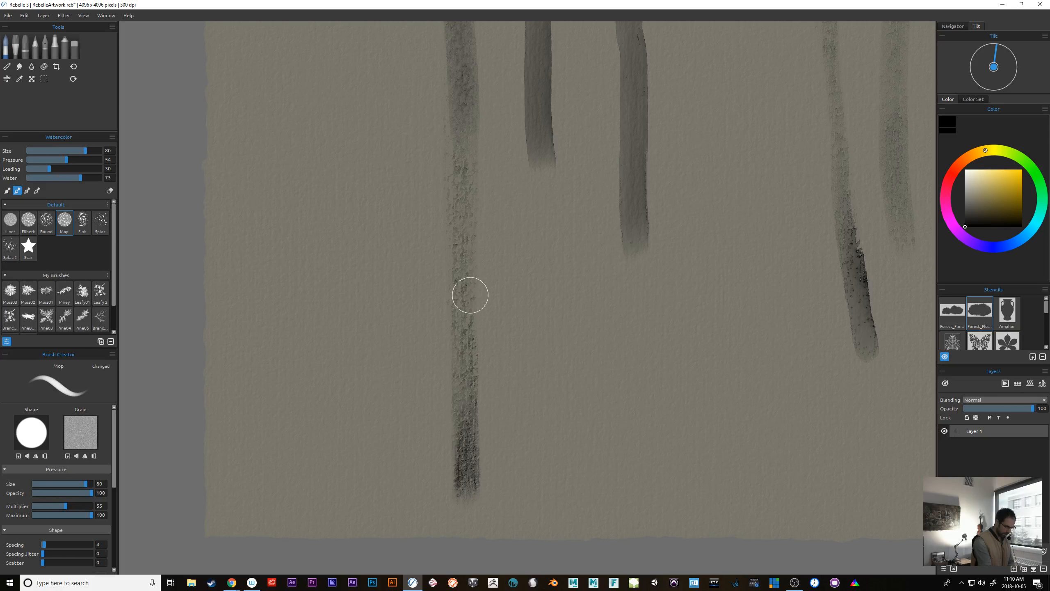
left_click_drag(470, 295, 481, 485)
Reduce the brush size to 45 and paint a short stub branch on the left side of the trunk.
left_click_drag(557, 287, 563, 455)
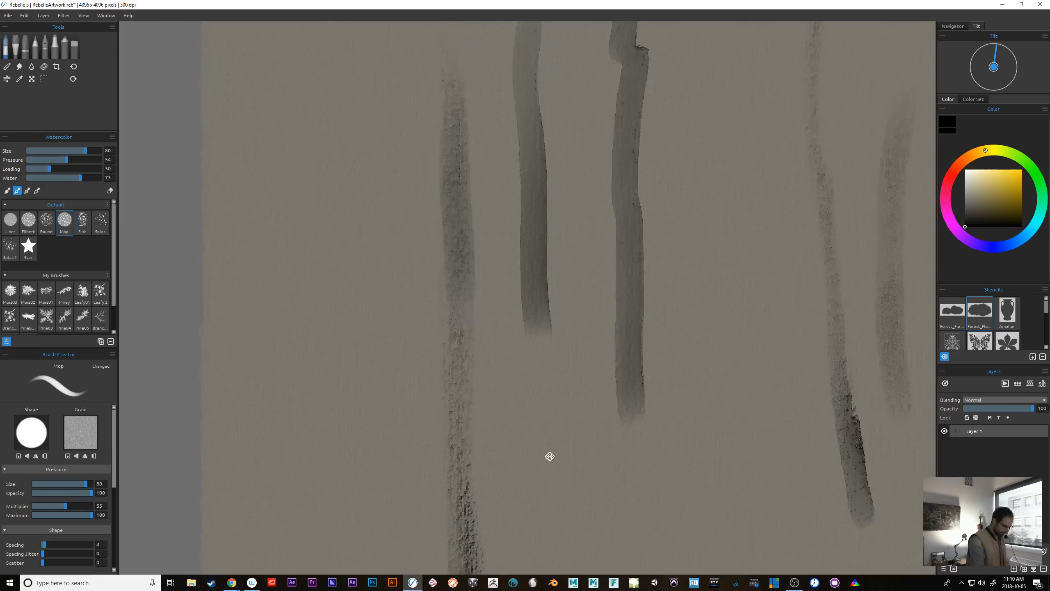
key("bracketleft")
key("bracketleft")
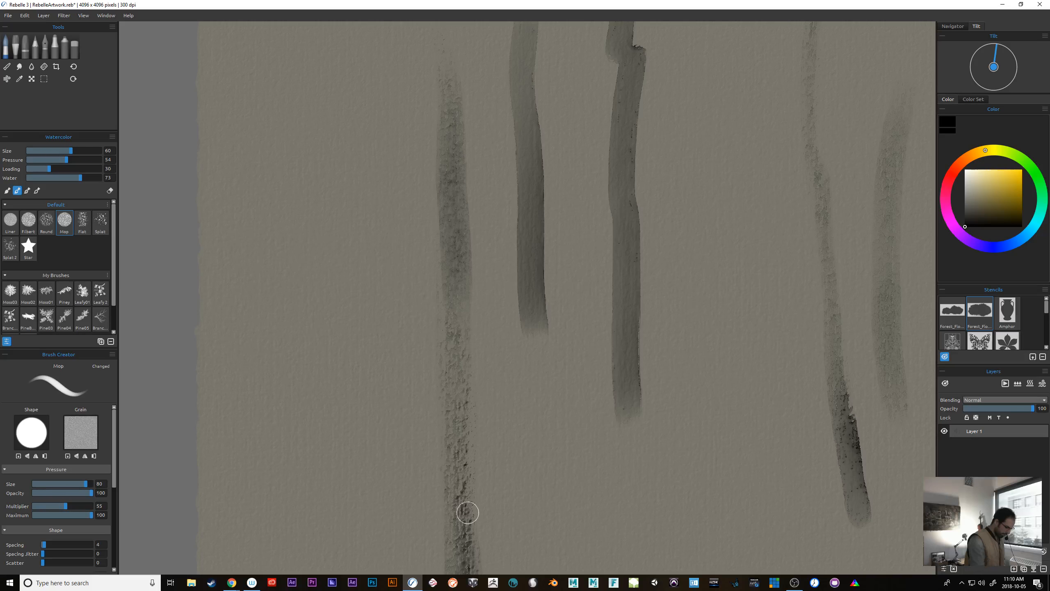
left_click_drag(536, 332, 541, 389)
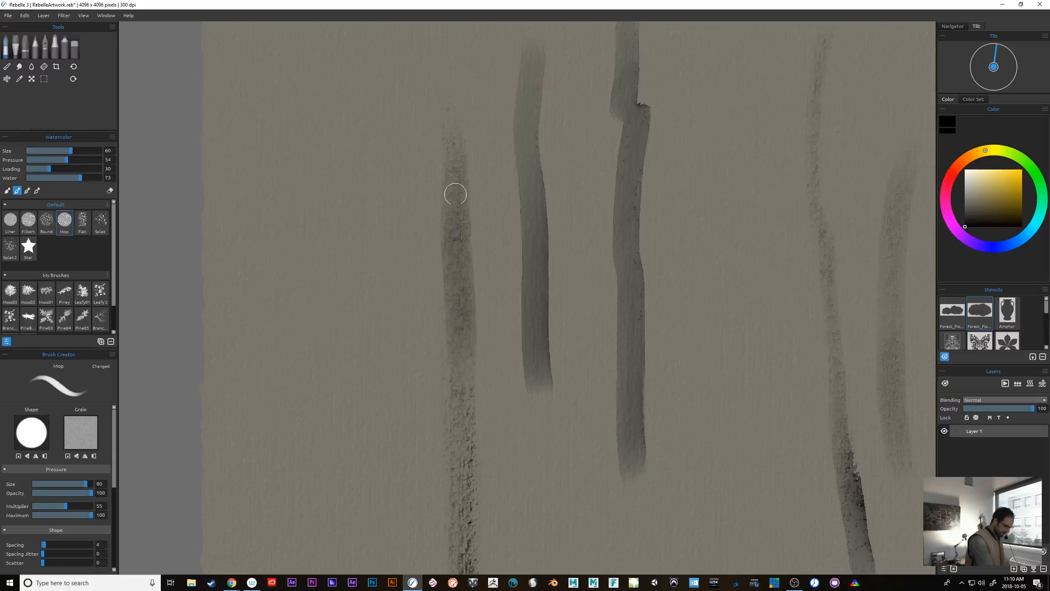
key("bracketleft")
key("bracketleft")
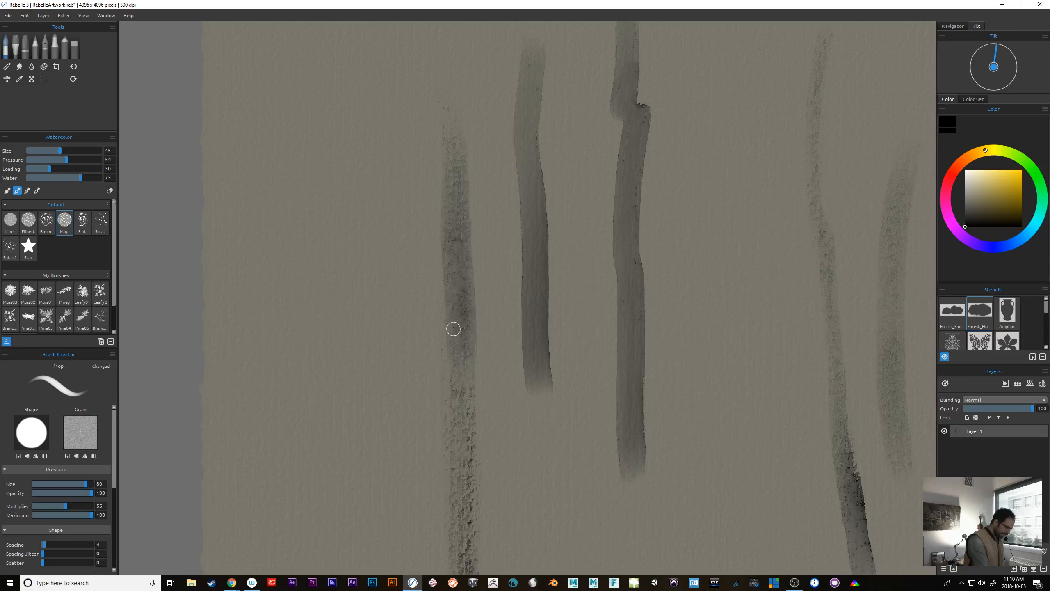
left_click_drag(429, 285, 452, 319)
Paint a curved branch from the upper trunk toward the Flat stroke, plus a thin upward branch at the top left with size 35.
left_click_drag(546, 316, 568, 366)
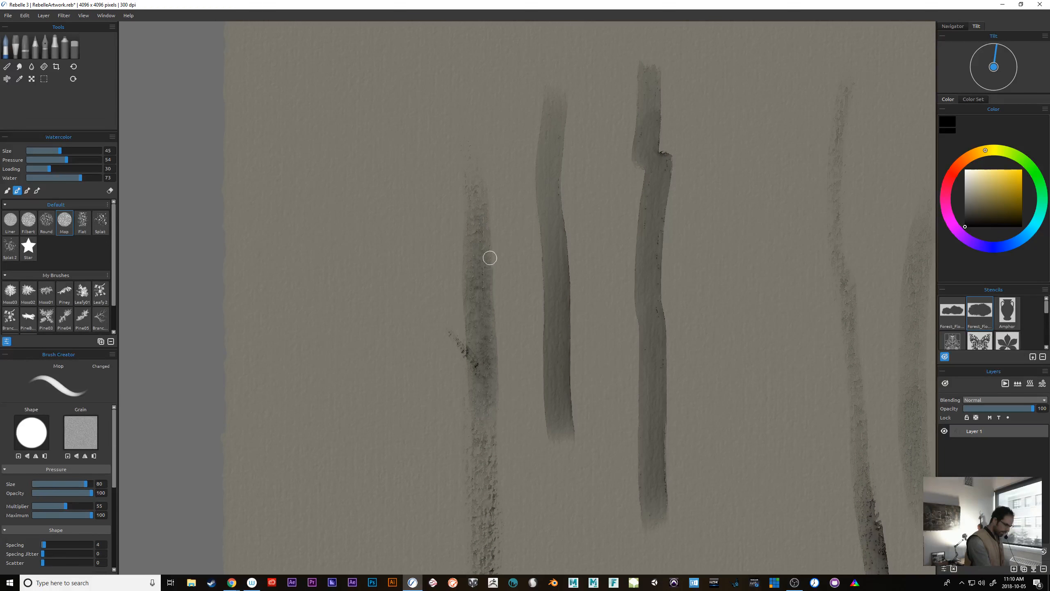
mouse_move(490, 258)
left_mouse_down()
mouse_move(492, 212)
mouse_move(514, 192)
mouse_move(516, 212)
mouse_move(515, 195)
mouse_move(560, 191)
left_mouse_up()
key("bracketleft")
key("bracketleft")
left_click_drag(467, 215, 456, 133)
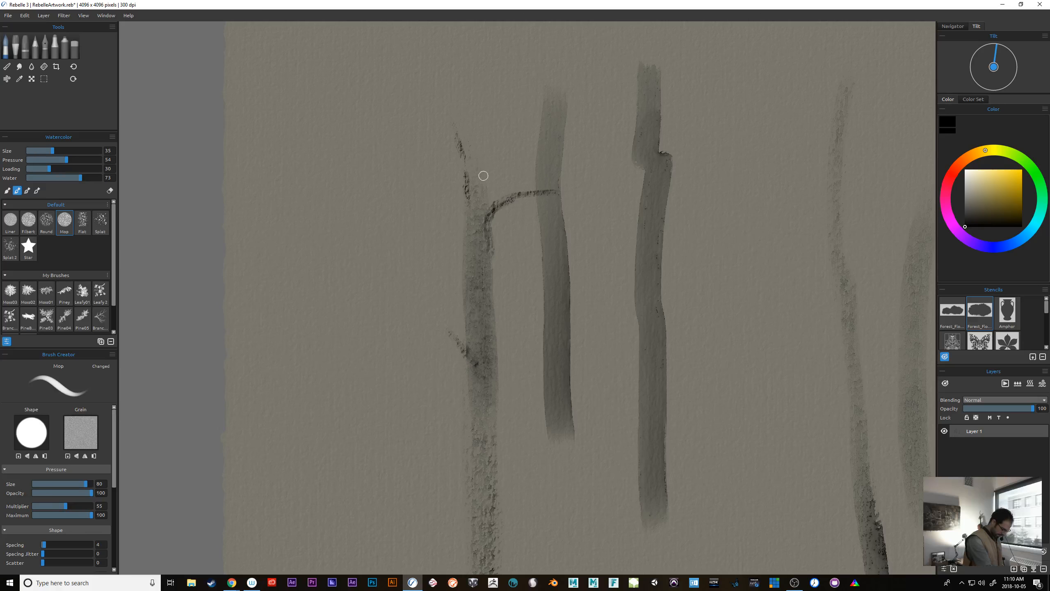
Set the brush size to 50 and paint a second upright branch rising from the top of the trunk.
key("bracketright")
key("bracketright")
key("bracketright")
left_click_drag(490, 203, 485, 103)
Set the brush size to 35 and dab two dark knots on the lower part of the trunk.
left_click_drag(631, 372, 659, 216)
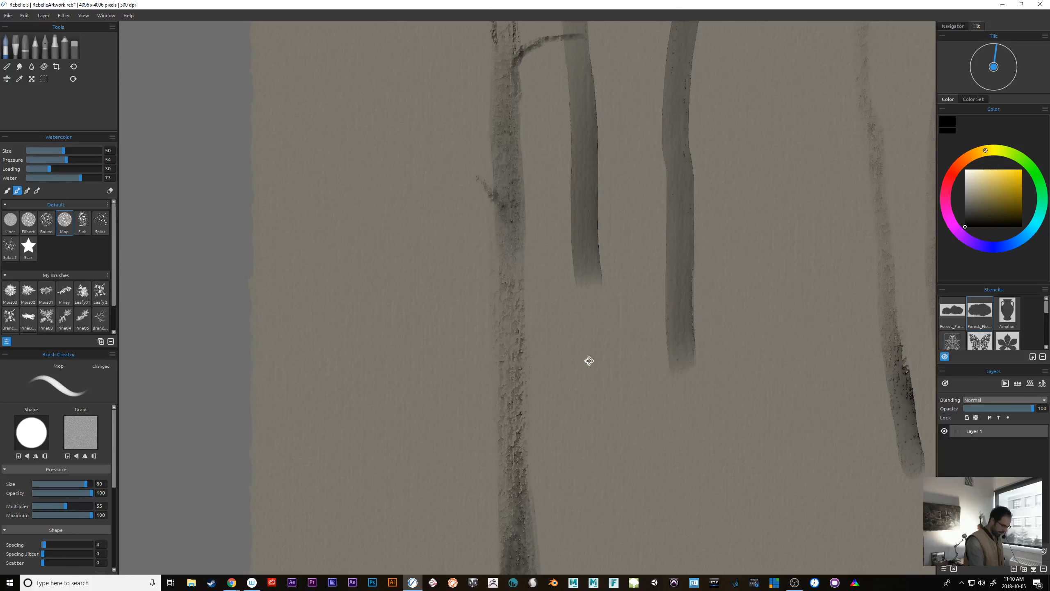
key("bracketleft")
key("bracketleft")
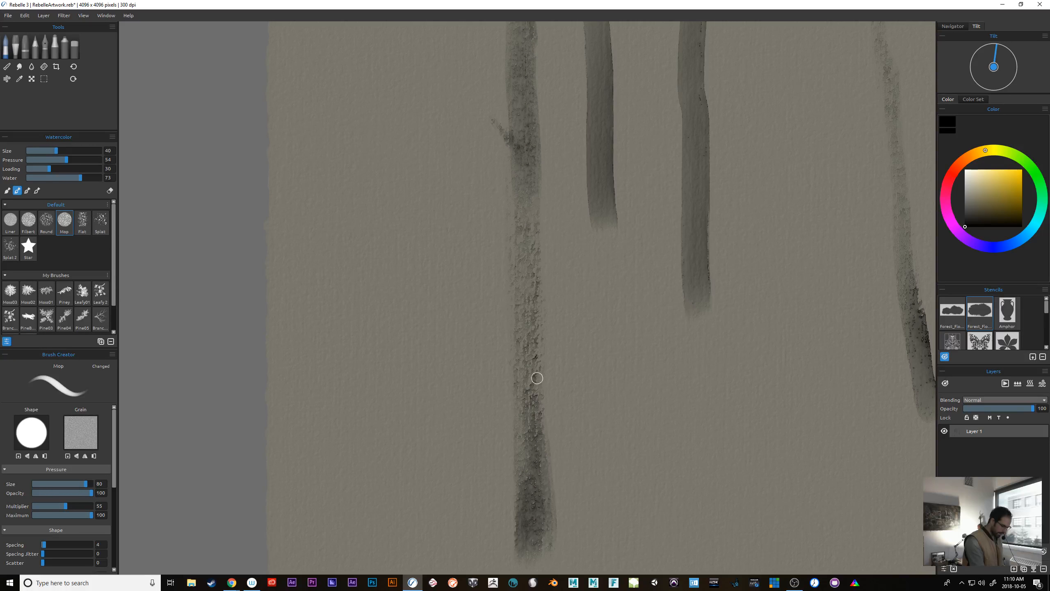
key("bracketleft")
left_click_drag(537, 379, 536, 373)
left_click_drag(528, 496, 527, 498)
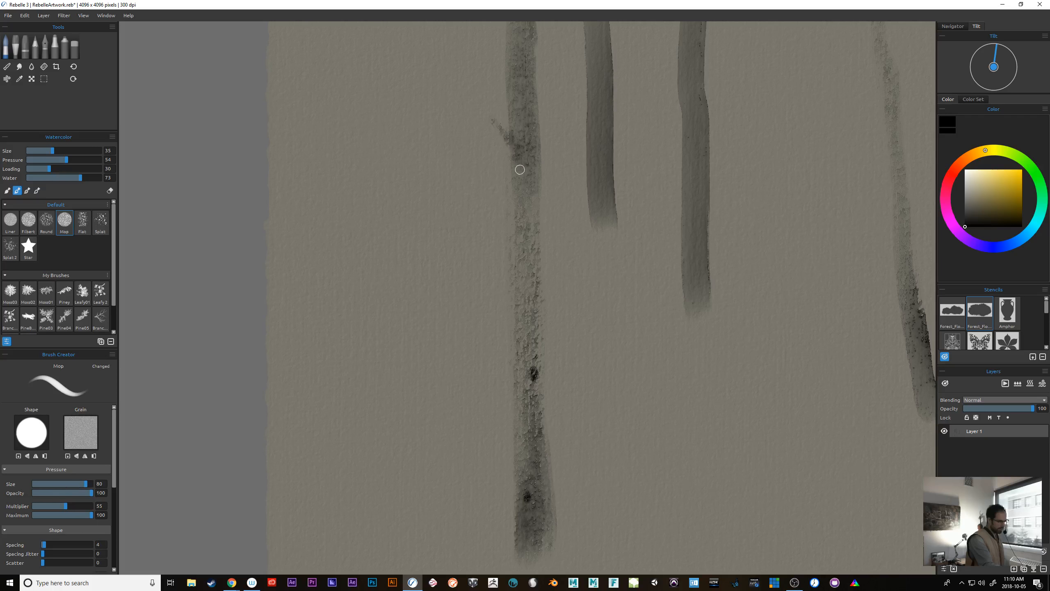
Add dark bark texture along the right edge of the trunk's base.
left_click_drag(592, 273, 583, 333)
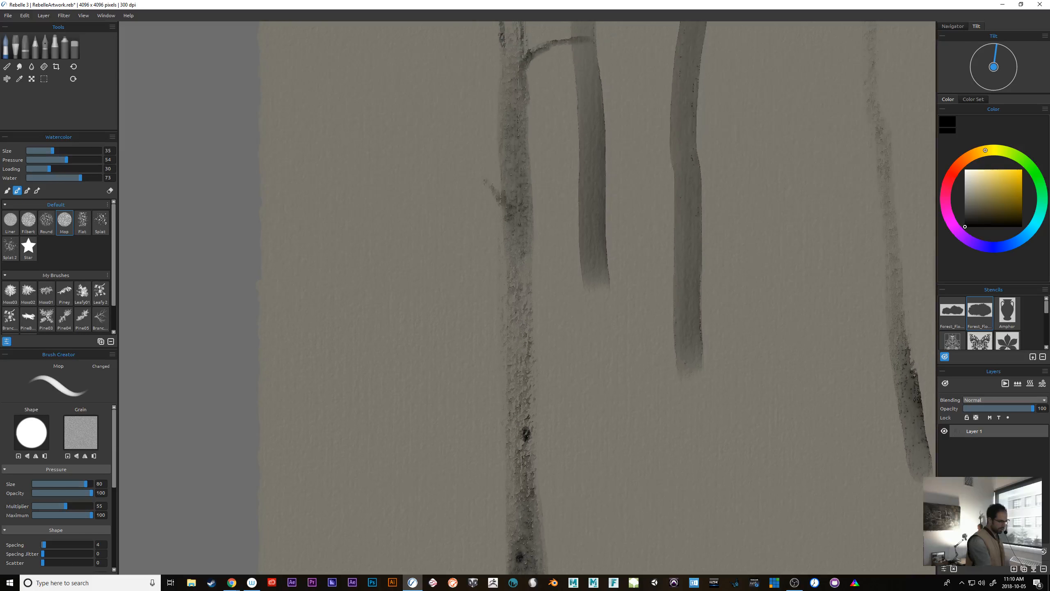
scroll(650, 457, "up", 7)
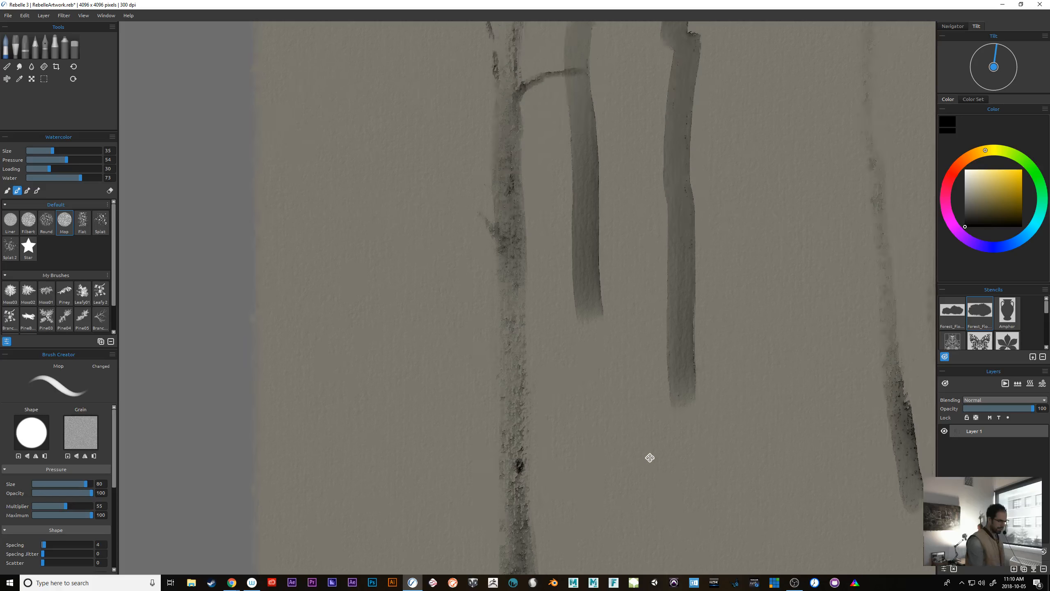
scroll(638, 282, "down", 7)
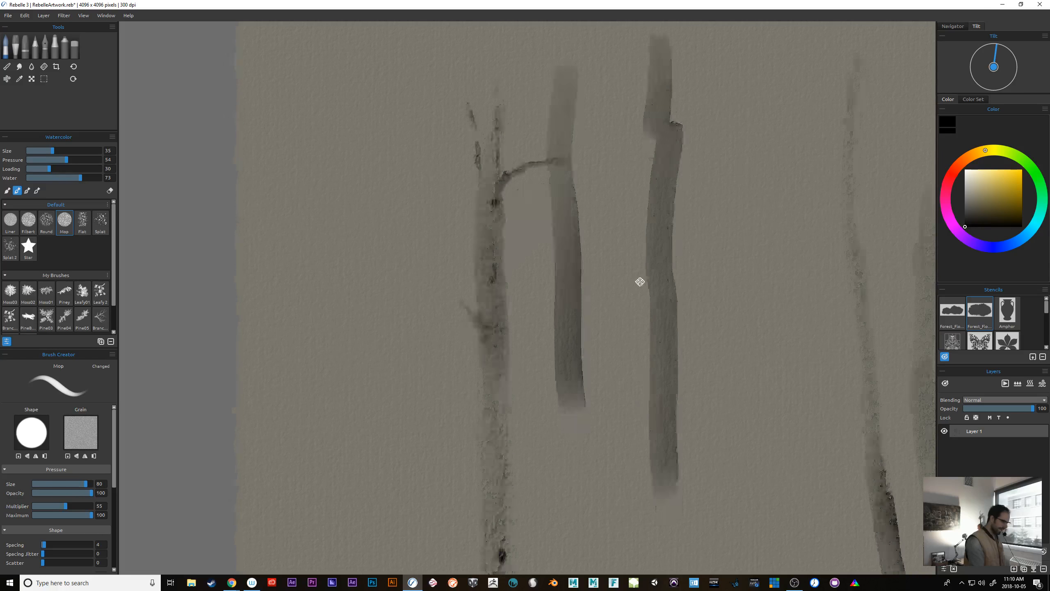
scroll(660, 478, "down", 4)
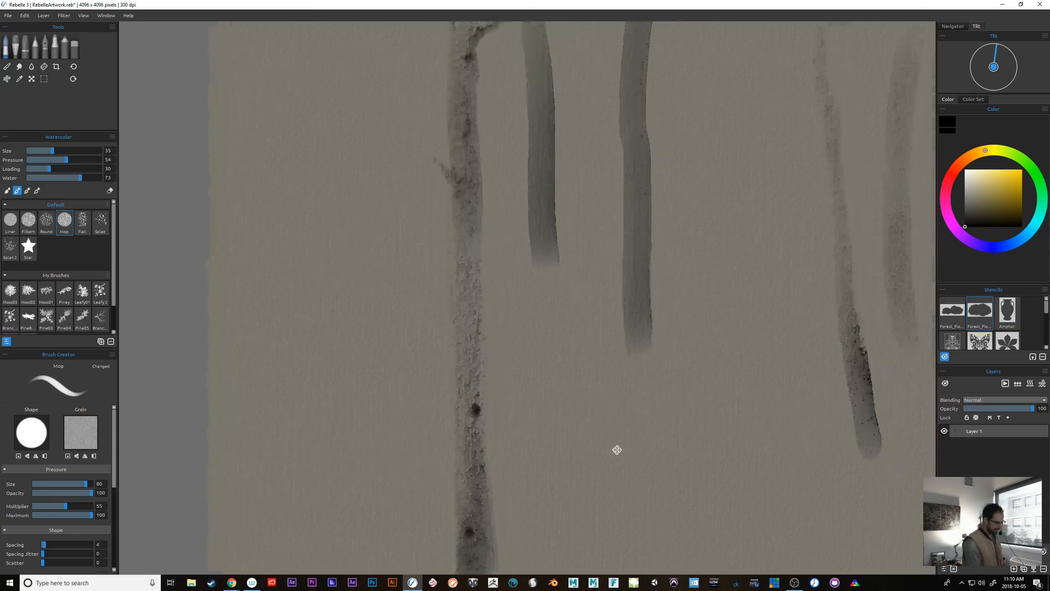
mouse_move(501, 505)
left_mouse_down()
mouse_move(485, 537)
mouse_move(477, 525)
mouse_move(485, 536)
mouse_move(490, 515)
left_mouse_up()
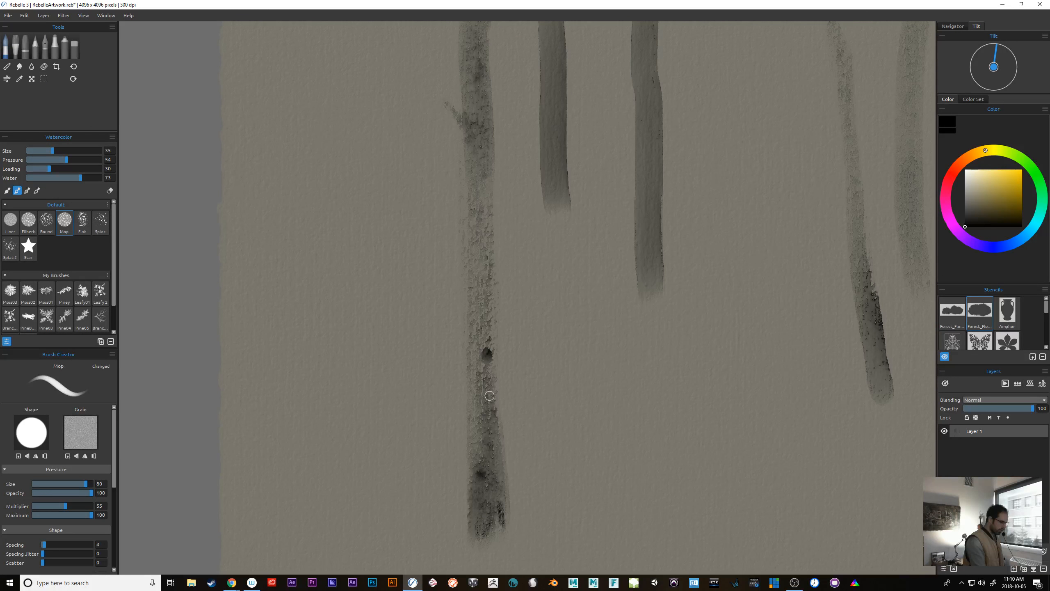
Set the brush size to 45 and paint a thin tapering extension from the trunk's fork up toward the canvas's upper edge.
left_click_drag(513, 276, 523, 546)
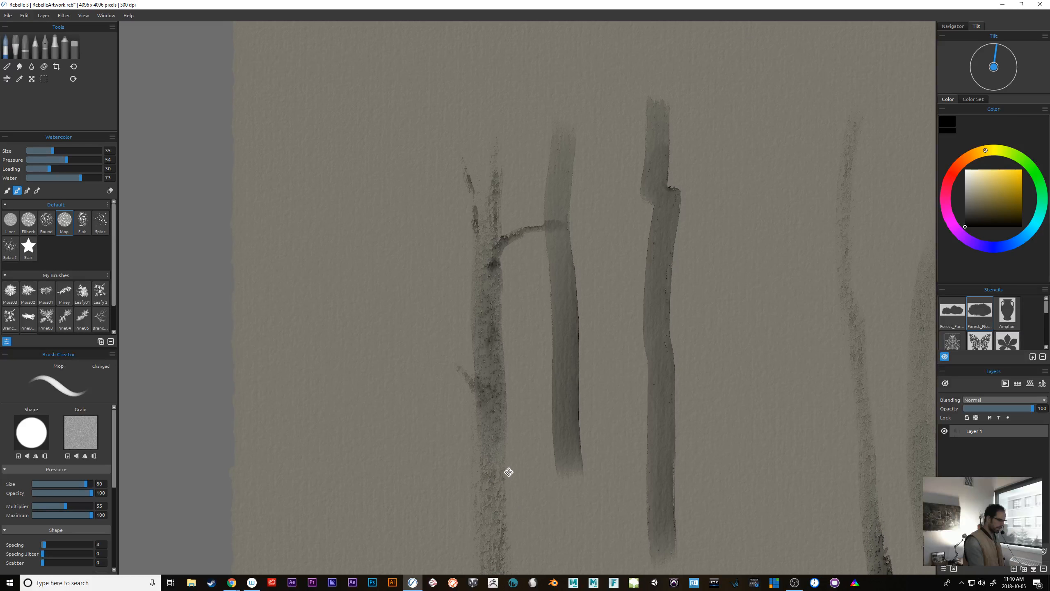
key("ctrl+minus")
left_click_drag(552, 292, 546, 381)
key("bracketright")
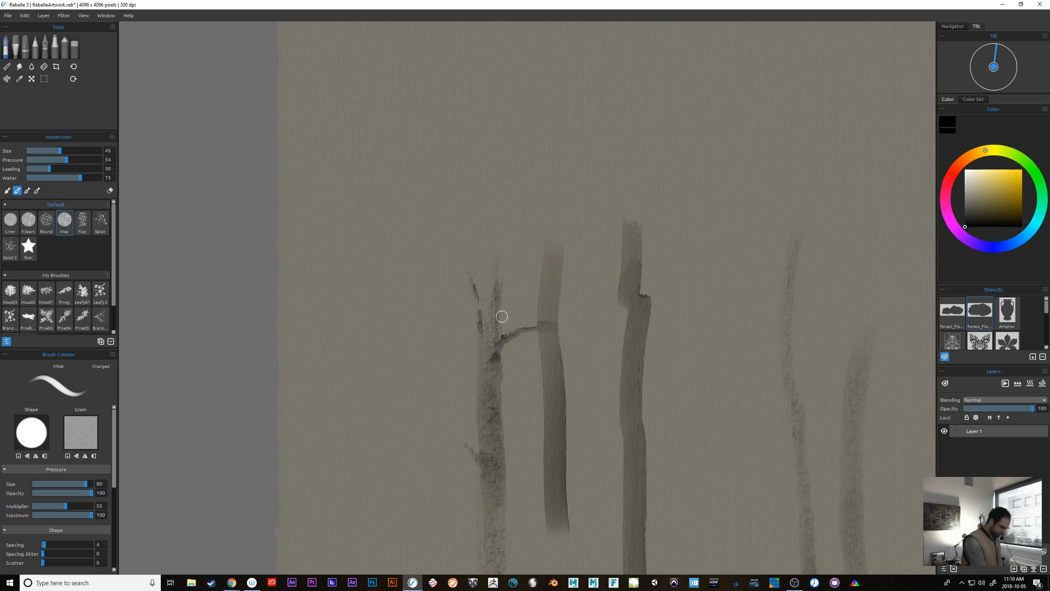
left_click_drag(502, 273, 516, 62)
left_click_drag(551, 186, 551, 209)
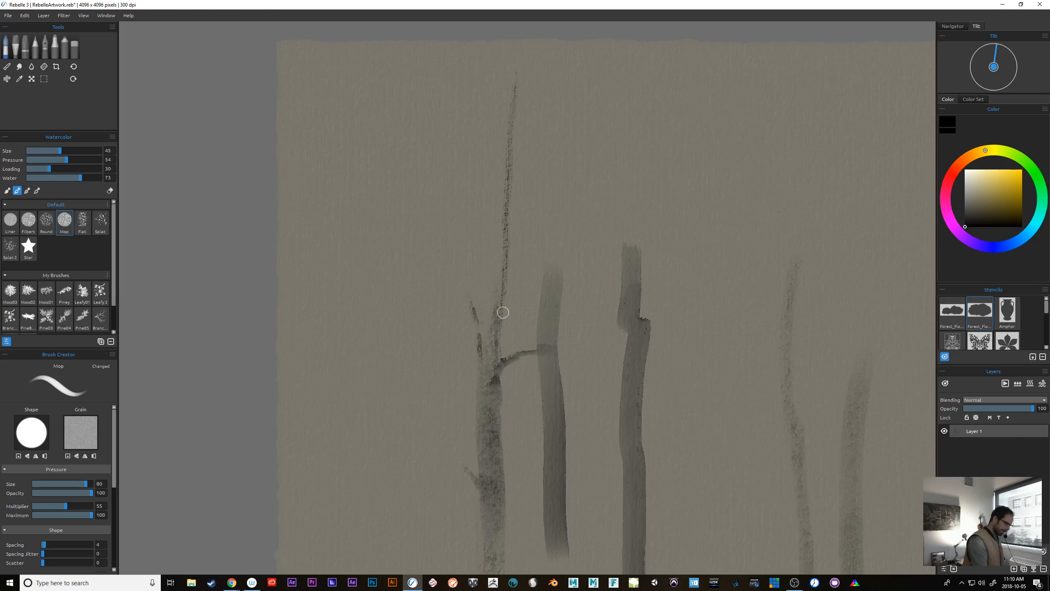
Set the brush size to 50 and thicken the trunk's upward extension with rough bark texture, keeping the tip narrow.
key("bracketright")
left_click_drag(498, 336, 516, 89)
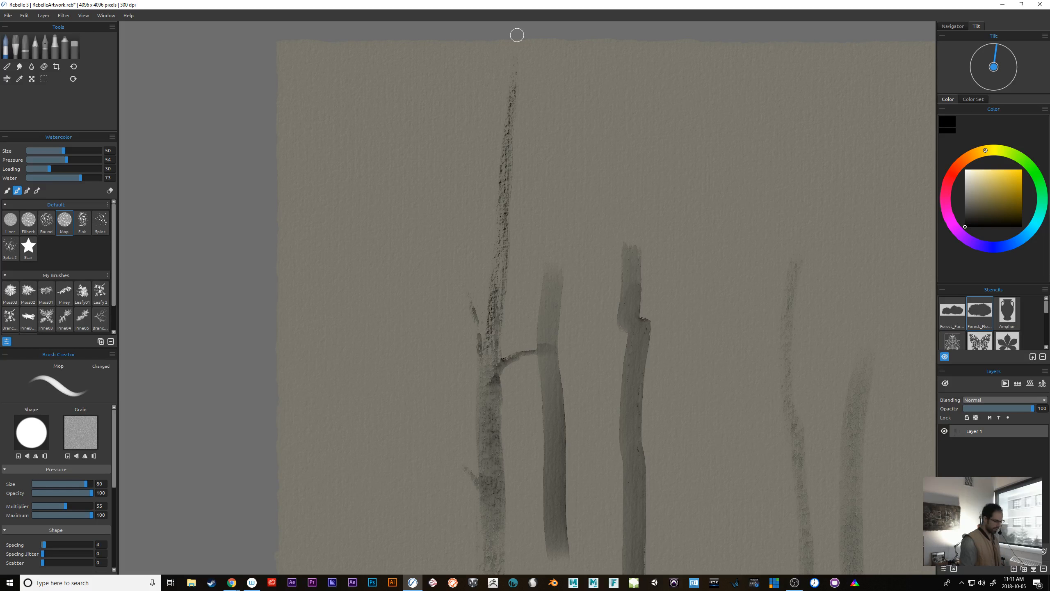
left_click_drag(731, 457, 734, 380)
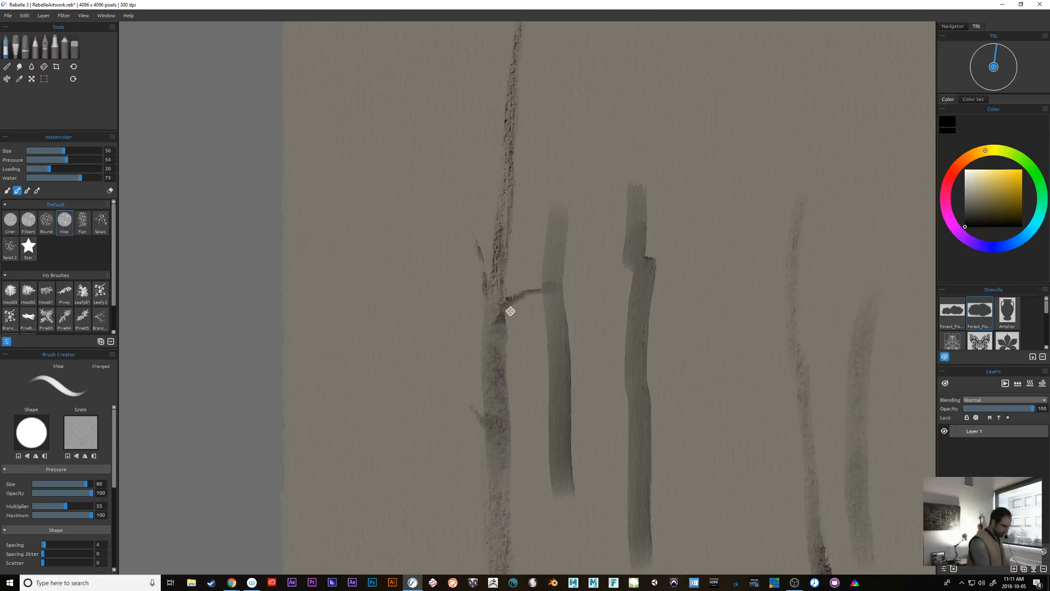
left_click_drag(532, 380, 529, 435)
Set the brush size to 30 and paint a thin left-hand branch near the treetop plus a short right-hand twig at the tip.
key("[")
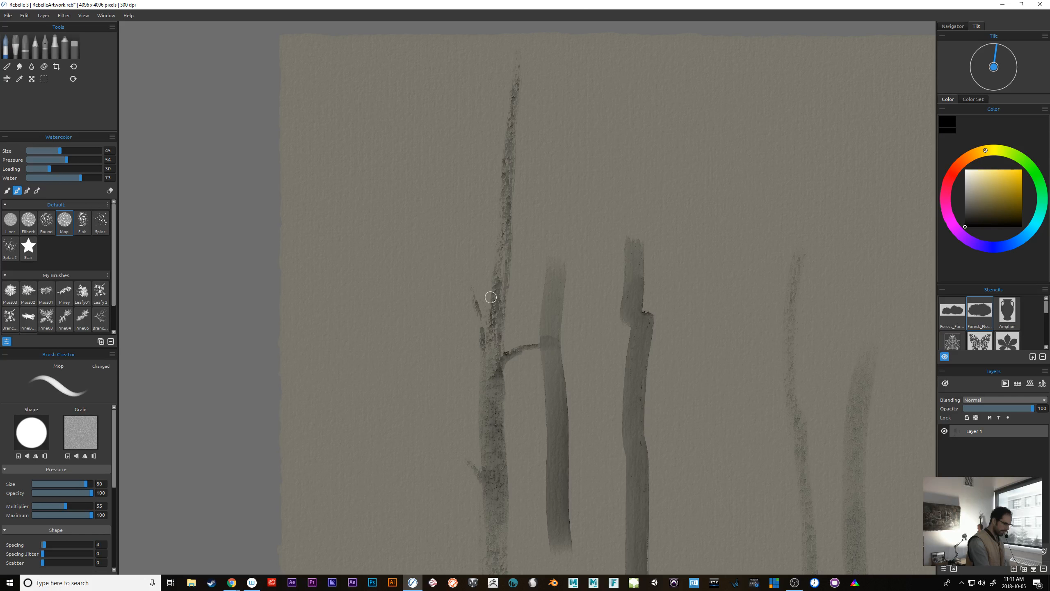
key("bracketleft")
key("bracketleft")
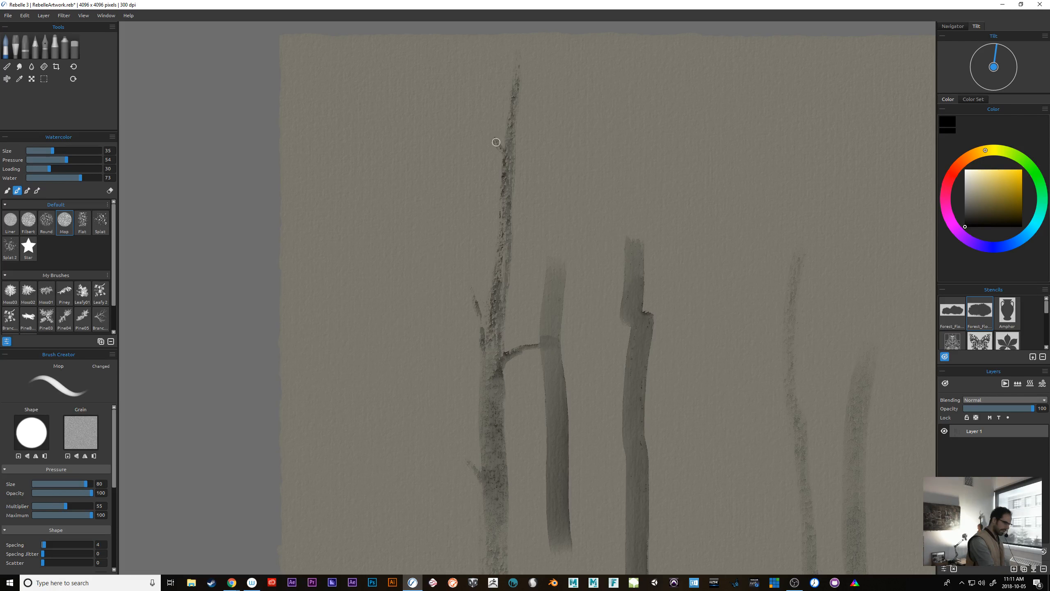
key("bracketleft")
left_click_drag(496, 142, 491, 139)
left_click_drag(514, 68, 553, 59)
Add dark bark texture along the right edge of the upper trunk and extend its tip slightly upward.
mouse_move(537, 319)
left_mouse_down()
mouse_move(540, 272)
mouse_move(508, 262)
left_mouse_up()
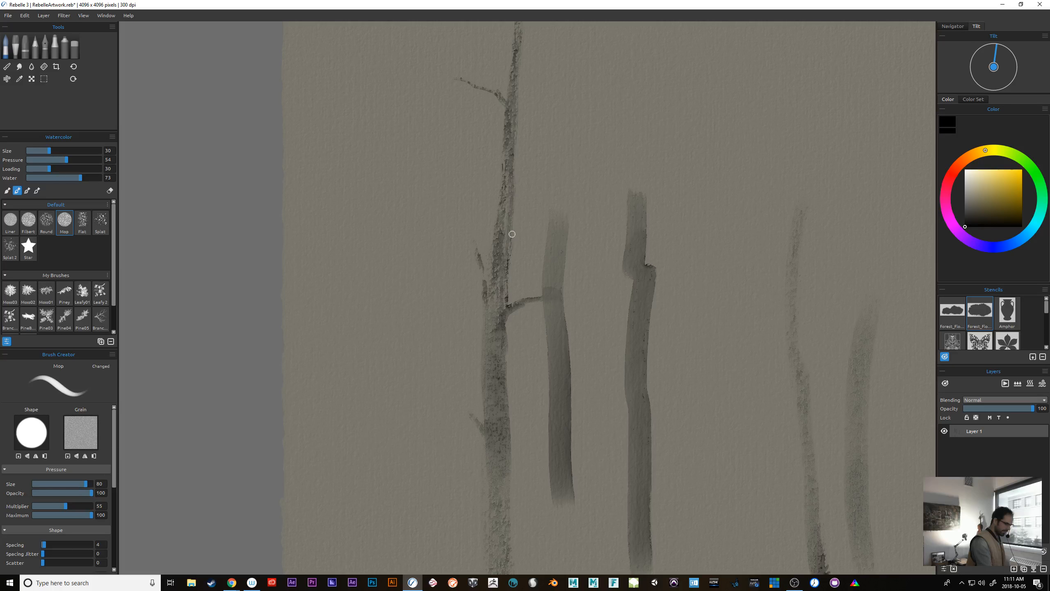
left_click_drag(518, 168, 517, 151)
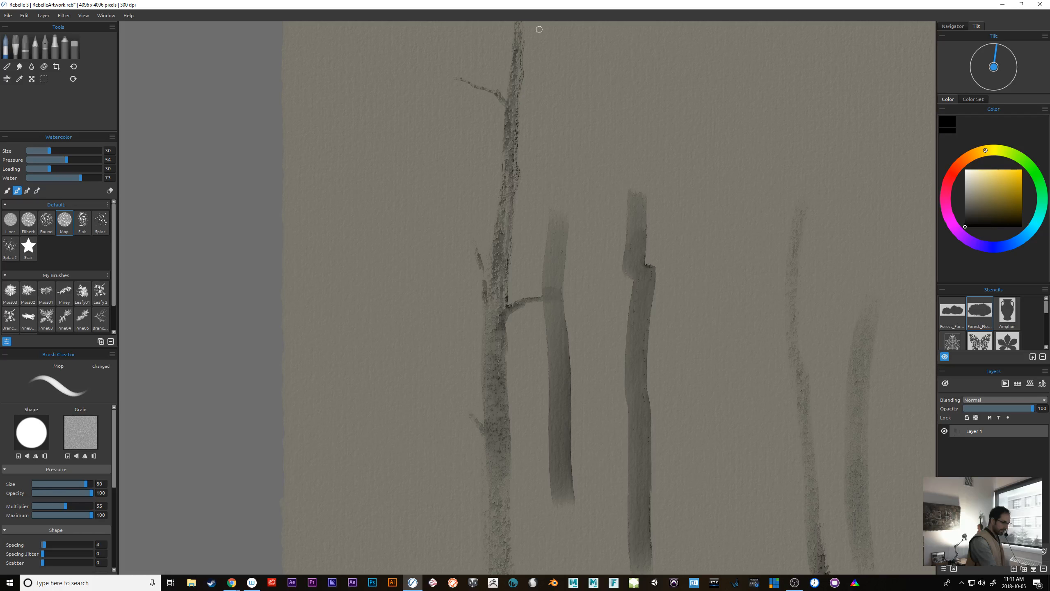
left_click_drag(557, 240, 520, 344)
left_click_drag(484, 150, 487, 113)
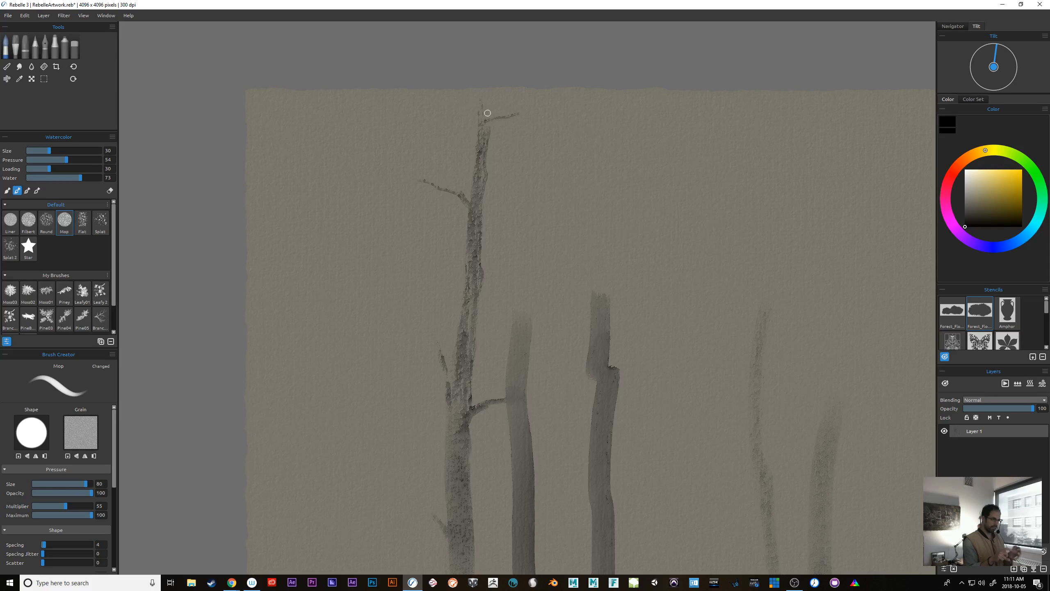
Darken the knot where the small left branch joins the trunk, and shade the right edge of the trunk below it.
left_click_drag(624, 427, 602, 298)
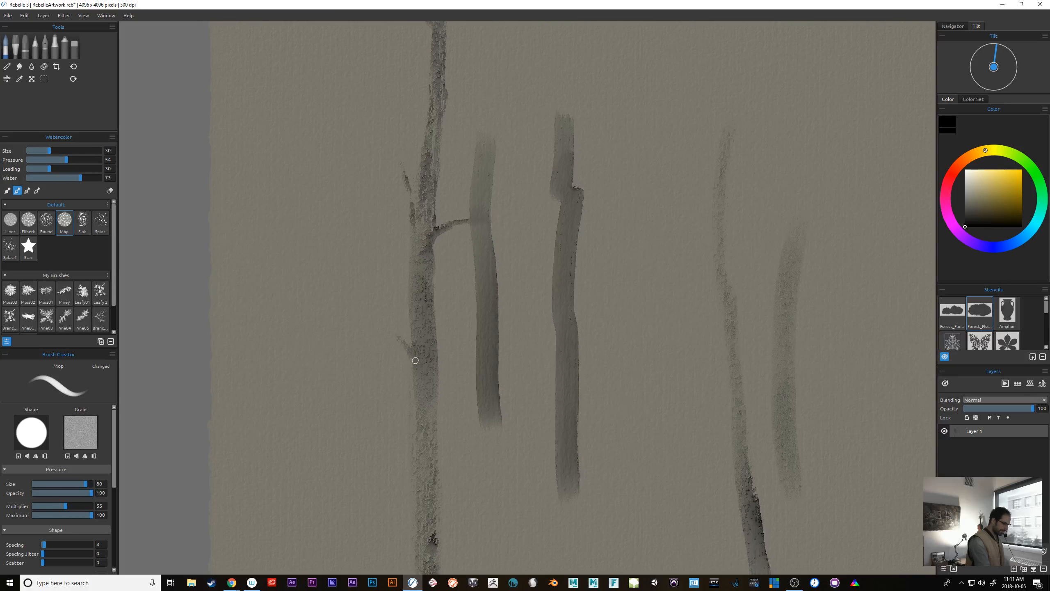
left_click_drag(418, 356, 422, 367)
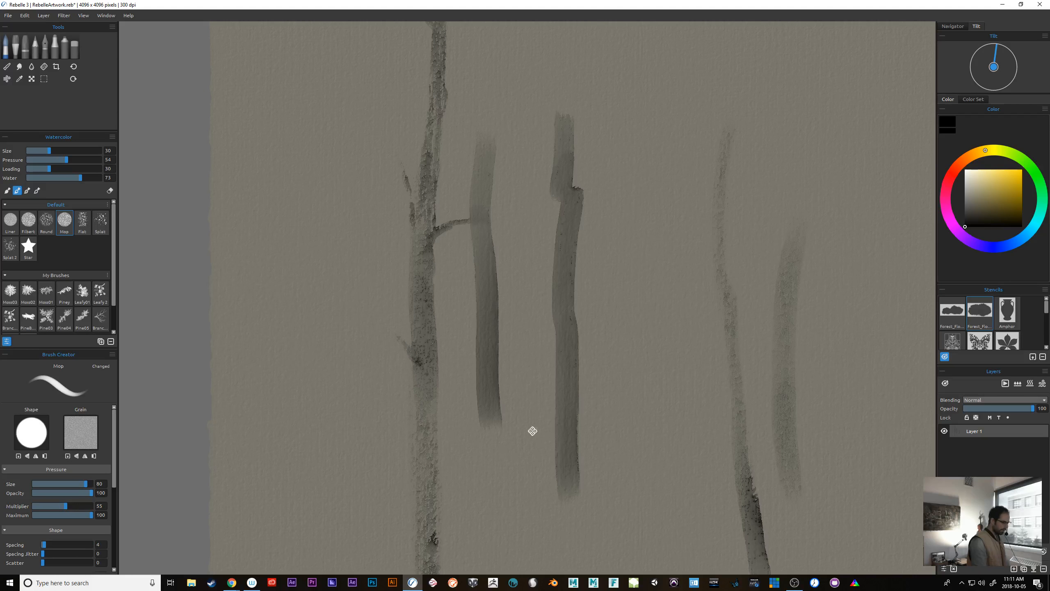
left_click_drag(533, 431, 533, 384)
left_click_drag(463, 376, 466, 419)
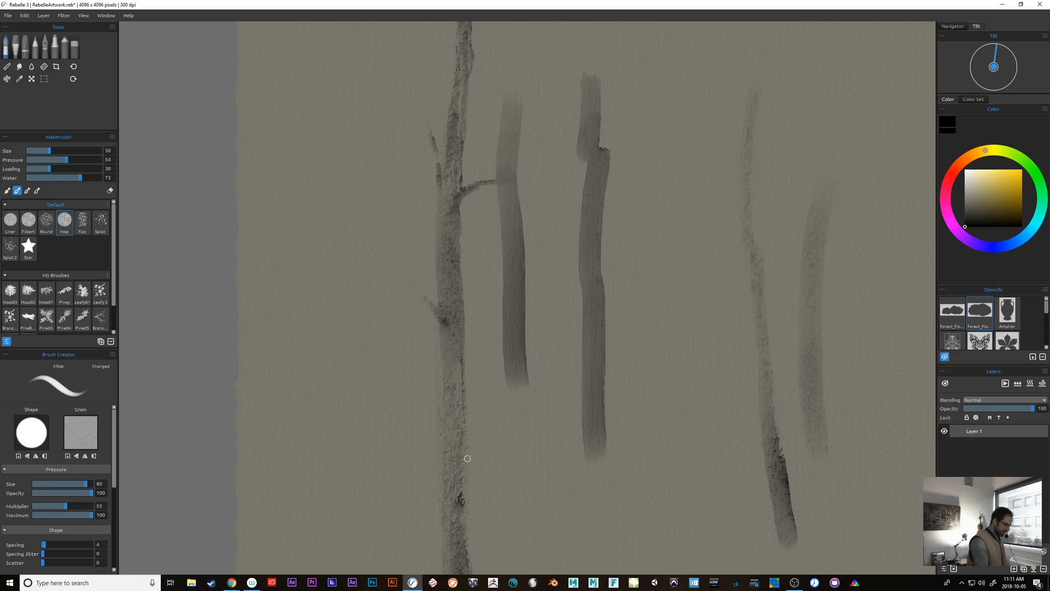
left_click_drag(544, 410, 559, 319)
left_click_drag(476, 387, 480, 406)
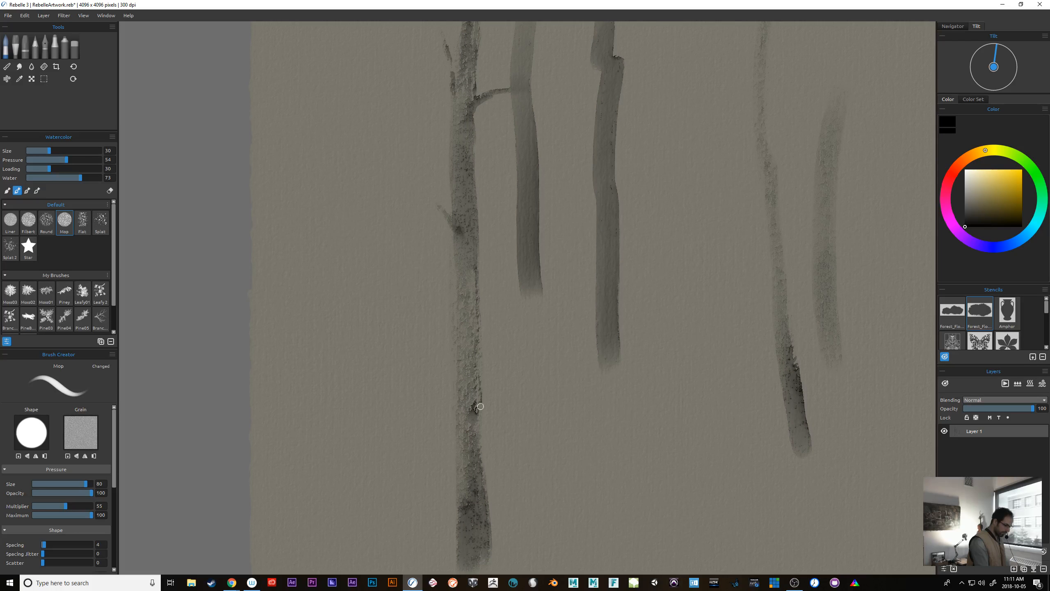
Shade the right edge of the trunk's flared base and add dark texture on the base's left side.
left_click_drag(484, 457, 490, 514)
left_click_drag(540, 477, 581, 376)
left_click_drag(527, 419, 531, 469)
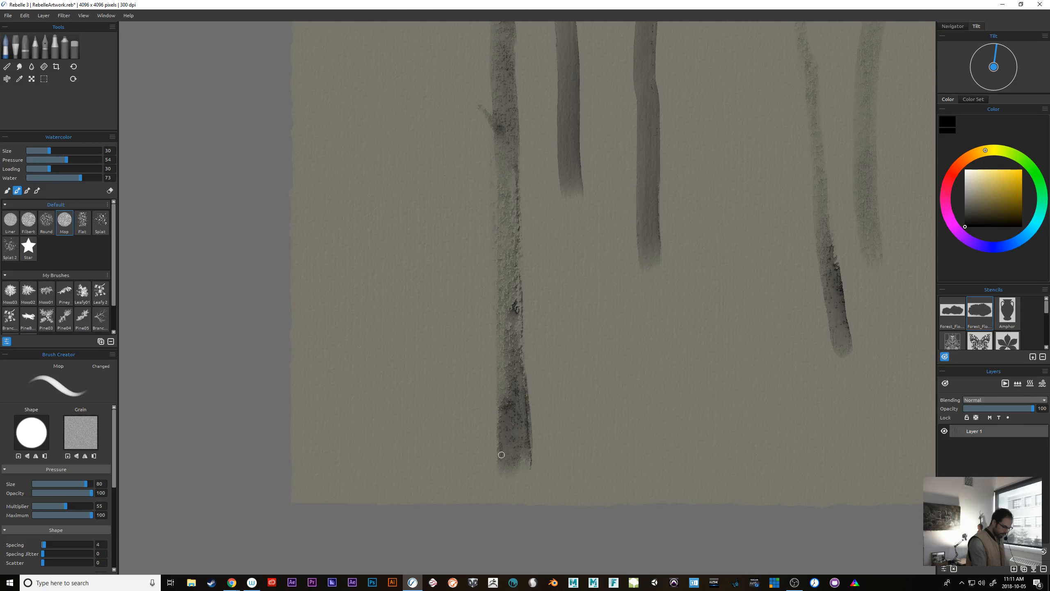
left_click_drag(506, 412, 508, 428)
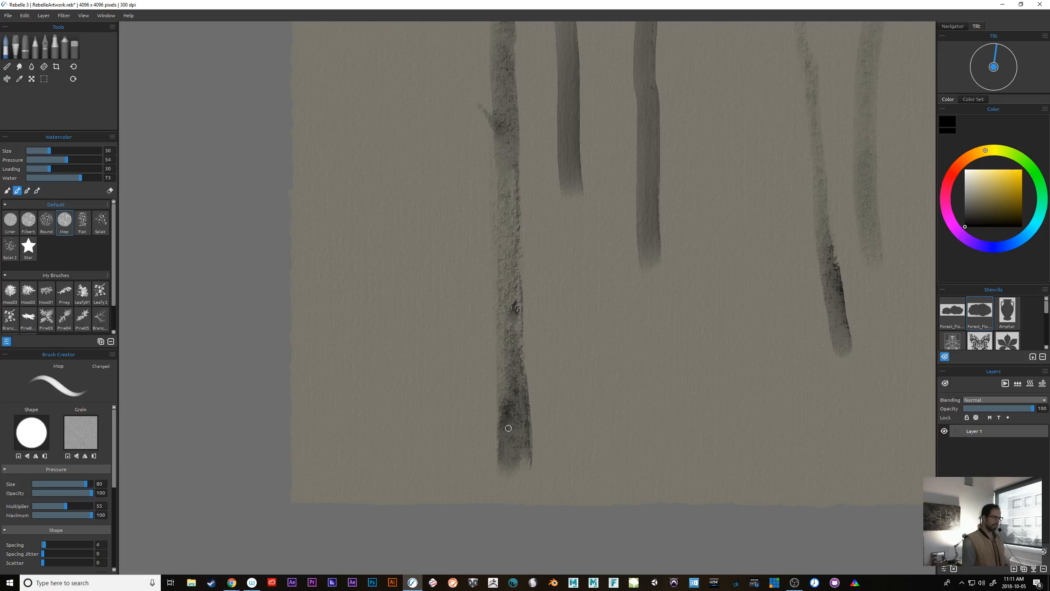
Enlarge the brush and paint a second trunk left of the main one, leaning right from the canvas's lower left corner.
left_click_drag(646, 358, 568, 546)
left_click_drag(746, 391, 876, 349)
scroll(544, 285, "down", 1)
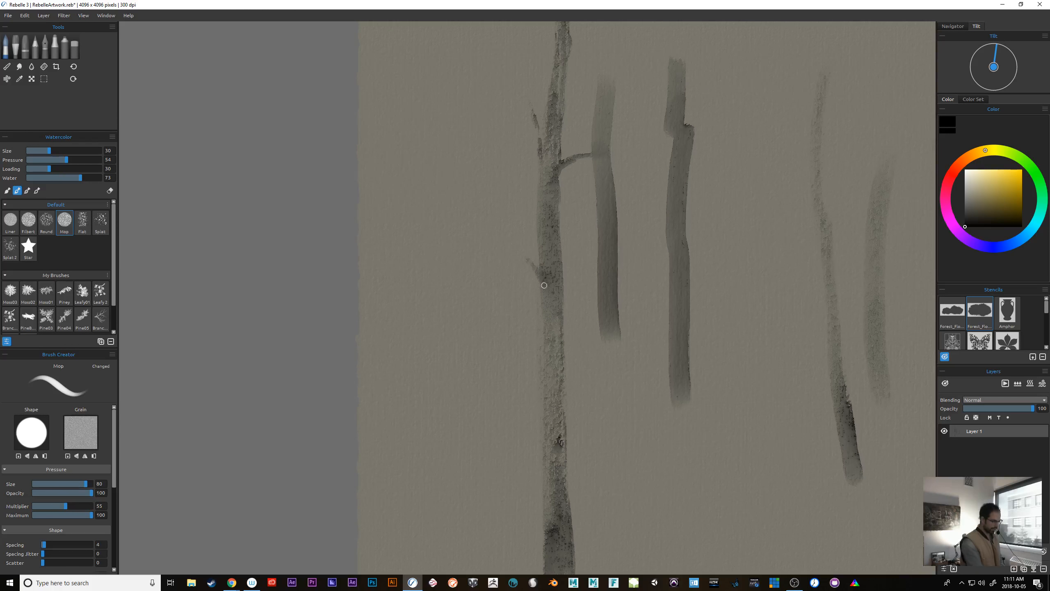
left_click_drag(626, 427, 666, 346)
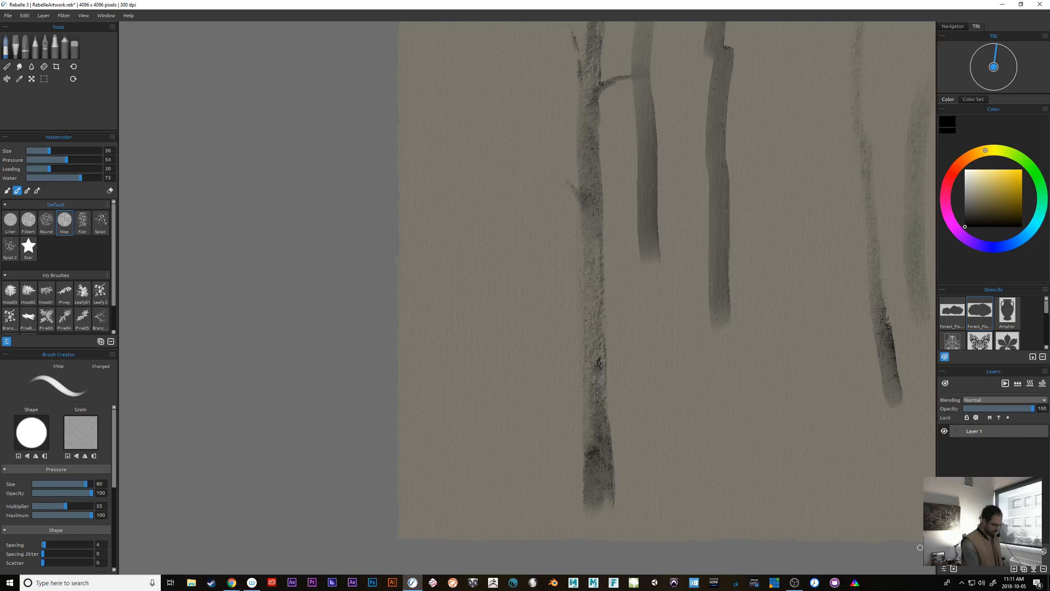
key("bracketright")
key("bracketright")
key("bracketright")
key("bracketright")
key("bracketright")
key("bracketright")
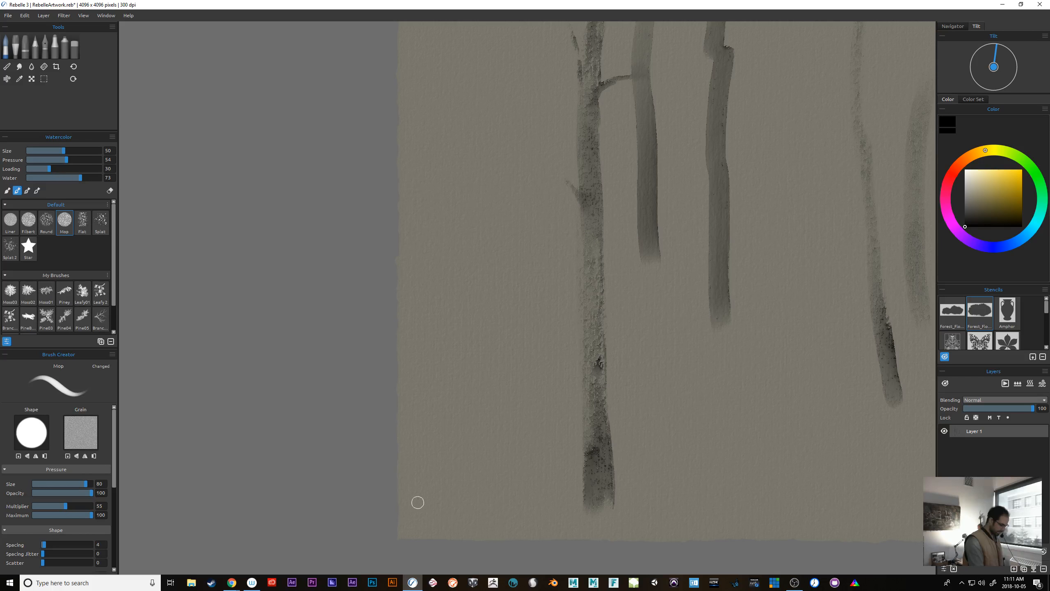
mouse_move(420, 500)
left_mouse_down()
mouse_move(483, 326)
mouse_move(521, 261)
mouse_move(528, 156)
left_mouse_up()
left_click_drag(482, 352, 428, 469)
Set the brush size to 50 and go over the leaning trunk from base to top to build up its bark.
key("bracketleft")
key("bracketleft")
mouse_move(447, 424)
left_mouse_down()
mouse_move(405, 508)
mouse_move(486, 324)
mouse_move(524, 194)
mouse_move(522, 133)
left_mouse_up()
left_click_drag(673, 402, 671, 506)
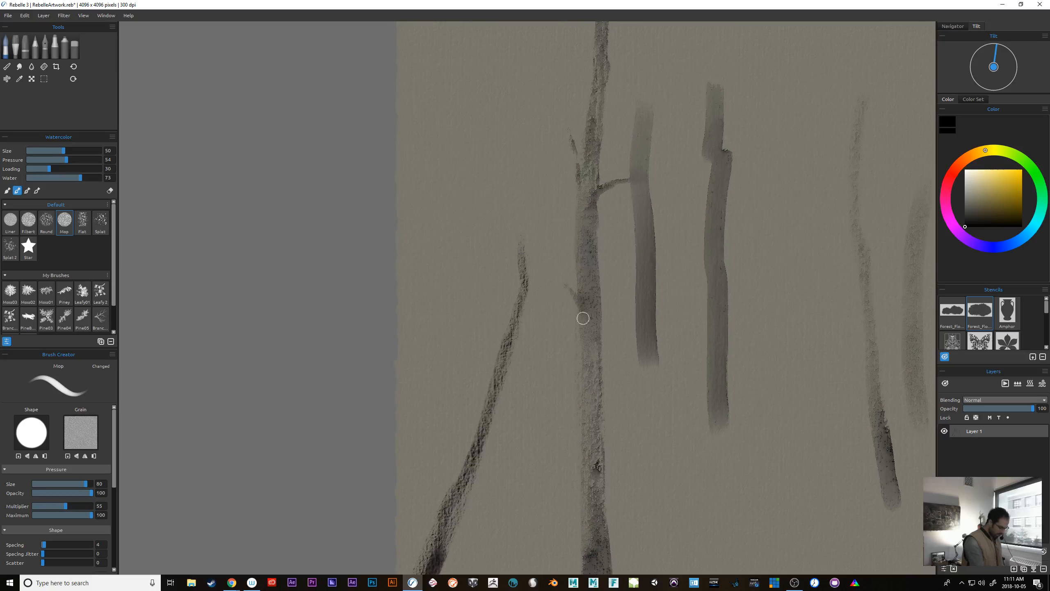
Set the brush size to 35 and extend the leaning trunk's top upward as a thin, slightly curved stem.
key("bracketleft")
key("bracketleft")
key("bracketleft")
left_click_drag(526, 263, 534, 116)
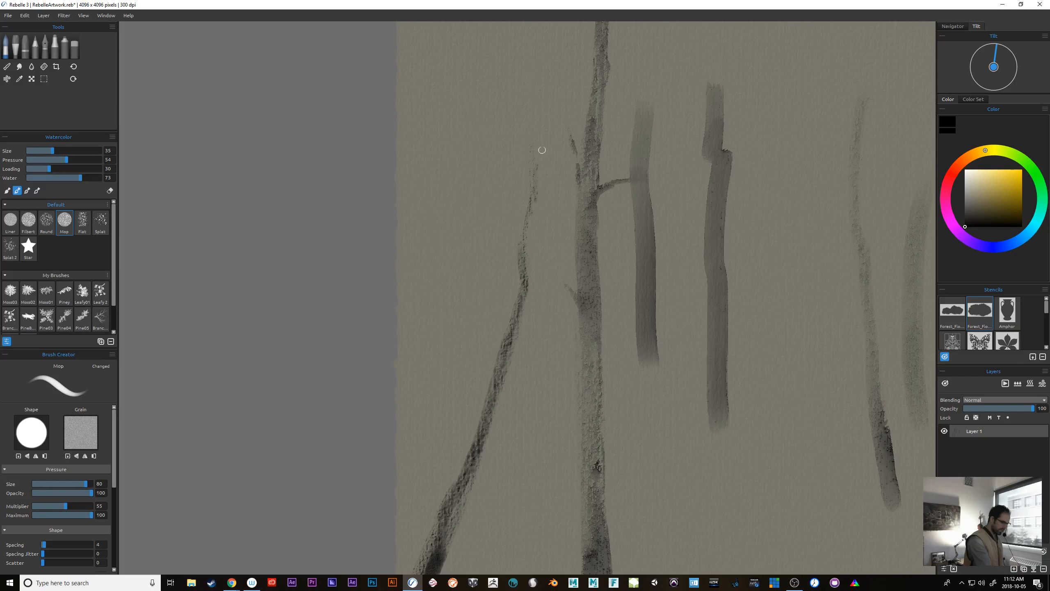
left_click_drag(658, 304, 665, 333)
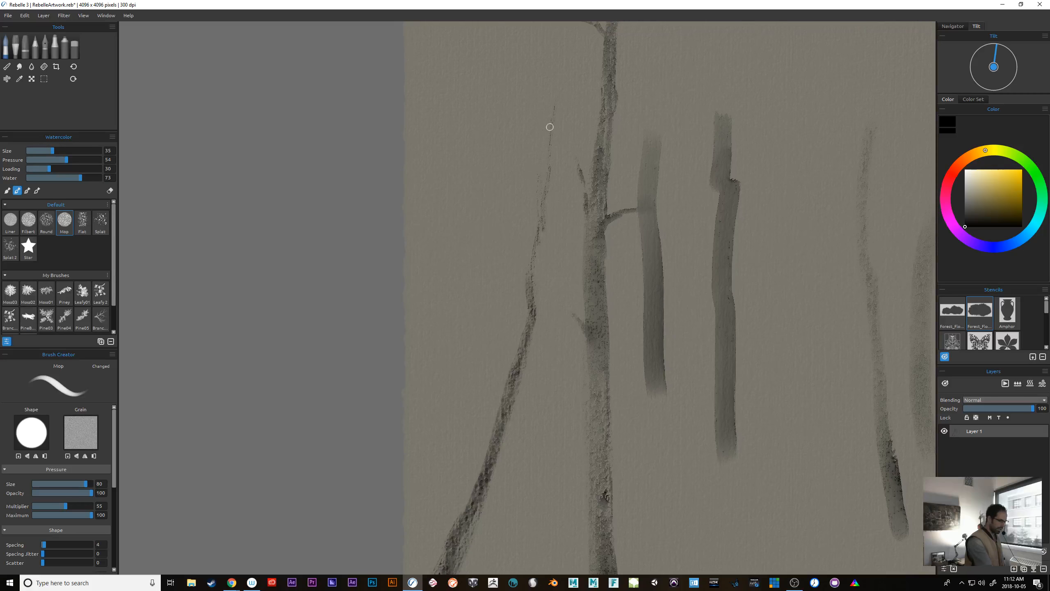
left_click_drag(550, 127, 559, 52)
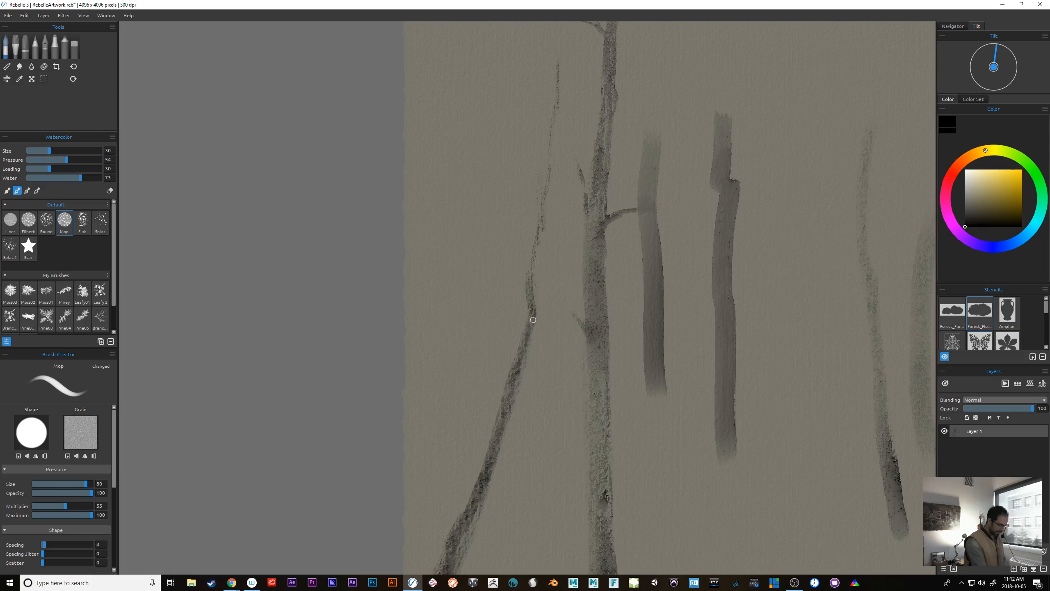
Set the brush size to 30 and add short twigs on the right and left sides of the leaning tree's upper stem.
left_click_drag(538, 261, 556, 222)
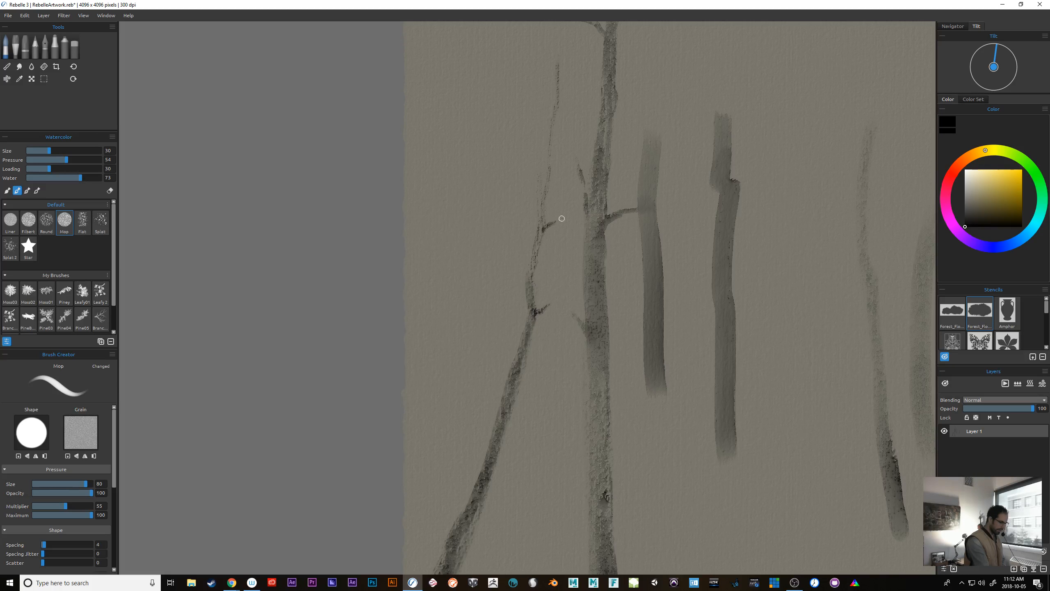
left_click_drag(549, 167, 531, 132)
left_click_drag(706, 422, 752, 340)
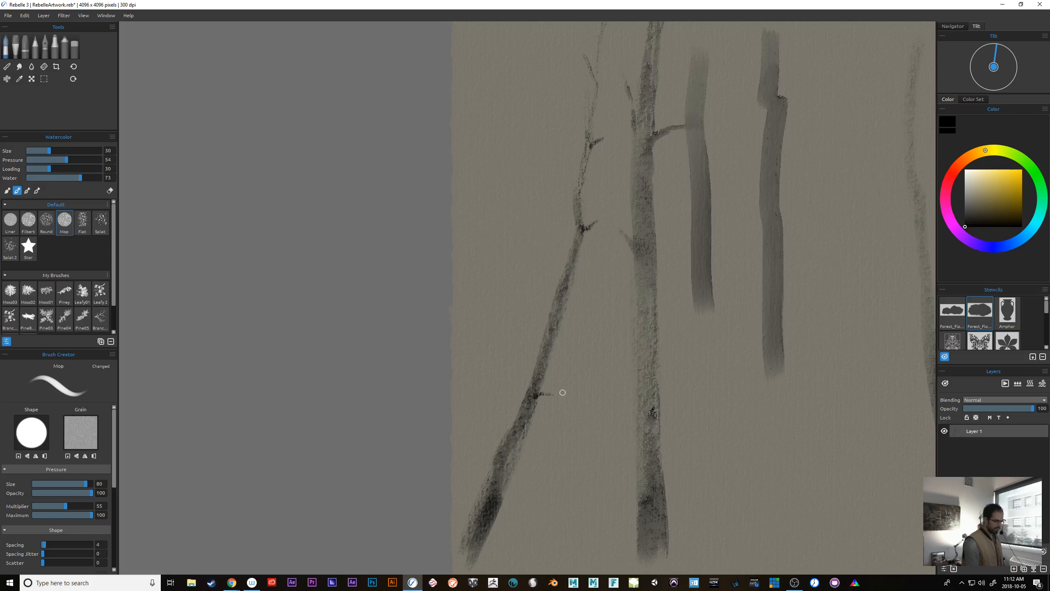
scroll(779, 413, "down", 2)
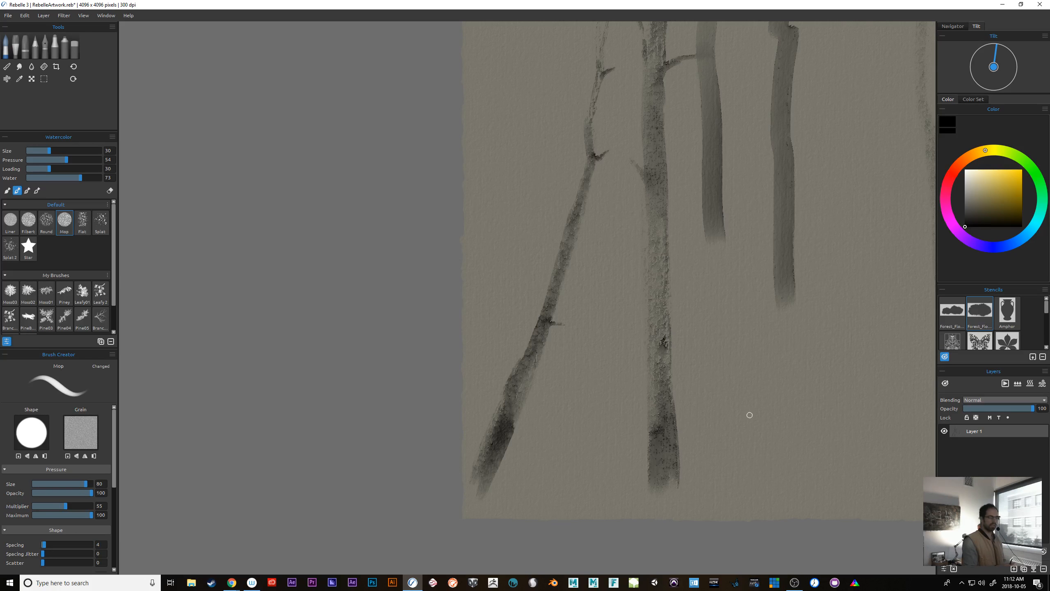
scroll(749, 414, "up", 3)
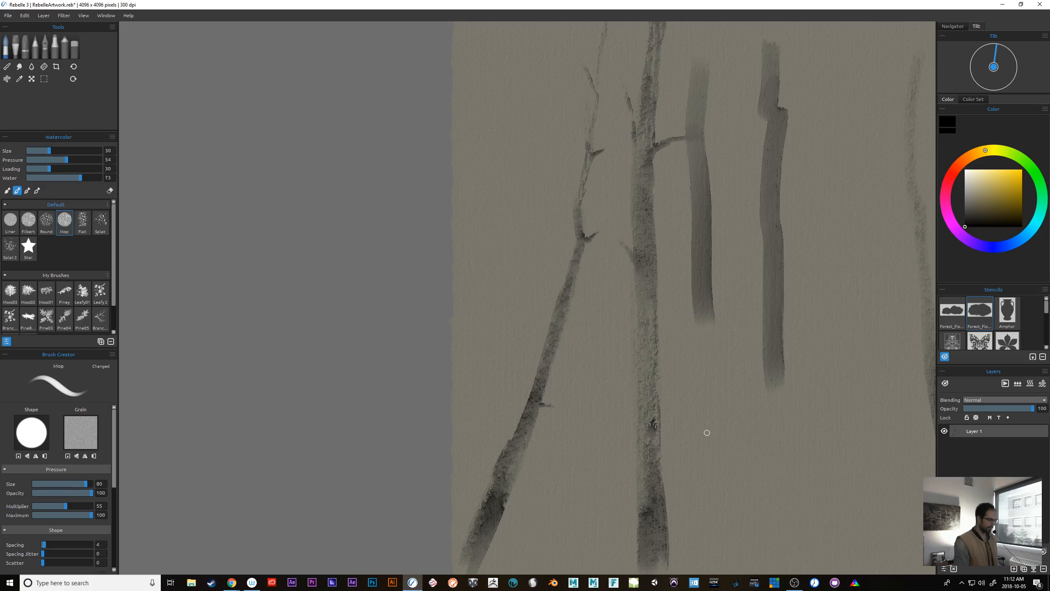
left_click_drag(771, 482, 694, 357)
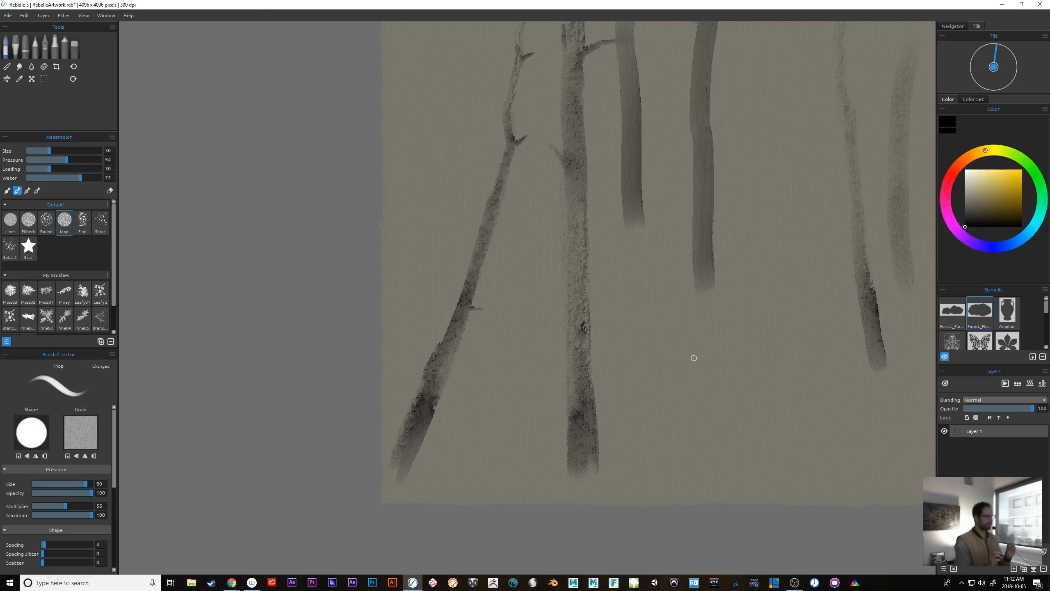
mouse_move(702, 399)
left_mouse_down()
mouse_move(740, 459)
mouse_move(746, 494)
left_mouse_up()
left_click_drag(625, 264, 640, 512)
left_click_drag(836, 473, 847, 513)
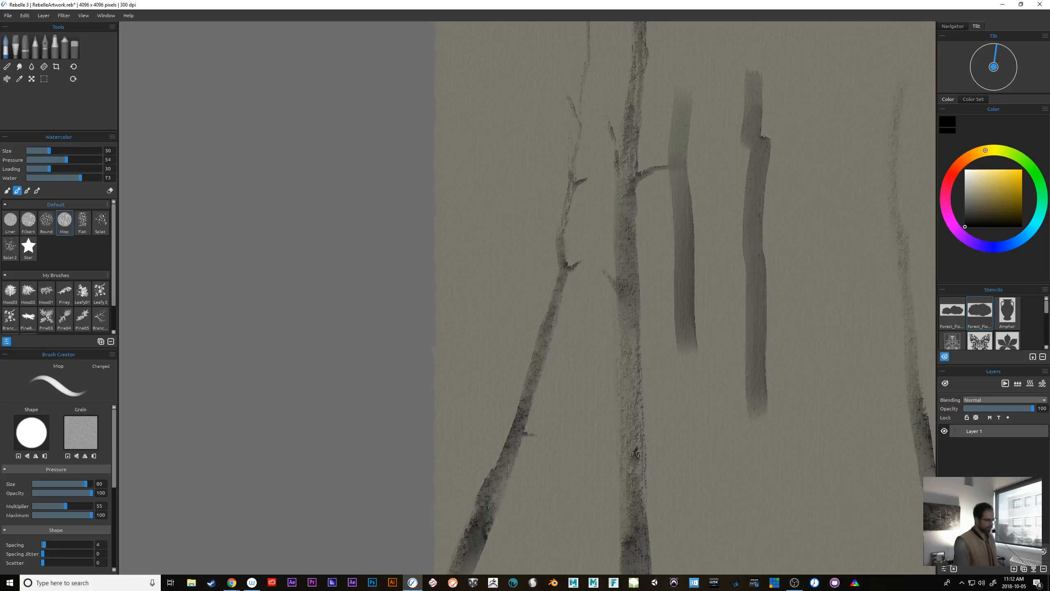
left_click_drag(529, 487, 545, 413)
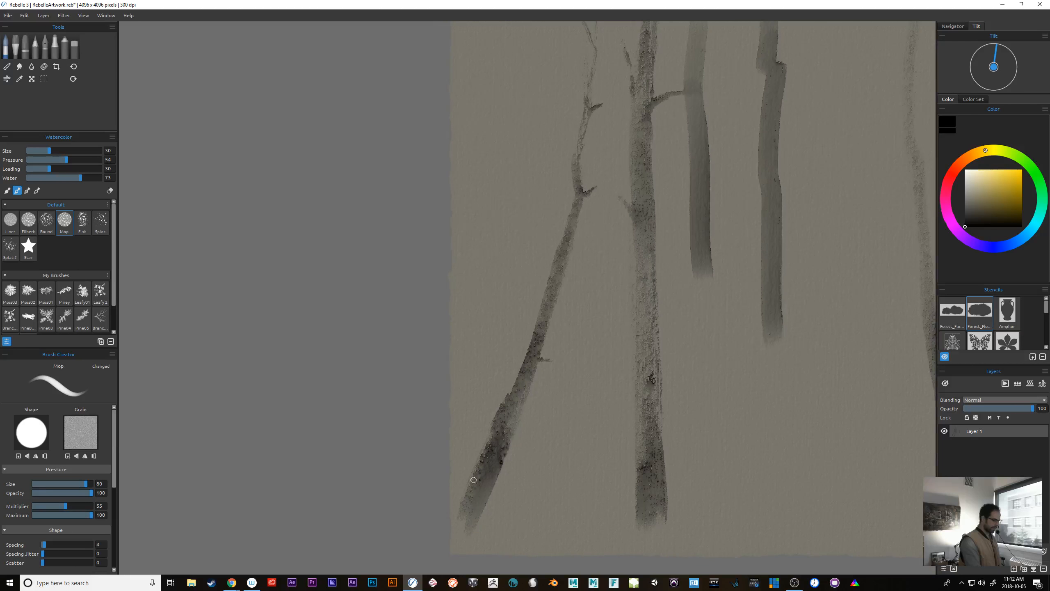
Fast-dry the wet paint and add a new layer above Layer 1.
key("f")
left_click(1014, 569)
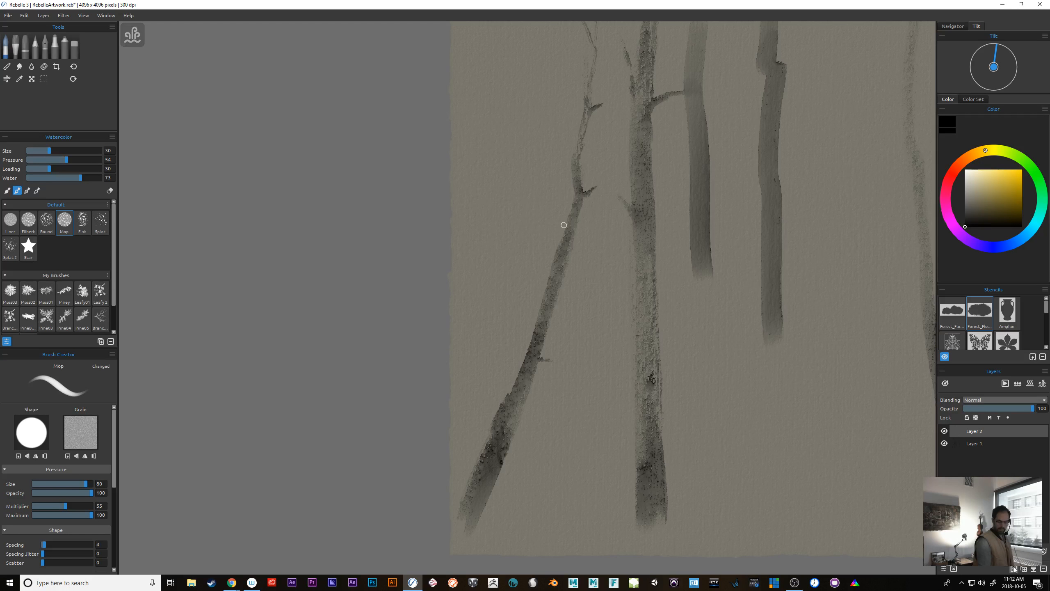
Switch to the Ink Pen with the Wood variant at size 40 and draw cracked bark texture over the main trunk's lower part.
left_click(44, 46)
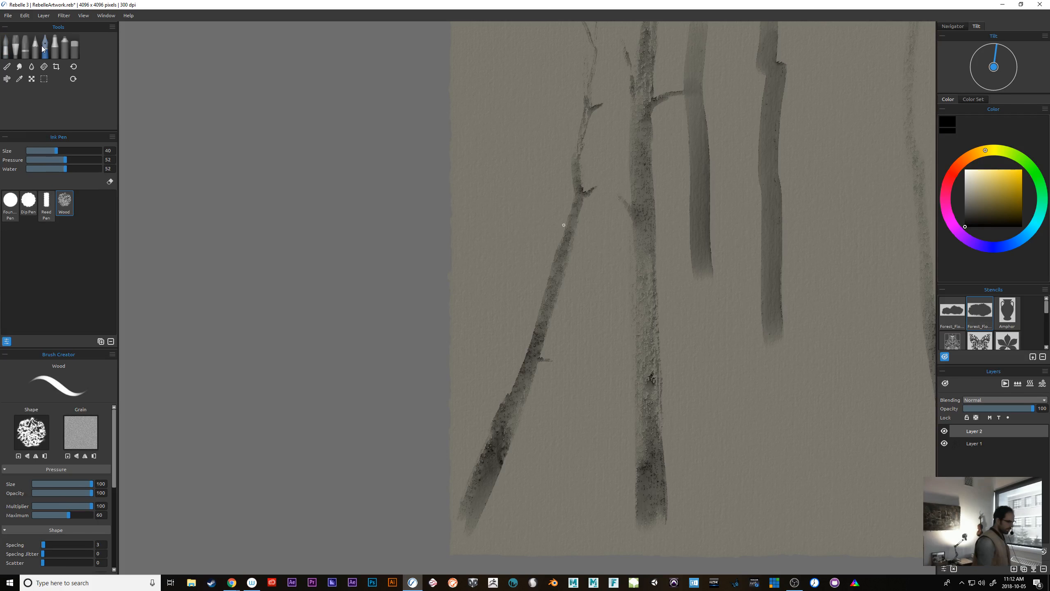
left_click_drag(710, 458, 678, 417)
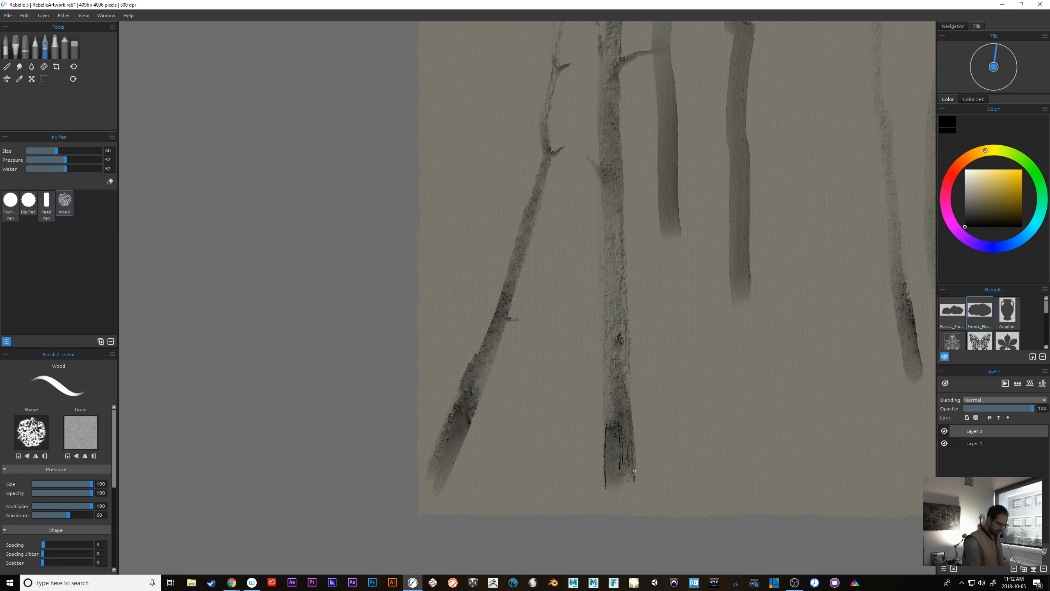
left_click_drag(631, 409, 626, 373)
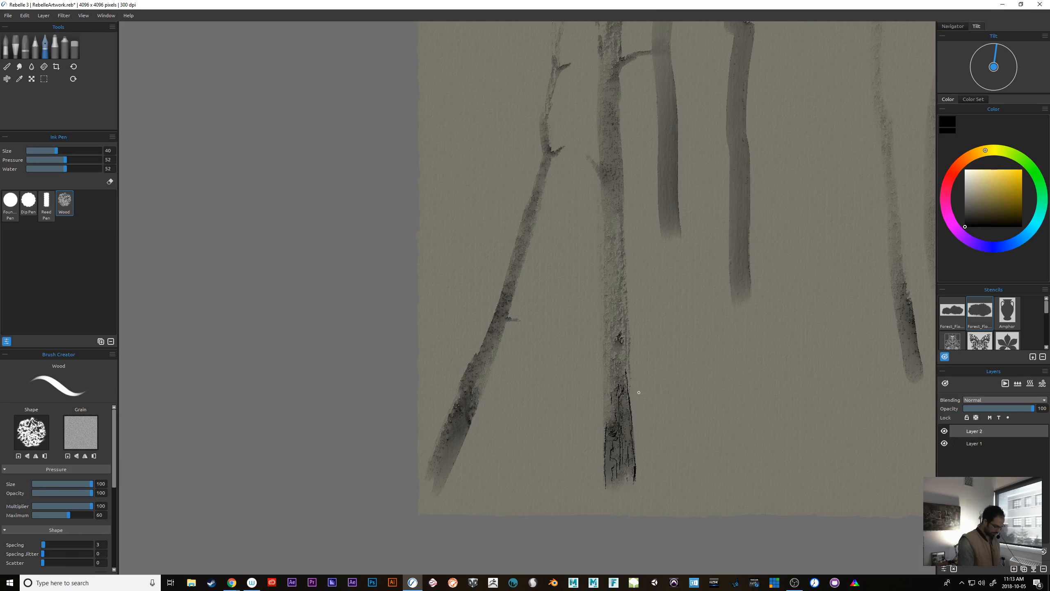
key("ctrl+plus")
left_click_drag(690, 428, 647, 440)
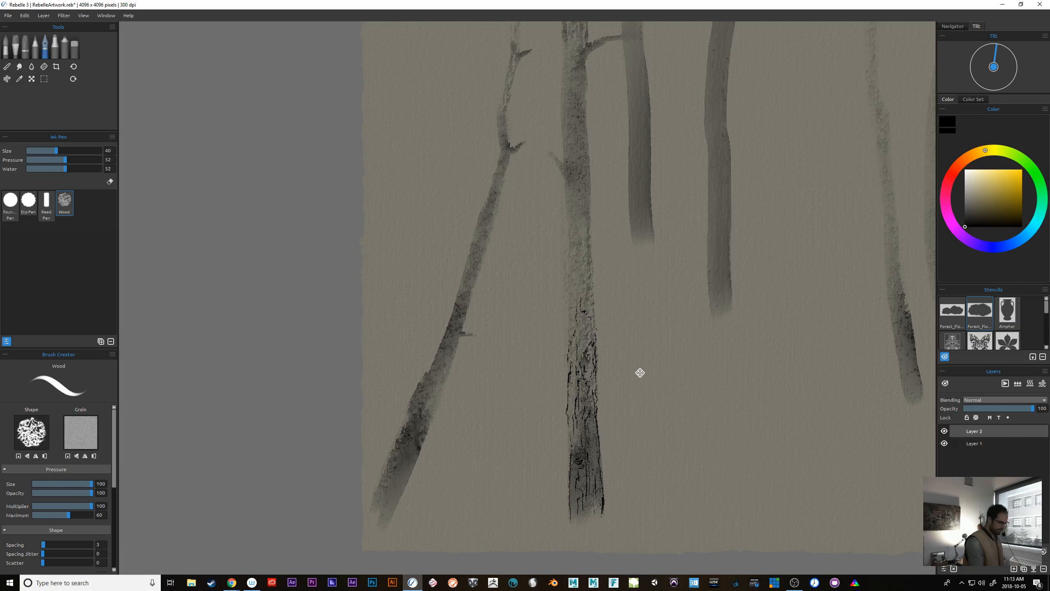
Extend the cracked bark texture up the main trunk with the Wood ink pen, adding a knot below the left branch and a dark right edge.
left_click_drag(600, 475, 543, 488)
left_click_drag(538, 351, 538, 337)
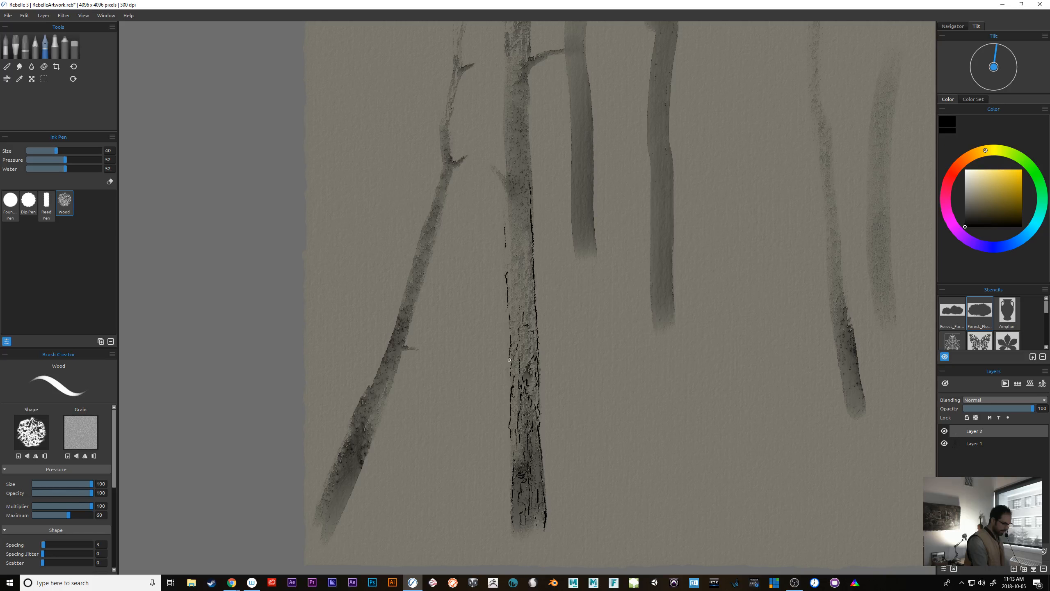
left_click_drag(509, 360, 506, 425)
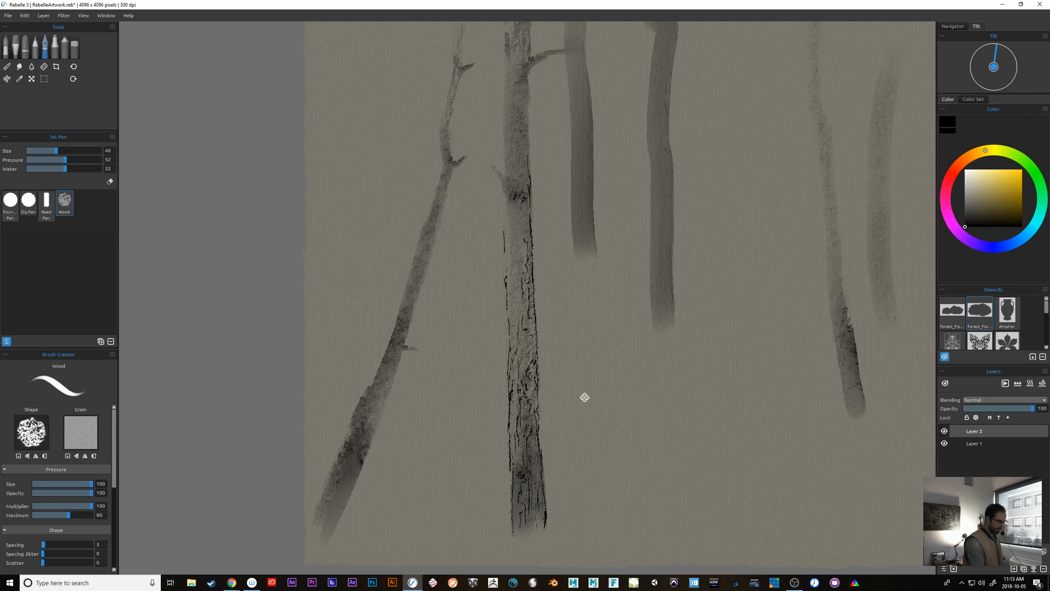
left_click_drag(584, 397, 585, 478)
left_click_drag(532, 274, 532, 237)
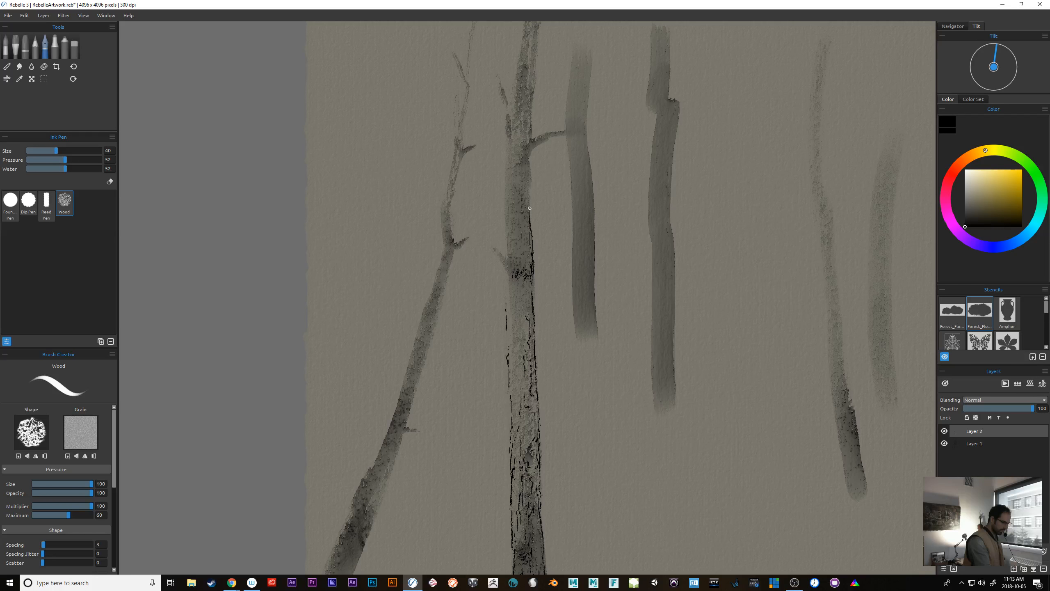
left_click_drag(705, 375, 765, 300)
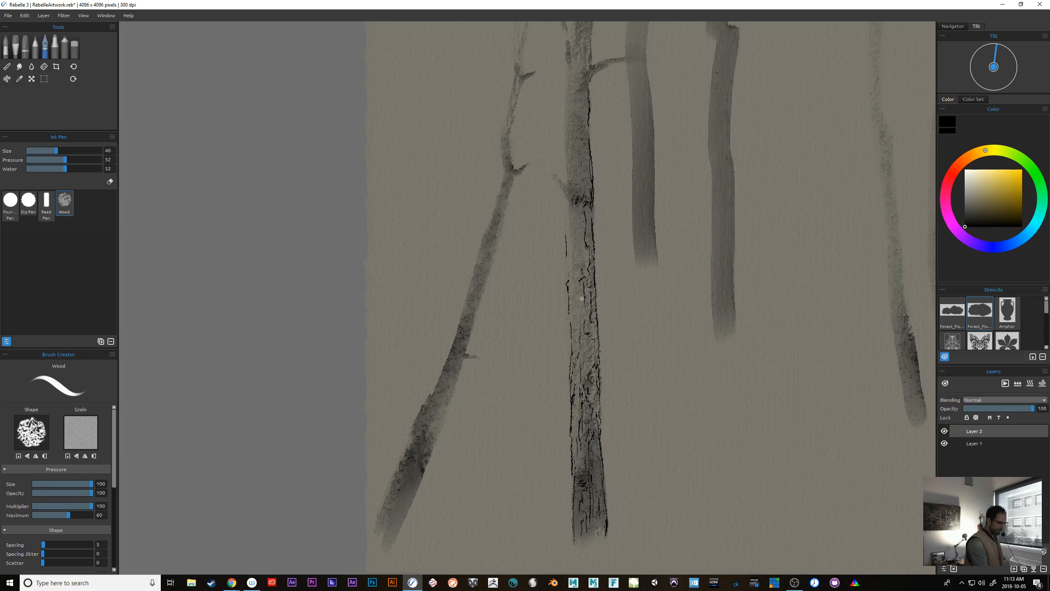
left_click_drag(654, 403, 563, 415)
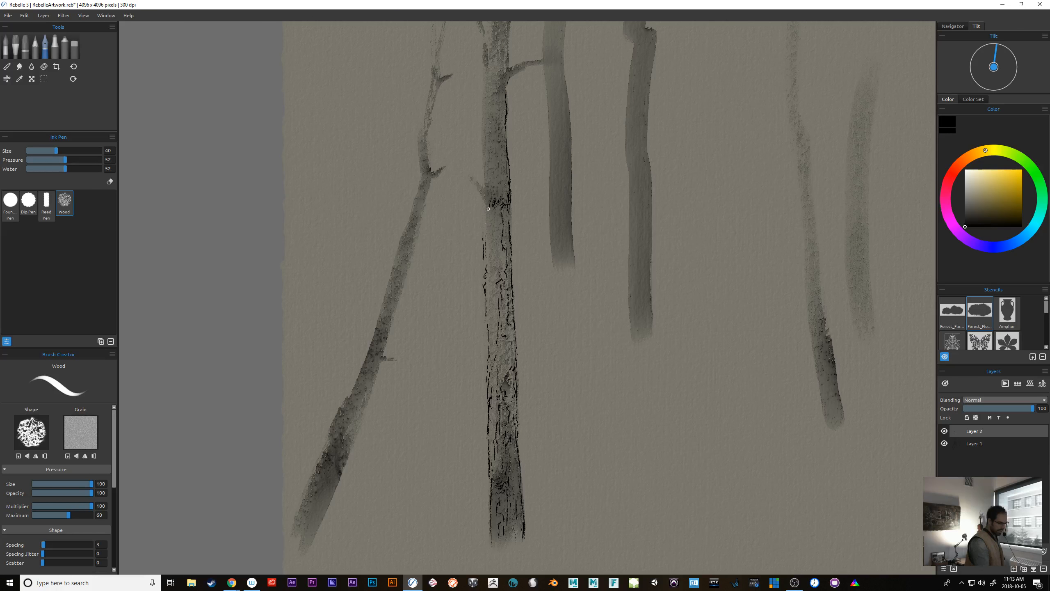
Switch to the 2H pencil at size 45 and add fine dark marks between the bark cracks in the main trunk's middle.
left_click(37, 49)
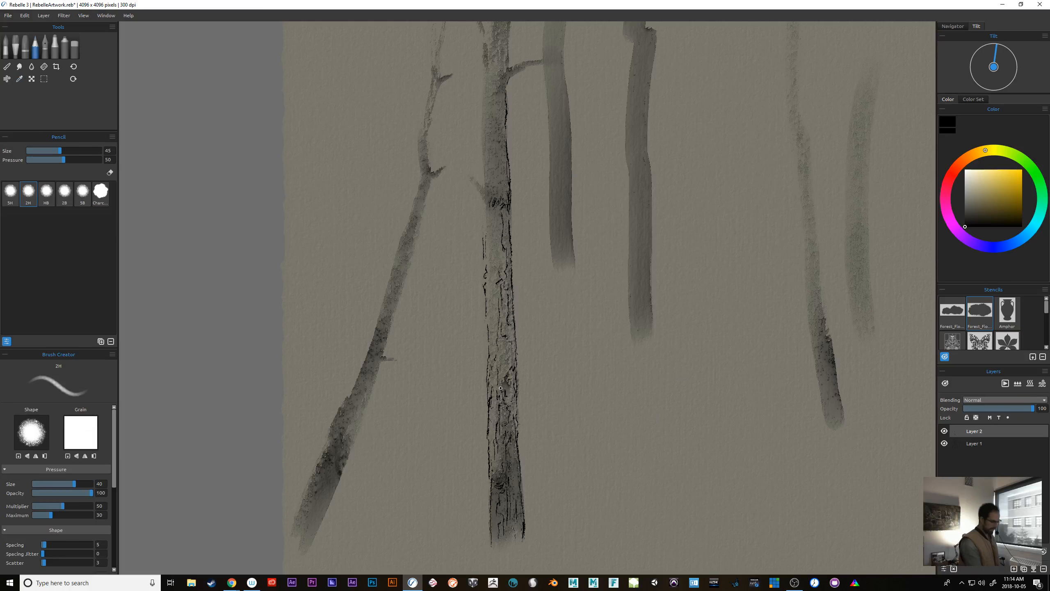
key("ctrl+plus")
key("ctrl+plus")
left_click_drag(537, 328, 596, 315)
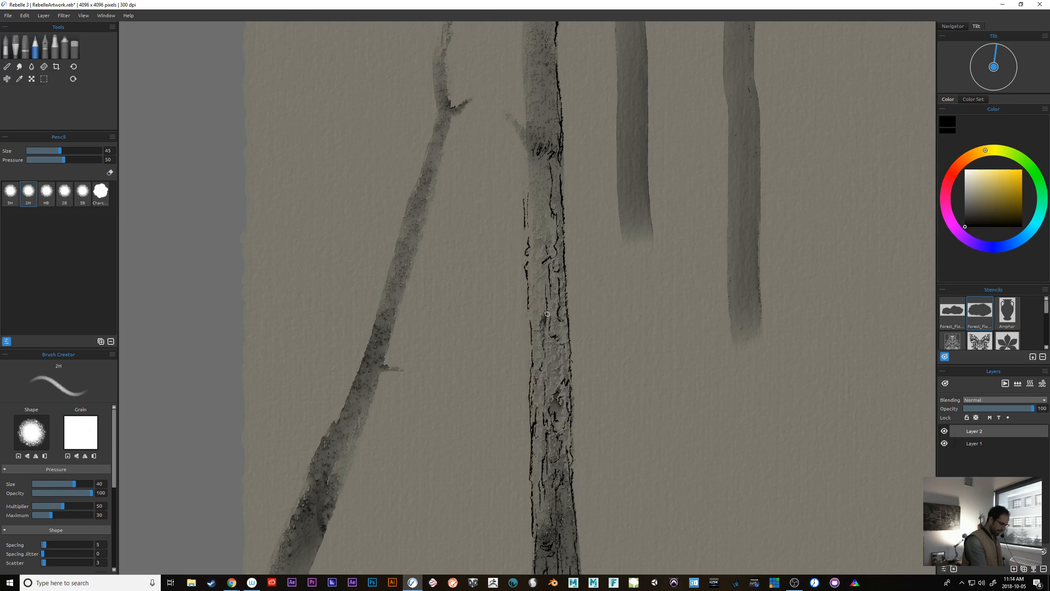
left_click_drag(550, 258, 545, 240)
Switch to the Watercolor Filbert brush at size 25 and shade the bark below the knot on the main trunk.
left_click(20, 50)
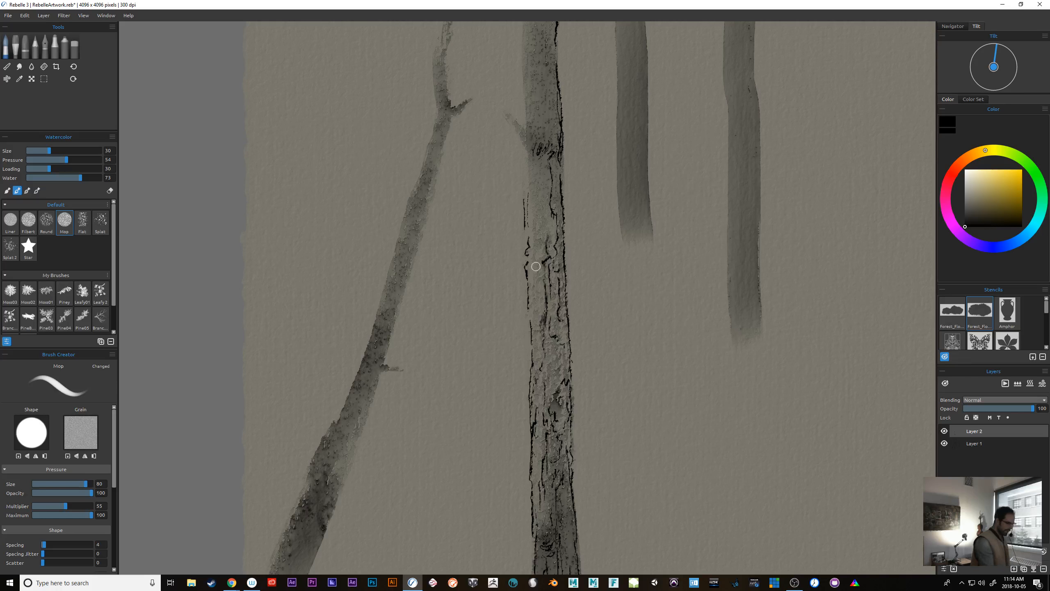
key("[")
left_click(31, 222)
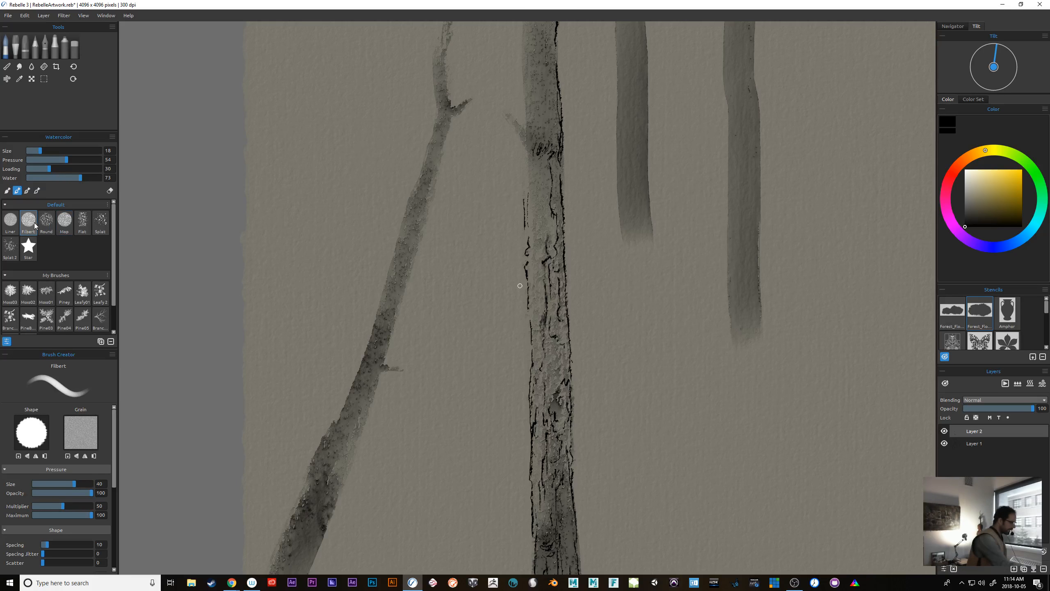
key("]")
left_click_drag(548, 252, 552, 169)
left_click_drag(550, 206, 555, 225)
Darken the cracks and right side of the main trunk's base with the Filbert brush, raising its size to 40.
left_click_drag(579, 370, 586, 242)
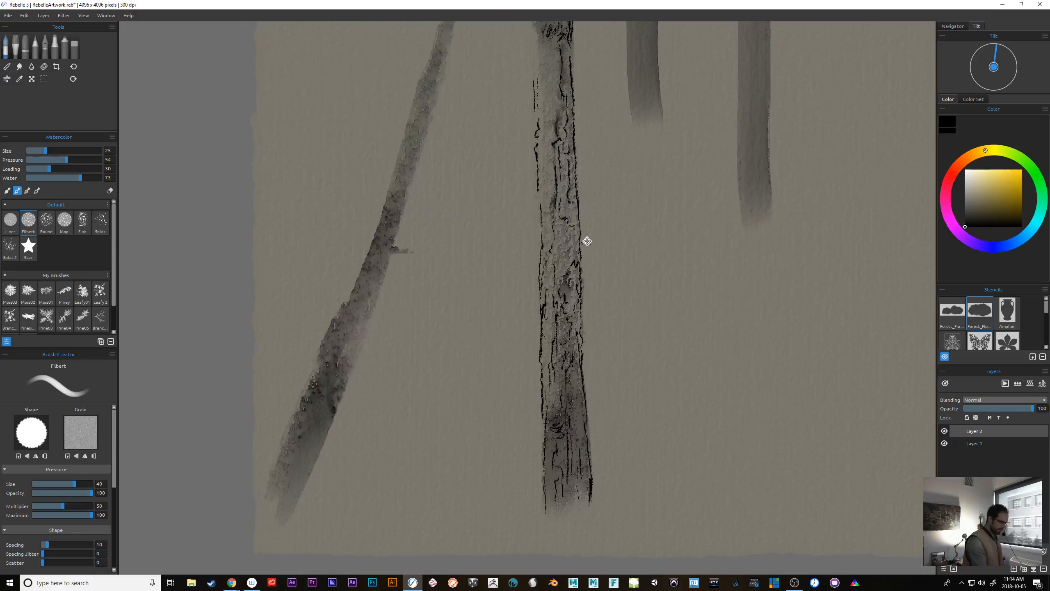
mouse_move(573, 283)
left_mouse_down()
mouse_move(569, 438)
mouse_move(574, 352)
mouse_move(576, 491)
mouse_move(585, 481)
mouse_move(583, 491)
mouse_move(567, 467)
mouse_move(559, 506)
left_mouse_up()
key("]")
key("]")
key("]")
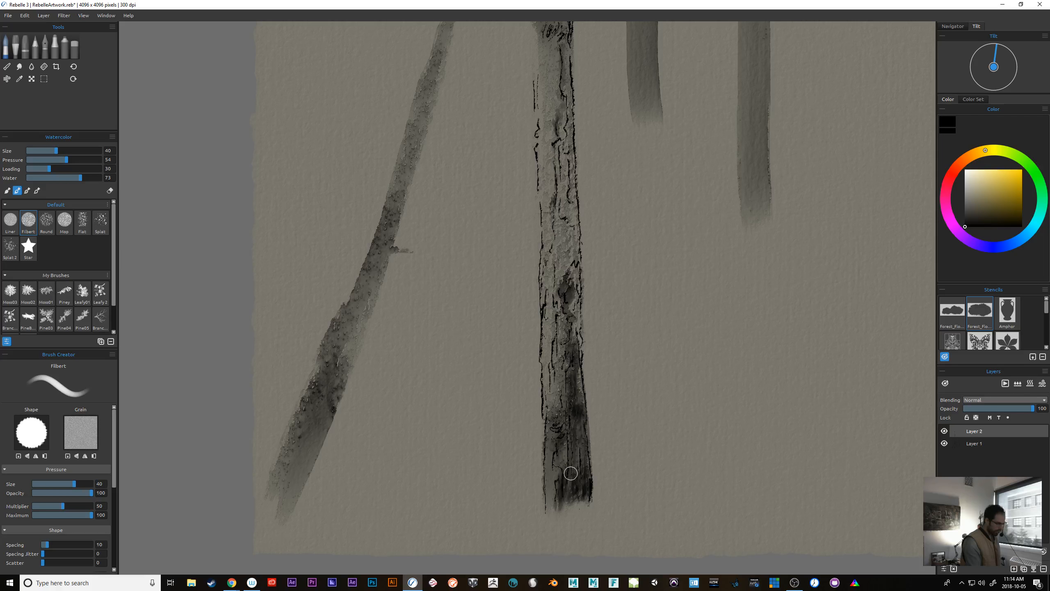
left_click_drag(677, 376, 677, 448)
key("ctrl+minus")
key("ctrl+minus")
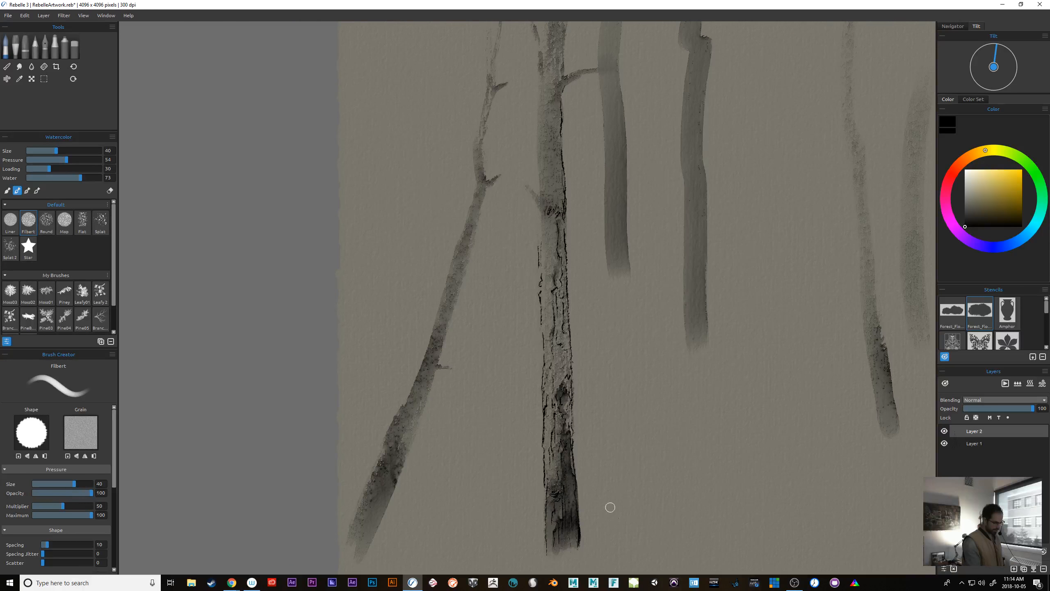
Set the Filbert brush size to 30 and shade the cracks around the main trunk's knot and the section just above it.
left_click_drag(633, 417, 624, 480)
key("bracketleft")
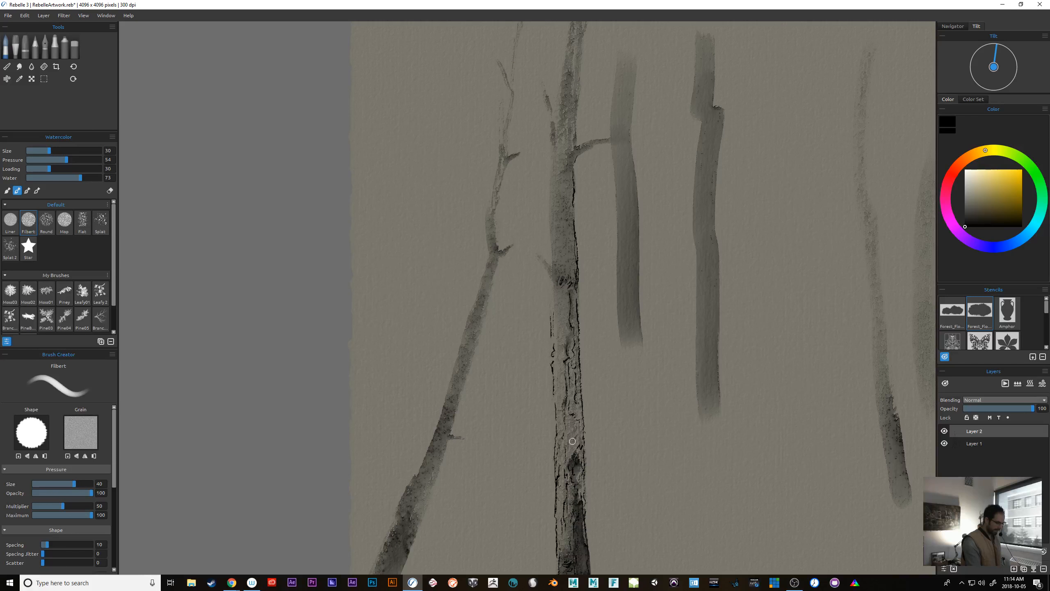
left_click_drag(569, 383, 569, 390)
left_click_drag(567, 359, 563, 359)
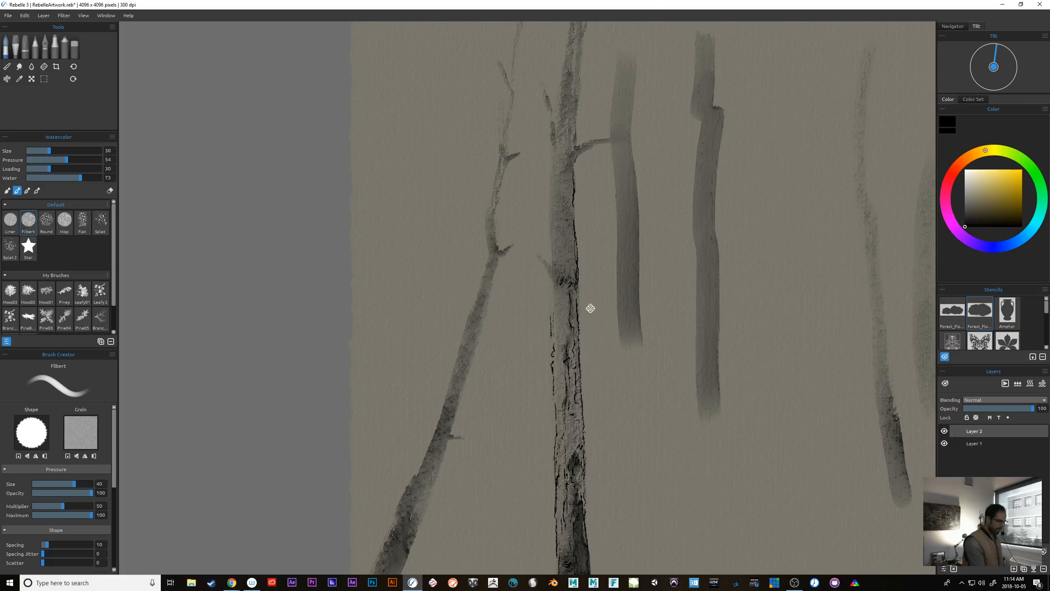
mouse_move(590, 309)
left_mouse_down()
mouse_move(587, 333)
mouse_move(560, 303)
mouse_move(566, 307)
left_mouse_up()
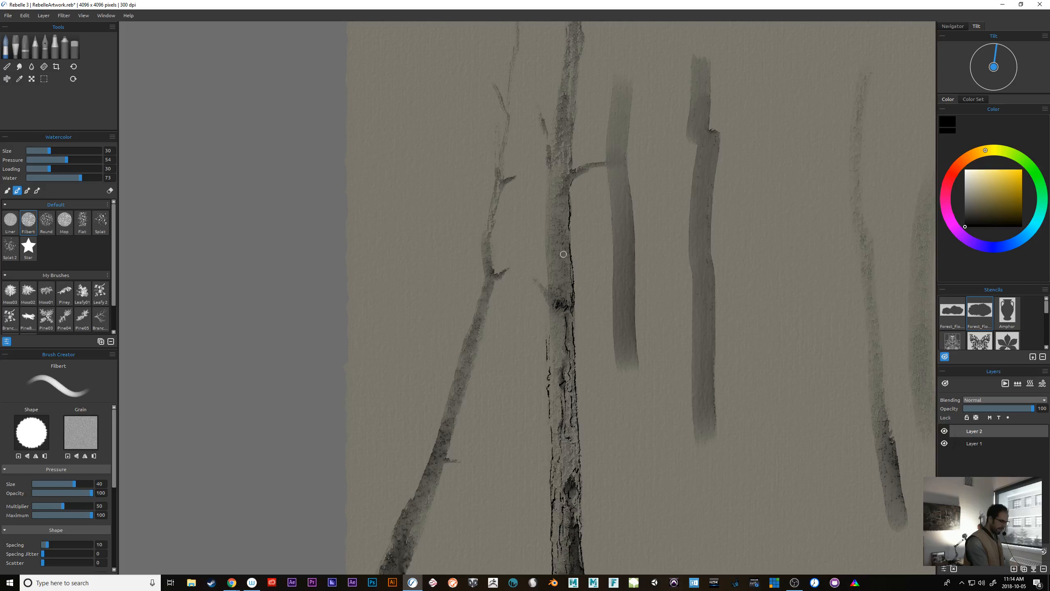
mouse_move(564, 253)
left_mouse_down()
mouse_move(568, 278)
mouse_move(561, 194)
mouse_move(591, 170)
mouse_move(564, 203)
mouse_move(564, 259)
left_mouse_up()
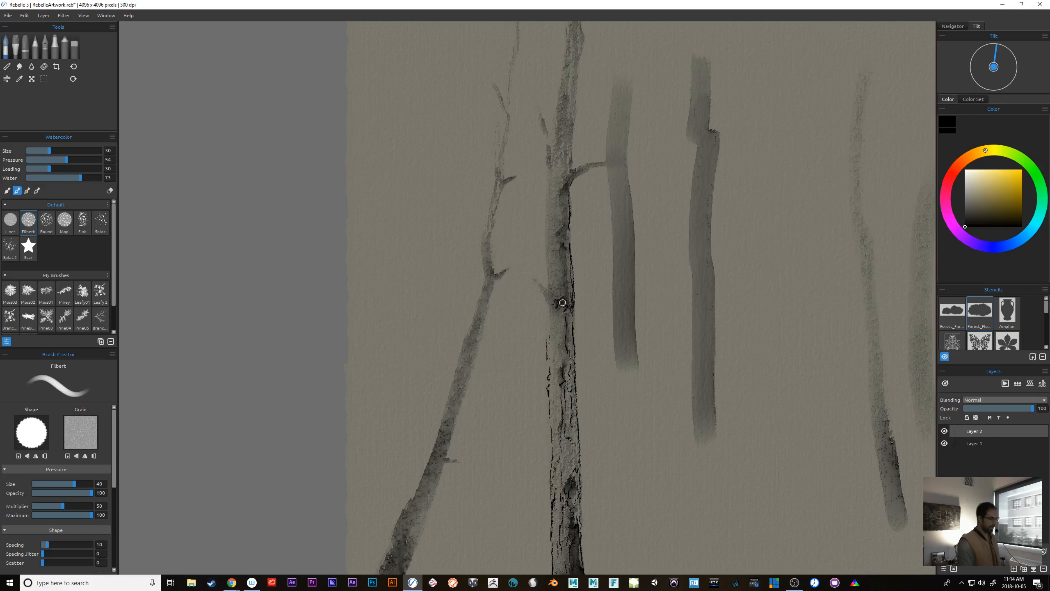
Paint dark knots and shadow patches along the main trunk's upper part with the Filbert brush.
left_click_drag(637, 428, 648, 565)
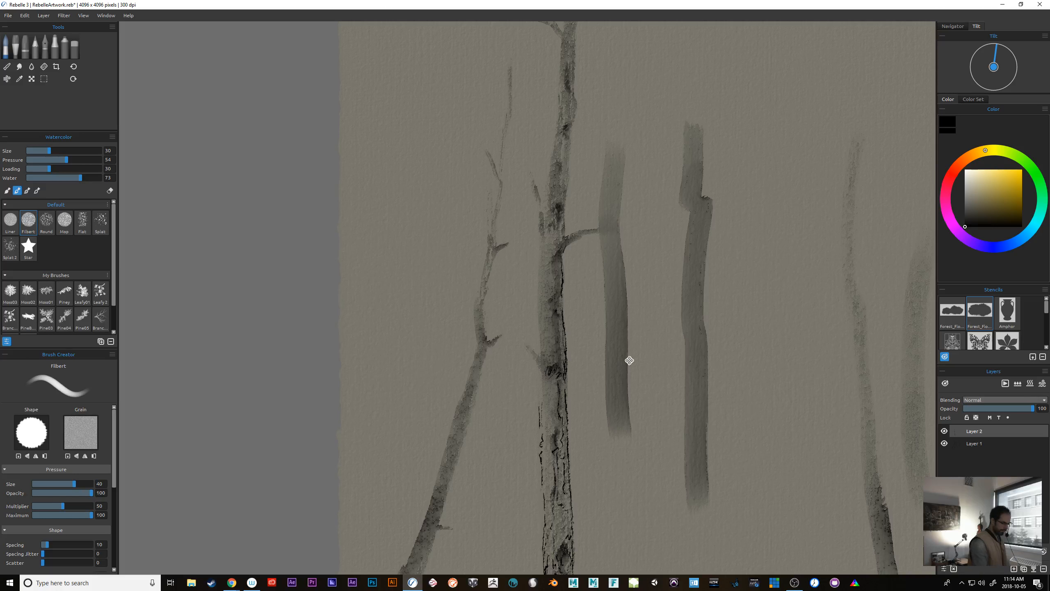
left_click_drag(629, 360, 611, 437)
mouse_move(544, 116)
left_mouse_down()
mouse_move(546, 125)
mouse_move(540, 103)
left_mouse_up()
left_click_drag(579, 131, 577, 218)
left_click_drag(554, 167, 562, 116)
Darken the bases of the two left branch stubs on the main trunk with the Filbert brush.
left_click_drag(600, 418, 633, 282)
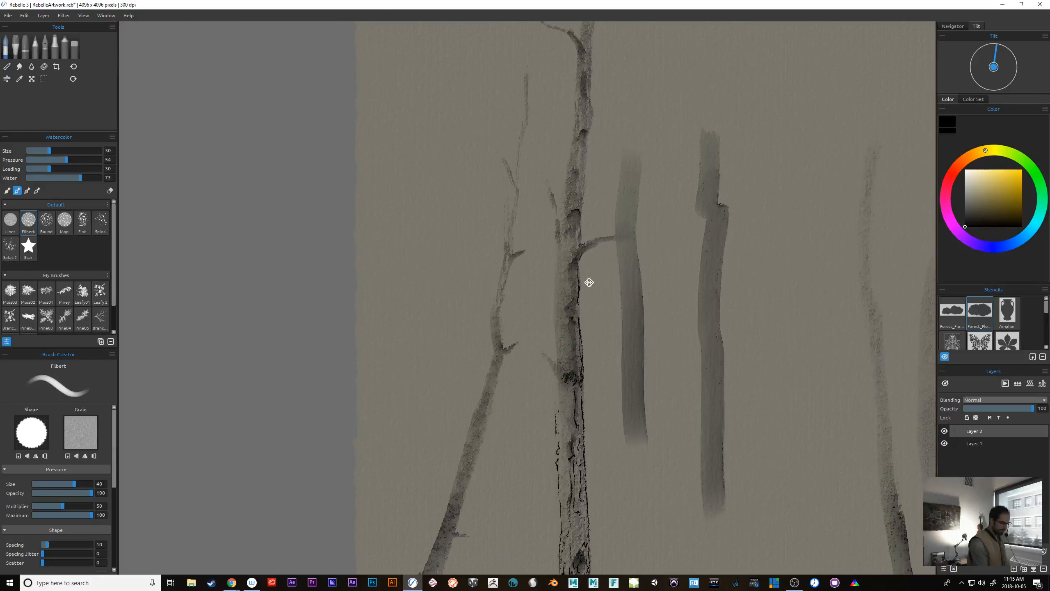
left_click_drag(561, 236, 558, 233)
left_click_drag(662, 372, 661, 295)
left_click_drag(554, 290, 563, 316)
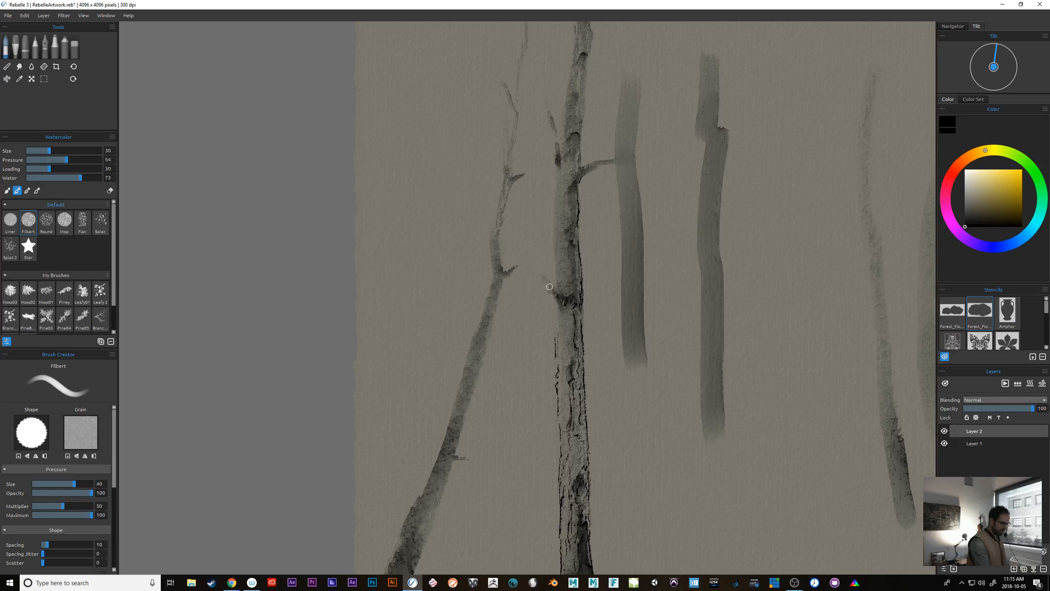
scroll(669, 310, "down", 3)
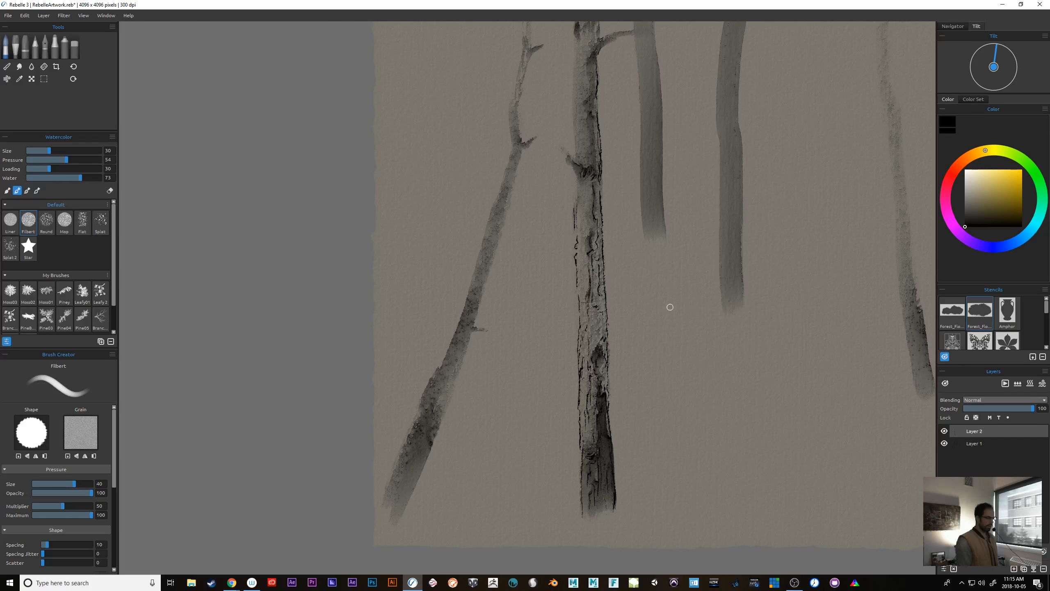
Fast-dry the wet paint and add a new layer above Layer 2.
left_click_drag(663, 372, 662, 437)
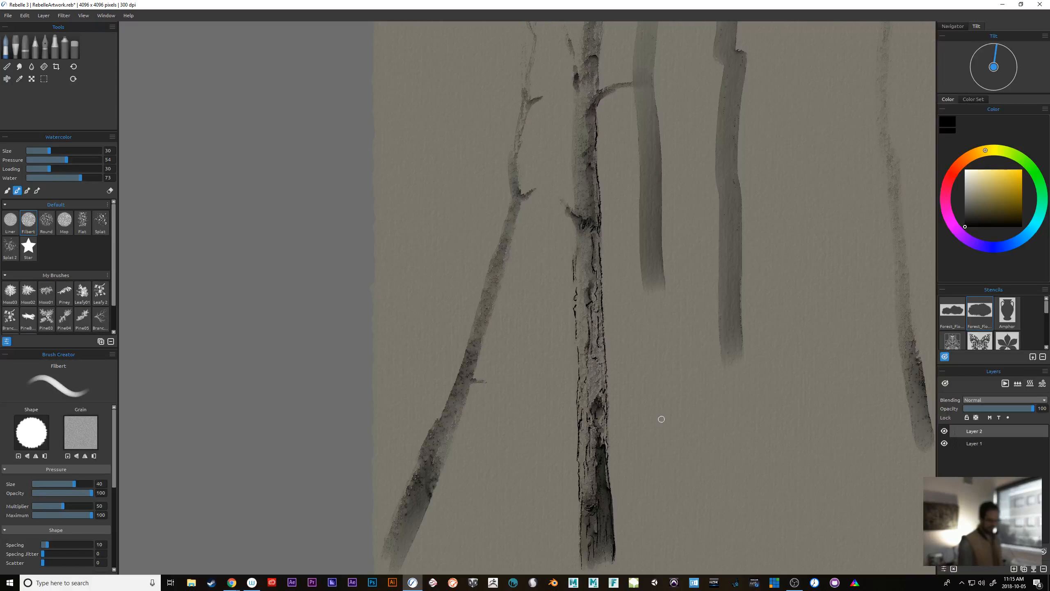
key("f")
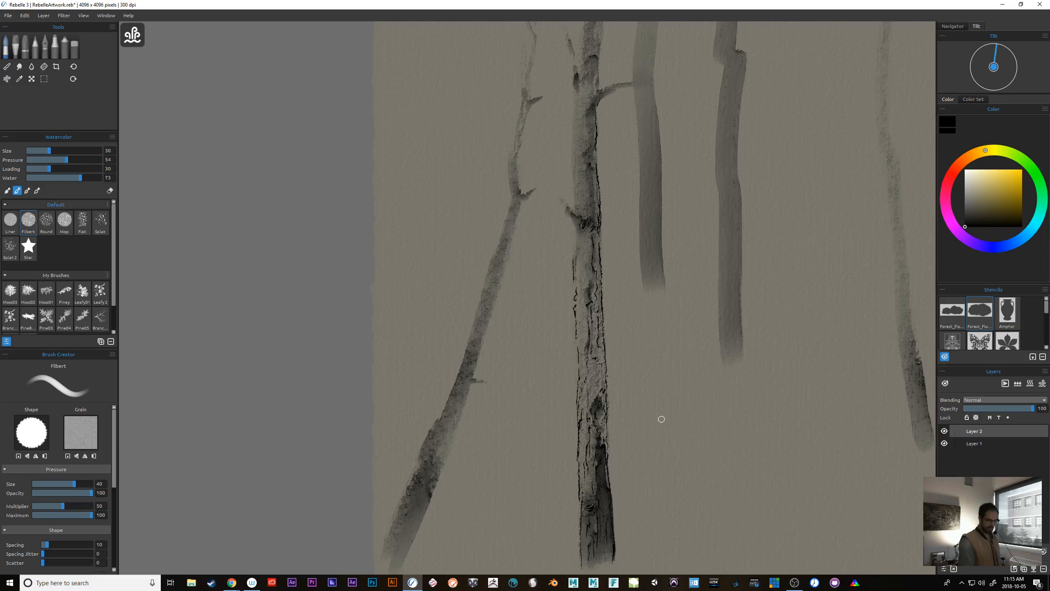
left_click(1015, 570)
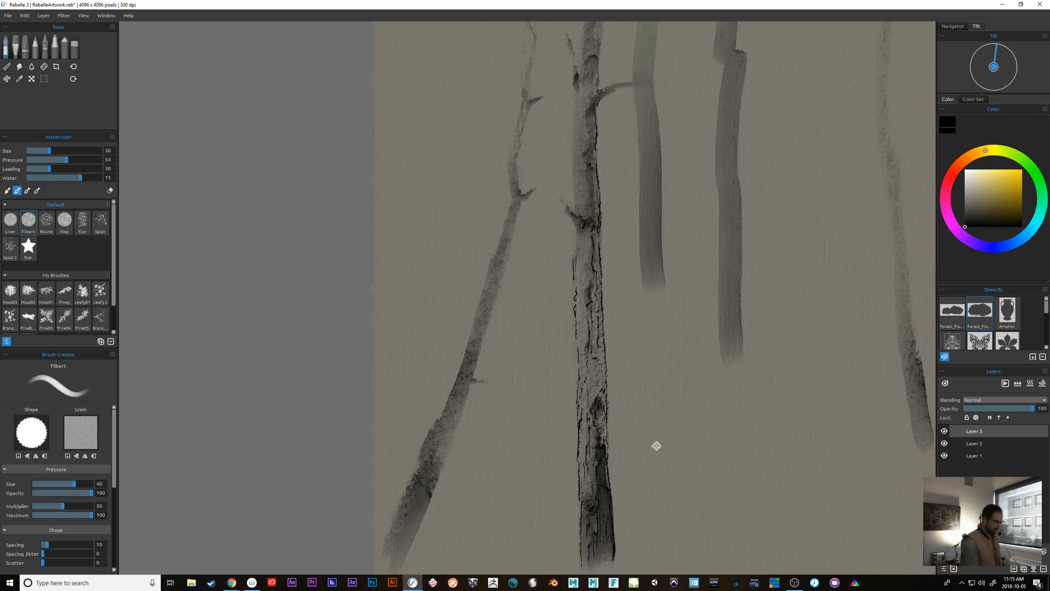
Set the Filbert brush size to 45 and paint a dark shadow wash along the main trunk from its base to its top.
left_click_drag(657, 446, 629, 371)
key("bracketright")
key("bracketright")
key("bracketright")
mouse_move(569, 483)
left_mouse_down()
mouse_move(573, 460)
mouse_move(581, 455)
mouse_move(571, 286)
left_mouse_up()
left_click_drag(617, 438, 614, 504)
mouse_move(560, 451)
left_mouse_down()
mouse_move(557, 485)
mouse_move(561, 281)
left_mouse_up()
mouse_move(568, 374)
left_mouse_down()
mouse_move(557, 217)
mouse_move(556, 281)
mouse_move(556, 240)
mouse_move(605, 335)
left_mouse_up()
mouse_move(563, 304)
left_mouse_down()
mouse_move(559, 201)
mouse_move(570, 136)
mouse_move(574, 259)
mouse_move(555, 244)
mouse_move(555, 207)
mouse_move(575, 51)
left_mouse_up()
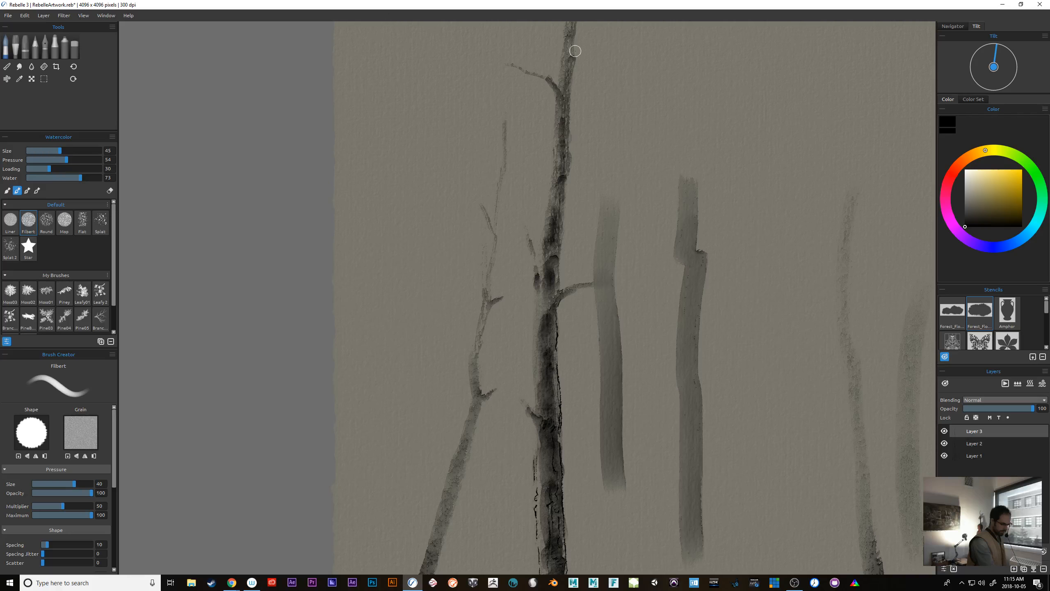
left_click_drag(688, 326, 725, 139)
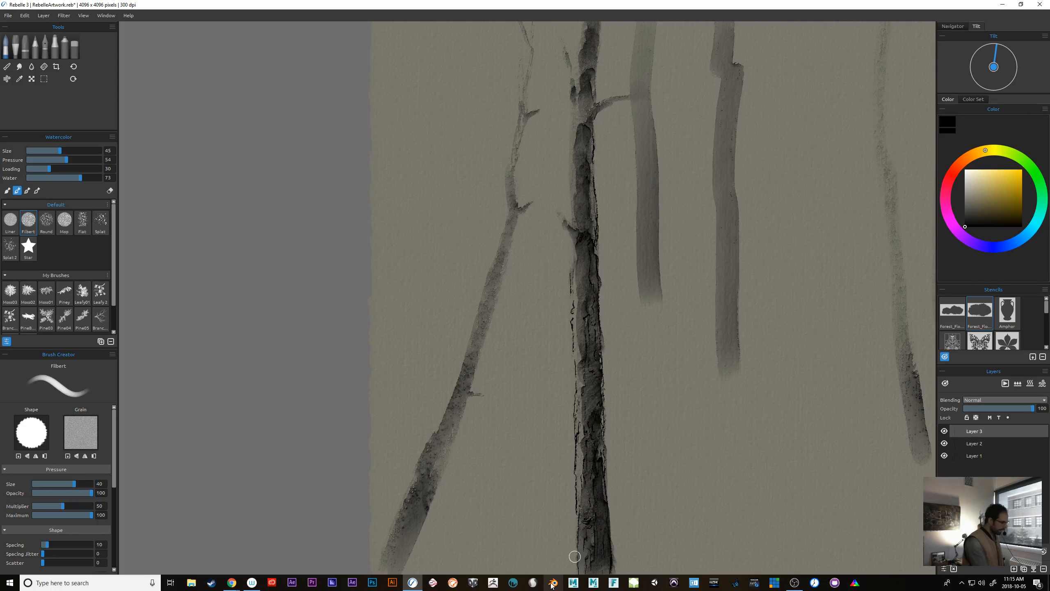
Switch to the 2H pencil with a light beige color and draw highlights along the lower main trunk's left edge.
left_click(37, 43)
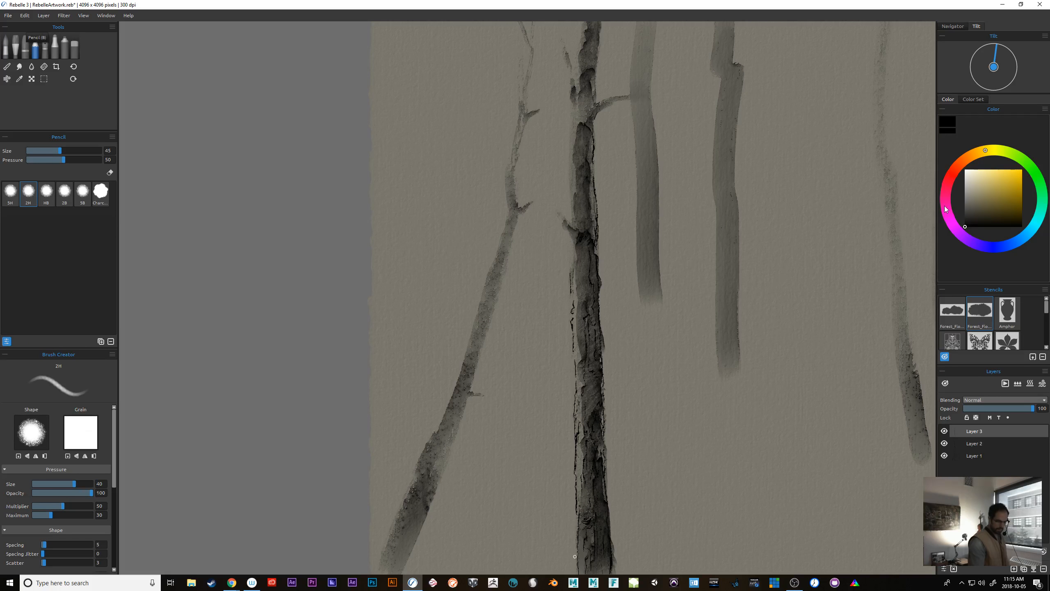
left_click(971, 199)
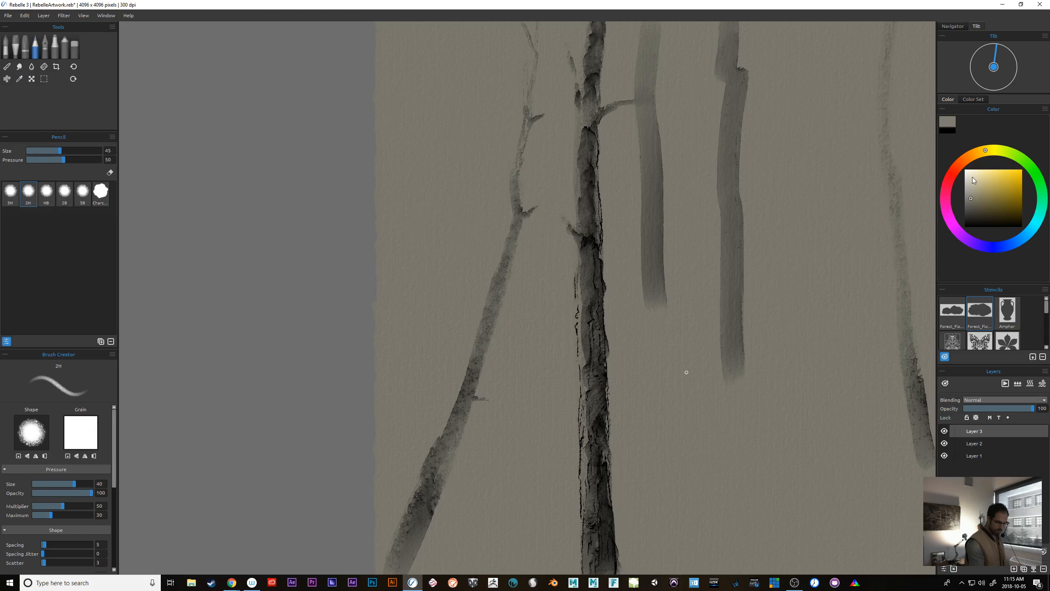
left_click_drag(974, 179, 976, 181)
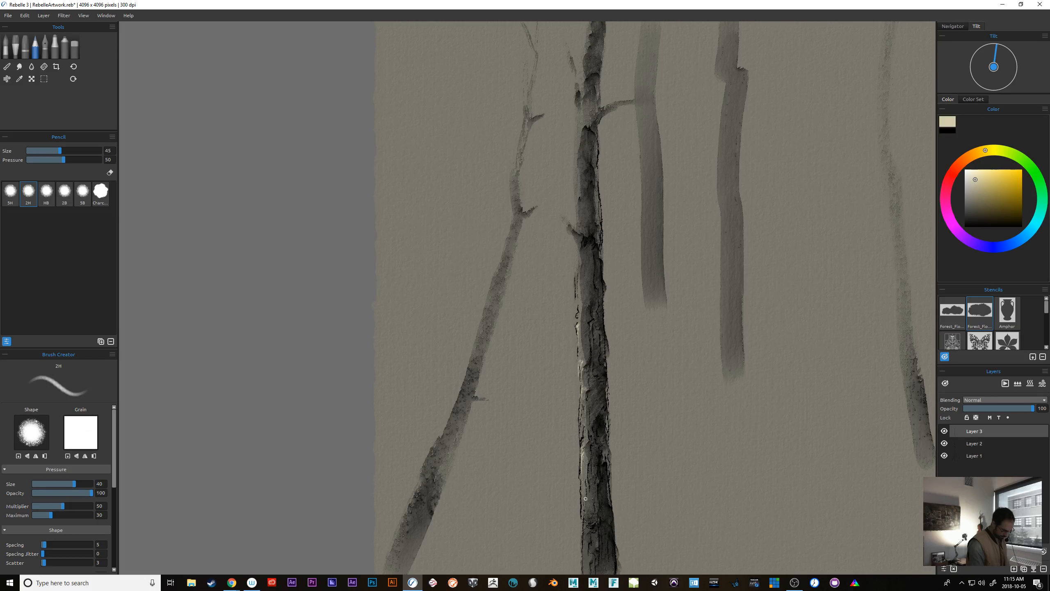
left_click_drag(602, 484, 604, 461)
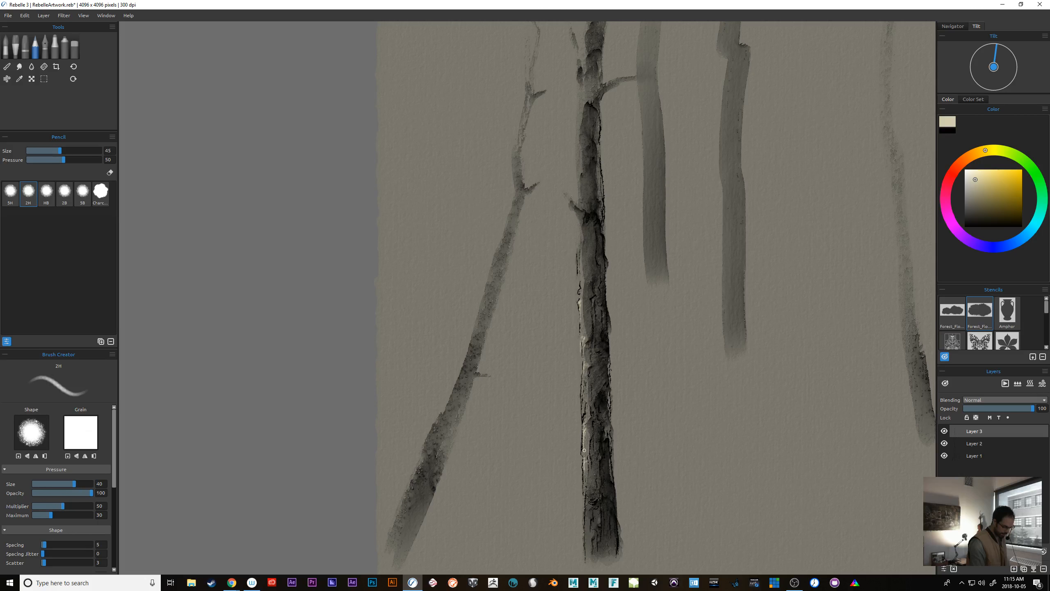
Add light beige pencil highlights to the lower left branch stub and up the main trunk's left edge.
scroll(584, 455, "up", 4)
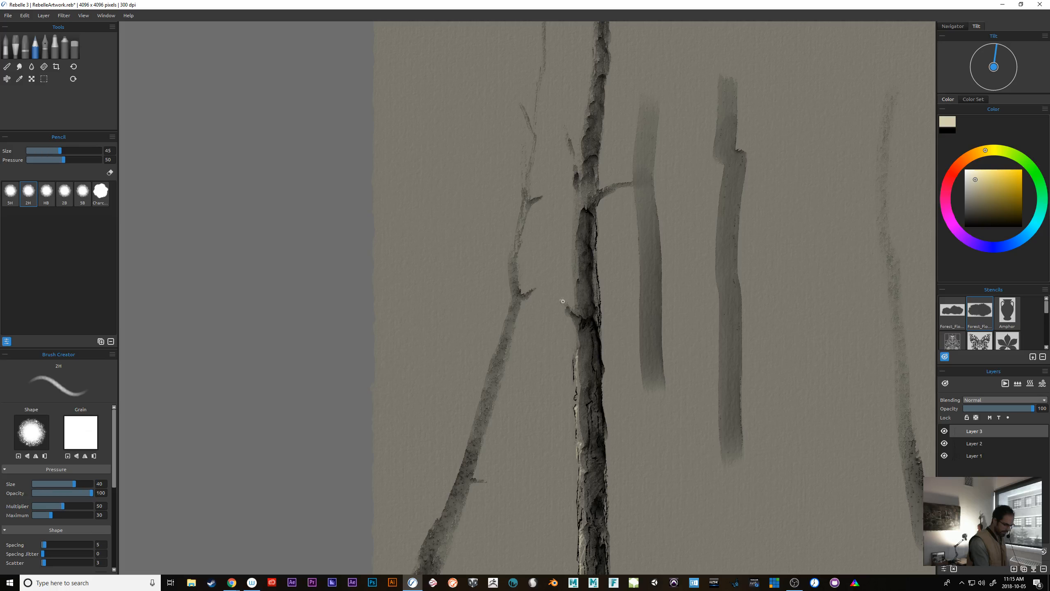
scroll(691, 438, "up", 1)
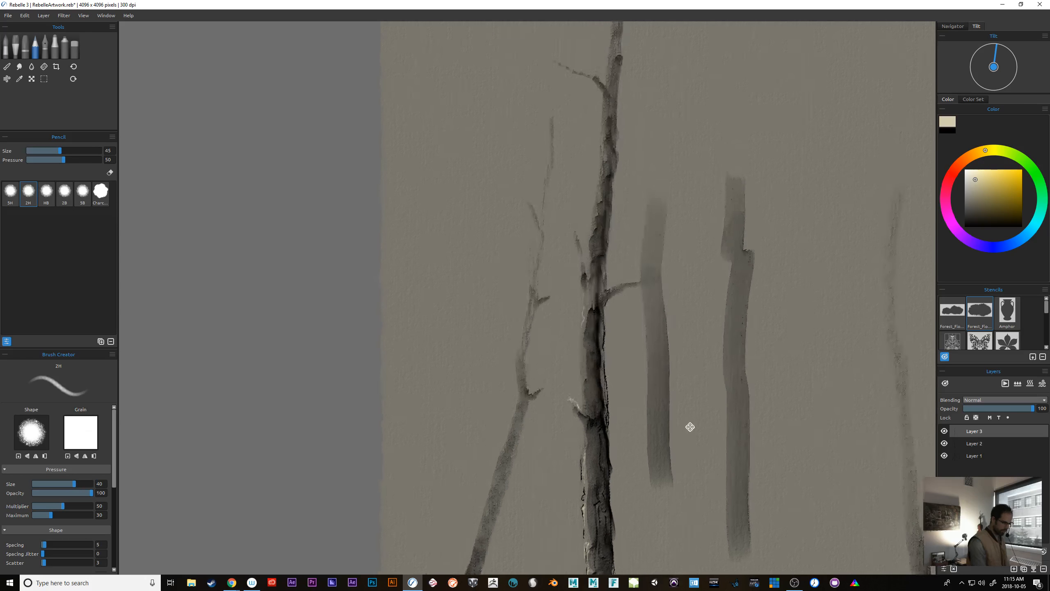
scroll(689, 425, "up", 3)
scroll(690, 418, "up", 3)
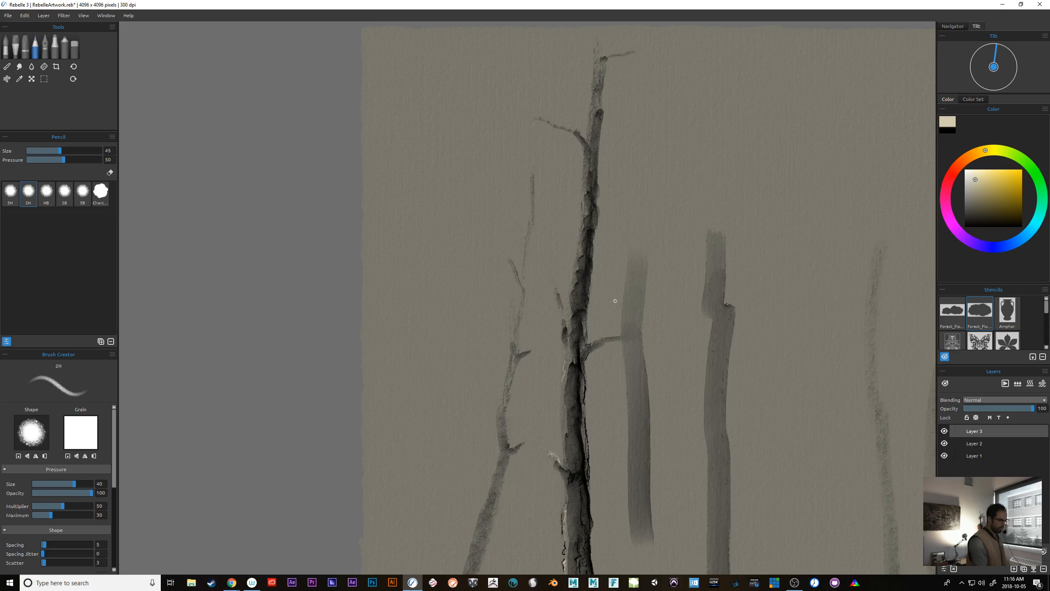
Highlight the upper left twig, the right branch and the trunk's left edge between the branches with the beige pencil.
left_click_drag(719, 437, 722, 377)
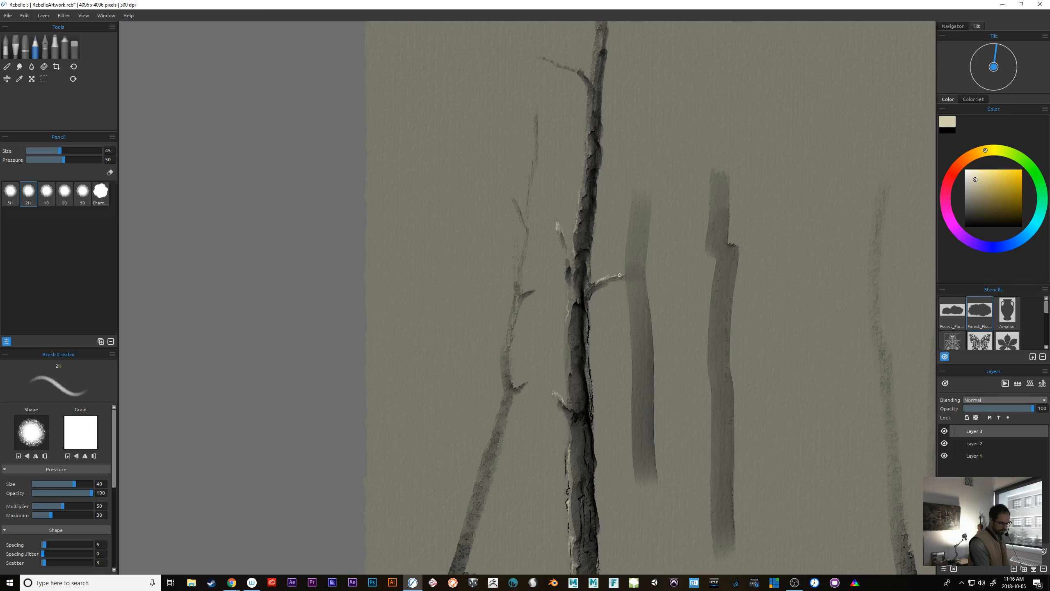
left_click_drag(747, 401, 749, 229)
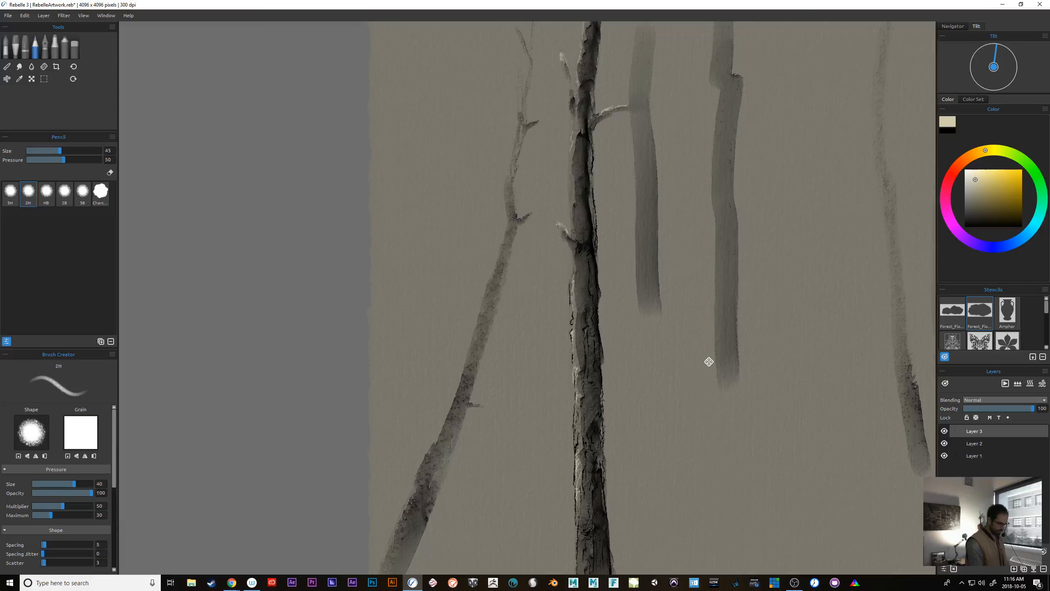
left_click_drag(690, 412, 699, 372)
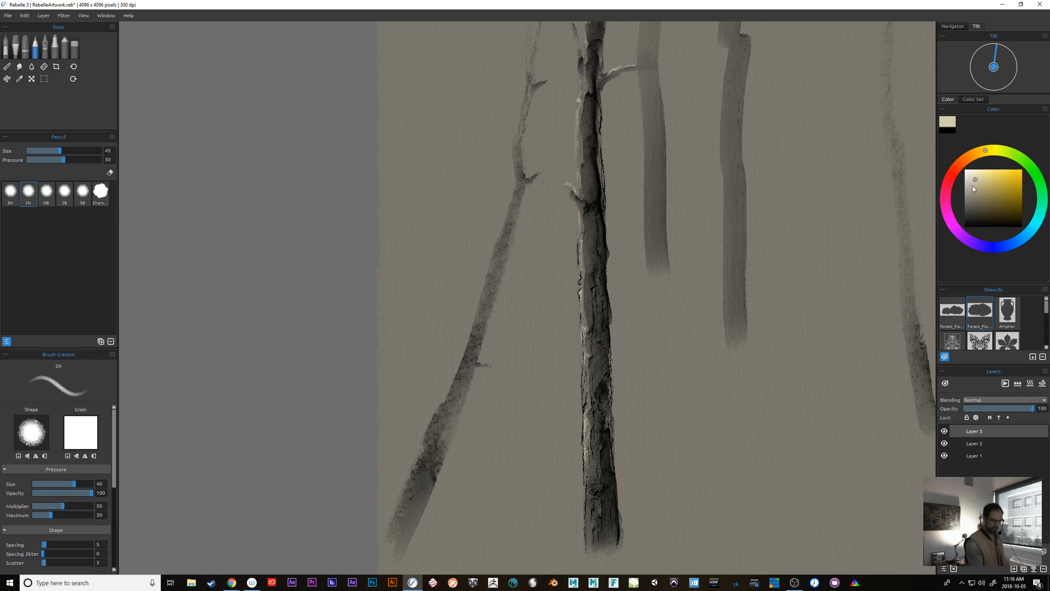
Shift the 2H pencil to a slightly duller beige and add highlights along the main trunk's left edge and lower bark ridges.
left_click_drag(972, 186, 975, 183)
left_click_drag(728, 310, 728, 419)
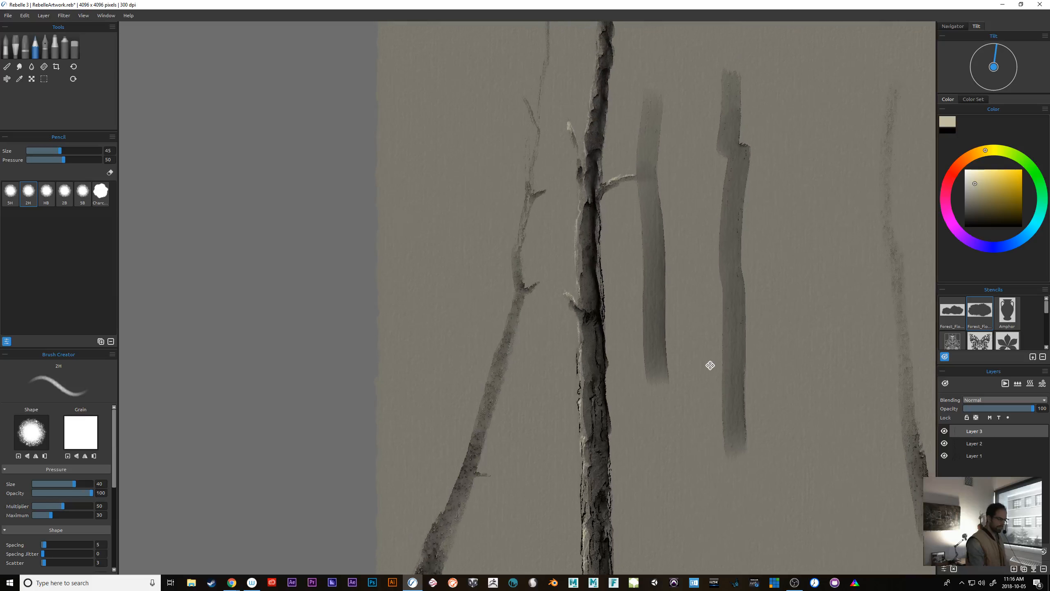
left_click_drag(666, 232, 652, 348)
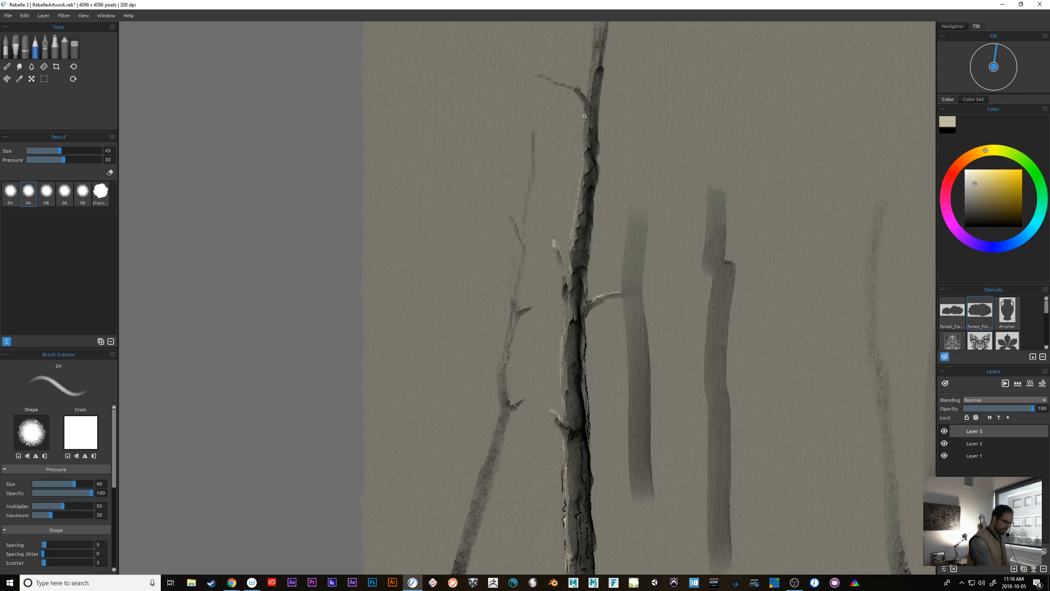
left_click_drag(699, 445, 693, 271)
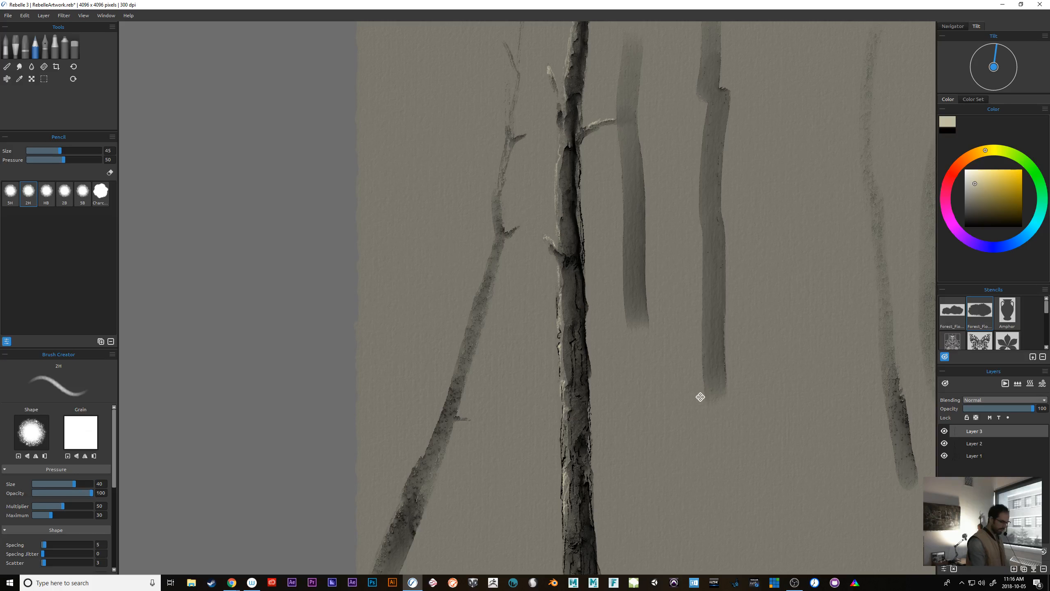
left_click_drag(699, 397, 720, 298)
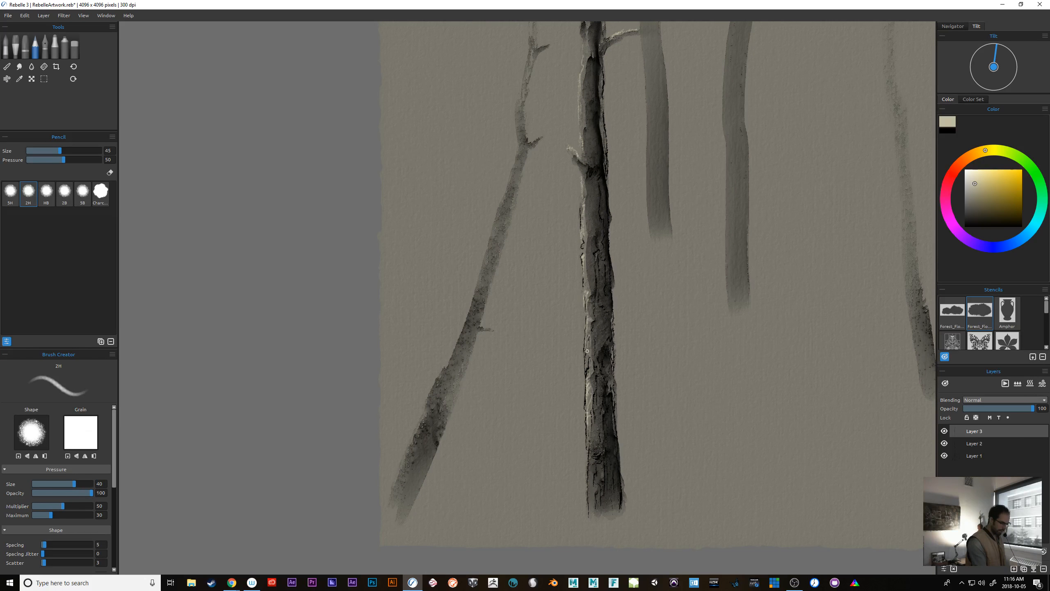
left_click_drag(739, 421, 753, 378)
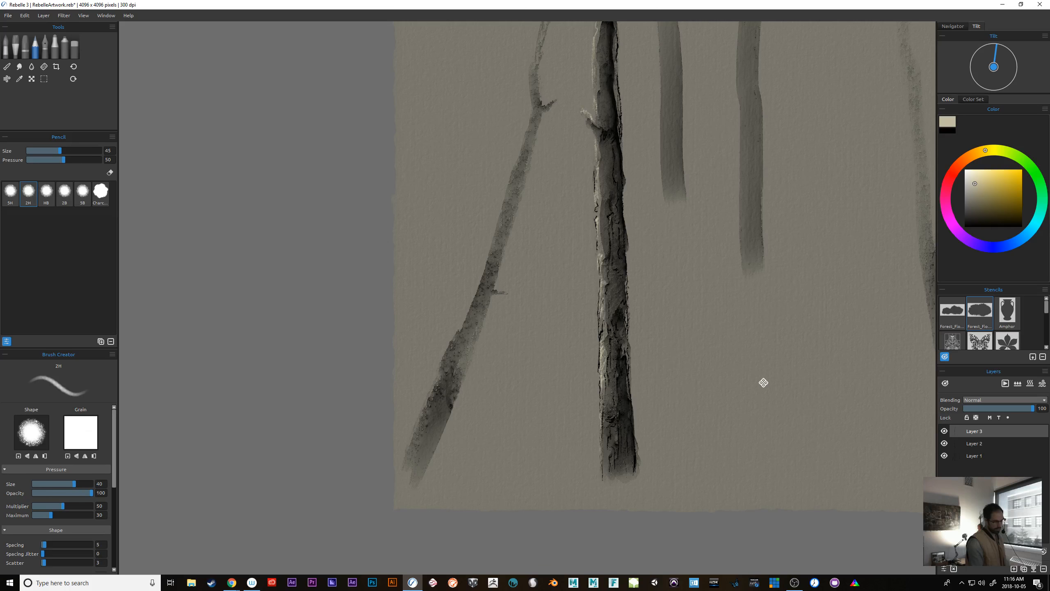
Continue the beige pencil highlights up the main trunk to its tip and extend the upper left branch with thin twigs.
left_click_drag(770, 336, 747, 495)
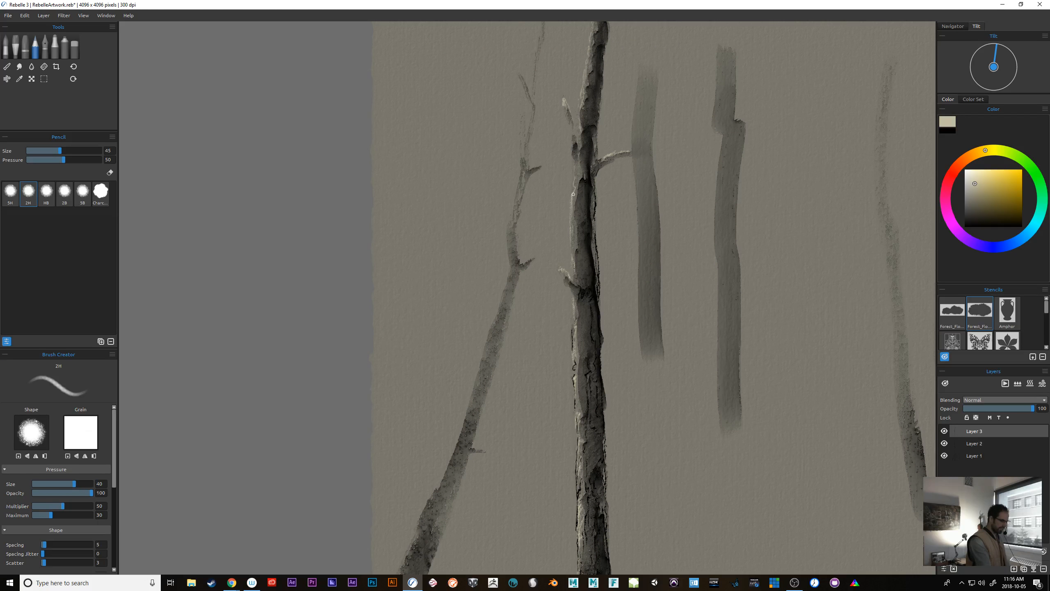
left_click_drag(691, 313, 700, 437)
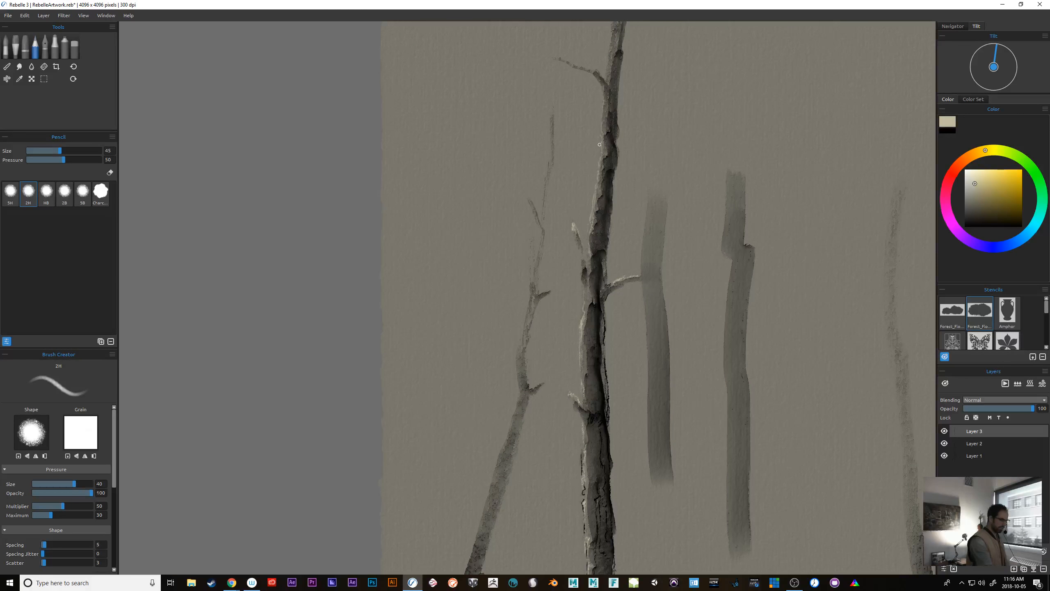
left_click_drag(636, 105, 634, 156)
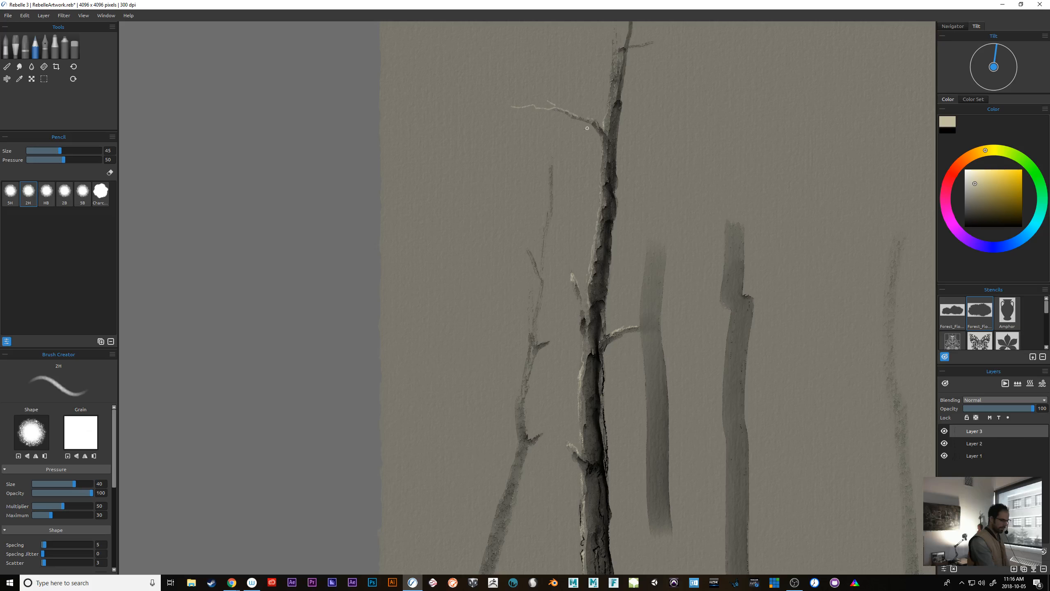
left_click_drag(695, 236, 668, 347)
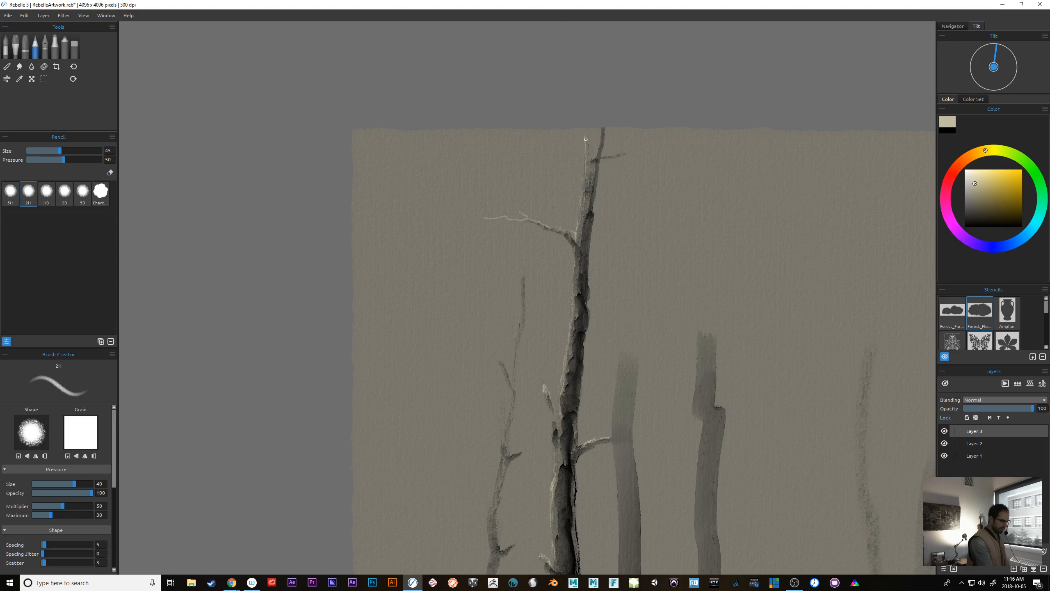
left_click_drag(723, 482, 733, 375)
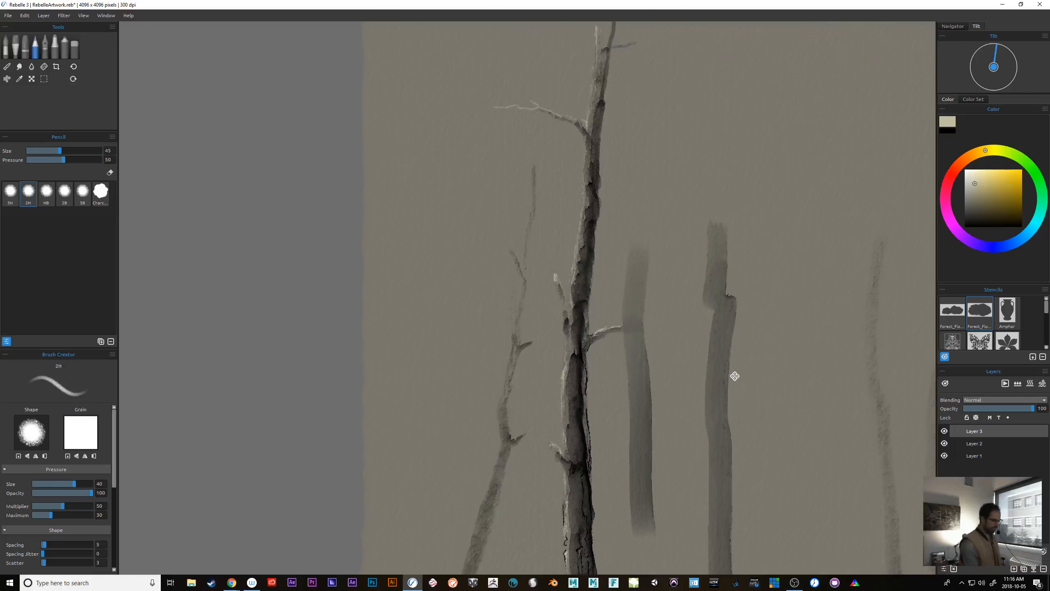
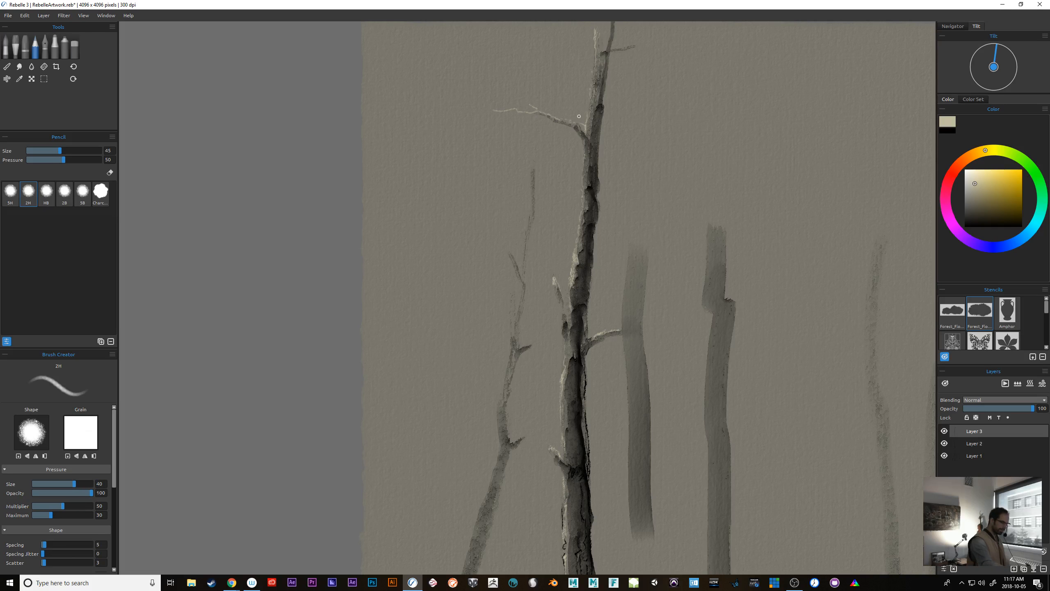
Set the Round Medium eraser size to 40 and clean up the highlights along the upper trunk's left edge.
key("e")
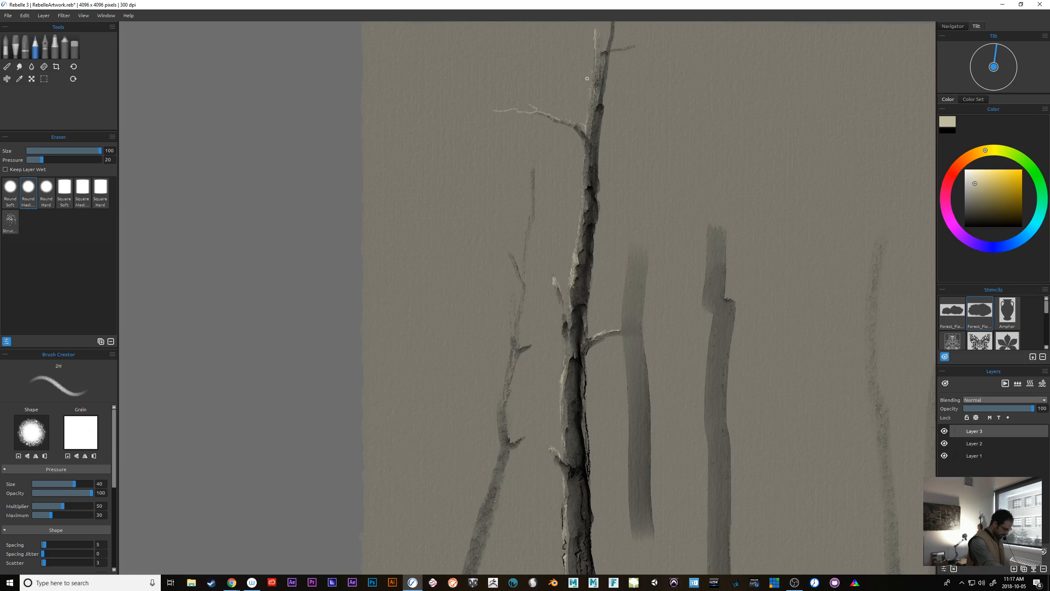
key("bracketleft")
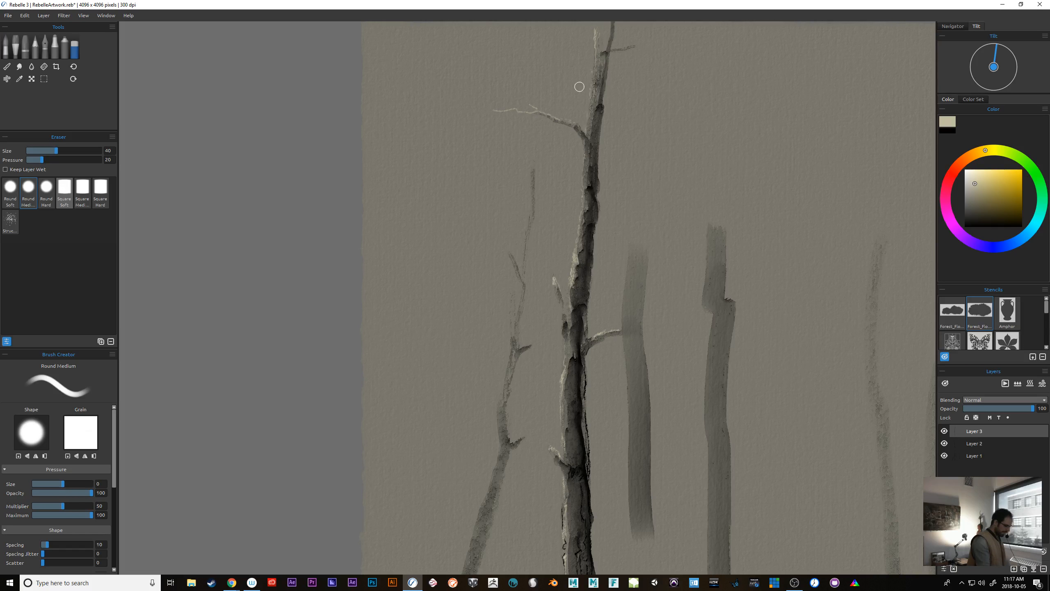
key("e")
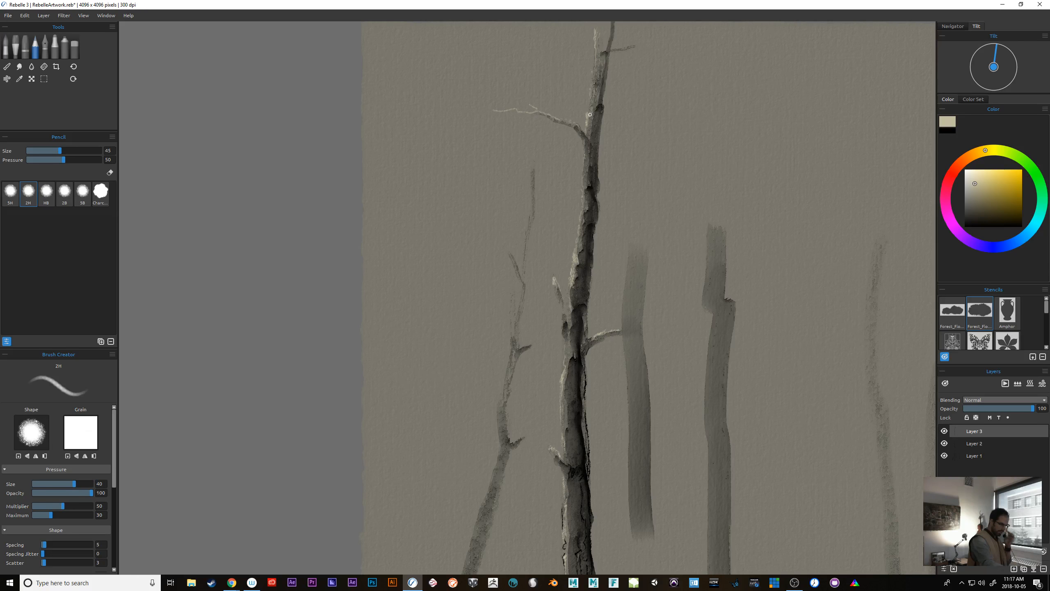
Add beige pencil highlights to the trunk around the middle branches and extend the right branch with a thin forked twig.
left_click_drag(703, 511, 726, 484)
mouse_move(685, 538)
left_mouse_down()
mouse_move(736, 329)
mouse_move(723, 453)
left_mouse_up()
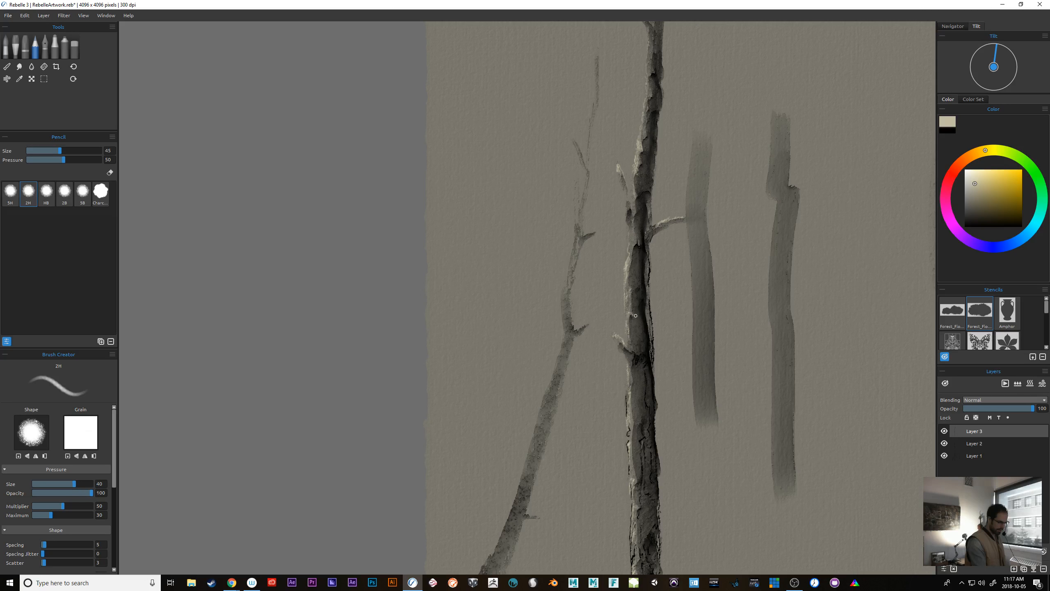
left_click_drag(713, 322, 695, 358)
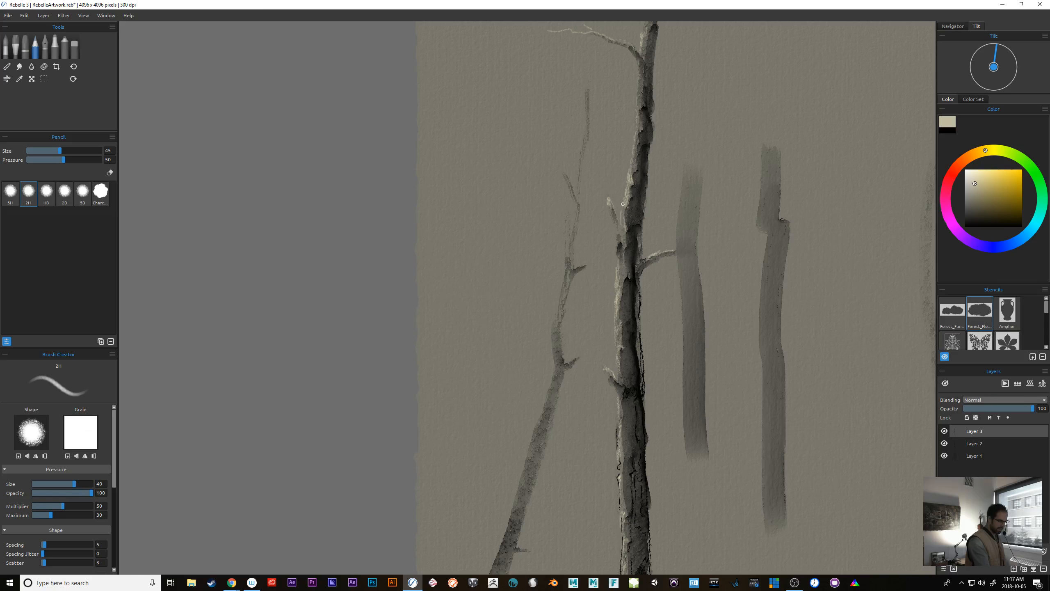
mouse_move(718, 214)
left_mouse_down()
mouse_move(713, 337)
mouse_move(695, 117)
left_mouse_up()
left_click_drag(713, 298, 711, 291)
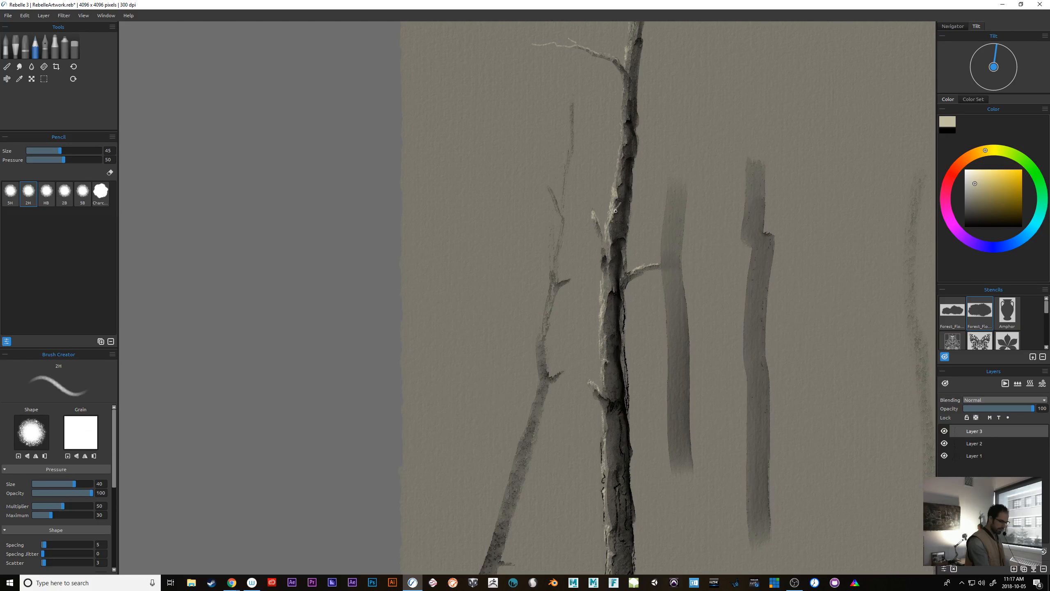
left_click_drag(758, 459, 775, 351)
left_click_drag(745, 490, 746, 539)
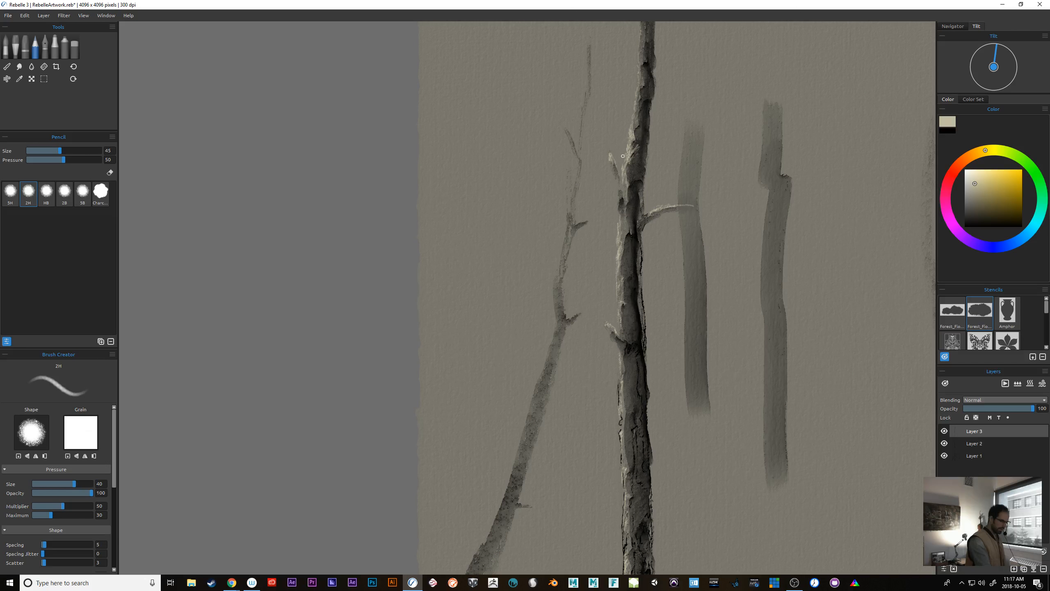
left_click_drag(700, 392, 675, 390)
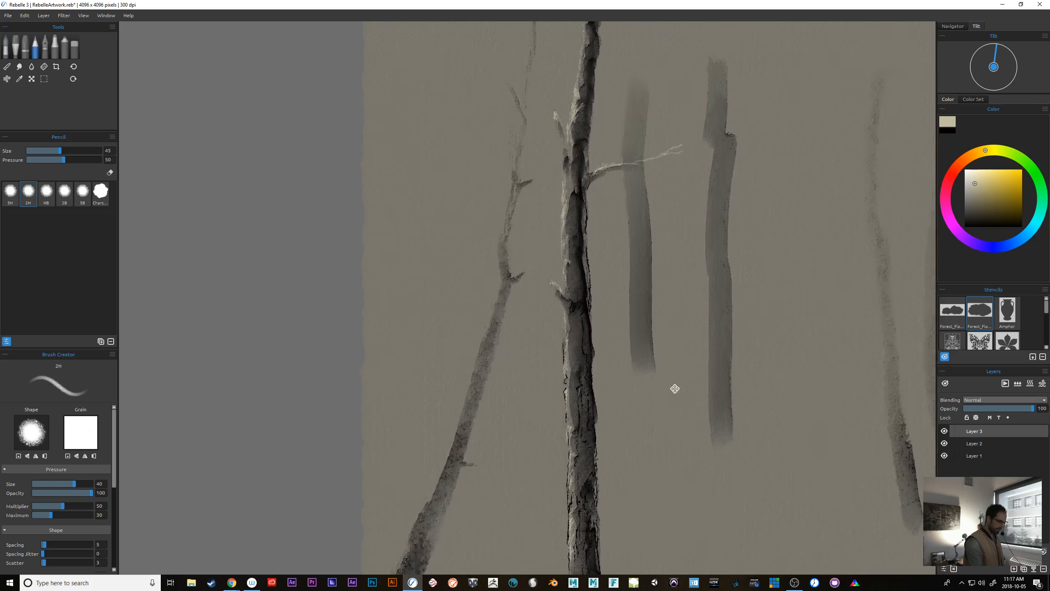
Check the highlights on Layer 3 and soften them along the trunk's left edge with the size 40 eraser.
left_click(944, 432)
left_click_drag(678, 427, 722, 389)
key("e")
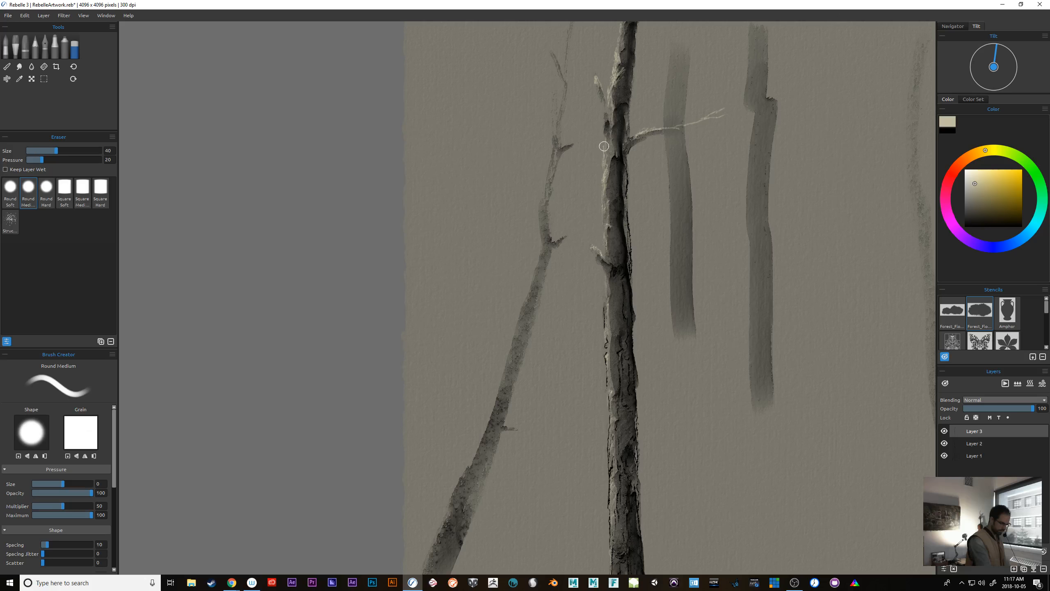
left_click_drag(685, 168, 692, 308)
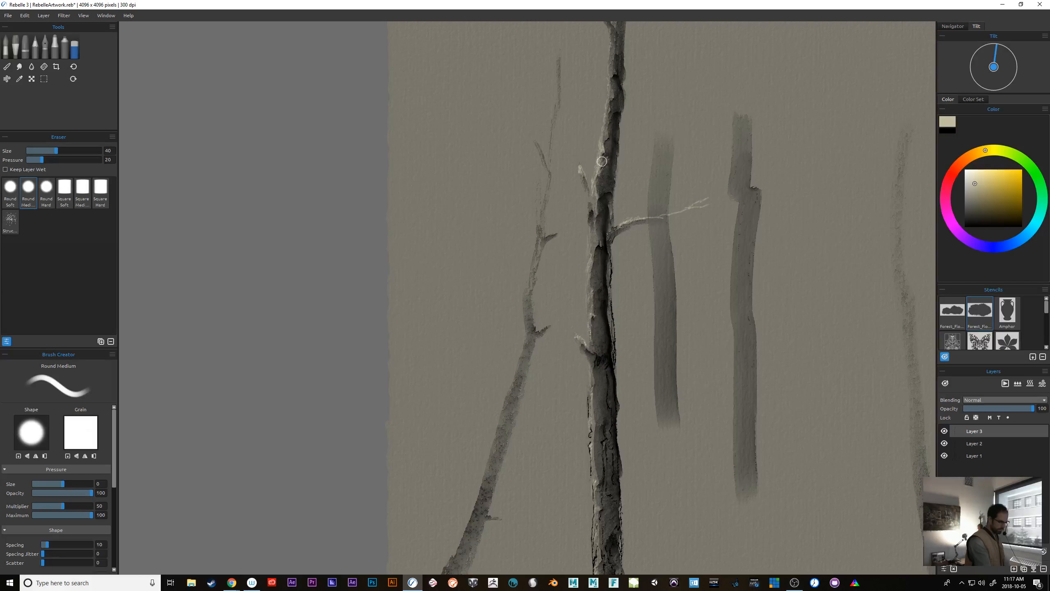
mouse_move(735, 331)
left_mouse_down()
mouse_move(745, 502)
mouse_move(722, 288)
left_mouse_up()
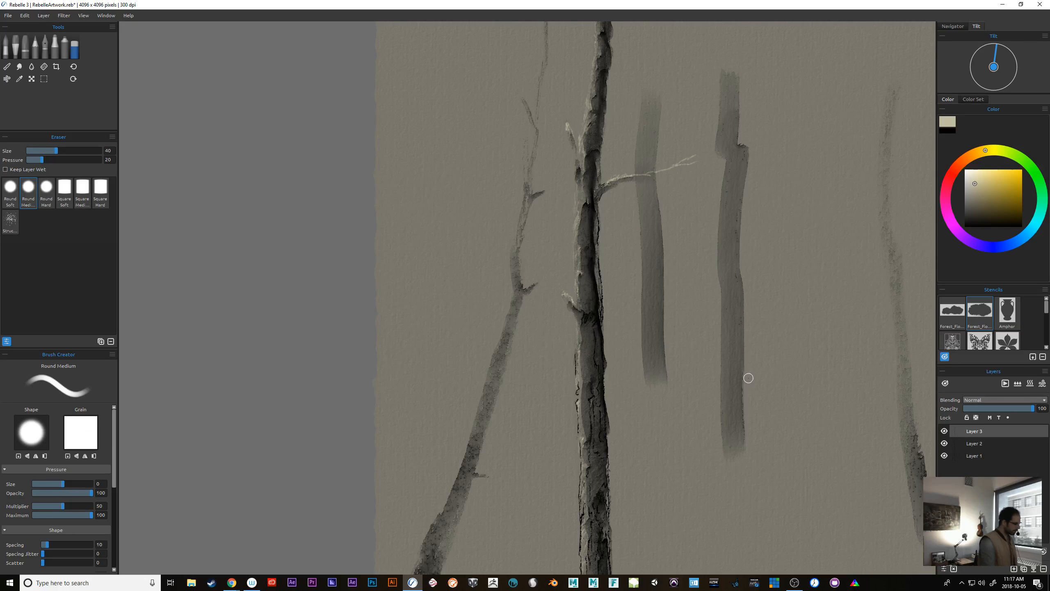
Select the Branch_Birch watercolor brush, set its size to 100 and change the paint color to black.
left_click(6, 46)
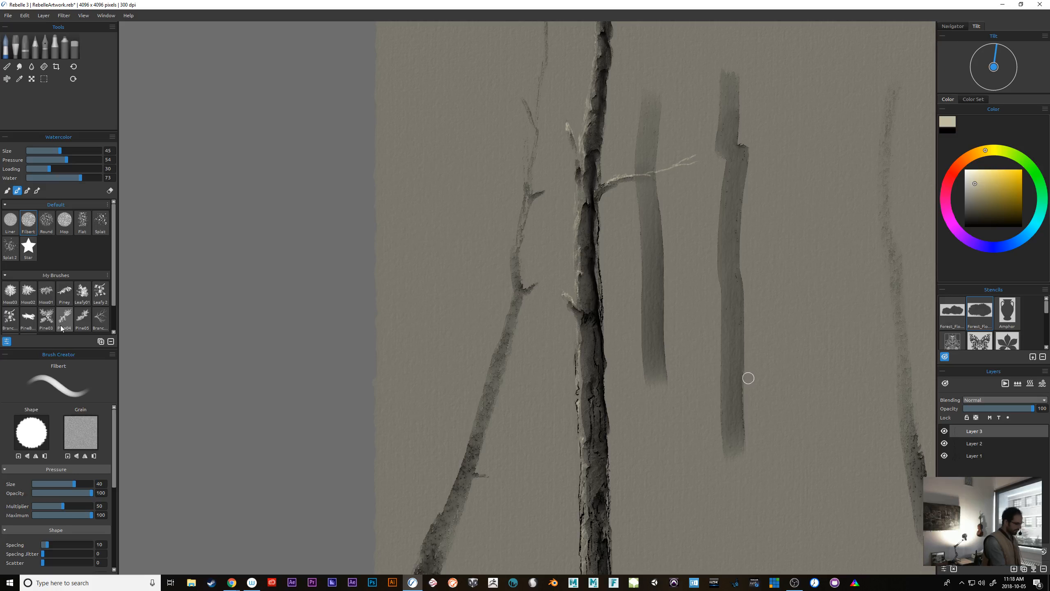
left_click(9, 317)
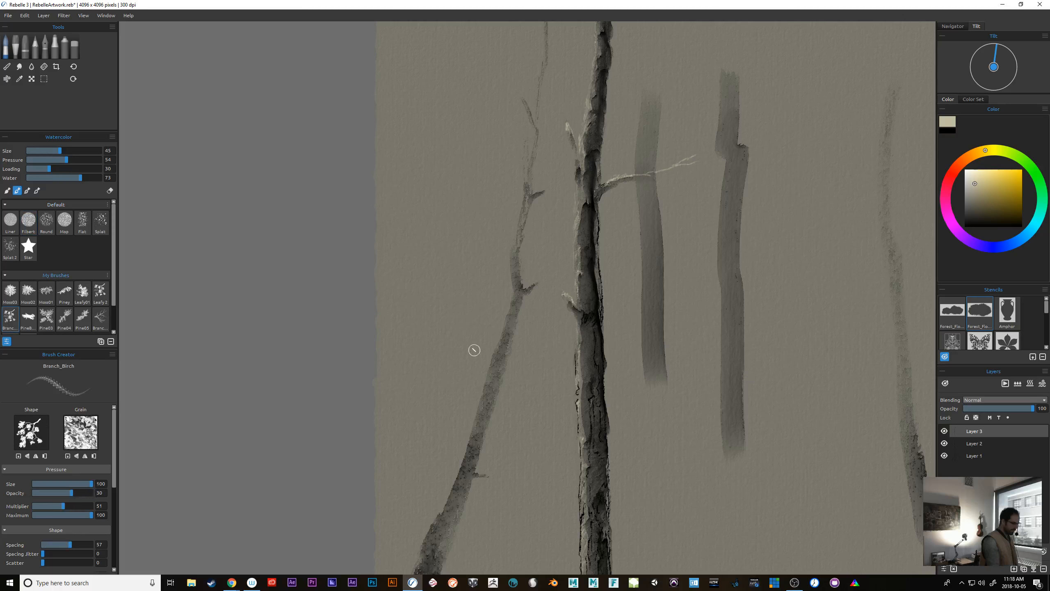
key("bracketright")
key("bracketright")
key("bracketright")
key("bracketright")
key("bracketright")
key("bracketright")
key("bracketright")
key("bracketright")
key("bracketright")
key("bracketright")
key("bracketright")
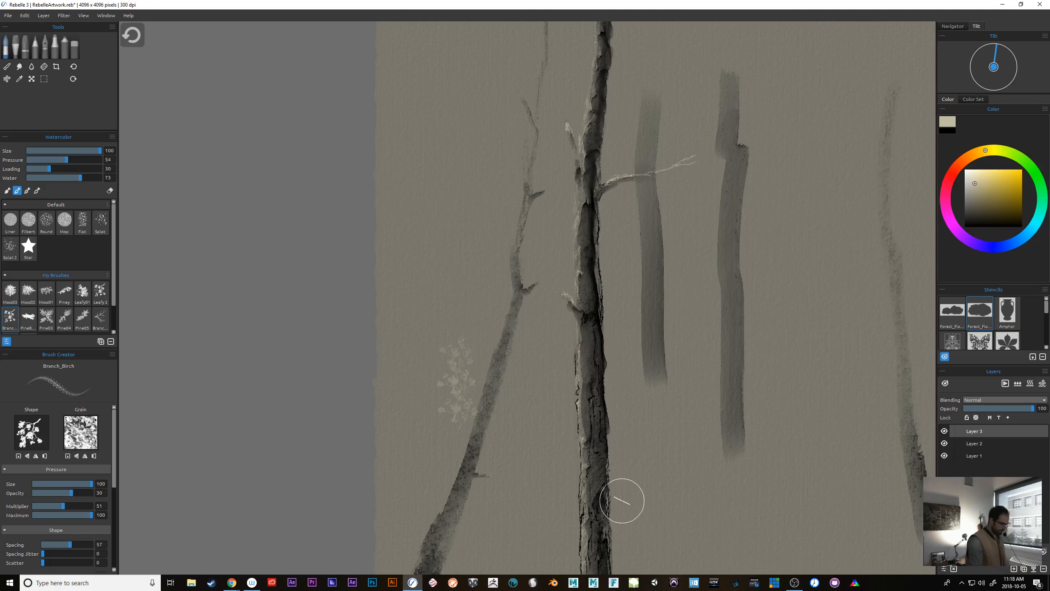
left_click_drag(967, 225, 958, 234)
Test birch foliage strokes on both sides of the leaning left trunk with the Branch_Birch brush and undo them.
left_click_drag(476, 392, 449, 296)
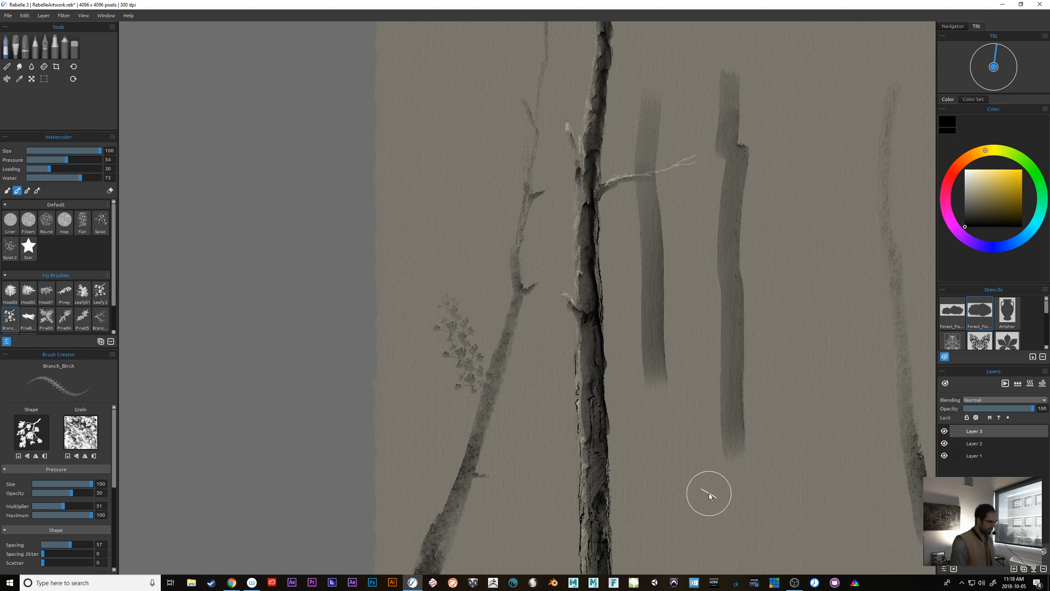
key("ctrl+z")
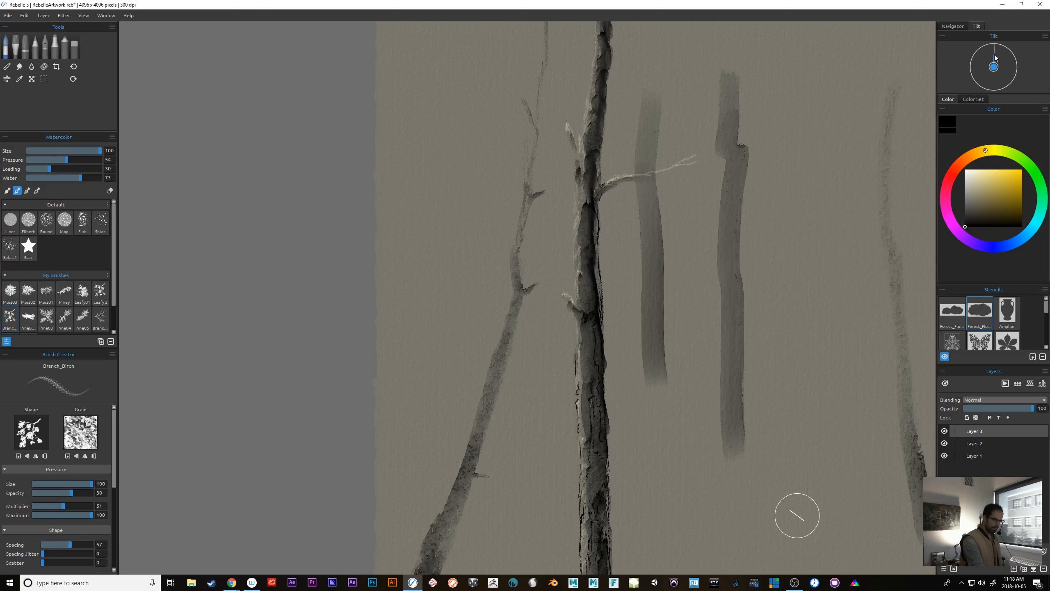
scroll(572, 286, "up", 2)
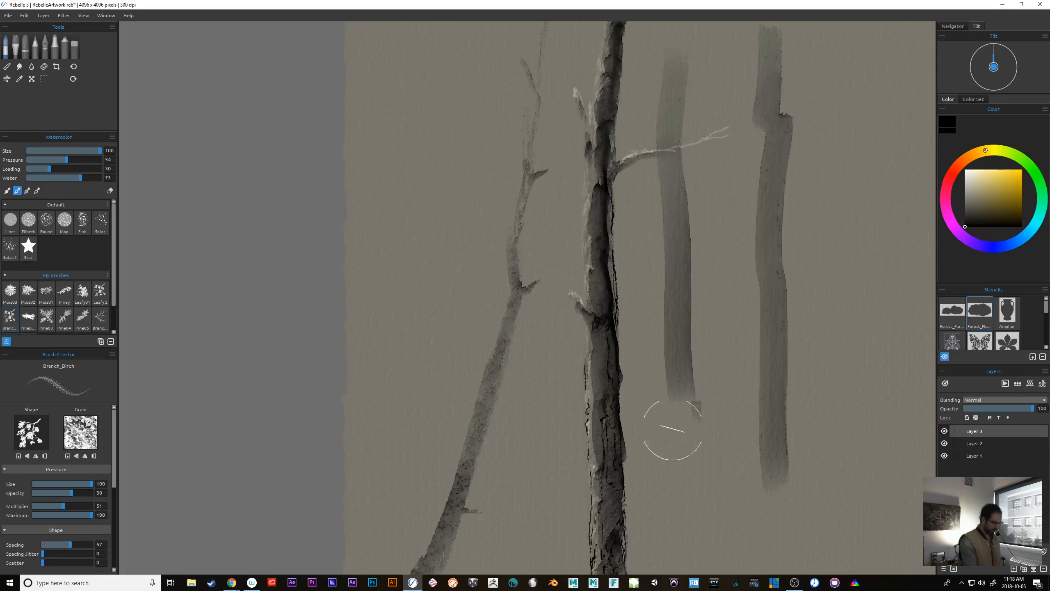
scroll(579, 291, "up", 1)
scroll(576, 290, "down", 1)
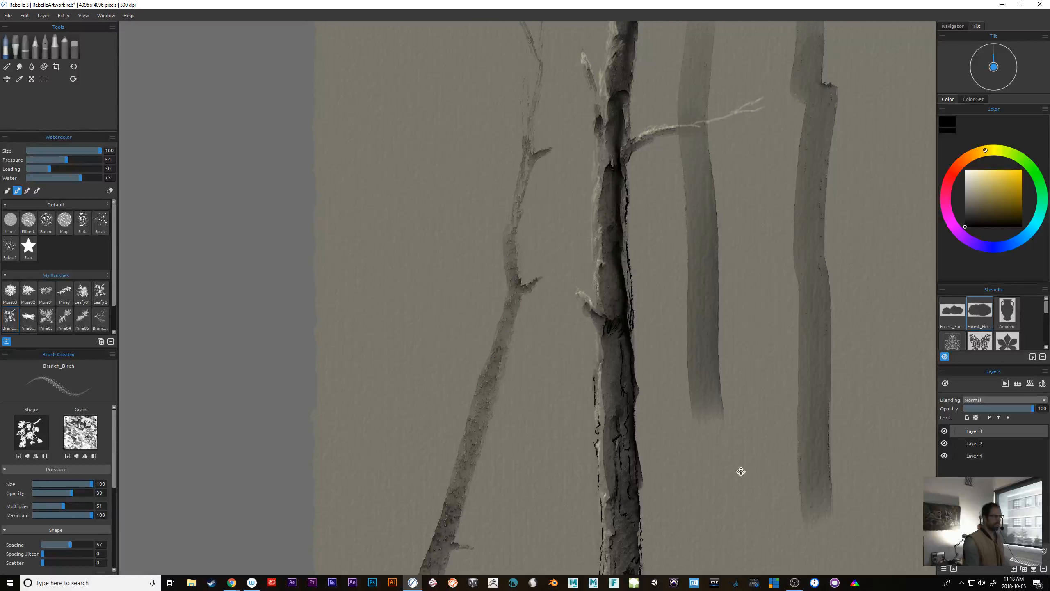
left_click_drag(702, 435, 688, 439)
left_click_drag(497, 371, 415, 239)
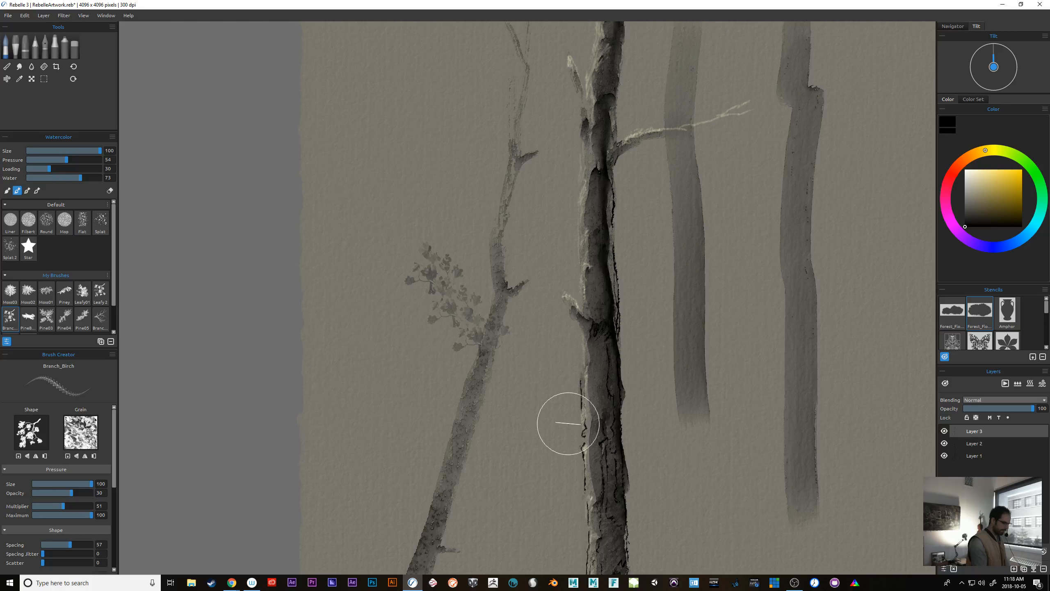
key("ctrl+z")
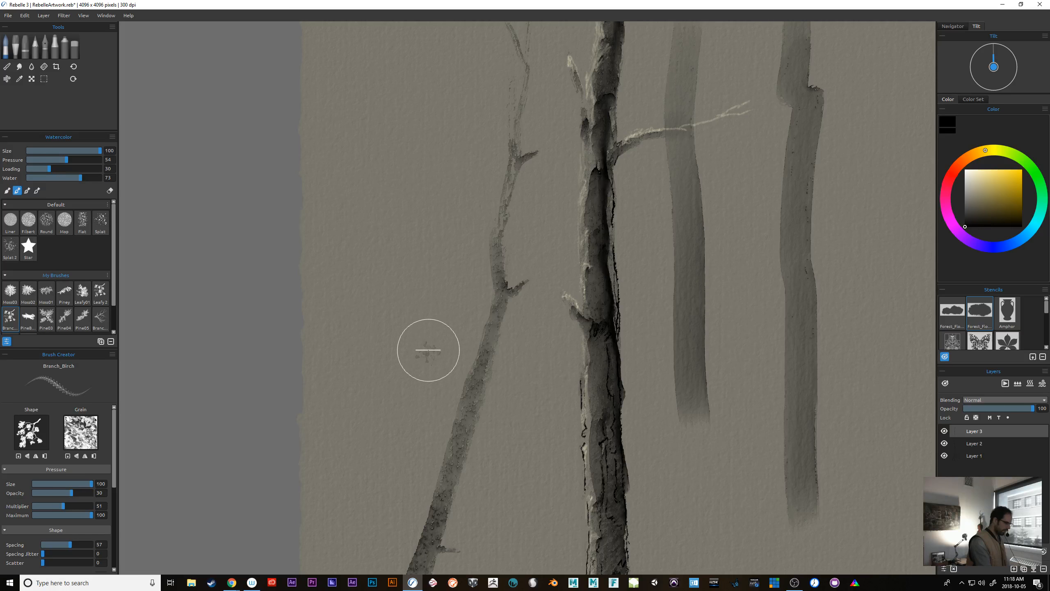
key("ctrl+z")
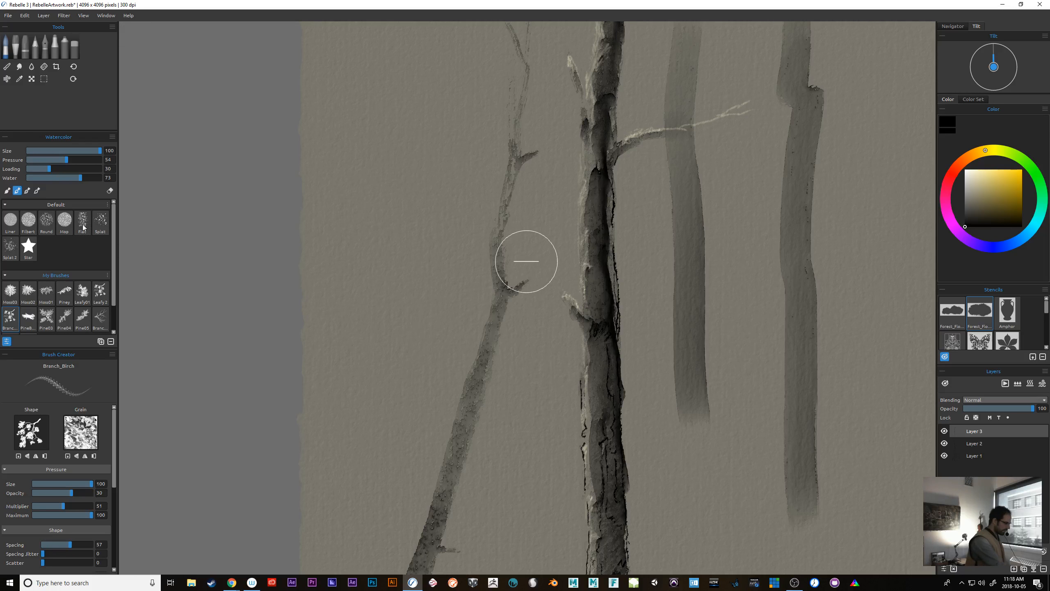
left_click_drag(546, 277, 504, 218)
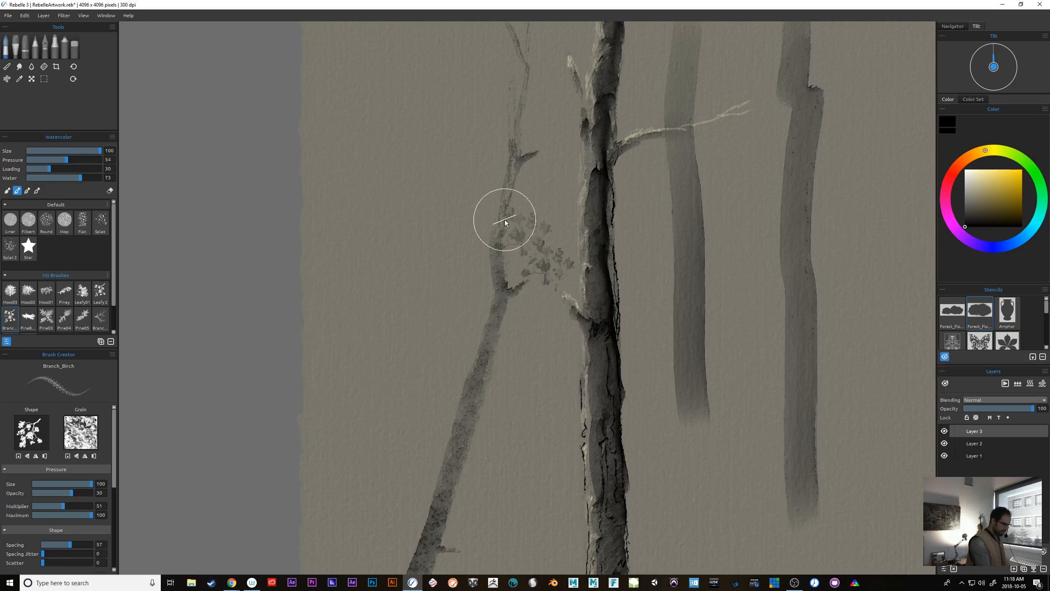
key("ctrl+z")
left_click_drag(463, 331, 403, 376)
key("ctrl+z")
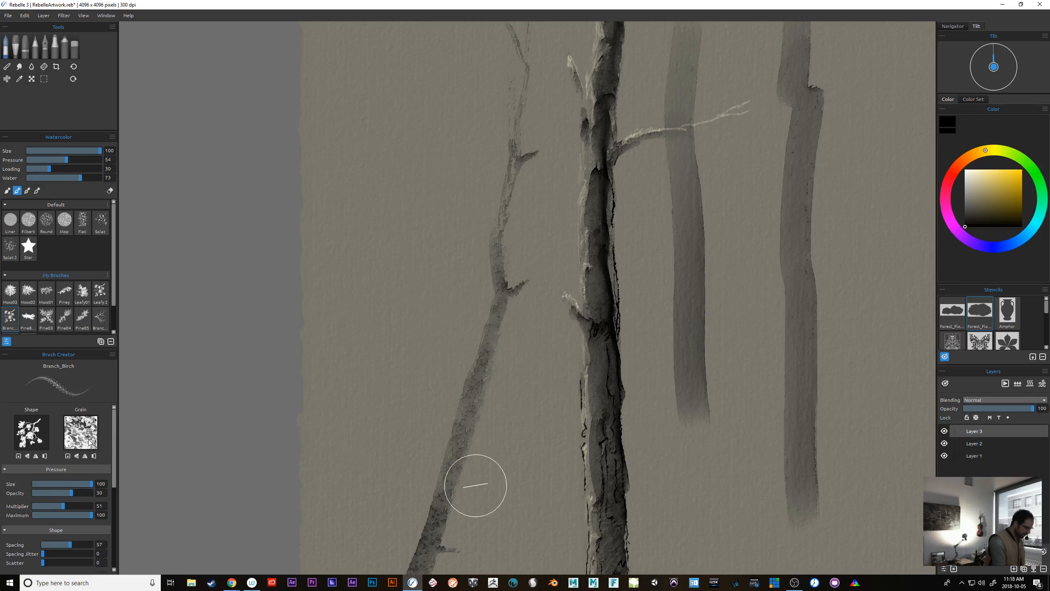
Invert the grain of the Branch_Birch brush and try it with a foliage cluster beside the leaning trunk, undoing the stroke.
left_click(68, 456)
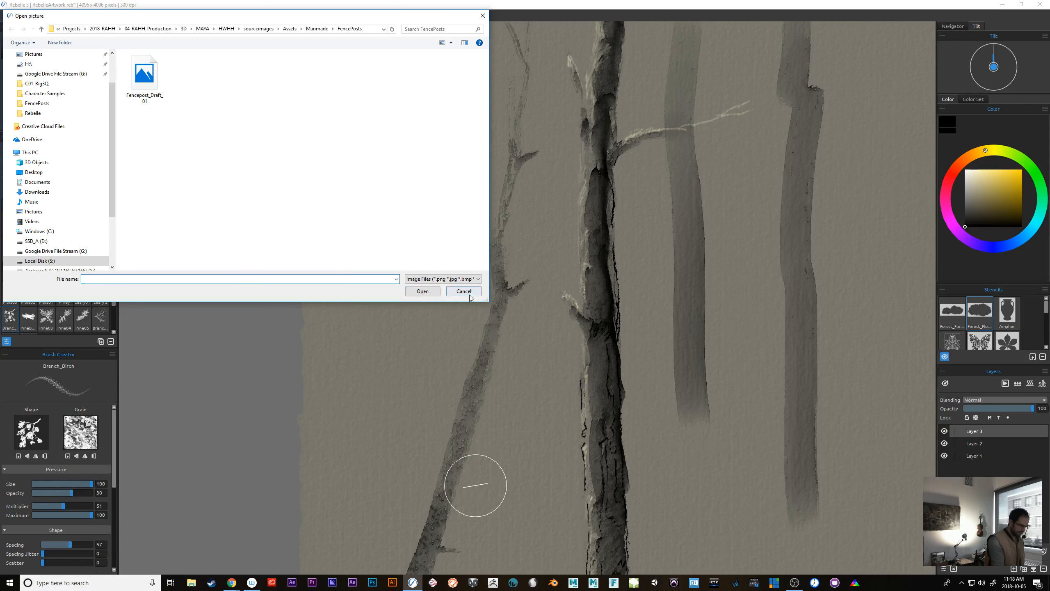
left_click(464, 291)
left_click(94, 456)
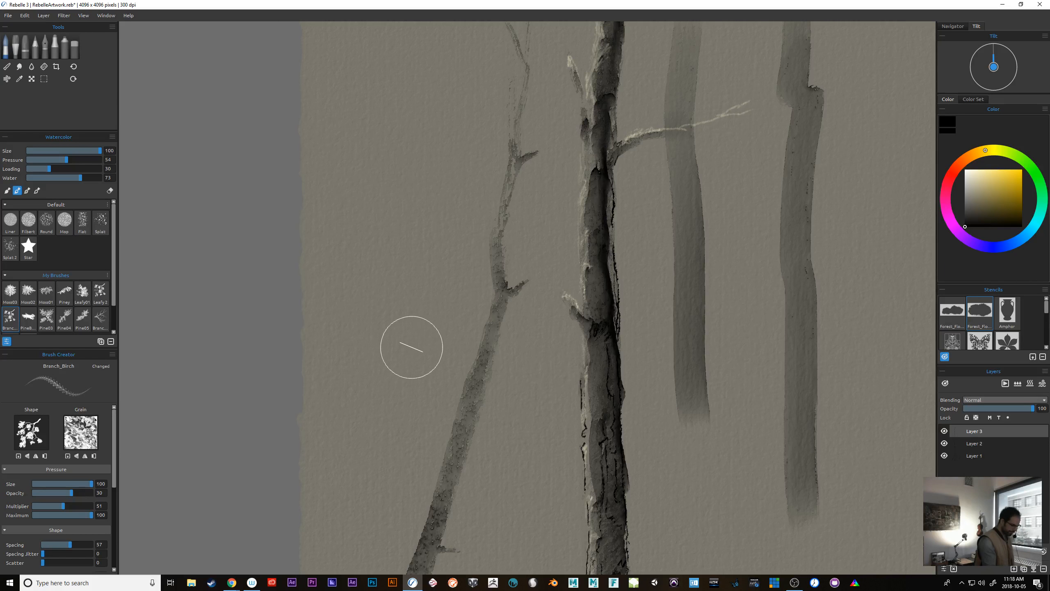
left_click(404, 351)
mouse_move(404, 351)
left_mouse_down()
mouse_move(385, 365)
mouse_move(365, 310)
mouse_move(384, 351)
mouse_move(368, 299)
mouse_move(377, 272)
mouse_move(442, 334)
mouse_move(432, 384)
mouse_move(408, 393)
left_mouse_up()
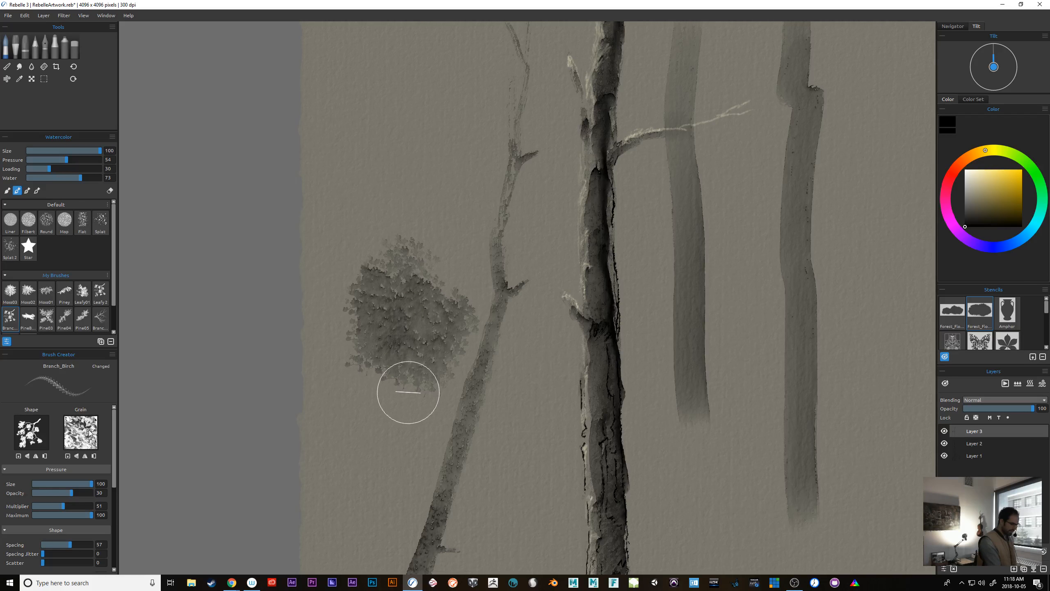
key("ctrl+z")
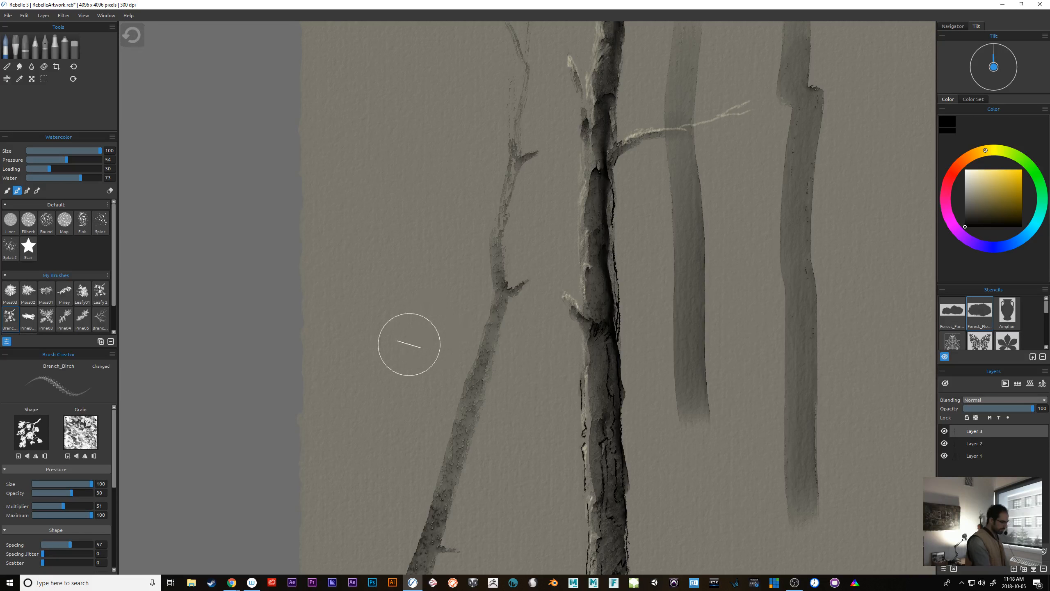
Set the brush's water to 23 and test a foliage cluster beside the leaning trunk, undoing the stroke.
left_click_drag(80, 178, 44, 181)
mouse_move(352, 286)
left_mouse_down()
mouse_move(350, 310)
mouse_move(405, 271)
mouse_move(362, 335)
mouse_move(412, 301)
mouse_move(372, 352)
mouse_move(348, 353)
mouse_move(340, 288)
mouse_move(342, 314)
mouse_move(360, 270)
mouse_move(430, 267)
mouse_move(425, 319)
mouse_move(382, 345)
left_mouse_up()
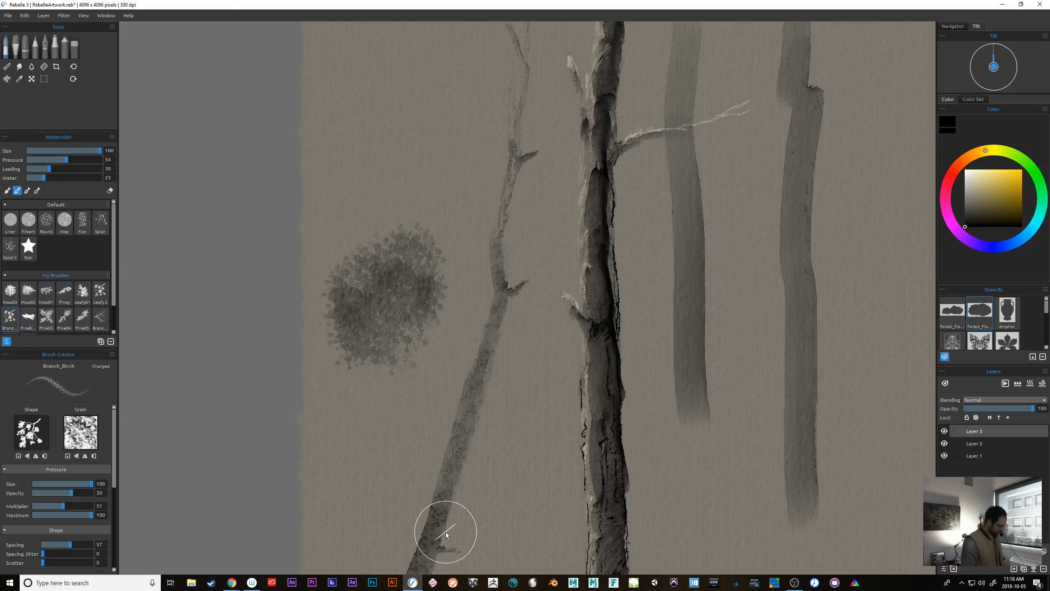
key("ctrl+a")
key("ctrl+z")
key("ctrl+z")
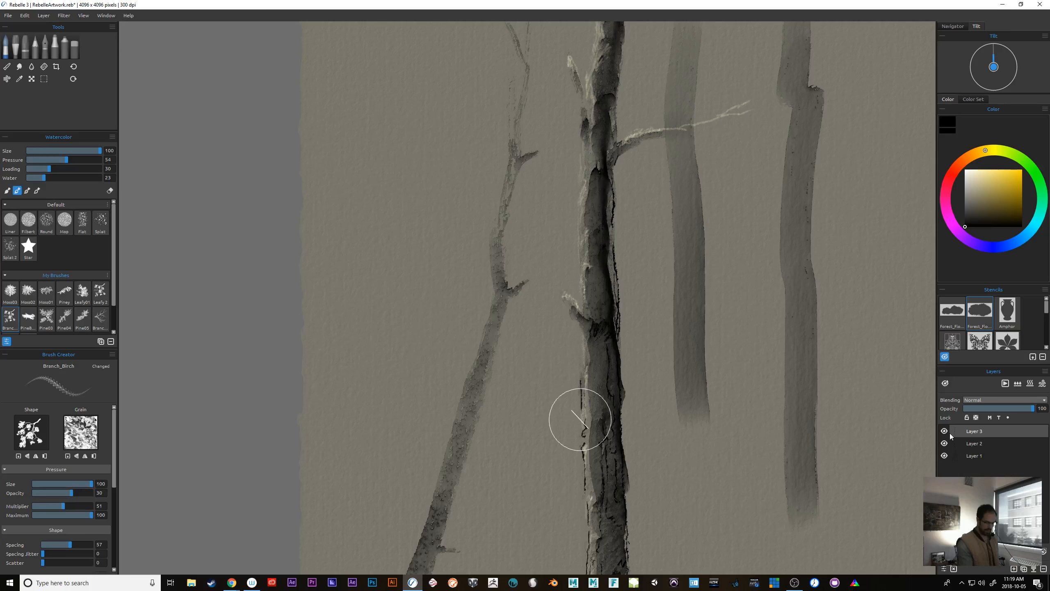
Add a new layer above Layer 3 and paint a birch foliage cluster to the left of the leaning trunk.
key("f")
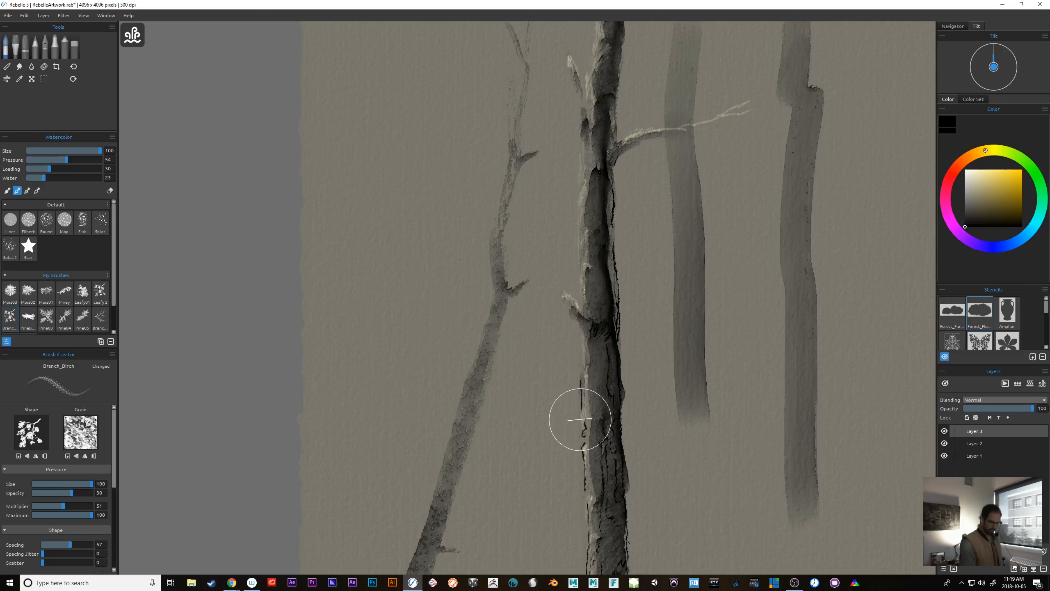
left_click(1014, 569)
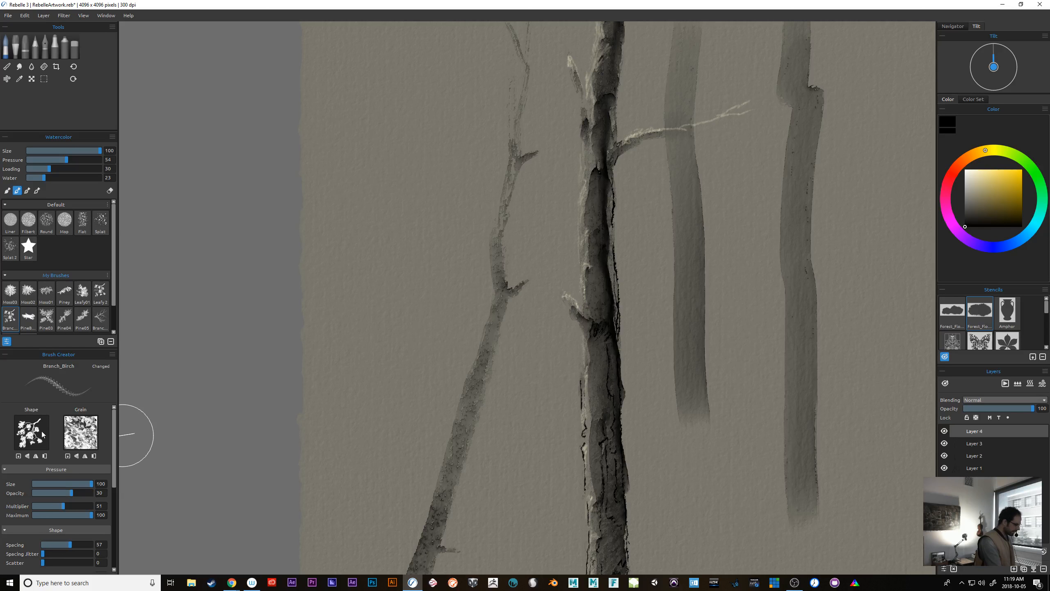
mouse_move(403, 336)
left_mouse_down()
mouse_move(400, 281)
mouse_move(412, 323)
mouse_move(399, 294)
mouse_move(362, 298)
mouse_move(394, 307)
mouse_move(367, 291)
mouse_move(434, 222)
mouse_move(412, 276)
mouse_move(448, 280)
mouse_move(414, 267)
mouse_move(351, 274)
mouse_move(403, 297)
mouse_move(372, 239)
mouse_move(354, 243)
mouse_move(401, 271)
mouse_move(405, 238)
mouse_move(428, 207)
left_mouse_up()
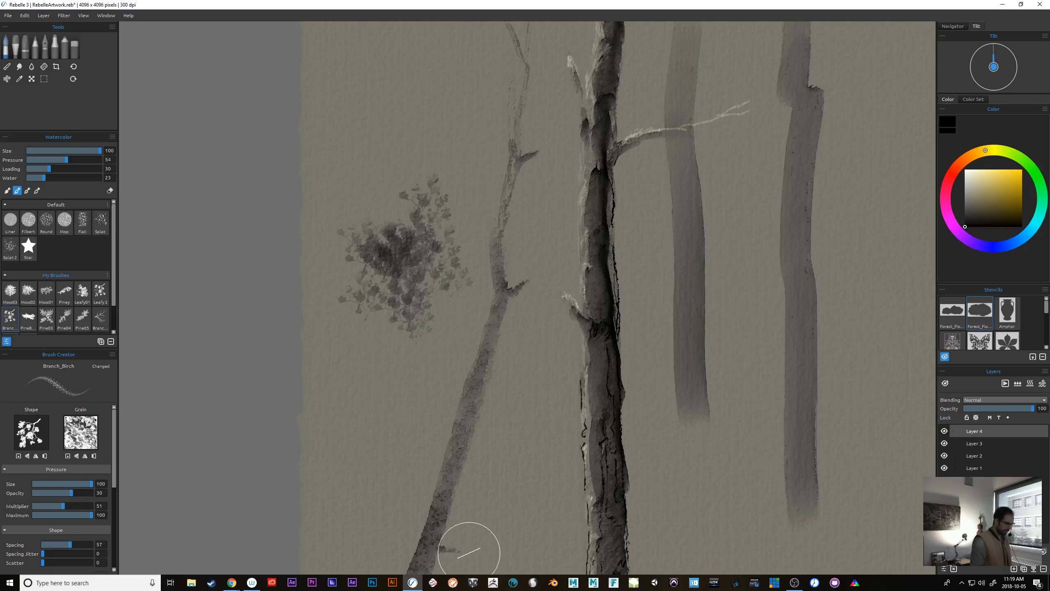
Paint a wet patch on the paper below the birch foliage using the Wet 1 water brush at size 70.
key("ctrl+plus")
key("ctrl+plus")
key("ctrl+plus")
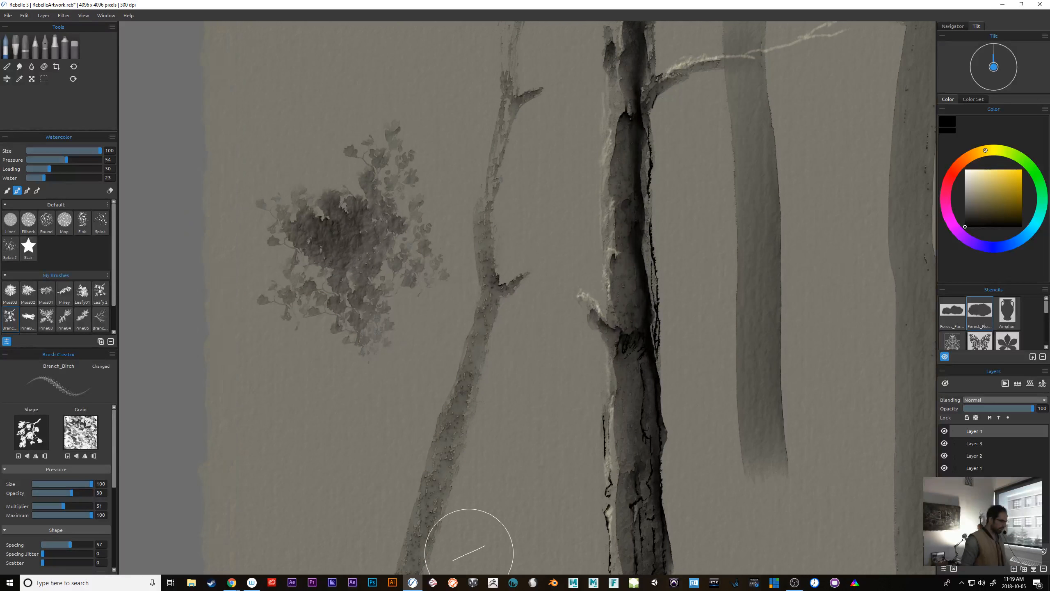
left_click_drag(520, 389, 682, 422)
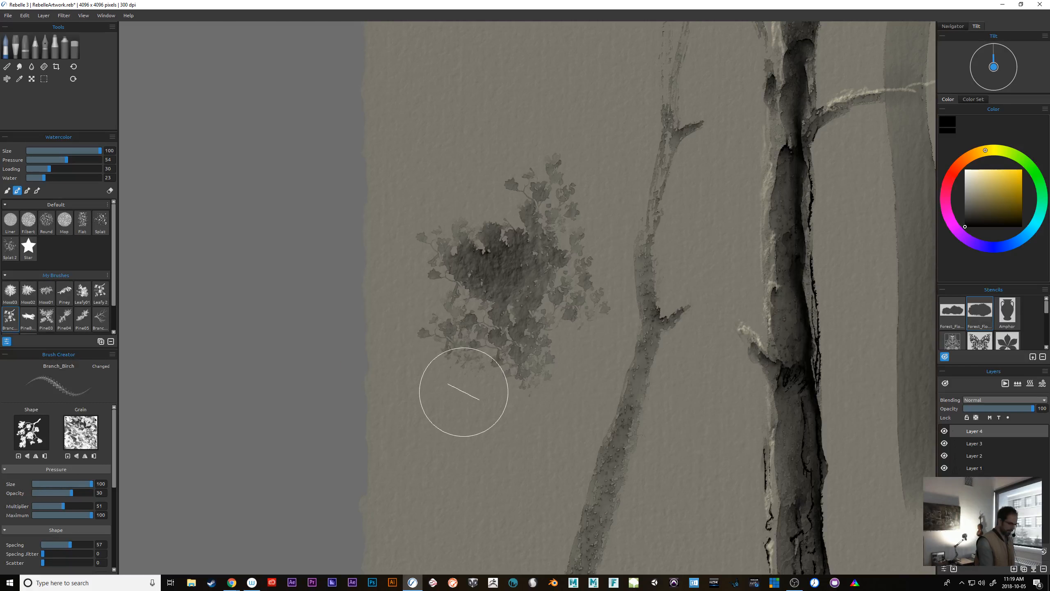
left_click(31, 67)
key("bracketleft")
key("bracketleft")
key("bracketleft")
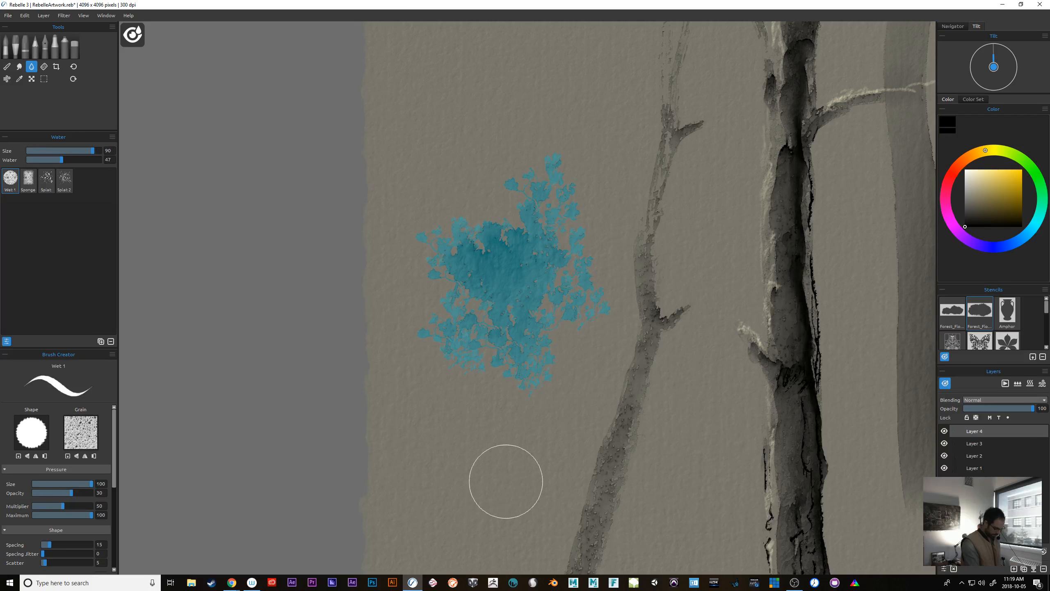
mouse_move(472, 495)
left_mouse_down()
mouse_move(464, 517)
mouse_move(497, 501)
mouse_move(470, 469)
mouse_move(508, 545)
left_mouse_up()
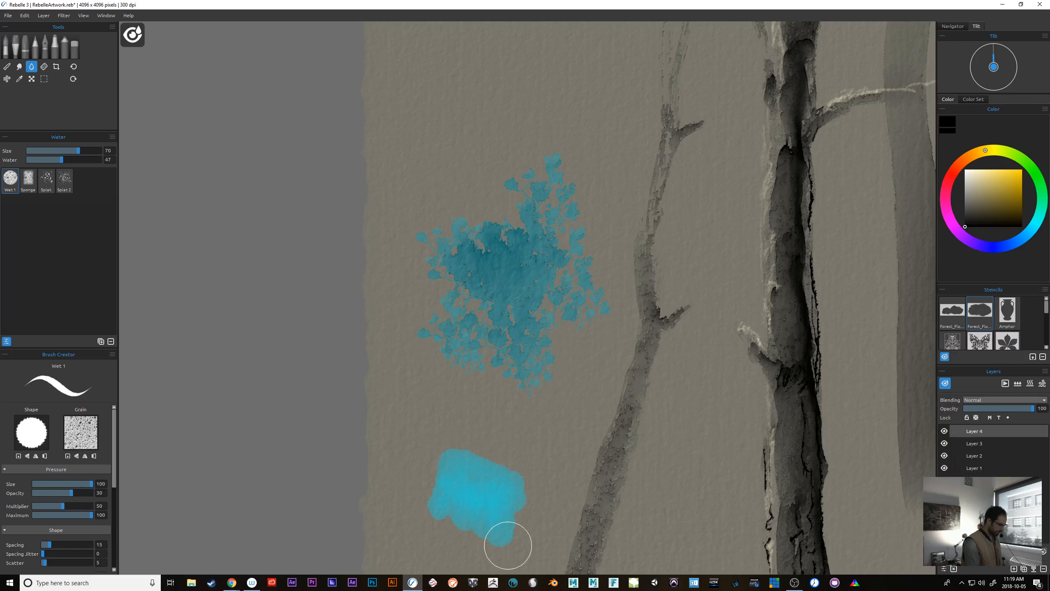
Paint Branch_Birch foliage over and around the wet patch with the wet areas shown, and hide the wet display again.
left_click(9, 50)
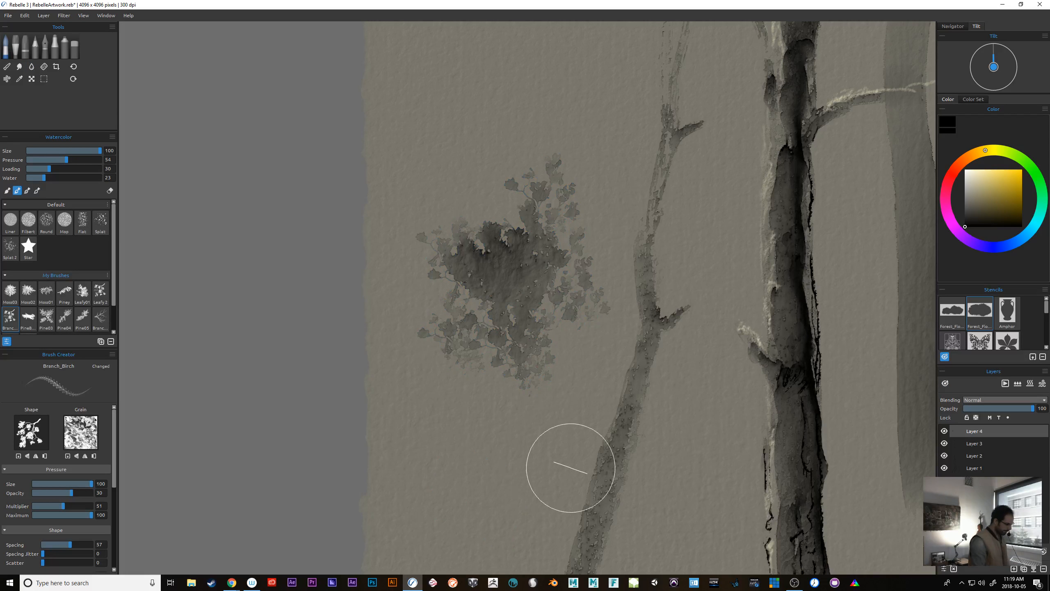
scroll(588, 399, "down", 5)
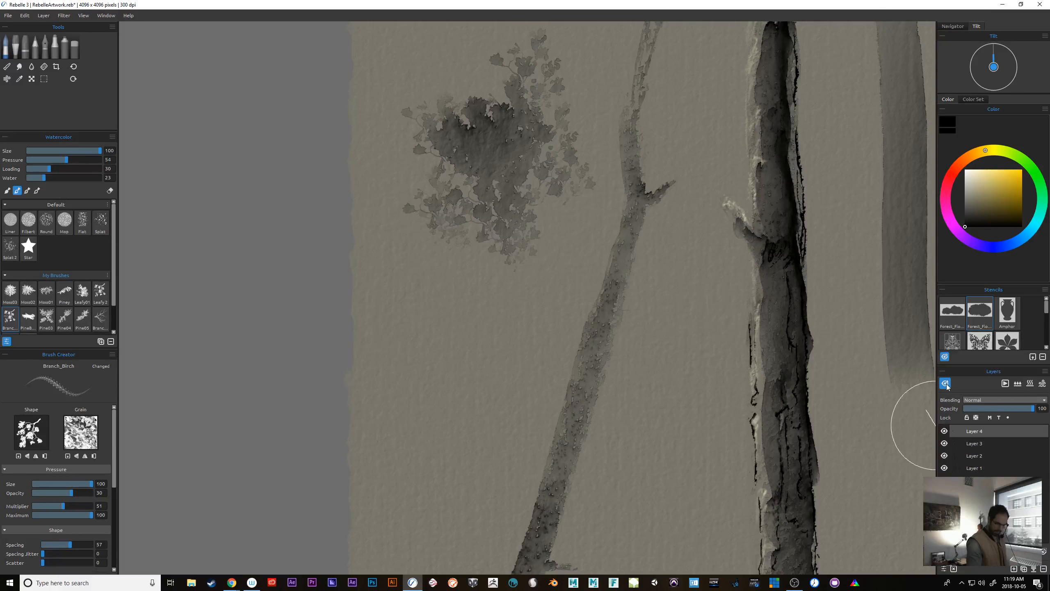
left_click(946, 384)
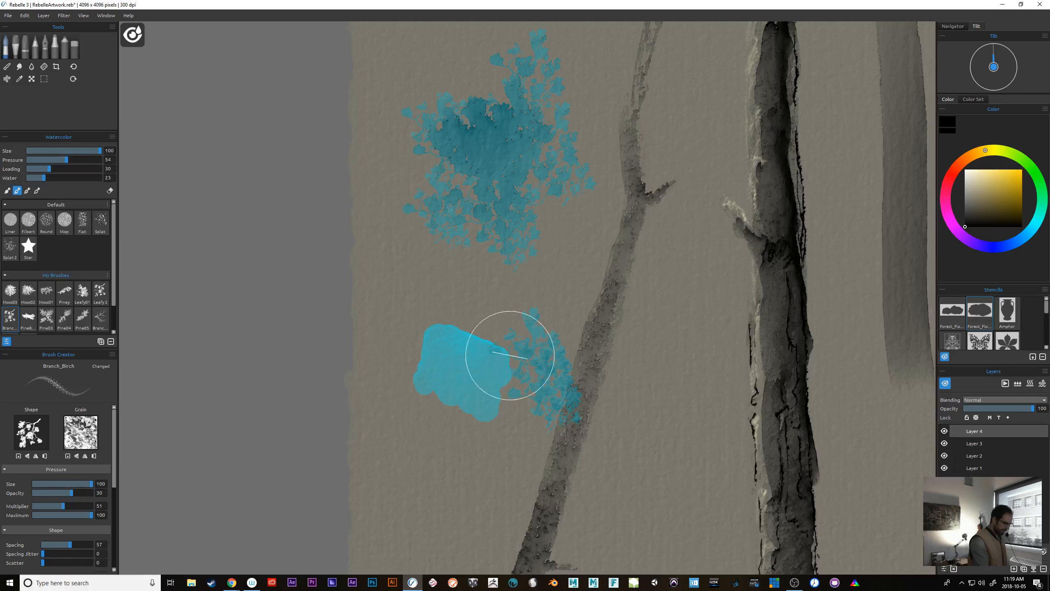
mouse_move(510, 355)
left_mouse_down()
mouse_move(462, 329)
mouse_move(493, 441)
mouse_move(432, 412)
mouse_move(510, 461)
mouse_move(534, 450)
mouse_move(403, 286)
mouse_move(520, 317)
left_mouse_up()
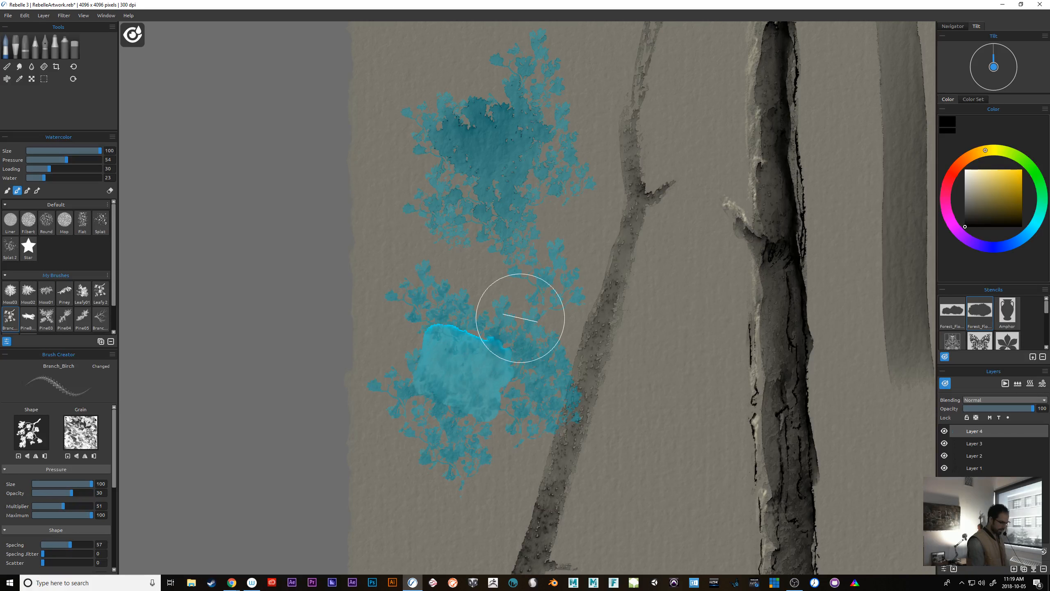
left_click(946, 384)
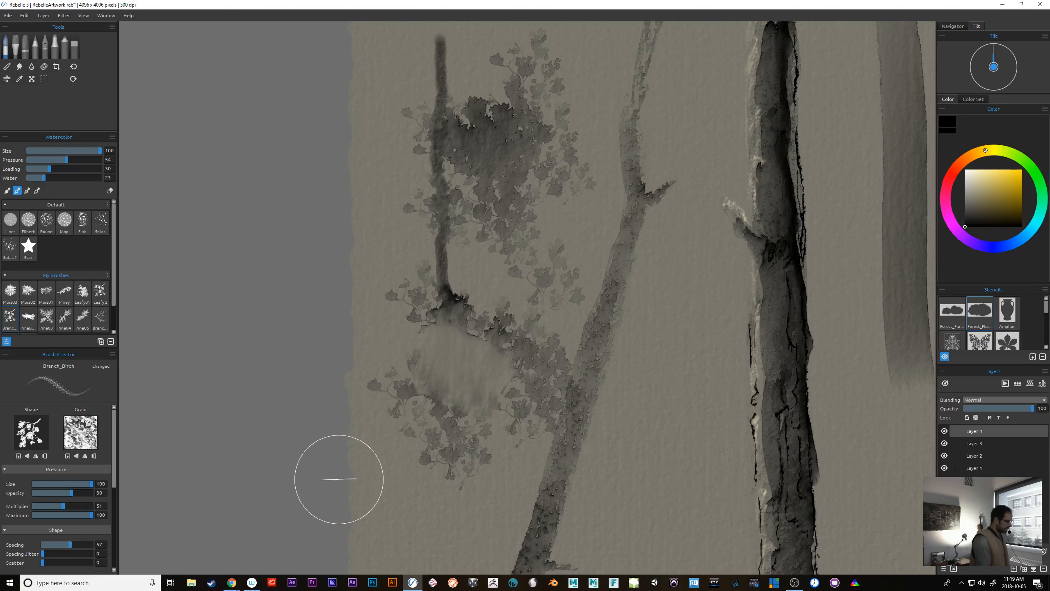
Turn on Smudge for the Branch_Birch shape and try it with strokes on both sides of the lower leaning trunk.
left_click_drag(654, 434, 653, 414)
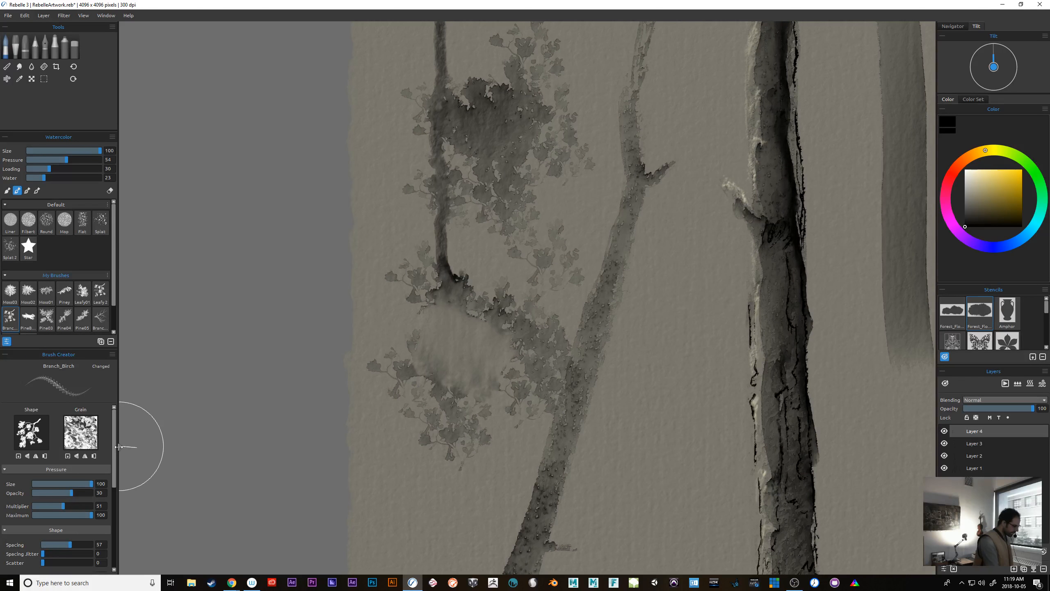
left_click_drag(115, 456, 119, 523)
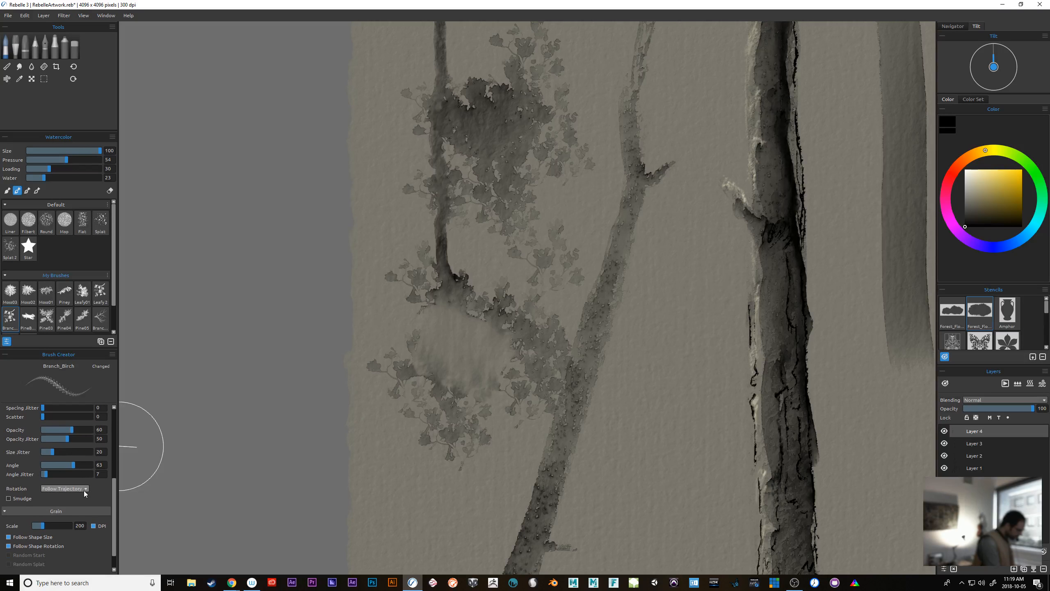
left_click(84, 489)
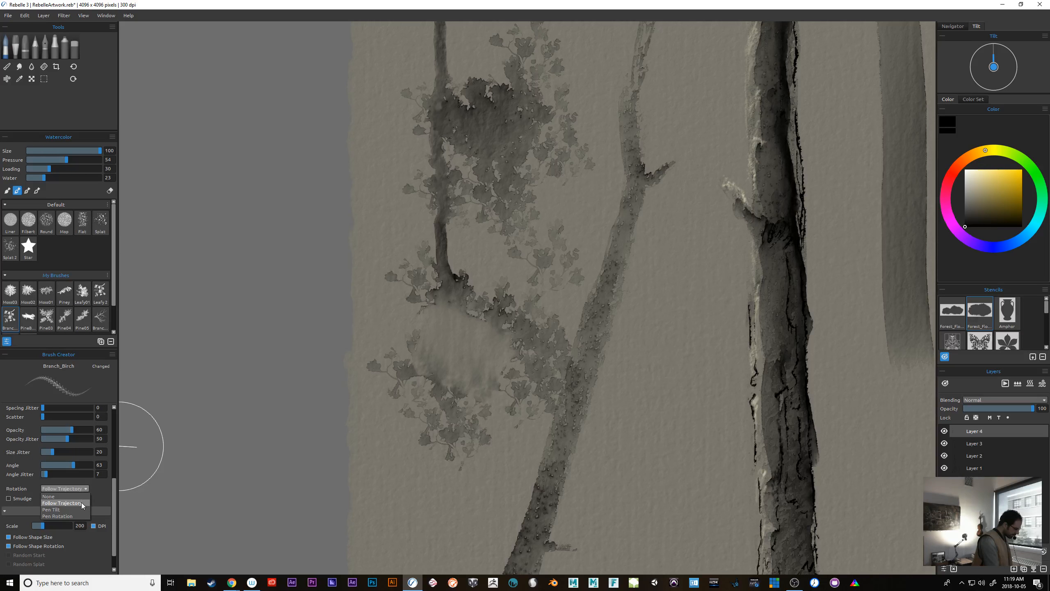
left_click(8, 498)
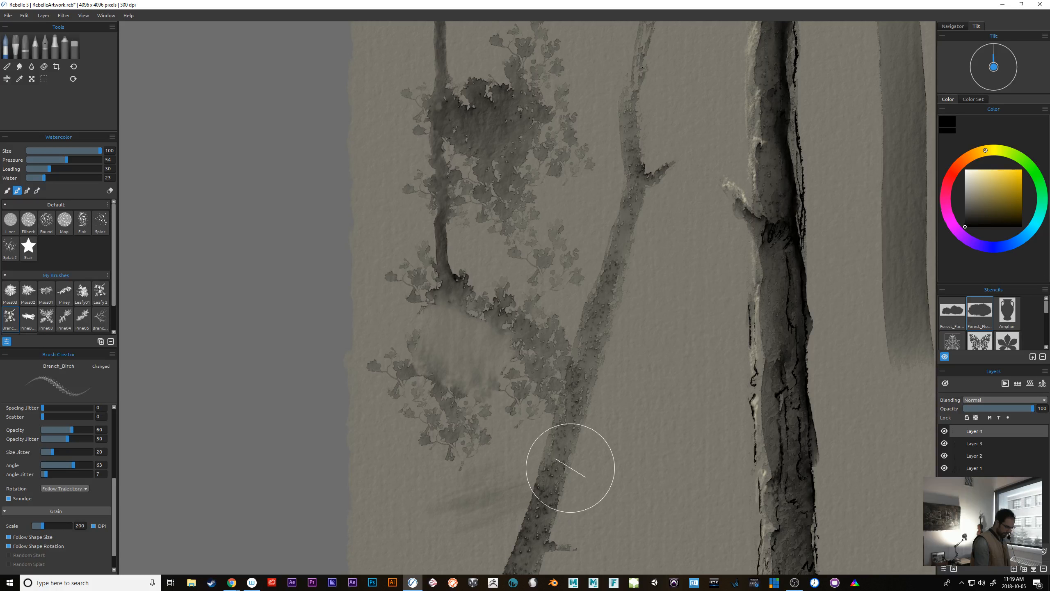
left_click_drag(616, 459, 689, 389)
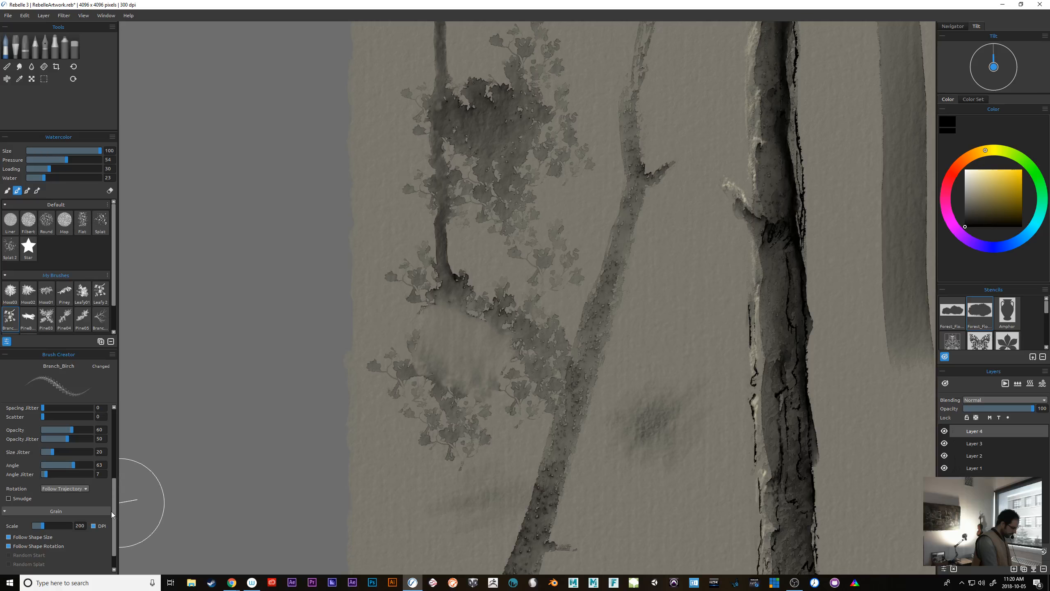
Paint birch foliage across the lower part of the leaning trunk with Smudge turned off.
left_click_drag(113, 512, 114, 543)
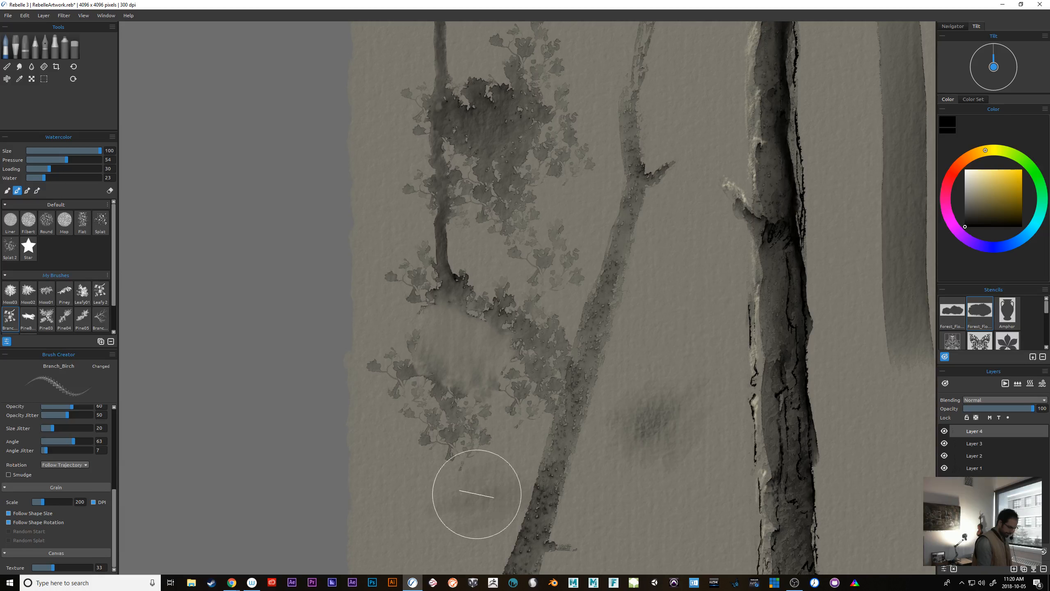
mouse_move(476, 495)
left_mouse_down()
mouse_move(527, 503)
mouse_move(566, 463)
mouse_move(597, 454)
mouse_move(677, 474)
left_mouse_up()
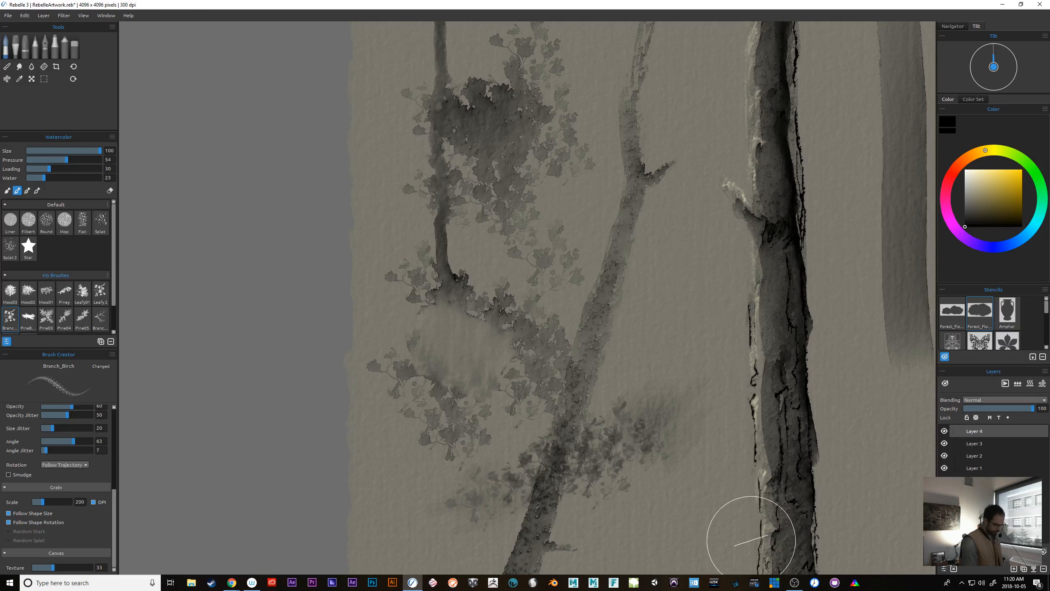
mouse_move(708, 428)
left_mouse_down()
mouse_move(631, 516)
mouse_move(628, 489)
left_mouse_up()
left_click_drag(613, 394, 628, 514)
left_click_drag(640, 448, 621, 441)
Paint a birch foliage cluster over the upper part of the leaning trunk.
key("ctrl+minus")
scroll(622, 441, "down", 4)
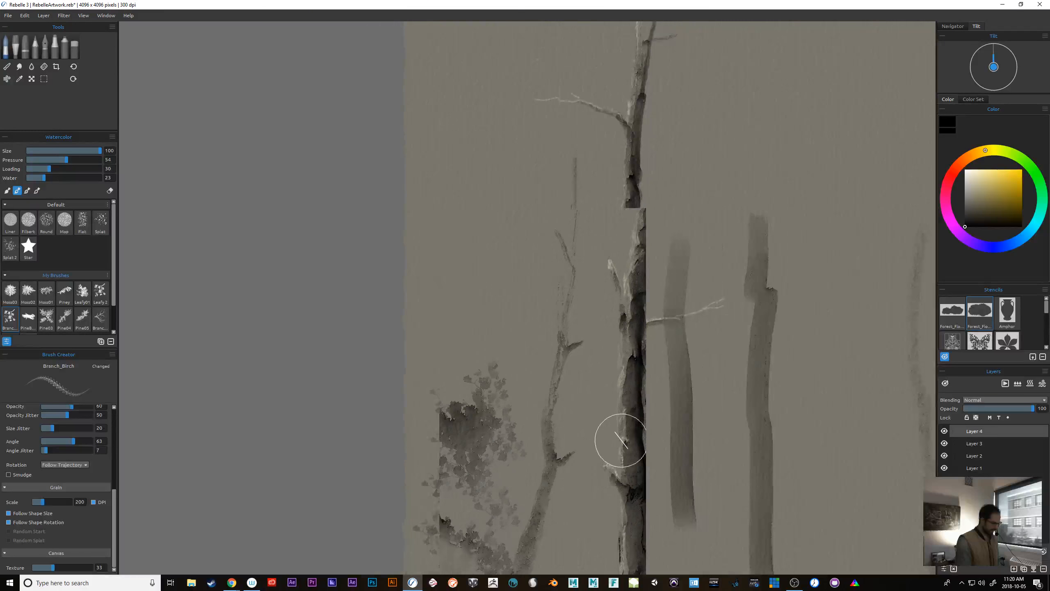
scroll(621, 440, "up", 4)
mouse_move(555, 383)
left_mouse_down()
mouse_move(608, 388)
mouse_move(612, 367)
mouse_move(557, 383)
mouse_move(563, 367)
mouse_move(536, 400)
mouse_move(549, 414)
mouse_move(545, 343)
mouse_move(599, 346)
mouse_move(629, 376)
mouse_move(589, 464)
left_mouse_up()
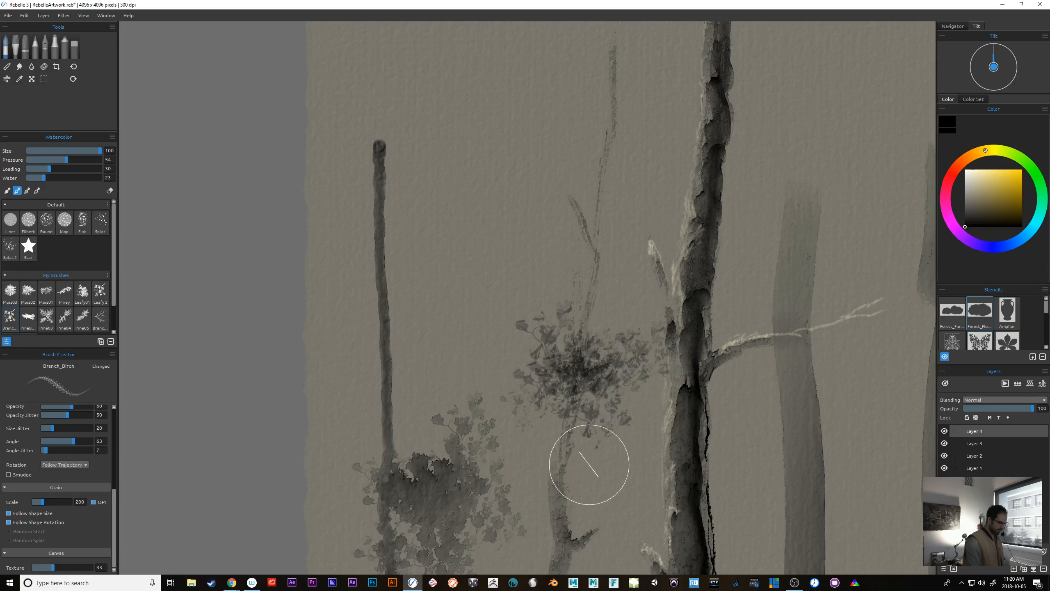
Switch to the Moss02 brush and paint two dense foliage clumps to the left of the upper birch foliage.
left_click_drag(768, 507, 697, 504)
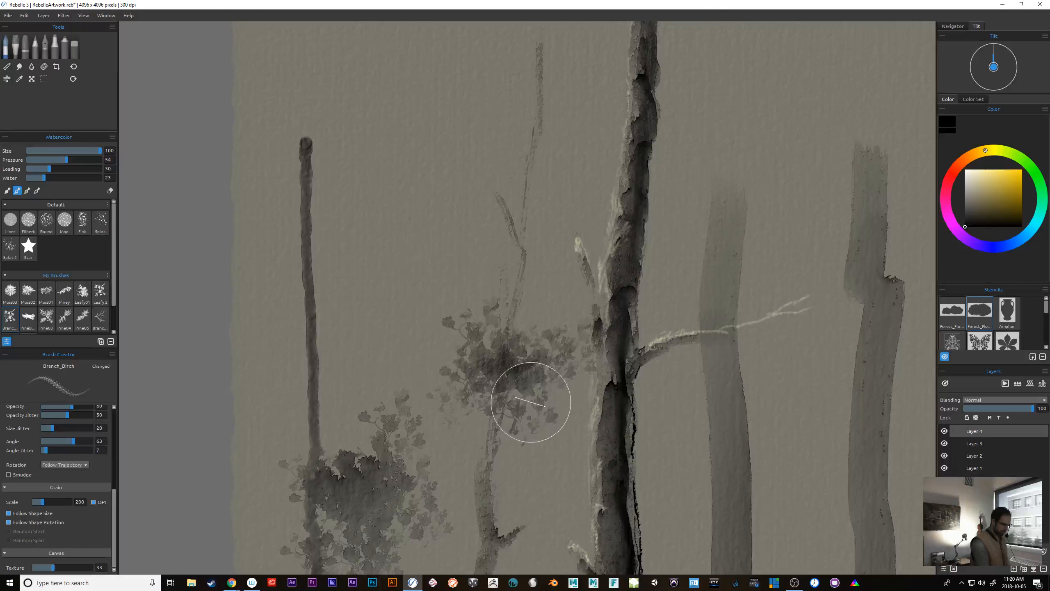
left_click(28, 292)
left_click_drag(399, 286, 391, 293)
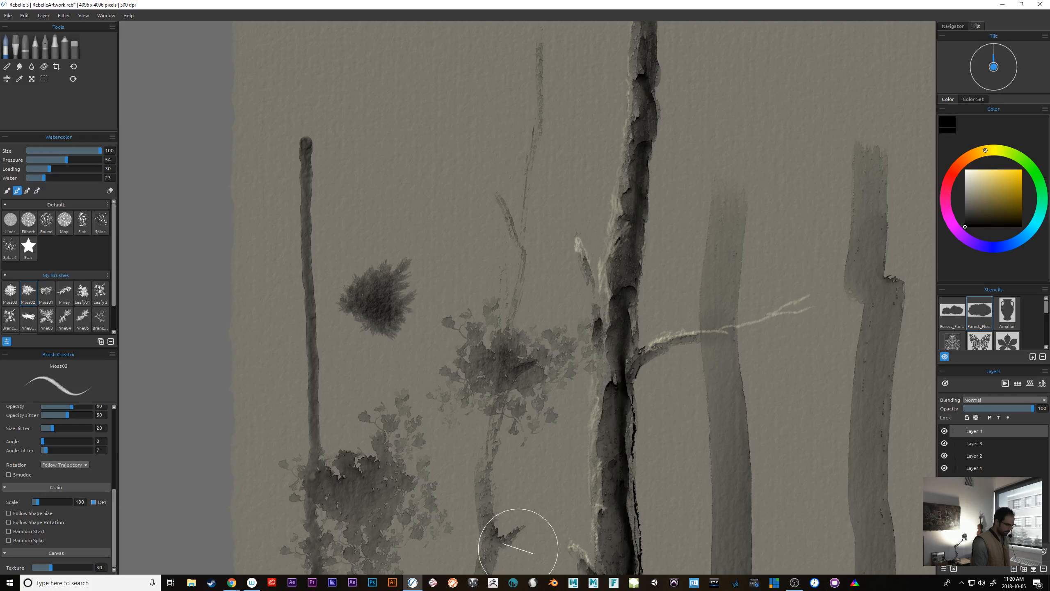
mouse_move(466, 352)
left_mouse_down()
mouse_move(416, 379)
mouse_move(475, 361)
mouse_move(433, 333)
mouse_move(398, 372)
left_mouse_up()
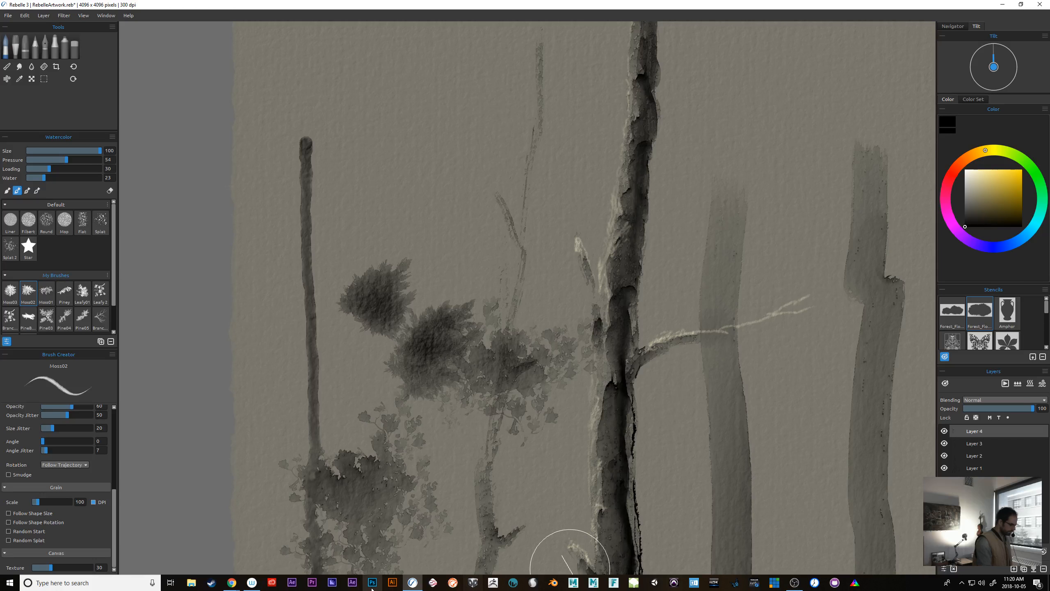
Select the Pine04 brush and test pine needle clusters above the moss clumps, undoing each one.
left_click(68, 318)
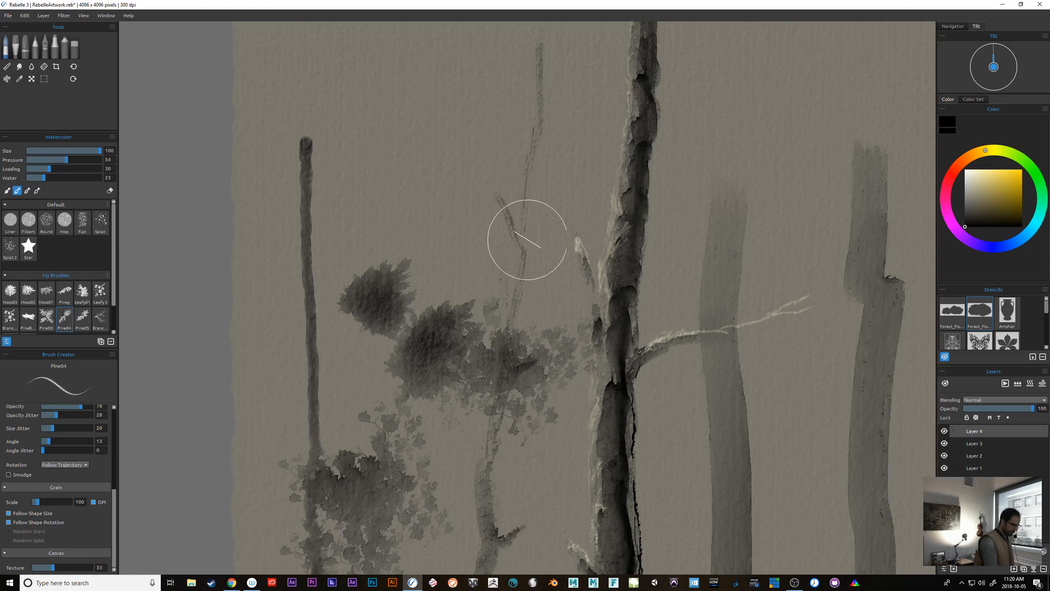
mouse_move(499, 183)
left_mouse_down()
mouse_move(445, 178)
mouse_move(438, 199)
left_mouse_up()
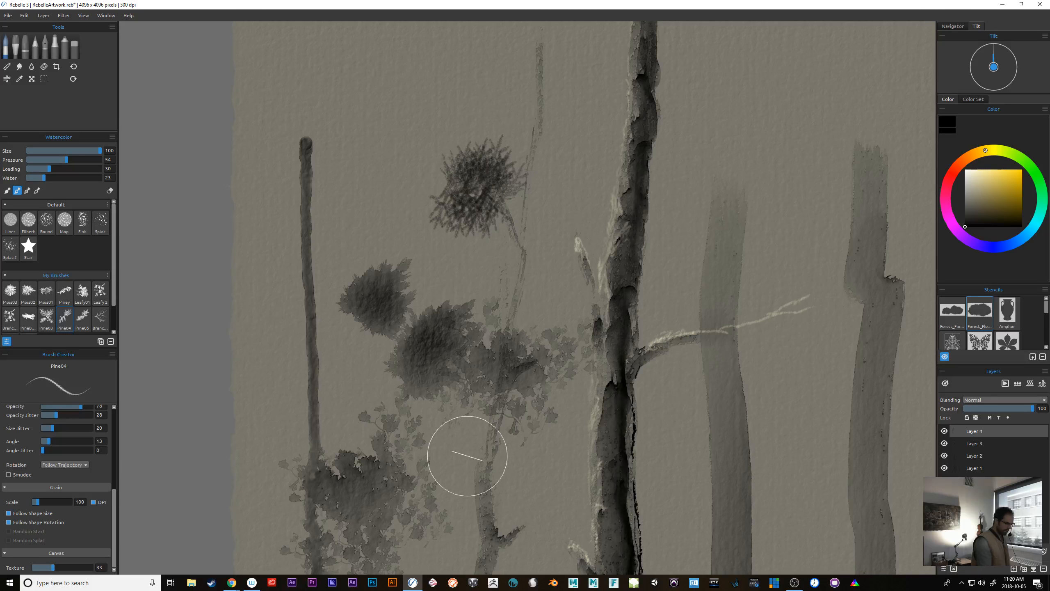
key("ctrl+z")
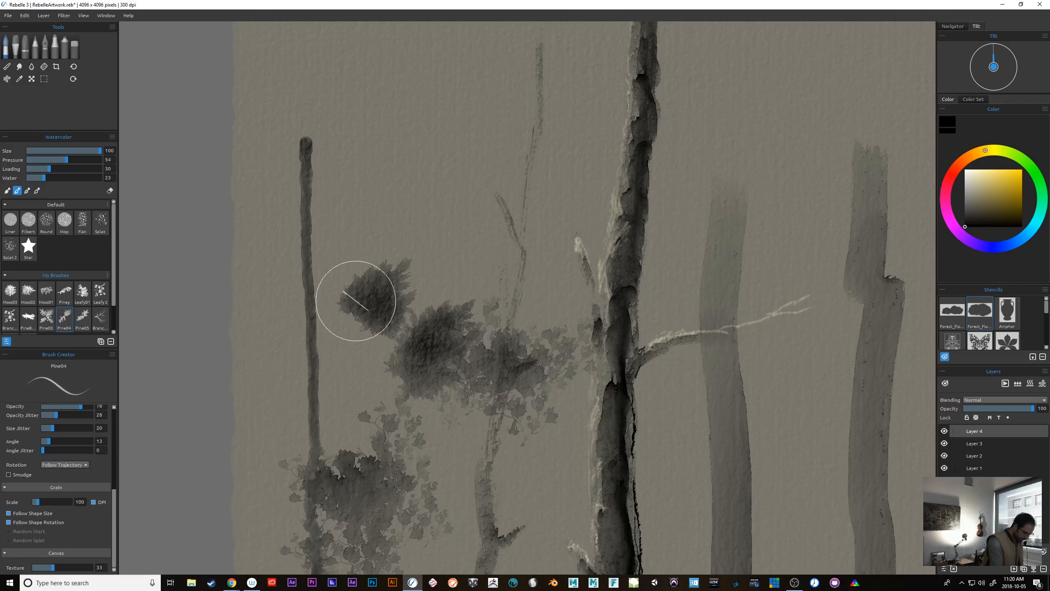
mouse_move(386, 207)
left_mouse_down()
mouse_move(401, 221)
mouse_move(374, 213)
mouse_move(387, 194)
mouse_move(409, 200)
mouse_move(366, 227)
mouse_move(402, 196)
mouse_move(457, 206)
left_mouse_up()
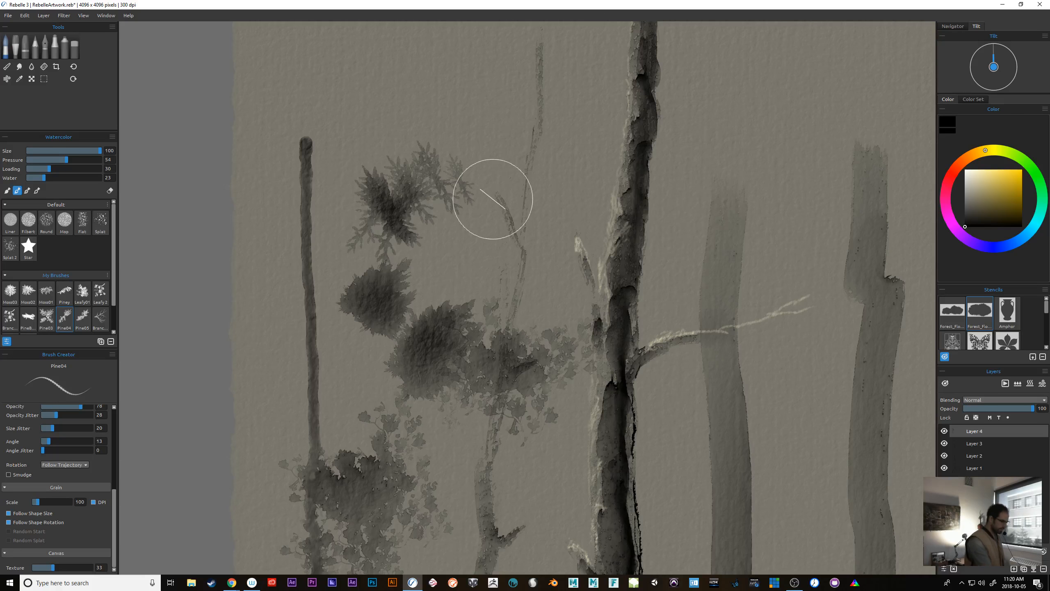
key("ctrl+z")
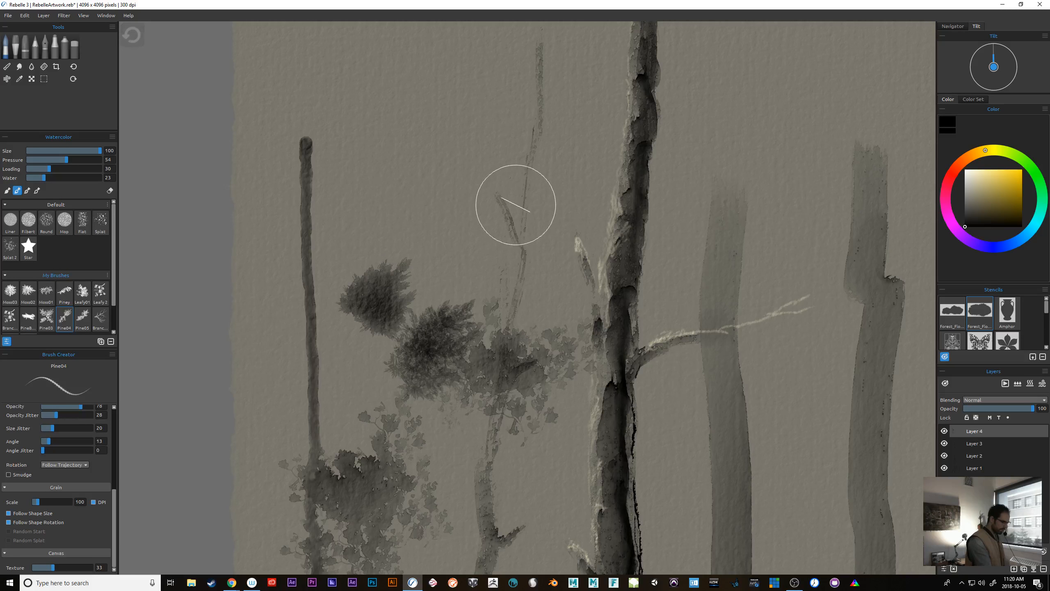
Paint pine needle clusters with the Pine04 brush above the moss clumps, building them up along the thin leaning trunk.
mouse_move(516, 207)
left_mouse_down()
mouse_move(481, 195)
mouse_move(488, 183)
mouse_move(477, 204)
left_mouse_up()
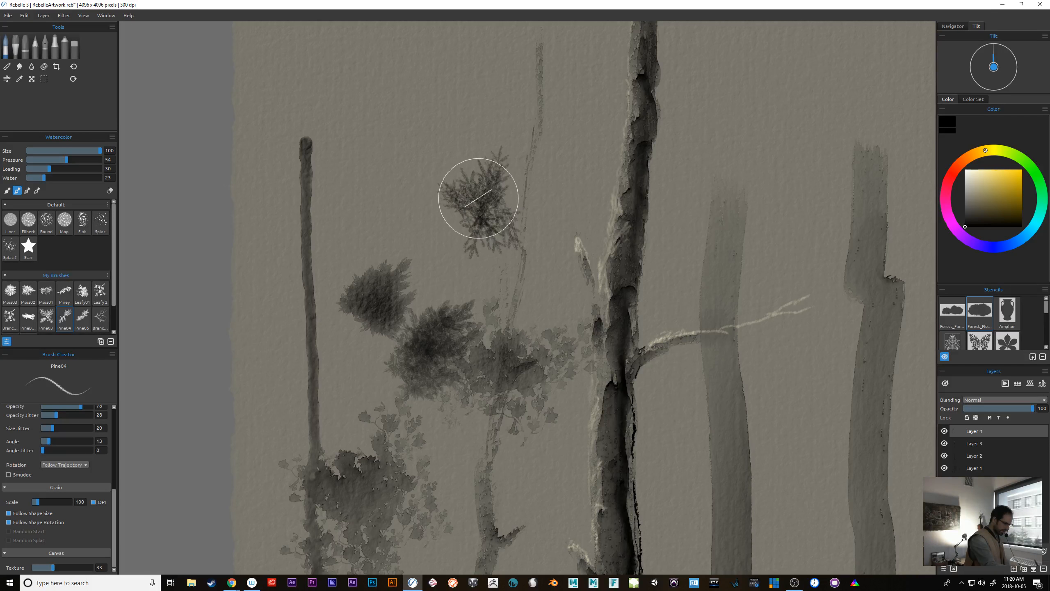
mouse_move(438, 176)
left_mouse_down()
mouse_move(417, 176)
mouse_move(427, 205)
mouse_move(453, 199)
mouse_move(392, 202)
mouse_move(486, 198)
left_mouse_up()
left_click_drag(591, 386, 528, 485)
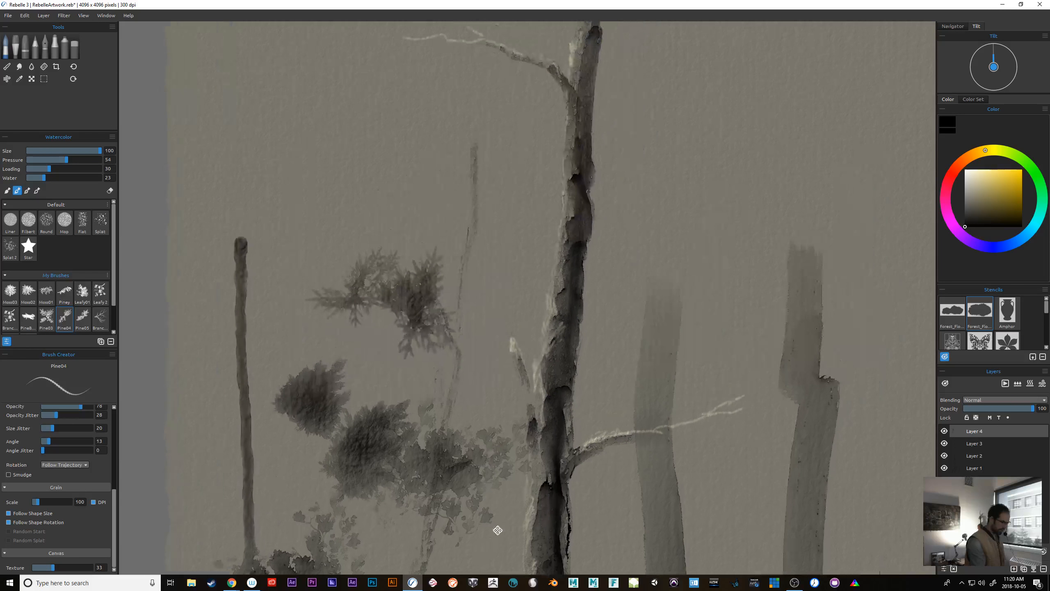
mouse_move(458, 352)
left_mouse_down()
mouse_move(450, 307)
mouse_move(521, 285)
mouse_move(464, 282)
mouse_move(477, 293)
mouse_move(518, 277)
mouse_move(486, 271)
mouse_move(451, 236)
mouse_move(464, 239)
mouse_move(461, 209)
mouse_move(482, 209)
mouse_move(500, 167)
mouse_move(477, 203)
mouse_move(461, 182)
mouse_move(494, 168)
mouse_move(480, 184)
mouse_move(484, 160)
mouse_move(477, 170)
mouse_move(496, 166)
mouse_move(485, 172)
mouse_move(478, 149)
mouse_move(492, 126)
mouse_move(510, 132)
mouse_move(490, 143)
mouse_move(499, 159)
mouse_move(478, 294)
mouse_move(470, 249)
mouse_move(471, 309)
left_mouse_up()
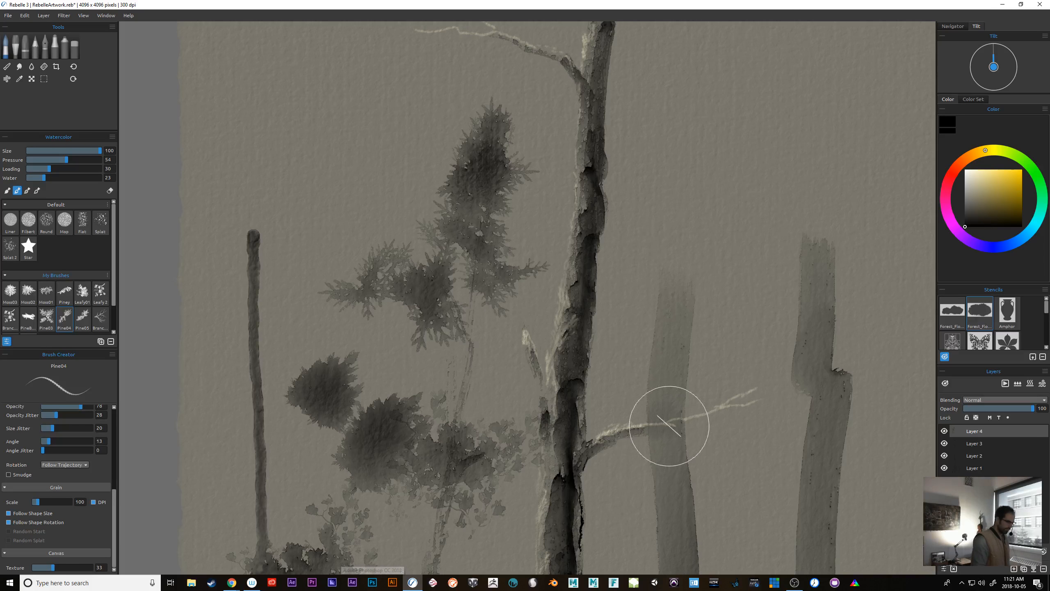
Switch to the 2H pencil, sample the canvas background grey and touch in light highlights on the upper pine cluster.
mouse_move(669, 418)
left_mouse_down()
mouse_move(651, 249)
mouse_move(584, 486)
mouse_move(547, 462)
left_mouse_up()
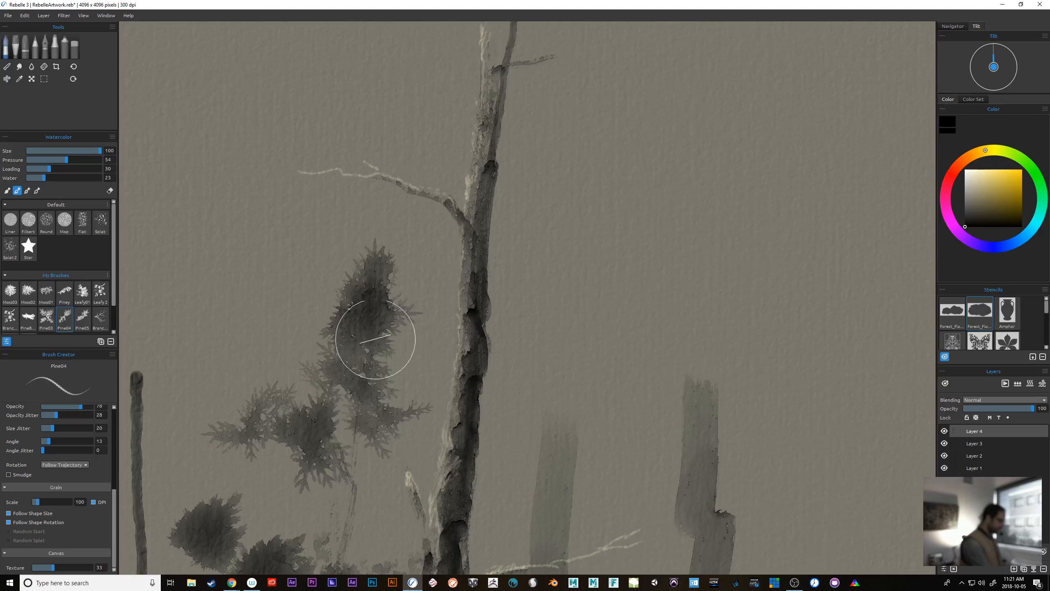
scroll(502, 457, "up", 5)
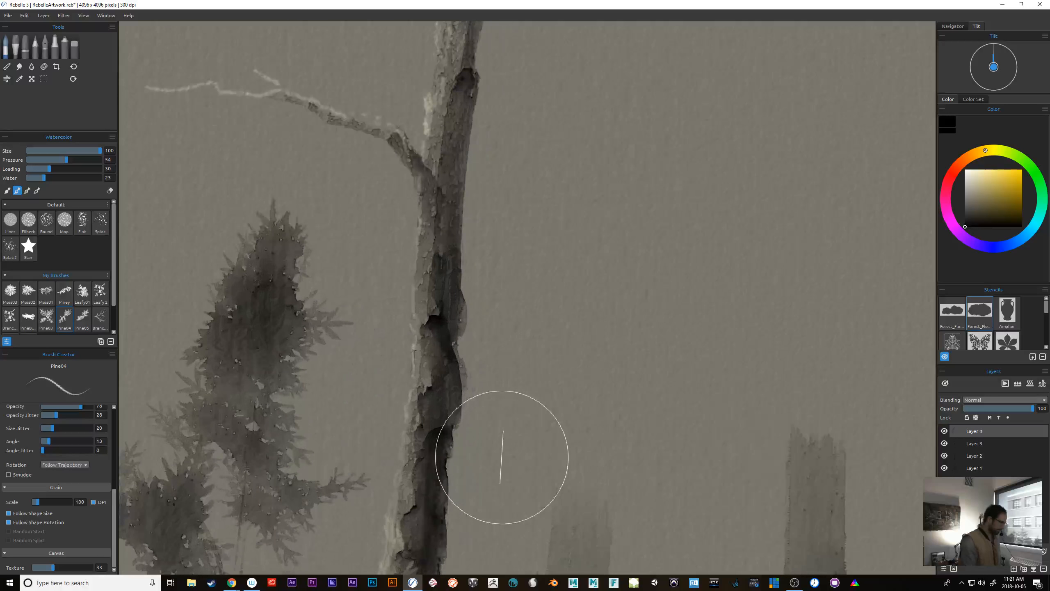
left_click_drag(577, 445, 827, 343)
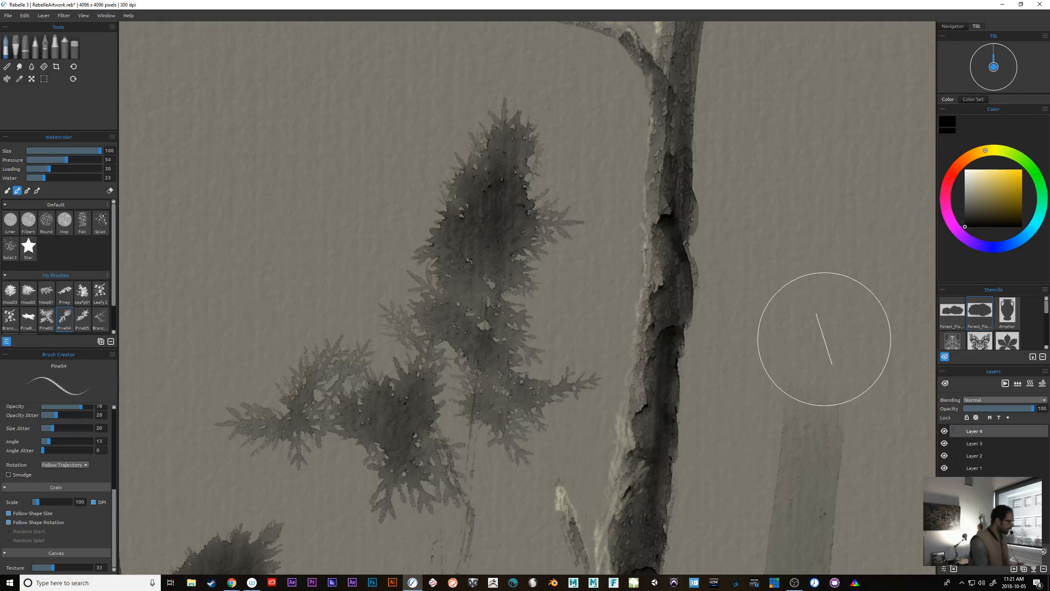
left_click(36, 47)
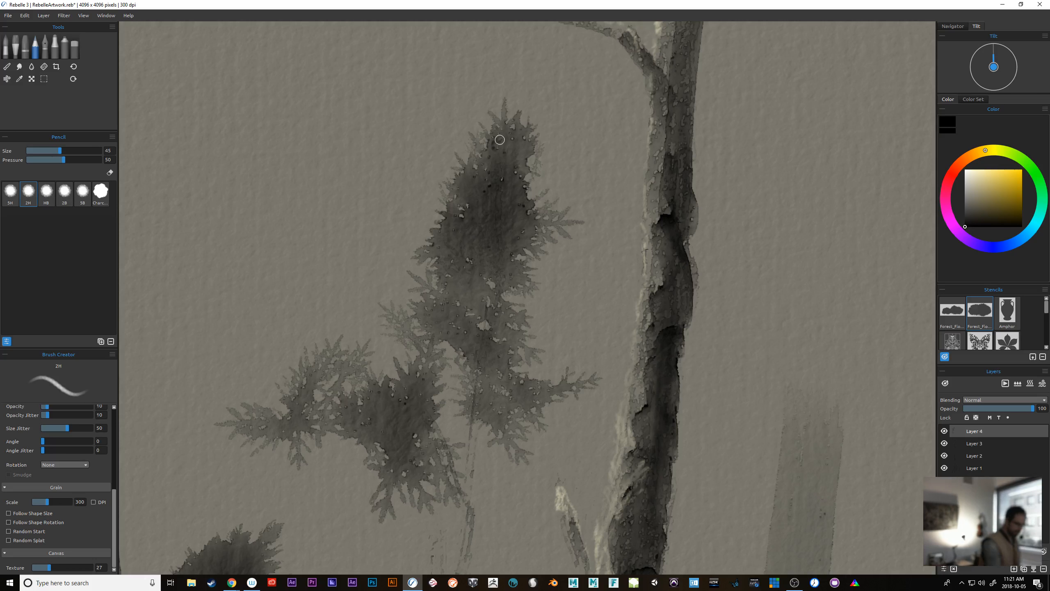
left_click_drag(622, 217, 619, 216)
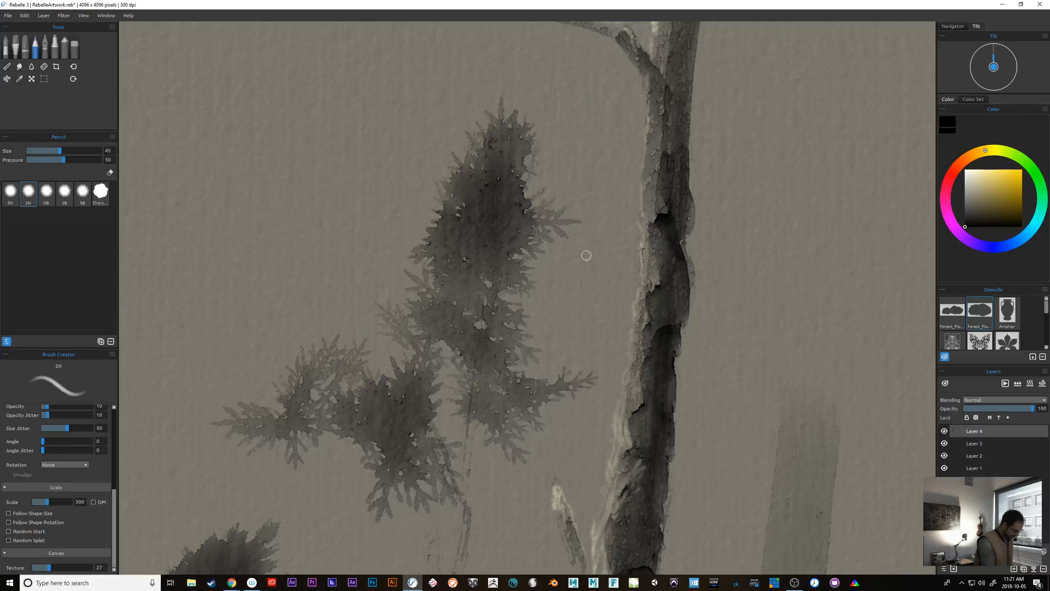
left_click(603, 248, "alt")
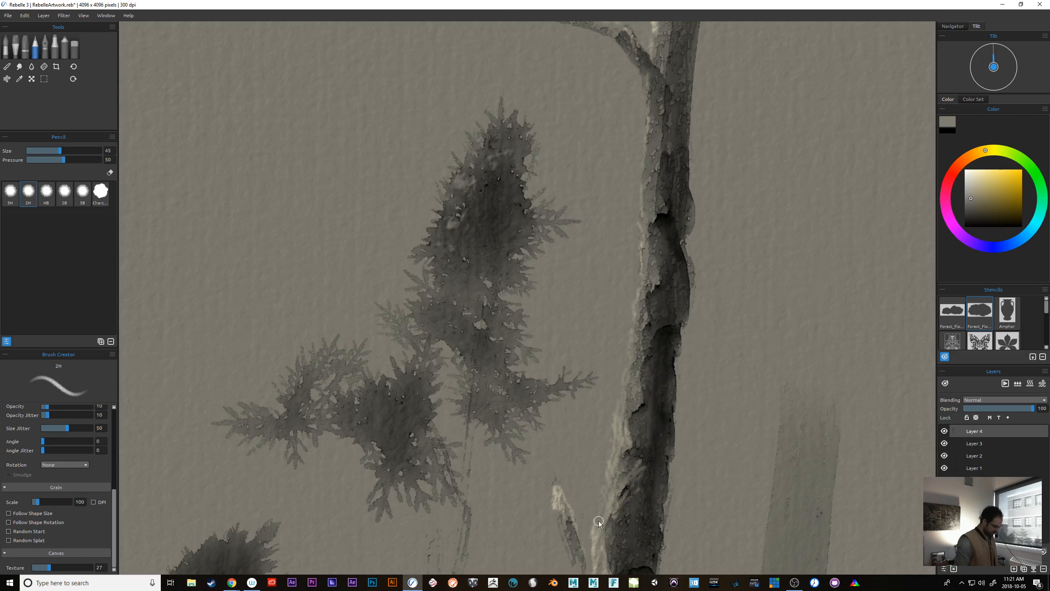
Add the large oval forest foliage stencil and position it over the pale trunks just right of the detailed bark trunk.
key("ctrl+minus")
key("ctrl+minus")
key("ctrl+minus")
key("ctrl+minus")
key("ctrl+minus")
key("ctrl+minus")
key("ctrl+minus")
key("ctrl+minus")
left_click_drag(742, 402, 631, 376)
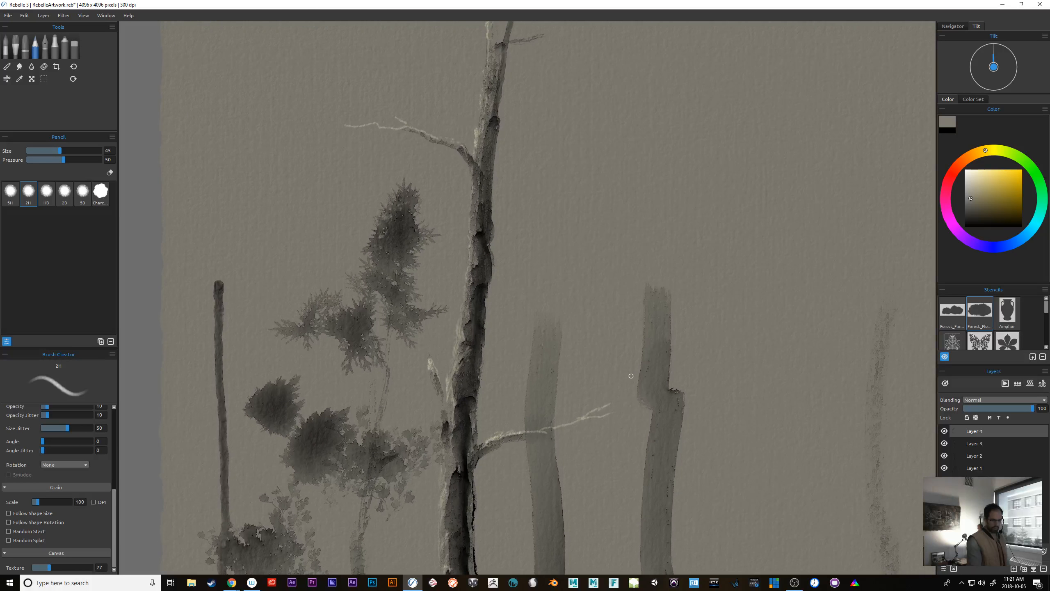
left_click(976, 315)
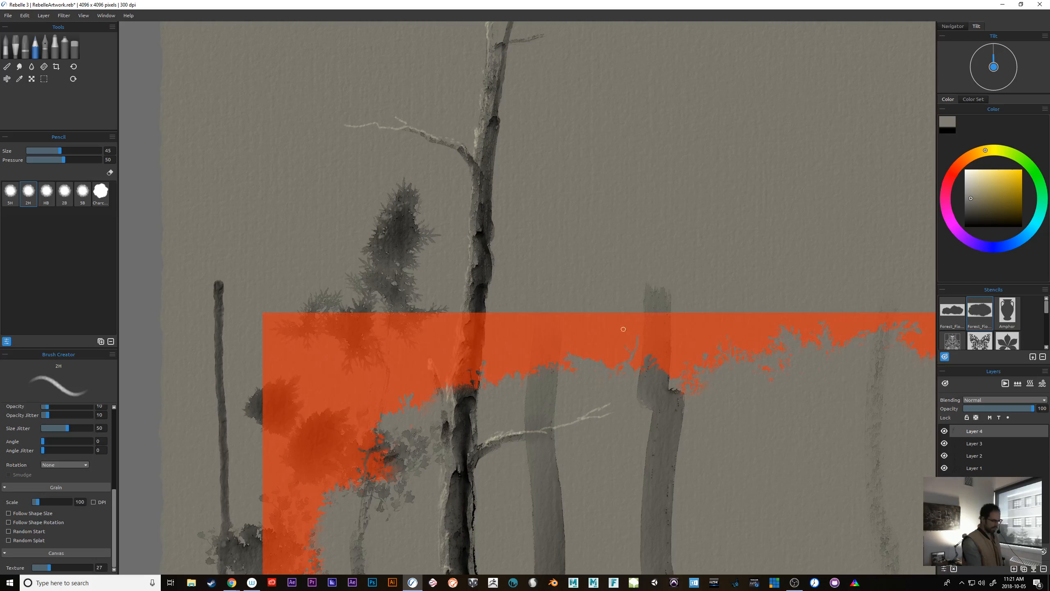
scroll(775, 462, "down", 3)
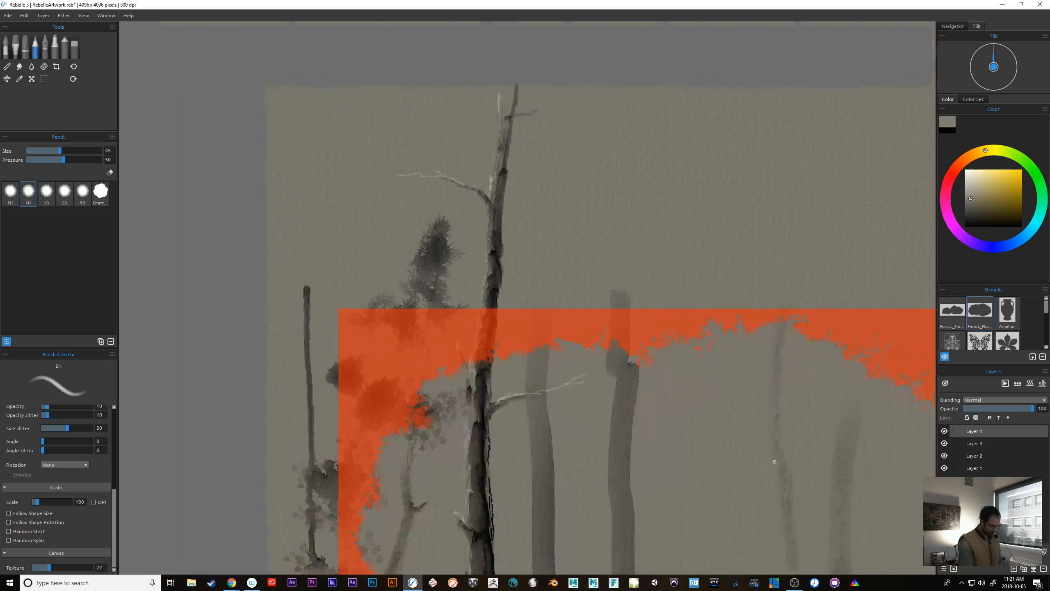
left_click_drag(931, 296, 904, 193)
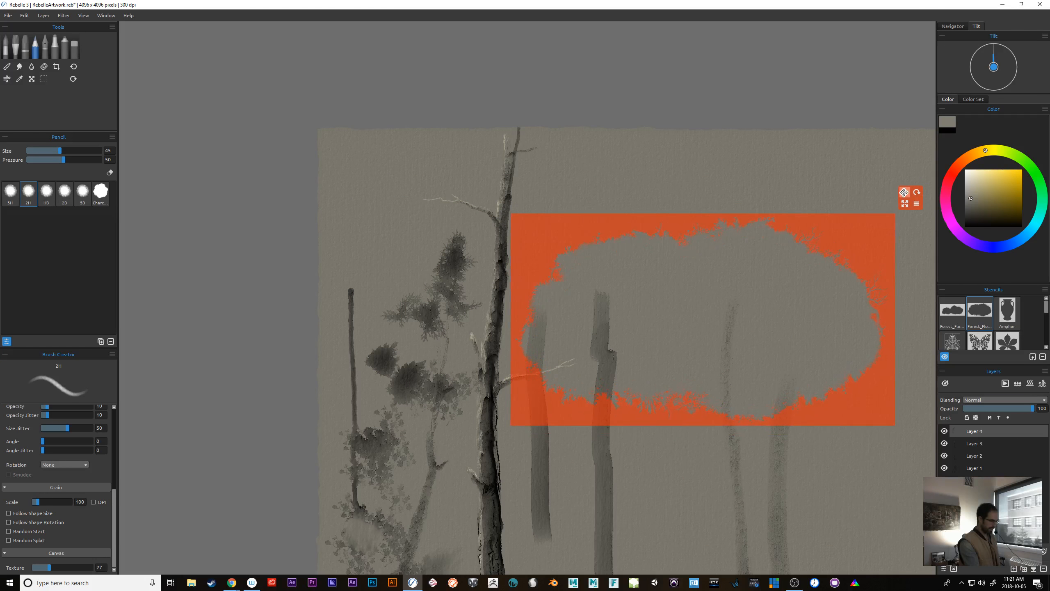
On a new Layer 5, paint black watercolor with the Mop brush along the upper inside edge of the stencil.
left_click(6, 51)
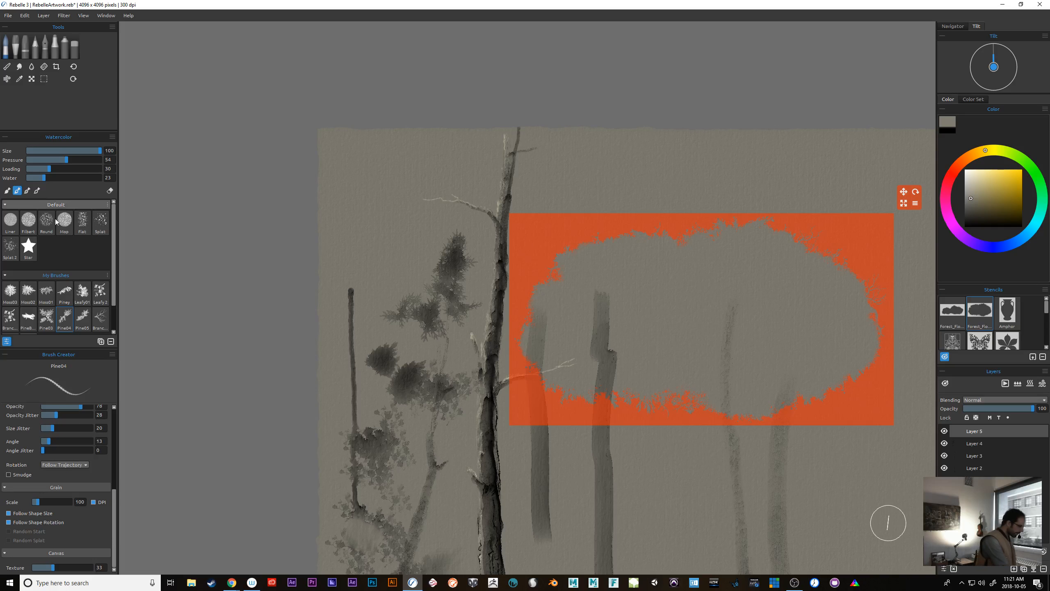
left_click(69, 223)
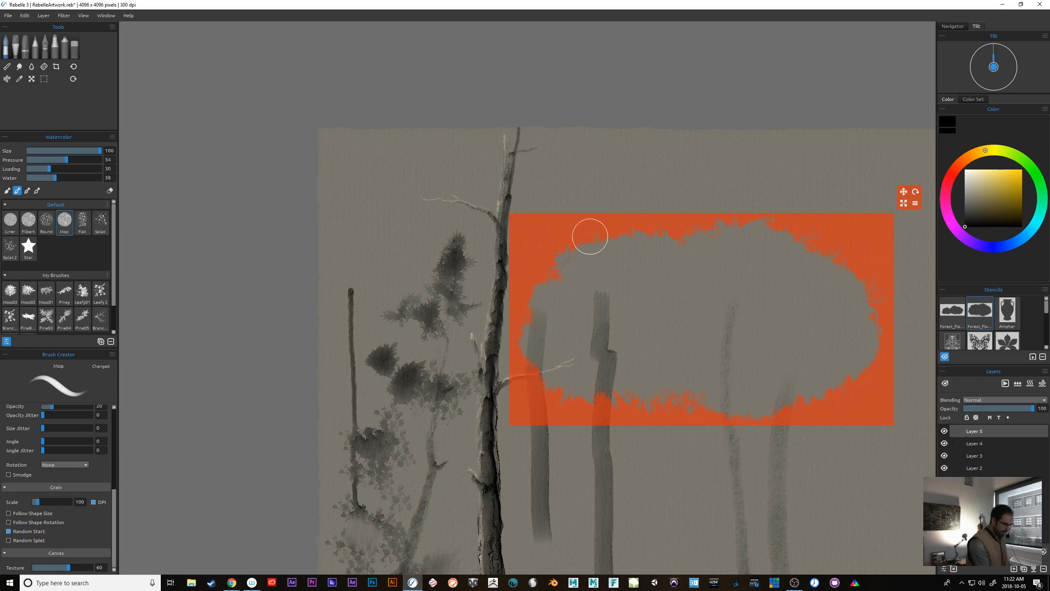
mouse_move(590, 236)
left_mouse_down()
mouse_move(542, 283)
mouse_move(614, 230)
mouse_move(595, 268)
mouse_move(616, 251)
mouse_move(653, 253)
mouse_move(651, 267)
mouse_move(713, 230)
mouse_move(689, 267)
mouse_move(776, 223)
mouse_move(748, 268)
mouse_move(844, 239)
mouse_move(828, 253)
mouse_move(855, 261)
mouse_move(828, 295)
left_mouse_up()
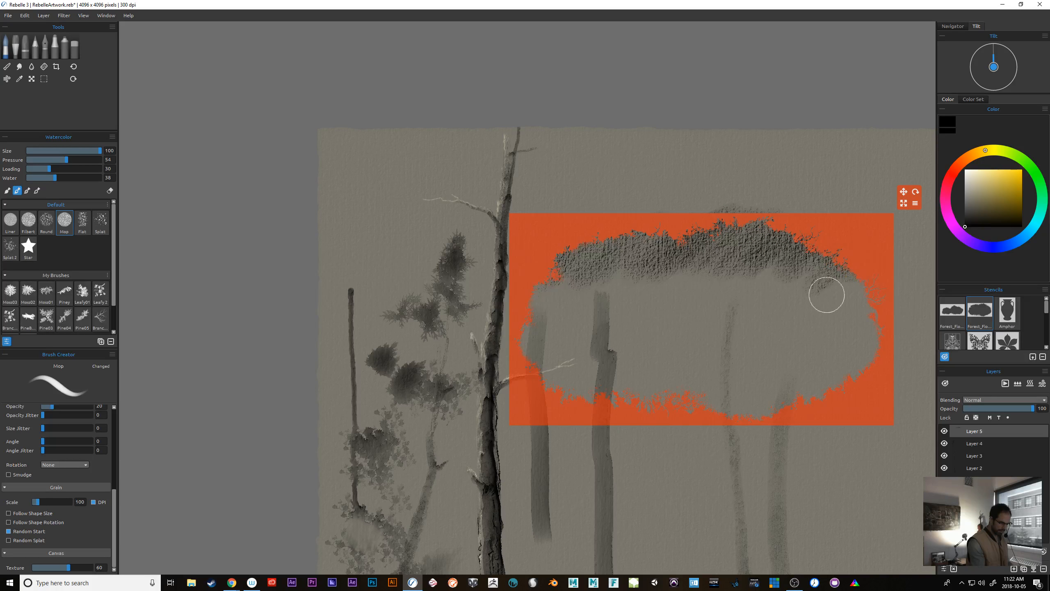
mouse_move(555, 288)
left_mouse_down()
mouse_move(564, 263)
mouse_move(547, 321)
mouse_move(607, 269)
mouse_move(643, 302)
left_mouse_up()
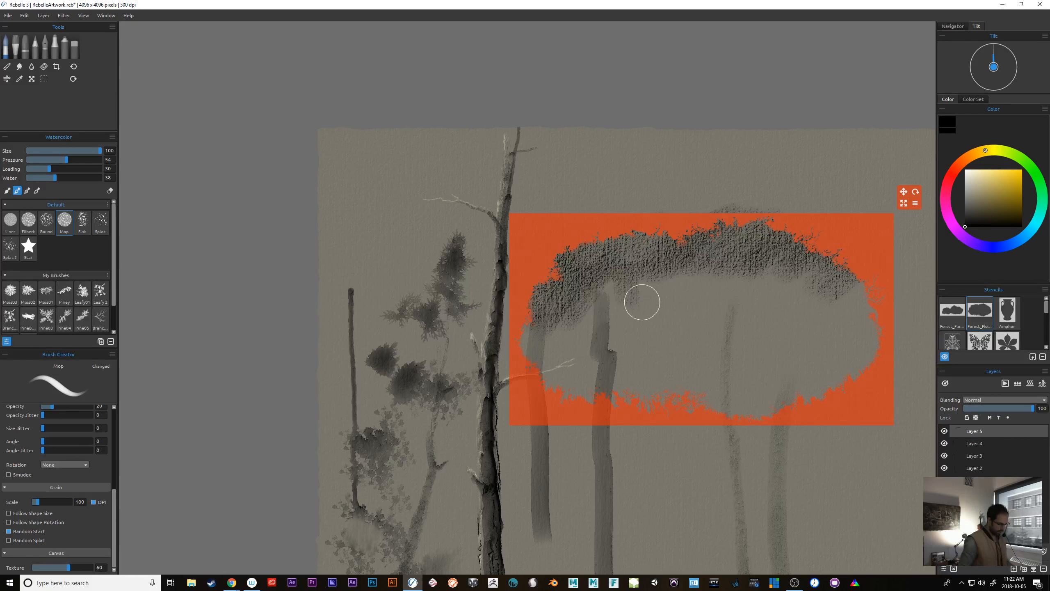
key("ctrl+plus")
key("ctrl+plus")
key("ctrl+plus")
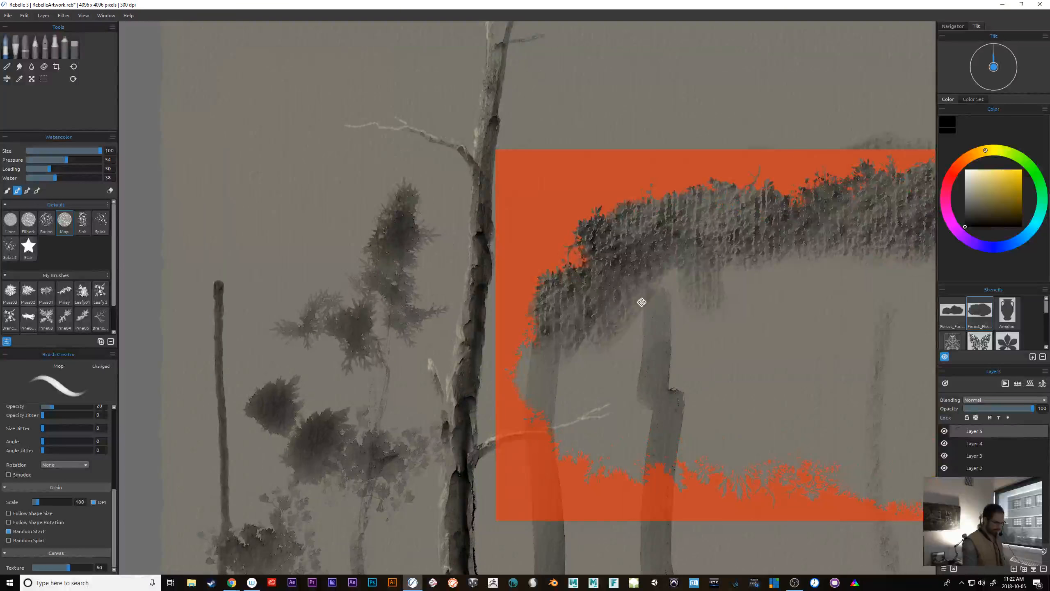
left_click_drag(809, 418, 540, 451)
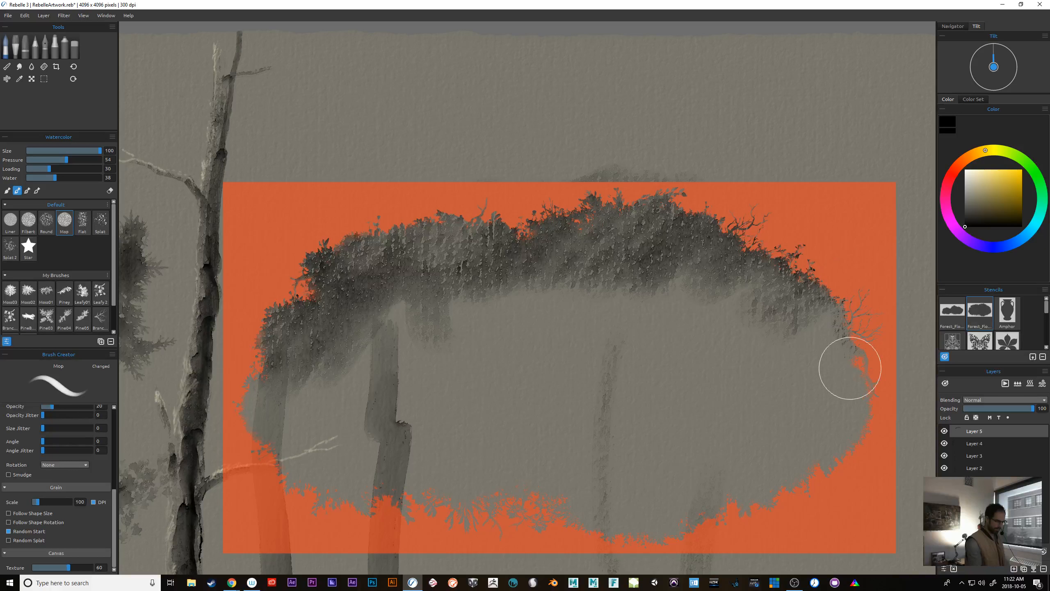
Remove the larger second foliage stencil that overlaps the painted canopy.
key("ctrl+minus")
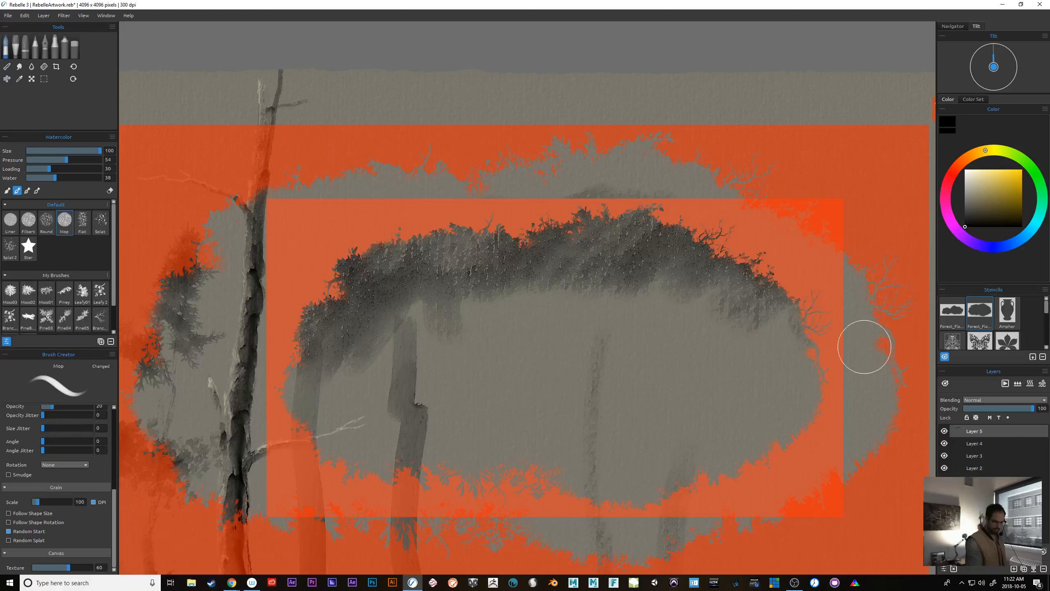
scroll(808, 435, "down", 2)
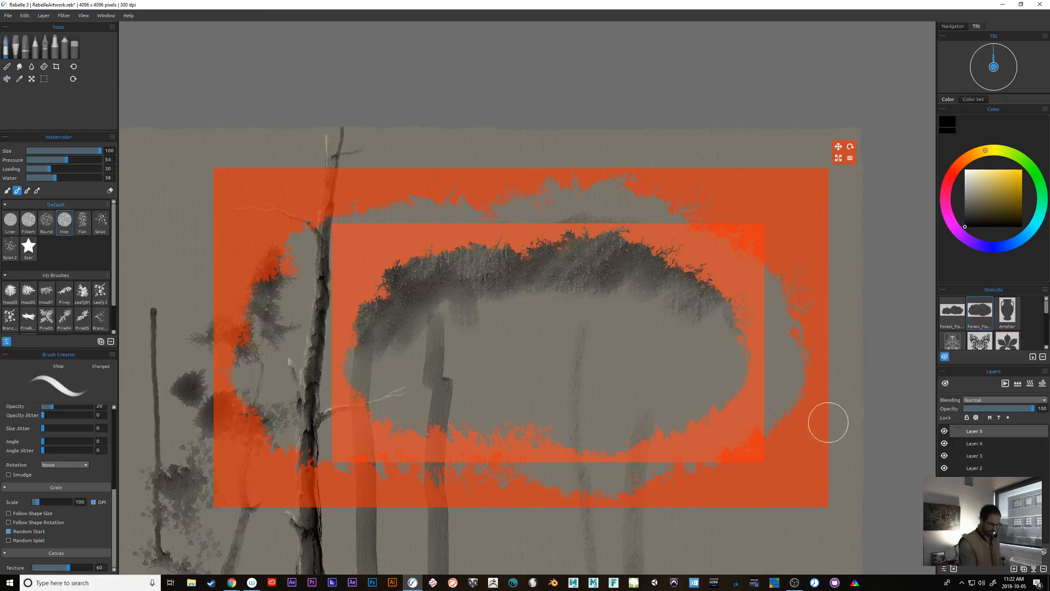
left_click(850, 159)
left_click(860, 247)
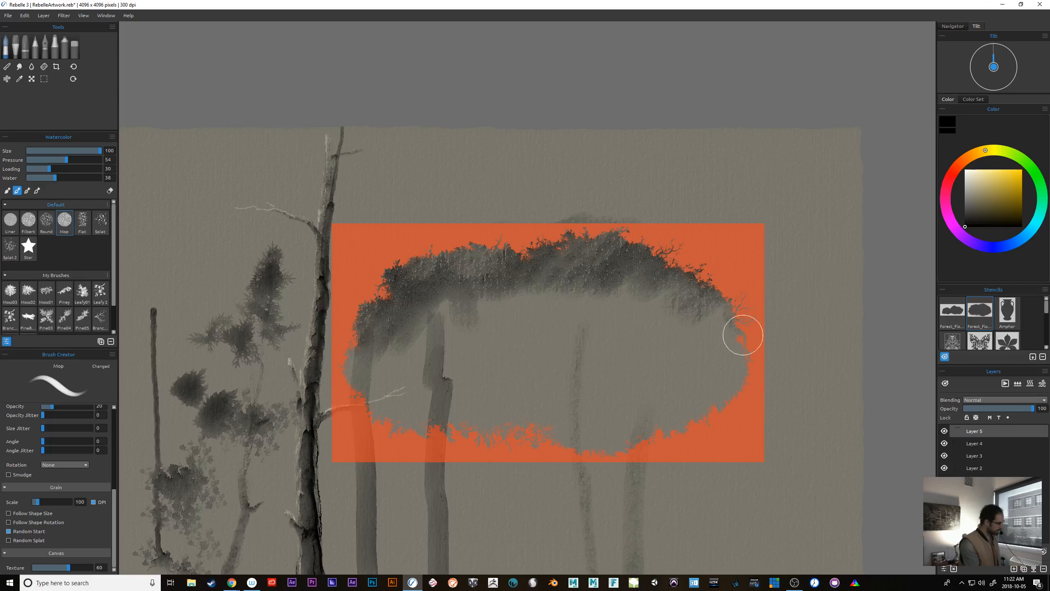
left_click(32, 79)
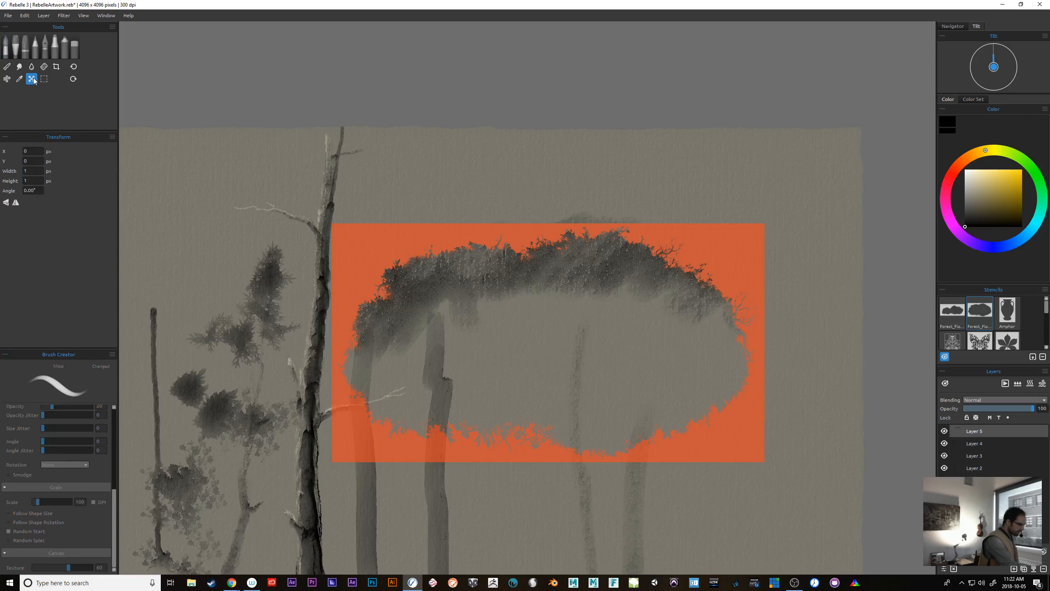
left_click(986, 444)
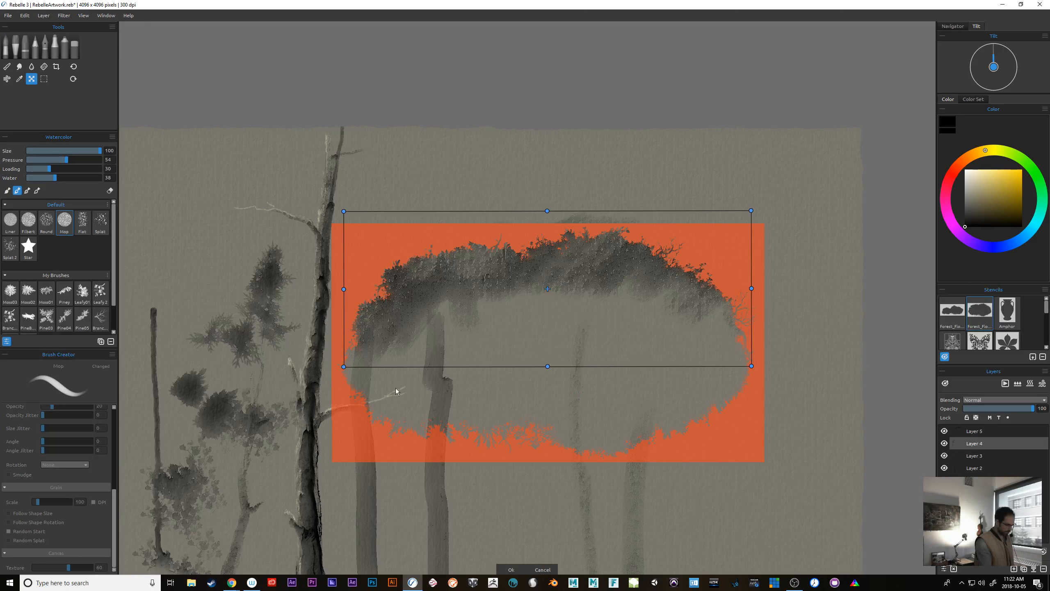
key("Return")
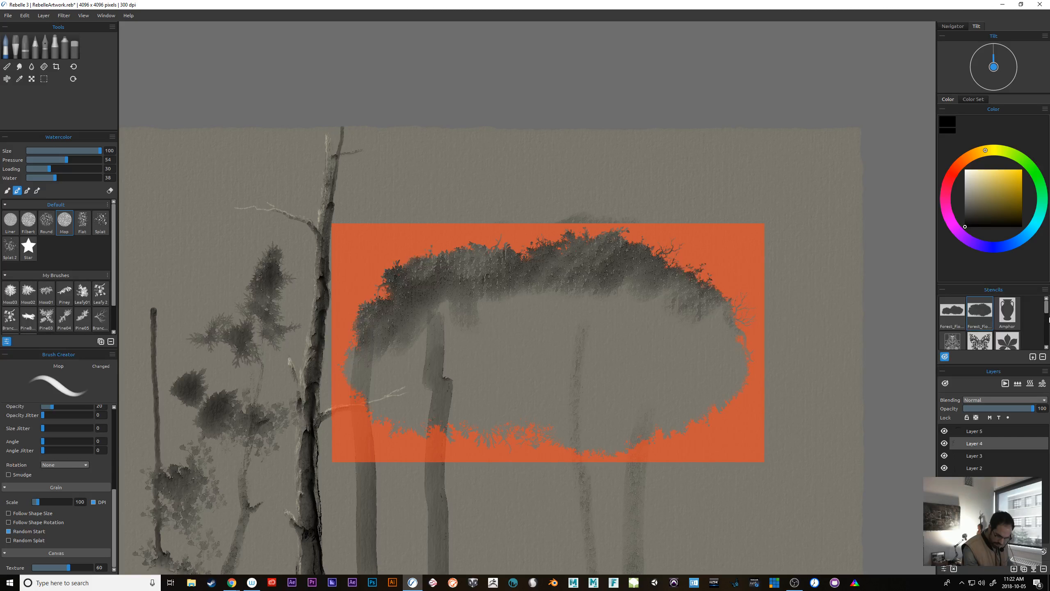
Hide the stencil and examine the leafy edge of the painted canopy up close.
left_click(945, 357)
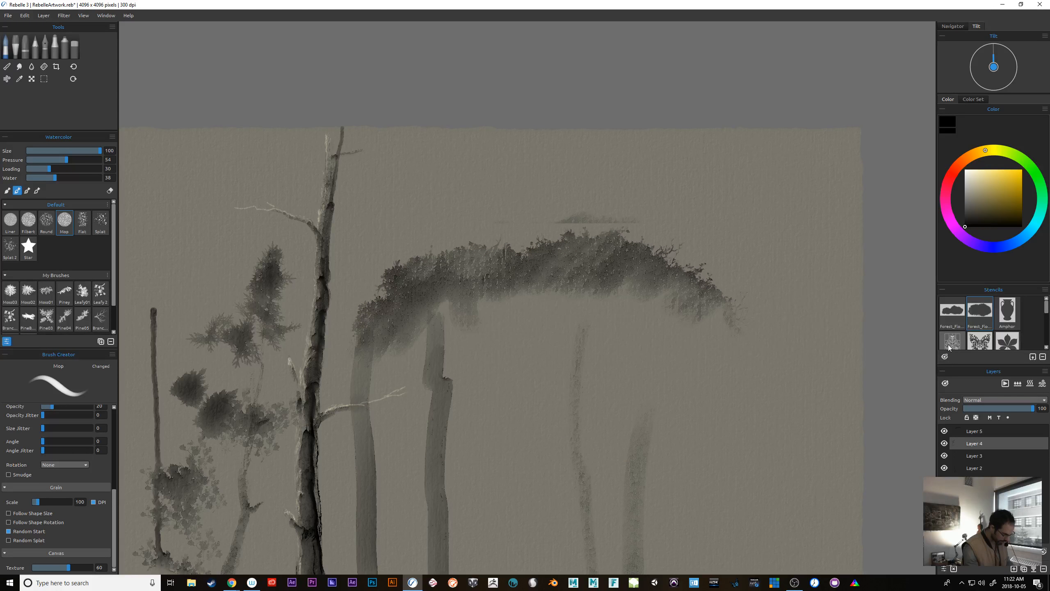
key("ctrl+plus")
key("ctrl+plus")
key("ctrl+plus")
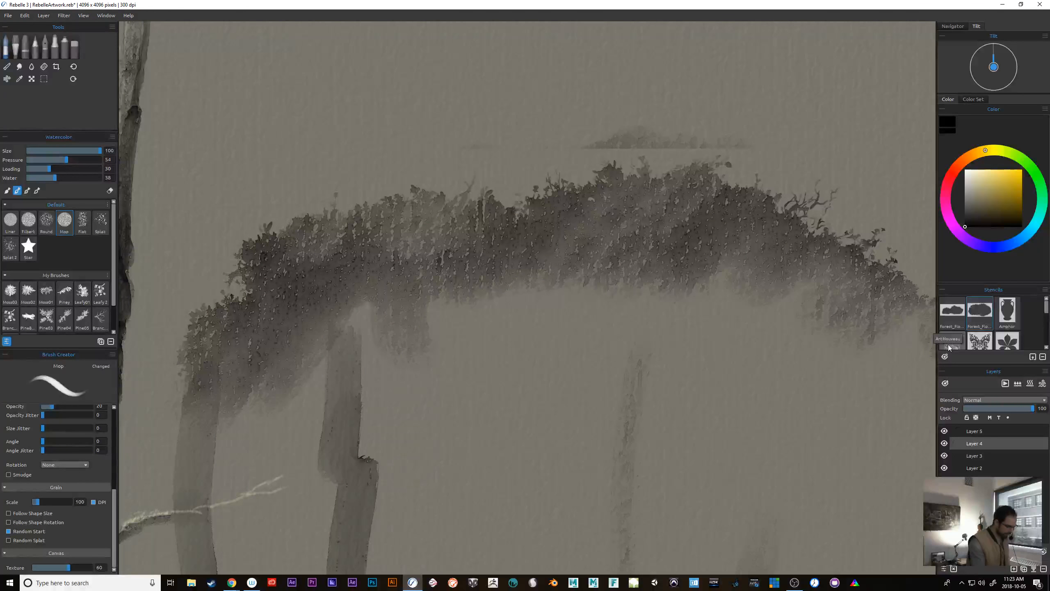
left_click_drag(572, 298, 683, 356)
left_click_drag(750, 310, 452, 338)
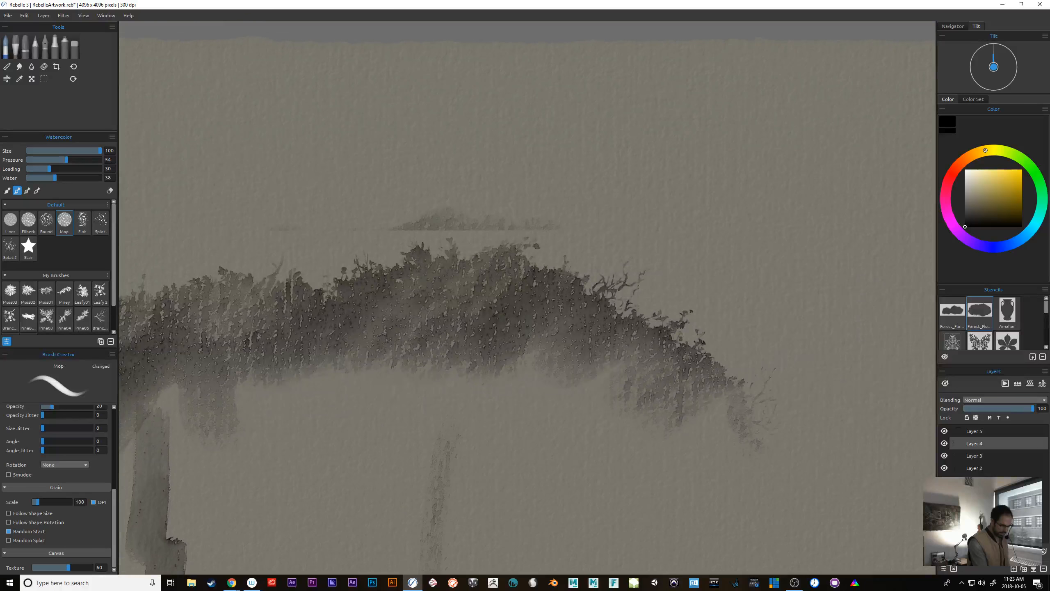
left_click_drag(679, 363, 730, 342)
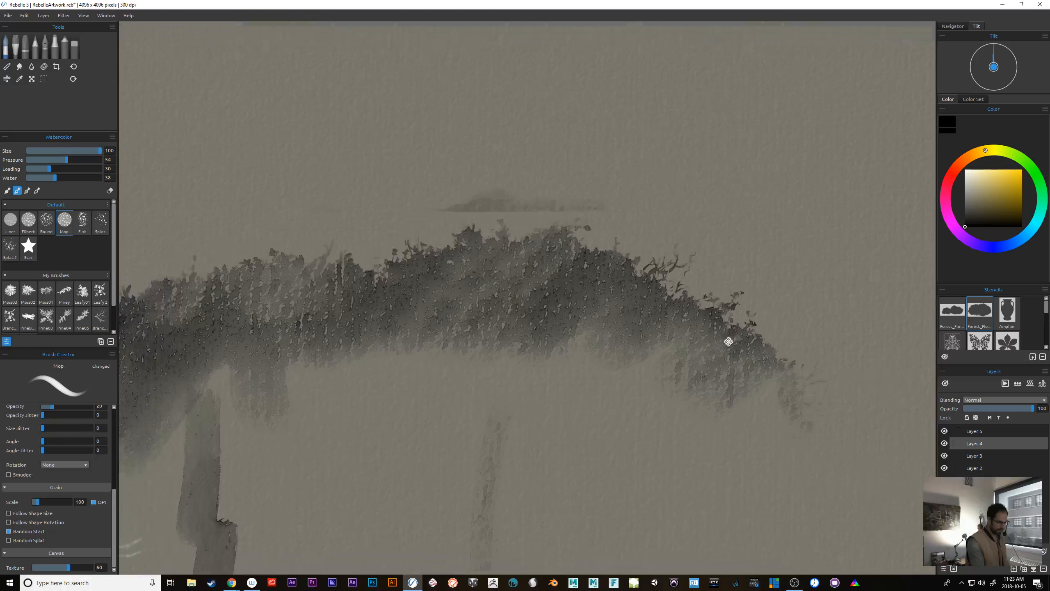
left_click_drag(618, 247, 663, 258)
left_click_drag(696, 344, 621, 330)
scroll(706, 448, "down", 5)
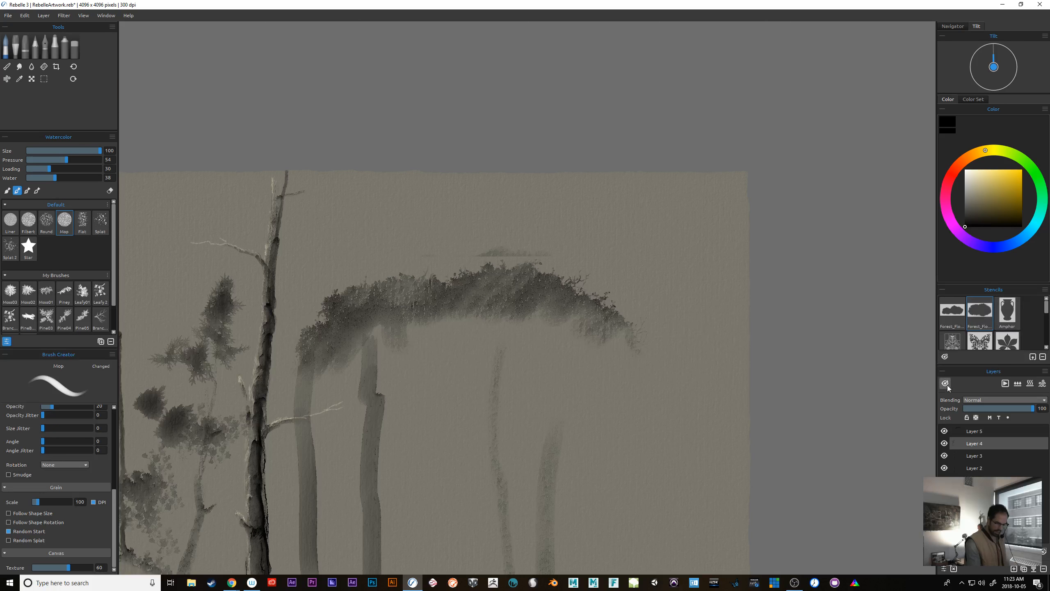
Show the stencils again, add the two-lobed forest stencil, and enlarge and place it overlapping the oval one.
left_click(945, 356)
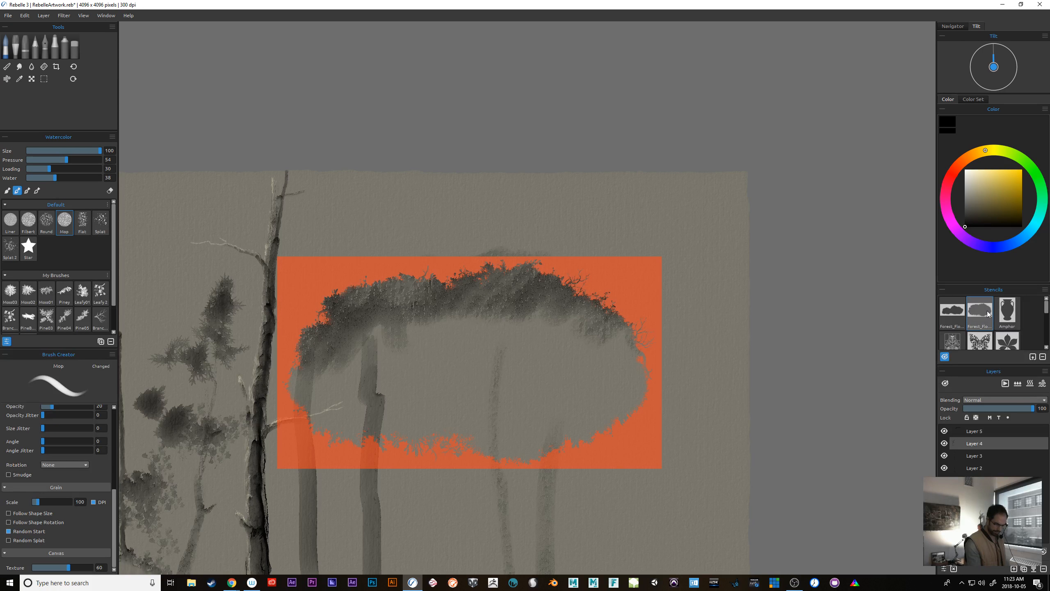
left_click(954, 318)
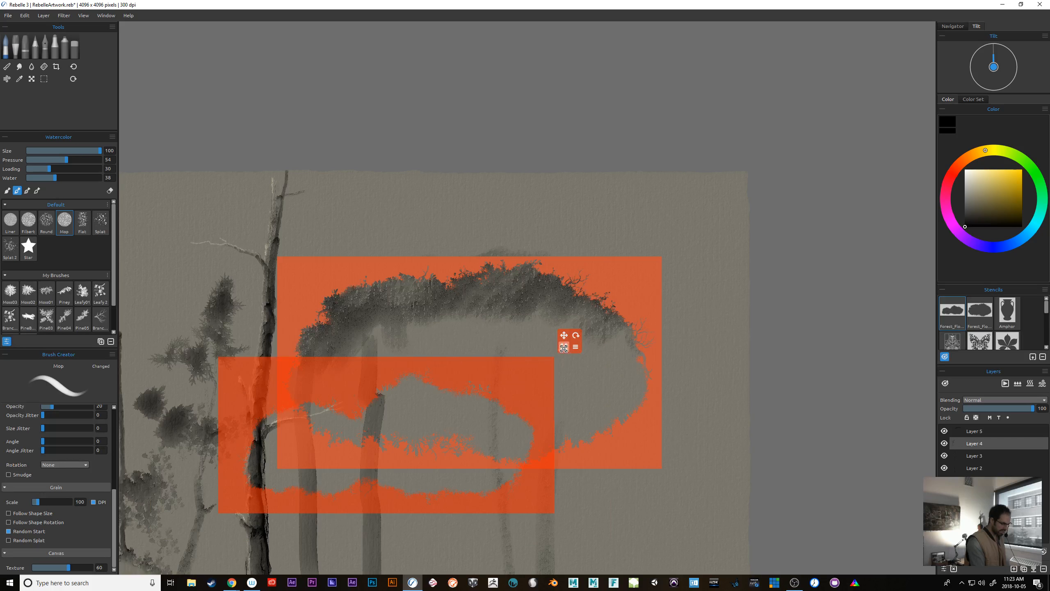
left_click_drag(564, 346, 775, 247)
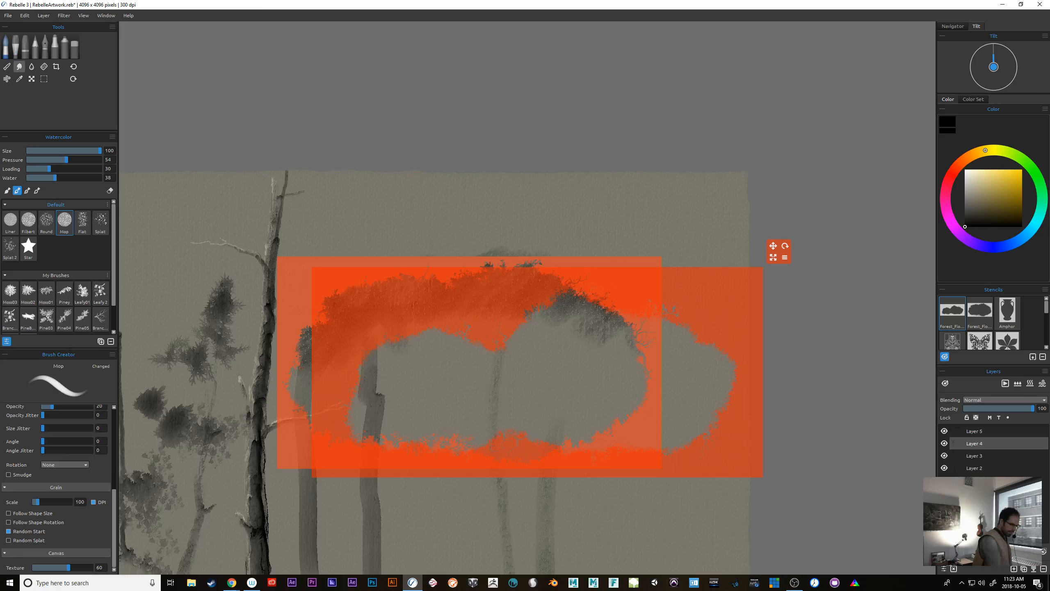
On Layer 5, paint dark foliage along the upper edge of the opening shared by the two overlapping stencils.
left_click(988, 433)
mouse_move(544, 315)
left_mouse_down()
mouse_move(508, 342)
mouse_move(563, 299)
mouse_move(536, 330)
mouse_move(500, 341)
mouse_move(568, 293)
mouse_move(573, 337)
mouse_move(606, 324)
mouse_move(577, 344)
mouse_move(519, 340)
left_mouse_up()
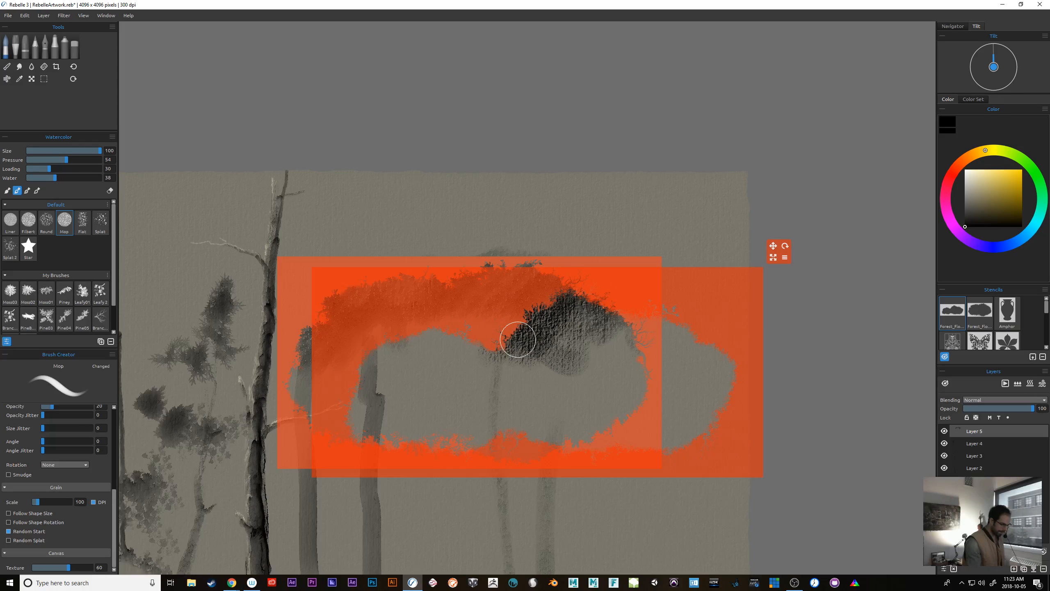
Remove the two-lobed stencil, then examine the painted leafy edge up close with the remaining oval stencil temporarily hidden.
left_click(785, 257)
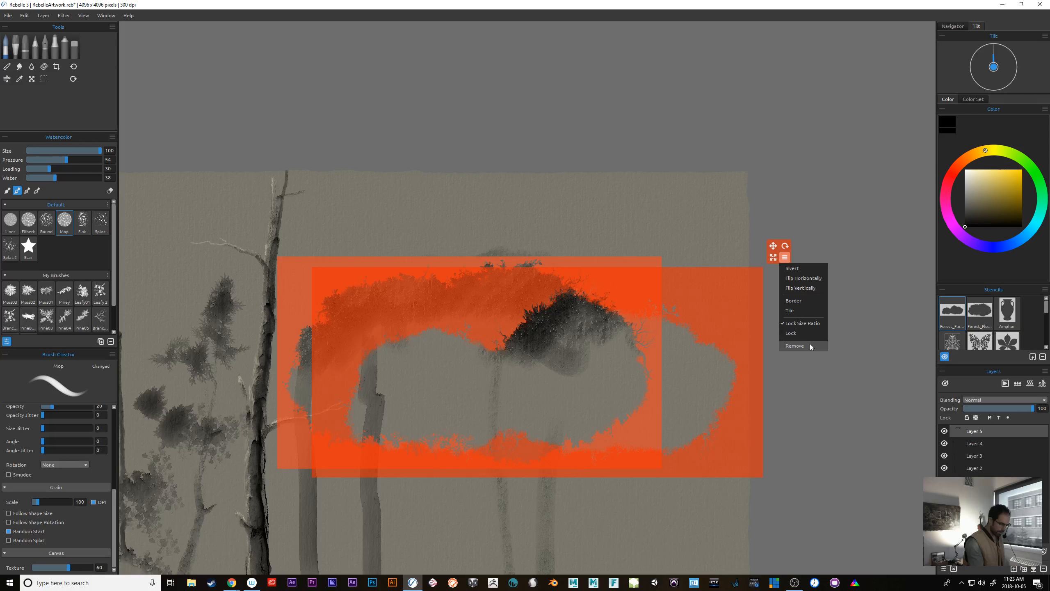
left_click(795, 346)
scroll(767, 380, "up", 5)
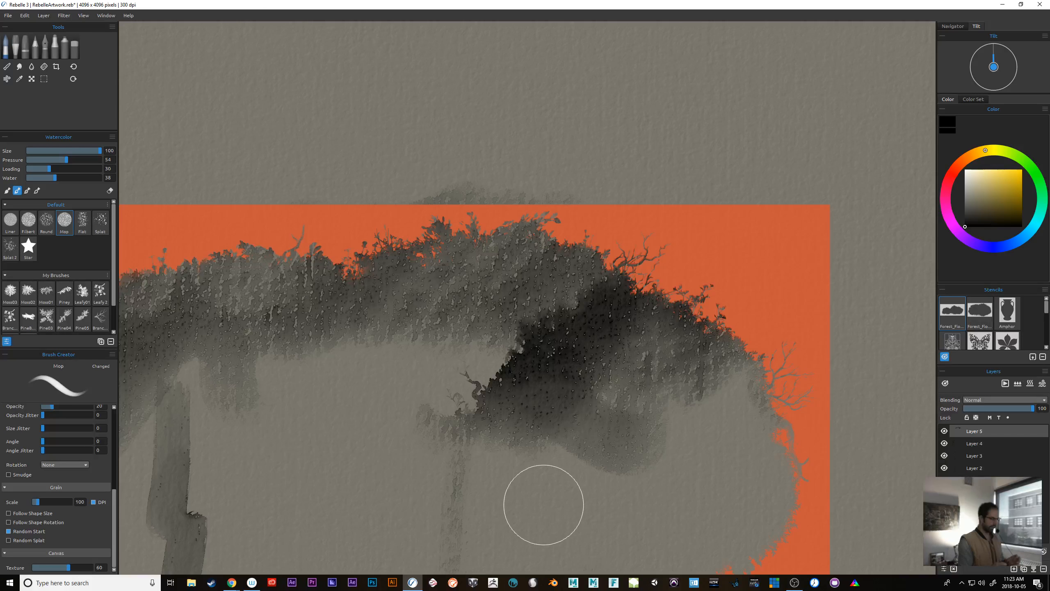
left_click(945, 356)
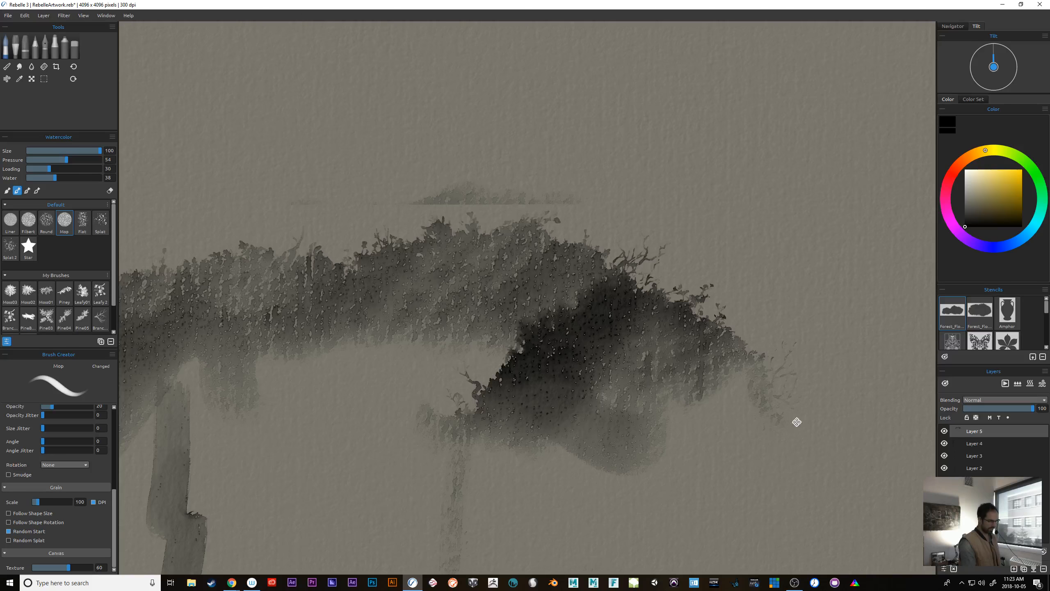
left_click_drag(797, 422, 593, 514)
left_click(946, 357)
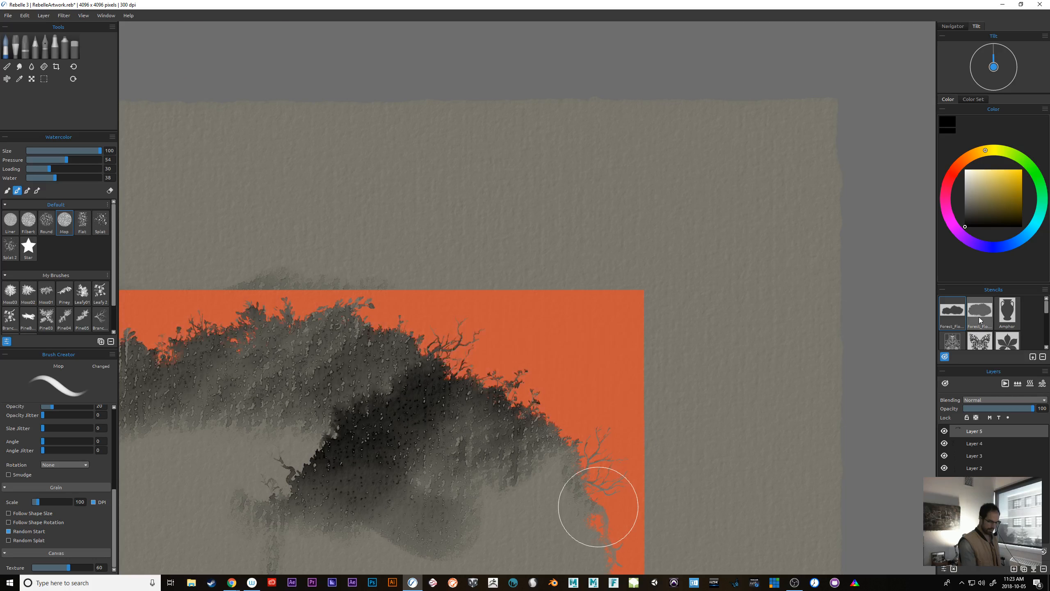
Add the two-lobed forest stencil near the canvas's upper-right corner, paint a dark foliage mound through it, and move it off the mound.
left_click(955, 324)
mouse_move(483, 327)
left_mouse_down()
mouse_move(753, 175)
mouse_move(452, 343)
mouse_move(827, 114)
left_mouse_up()
mouse_move(484, 195)
left_mouse_down()
mouse_move(539, 169)
mouse_move(614, 207)
mouse_move(535, 218)
mouse_move(746, 253)
left_mouse_up()
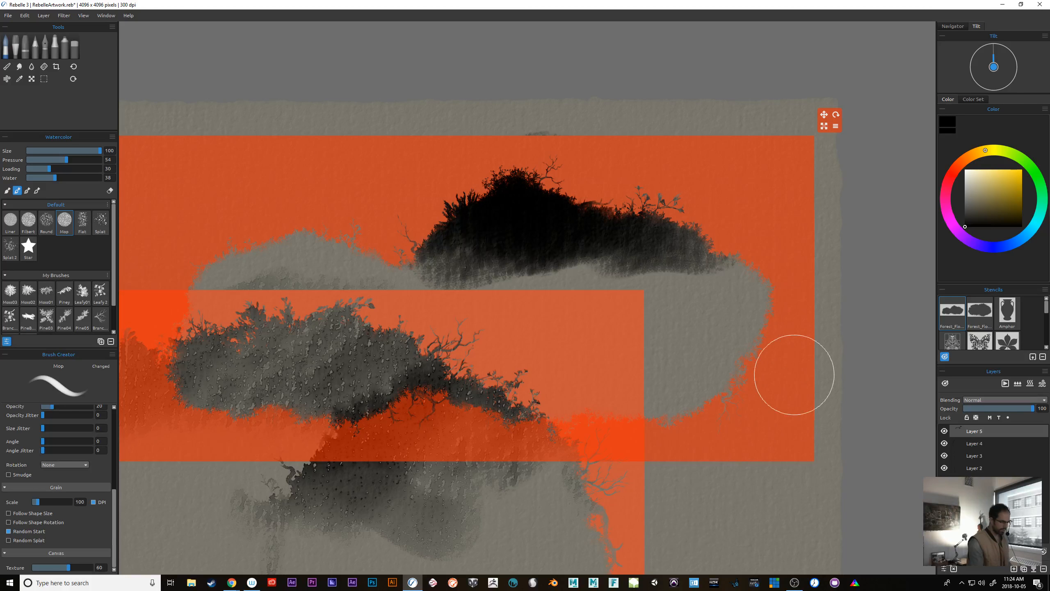
left_click(836, 126)
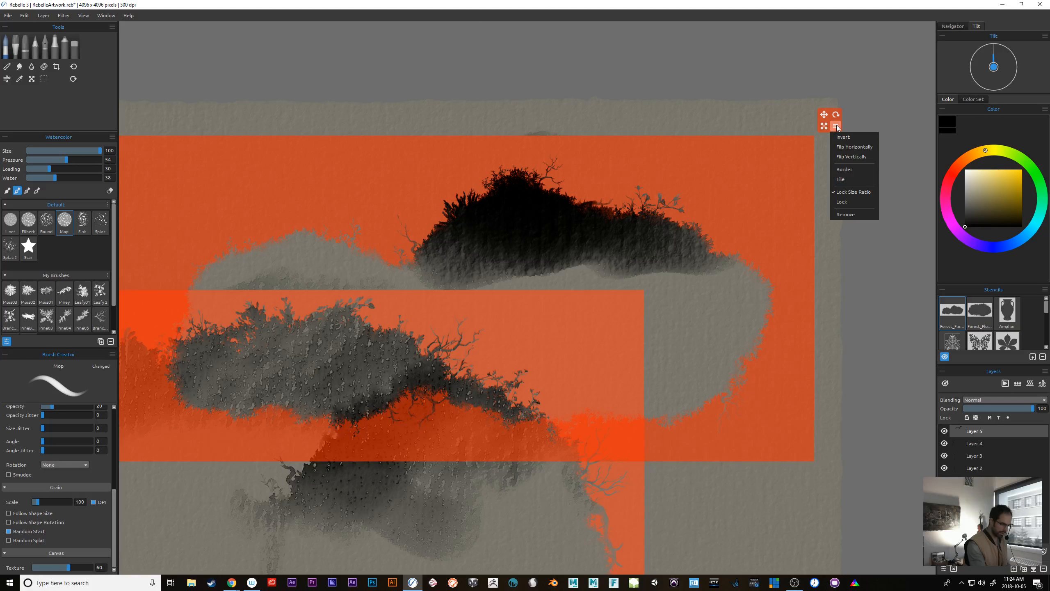
mouse_move(824, 115)
left_mouse_down()
mouse_move(761, 233)
mouse_move(588, 404)
left_mouse_up()
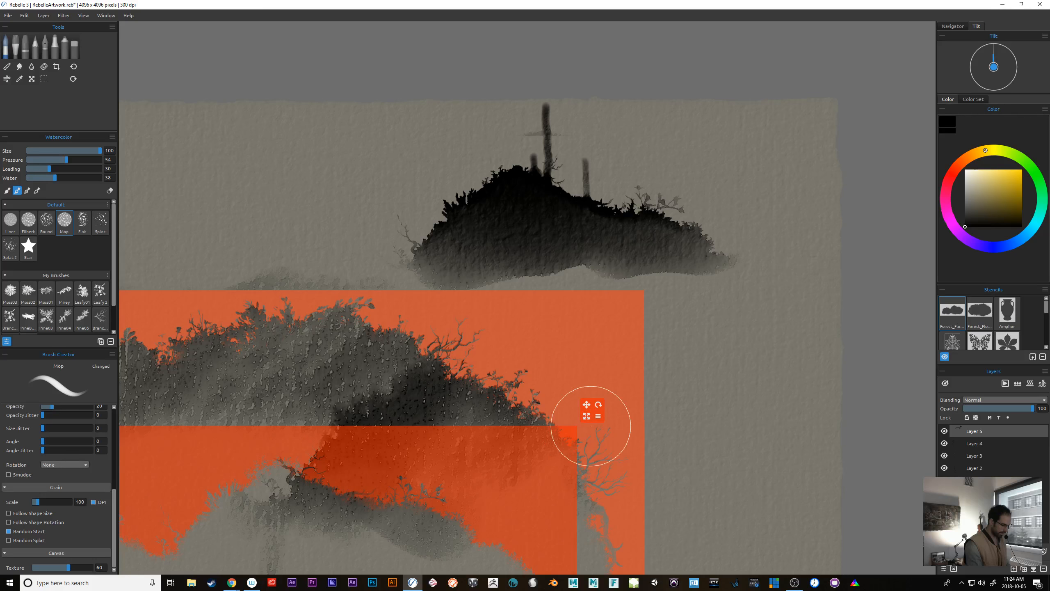
Reposition the two-lobed stencil around the dark mound and paint lighter grey foliage behind its right slope and on its left side.
mouse_move(587, 404)
left_mouse_down()
mouse_move(703, 221)
mouse_move(859, 66)
mouse_move(859, 92)
left_mouse_up()
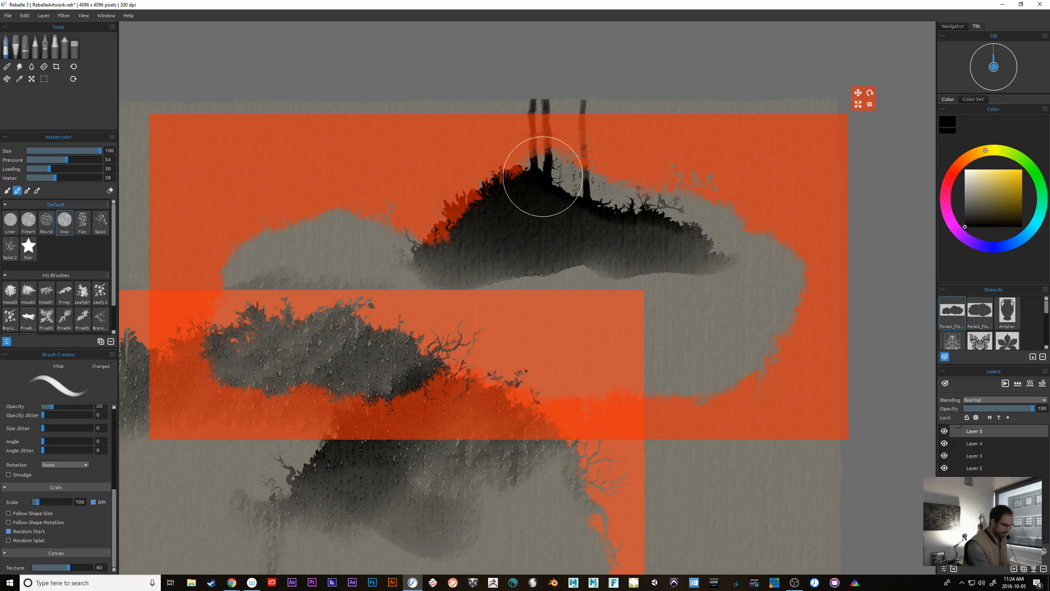
mouse_move(543, 177)
left_mouse_down()
mouse_move(556, 152)
mouse_move(556, 173)
mouse_move(580, 189)
mouse_move(649, 176)
left_mouse_up()
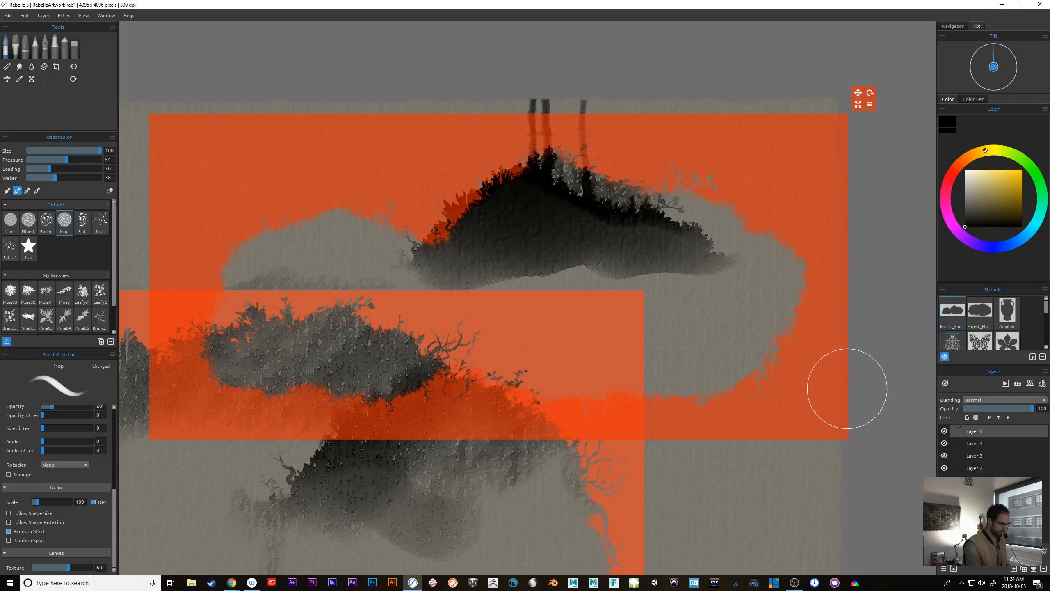
mouse_move(858, 95)
left_mouse_down()
mouse_move(790, 272)
mouse_move(725, 134)
mouse_move(685, 120)
left_mouse_up()
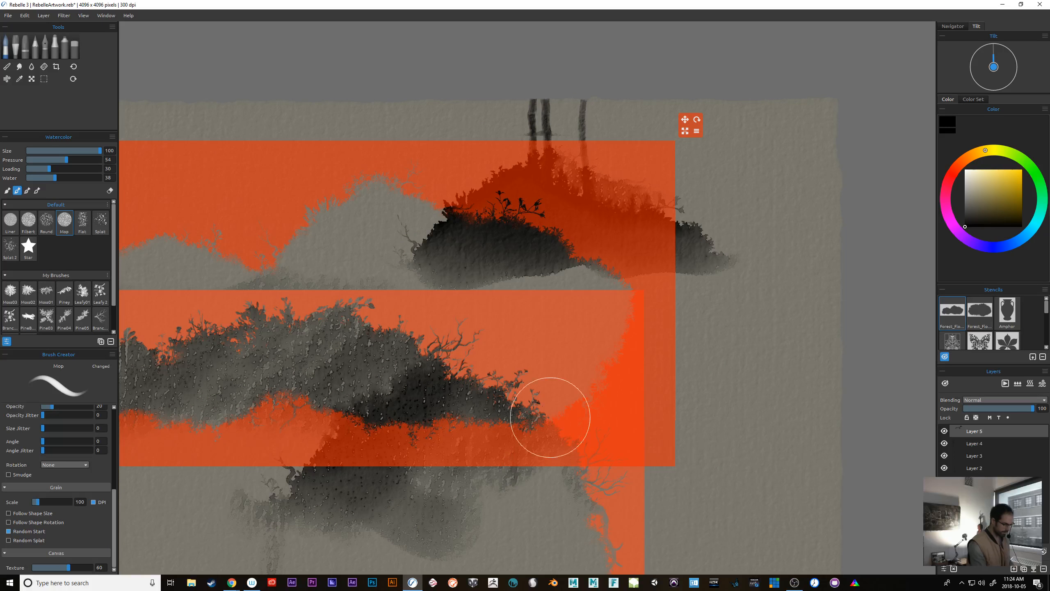
mouse_move(414, 180)
left_mouse_down()
mouse_move(436, 233)
mouse_move(353, 237)
mouse_move(456, 221)
left_mouse_up()
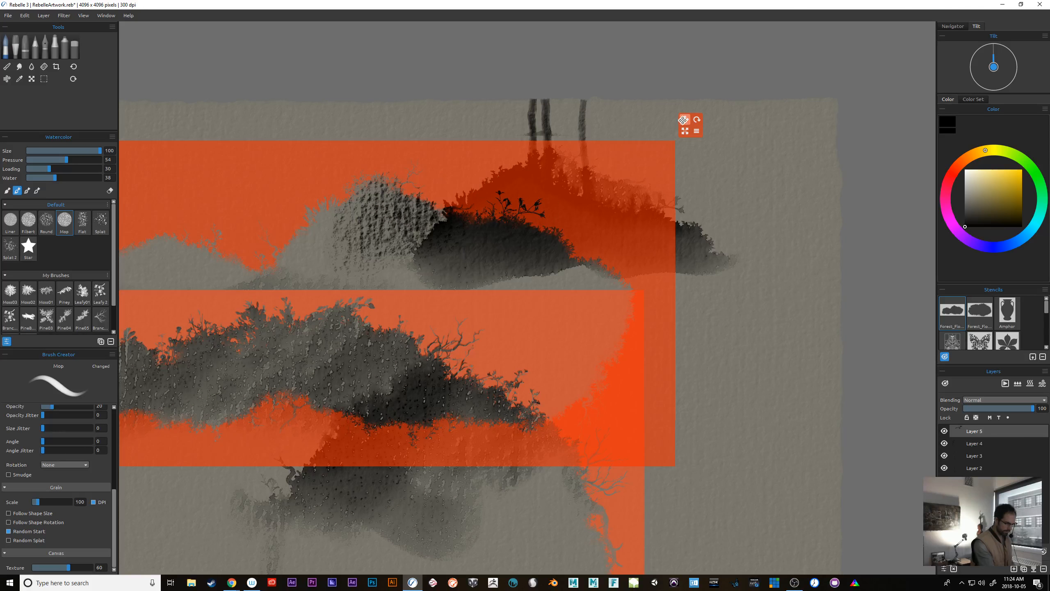
Enlarge the two-lobed stencil and place its upper edge across the middle of the dark mound.
left_click_drag(682, 111, 738, 430)
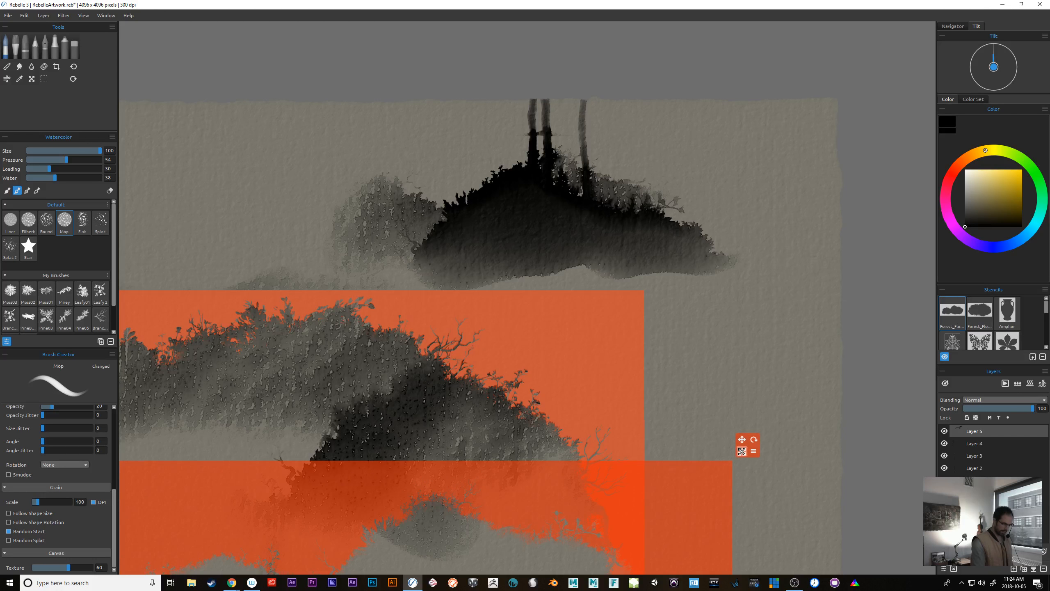
left_click_drag(742, 452, 572, 421)
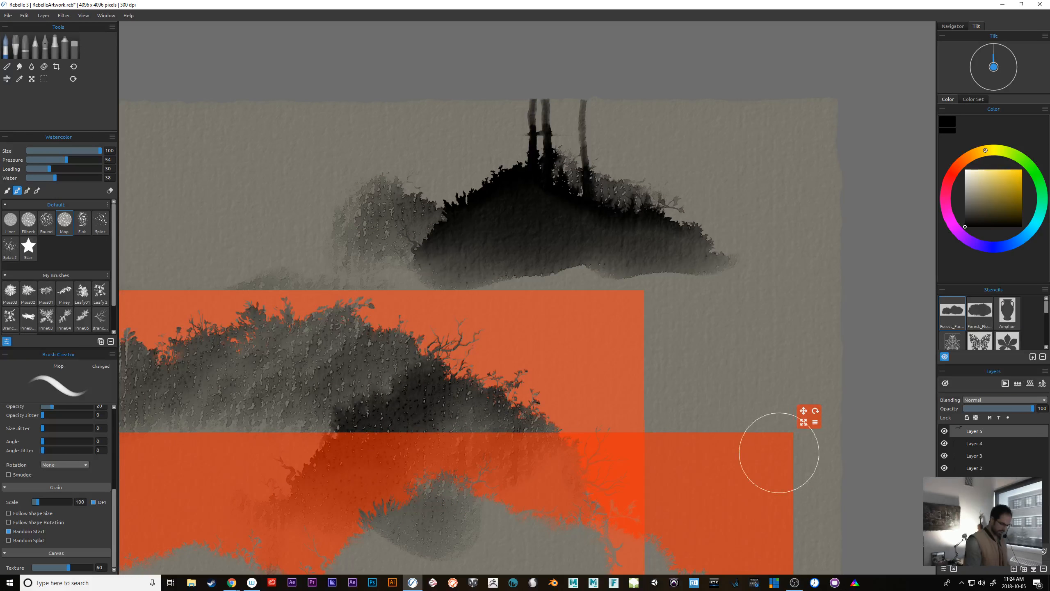
left_click_drag(805, 412, 844, 138)
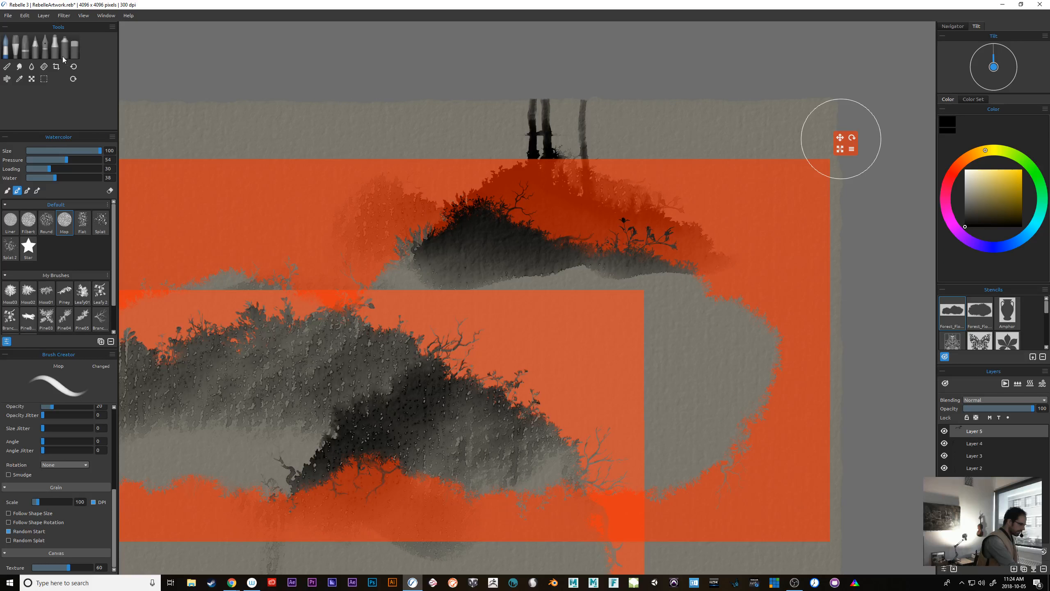
With the Hexa Soft pastel at size 80 and the sampled canvas colour, paint light texture over the mound inside the stencil.
left_click(25, 46)
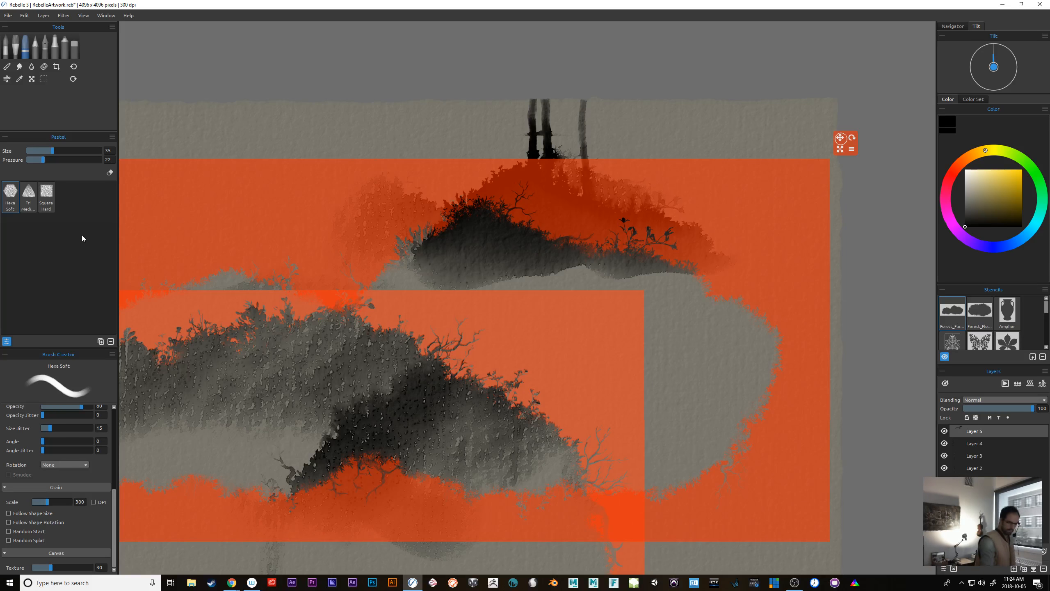
left_click(975, 195)
left_click(716, 343, "alt")
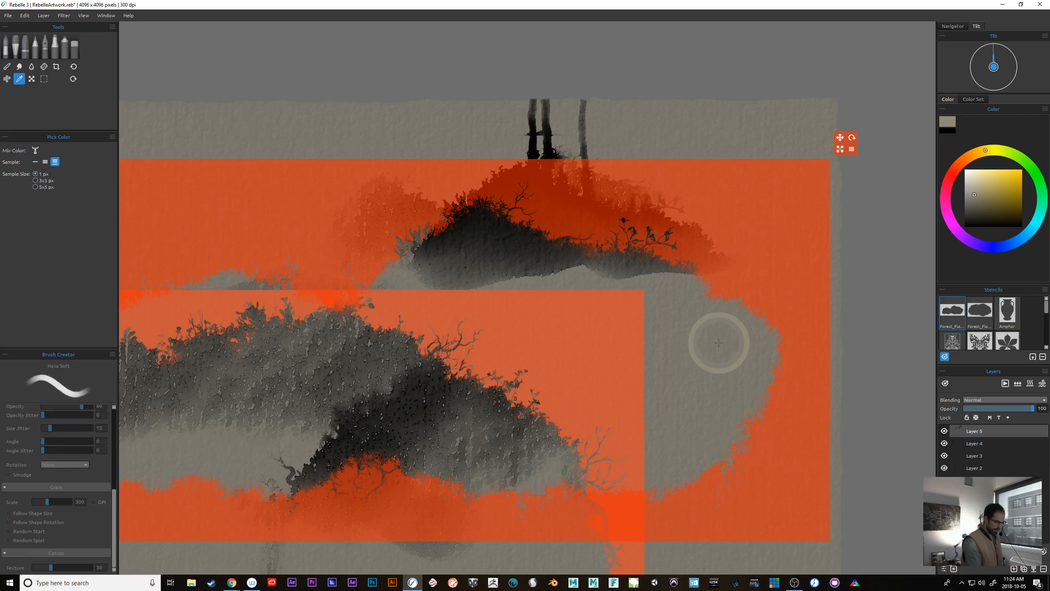
key("bracketright")
key("bracketright")
key("bracketright")
key("bracketright")
key("bracketright")
key("bracketright")
key("bracketright")
key("bracketright")
key("bracketright")
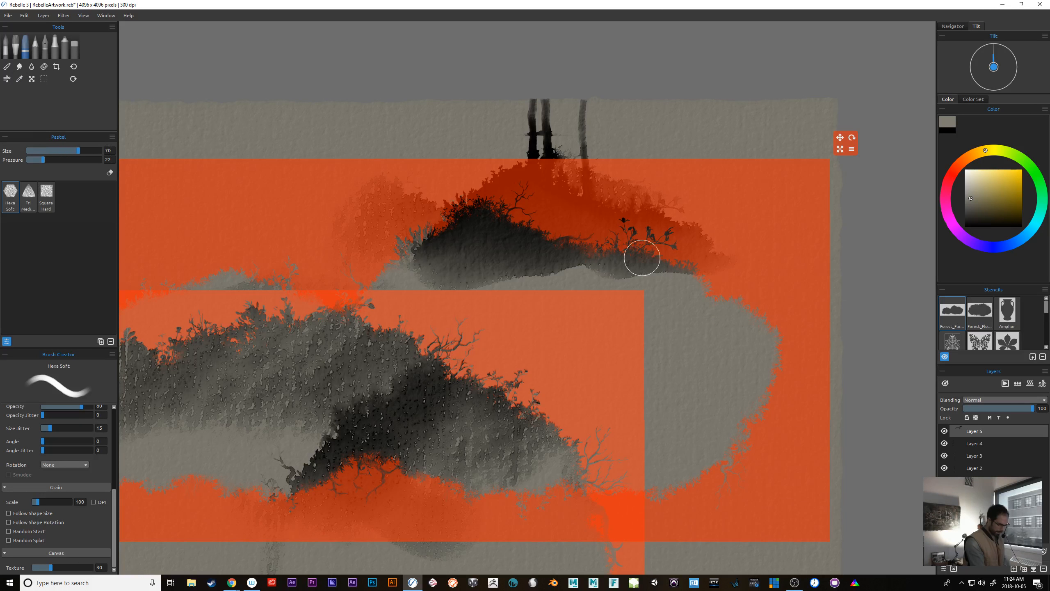
mouse_move(462, 232)
left_mouse_down()
mouse_move(556, 222)
mouse_move(499, 197)
mouse_move(560, 180)
mouse_move(466, 219)
mouse_move(548, 188)
mouse_move(506, 195)
left_mouse_up()
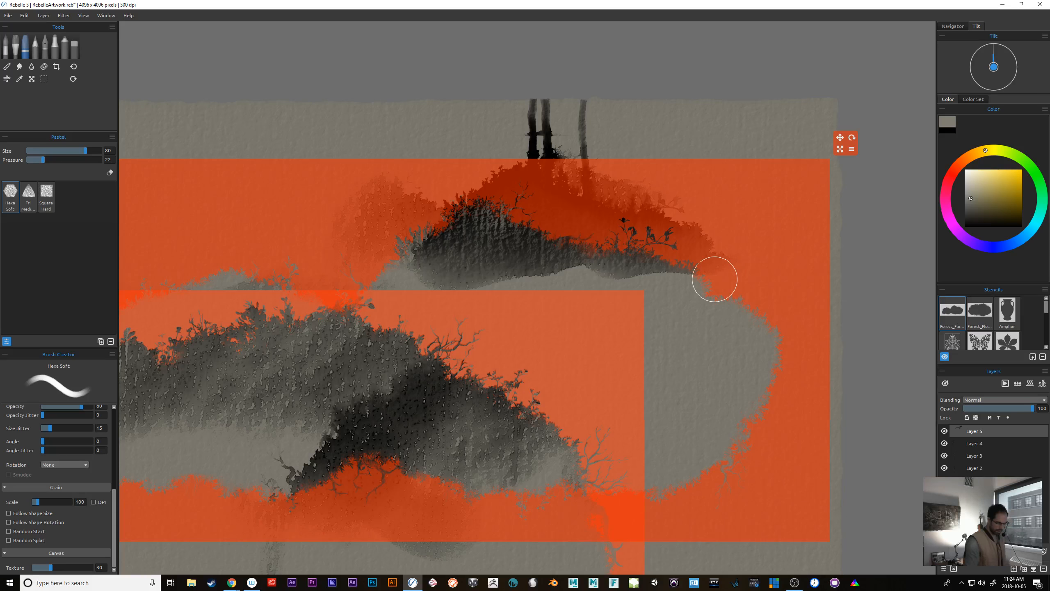
Try removing the two-lobed stencil to check the light texture on the mound, and undo the removal.
left_click(852, 149)
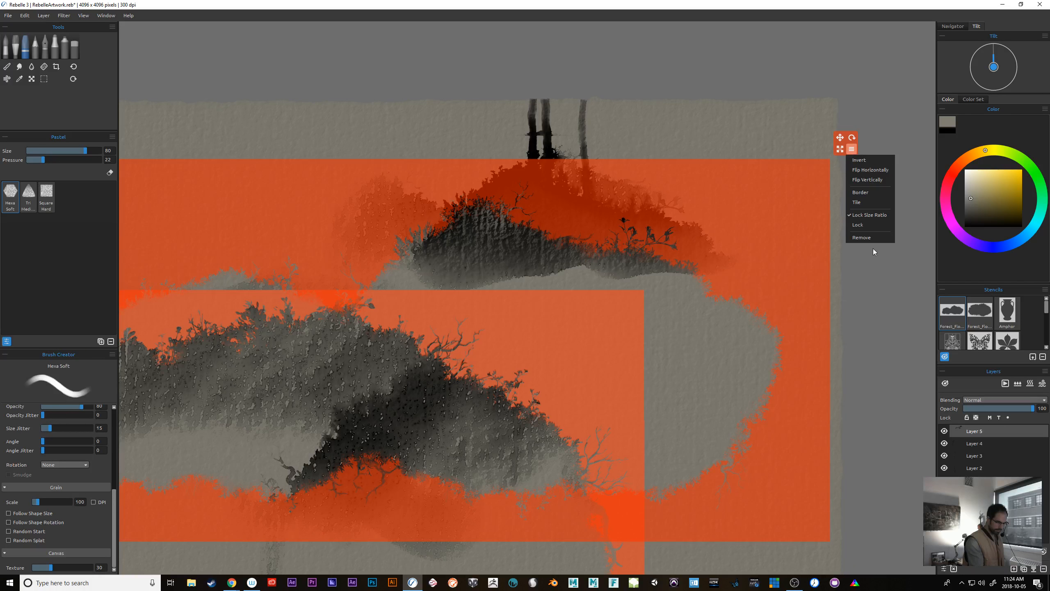
left_click(874, 237)
key("ctrl+plus")
key("ctrl+plus")
key("ctrl+plus")
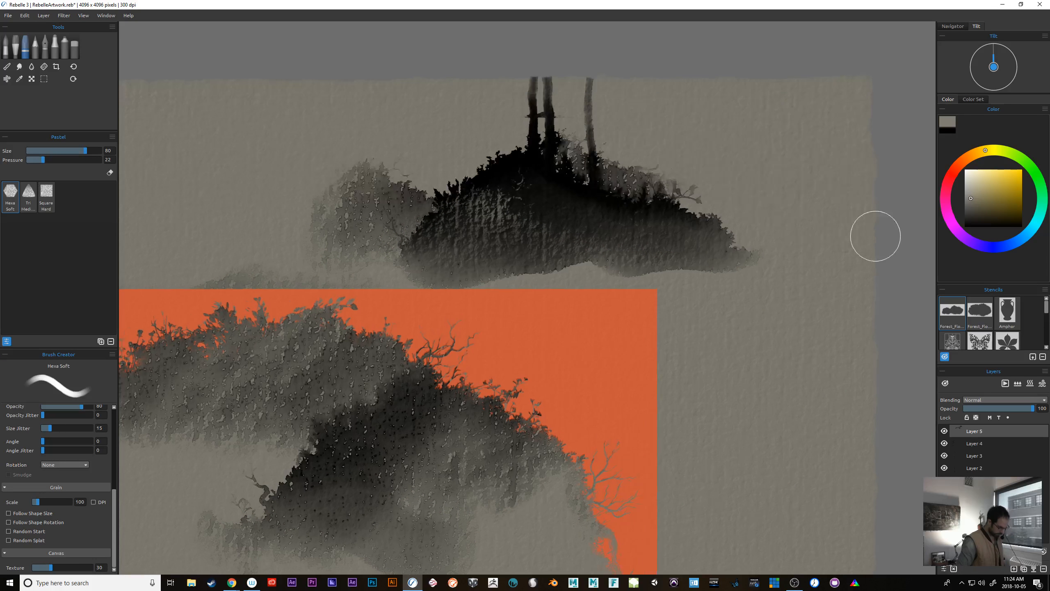
key("ctrl+z")
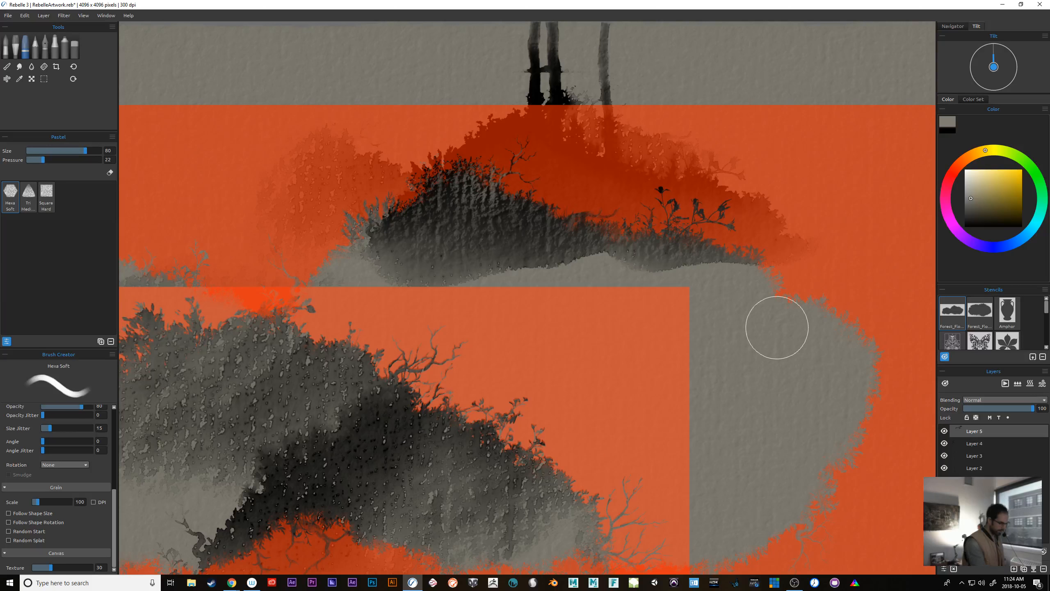
Reduce the pastel size and paint light leaf and branch highlights along the stencil's upper edge across the mound.
key("bracketleft")
key("bracketleft")
key("bracketleft")
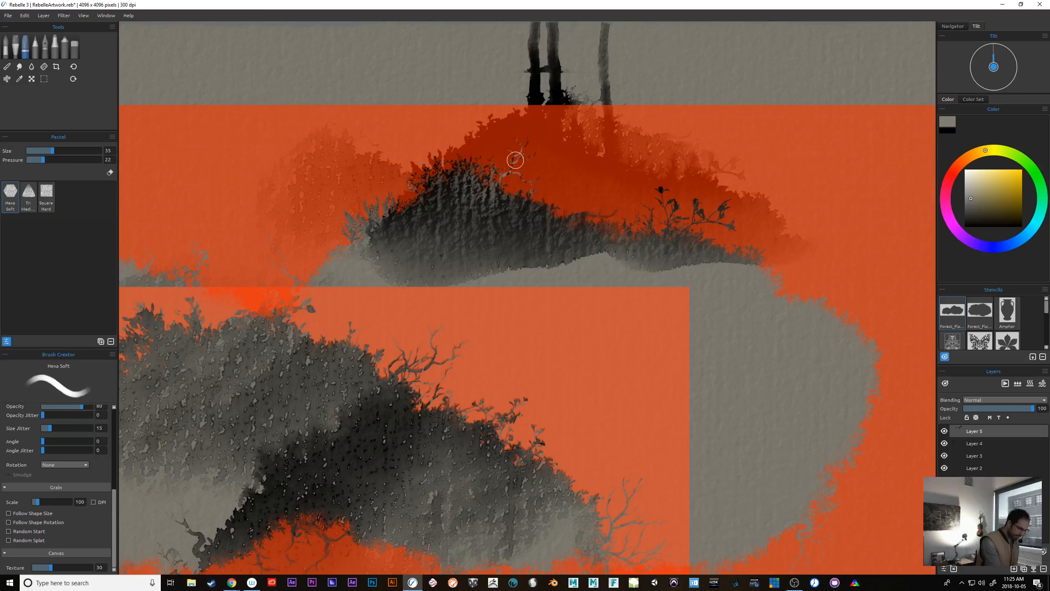
mouse_move(496, 169)
left_mouse_down()
mouse_move(473, 178)
mouse_move(458, 161)
mouse_move(441, 176)
mouse_move(420, 171)
mouse_move(405, 198)
mouse_move(415, 175)
mouse_move(410, 196)
mouse_move(463, 166)
left_mouse_up()
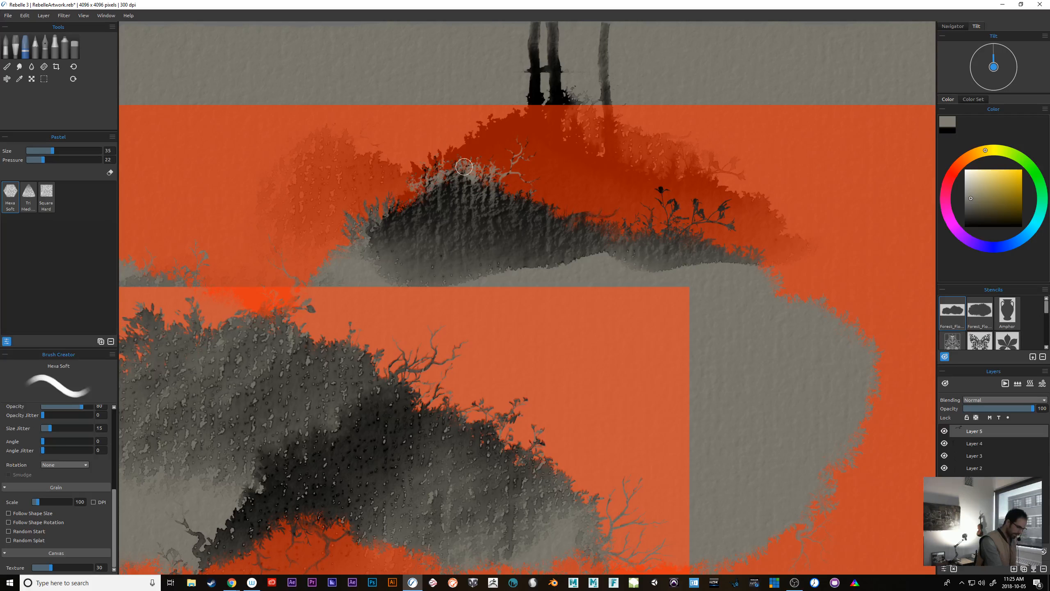
mouse_move(590, 208)
left_mouse_down()
mouse_move(612, 207)
mouse_move(602, 212)
mouse_move(634, 200)
mouse_move(659, 219)
mouse_move(650, 183)
mouse_move(669, 204)
mouse_move(666, 186)
mouse_move(695, 192)
left_mouse_up()
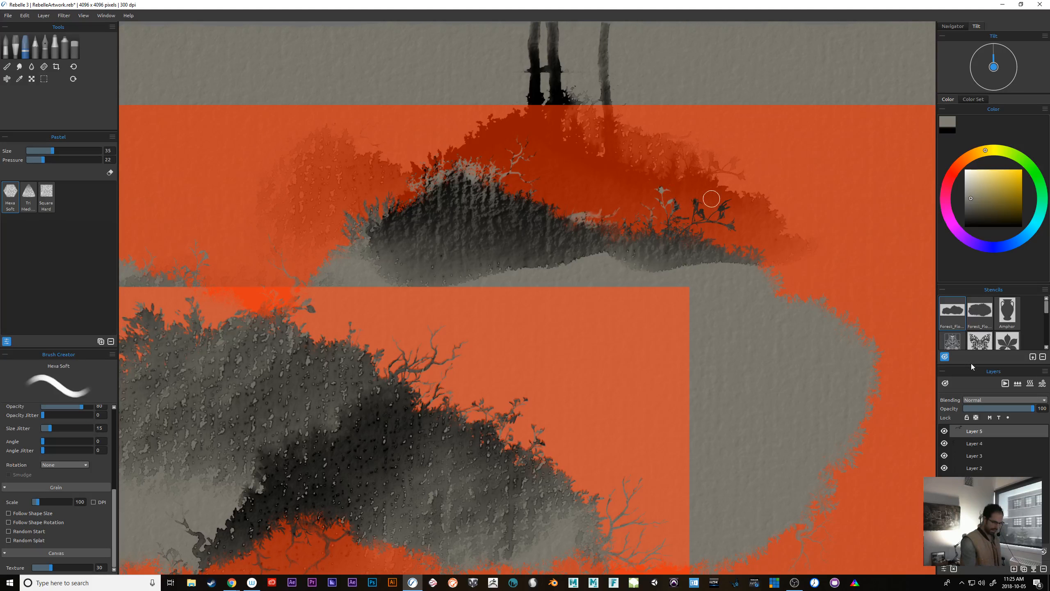
Remove the two-lobed stencil and examine the highlighted branches and leaves on the dark mound up close.
key("ctrl+minus")
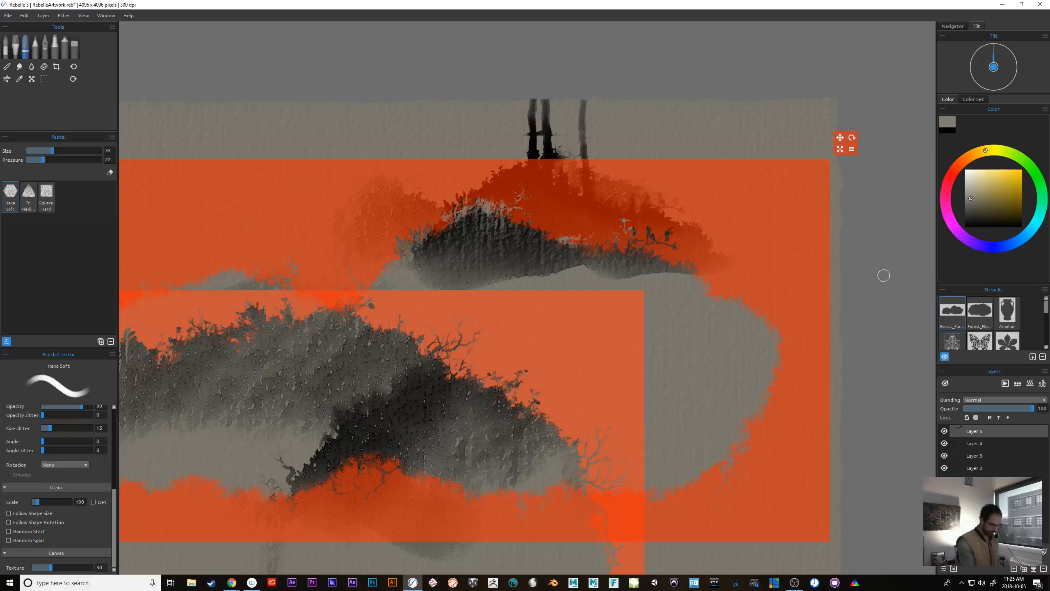
left_click(851, 149)
left_click(863, 237)
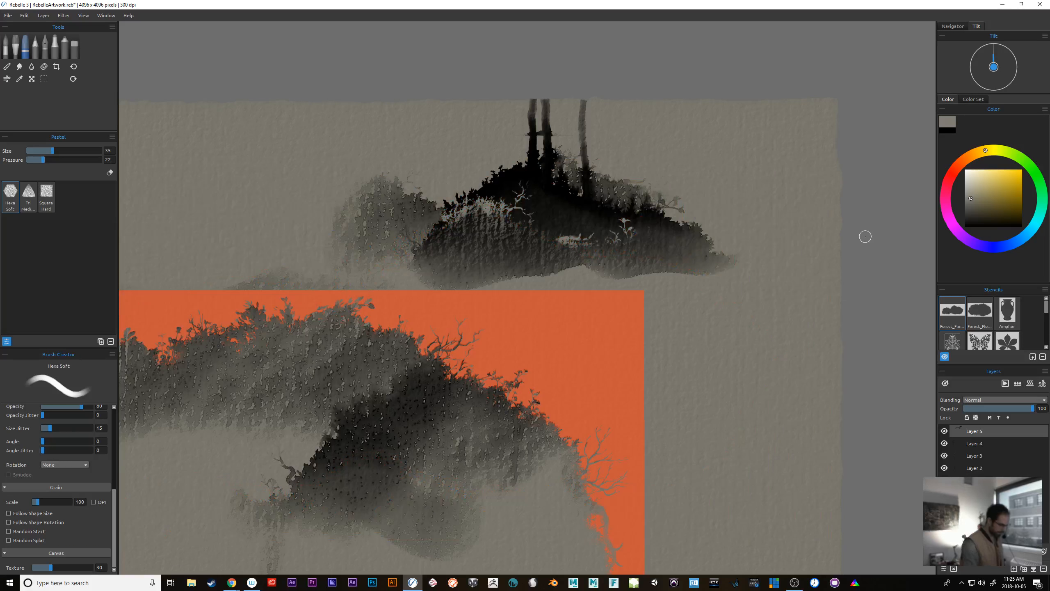
key("ctrl+plus")
key("ctrl+plus")
key("ctrl+plus")
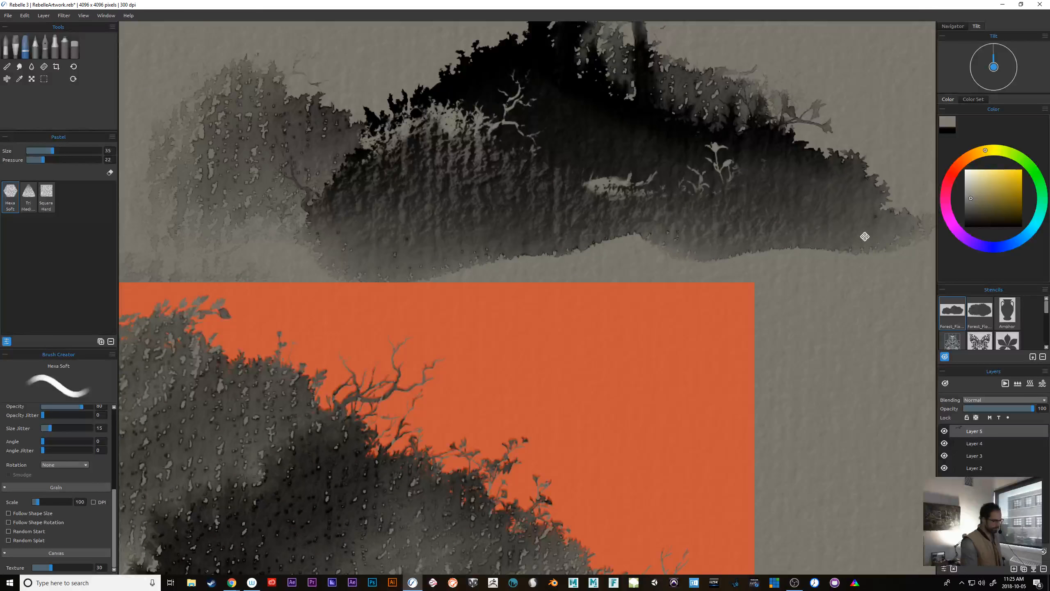
mouse_move(865, 236)
left_mouse_down()
mouse_move(663, 528)
mouse_move(678, 546)
left_mouse_up()
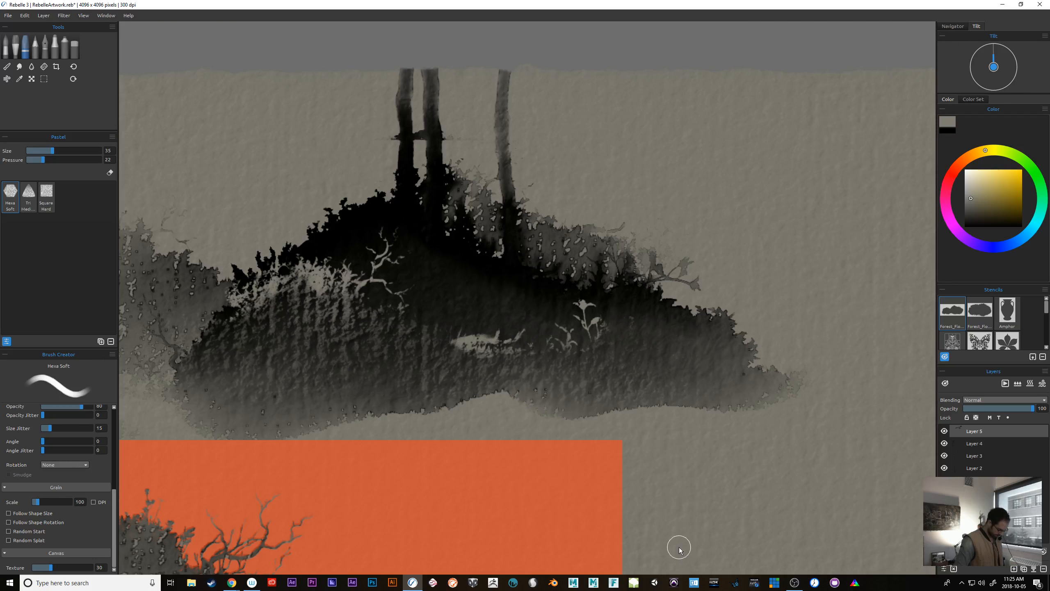
Shift the remaining oval stencil over the large painted canopy, and remove it from the canvas.
key("ctrl+minus")
key("ctrl+minus")
left_click_drag(675, 467, 818, 338)
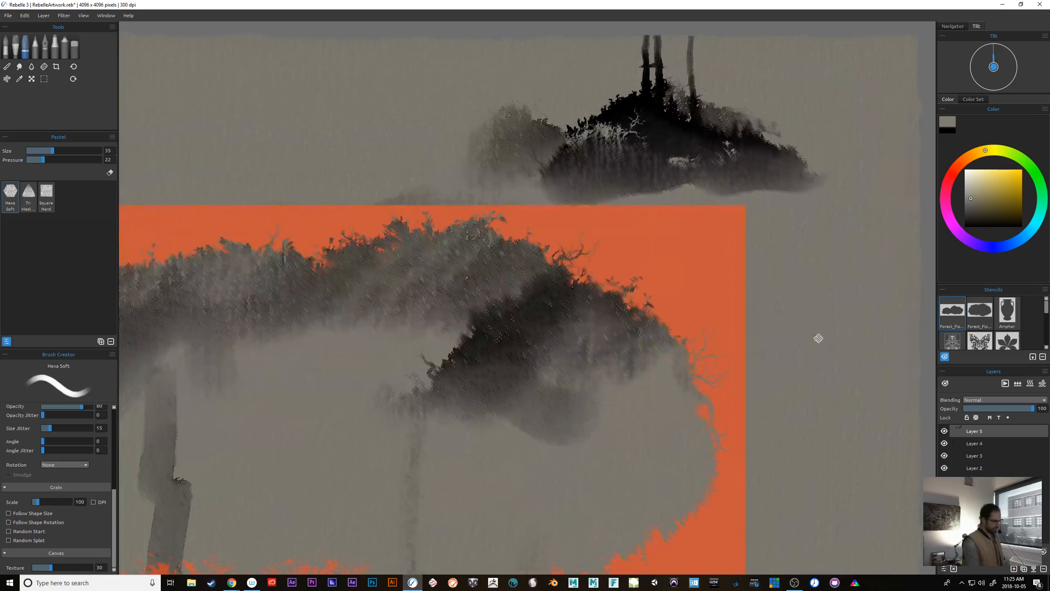
left_click_drag(750, 445, 791, 394)
mouse_move(720, 463)
left_mouse_down()
mouse_move(762, 421)
mouse_move(804, 414)
mouse_move(766, 438)
left_mouse_up()
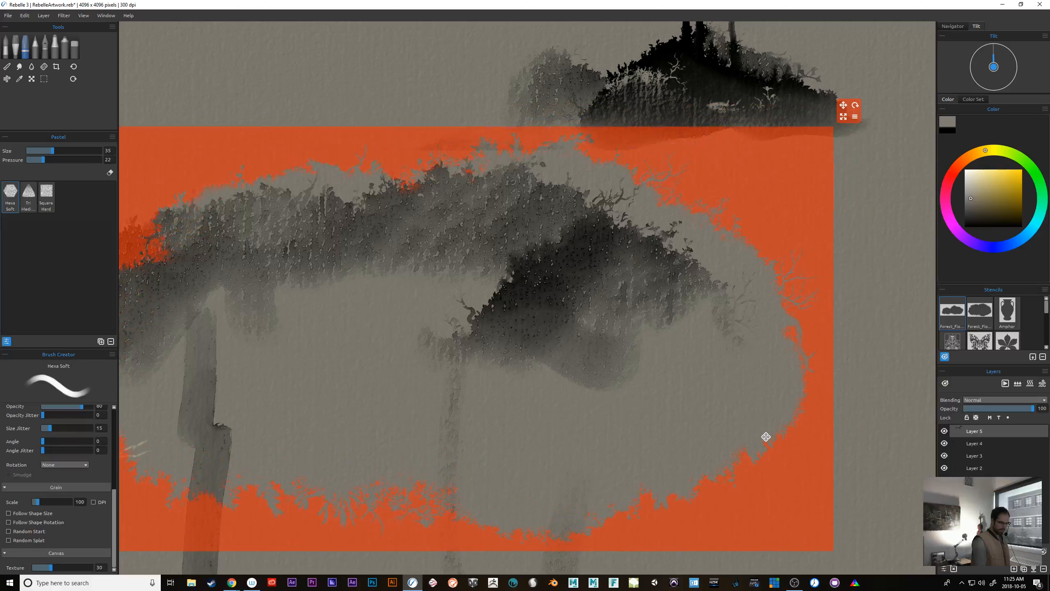
mouse_move(785, 483)
left_mouse_down()
mouse_move(788, 441)
mouse_move(811, 513)
mouse_move(713, 526)
left_mouse_up()
left_click(790, 155)
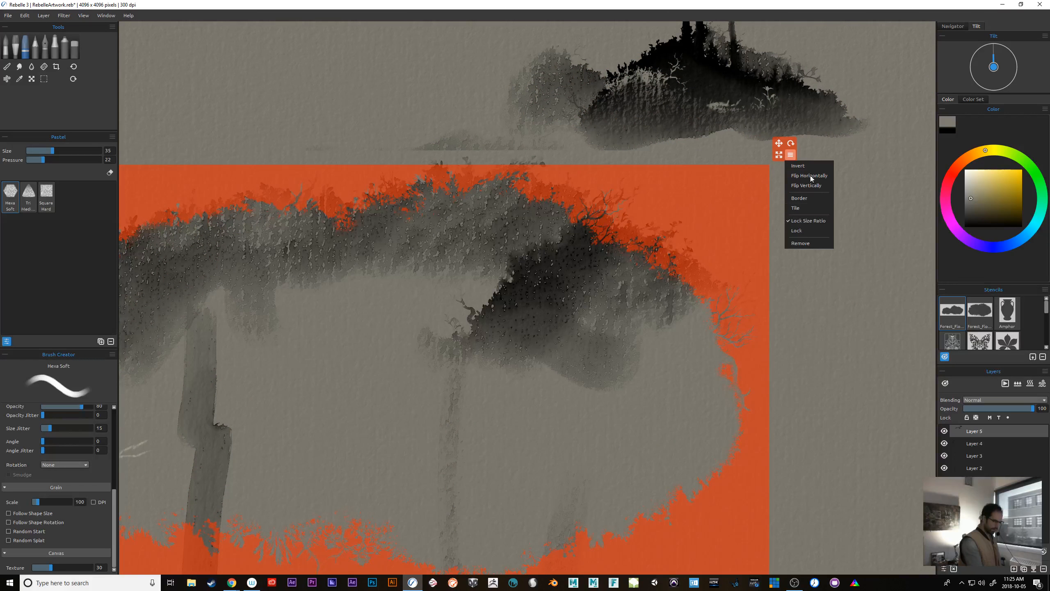
left_click(810, 244)
scroll(813, 239, "down", 5)
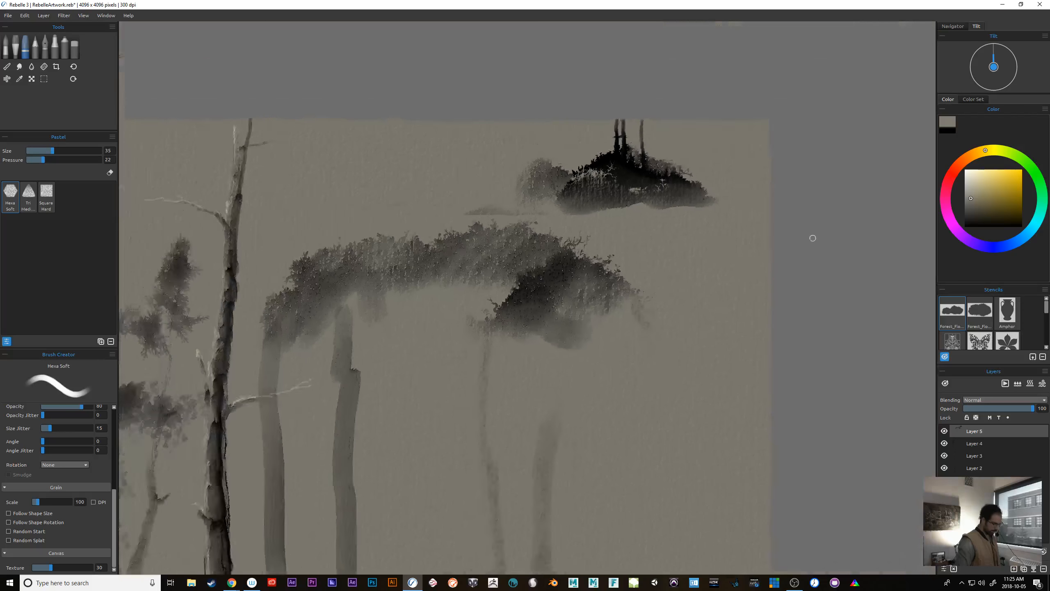
left_click_drag(651, 474, 759, 371)
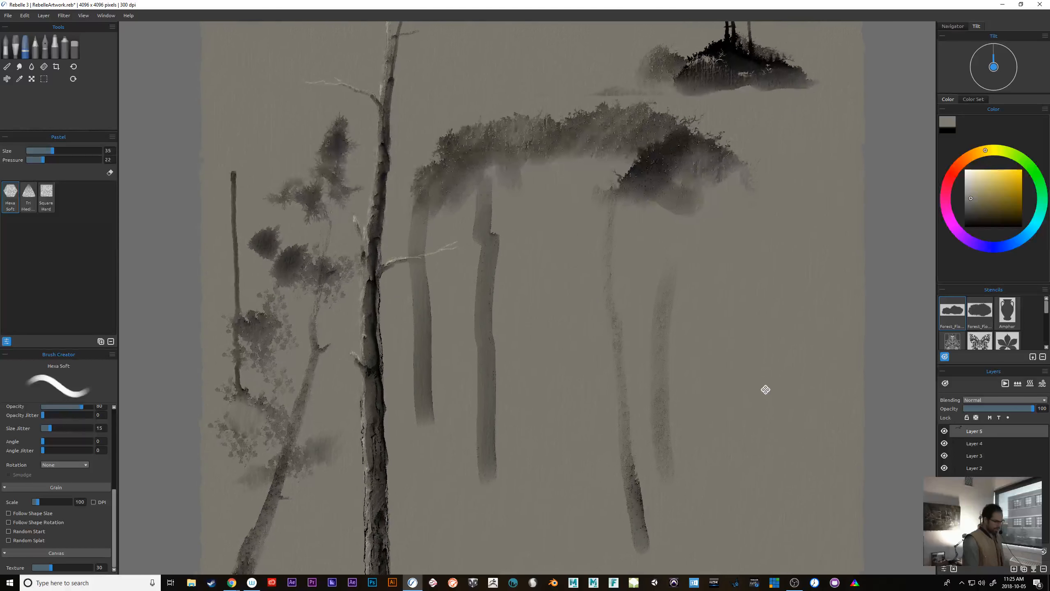
scroll(766, 389, "down", 1)
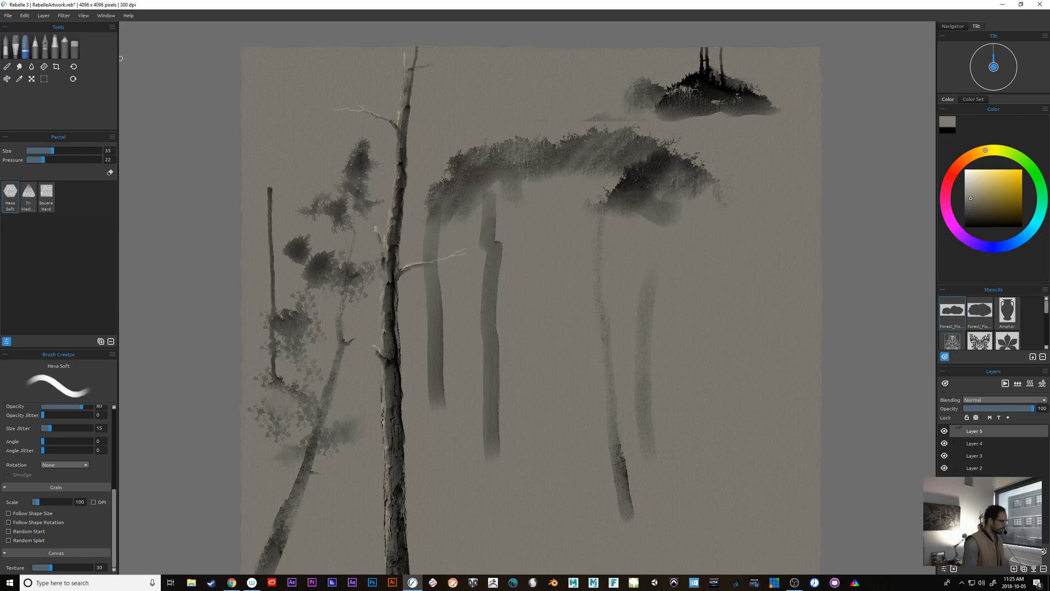
left_click(8, 15)
left_click(24, 27)
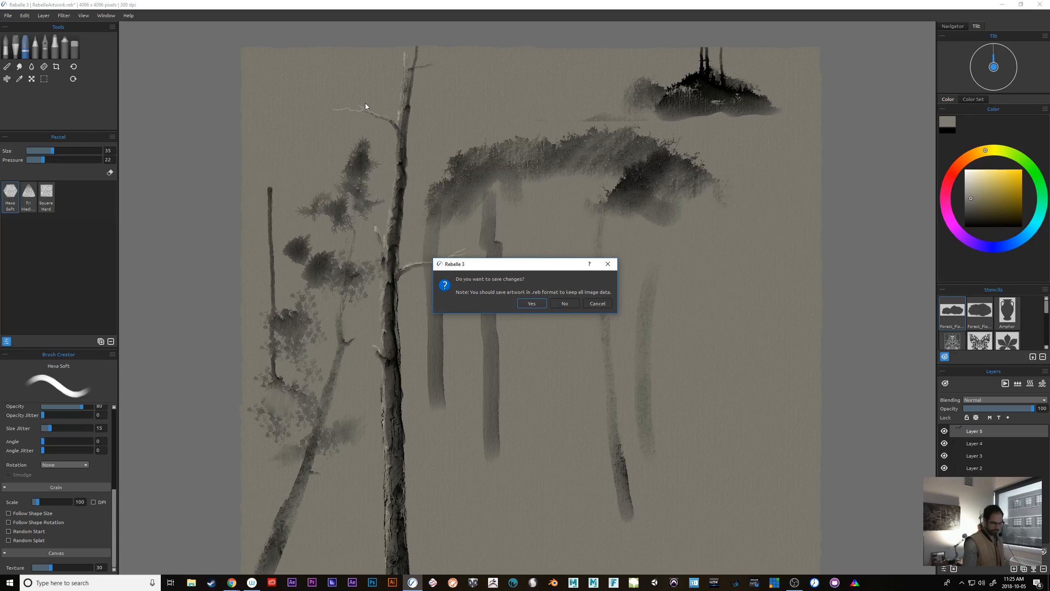
left_click(567, 303)
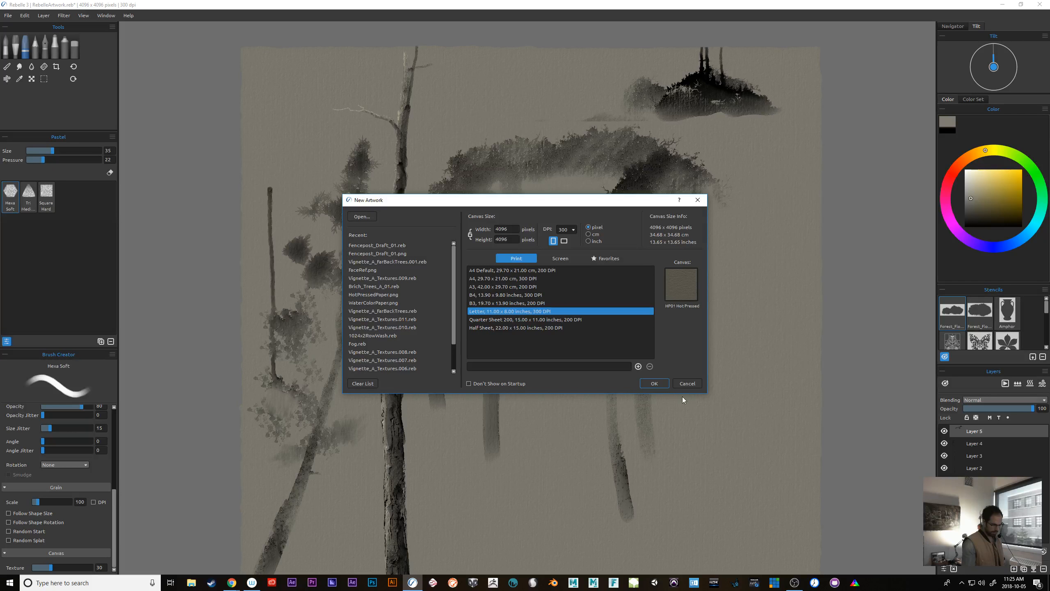
left_click(681, 384)
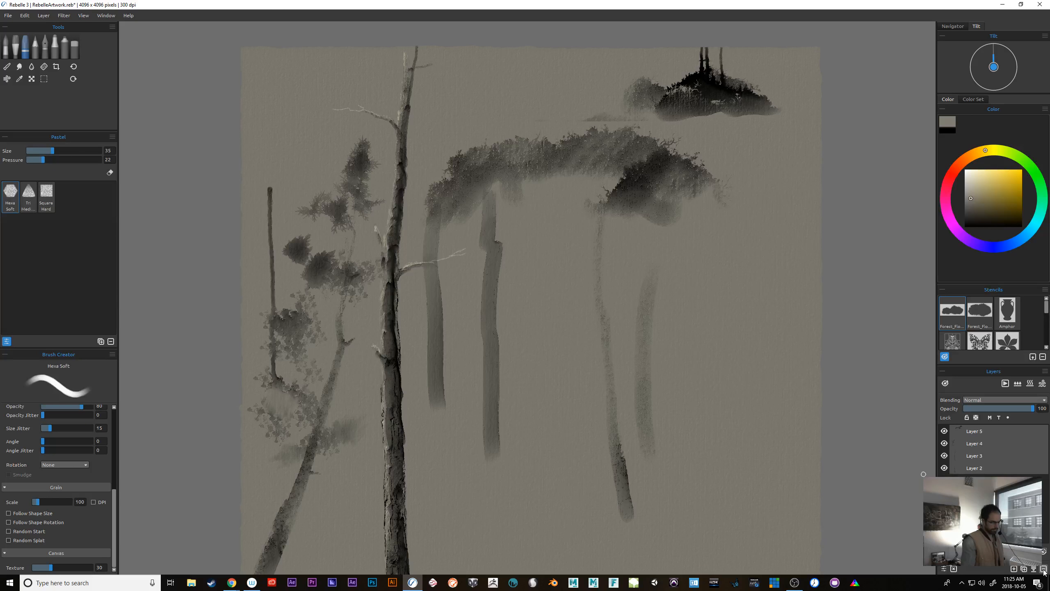
Delete the selected layers above Layer 1 and clear all the artwork remaining on Layer 1.
left_click(1044, 570)
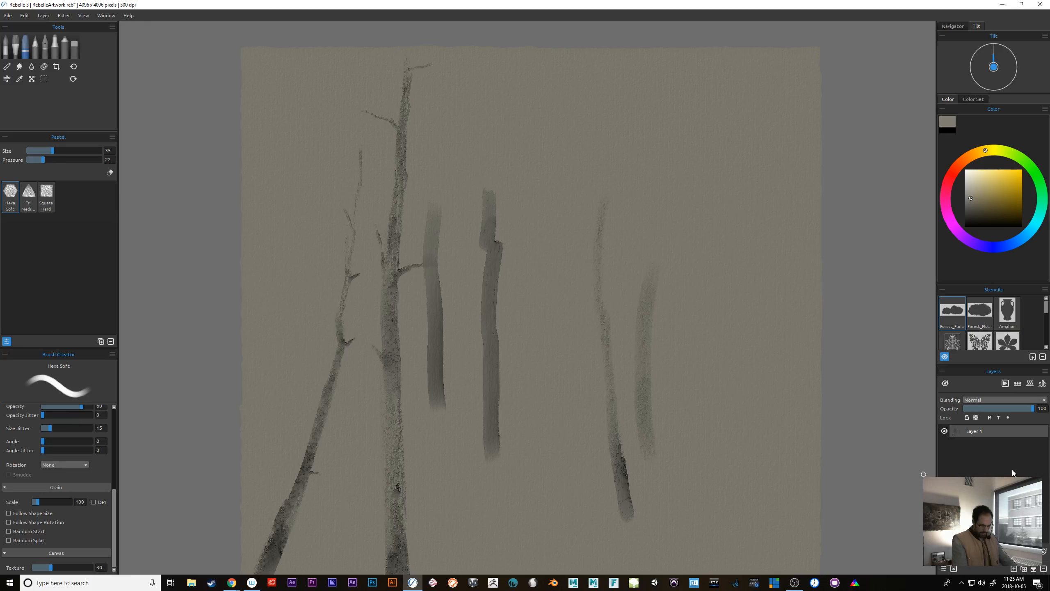
left_click(954, 569)
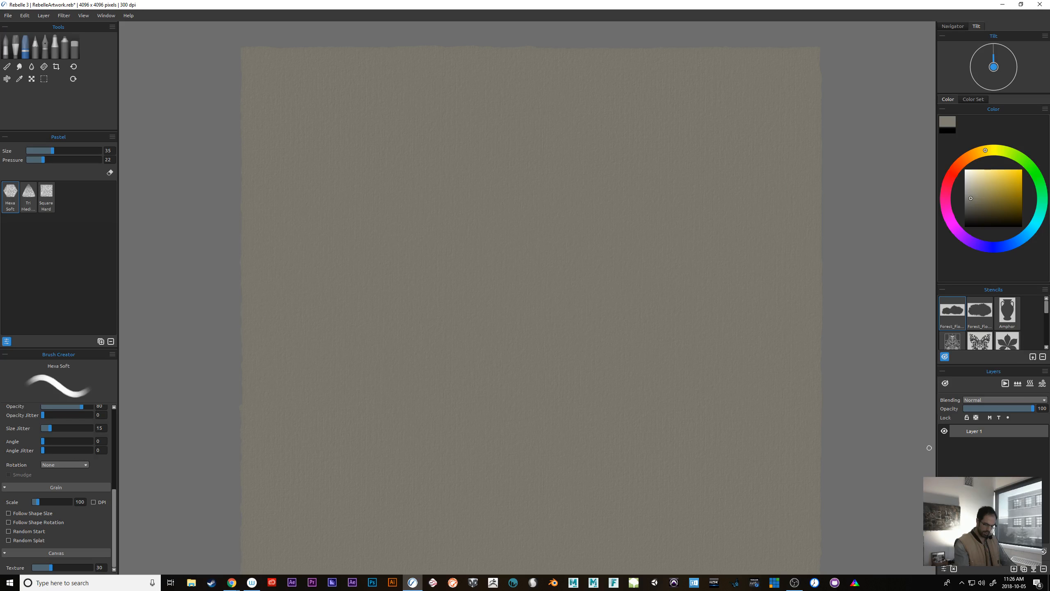
Change the canvas texture to HP01 Hot Pressed.
left_click(1045, 551)
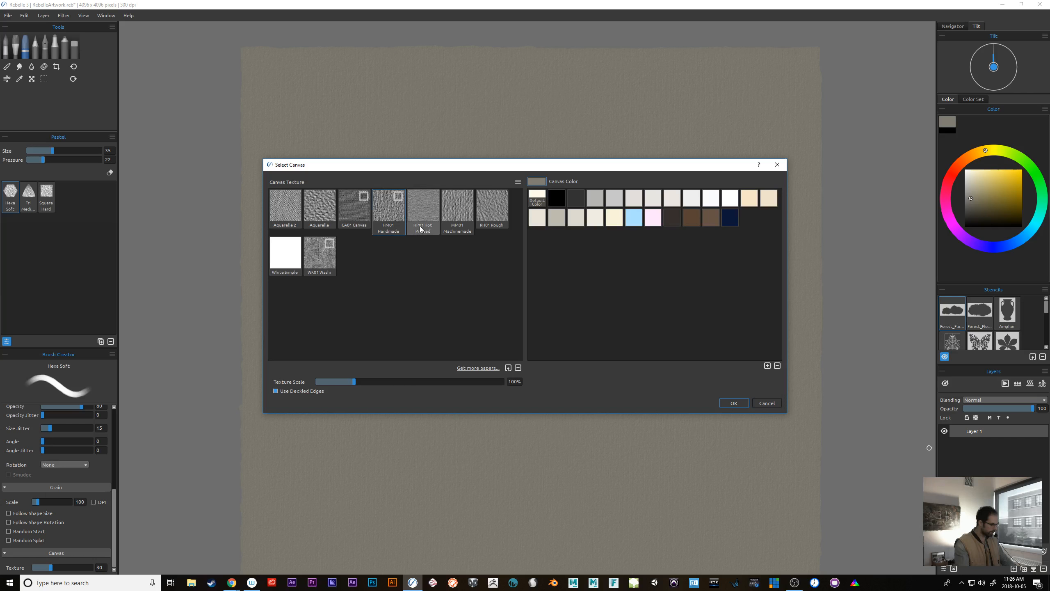
left_click(423, 205)
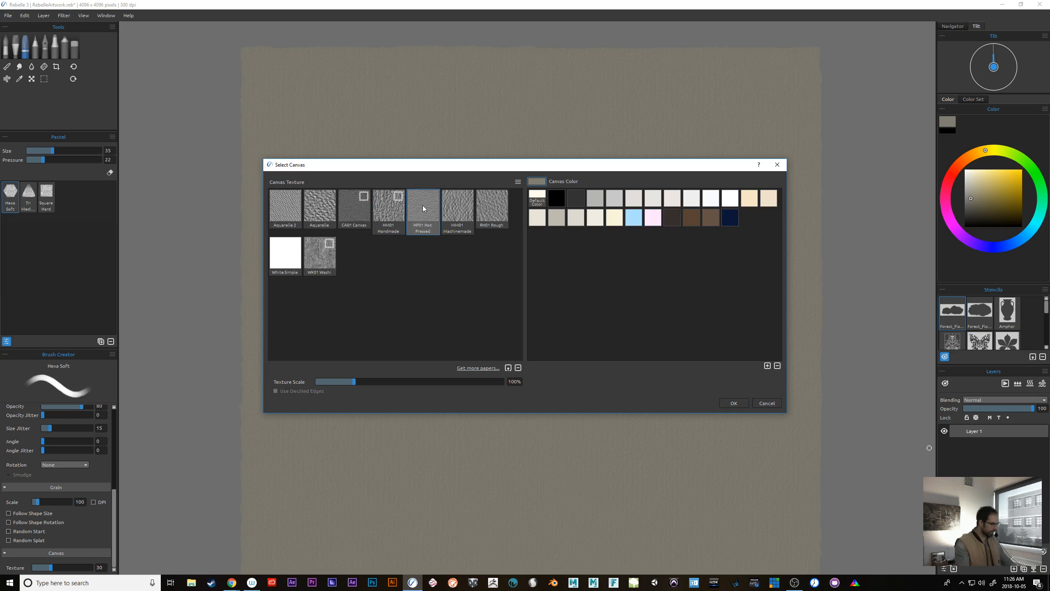
left_click(736, 403)
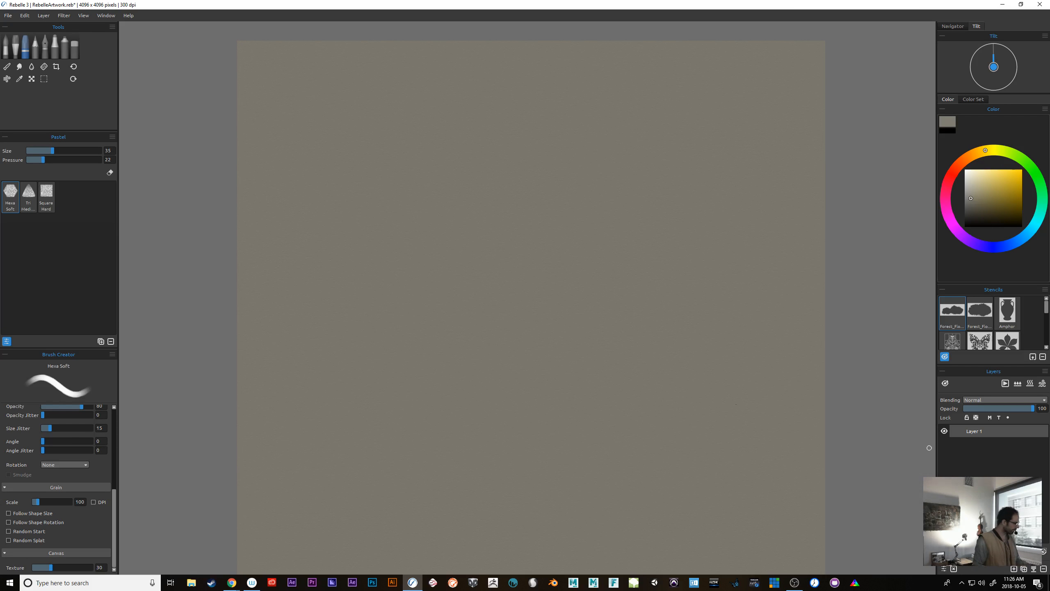
Switch to the EZ Canvas page in the browser and look through birch forest photos similar to the aspen trunks image.
mouse_move(232, 583)
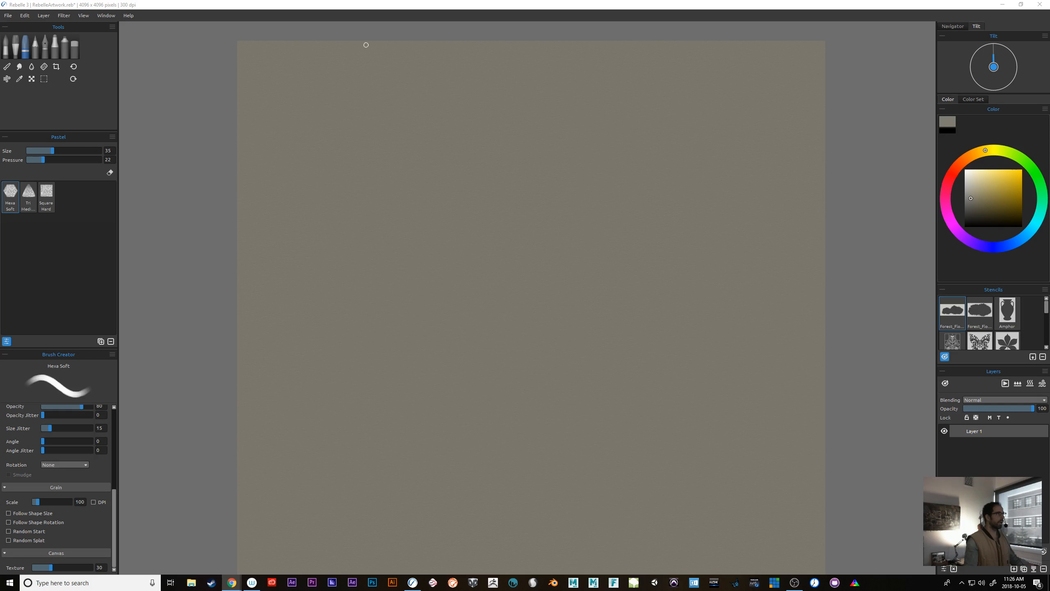
left_click_drag(389, 0, 195, 76)
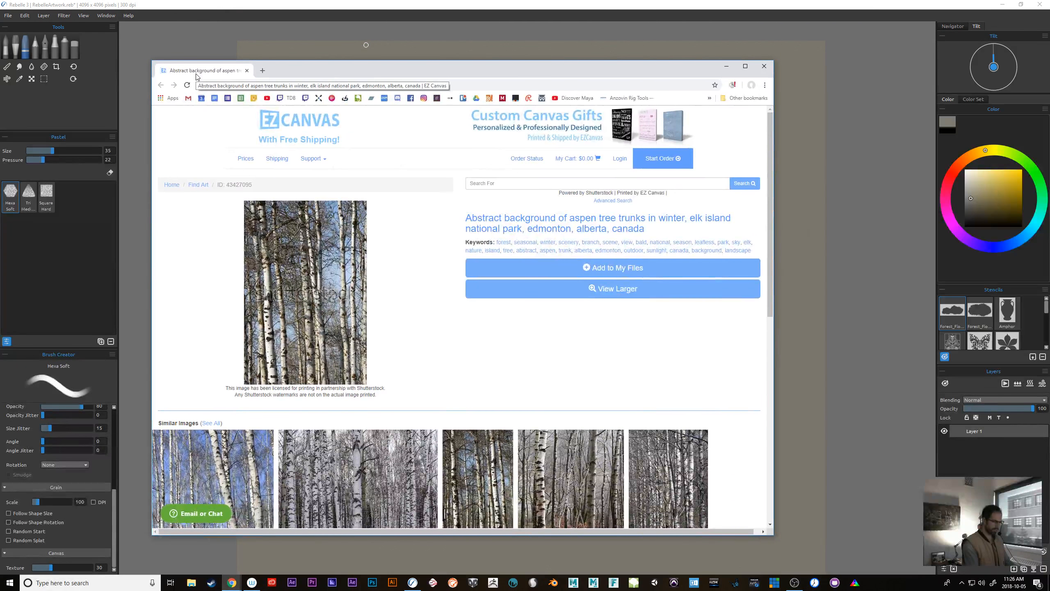
left_click_drag(771, 300, 757, 453)
left_click(295, 419)
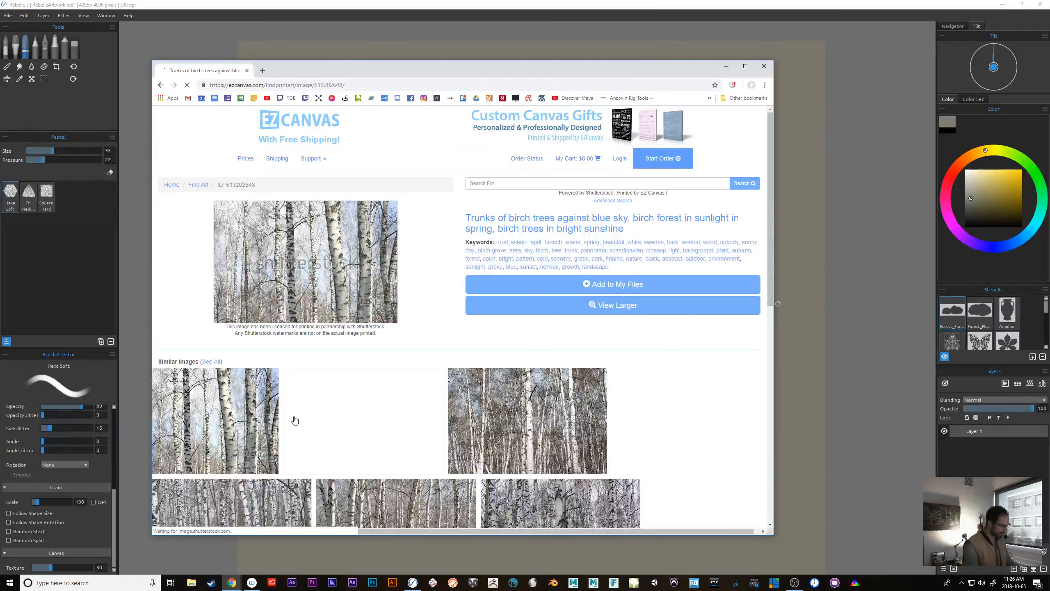
left_click_drag(771, 278, 730, 437)
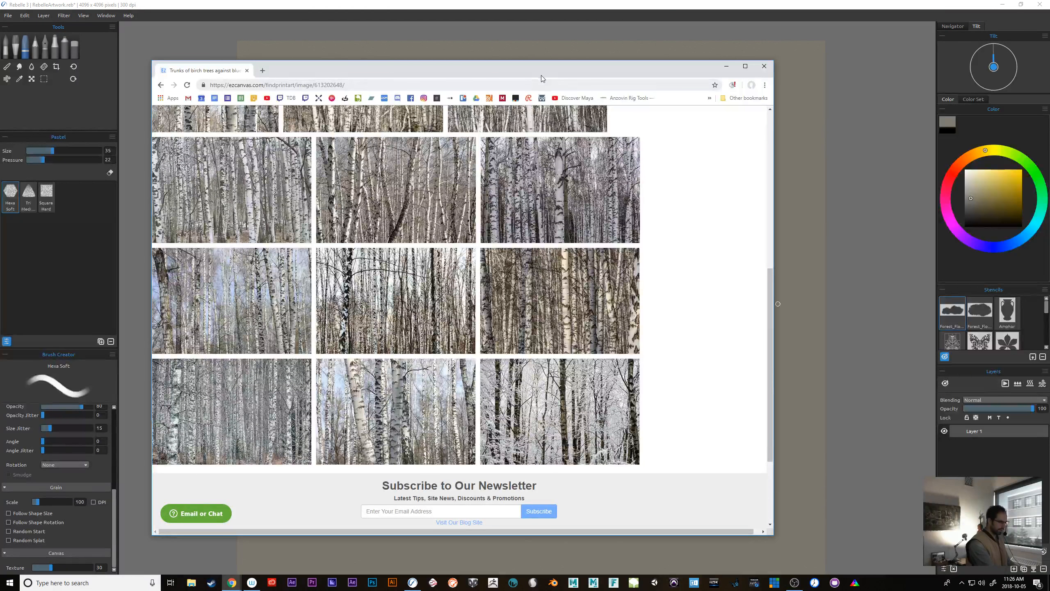
left_click_drag(543, 79, 722, 83)
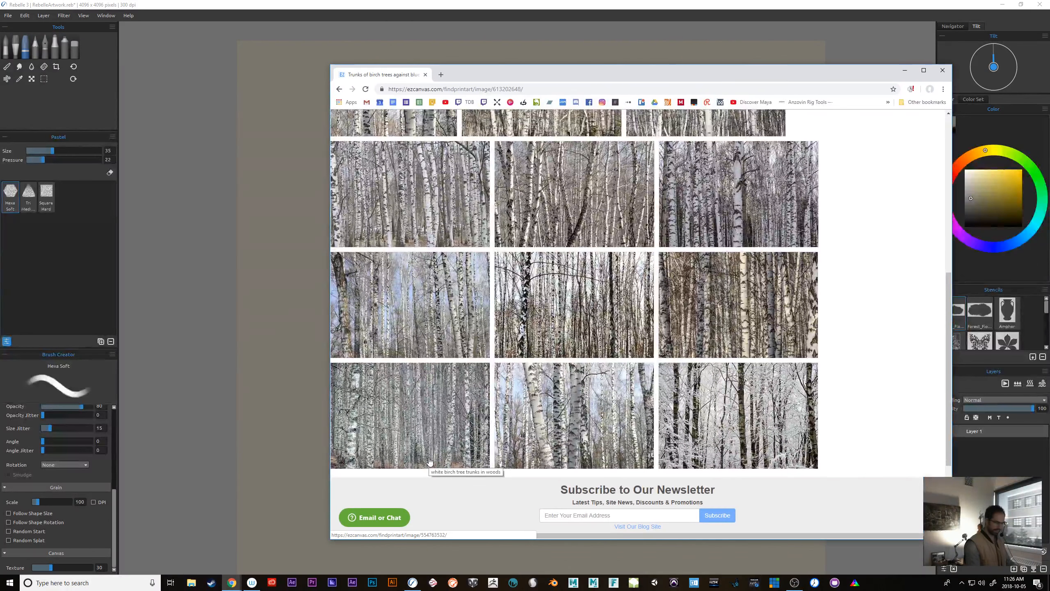
left_click_drag(943, 341, 948, 184)
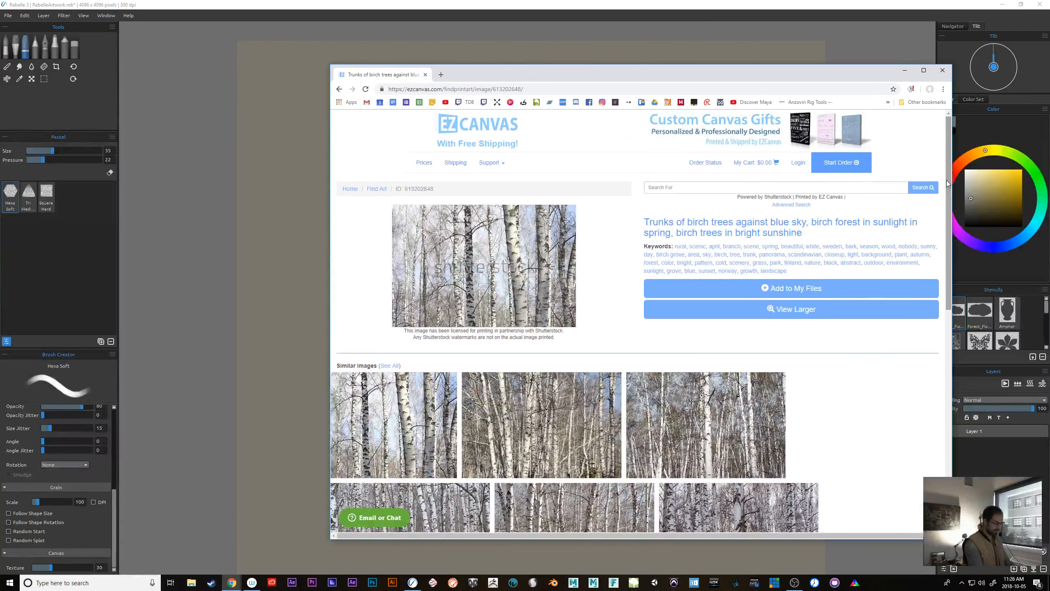
Return to the aspen trunks page and open the similar image "Lakeland trees and leaves" as tree reference.
key("alt+Left")
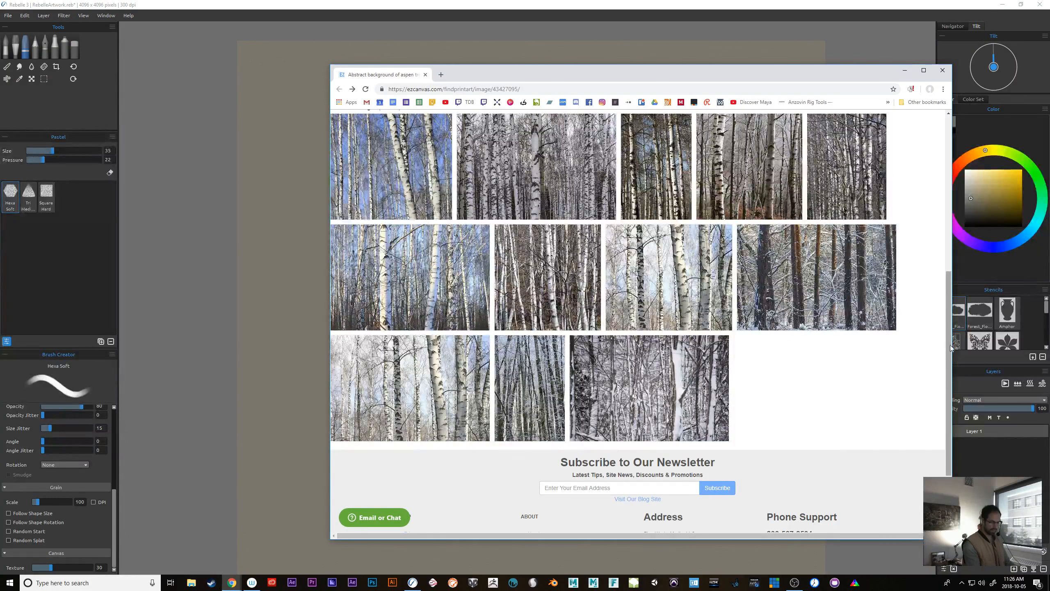
scroll(750, 372, "up", 2)
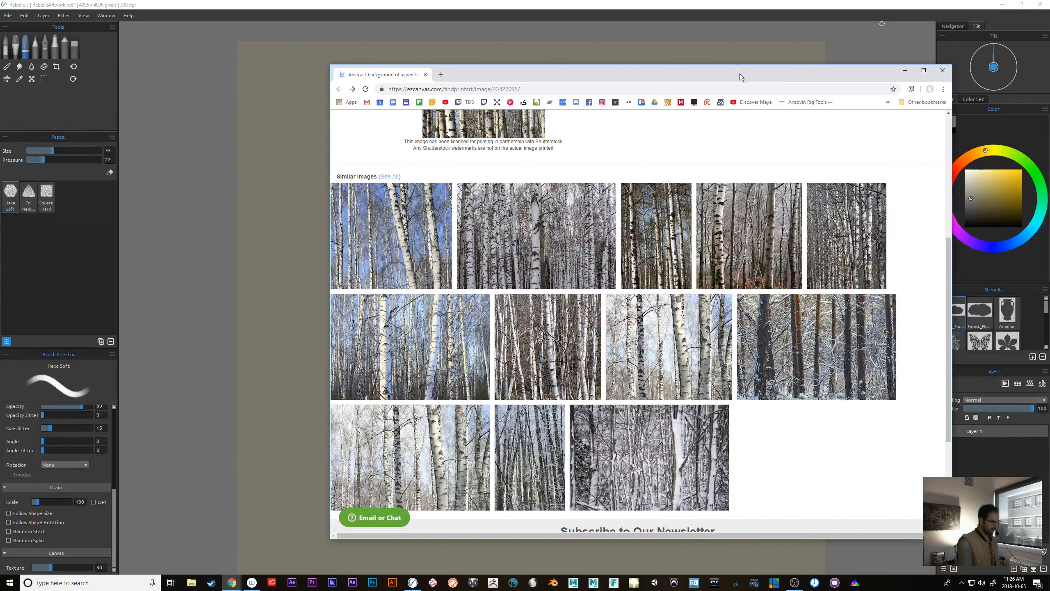
left_click_drag(743, 78, 612, 124)
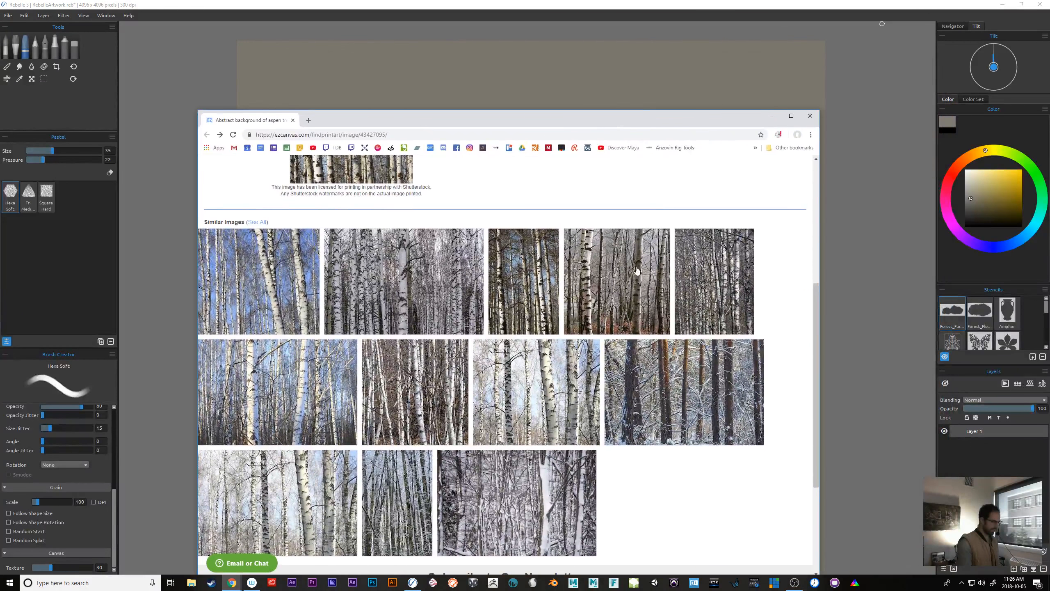
left_click(639, 285)
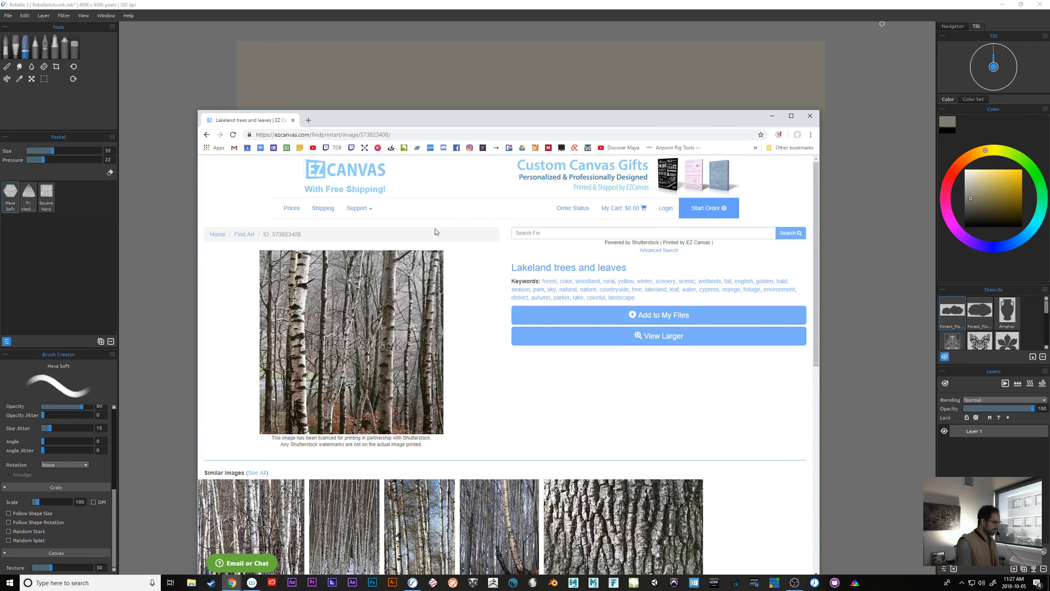
left_click_drag(464, 129, 474, 77)
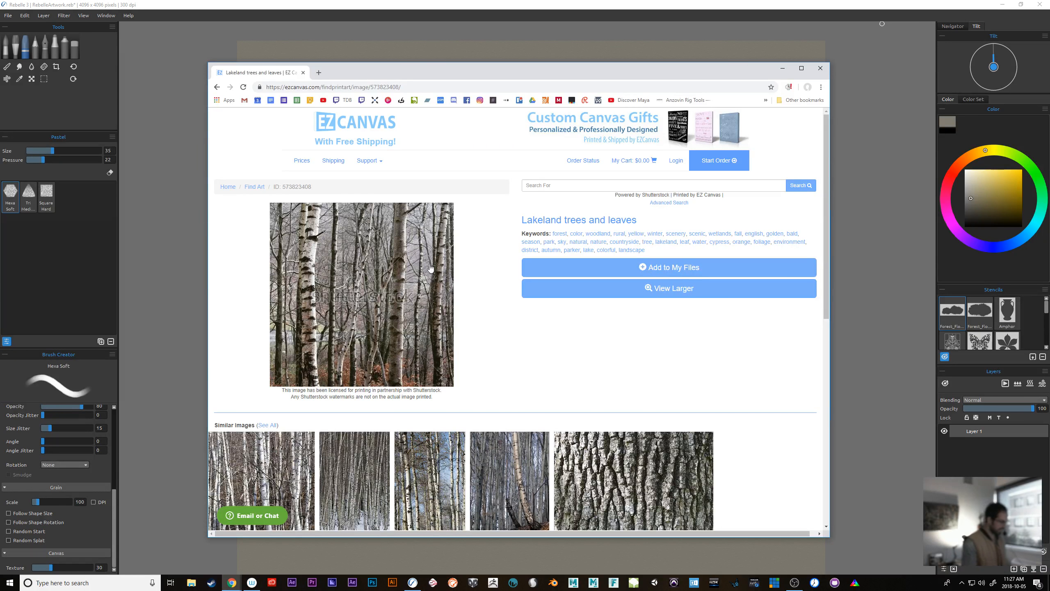
Open "Birch tree forest detail" and "Early spring in the birch trees forest", and look through the similar images.
left_click(364, 446)
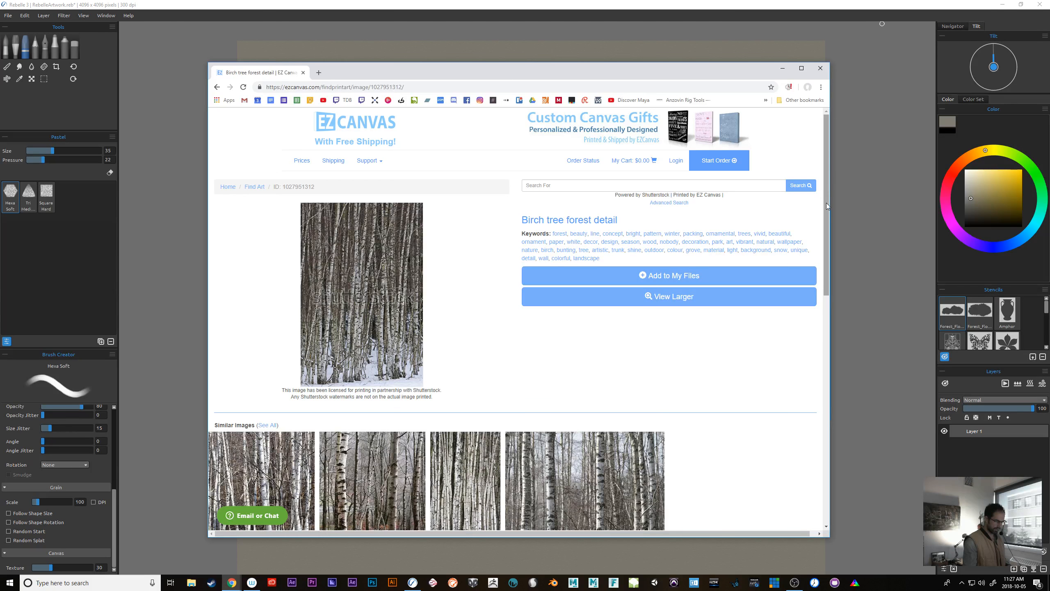
left_click_drag(826, 203, 828, 353)
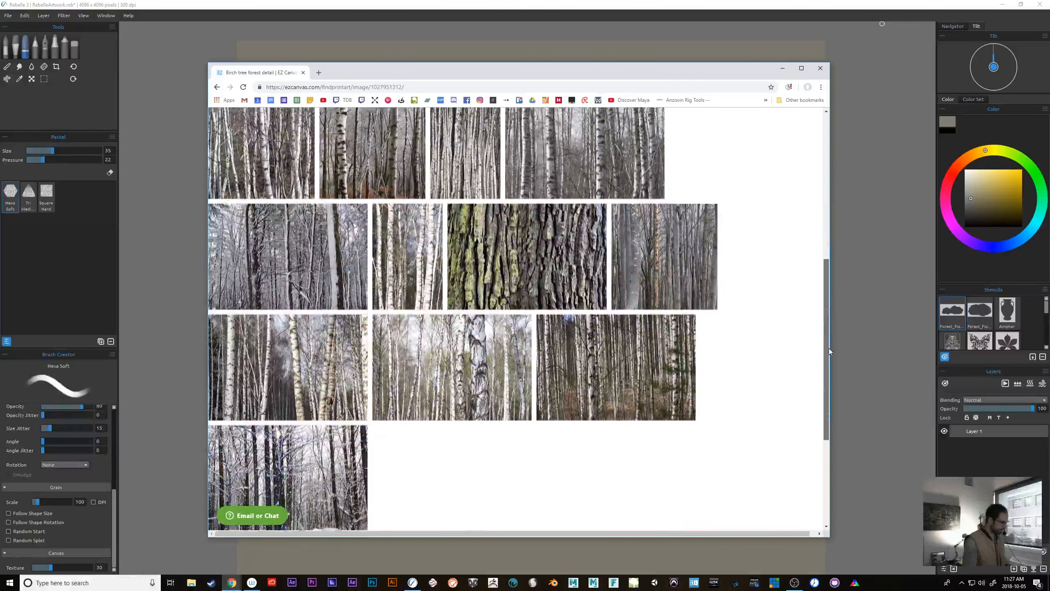
left_click(311, 380)
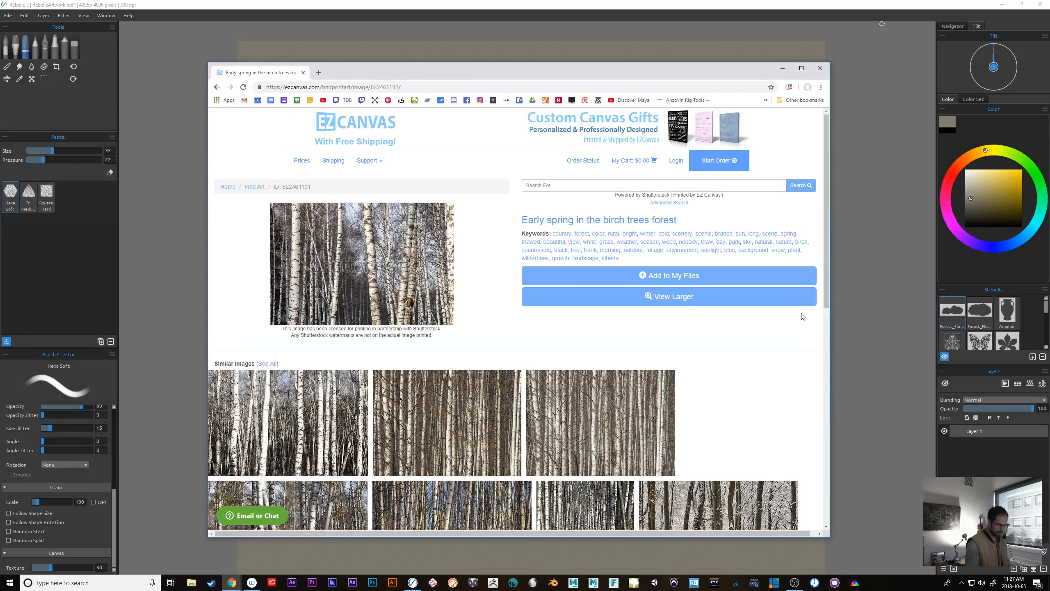
left_click_drag(826, 288, 831, 402)
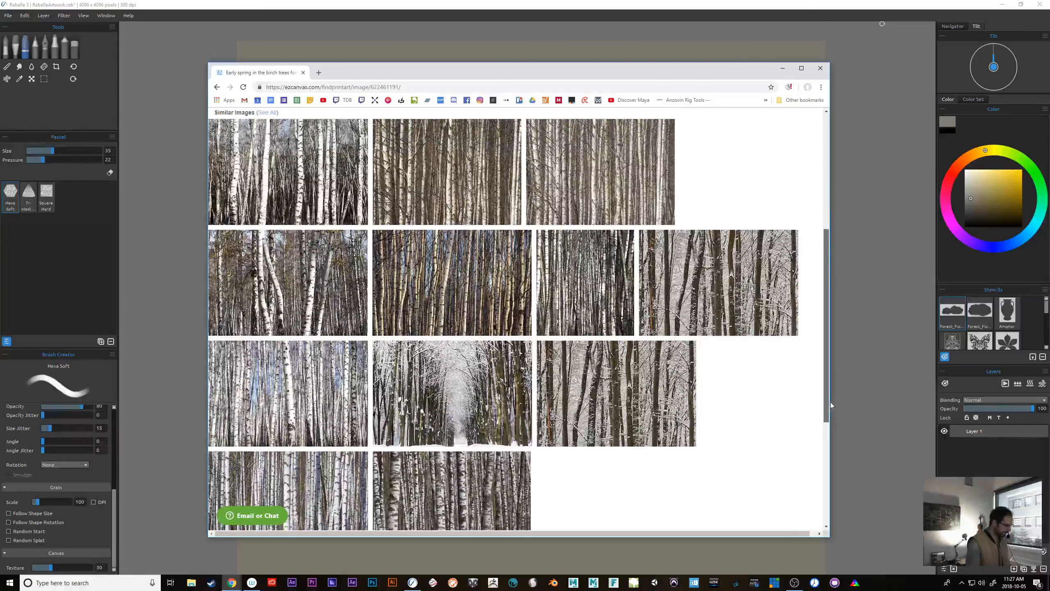
Go back and open the enlarged "birch trees in spring" photo, and move the browser window off the painting canvas.
left_click(216, 88)
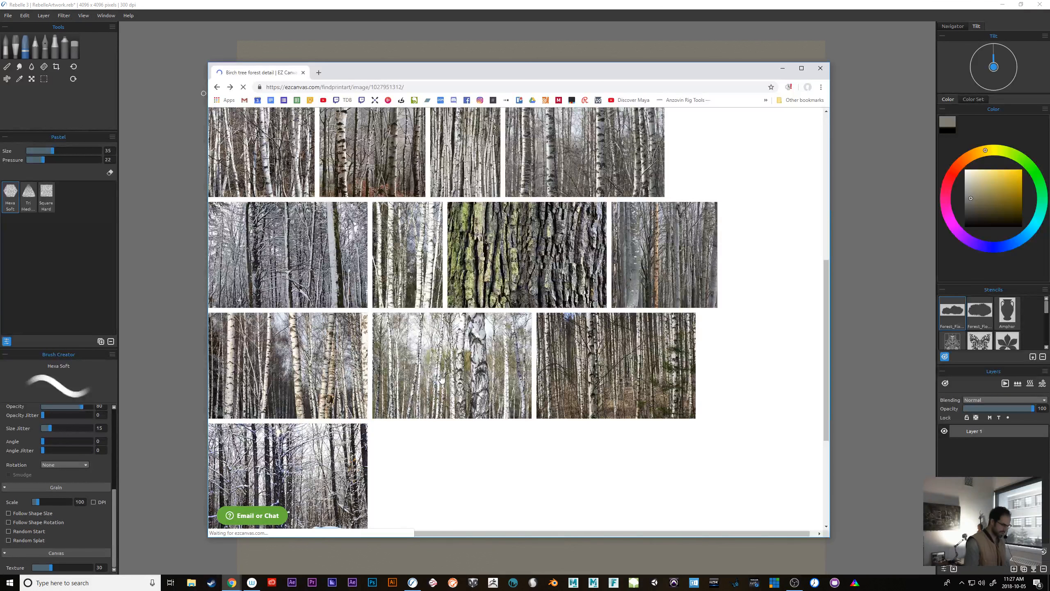
left_click(447, 403)
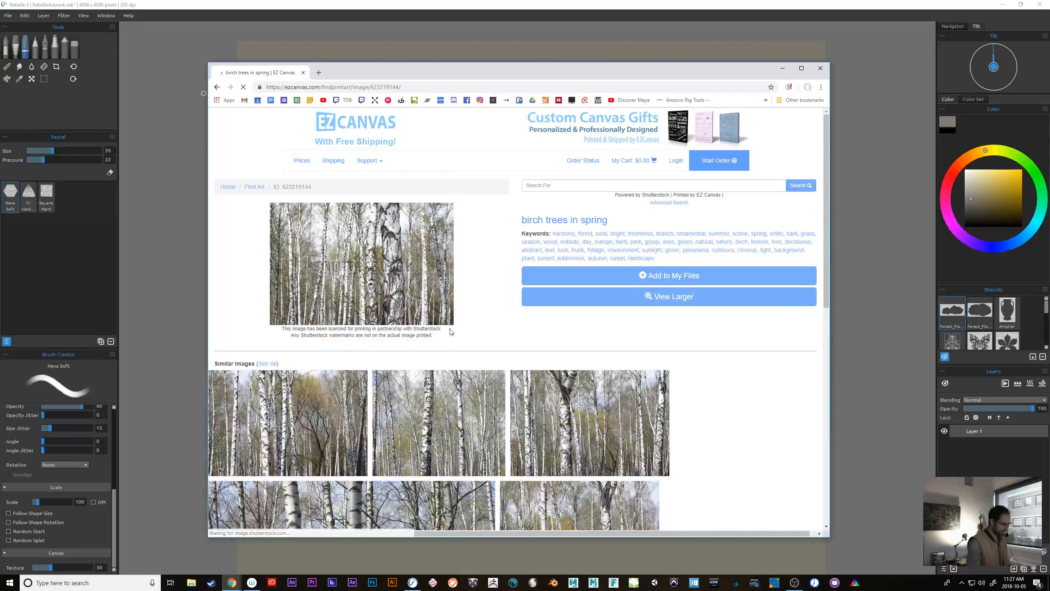
left_click(384, 291)
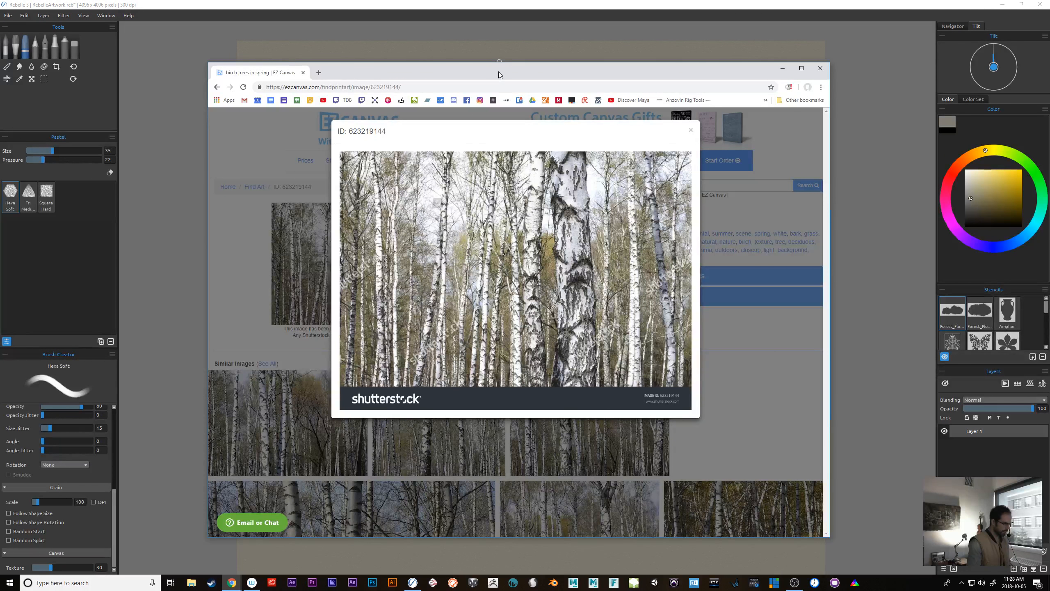
left_click_drag(498, 72, 519, 0)
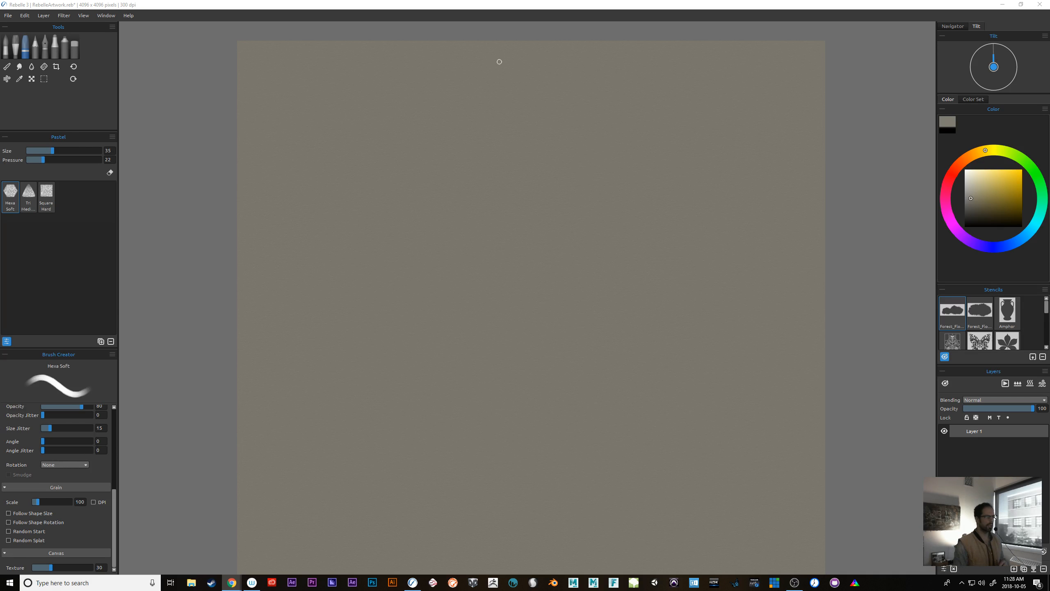
Draw a black zigzag test scribble across the middle of the canvas with the Hexa Soft pastel and hide the paper background.
left_click(966, 227)
left_click_drag(475, 260, 677, 438)
left_click(944, 551)
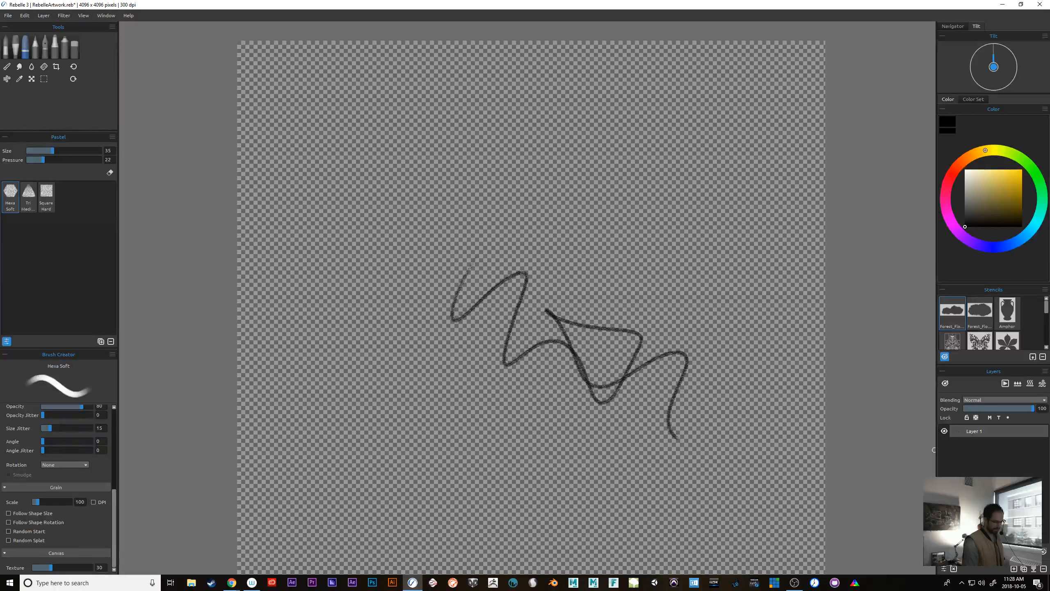
Examine the grain and edges of the pastel scribble up close against transparency, and restore the paper background.
key("ctrl+plus")
key("ctrl+plus")
key("ctrl+plus")
key("ctrl+plus")
key("ctrl+plus")
key("ctrl+plus")
key("ctrl+plus")
key("ctrl+plus")
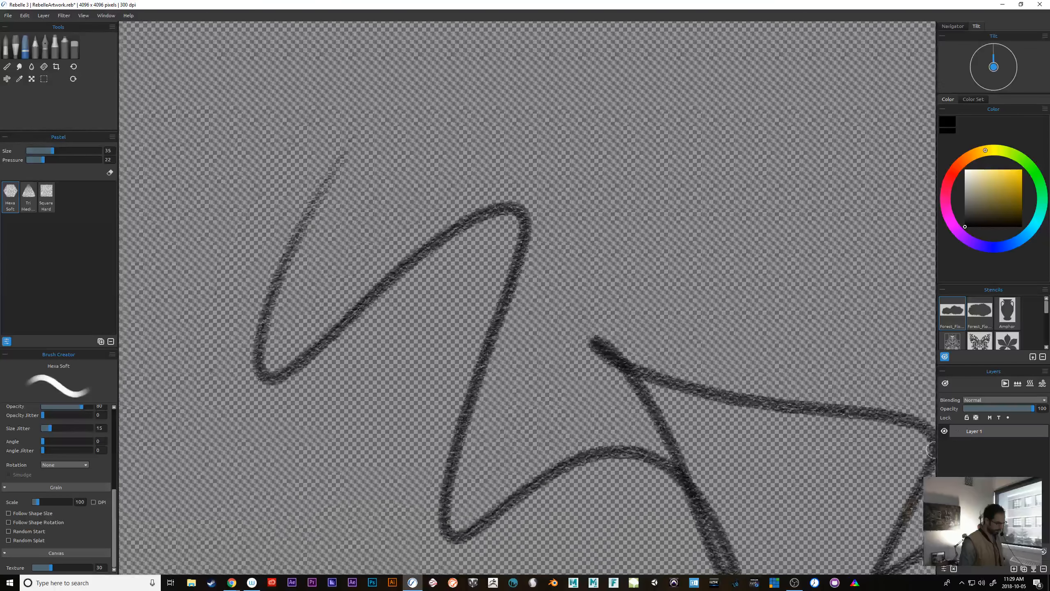
key("ctrl+minus")
key("ctrl+minus")
key("ctrl+minus")
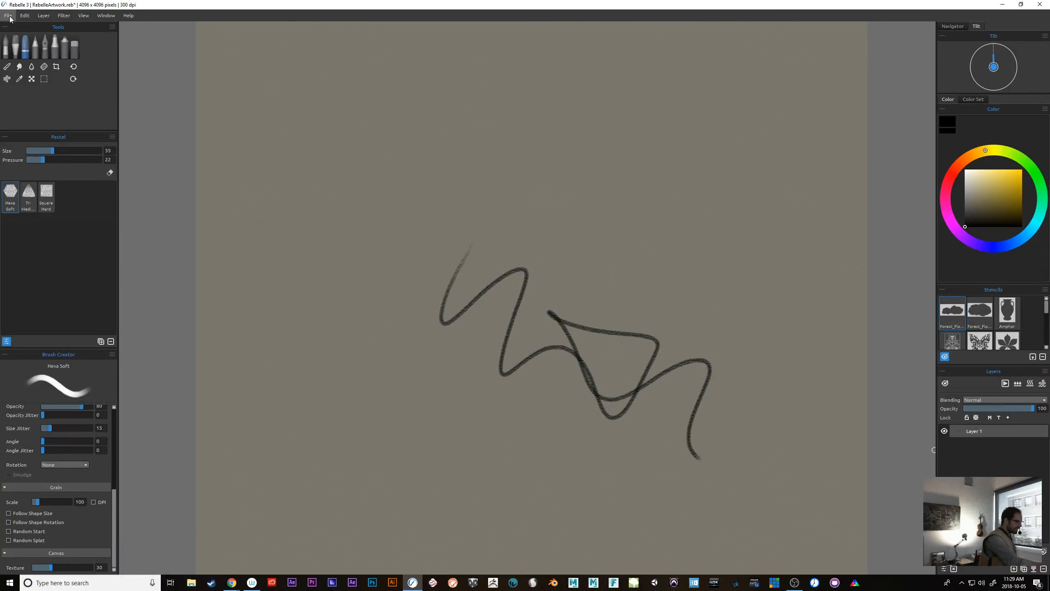
left_click(8, 15)
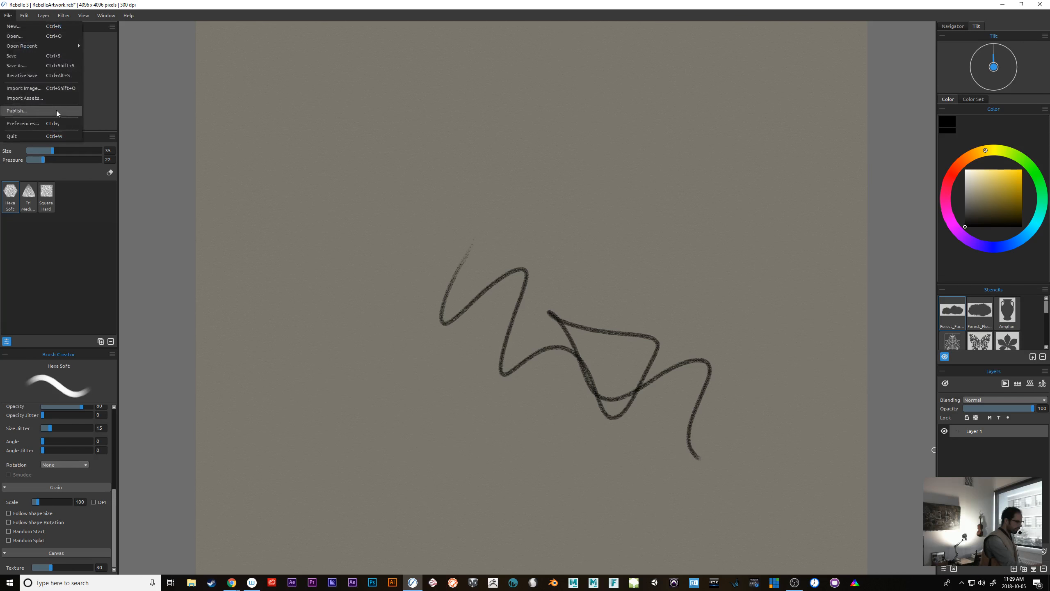
left_click(73, 65)
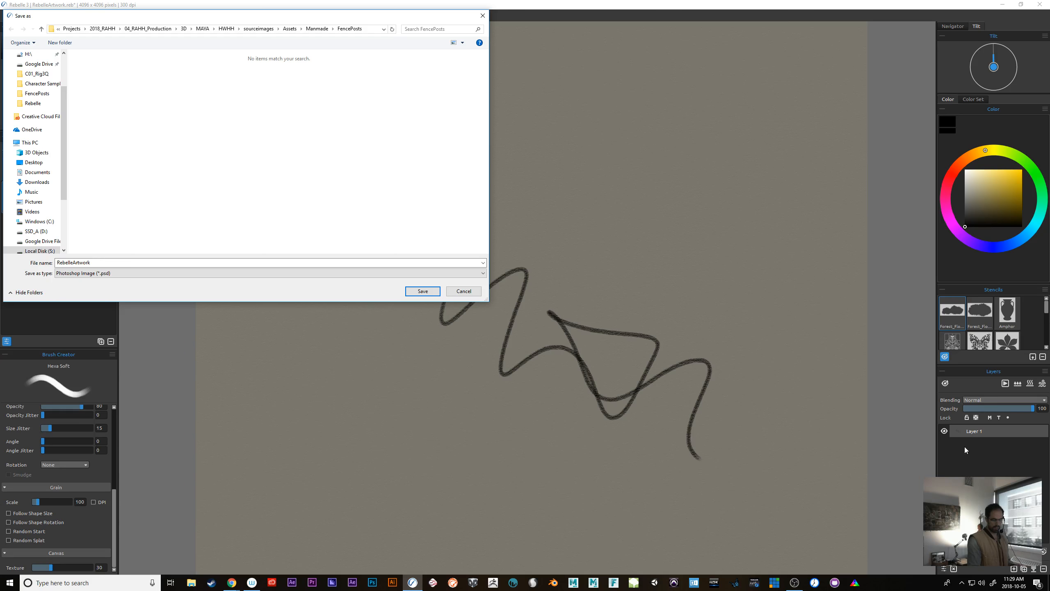
left_click(464, 291)
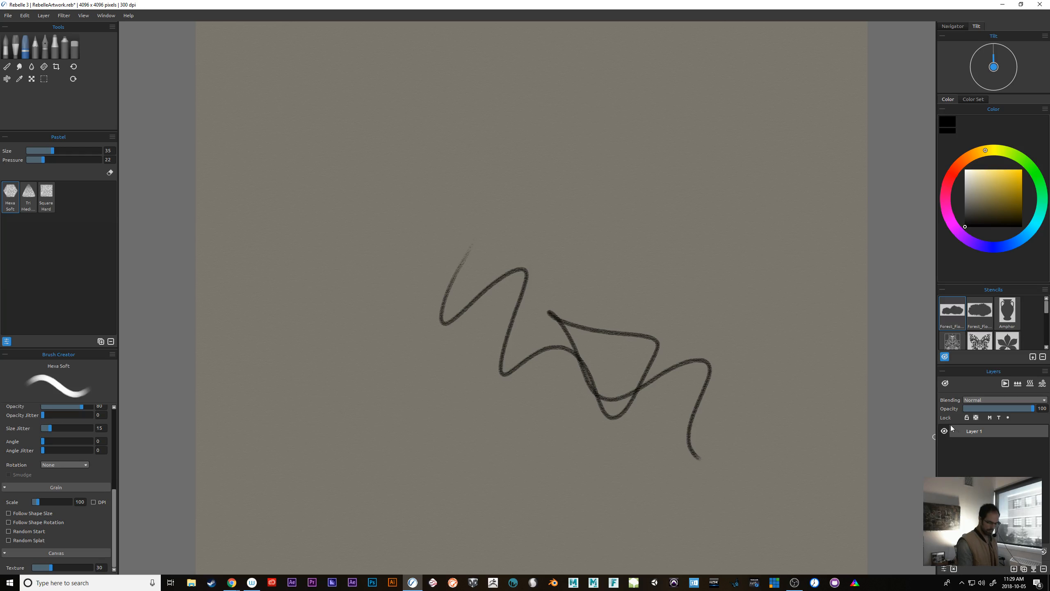
Clear Layer 1 and paint a long white vertical trunk stroke near the canvas center with the watercolor Mop brush.
left_click(953, 570)
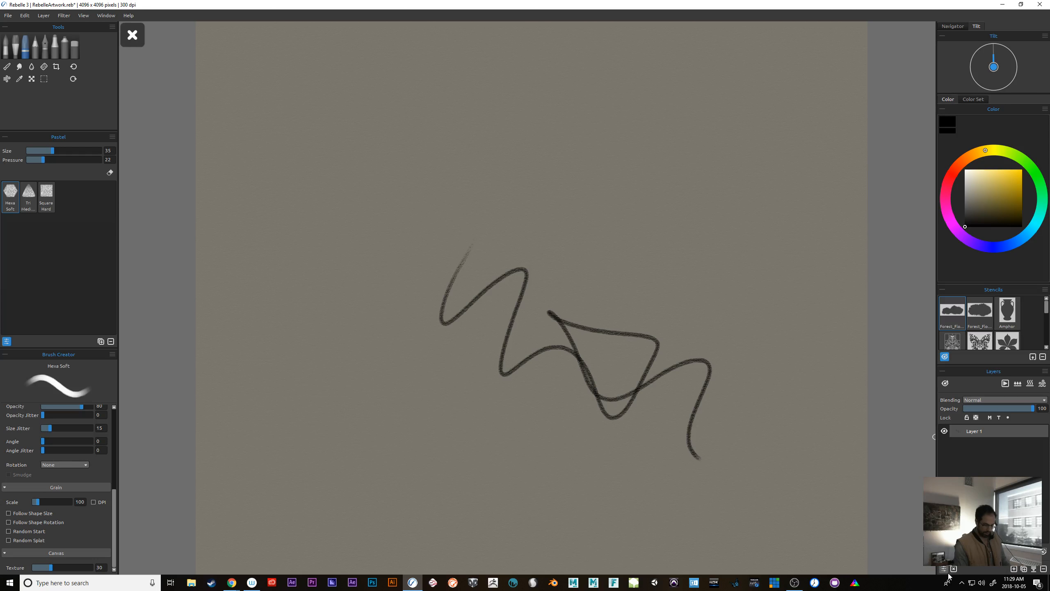
left_click(5, 47)
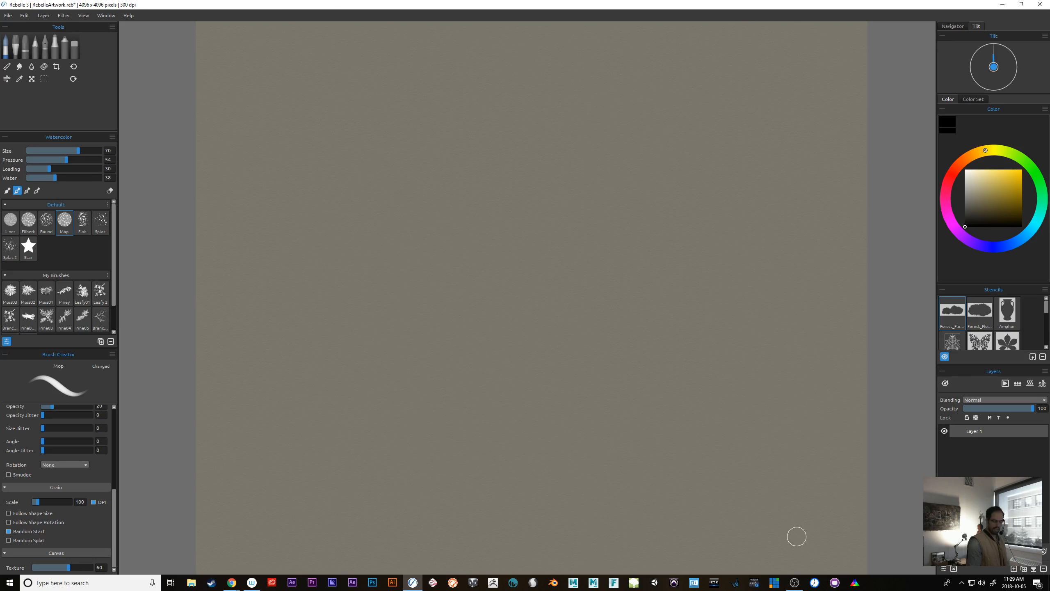
left_click_drag(971, 192, 965, 170)
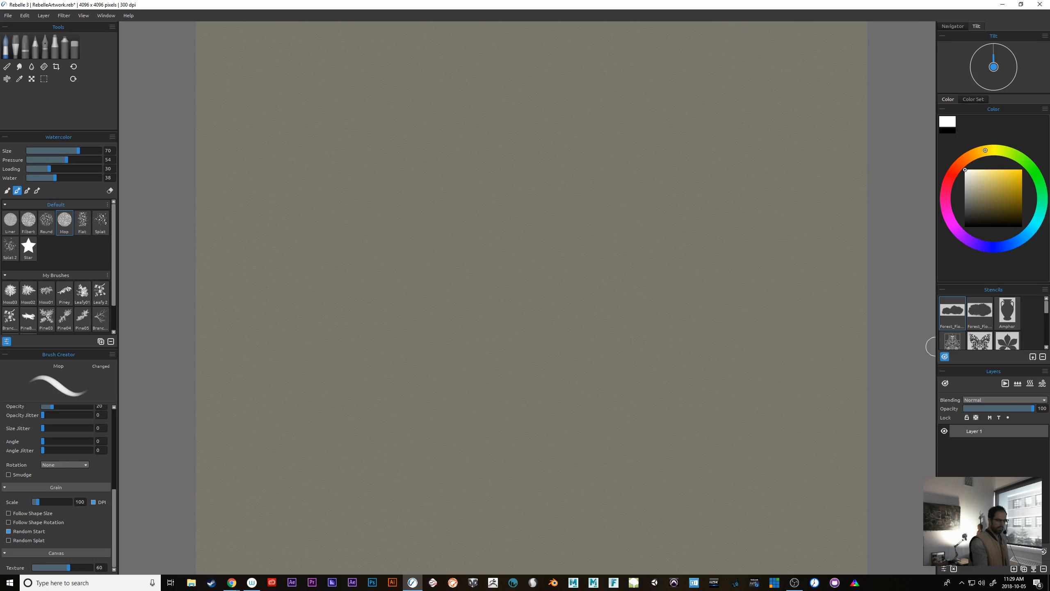
mouse_move(465, 147)
left_mouse_down()
mouse_move(465, 378)
mouse_move(487, 543)
left_mouse_up()
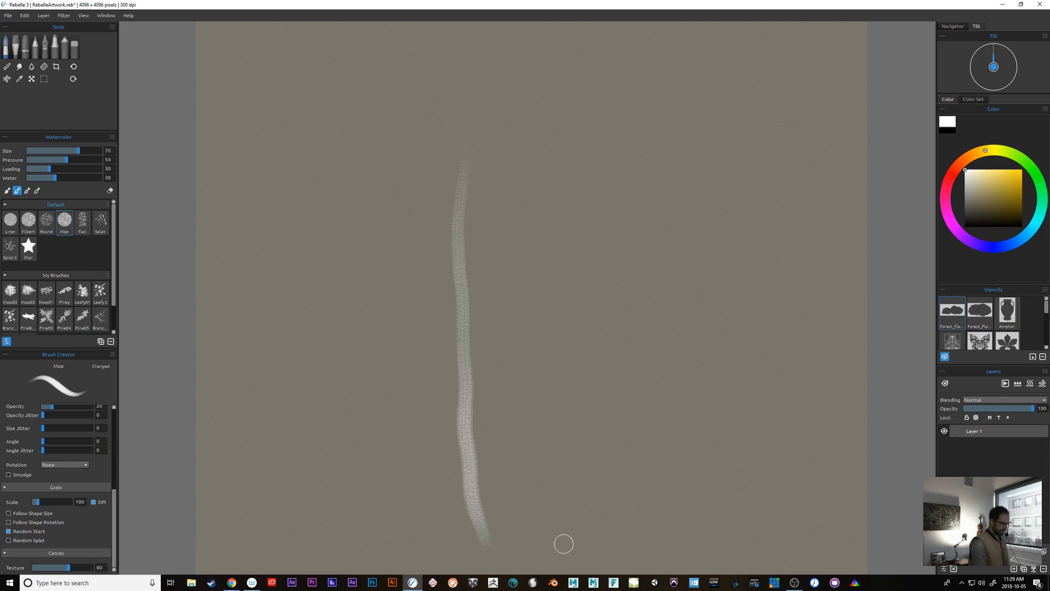
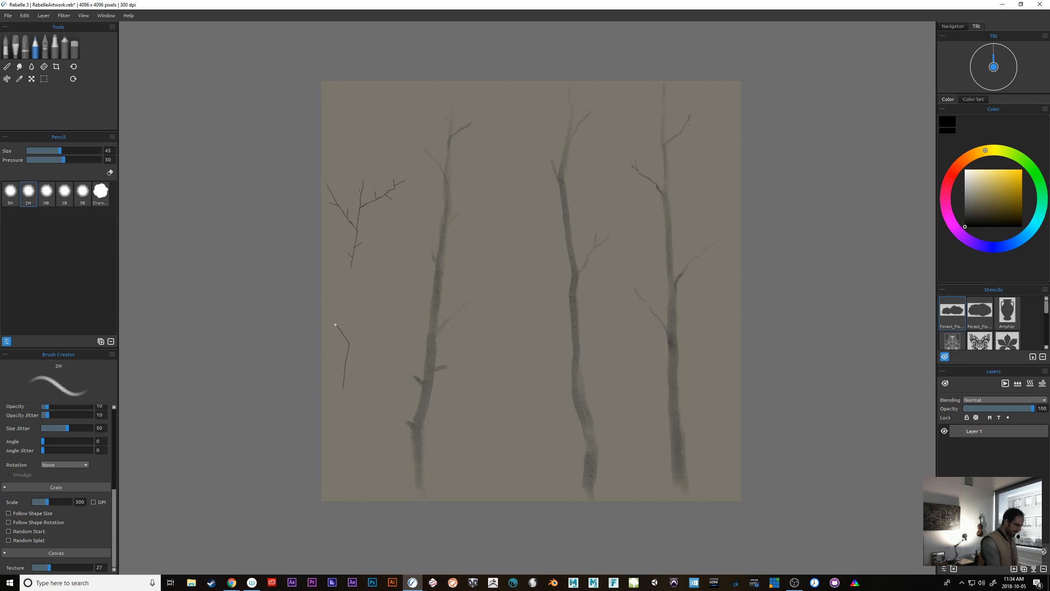
Sketch a double-contoured forking branch with the 2H pencil in the lower half of the empty area beside the leftmost trunk.
left_click_drag(352, 368, 375, 321)
left_click_drag(356, 342, 372, 303)
left_click_drag(374, 323, 391, 306)
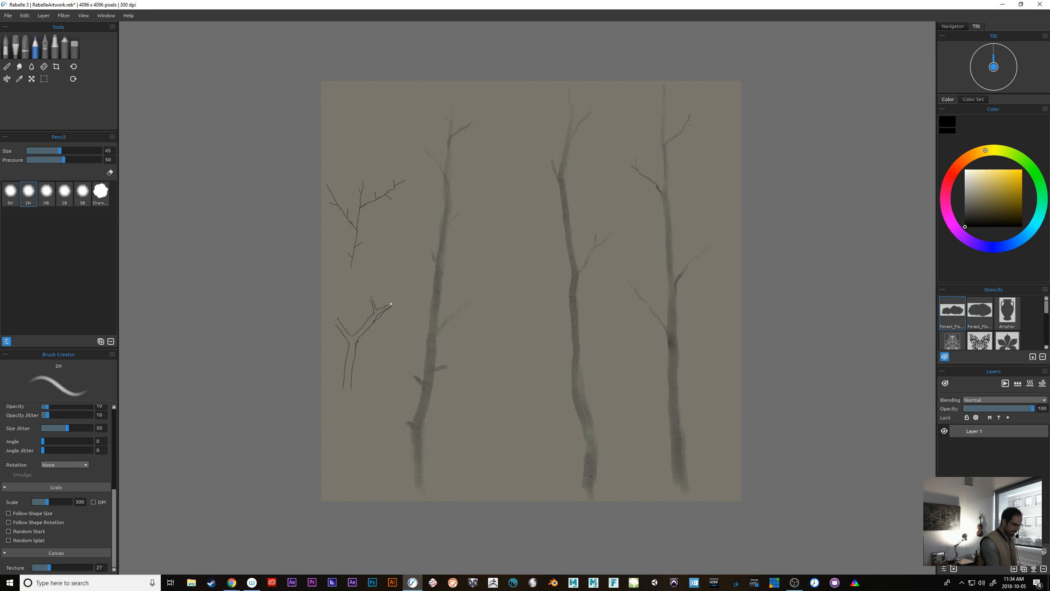
left_click_drag(399, 300, 410, 316)
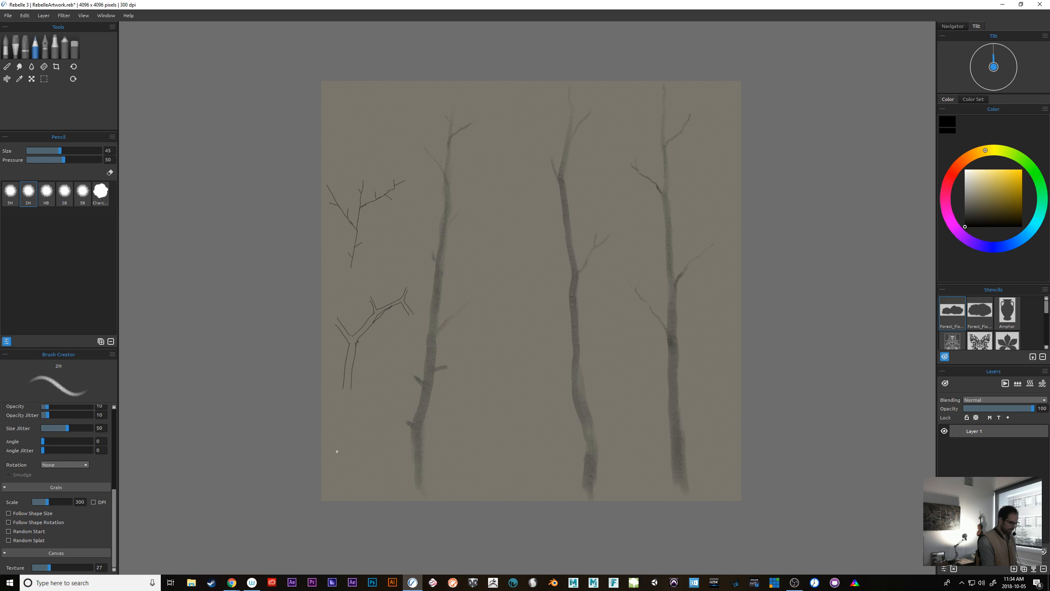
Fill the rest of the empty area beside the leftmost trunk with thin angular pencil sketches of twigs and forking branches.
left_click_drag(342, 449, 356, 430)
left_click_drag(359, 422, 338, 453)
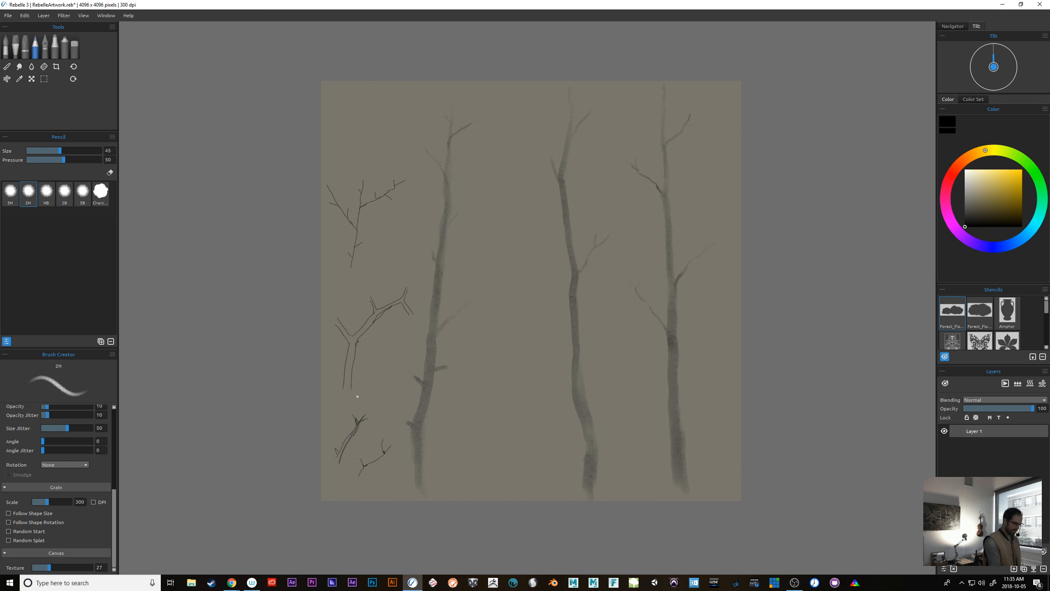
left_click_drag(361, 391, 400, 327)
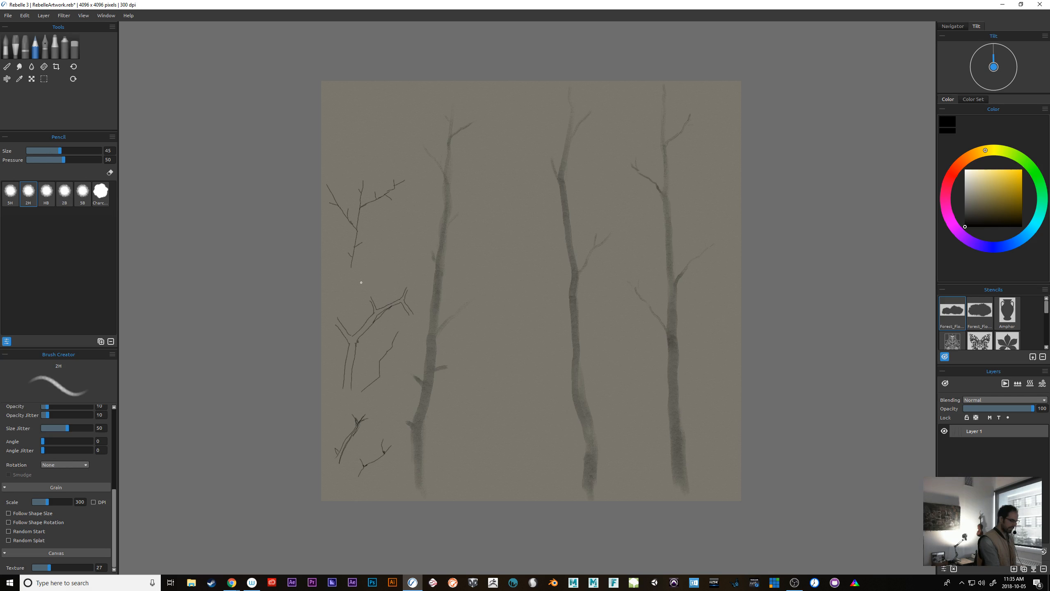
left_click_drag(361, 282, 397, 230)
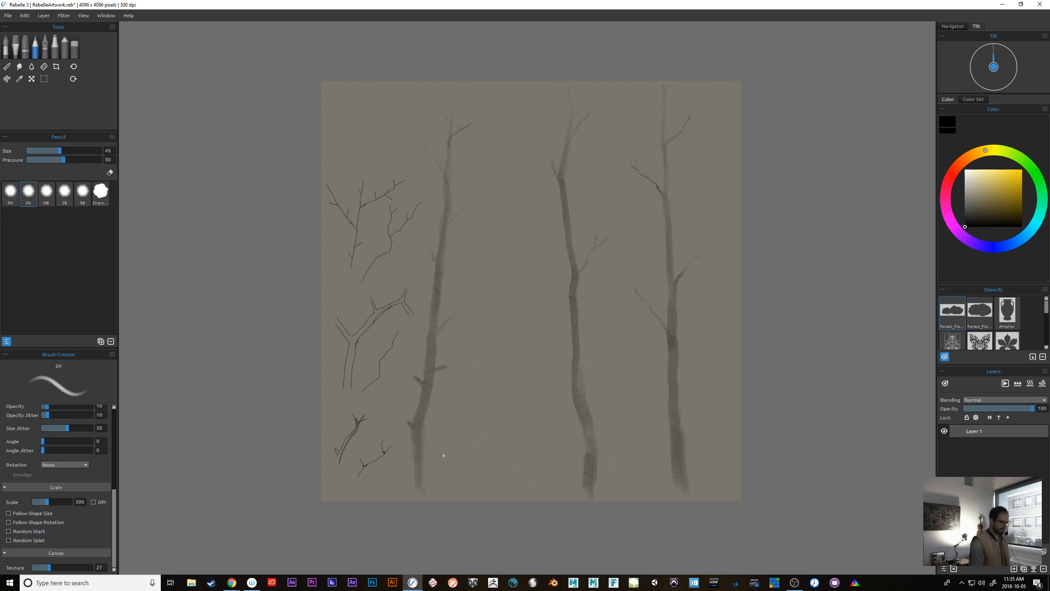
left_click_drag(349, 155, 380, 136)
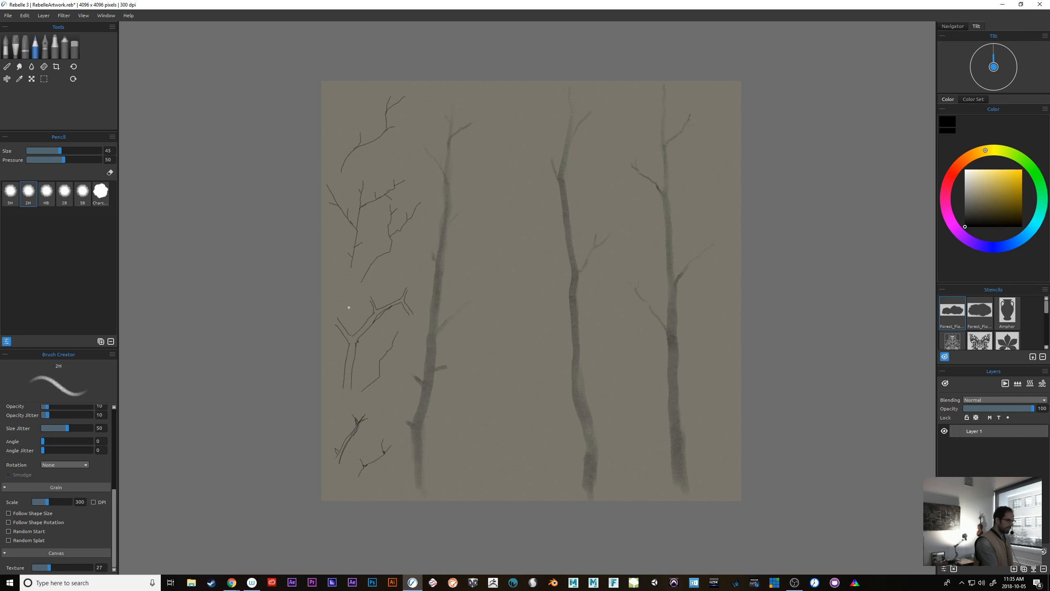
mouse_move(345, 305)
left_mouse_down()
mouse_move(340, 272)
mouse_move(374, 217)
left_mouse_up()
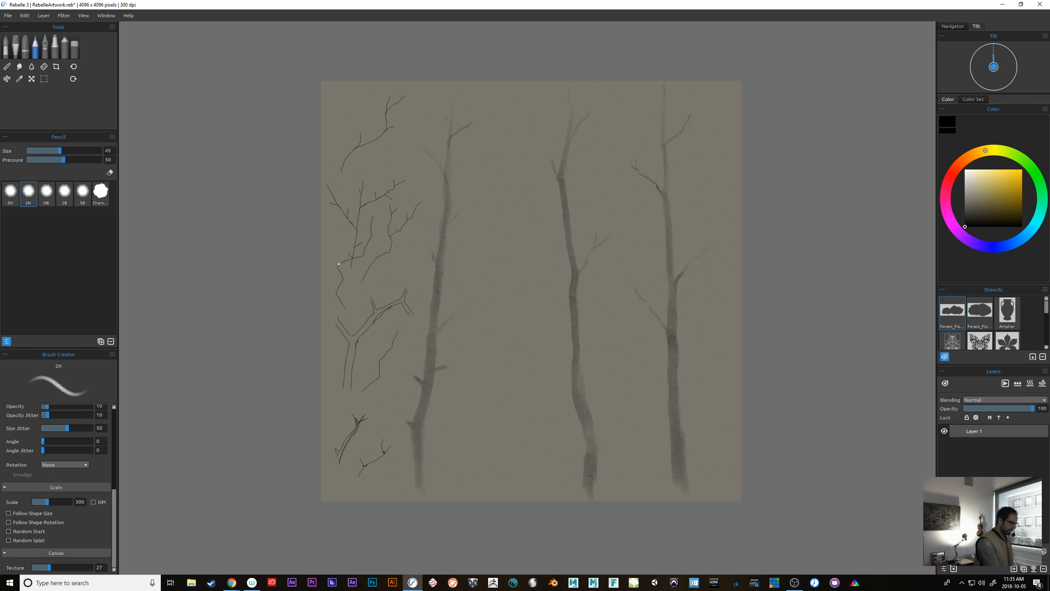
left_click_drag(338, 261, 334, 240)
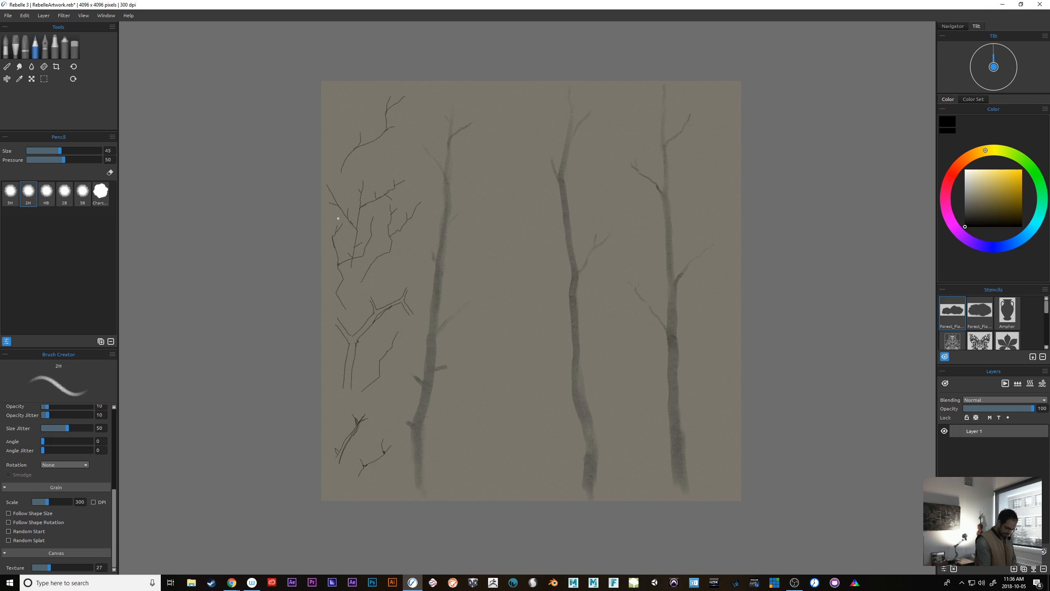
Select the pencil branch sketches beside the leftmost trunk with a freehand selection, delete them and deselect.
left_click(44, 80)
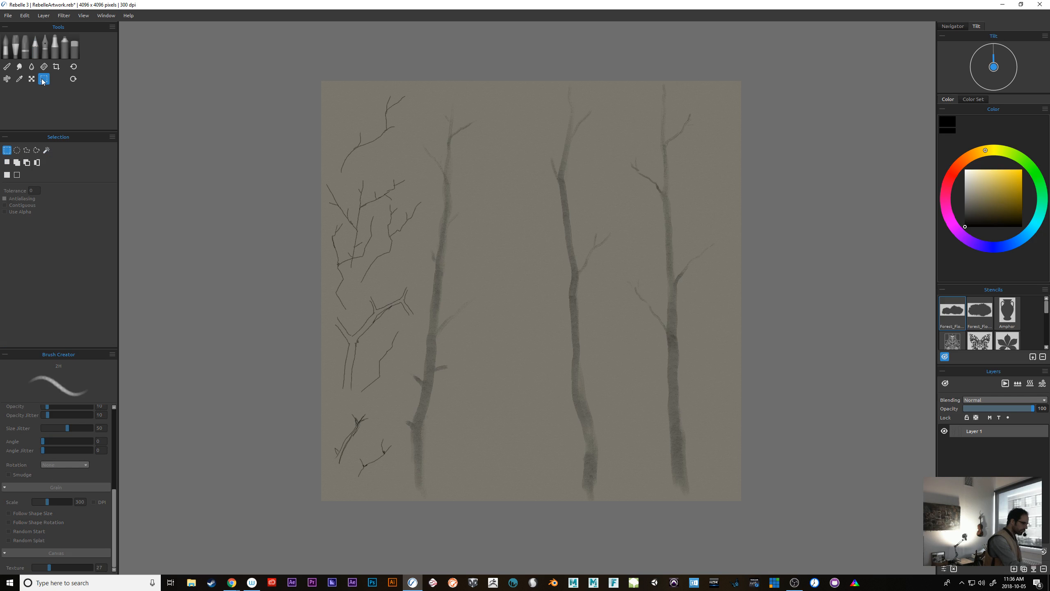
left_click(37, 150)
left_click(373, 504)
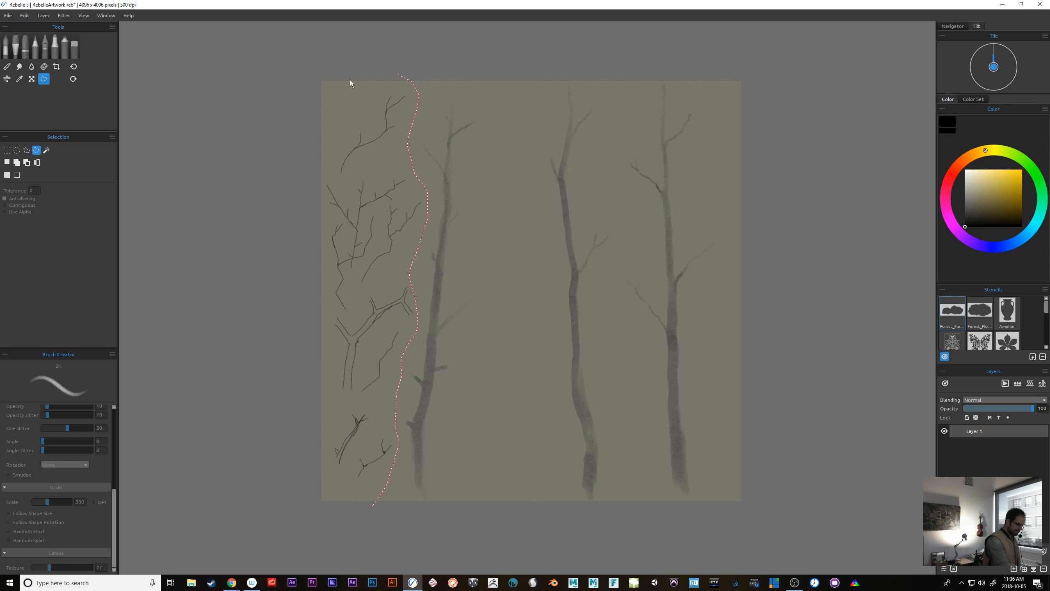
left_click(365, 522)
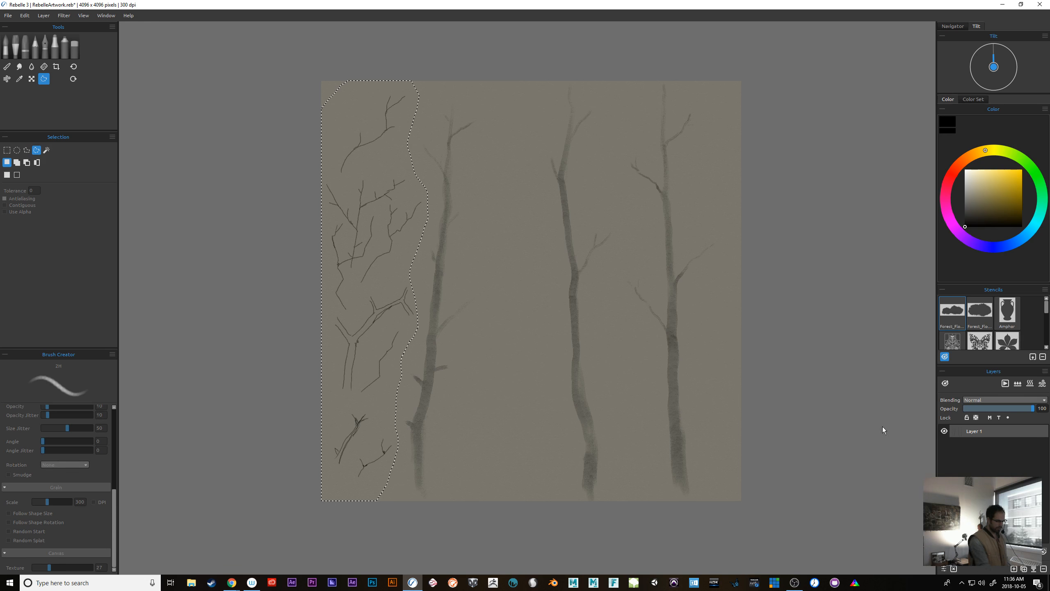
key("Delete")
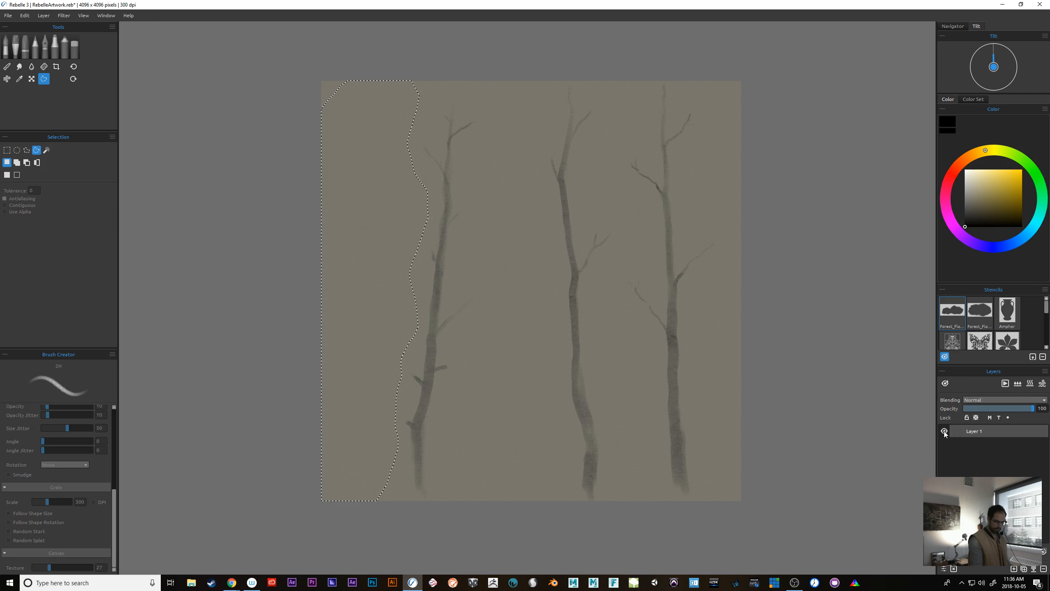
key("ctrl+d")
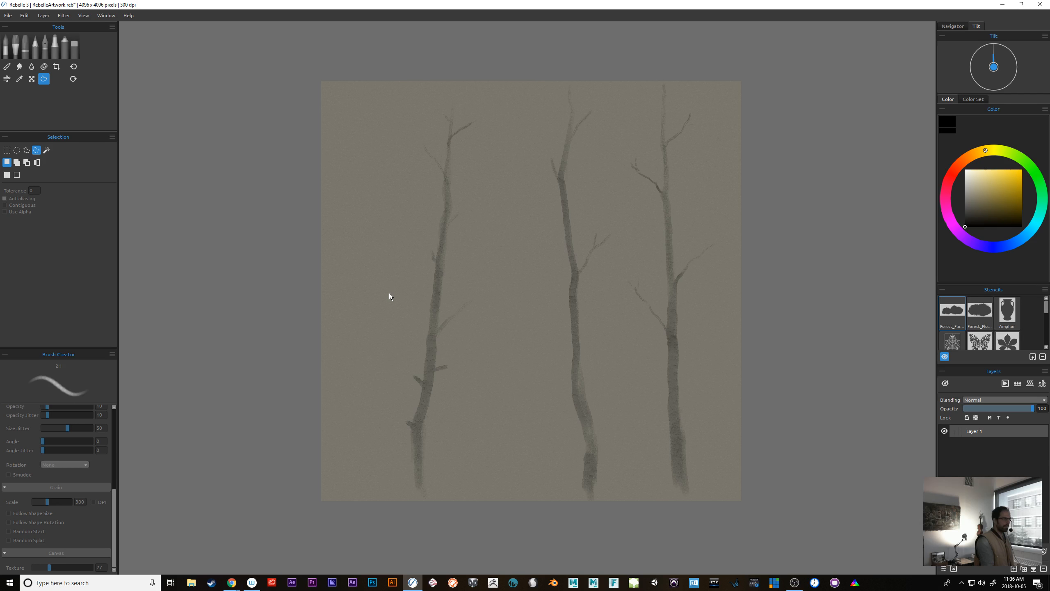
Add a new layer and paint a thin black forked treetop beside the leftmost tree with the watercolor Mop brush at size 30.
key("p")
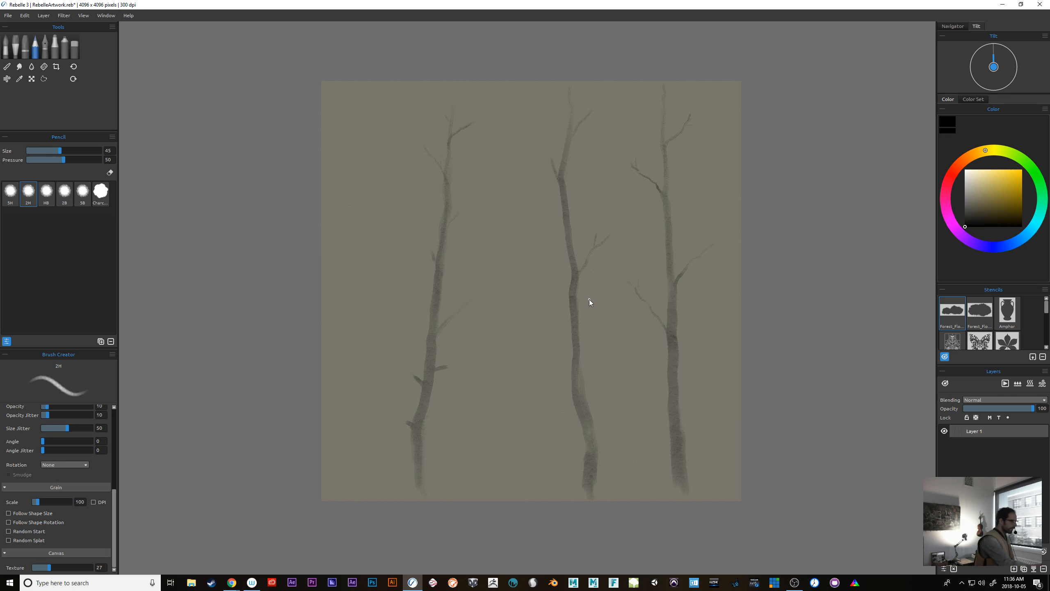
left_click(7, 48)
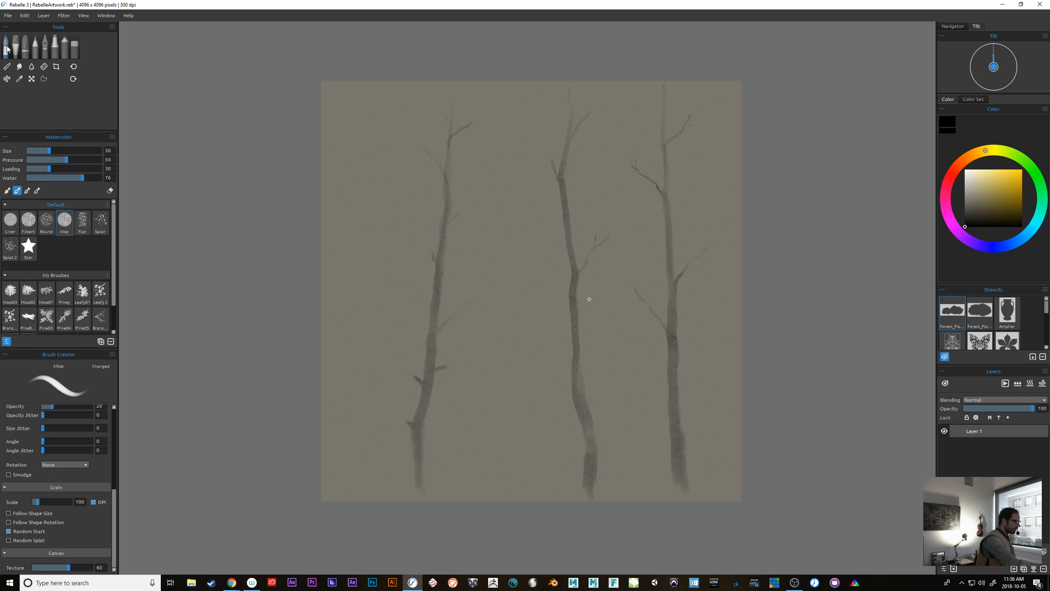
left_click(1014, 569)
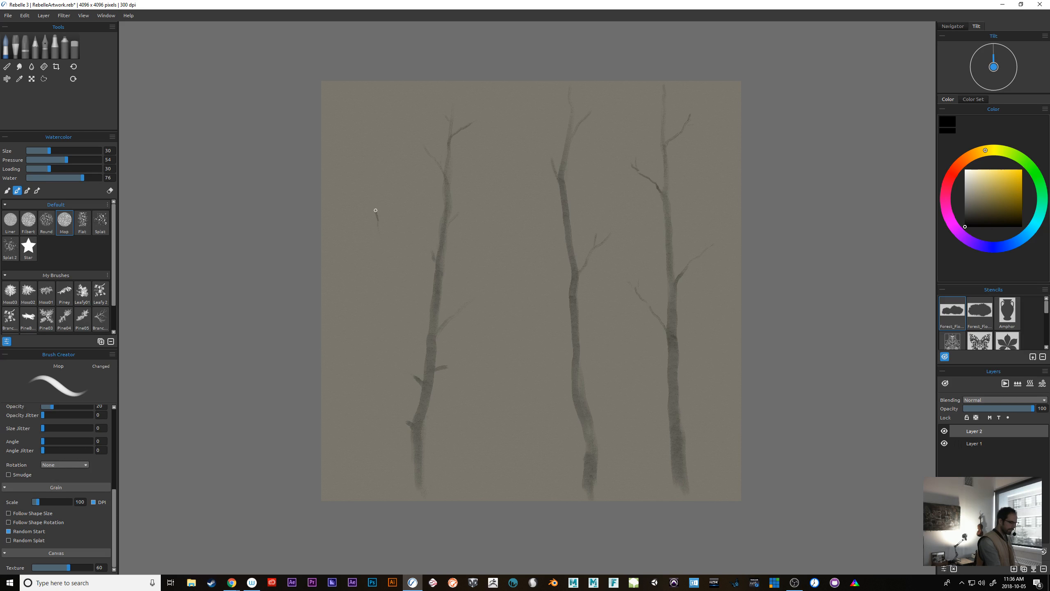
mouse_move(375, 211)
left_mouse_down()
mouse_move(340, 174)
mouse_move(335, 147)
left_mouse_up()
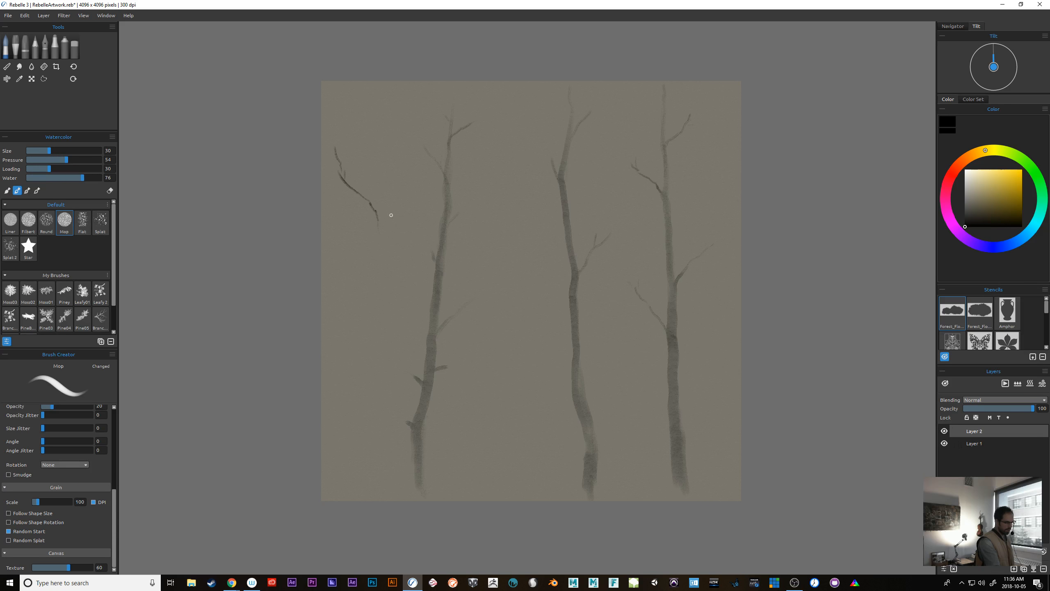
left_click_drag(377, 234, 368, 287)
mouse_move(378, 209)
left_mouse_down()
mouse_move(412, 152)
mouse_move(416, 107)
mouse_move(428, 128)
left_mouse_up()
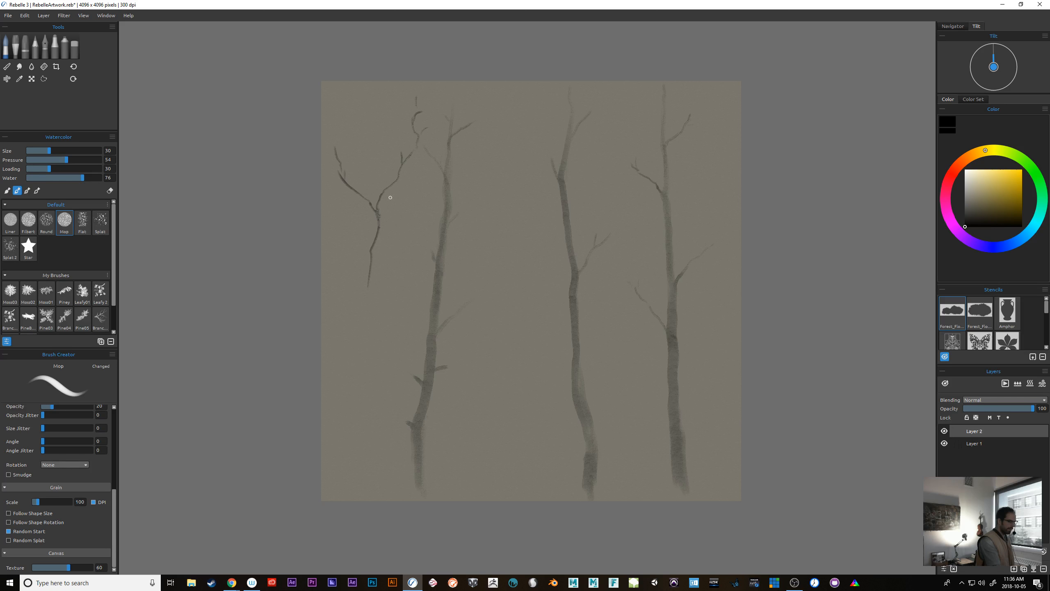
Extend the forked treetop down to the canvas's lower edge as a widening trunk, increasing the brush size from 35 to 60.
key("bracketright")
key("bracketright")
key("bracketright")
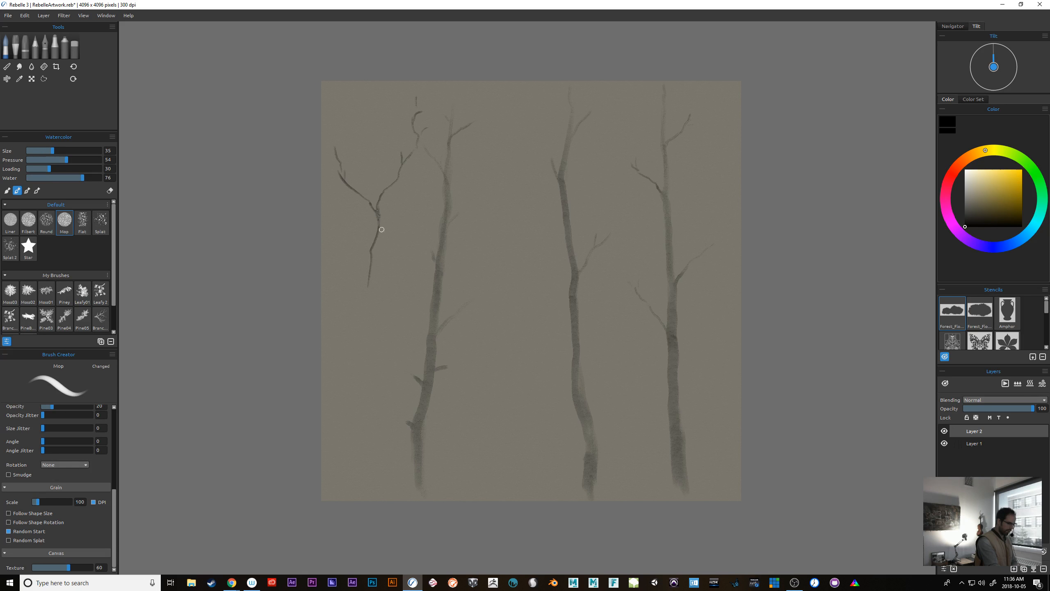
mouse_move(389, 185)
left_mouse_down()
mouse_move(349, 497)
mouse_move(368, 393)
left_mouse_up()
key("bracketright")
key("bracketright")
key("bracketright")
left_click_drag(363, 453, 349, 507)
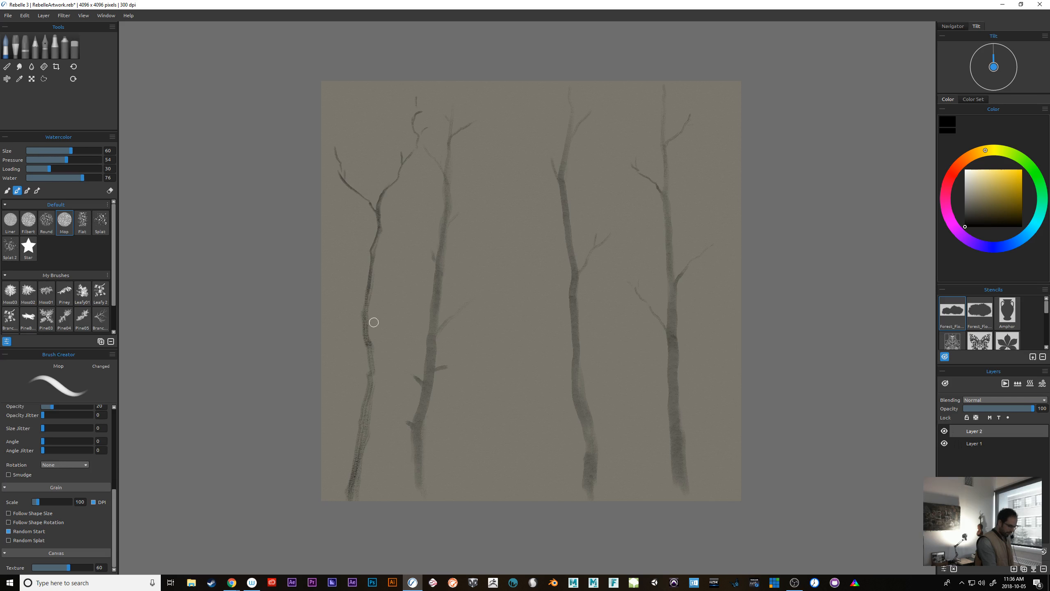
Reduce the brush size to 40 and paint an upward side branch from the middle of the new tree's trunk.
key("bracketleft")
key("bracketleft")
key("bracketleft")
key("bracketleft")
mouse_move(373, 287)
left_mouse_down()
mouse_move(411, 254)
mouse_move(373, 291)
mouse_move(366, 315)
mouse_move(371, 293)
mouse_move(419, 229)
left_mouse_up()
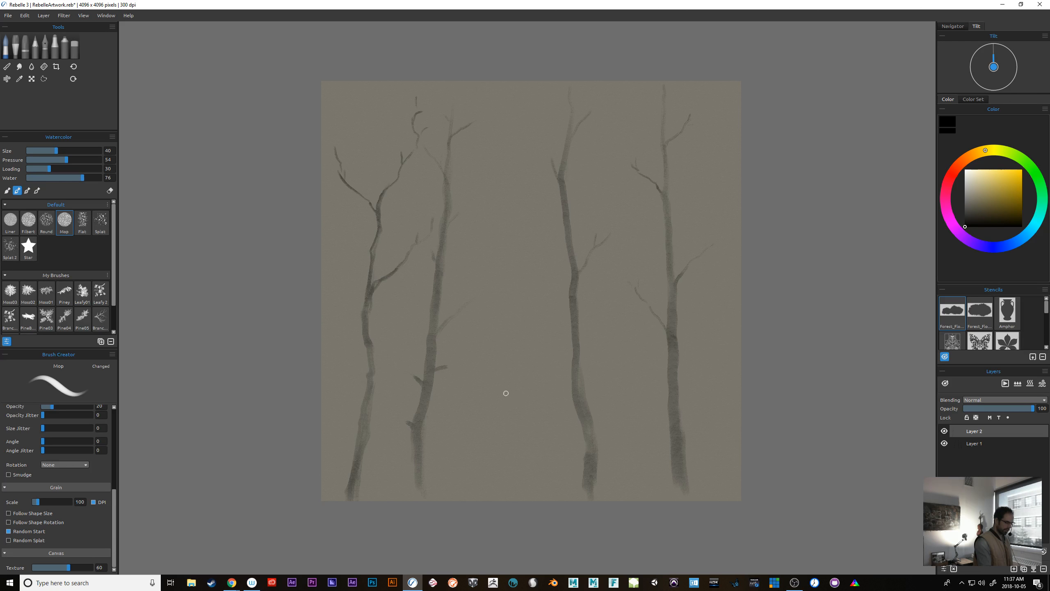
Paint jagged demonstration branches with short twigs between the lower trunks, and clear Layer 2.
mouse_move(512, 400)
left_mouse_down()
mouse_move(540, 367)
mouse_move(530, 355)
mouse_move(573, 323)
mouse_move(555, 327)
left_mouse_up()
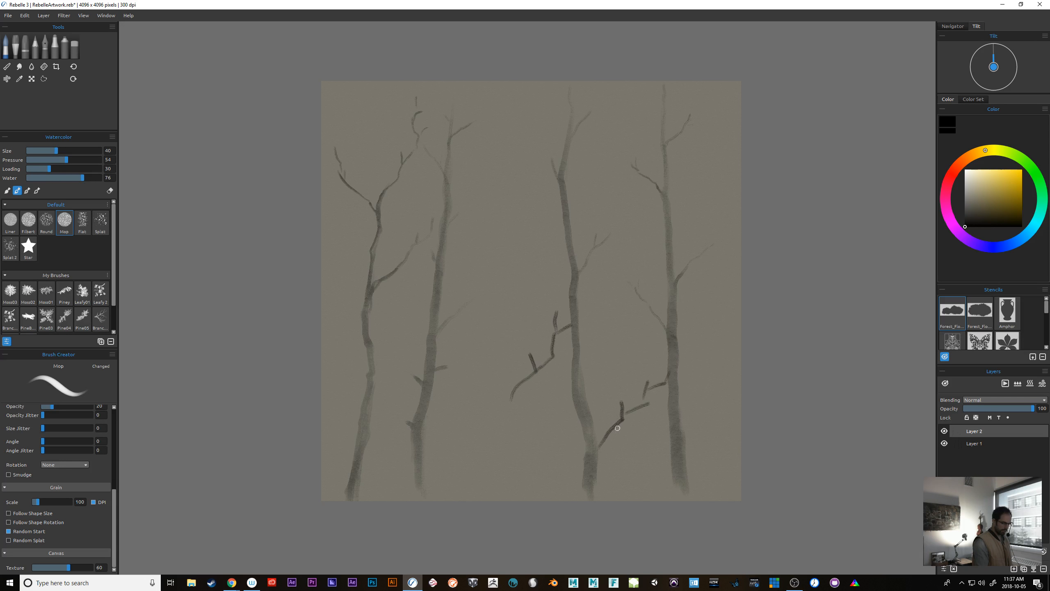
mouse_move(474, 476)
left_mouse_down()
mouse_move(514, 433)
mouse_move(519, 406)
left_mouse_up()
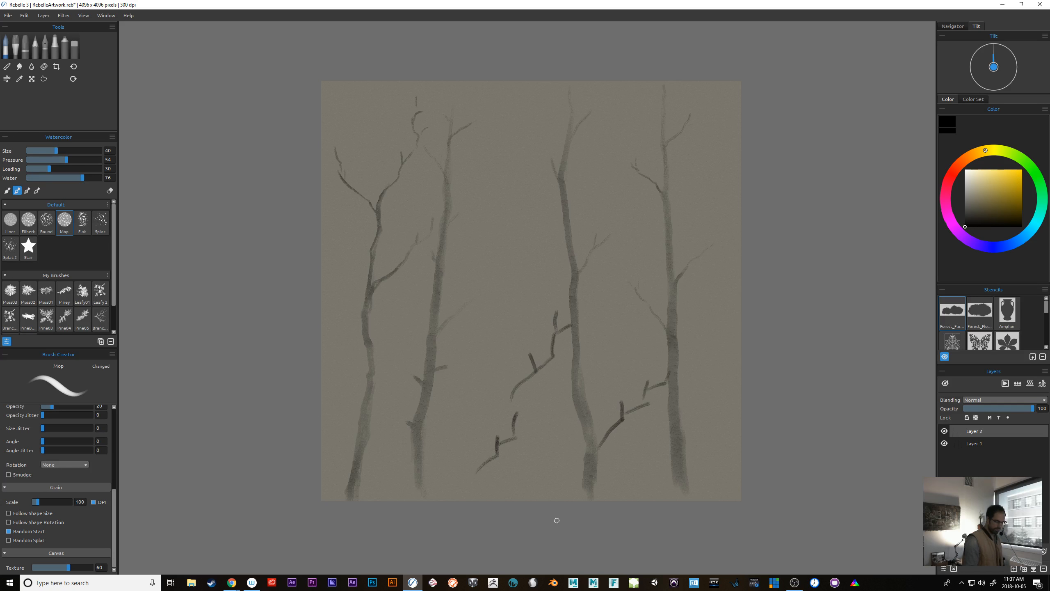
left_click(954, 569)
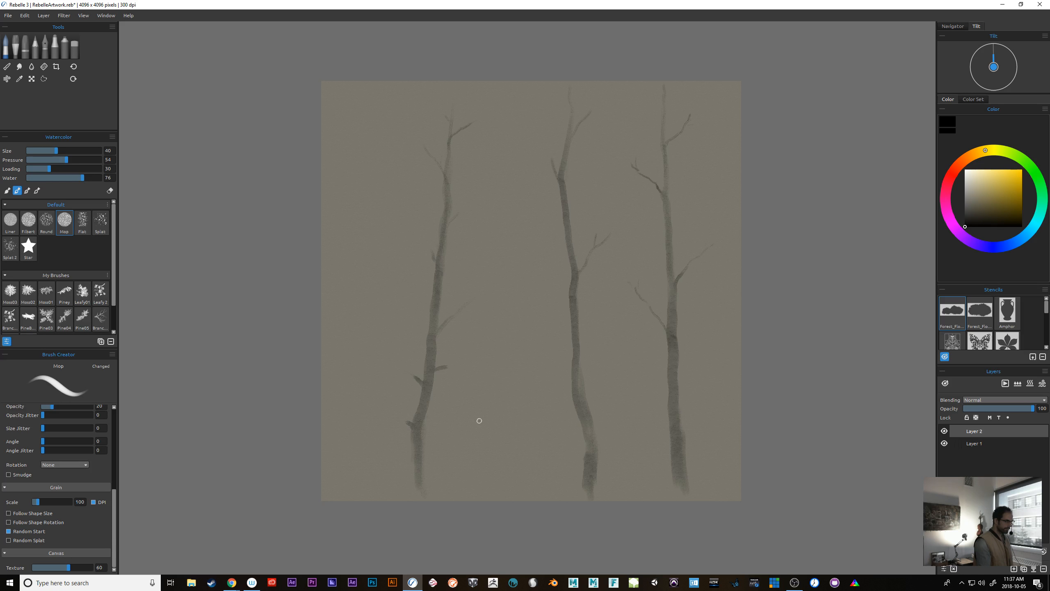
Paint loose crooked branches on both sides of the leftmost tree, using brush size 40 and then 30 for the finer ones.
mouse_move(468, 447)
left_mouse_down()
mouse_move(494, 410)
mouse_move(496, 376)
mouse_move(520, 309)
left_mouse_up()
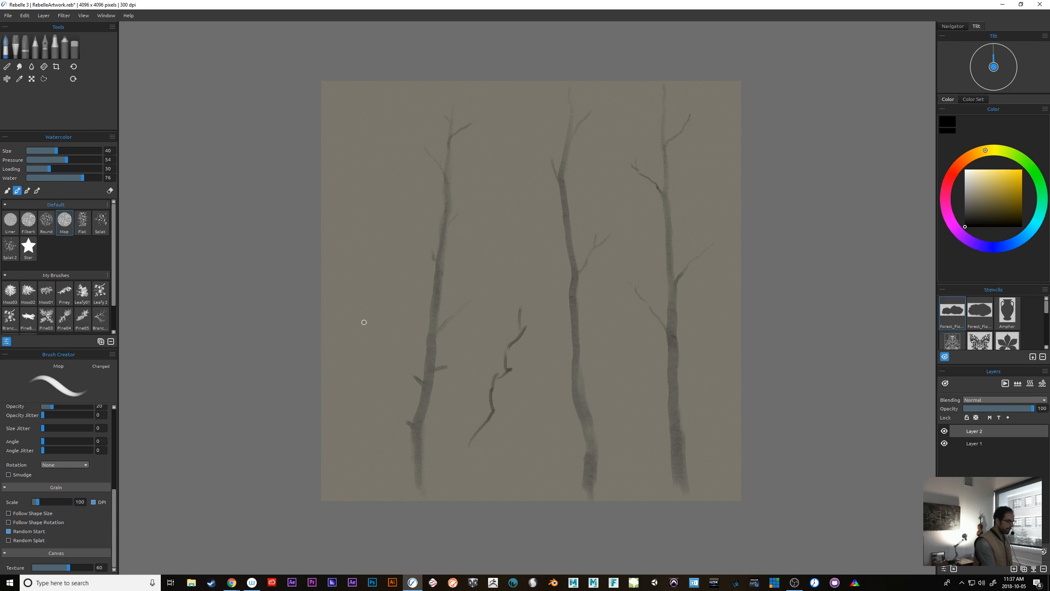
mouse_move(362, 322)
left_mouse_down()
mouse_move(387, 280)
mouse_move(416, 275)
mouse_move(420, 251)
left_mouse_up()
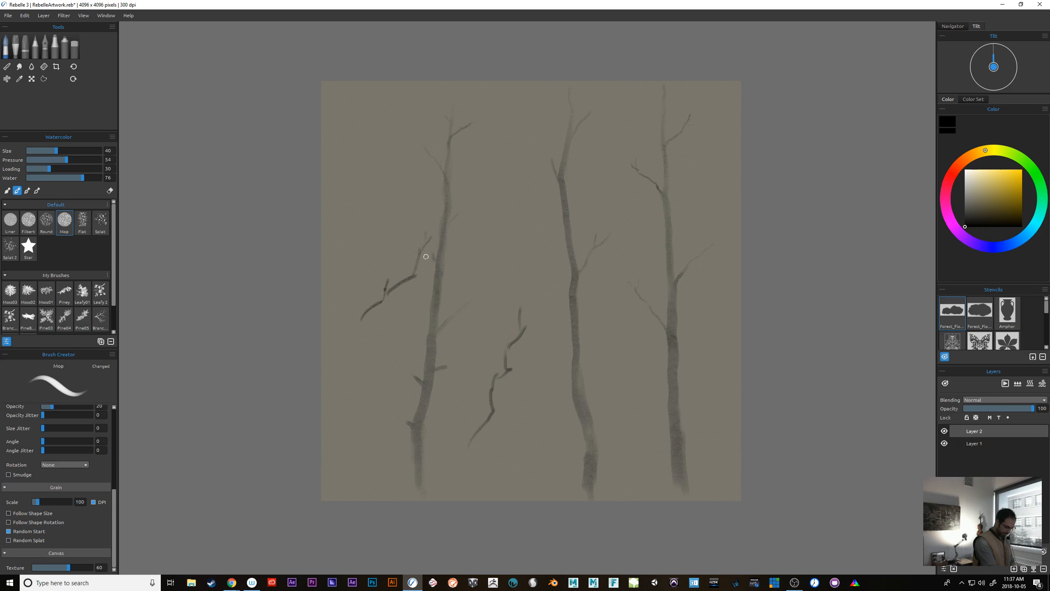
key("bracketleft")
key("bracketleft")
mouse_move(409, 271)
left_mouse_down()
mouse_move(406, 246)
mouse_move(338, 171)
left_mouse_up()
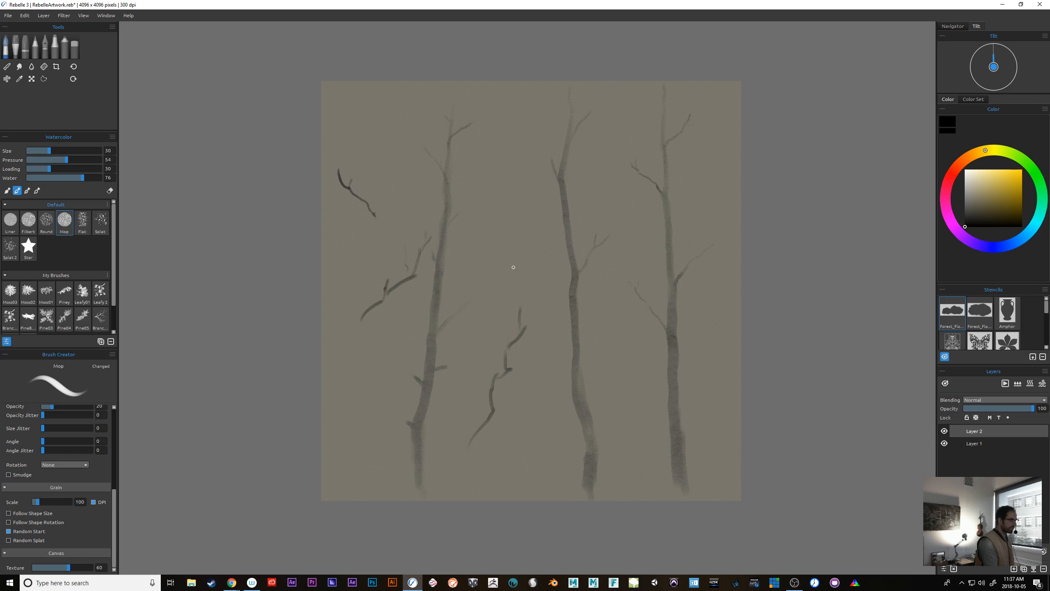
Paint two curved branches between the left and middle trees, and clear Layer 2.
left_click_drag(517, 280, 511, 258)
left_click_drag(509, 212, 525, 170)
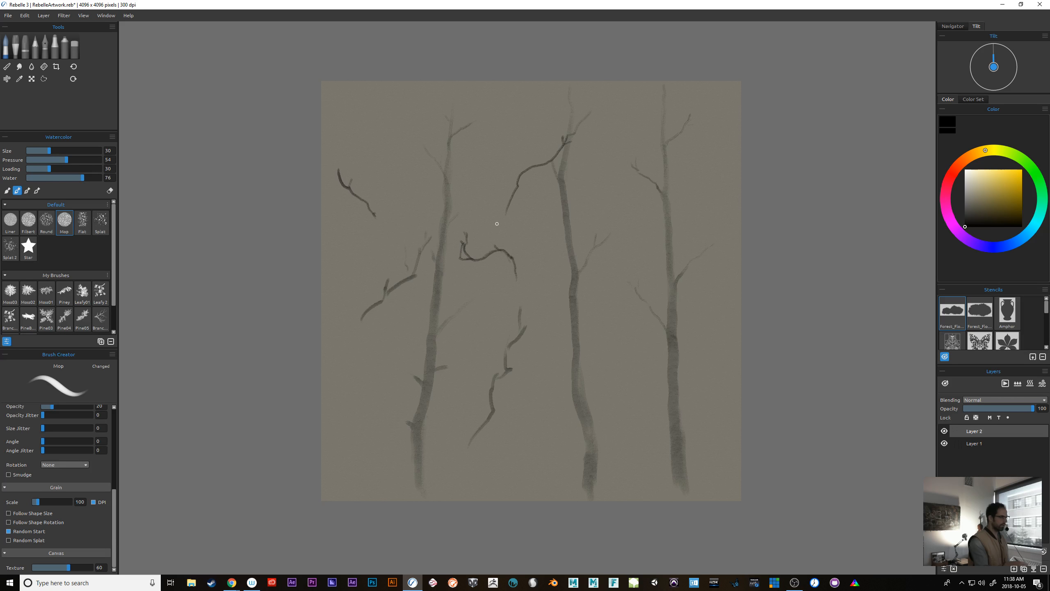
left_click(954, 569)
key("Delete")
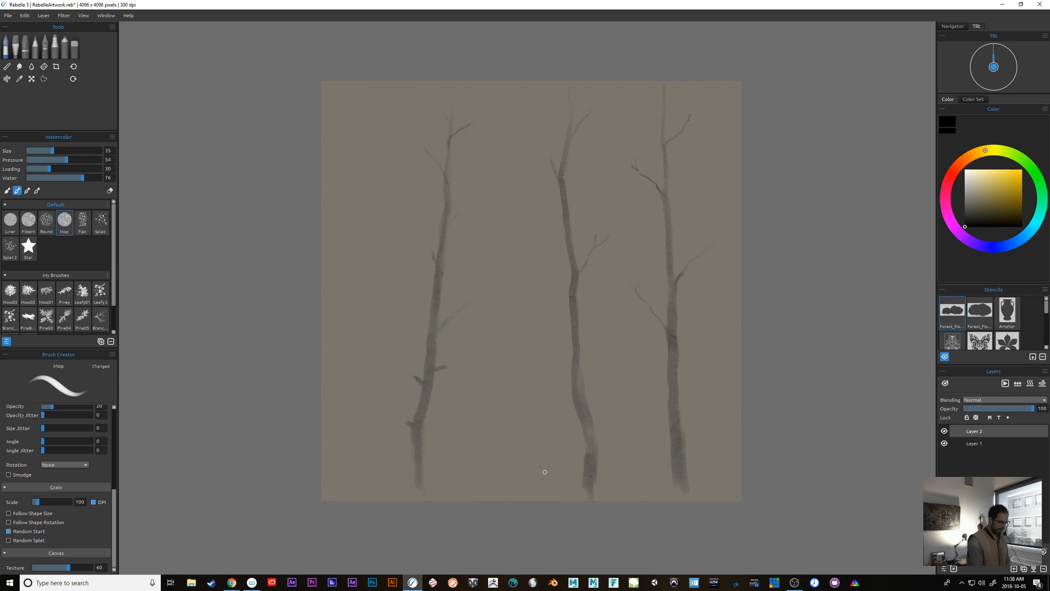
On Layer 1, paint a long thin trunk between the left and middle trees down to the lower edge with brush size 45.
key("bracketright")
key("bracketleft")
left_click(979, 444)
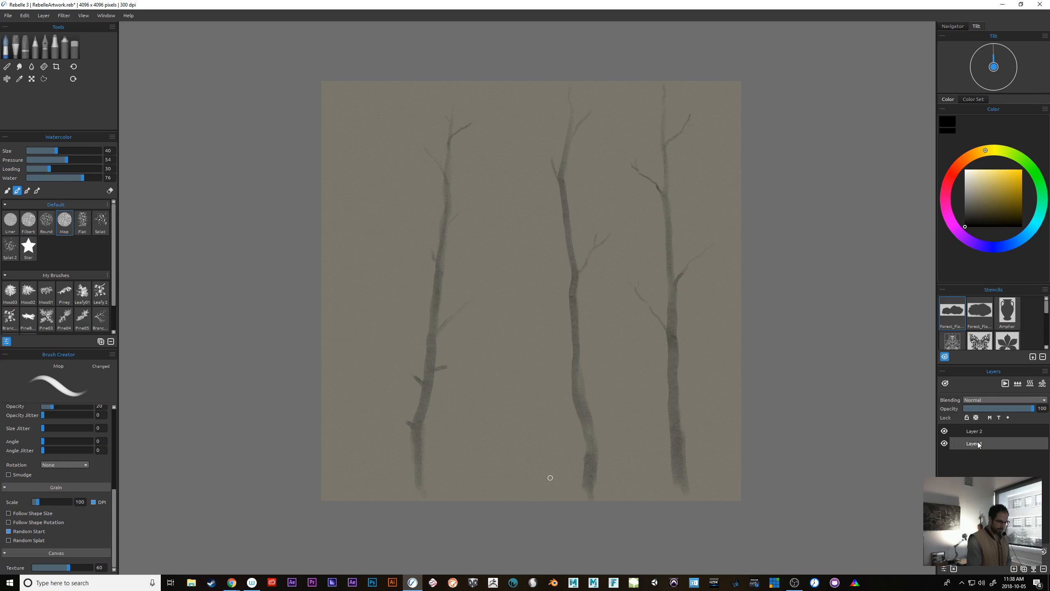
key("bracketright")
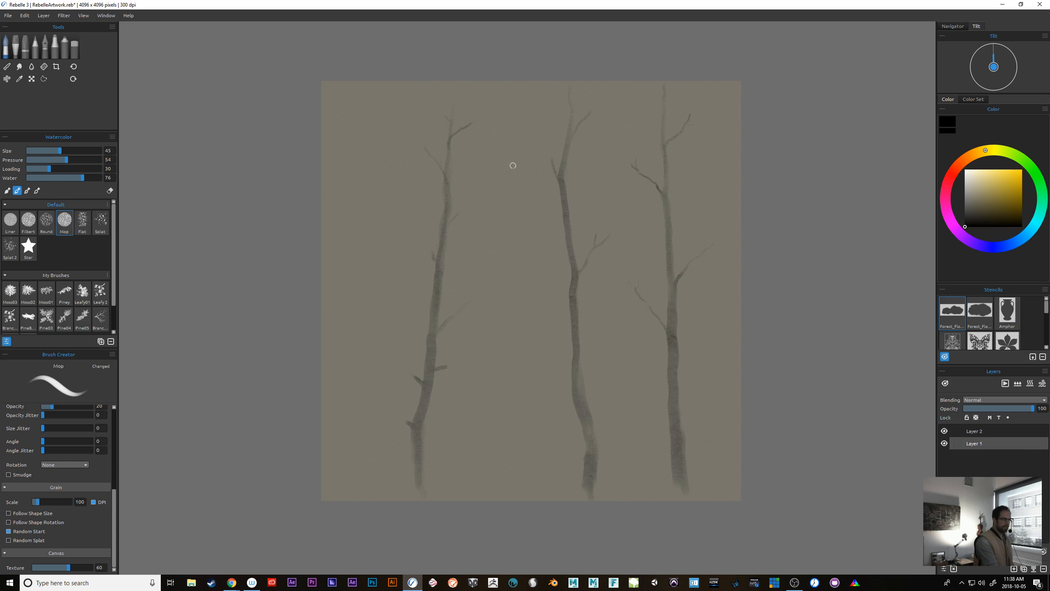
mouse_move(513, 215)
left_mouse_down()
mouse_move(512, 396)
mouse_move(493, 503)
left_mouse_up()
Increase the brush size to 70 and thicken the lower part of the new trunk.
key("bracketright")
key("bracketright")
key("bracketright")
key("bracketright")
key("bracketright")
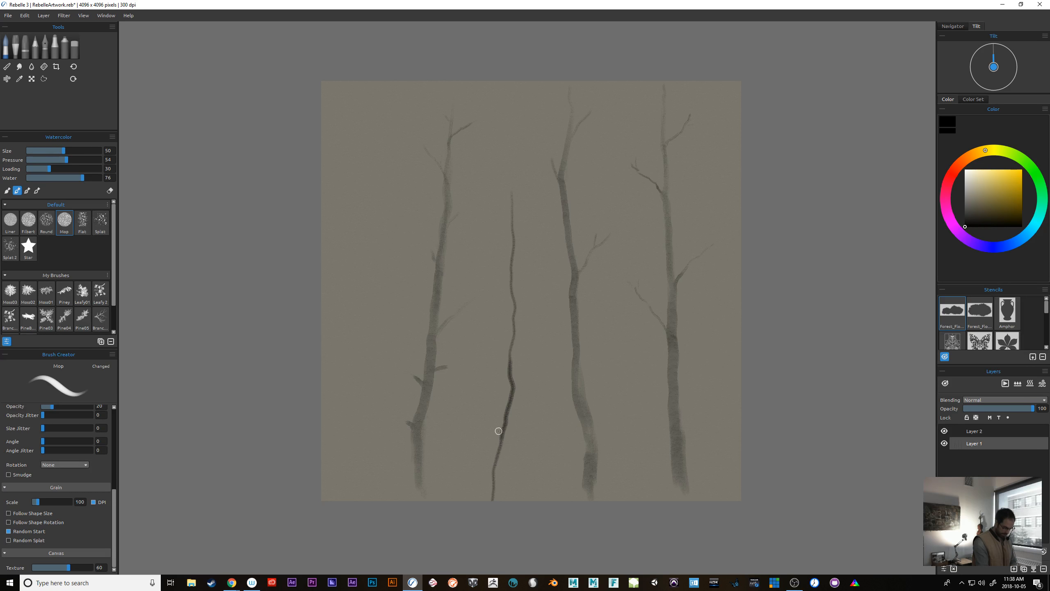
mouse_move(513, 385)
left_mouse_down()
mouse_move(496, 510)
mouse_move(513, 307)
left_mouse_up()
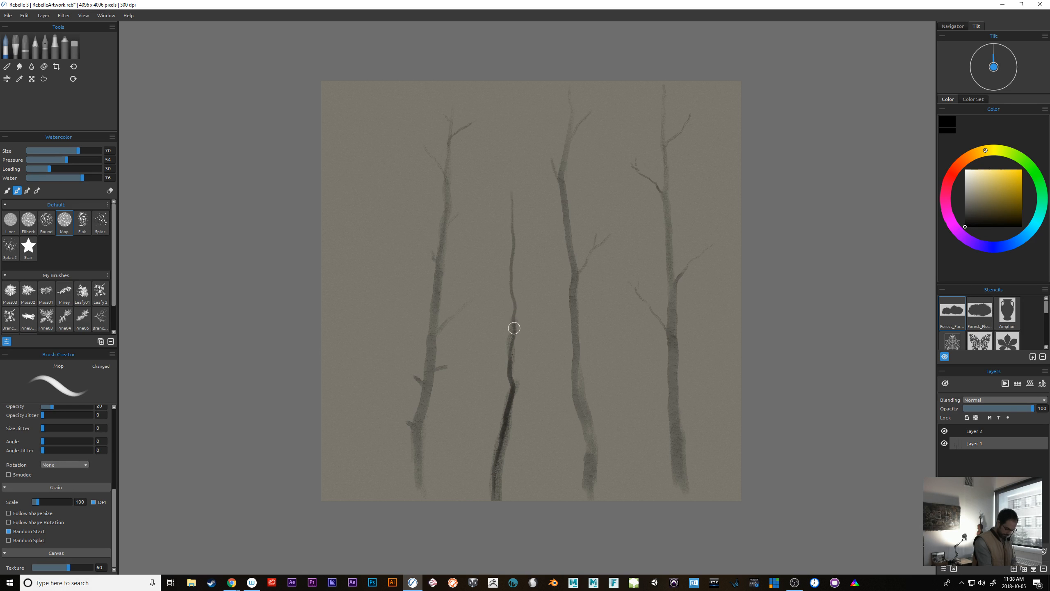
Reduce the brush size to 50, extend the new trunk up to the canvas's upper edge, and set the size to 45.
key("bracketleft")
key("bracketleft")
key("bracketleft")
key("bracketleft")
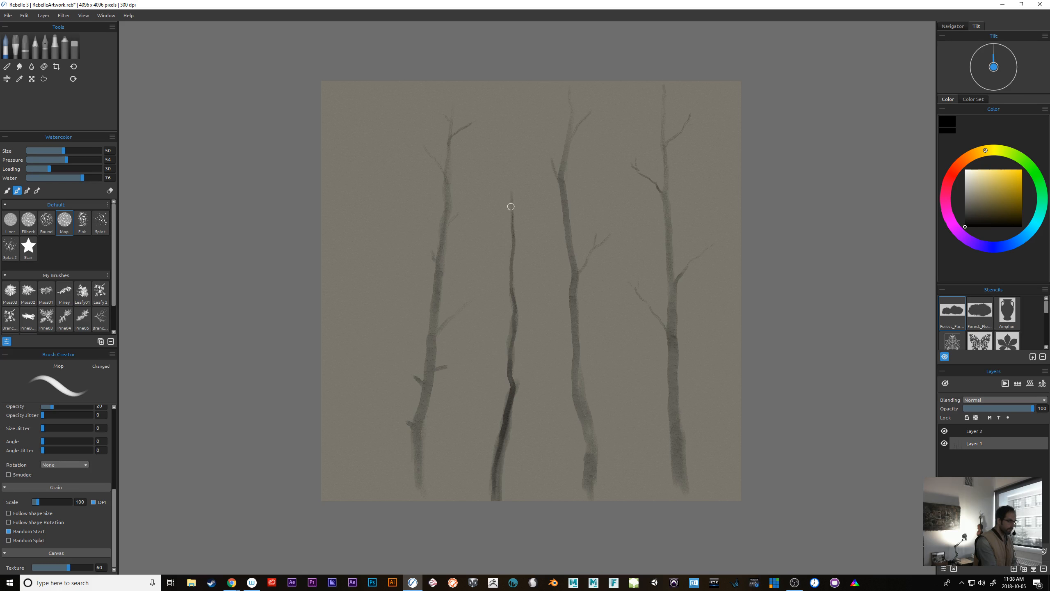
left_click_drag(511, 207, 509, 99)
key("bracketleft")
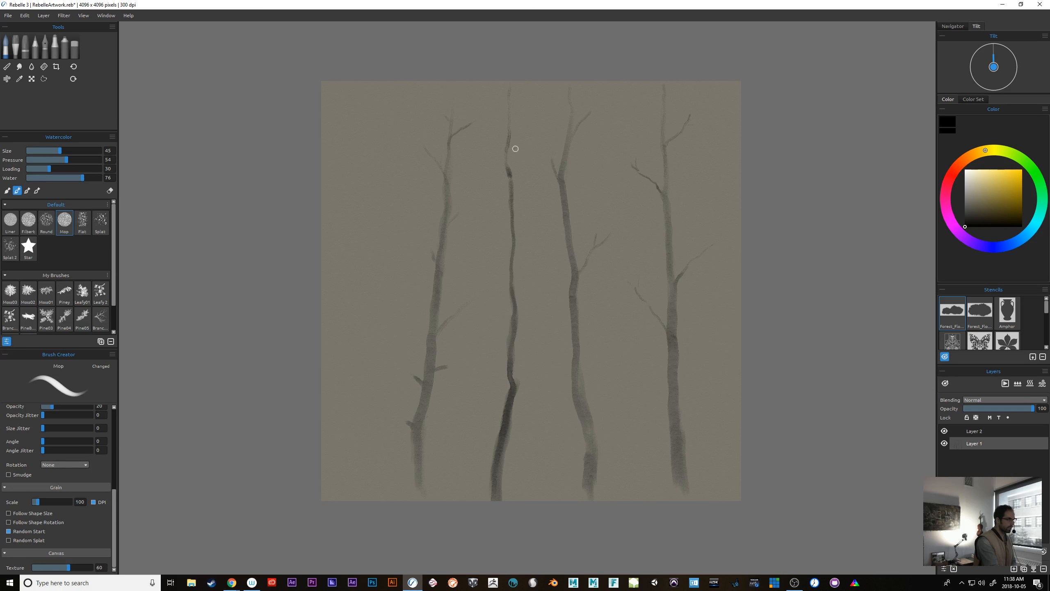
Paint an upper fork on the newest trunk with brush size 40, and add smaller side branches below it with size 35.
key("bracketleft")
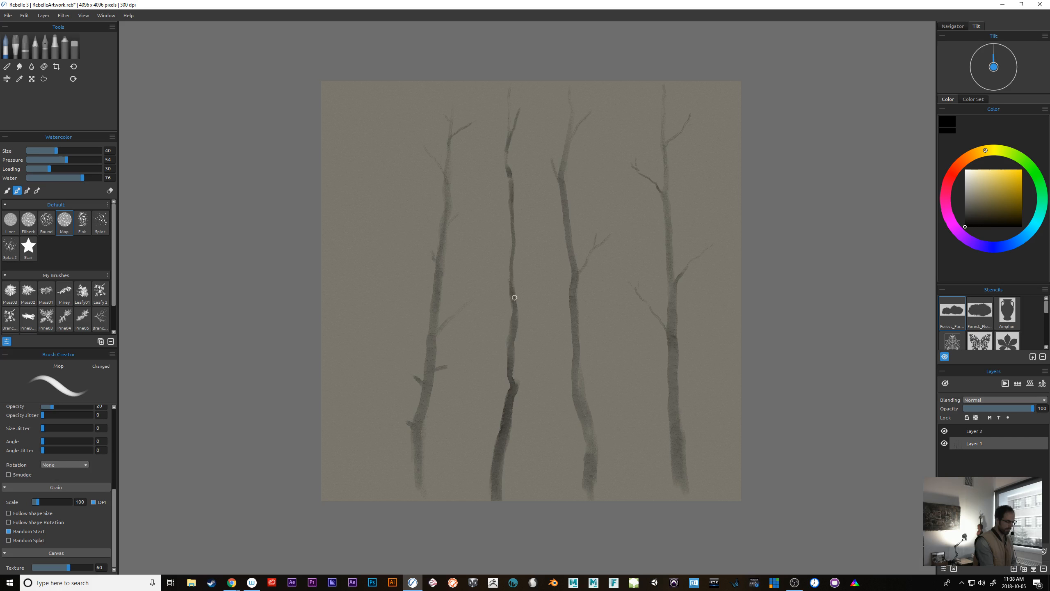
key("bracketleft")
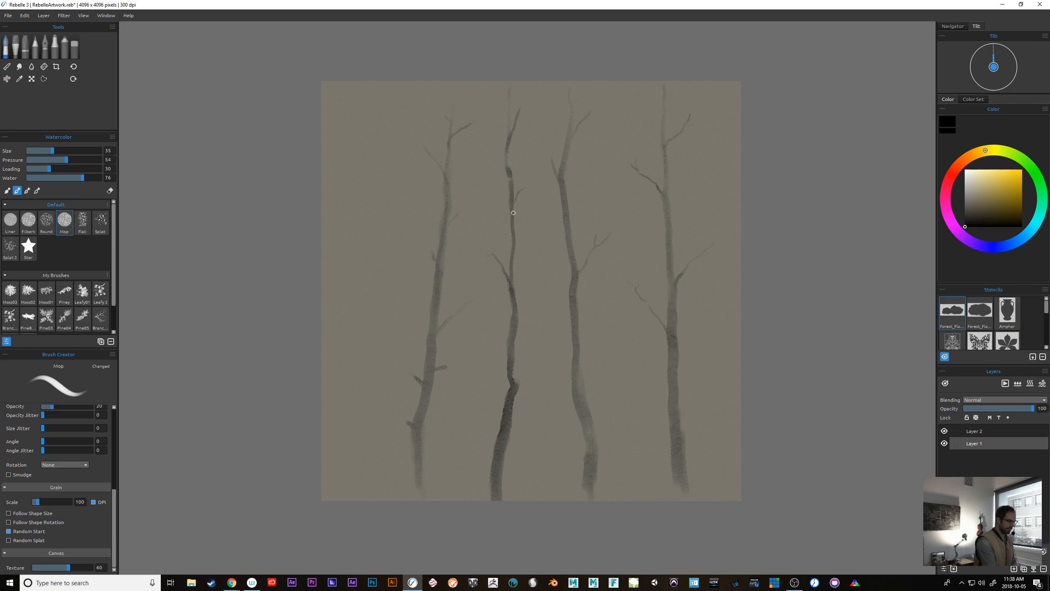
mouse_move(516, 200)
left_mouse_down()
mouse_move(516, 312)
mouse_move(516, 191)
left_mouse_up()
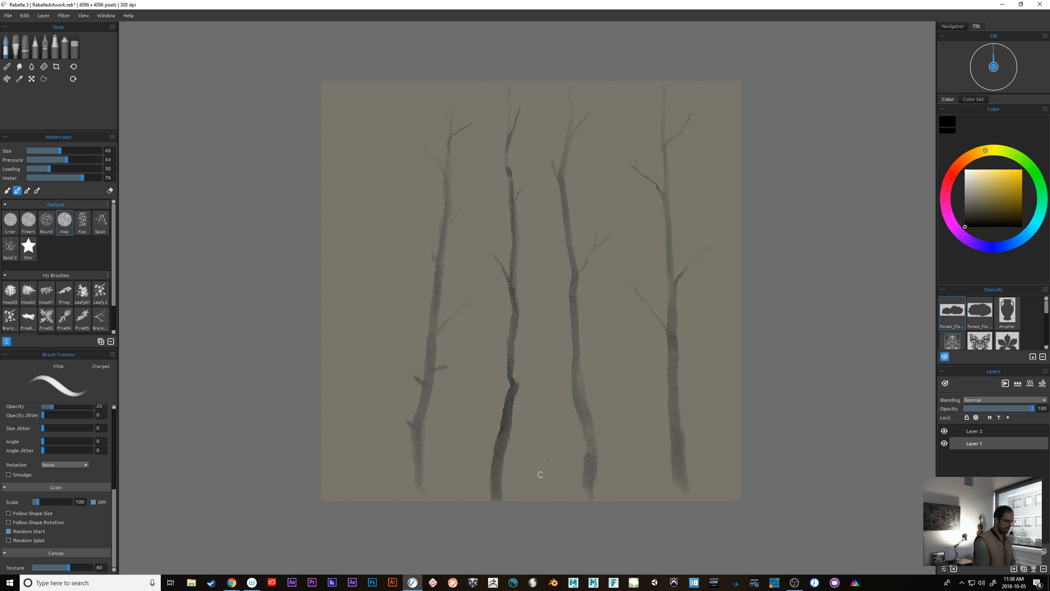
Darken the newest trunk's lower part, and extend the base of the tree to its right to the lower edge with brush size 60.
left_click_drag(515, 380, 507, 447)
key("]")
key("]")
key("]")
mouse_move(585, 462)
left_mouse_down()
mouse_move(581, 512)
mouse_move(591, 505)
left_mouse_up()
left_click_drag(364, 498, 371, 215)
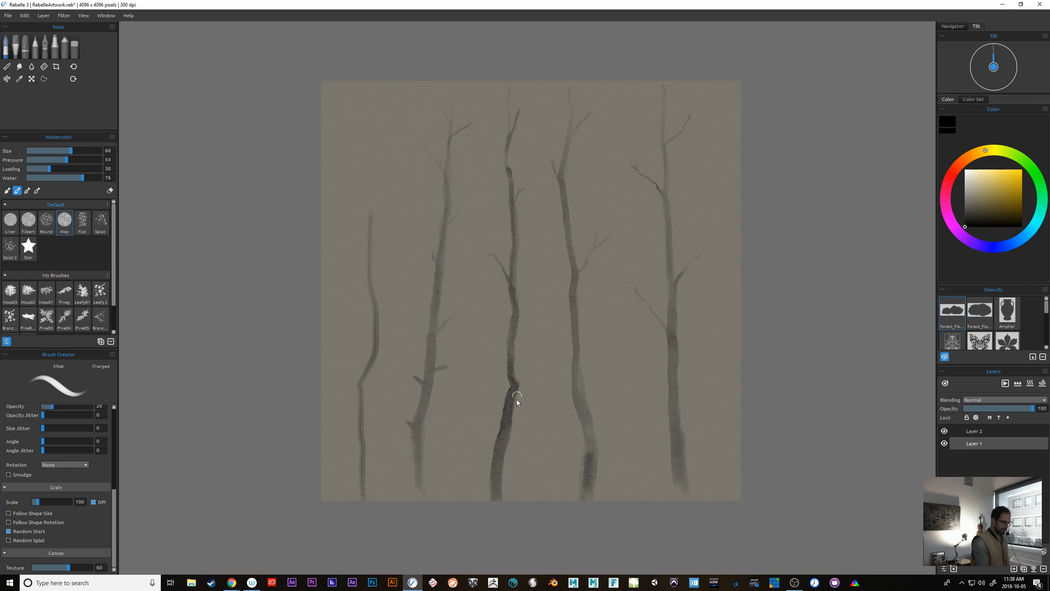
key("ctrl+z")
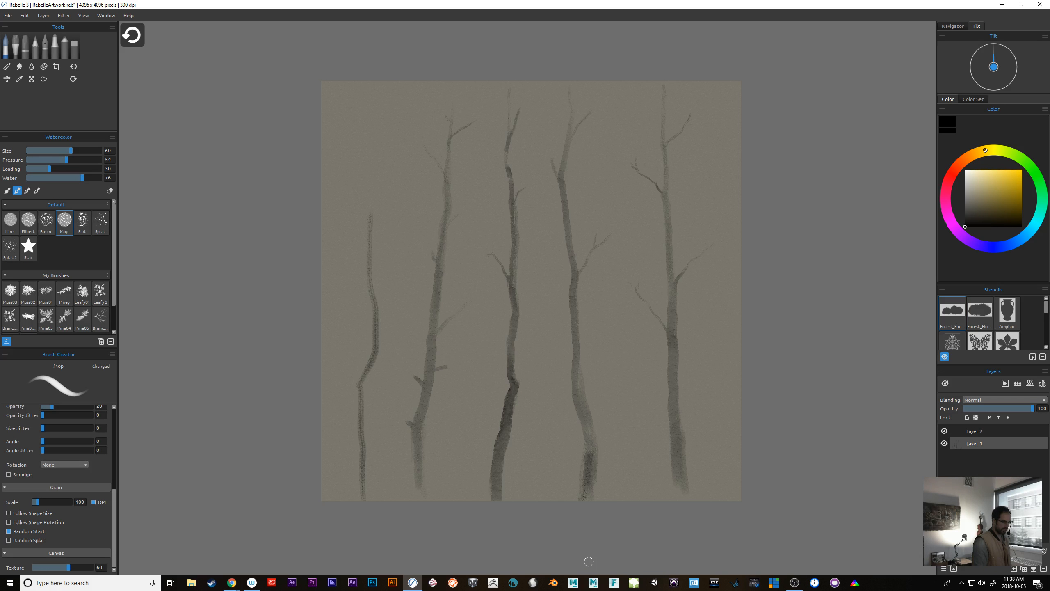
key("ctrl+z")
key("ctrl+z")
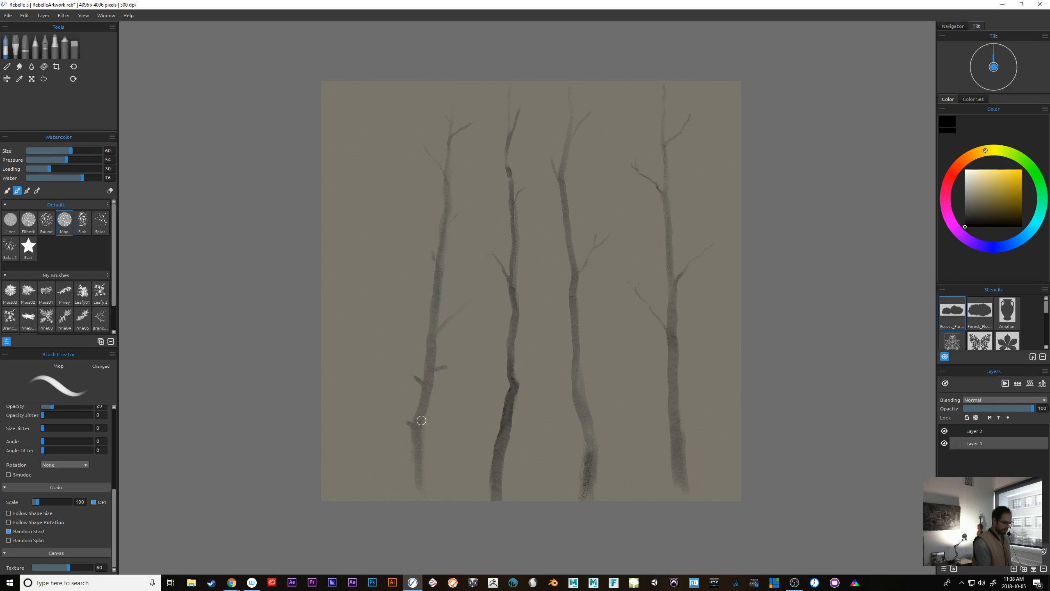
Paint a tall curved trunk near the canvas's left edge with brush size 60, and add a fork near its top with size 40.
mouse_move(358, 503)
left_mouse_down()
mouse_move(360, 154)
mouse_move(399, 90)
left_mouse_up()
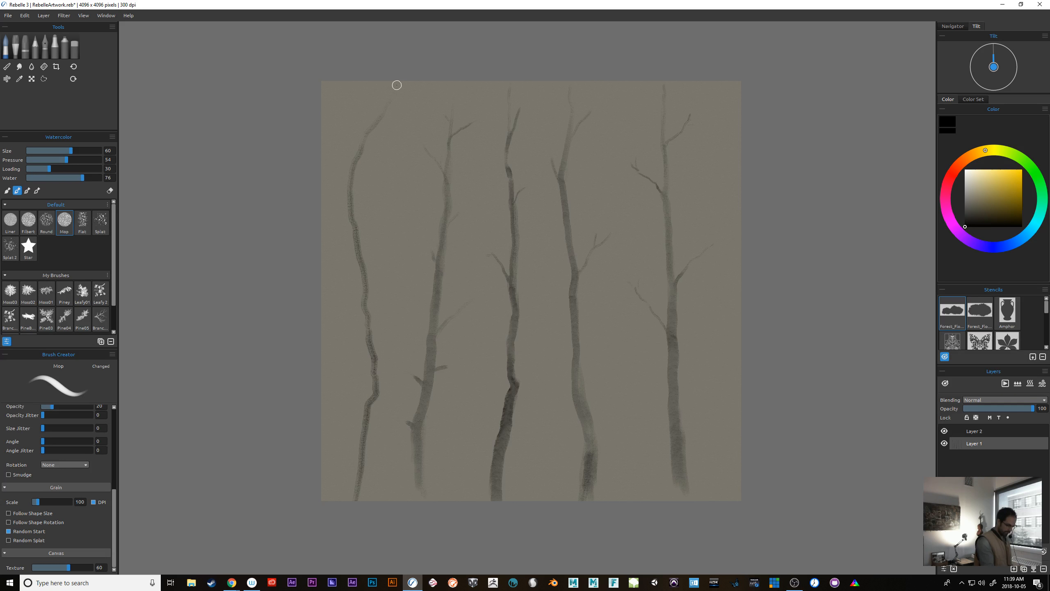
key("bracketleft")
key("bracketleft")
key("bracketleft")
key("bracketleft")
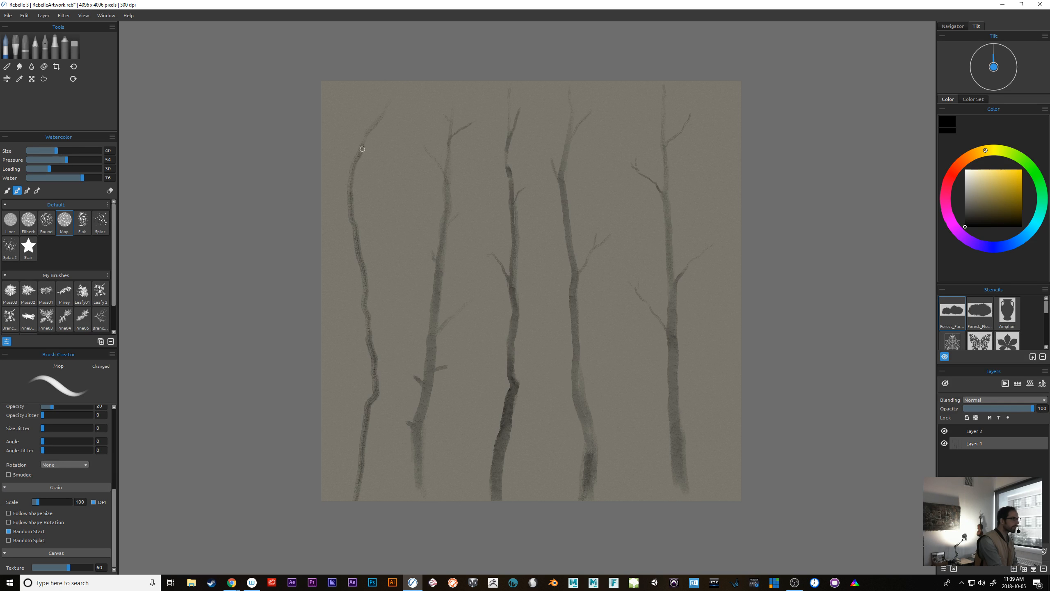
left_click_drag(361, 148, 365, 125)
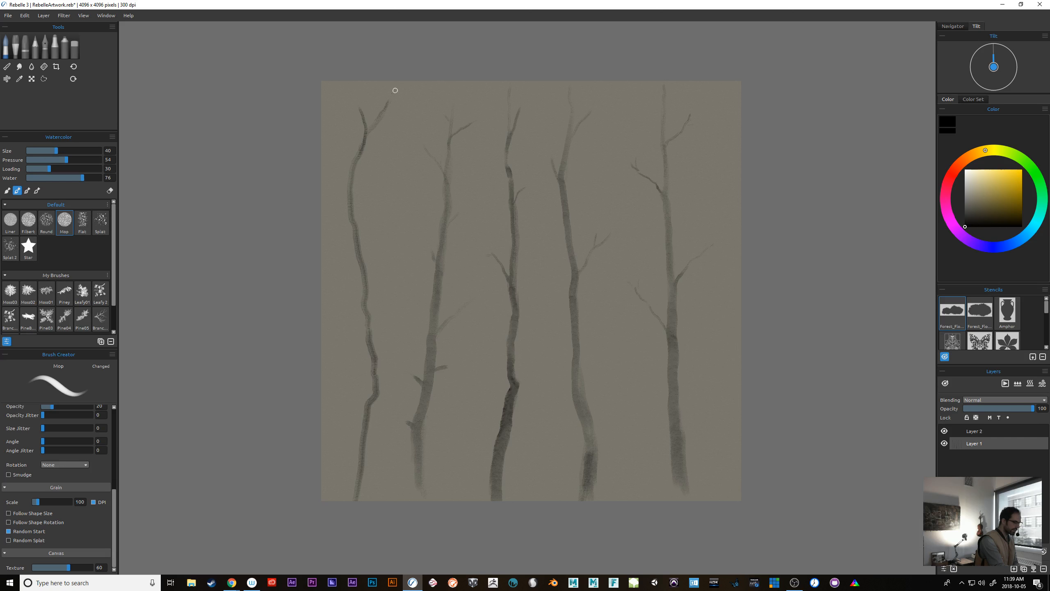
Reduce the brush size to 35, add small side branches to the leftmost trunk, and darken the trunk section between them.
key("bracketleft")
left_click_drag(351, 184, 362, 174)
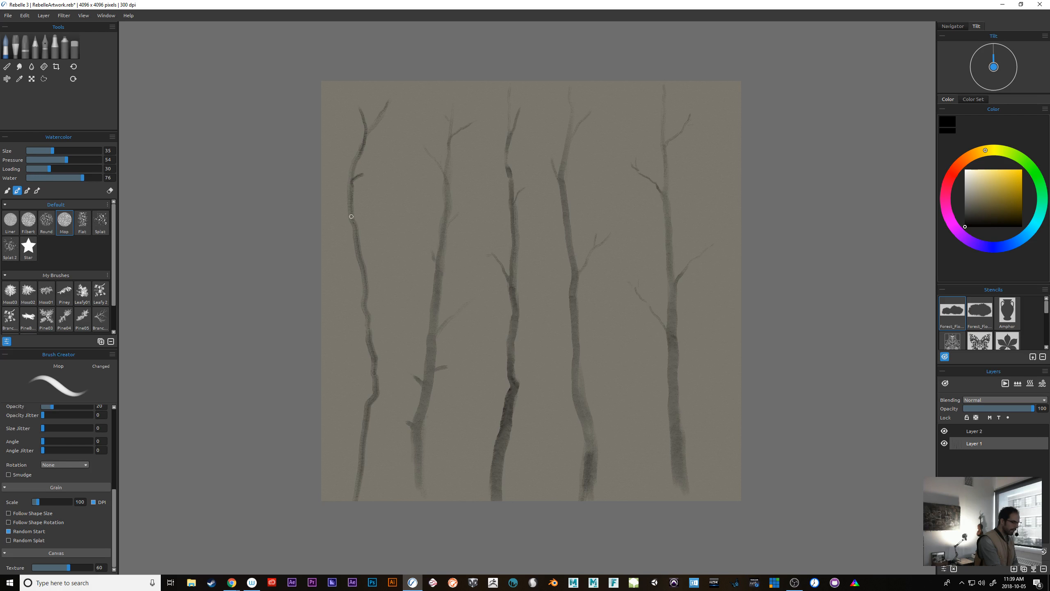
left_click_drag(357, 234, 365, 277)
left_click_drag(364, 302, 340, 282)
Thicken the leftmost trunk's lower half down to the canvas edge with brush size 60, and add small branch stubs with size 45.
key("bracketright")
key("bracketright")
key("bracketright")
key("bracketright")
key("bracketright")
left_click_drag(370, 401, 362, 500)
mouse_move(368, 298)
left_mouse_down()
mouse_move(382, 381)
mouse_move(369, 423)
mouse_move(369, 502)
left_mouse_up()
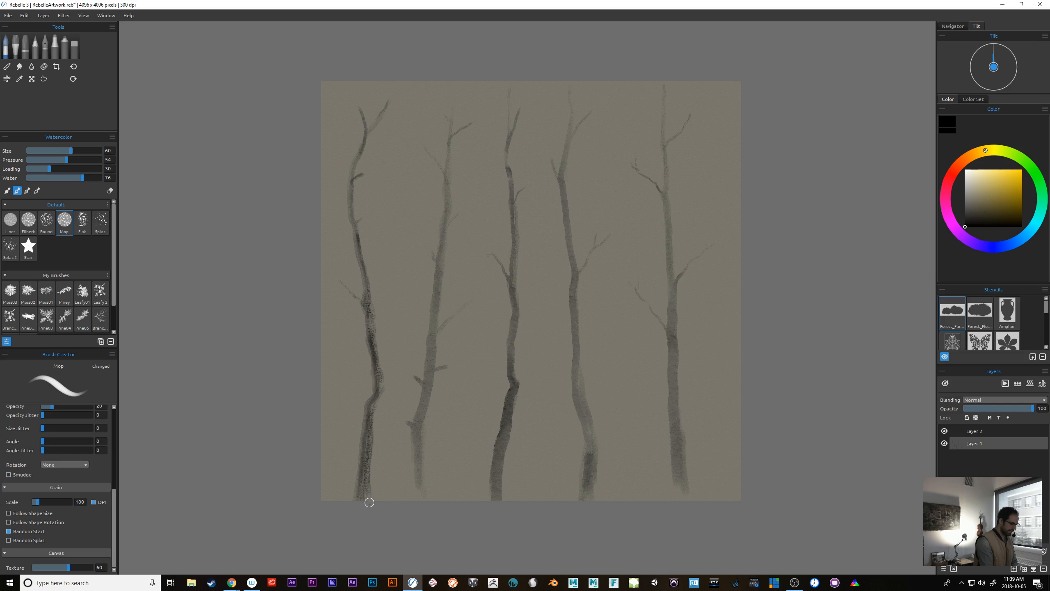
key("bracketleft")
key("bracketleft")
key("bracketleft")
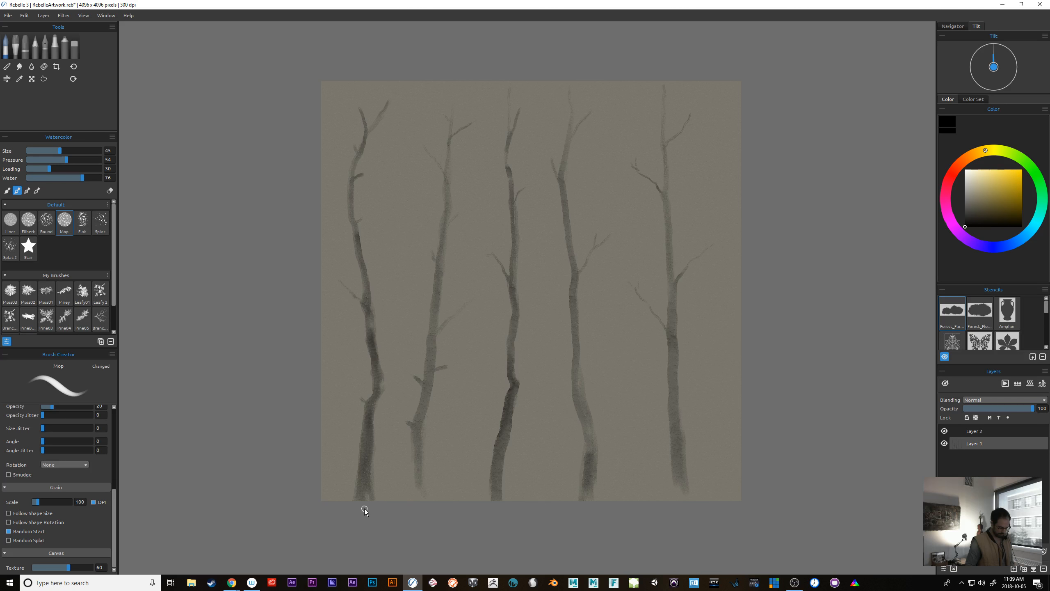
Examine the trunks and branches up close across the canvas, checking their texture and edges.
key("ctrl+plus")
key("ctrl+plus")
key("ctrl+plus")
key("ctrl+plus")
key("ctrl+plus")
key("ctrl+plus")
key("ctrl+plus")
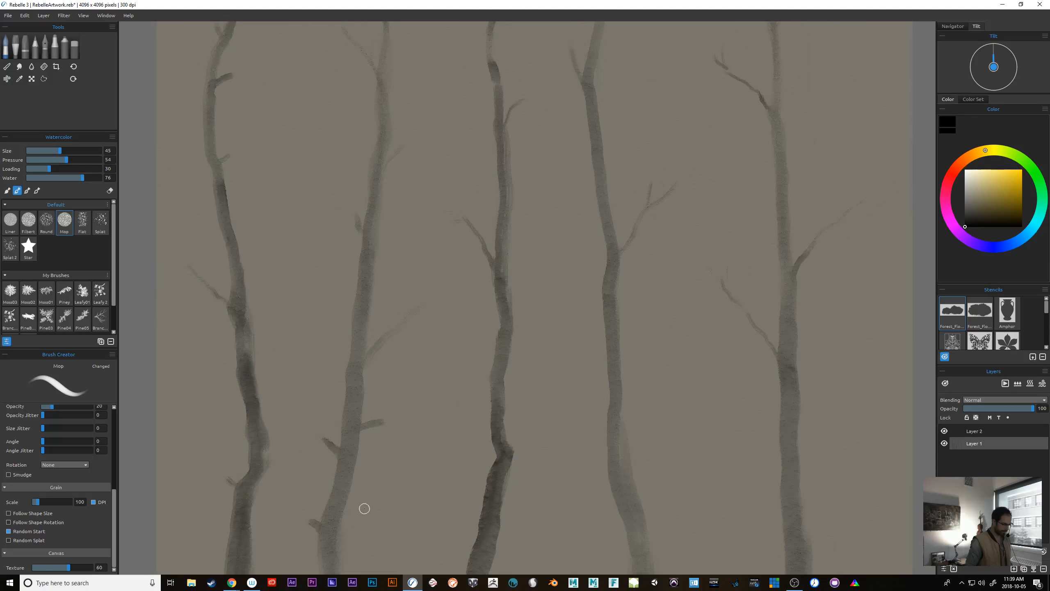
key("ctrl+plus")
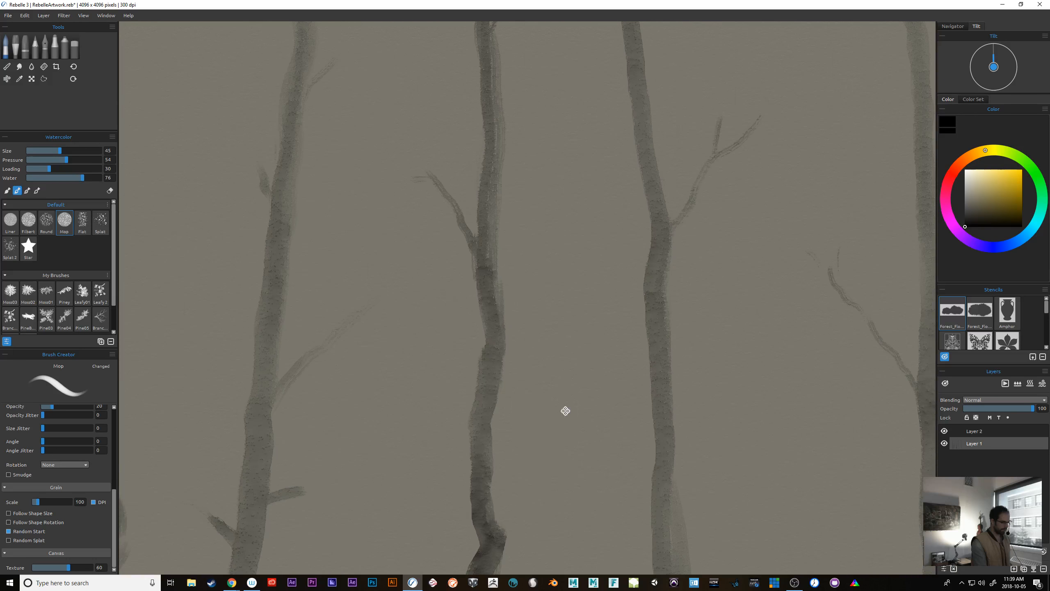
left_click_drag(565, 411, 841, 345)
left_click_drag(611, 496, 592, 180)
left_click_drag(606, 401, 585, 571)
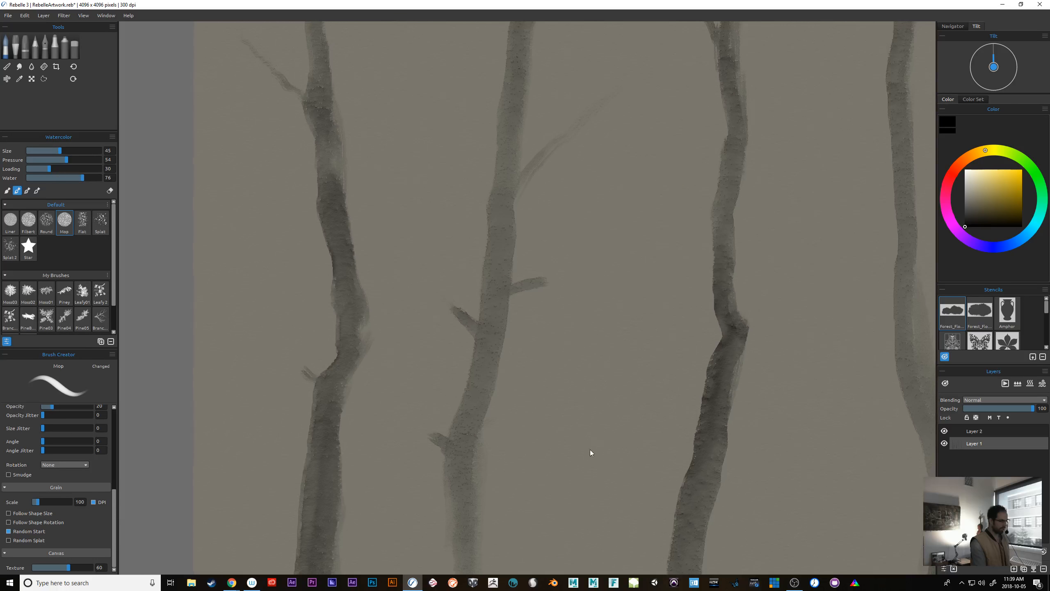
left_click_drag(628, 329, 590, 479)
left_click_drag(622, 393, 575, 515)
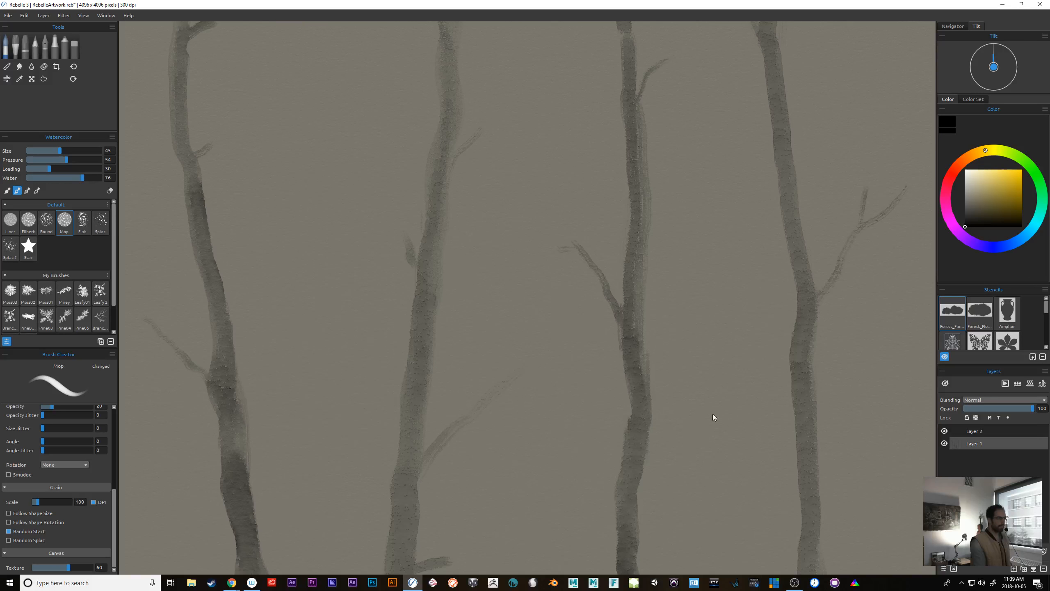
left_click_drag(712, 414, 624, 503)
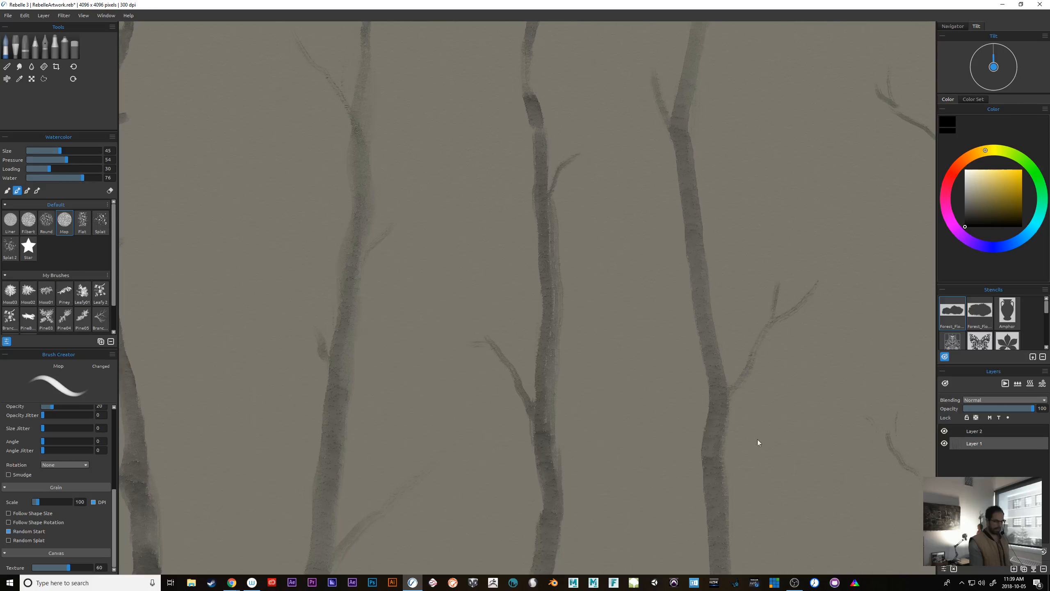
left_click_drag(754, 446, 508, 546)
mouse_move(702, 361)
left_mouse_down()
mouse_move(697, 389)
mouse_move(656, 239)
left_mouse_up()
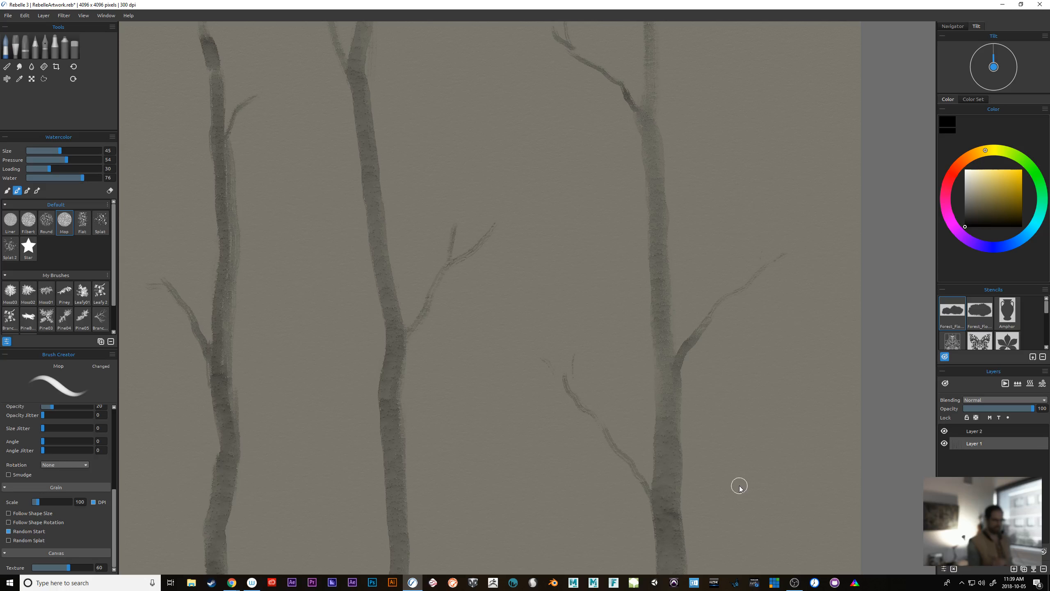
left_click_drag(766, 453, 762, 340)
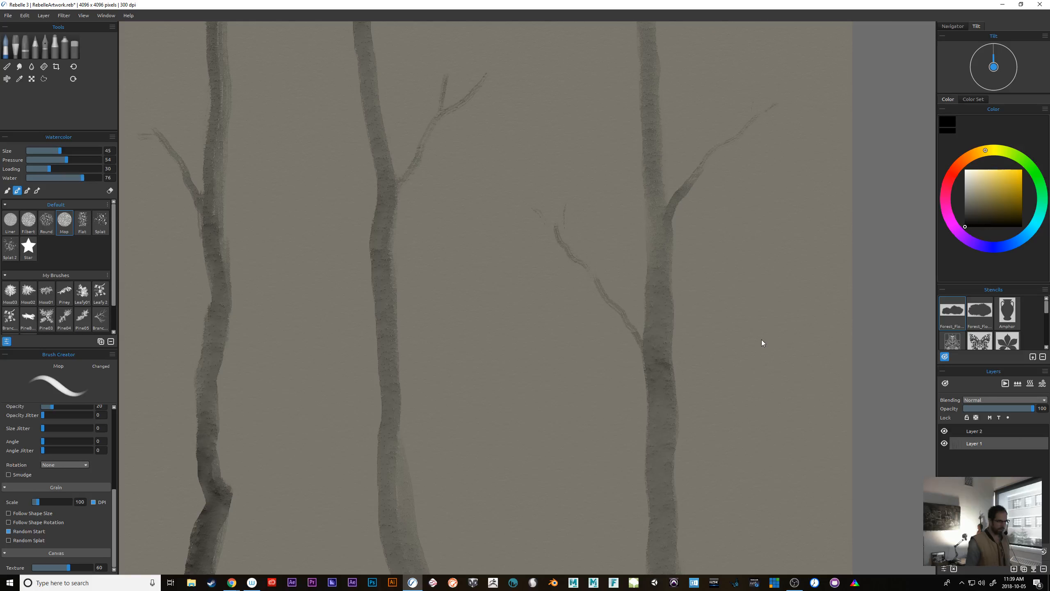
Examine the five trunks together as a whole composition, including their lower ends.
key("ctrl+minus")
key("ctrl+minus")
key("ctrl+minus")
key("ctrl+minus")
key("ctrl+minus")
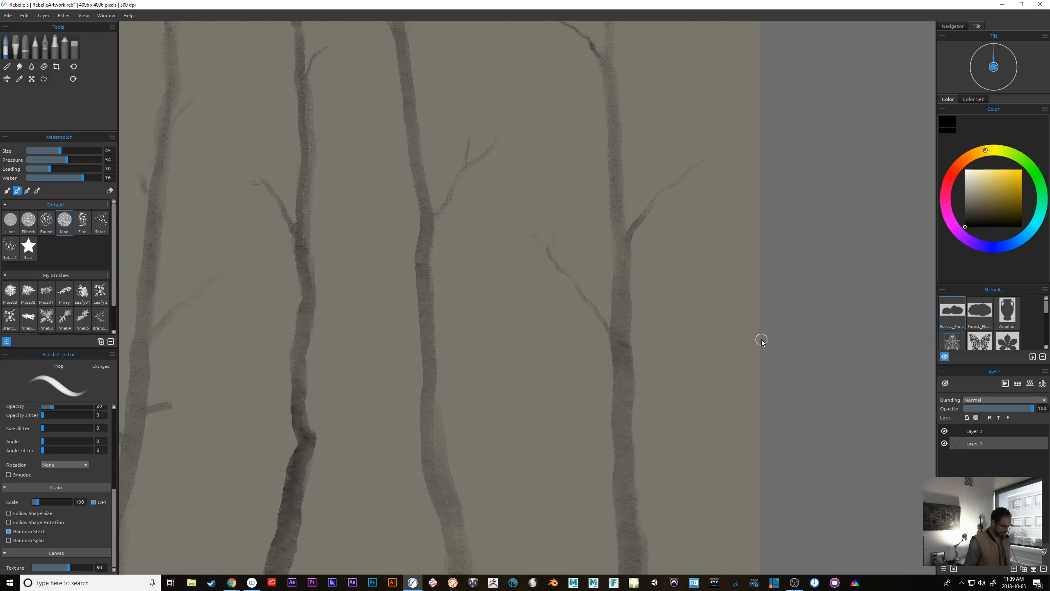
key("ctrl+minus")
key("ctrl+minus")
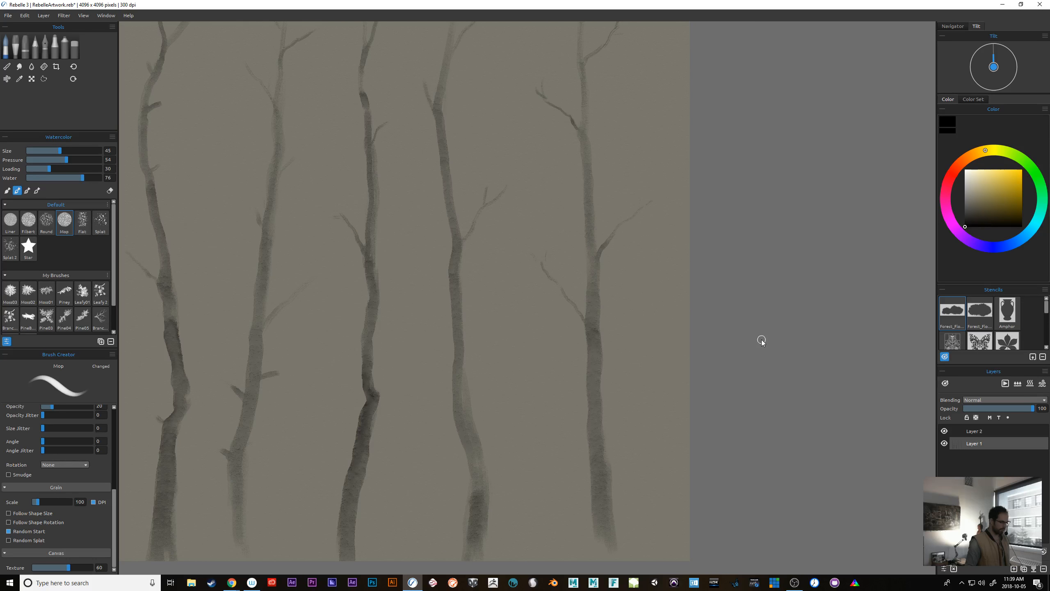
key("ctrl+minus")
left_click_drag(694, 432, 774, 438)
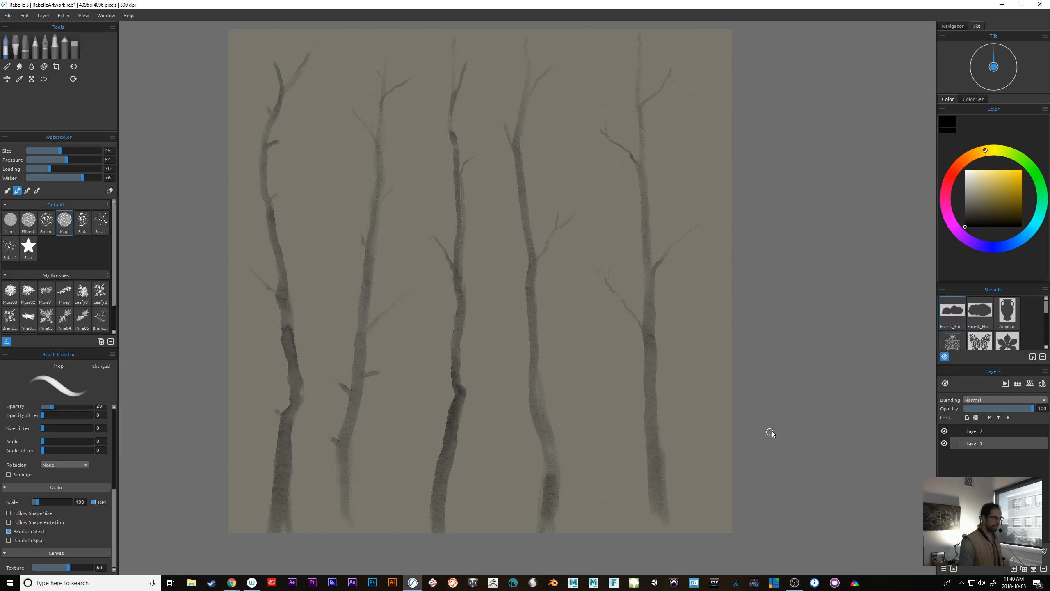
key("ctrl+plus")
key("ctrl+plus")
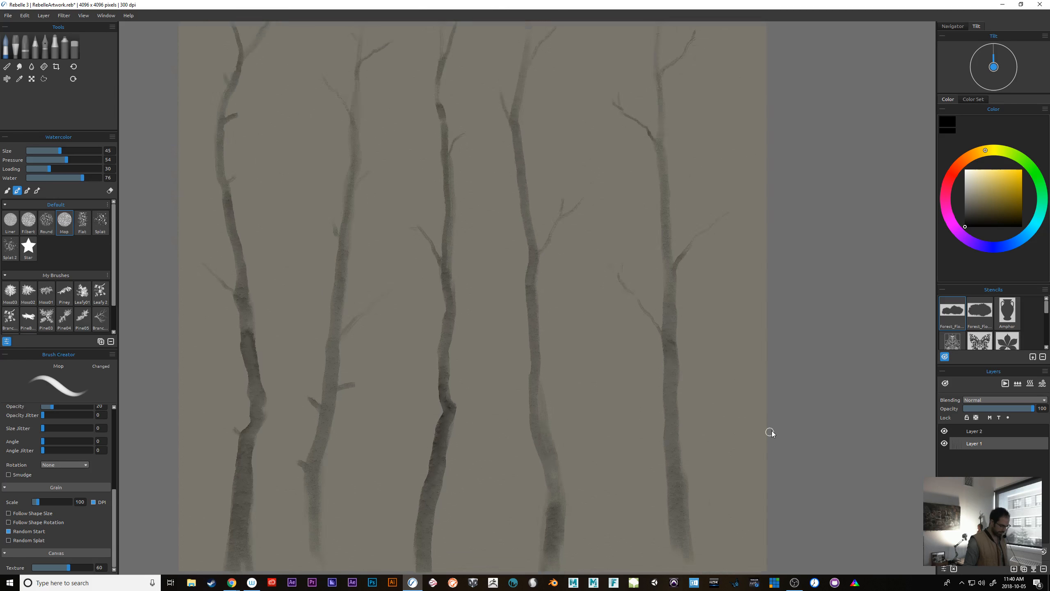
left_click_drag(699, 338, 861, 235)
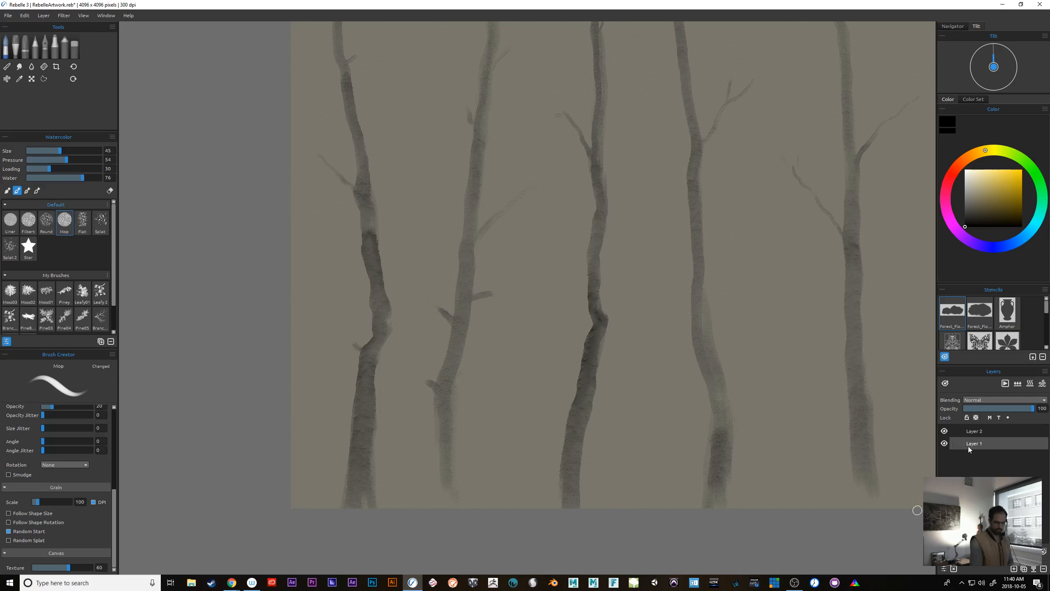
left_click_drag(608, 455, 612, 508)
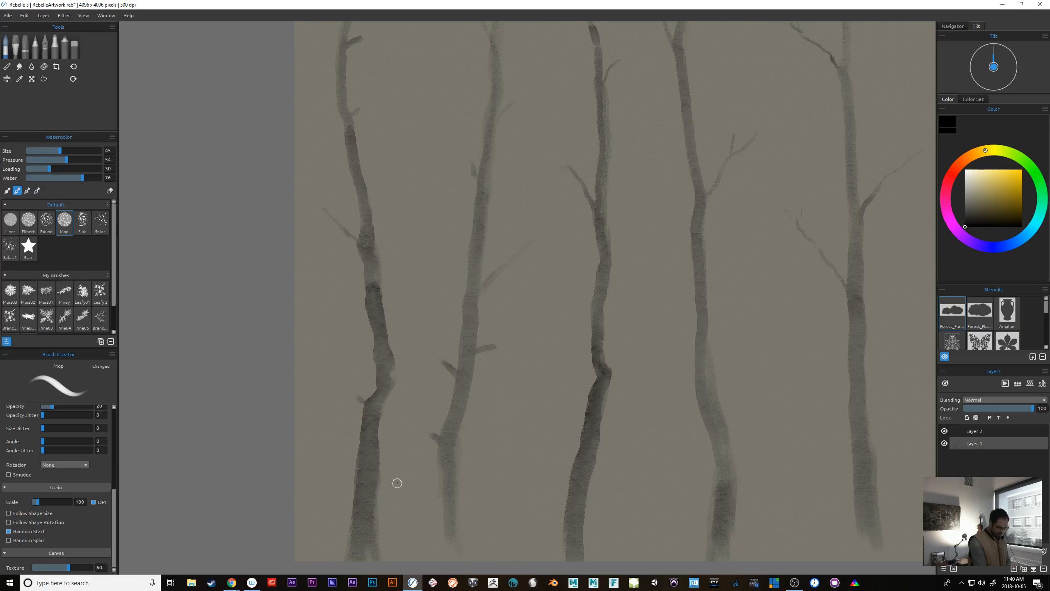
Set the brush size to 35, check which areas of Layer 1 are wet, and dry the layer.
key("bracketleft")
left_click(946, 383)
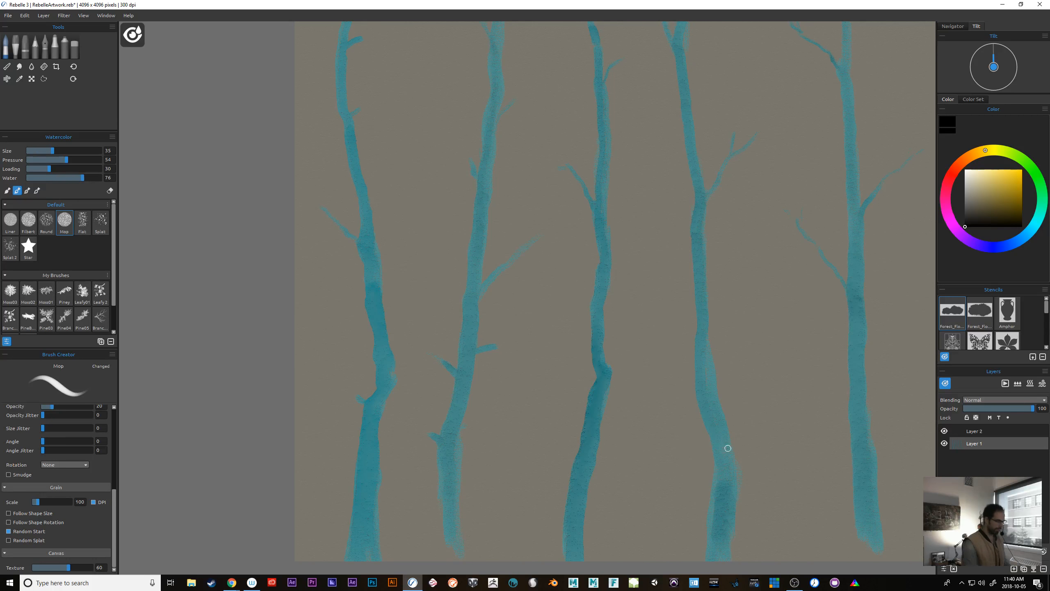
left_click(946, 383)
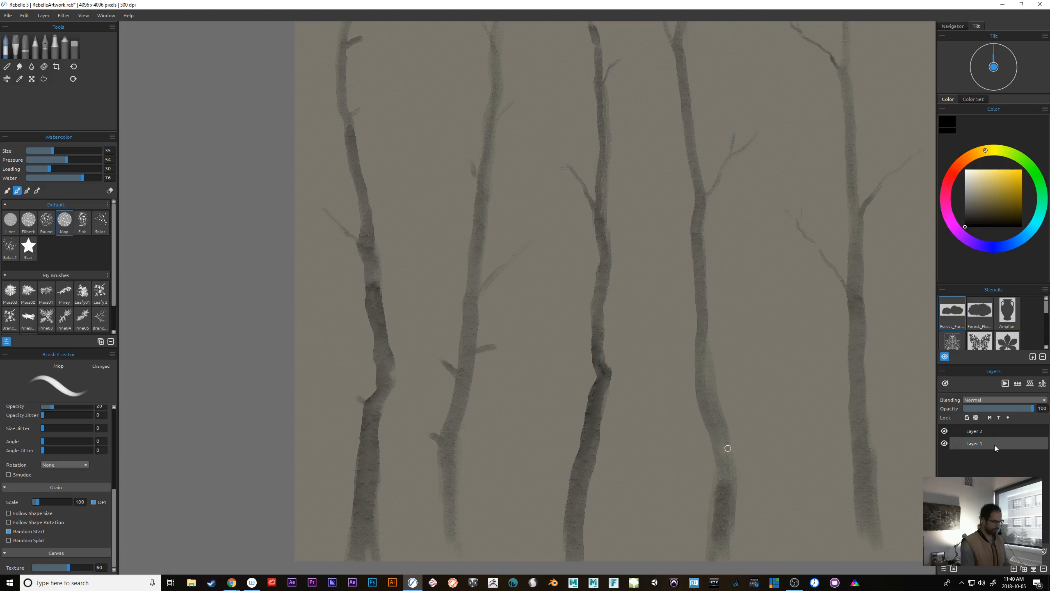
left_click(1040, 384)
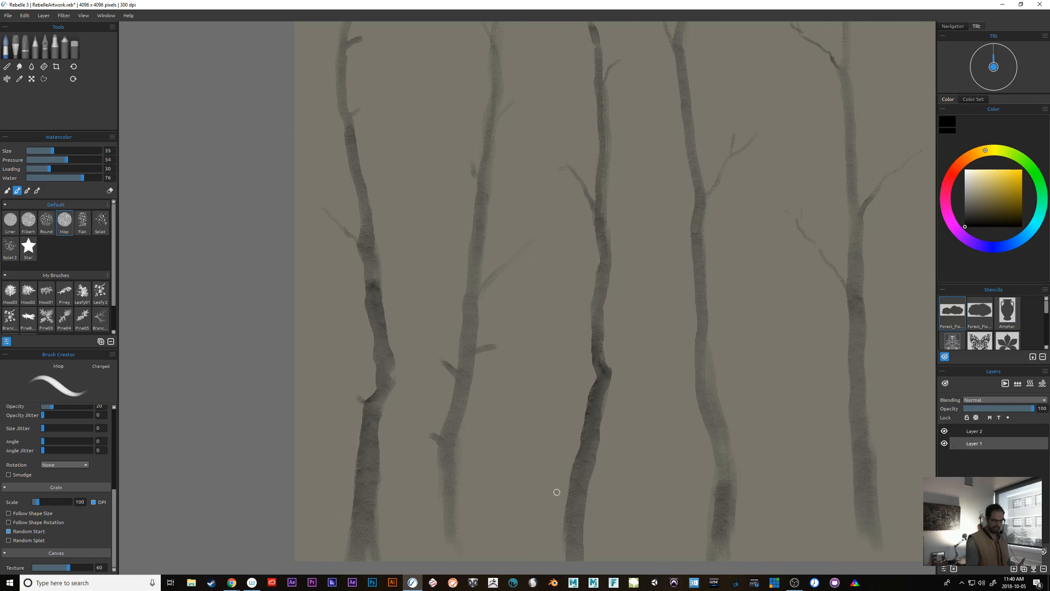
On Layer 2, paint a dark knot on the lower part of the middle trunk and a dark mark at its base.
left_click(984, 432)
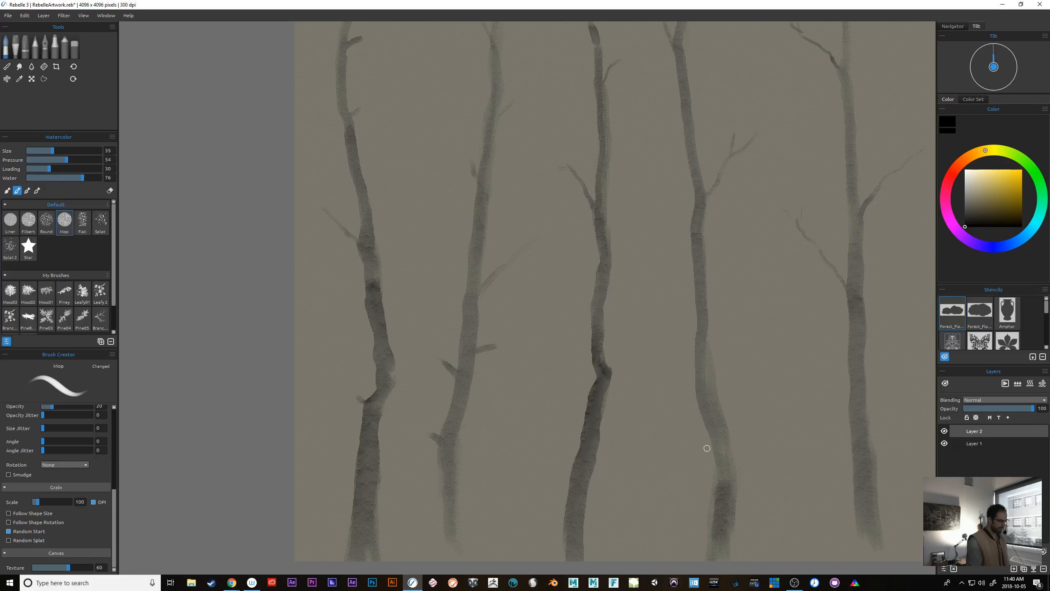
left_click_drag(589, 447, 594, 429)
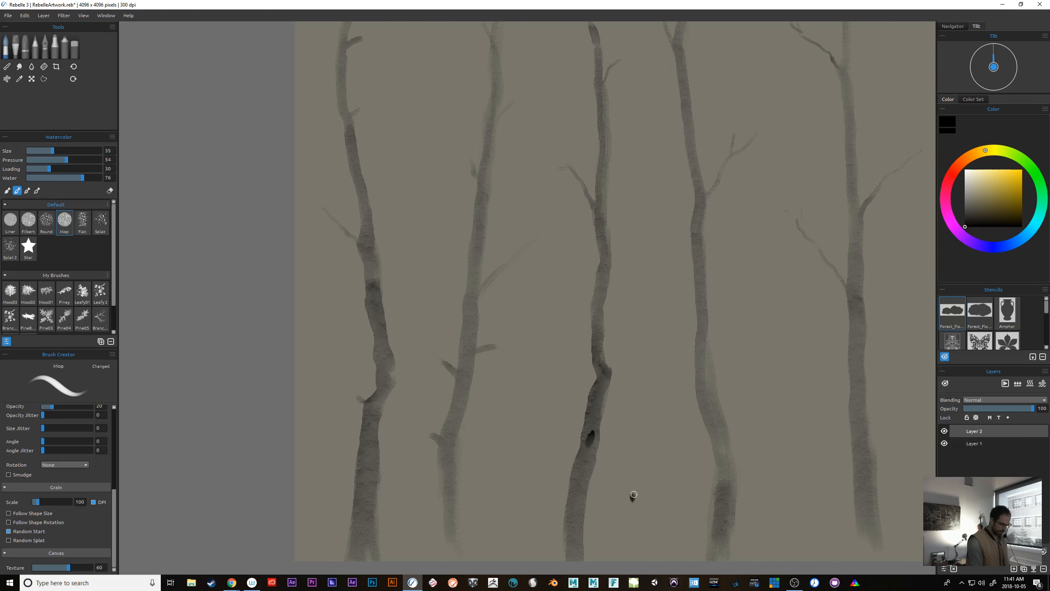
left_click(634, 495)
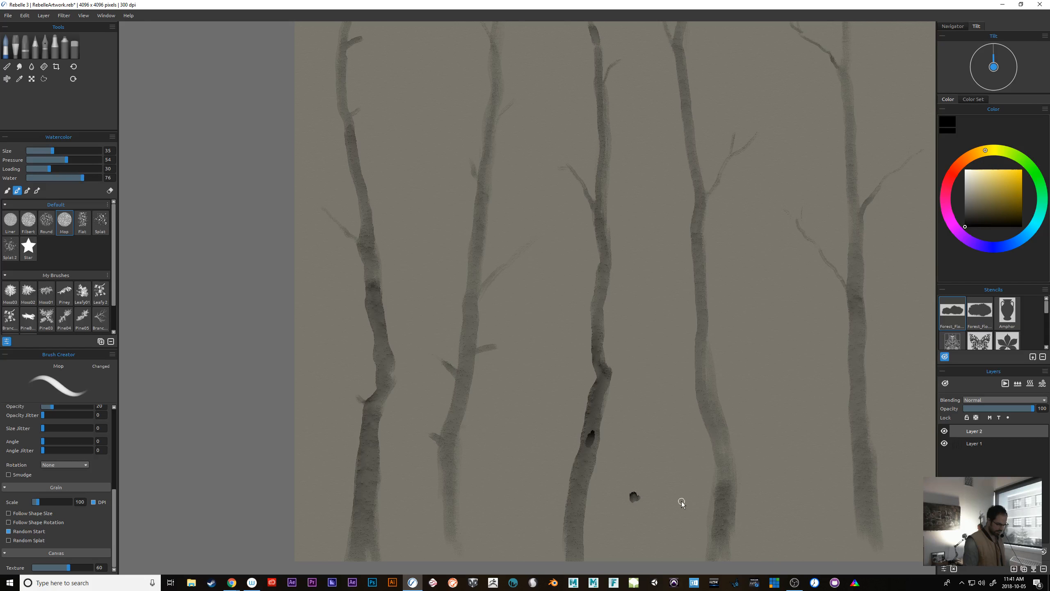
key("ctrl+z")
left_click_drag(683, 476, 678, 405)
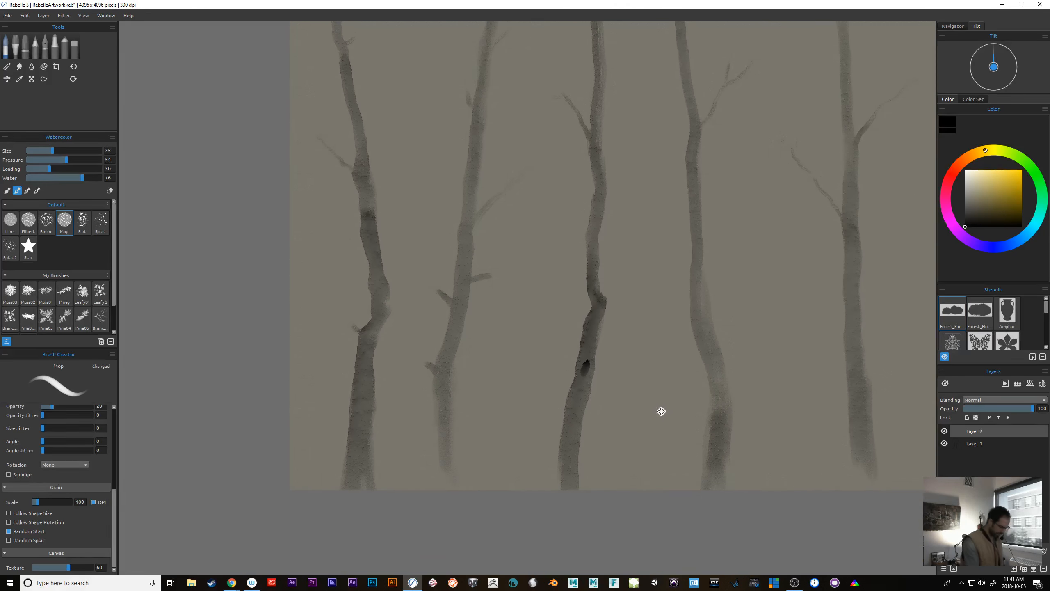
left_click_drag(567, 479, 572, 444)
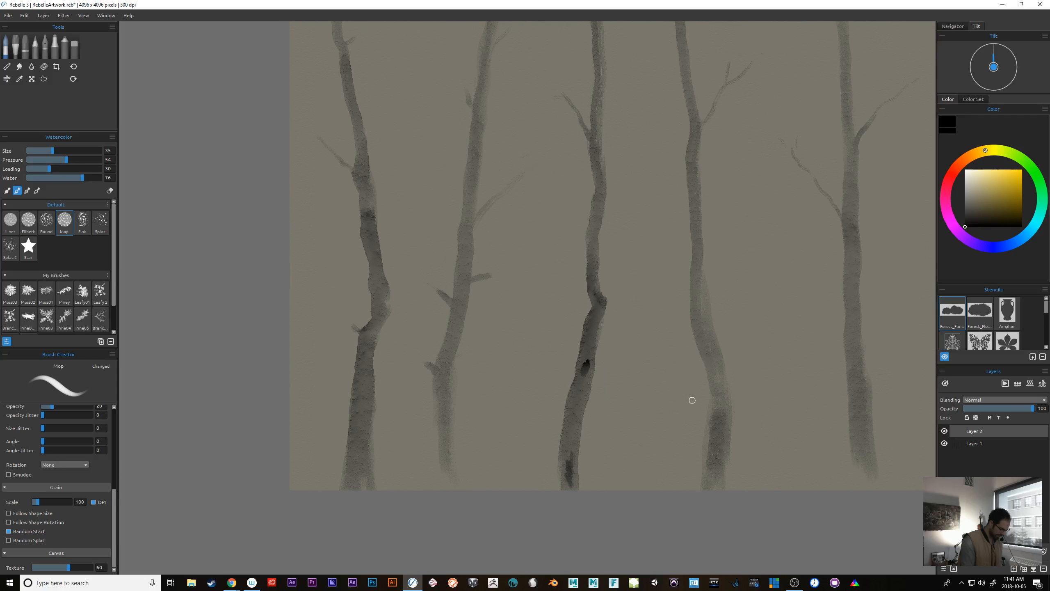
Switch to Layer 1, check which areas are wet, and darken the base of the middle trunk with a stroke.
key("ctrl+plus")
left_click_drag(647, 463, 632, 397)
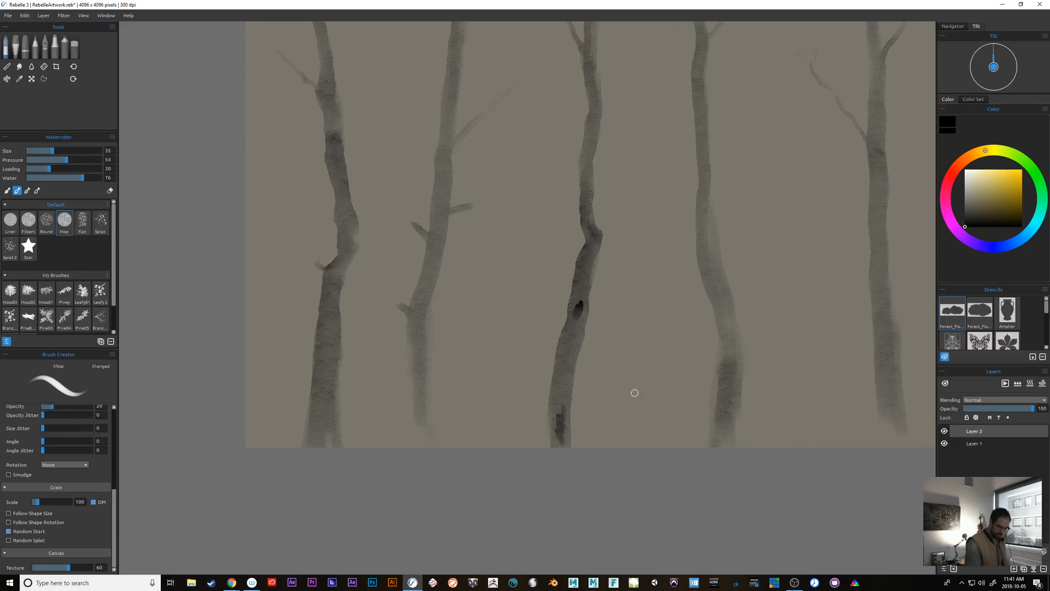
left_click(975, 443)
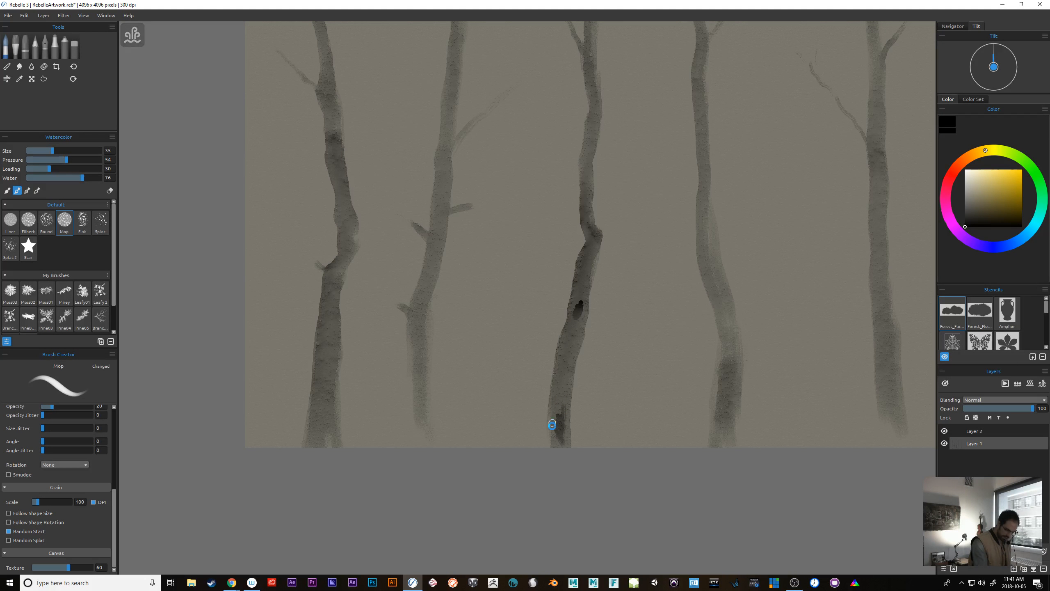
left_click(946, 384)
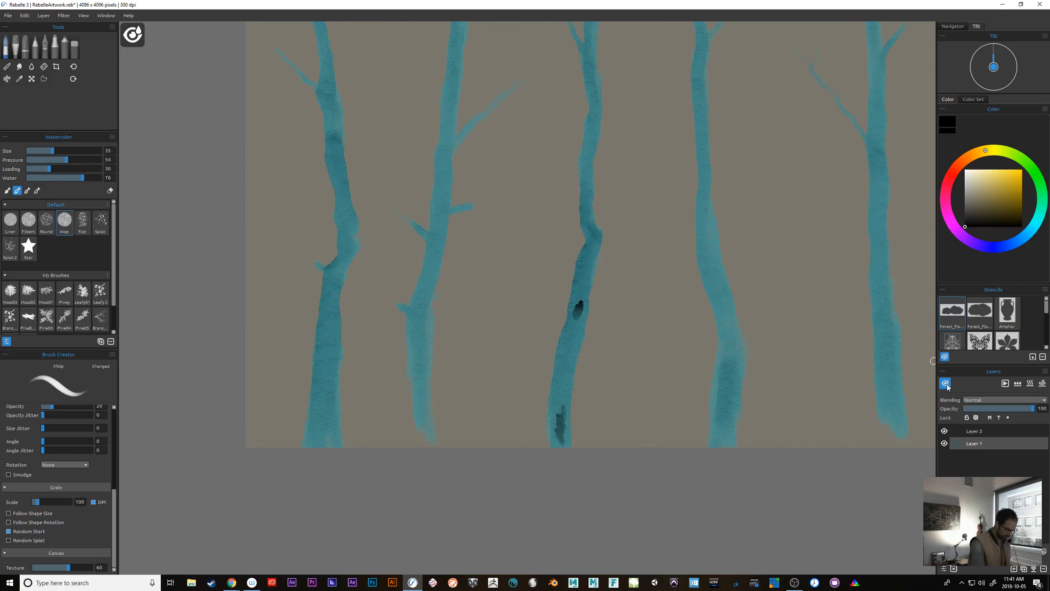
left_click(947, 385)
left_click_drag(558, 424, 566, 380)
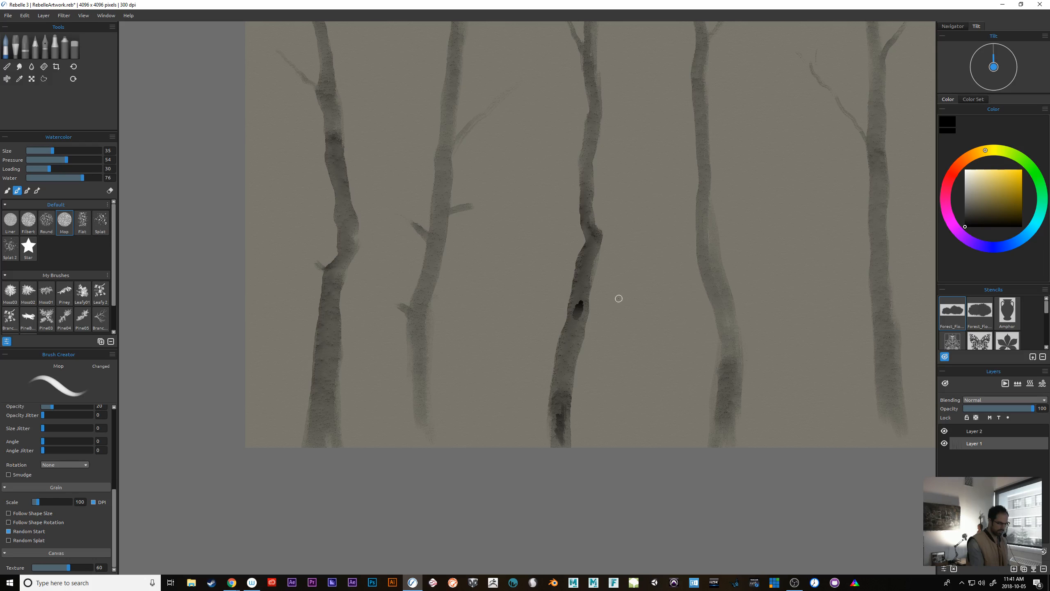
Hide Layer 2, recheck the wet areas, and paint a dark spot at the base of the middle trunk on Layer 1.
left_click(945, 431)
left_click_drag(563, 434, 566, 413)
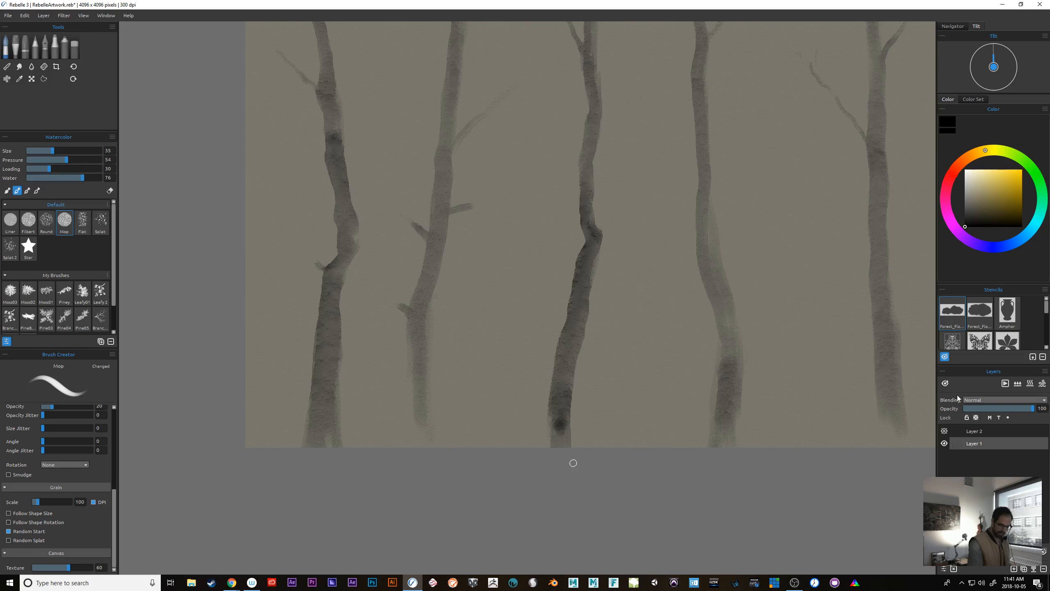
left_click(946, 385)
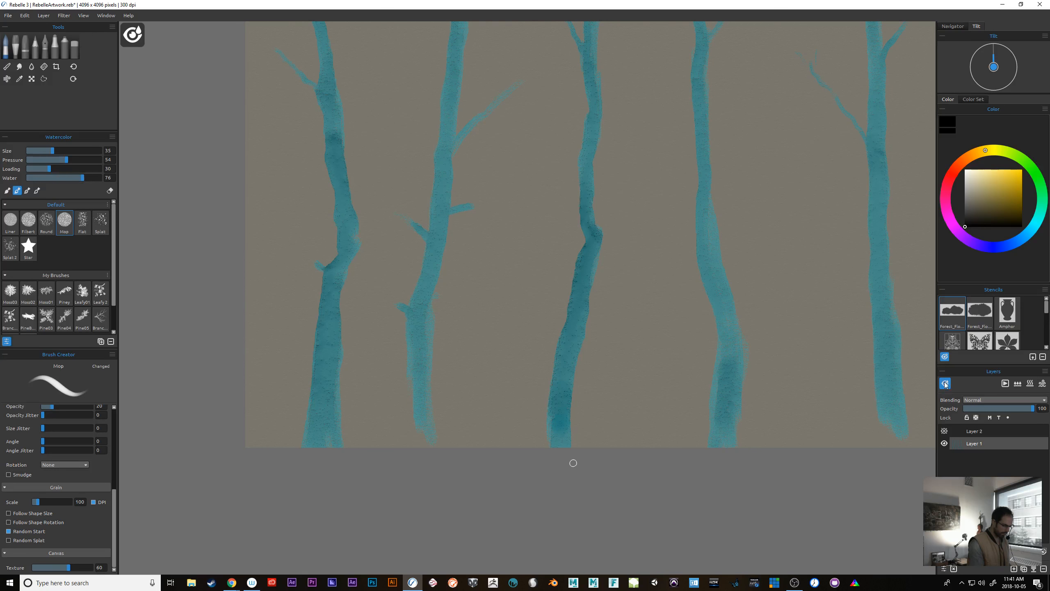
left_click(946, 384)
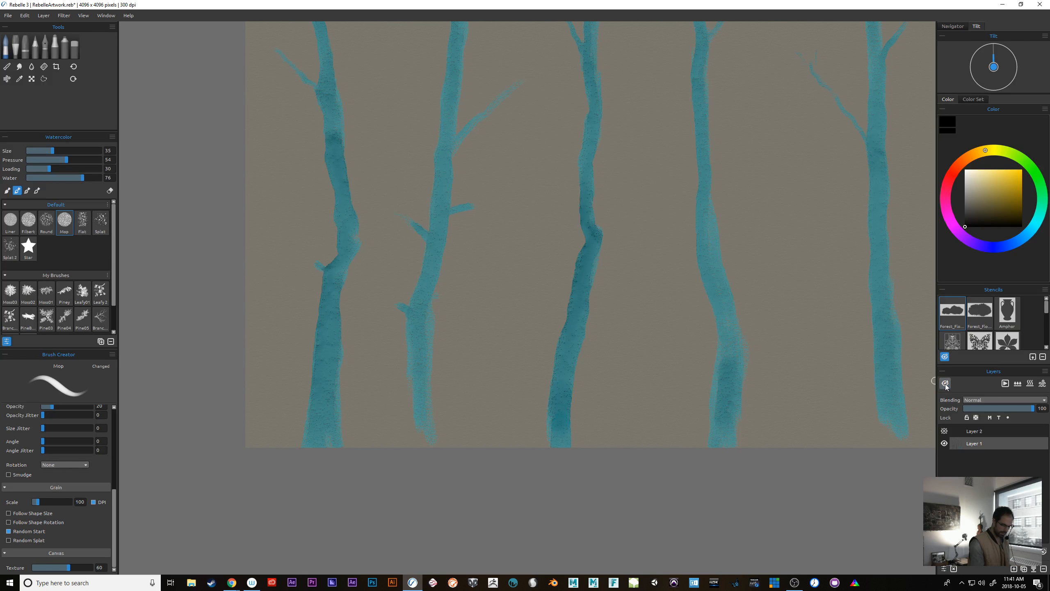
left_click(558, 429)
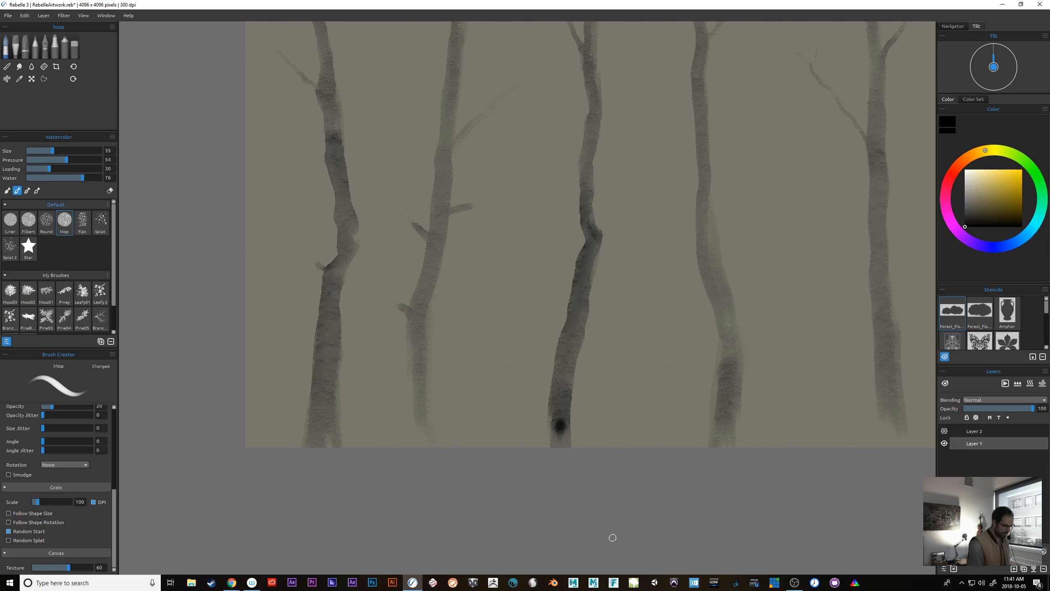
Set the brush size to 25 and paint dark knots along the lower and central parts of the middle trunk.
left_click_drag(683, 358, 720, 385)
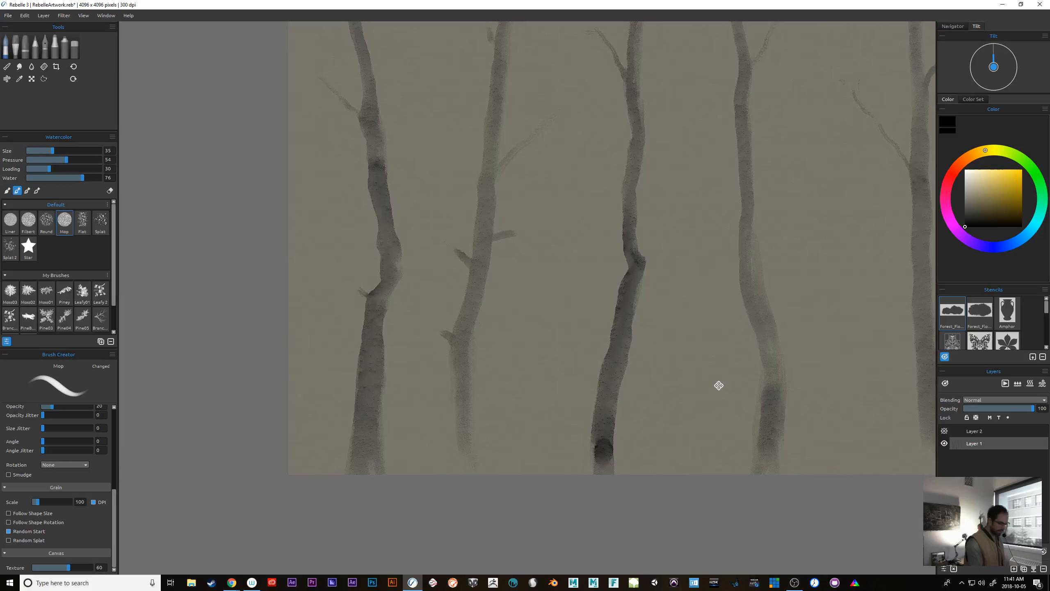
key("bracketleft")
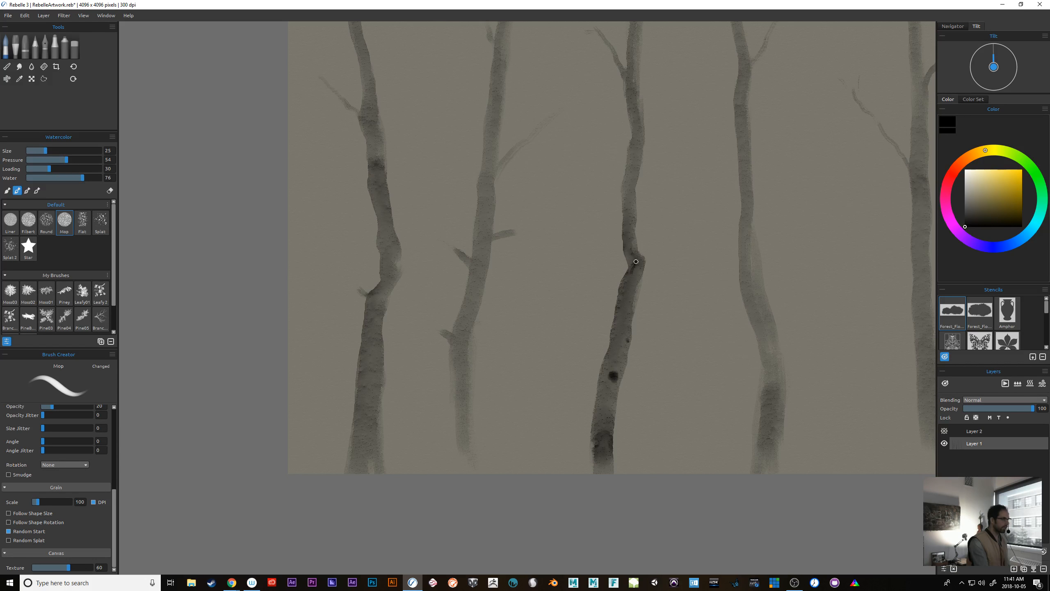
left_click_drag(697, 401, 722, 423)
mouse_move(699, 296)
left_mouse_down()
mouse_move(697, 338)
mouse_move(633, 425)
left_mouse_up()
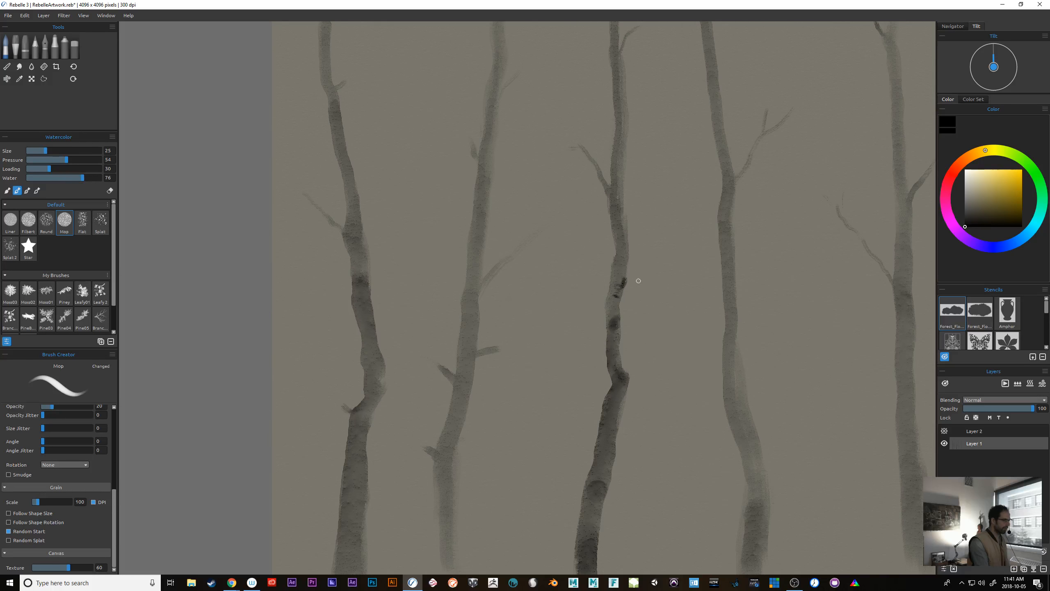
Add dark bark marks to the upper half of the middle trunk, at and above the fork of its thin side branch.
left_click_drag(698, 333, 692, 378)
left_click_drag(607, 262, 609, 271)
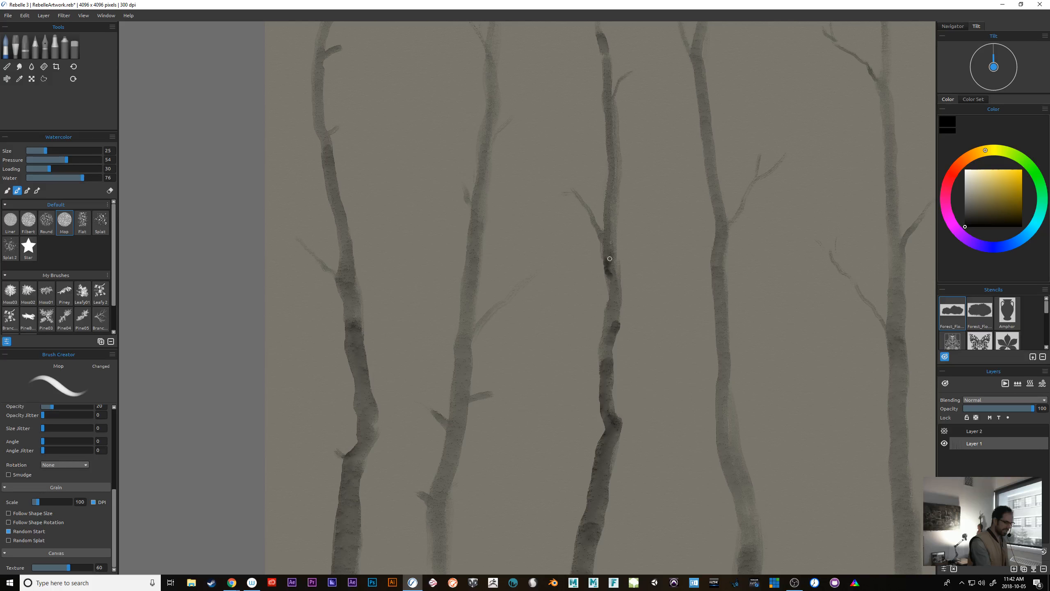
left_click_drag(687, 331, 716, 353)
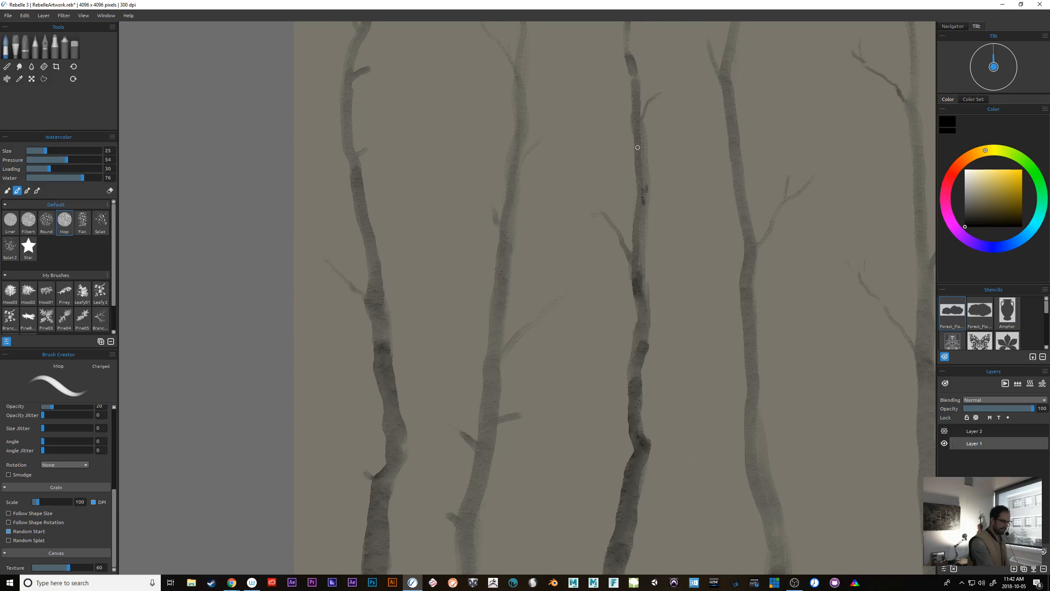
left_click_drag(692, 297, 669, 441)
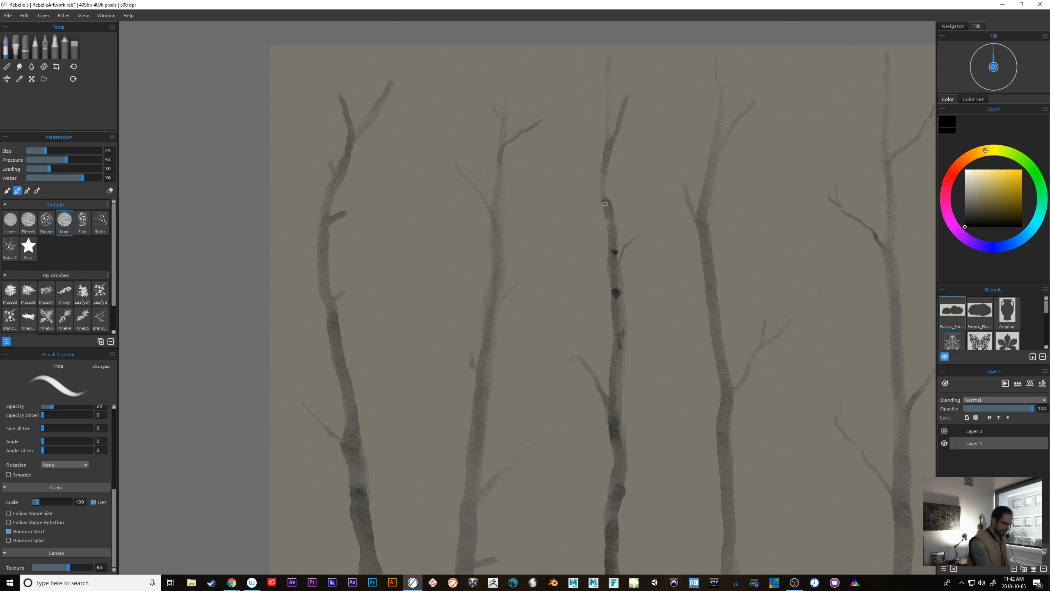
Paint dark marks near the top of the middle tree, using brush size 18 for its uppermost branch.
left_click_drag(608, 207, 605, 199)
left_click_drag(612, 142, 615, 137)
key("bracketleft")
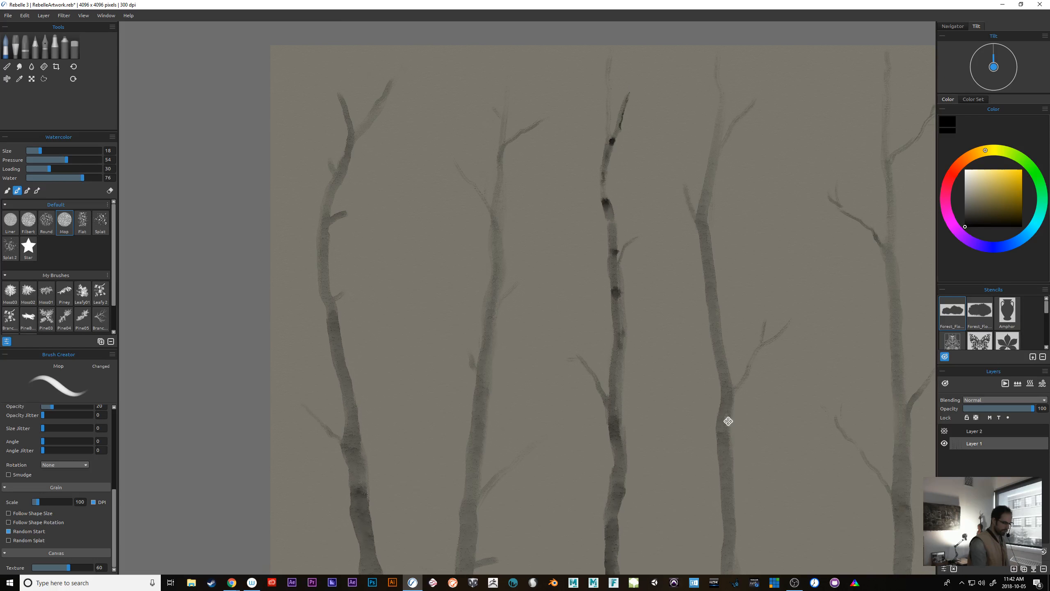
left_click_drag(728, 421, 692, 291)
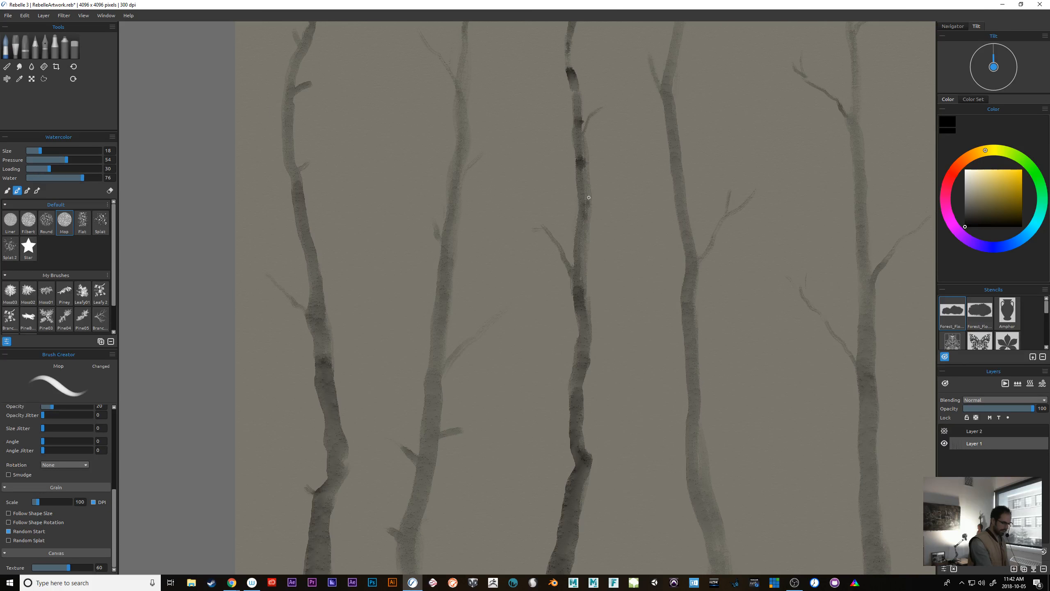
left_click_drag(645, 361, 675, 287)
left_click_drag(680, 377, 712, 285)
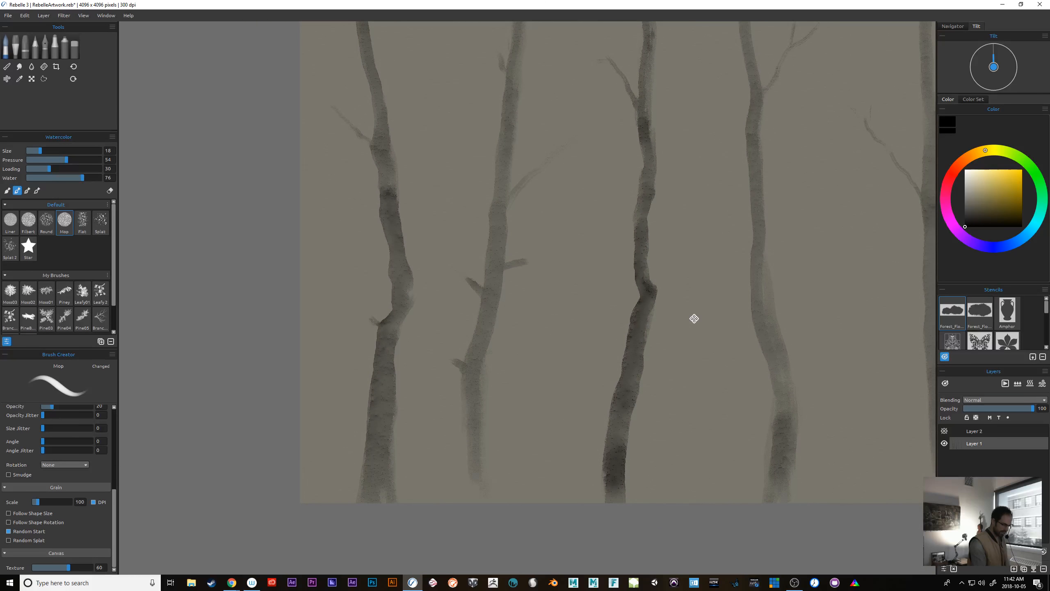
left_click_drag(646, 405, 656, 414)
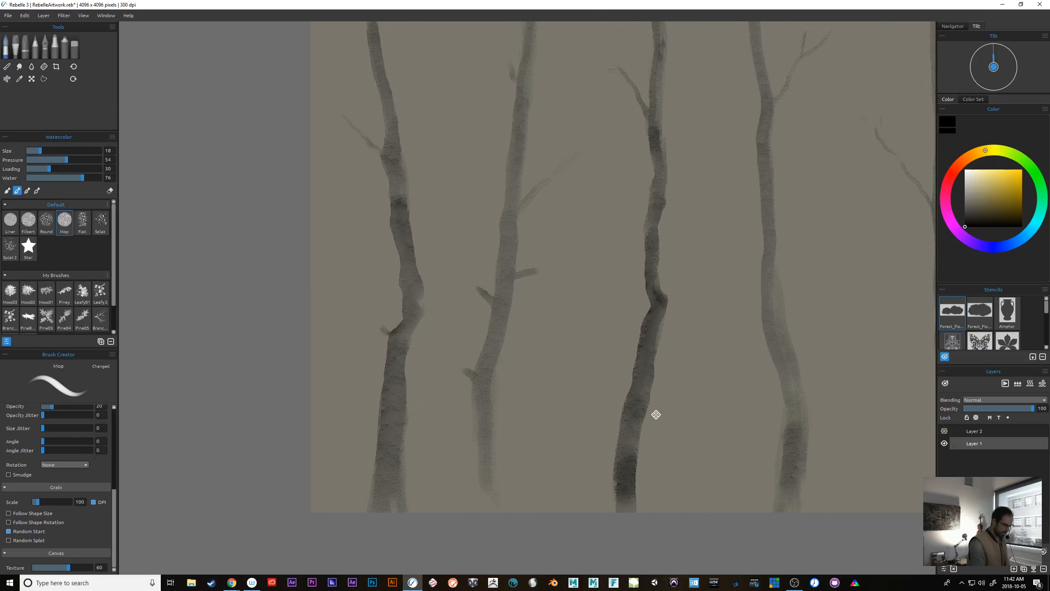
Set the brush size to 30 and water to 47, and dab dark spots on the lower part of the second trunk.
key("bracketright")
key("bracketright")
key("bracketright")
key("bracketright")
key("bracketright")
key("bracketright")
left_click(483, 460)
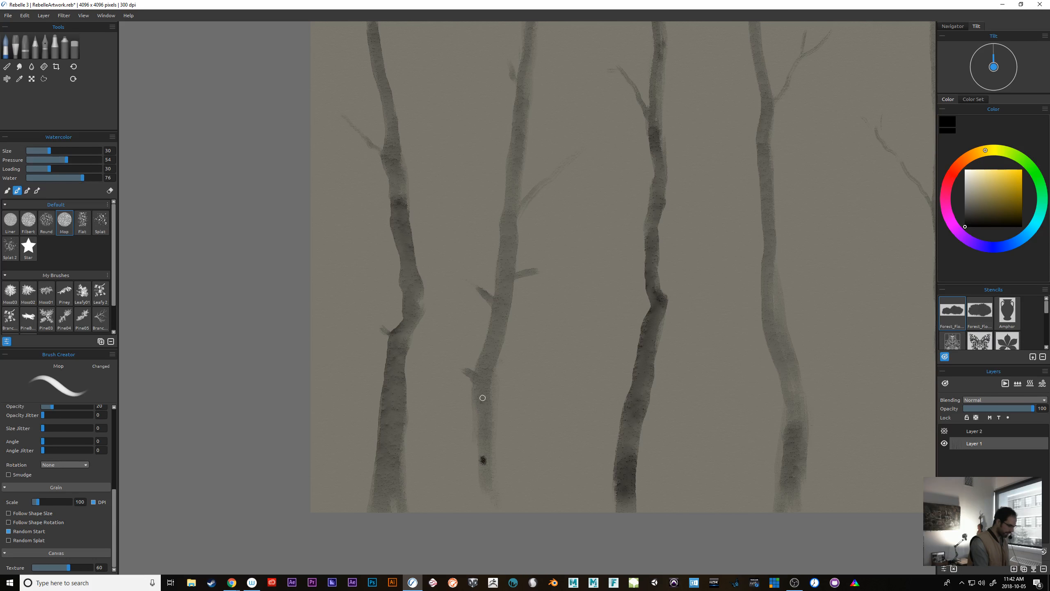
left_click(482, 399)
left_click(62, 178)
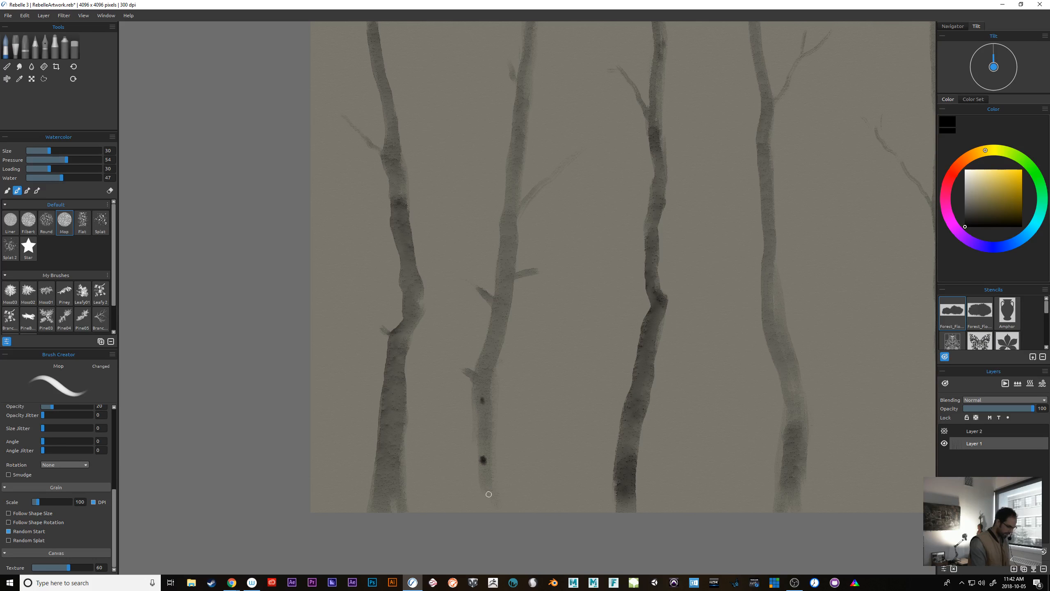
left_click(483, 481)
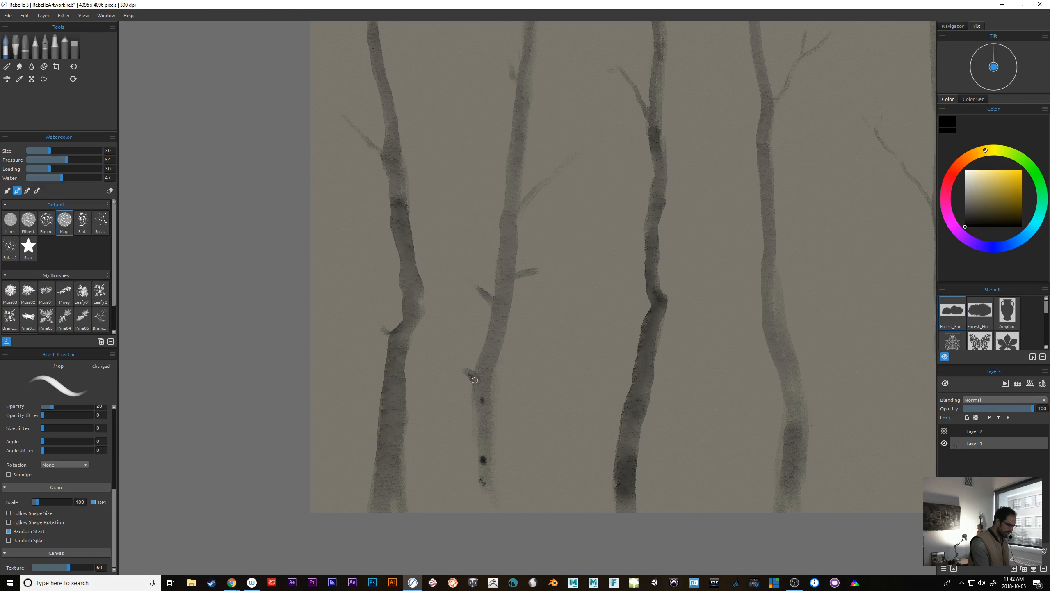
Paint dark knots up the middle of the second trunk and darken the base of its short upward-angled side branch.
left_click_drag(713, 441, 580, 520)
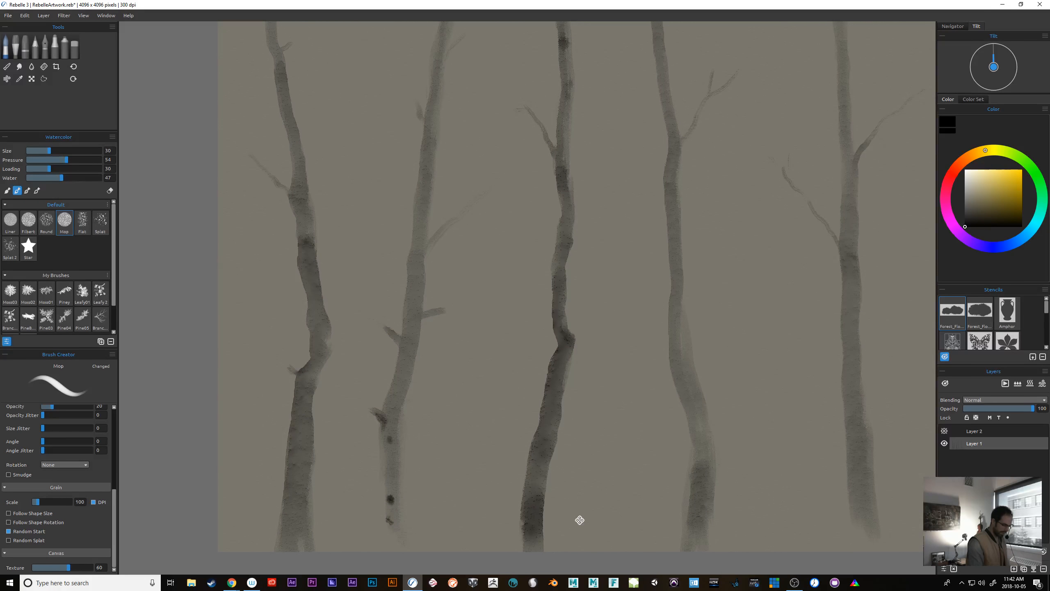
left_click_drag(577, 355, 563, 544)
left_click_drag(586, 215, 611, 459)
mouse_move(583, 403)
left_mouse_down()
mouse_move(622, 235)
mouse_move(637, 253)
mouse_move(647, 229)
left_mouse_up()
left_click_drag(500, 401, 504, 368)
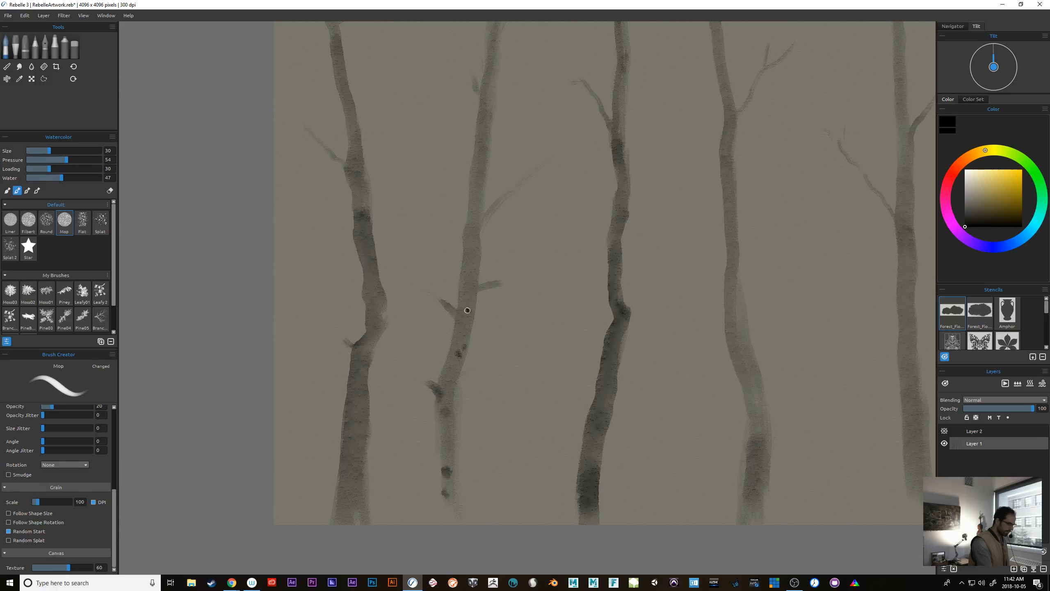
left_click_drag(467, 310, 479, 292)
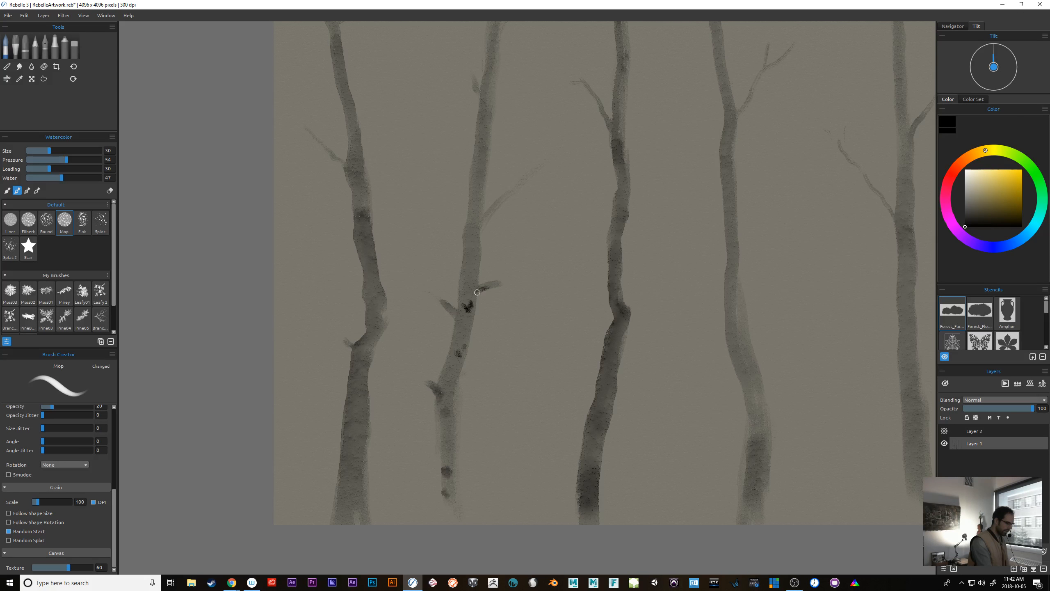
left_click_drag(465, 242, 470, 247)
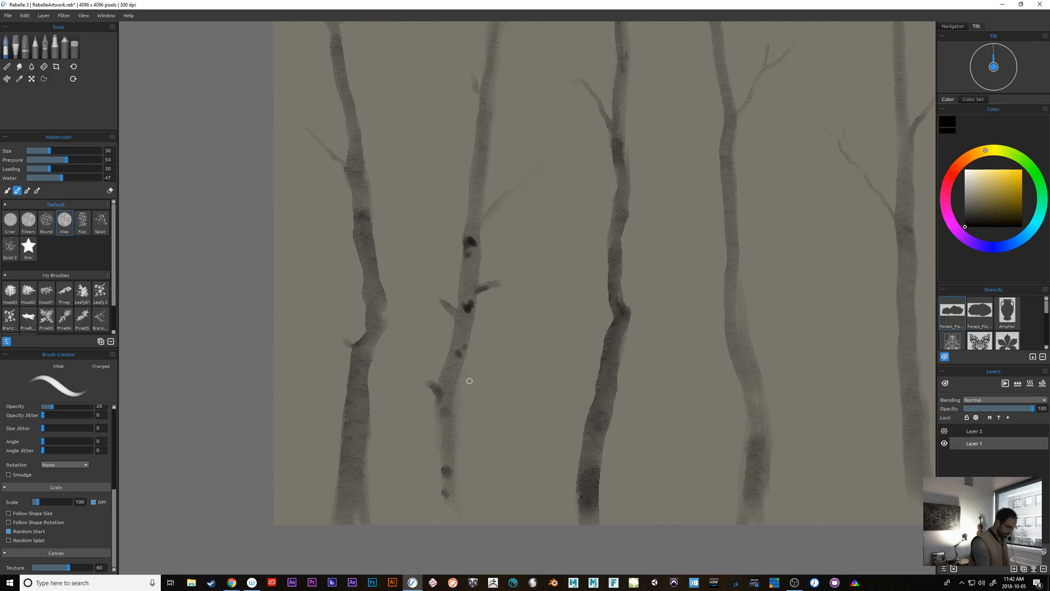
Darken the base of the second trunk's short branch stub opposite the longer side branch, keeping brush size 30.
left_click_drag(464, 286, 462, 289)
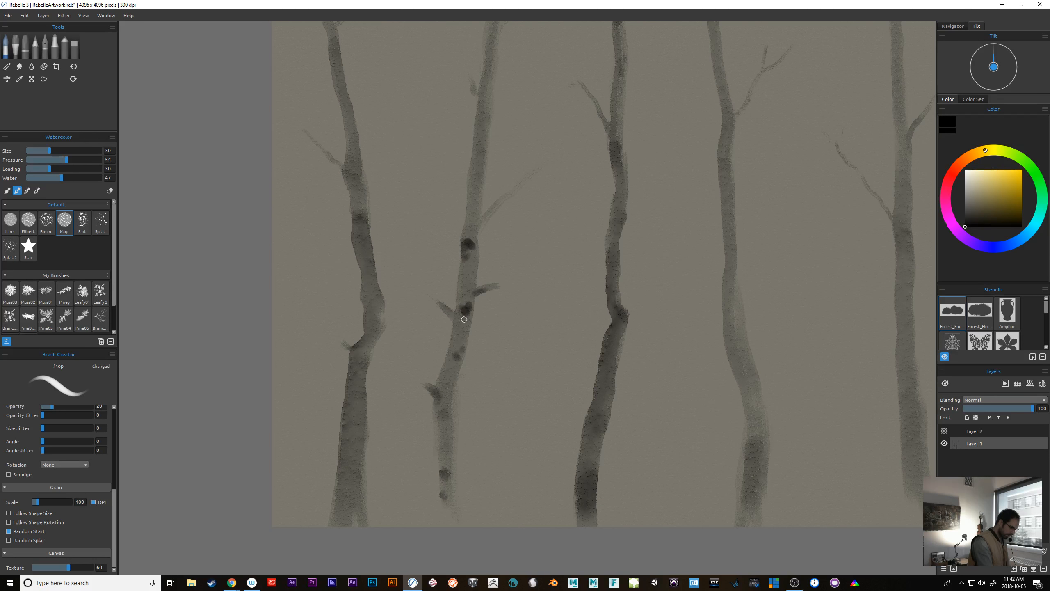
key("bracketleft")
key("bracketright")
left_click_drag(451, 315, 452, 318)
mouse_move(547, 389)
left_mouse_down()
mouse_move(537, 331)
mouse_move(552, 356)
left_mouse_up()
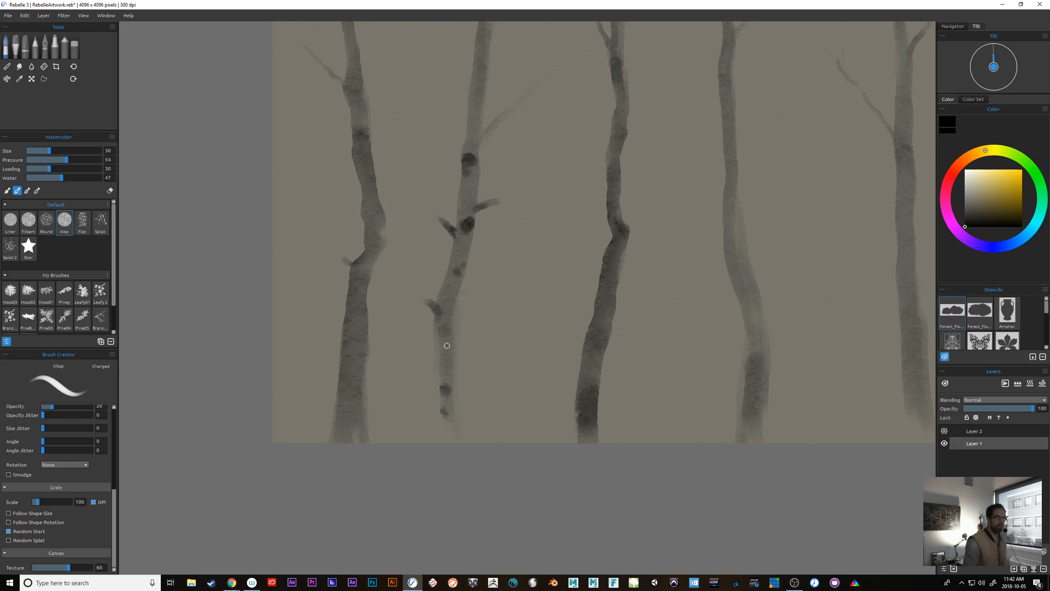
Dab a series of small dark bark spots up the upper half of the second trunk to its thin side branch.
scroll(497, 305, "up", 2)
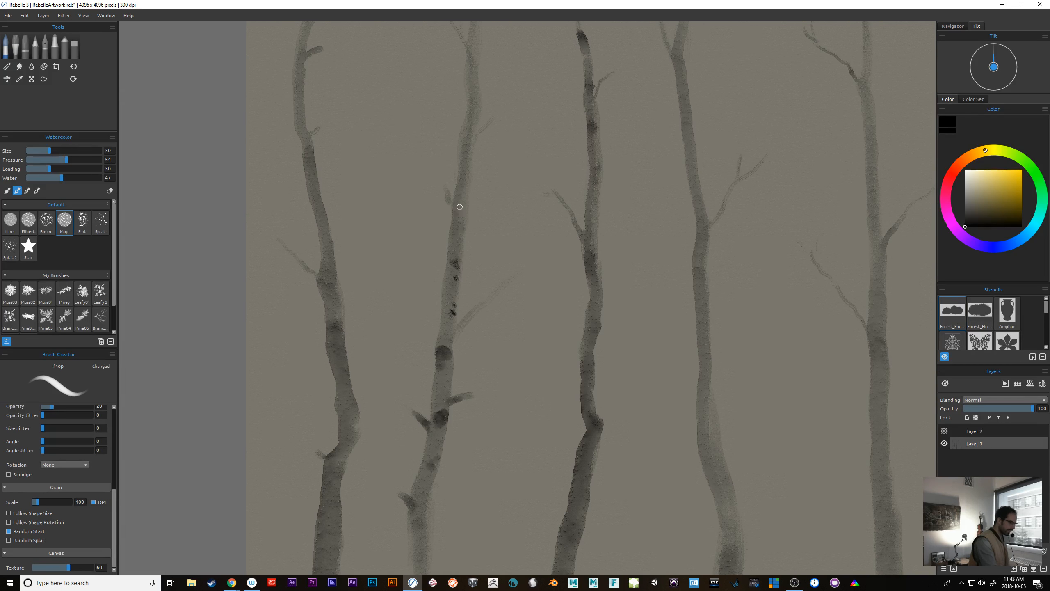
left_click_drag(463, 161, 468, 163)
left_click(469, 147)
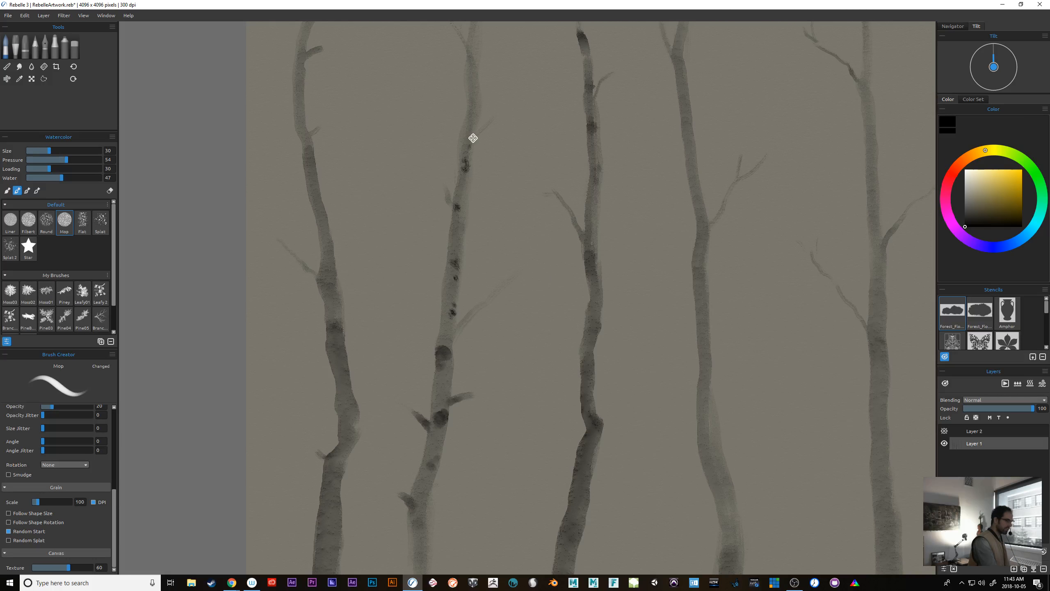
left_click_drag(570, 248, 530, 382)
left_click(435, 253)
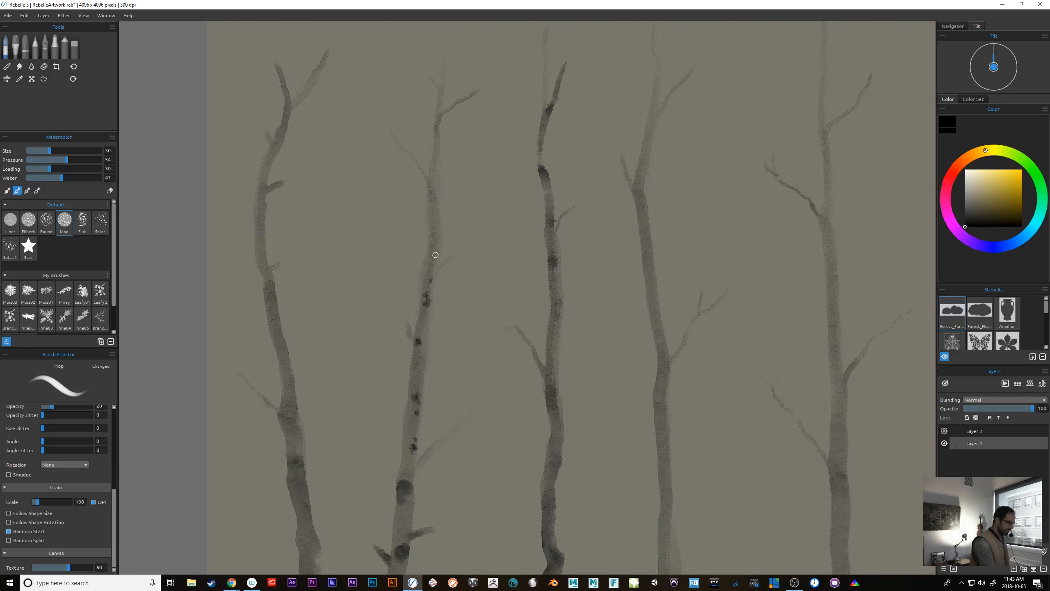
left_click(430, 226)
left_click(431, 194)
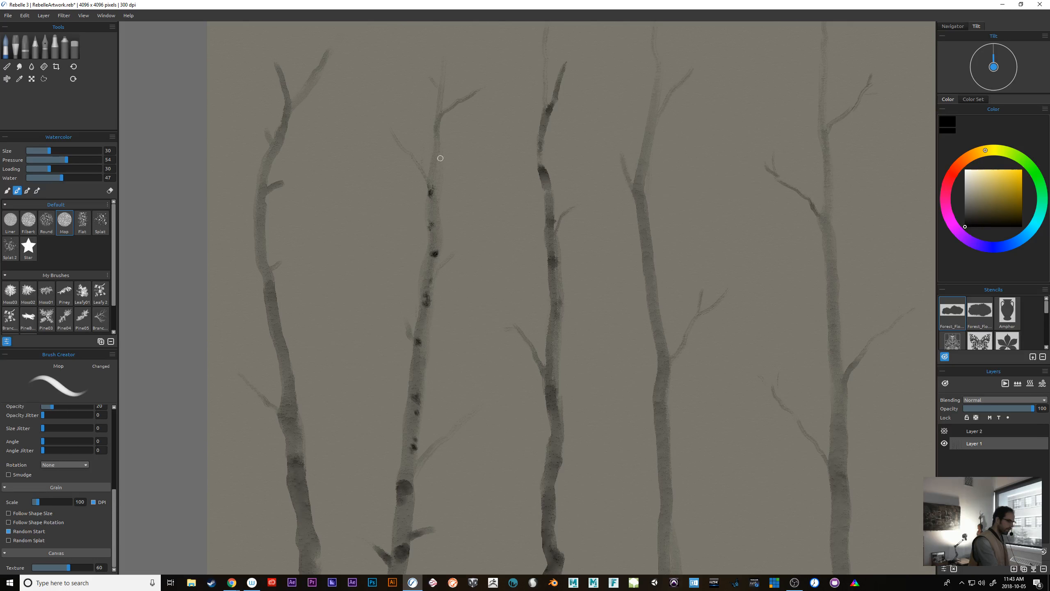
Add small dark marks to the top of the second tree, up to and around its highest fork.
left_click_drag(544, 228, 530, 343)
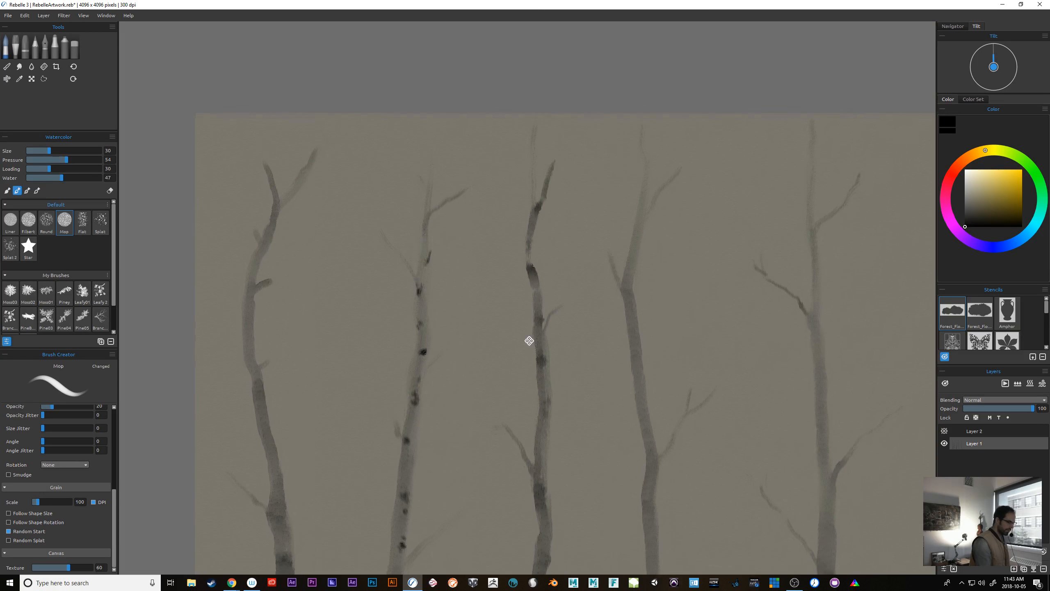
left_click(423, 250)
left_click(423, 224)
left_click(428, 206)
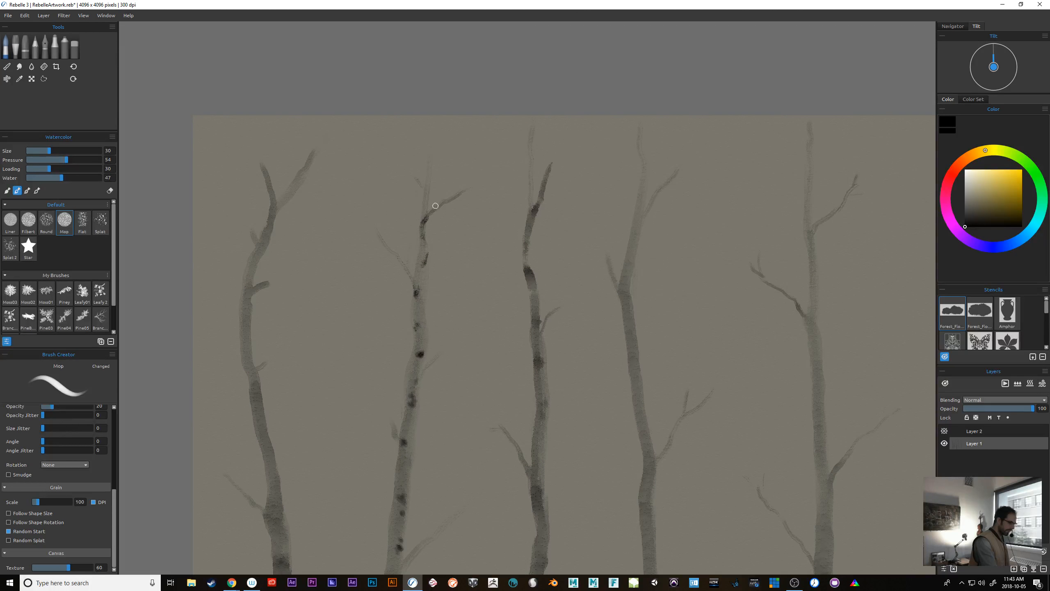
left_click(432, 182)
Dab dark bark spots up the middle of the first trunk, from its thin side branch to just below the small twig above.
left_click_drag(556, 544, 624, 333)
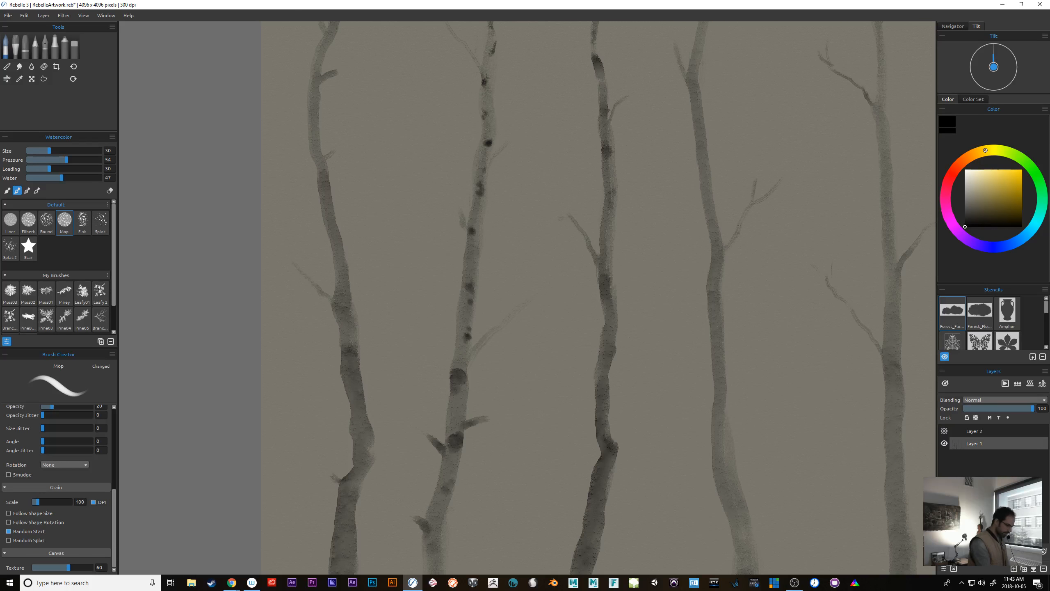
left_click(344, 306)
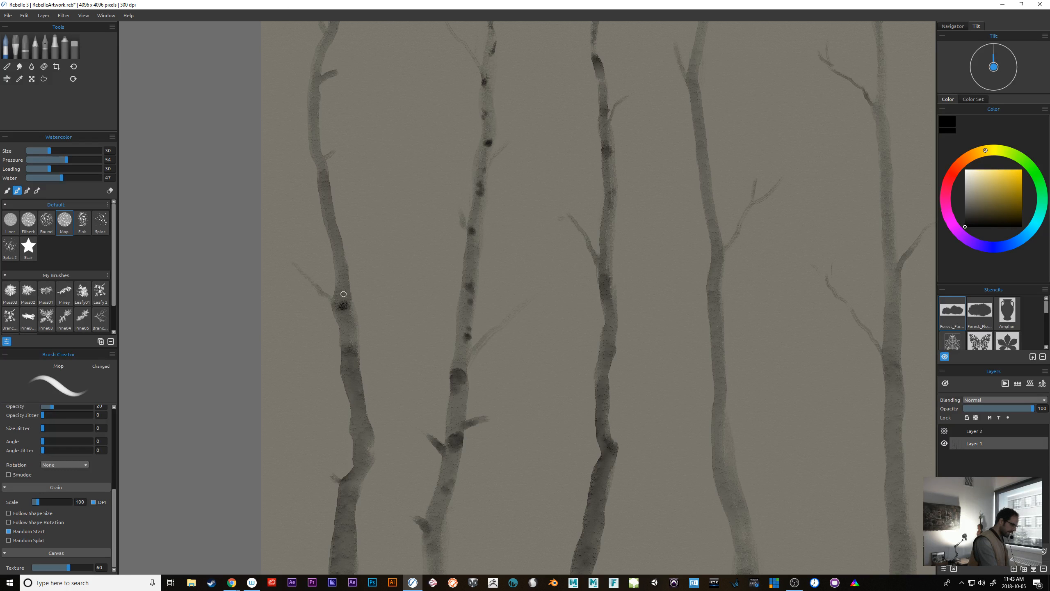
left_click(341, 248)
left_click(325, 204)
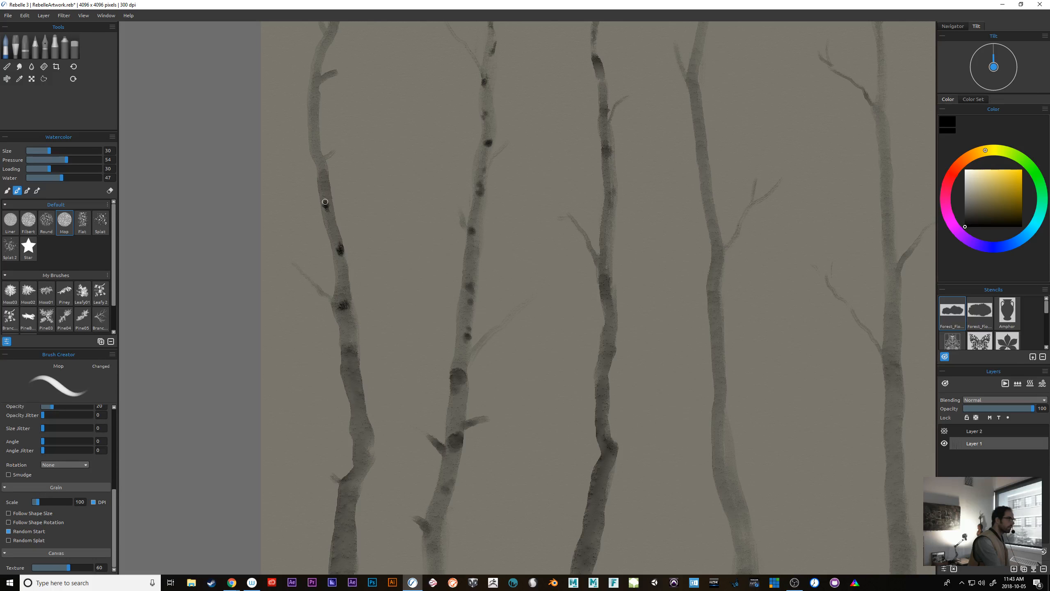
left_click(324, 184)
Add dark bark marks down the lower half of the first trunk, above and below its short branch stub.
mouse_move(495, 347)
left_mouse_down()
mouse_move(626, 232)
mouse_move(571, 244)
left_mouse_up()
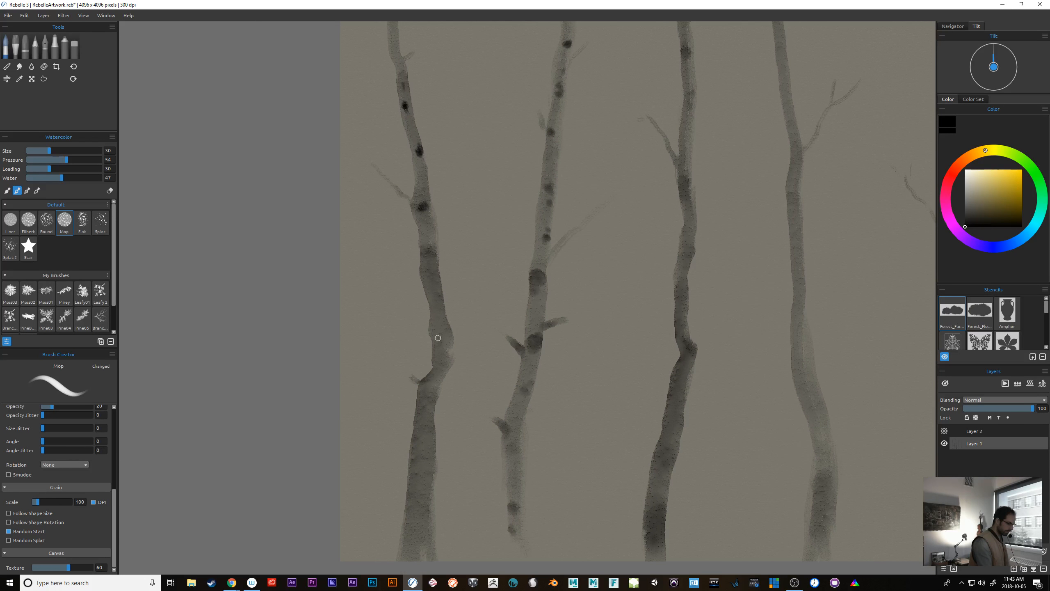
left_click(433, 301)
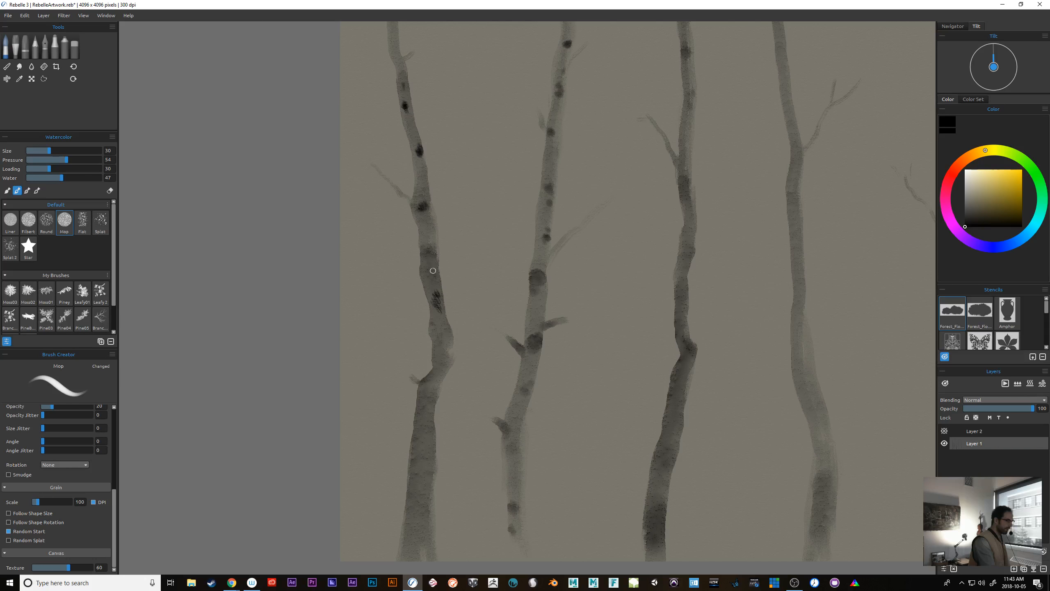
left_click_drag(566, 422, 601, 395)
left_click(458, 370)
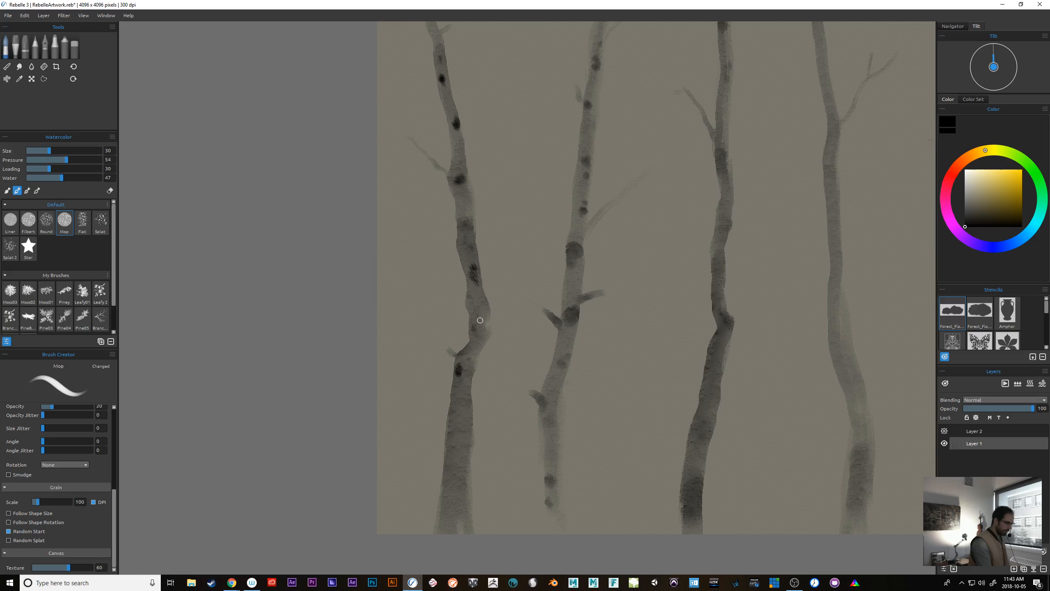
mouse_move(441, 448)
left_mouse_down()
mouse_move(454, 426)
mouse_move(470, 434)
mouse_move(467, 395)
left_mouse_up()
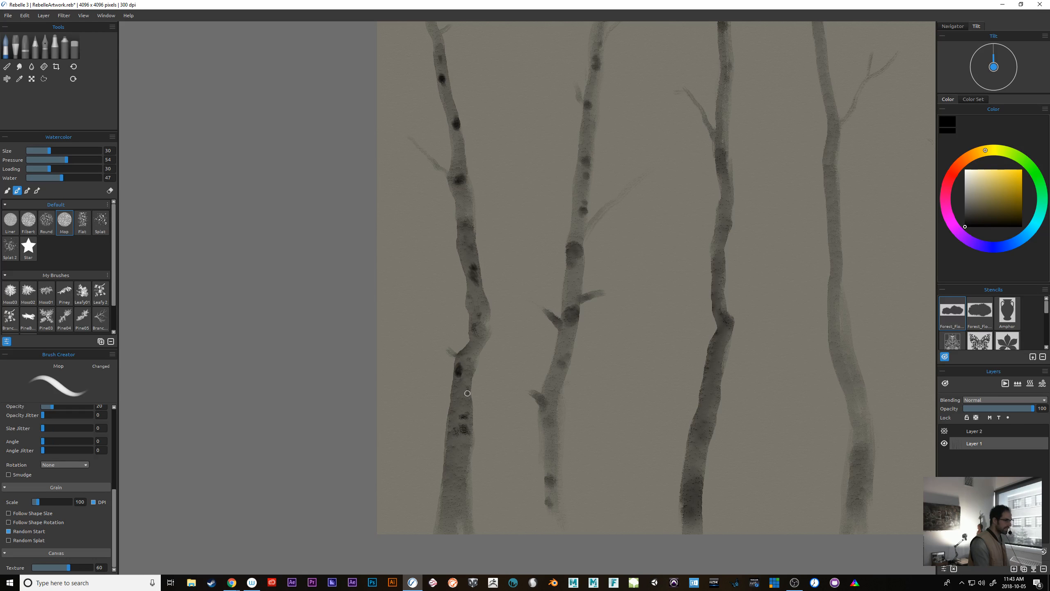
left_click_drag(458, 458, 464, 446)
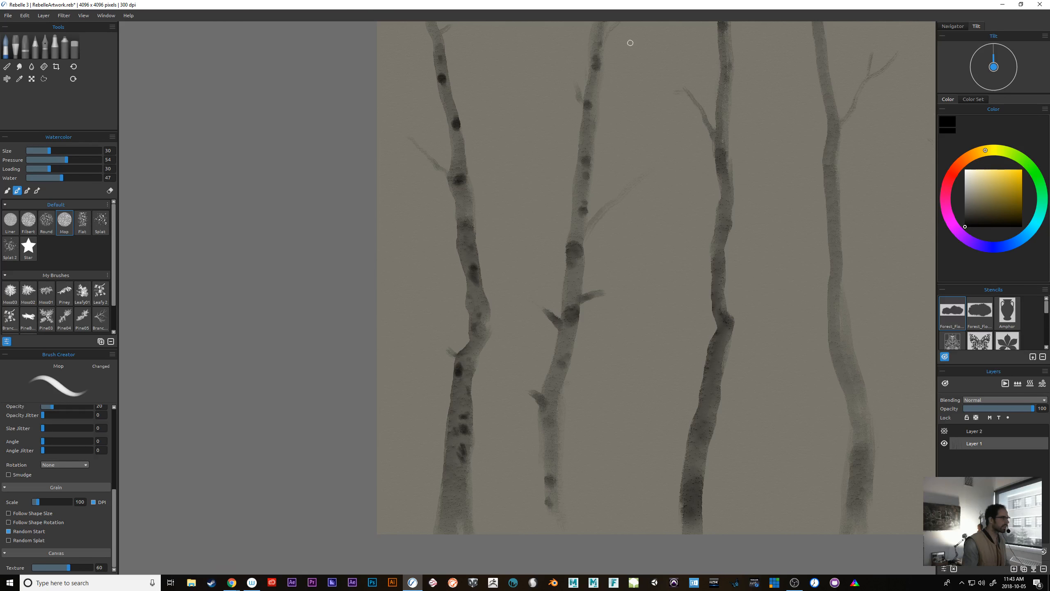
Switch to the browser's birch tree reference photo, open a File Explorer window, and move both windows clear of the painting.
key("alt+Tab")
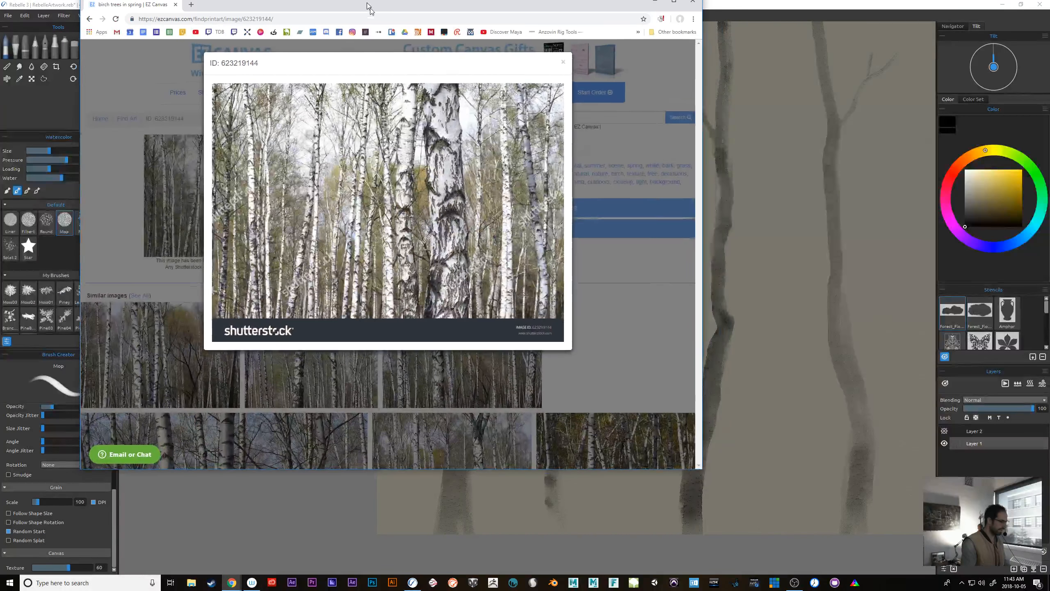
left_click_drag(370, 8, 496, 0)
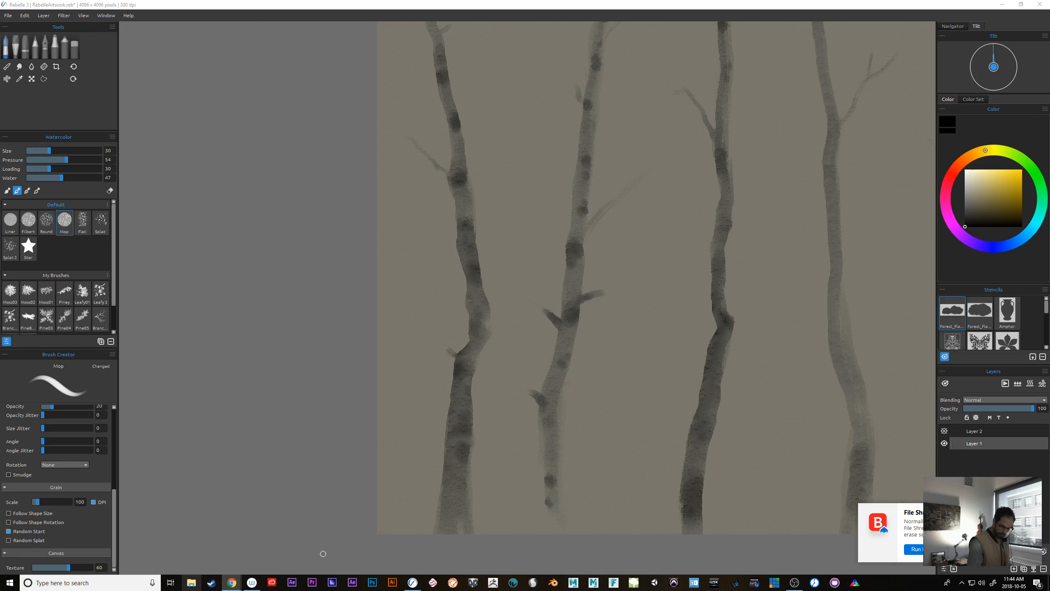
left_click(192, 583)
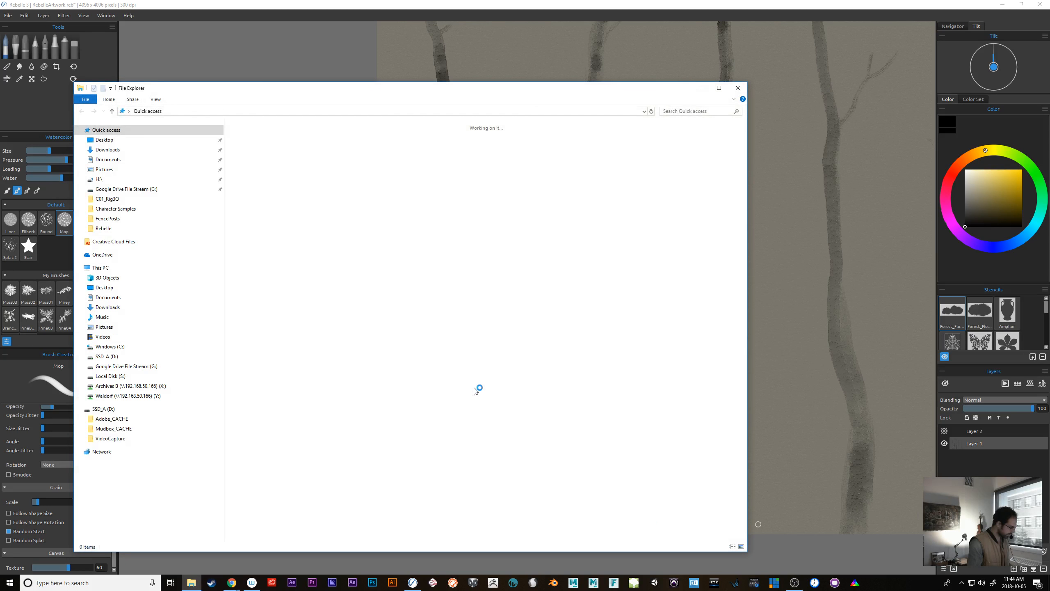
left_click_drag(225, 88, 364, 0)
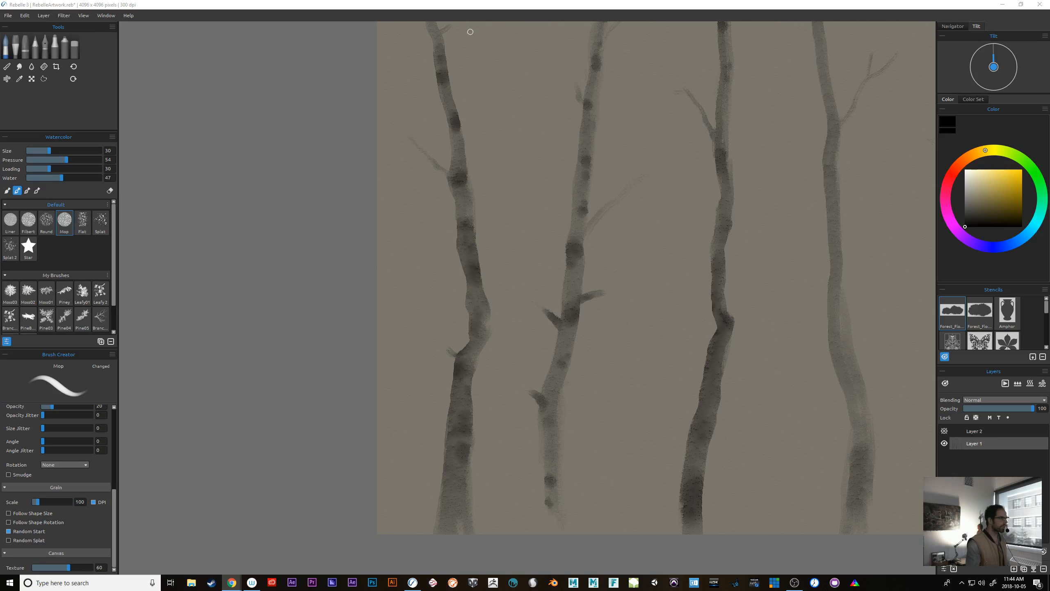
Bring a new browser window over the painting and search the web for "artist reference".
left_click_drag(459, 0, 332, 59)
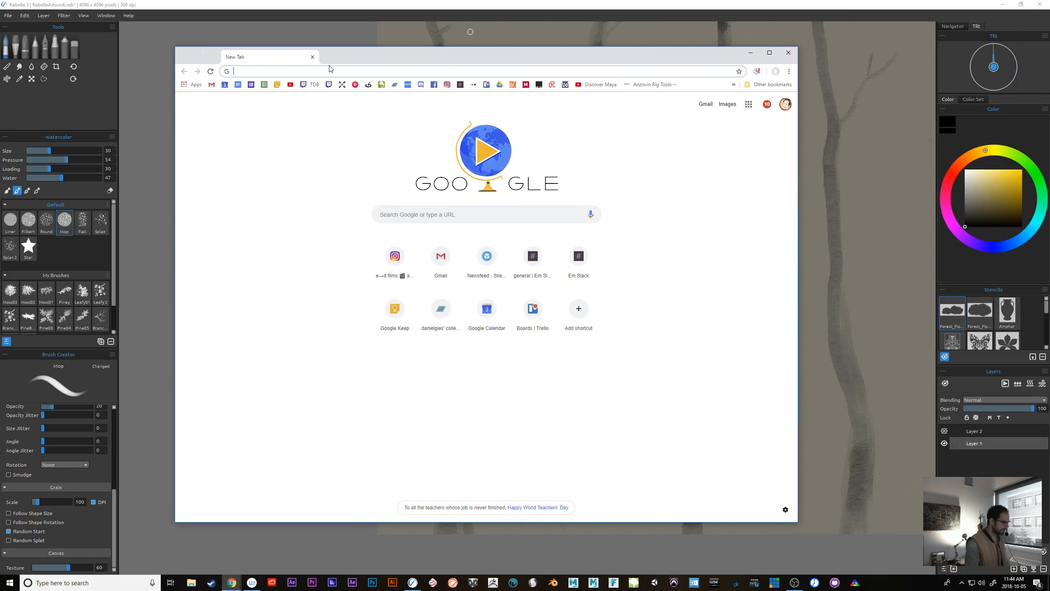
type("art")
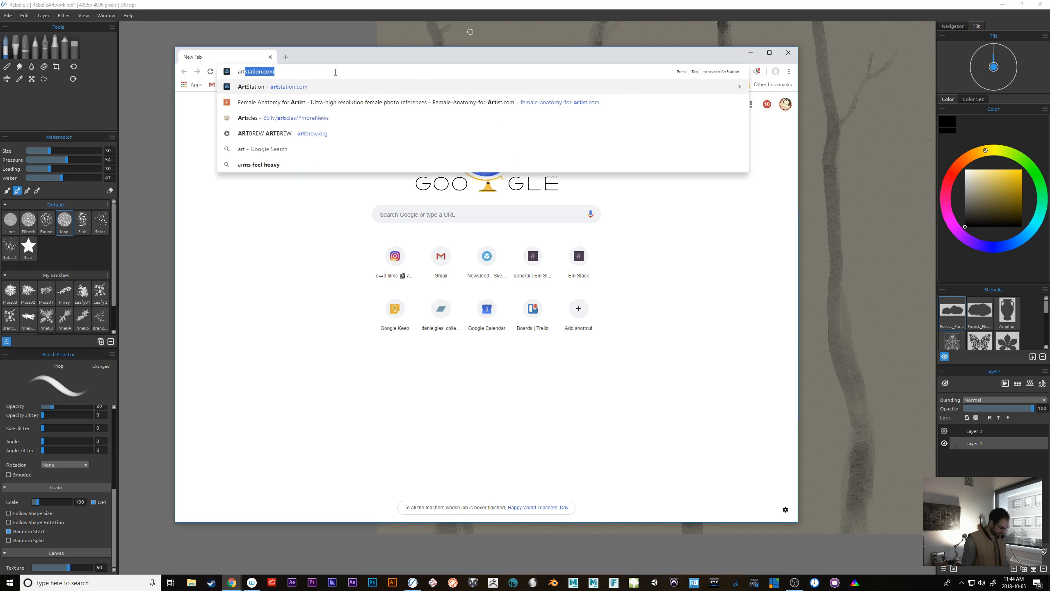
type("ist reference")
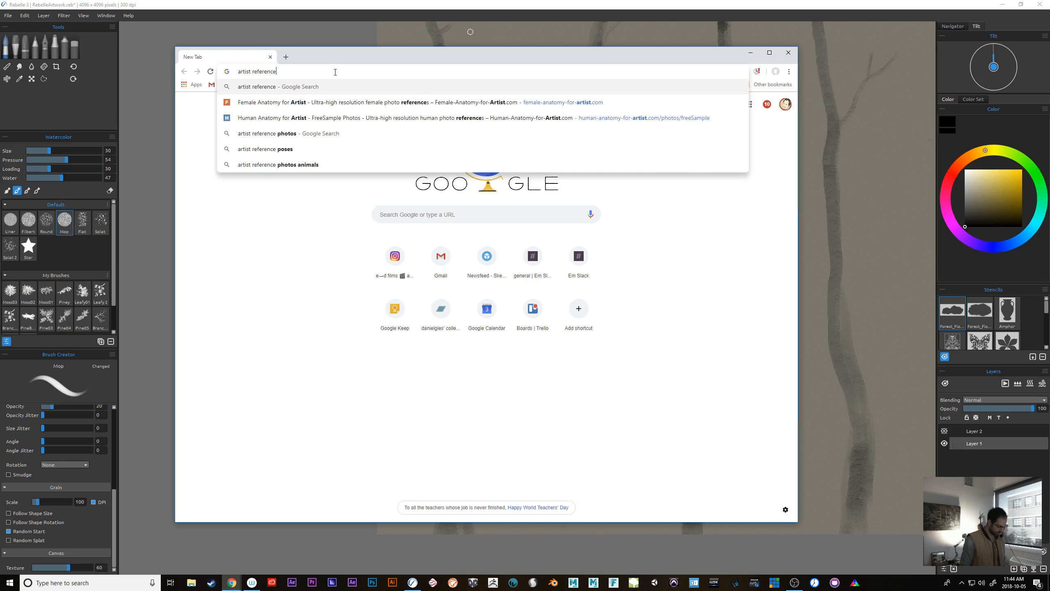
key("Return")
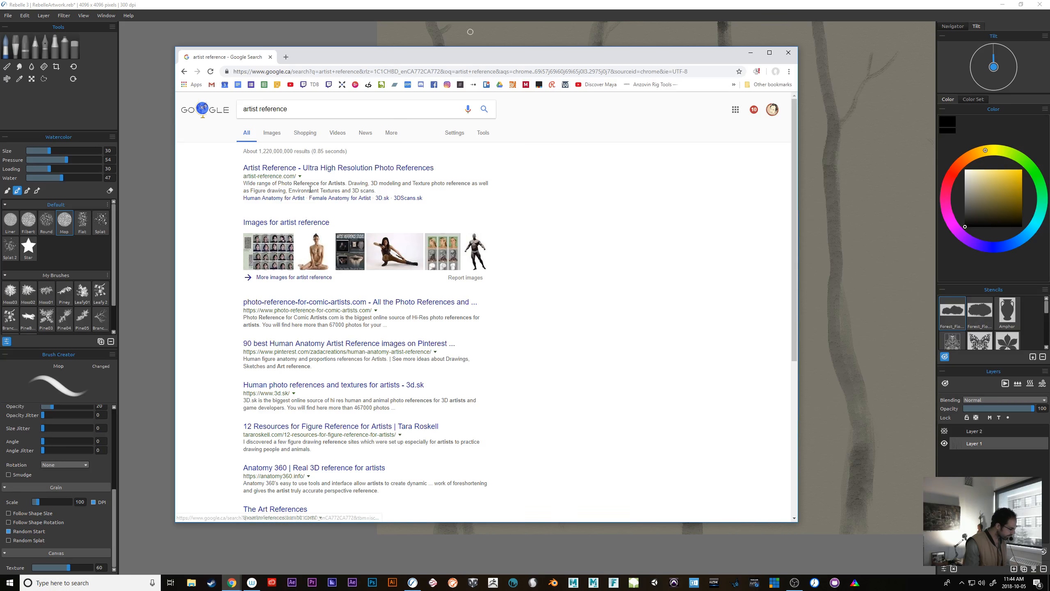
Refine the web search to "artist reference tool" and open the polycount thread about Kuadro, the free reference view tool.
left_click(306, 109)
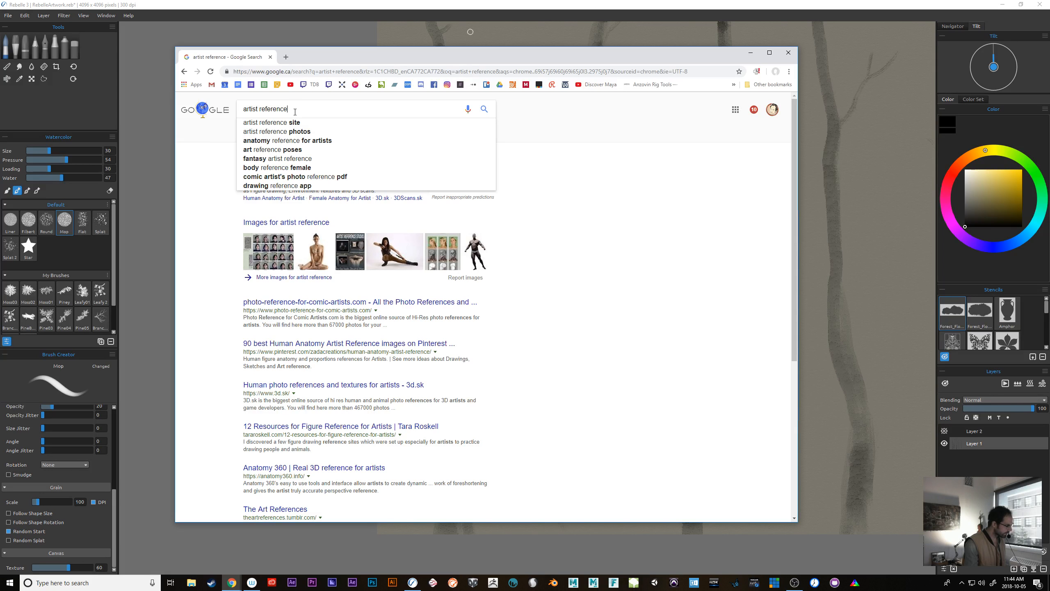
type("tool")
key("Return")
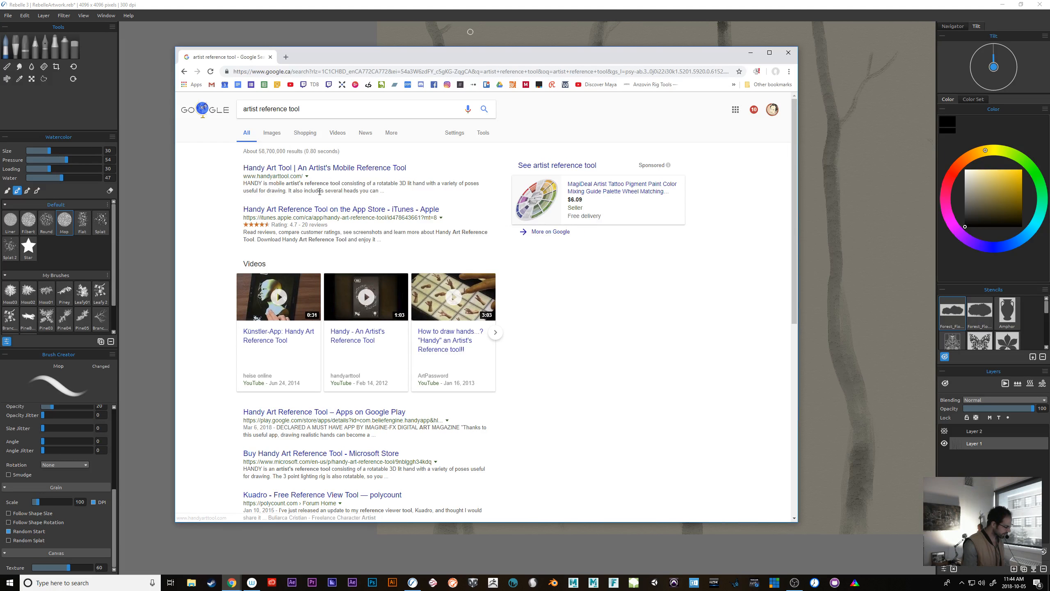
left_click(277, 496)
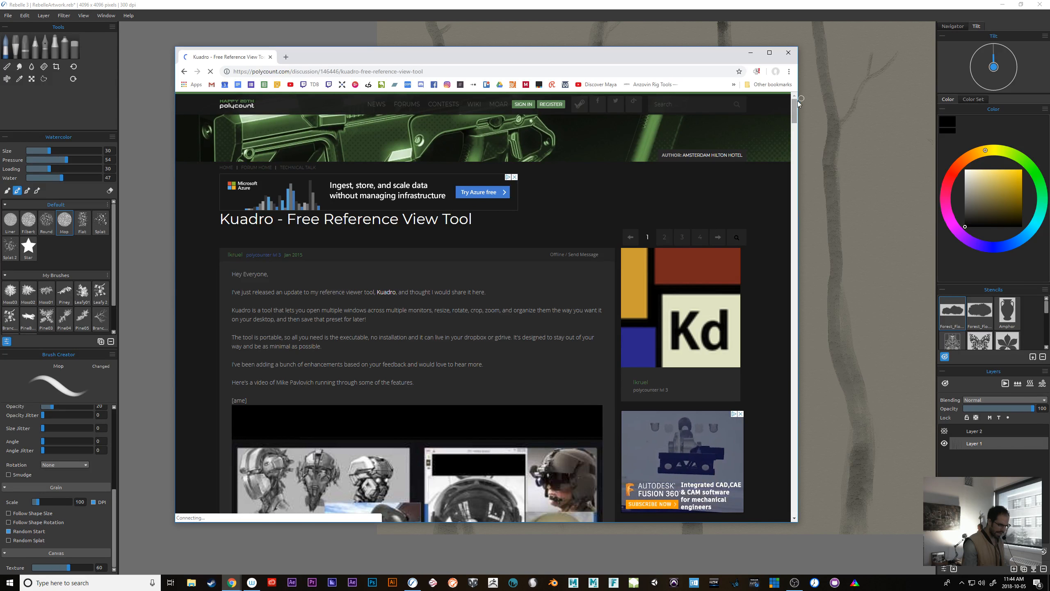
mouse_move(795, 102)
left_mouse_down()
mouse_move(794, 117)
mouse_move(796, 103)
left_mouse_up()
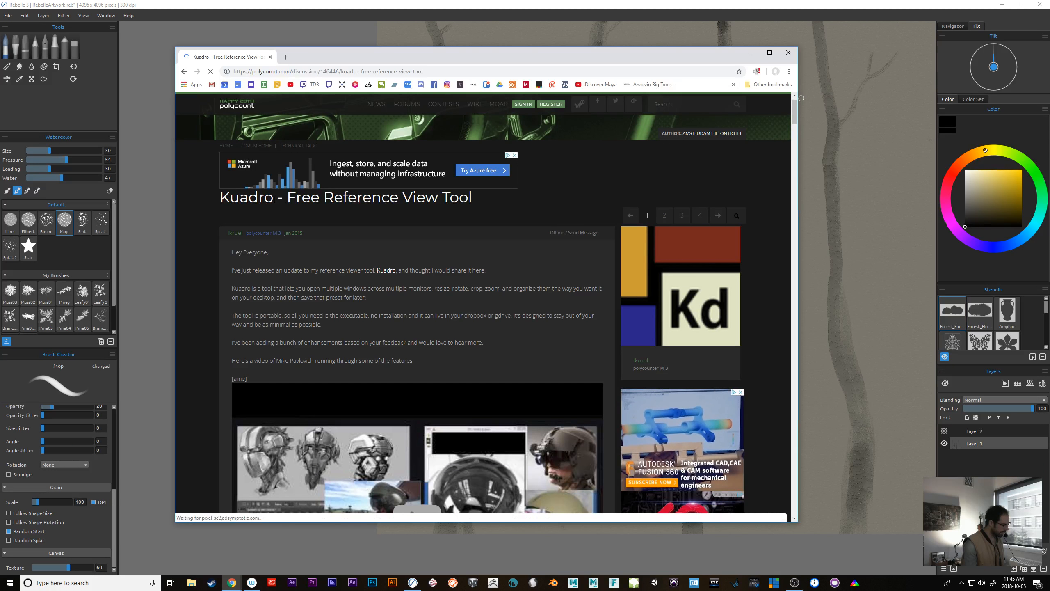
Search for the copied name "Kuadro" in a new browser tab and open the Kruel Games page for the tool.
left_click_drag(274, 199, 215, 198)
key("ctrl+c")
key("ctrl+t")
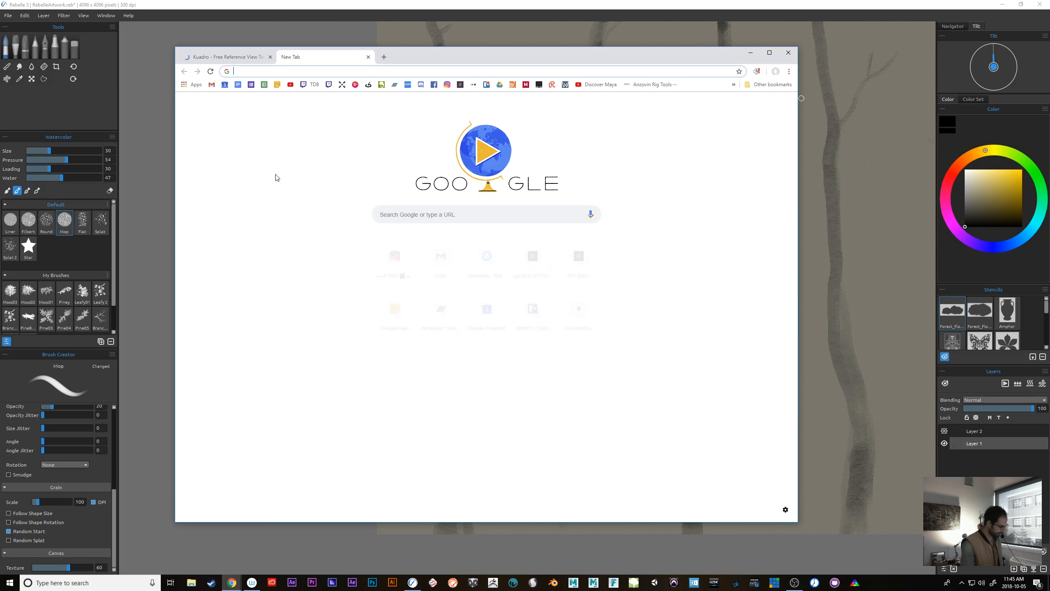
key("ctrl+v")
key("Return")
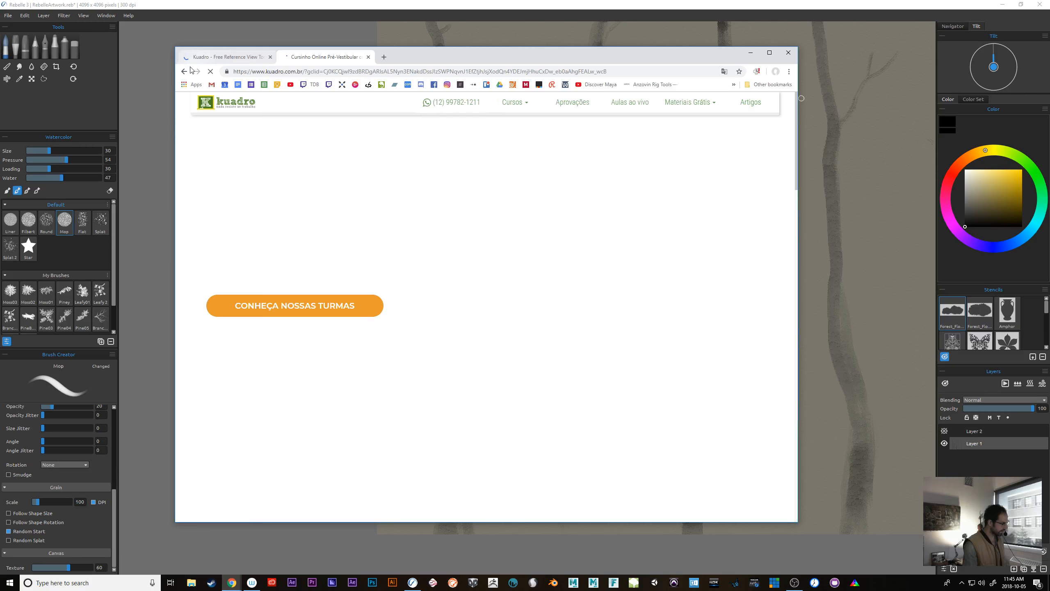
key("alt+Left")
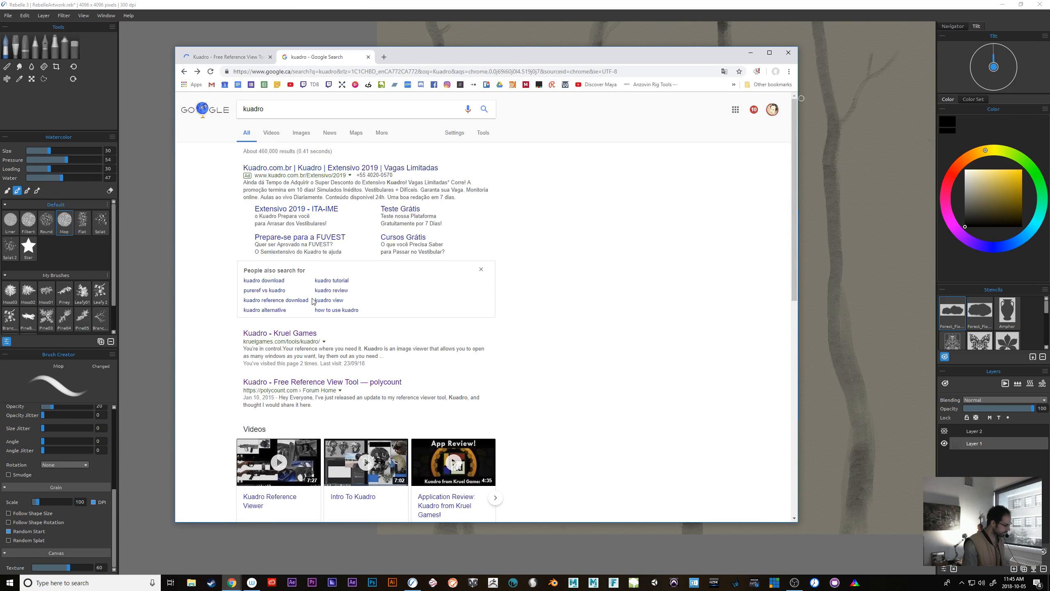
left_click(303, 335)
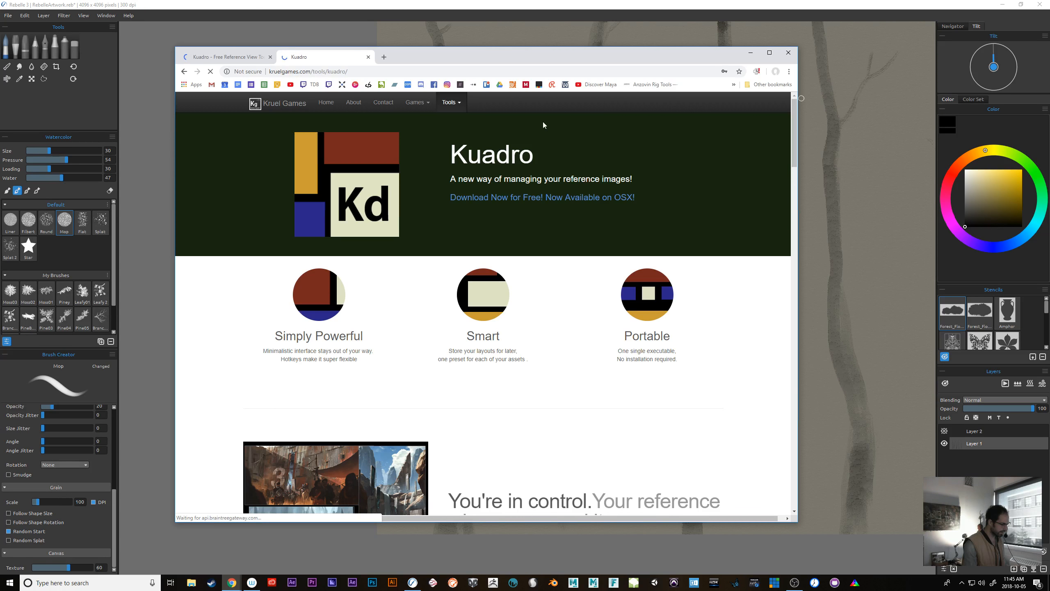
Download the Windows version of Kuadro and run kuadro-0.9.5.exe.
left_click_drag(794, 159, 798, 288)
left_click(337, 246)
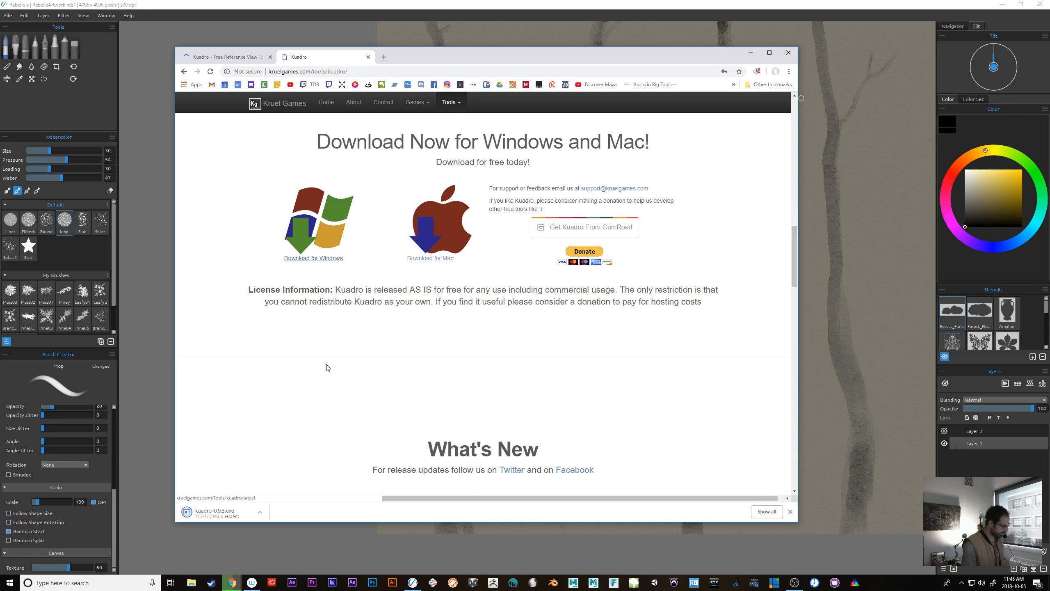
left_click(237, 512)
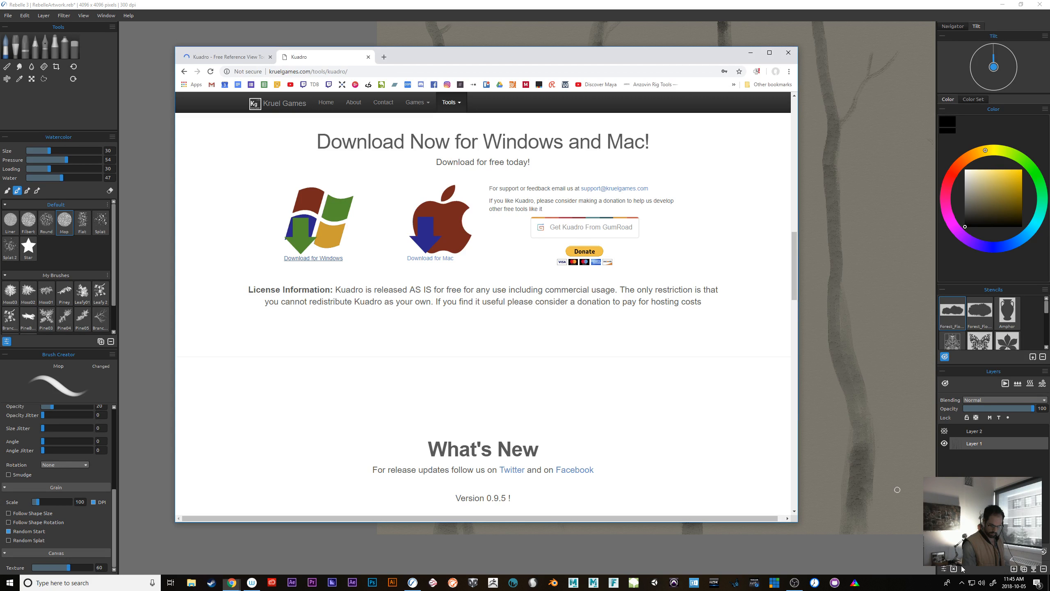
Add the local image stock-photo-birch-trees-in-spring-623219144 from the Desktop to Kuadro.
left_click(965, 570)
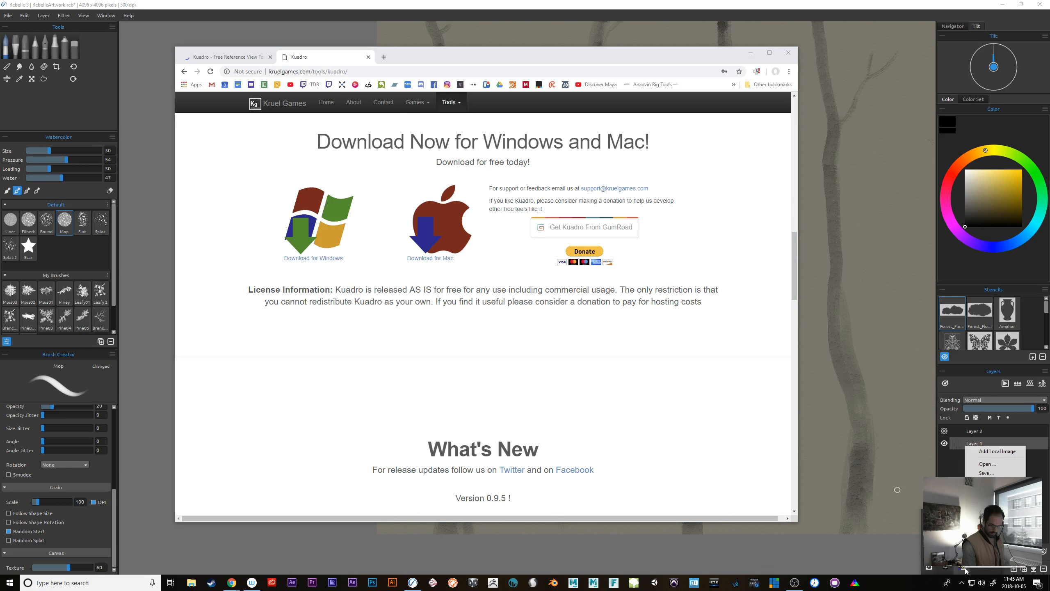
left_click(997, 451)
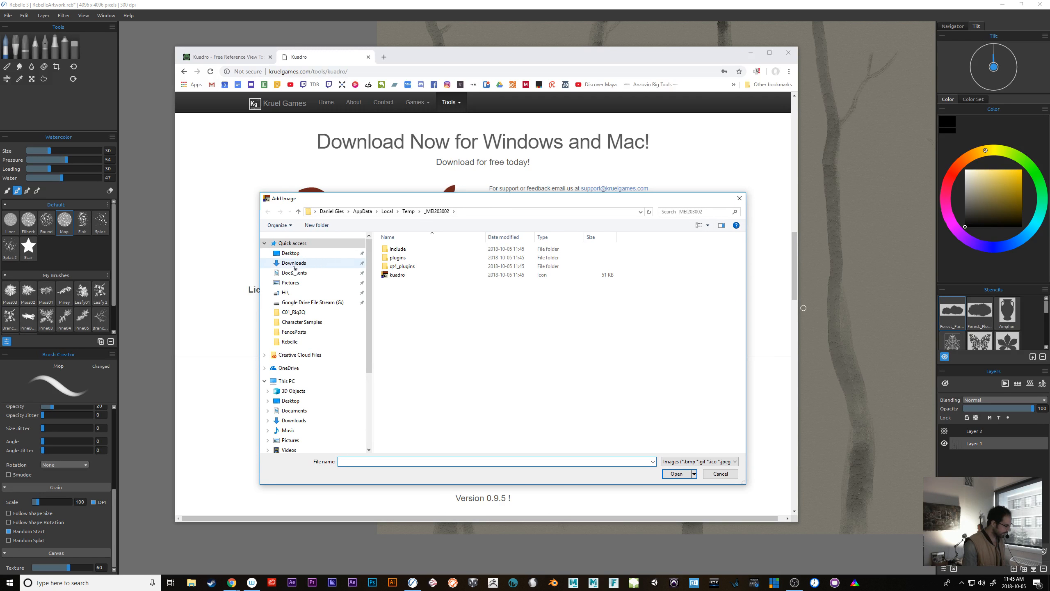
left_click(304, 254)
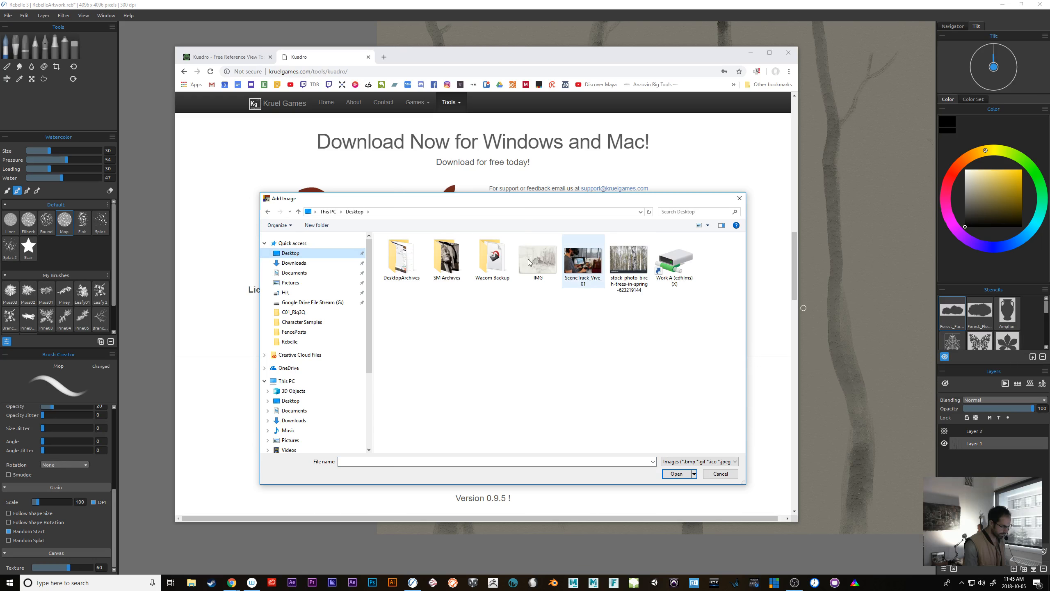
left_click(617, 261)
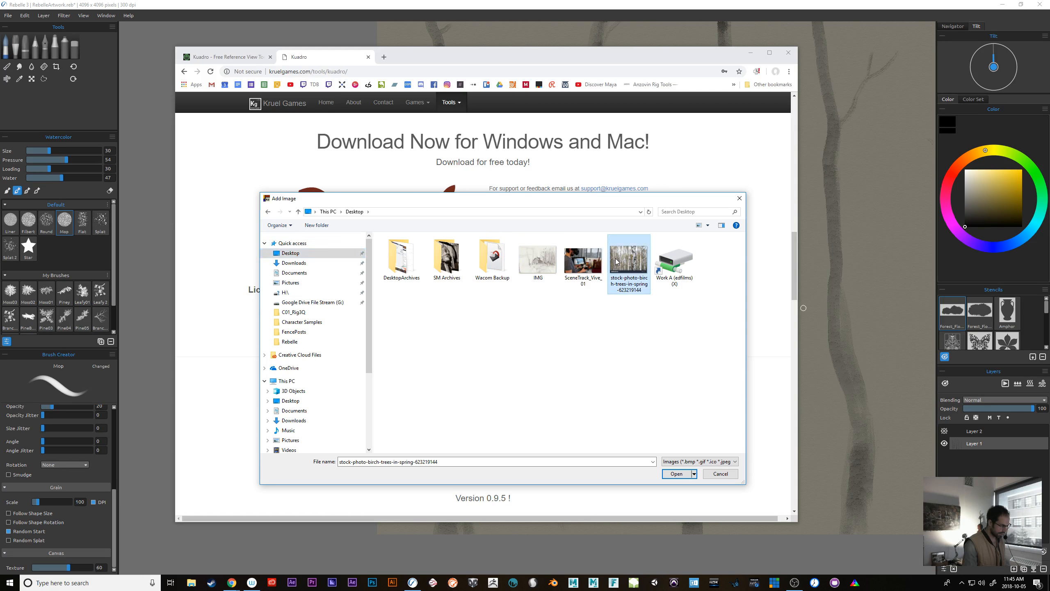
double_click(616, 261)
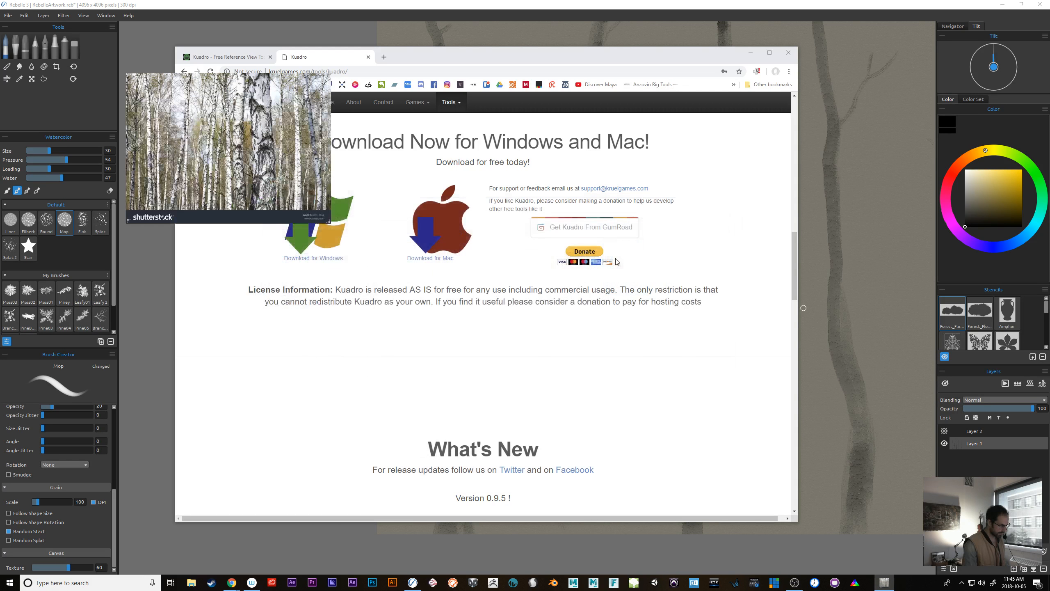
Minimize the browser, then keep the birch reference photo always on top in the empty area beside the canvas.
left_click(751, 52)
left_click_drag(220, 87, 300, 75)
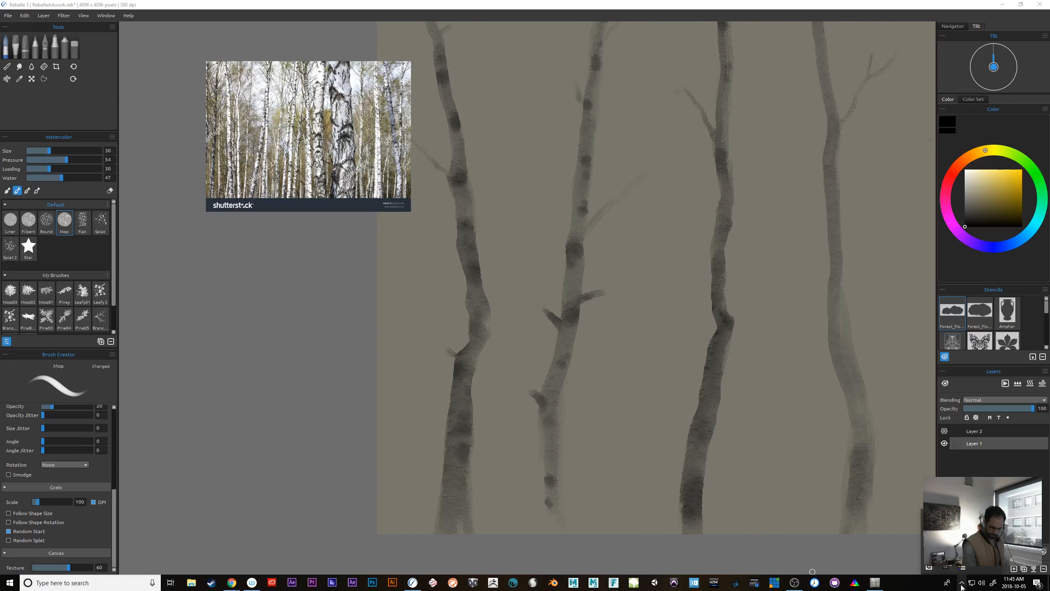
left_click(964, 569)
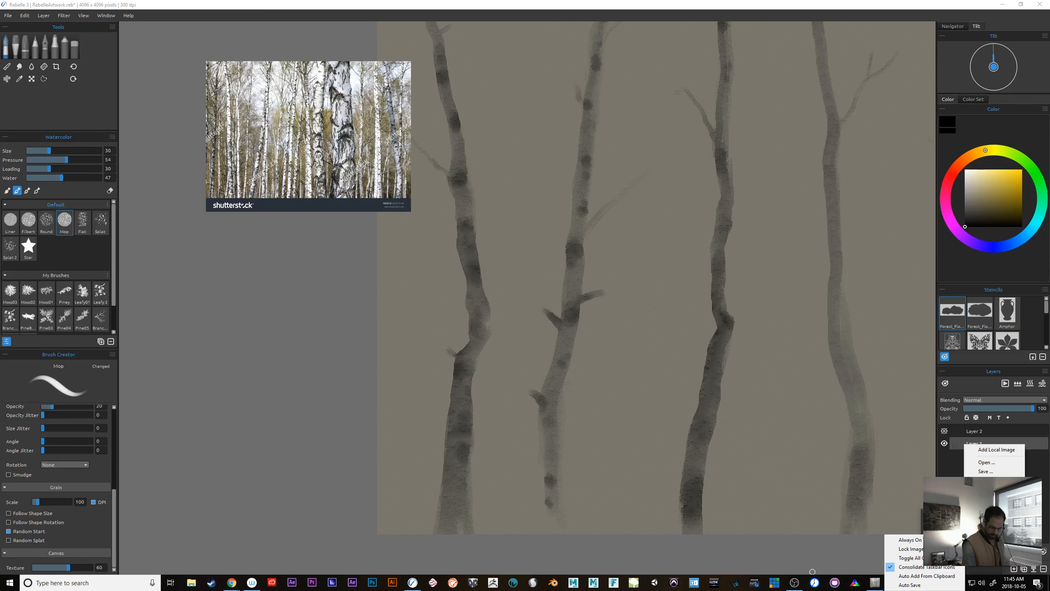
mouse_move(991, 541)
left_click(913, 540)
left_click_drag(288, 115, 246, 100)
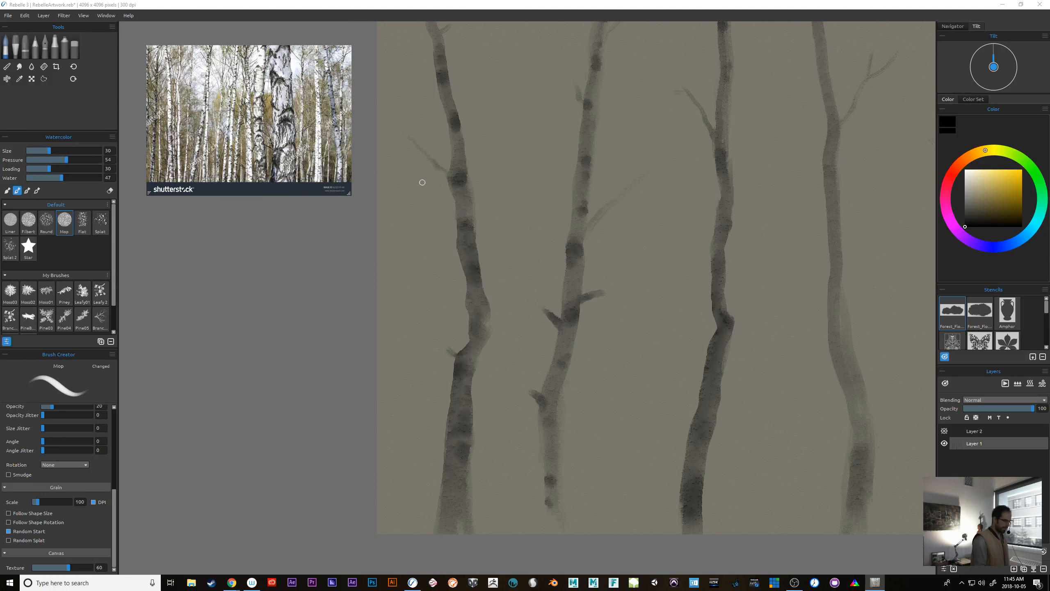
left_click_drag(464, 411, 494, 399)
left_click_drag(508, 421, 507, 432)
key("ctrl+z")
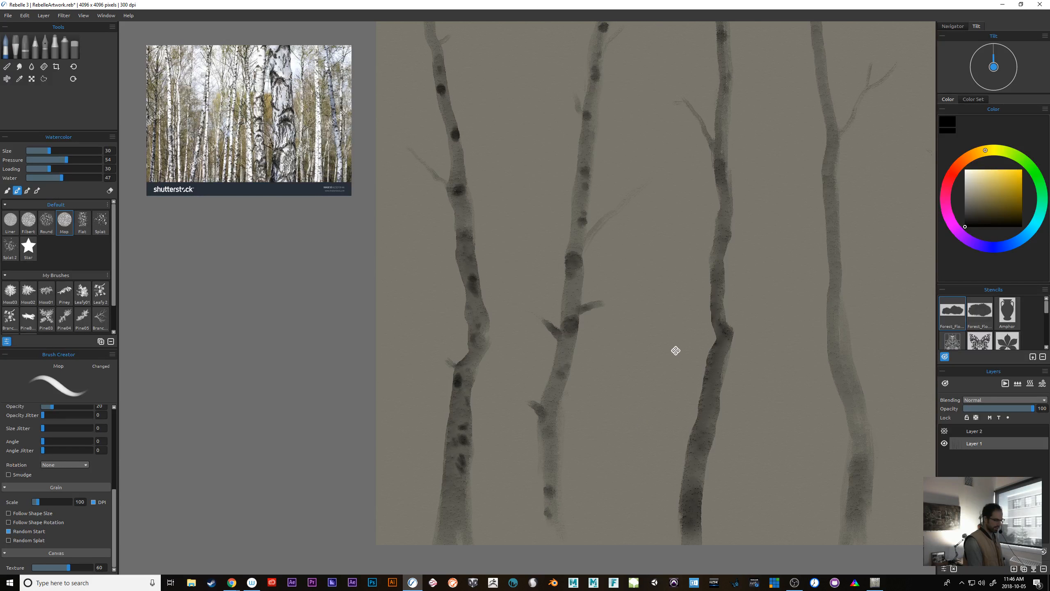
Reposition the birch reference photo over the empty area beside the canvas, keeping the leftmost tree uncovered.
left_click_drag(677, 351, 490, 407)
left_click_drag(333, 174, 355, 358)
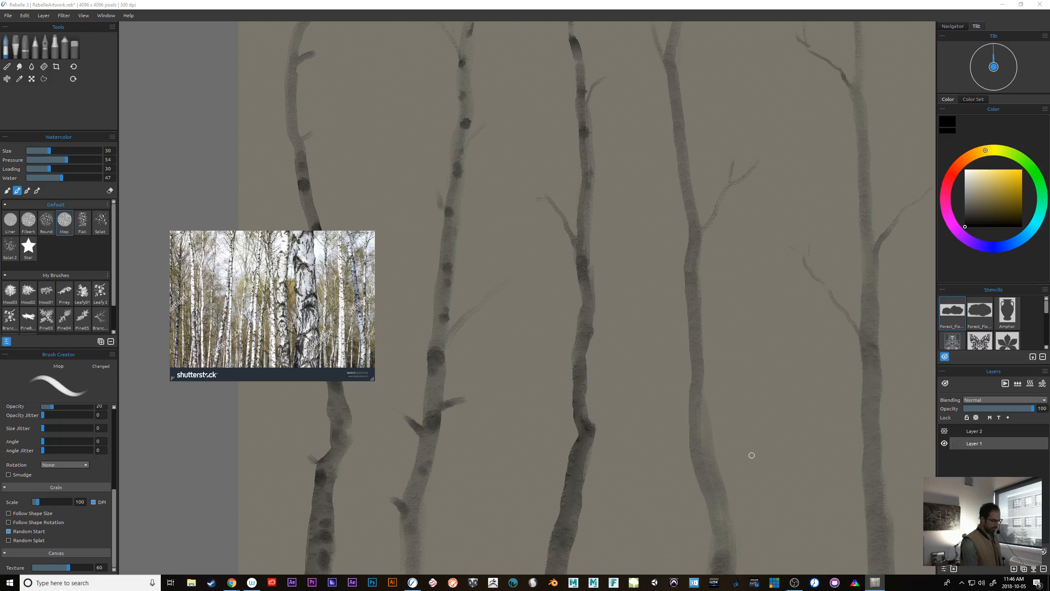
left_click_drag(339, 330, 316, 171)
left_click(214, 431)
mouse_move(534, 450)
left_mouse_down()
mouse_move(619, 427)
mouse_move(694, 457)
left_mouse_up()
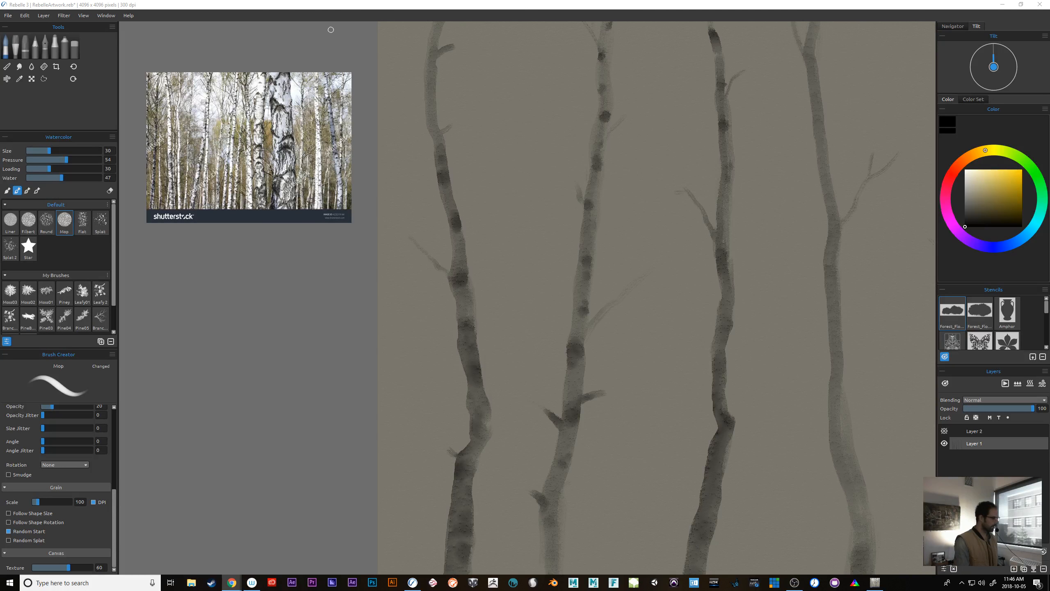
Add the second local image stock-photo-birch-trees-in-spring-624449315 from the Desktop to Kuadro, and return to the painting.
left_click(962, 584)
right_click(962, 569)
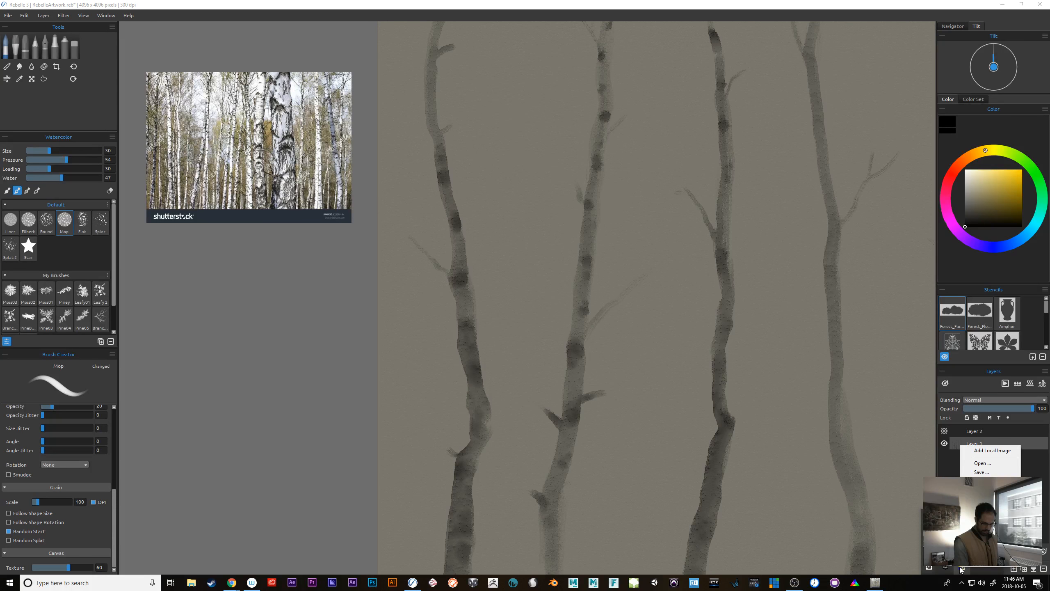
left_click(992, 451)
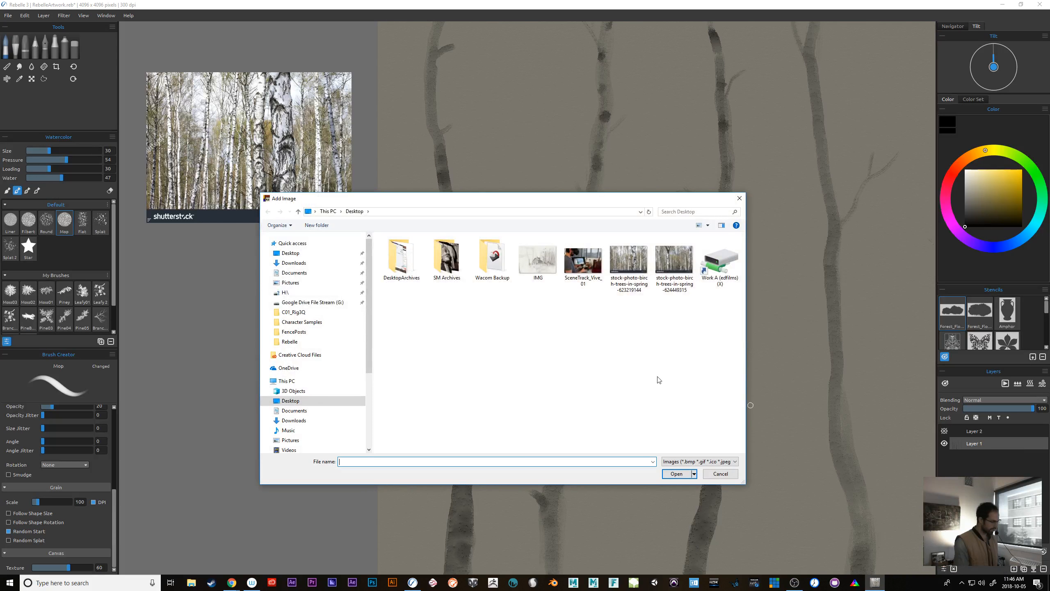
double_click(675, 263)
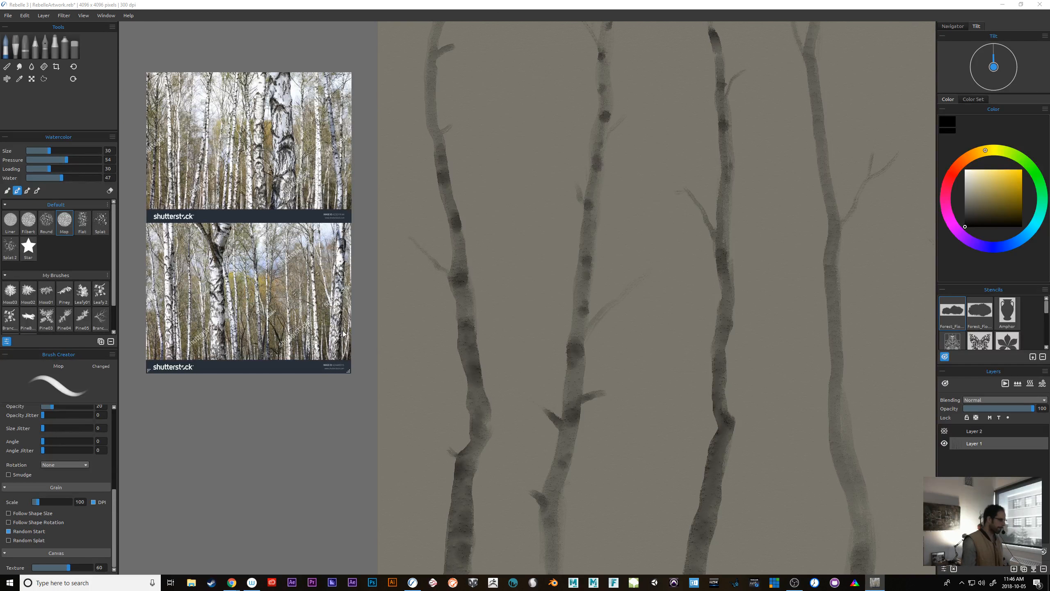
left_click(321, 483)
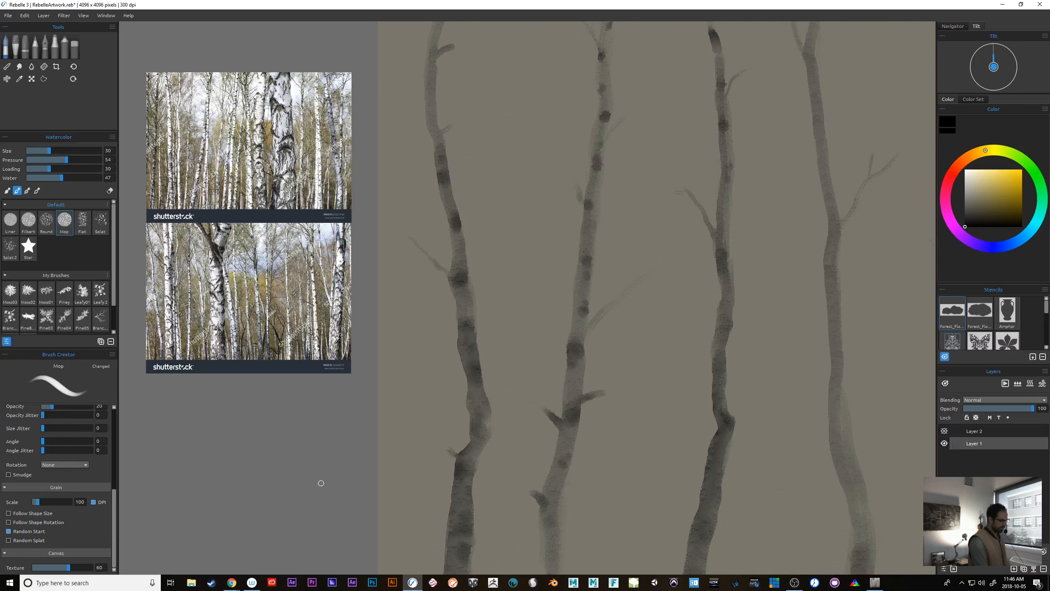
Paint dark bark marks on the upper trunk and top branch of the leftmost tree.
mouse_move(690, 430)
left_mouse_down()
mouse_move(669, 399)
mouse_move(762, 420)
mouse_move(676, 435)
left_mouse_up()
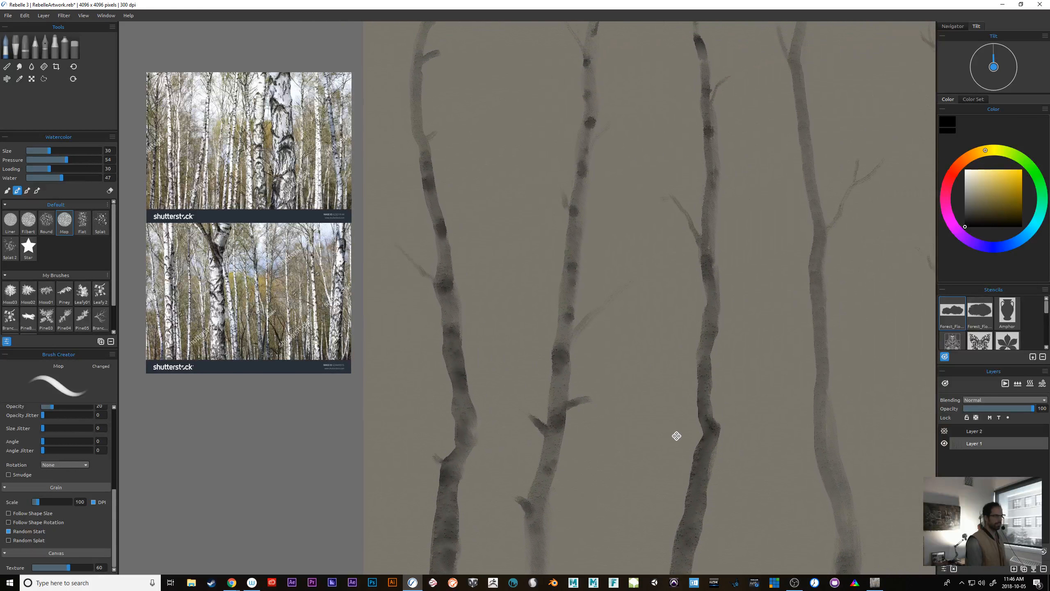
mouse_move(785, 414)
left_mouse_down()
mouse_move(783, 481)
mouse_move(786, 462)
mouse_move(805, 462)
mouse_move(813, 478)
mouse_move(786, 462)
mouse_move(724, 495)
mouse_move(787, 464)
left_mouse_up()
left_click_drag(721, 423, 766, 473)
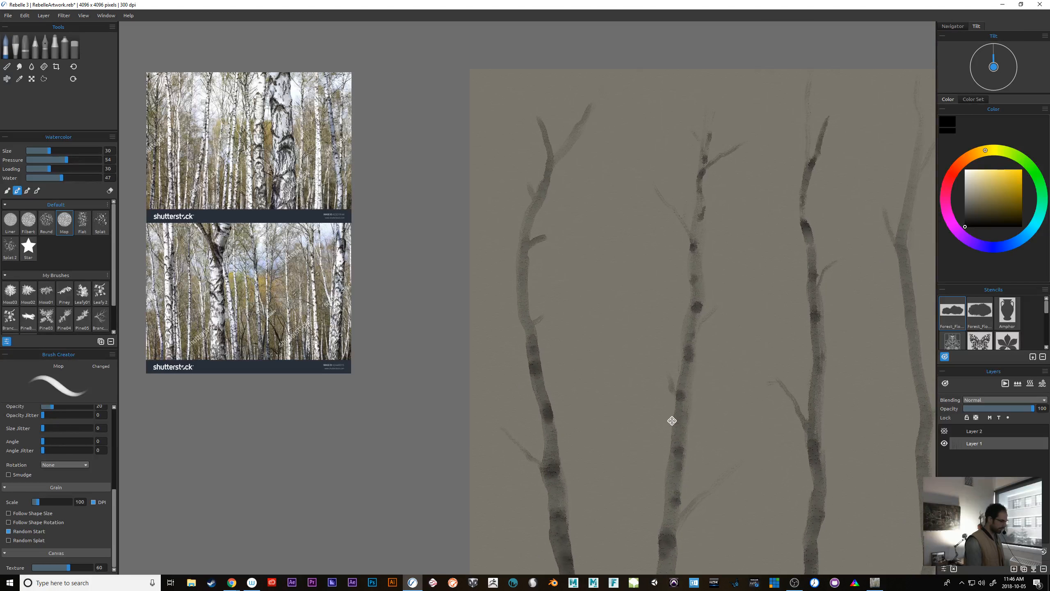
left_click_drag(673, 421, 668, 440)
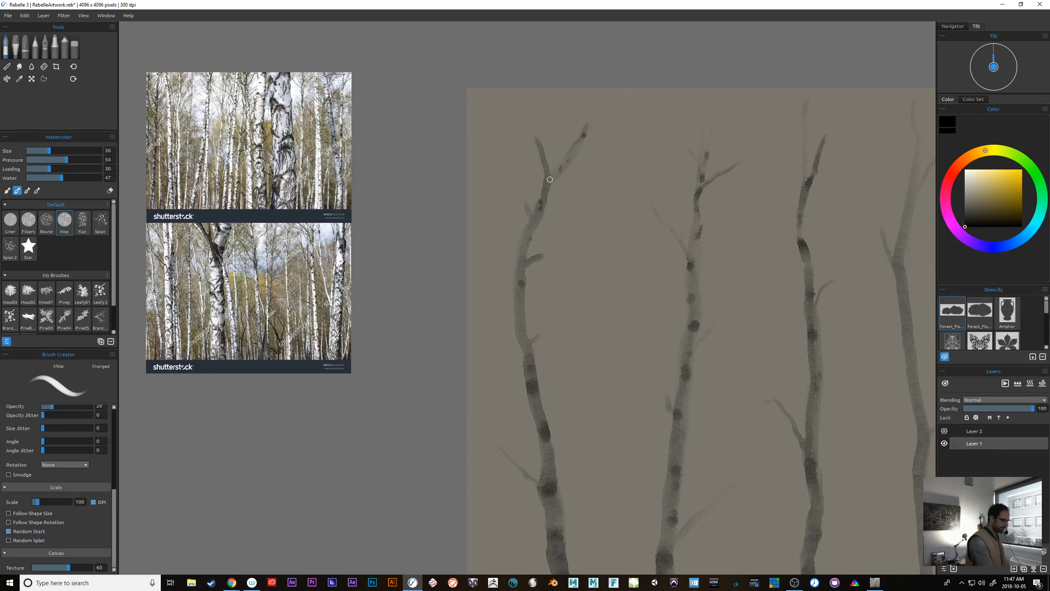
Enlarge the brush to size 45 and paint dark bark marks at the bases of the leftmost and fourth trees.
left_click_drag(782, 517, 688, 399)
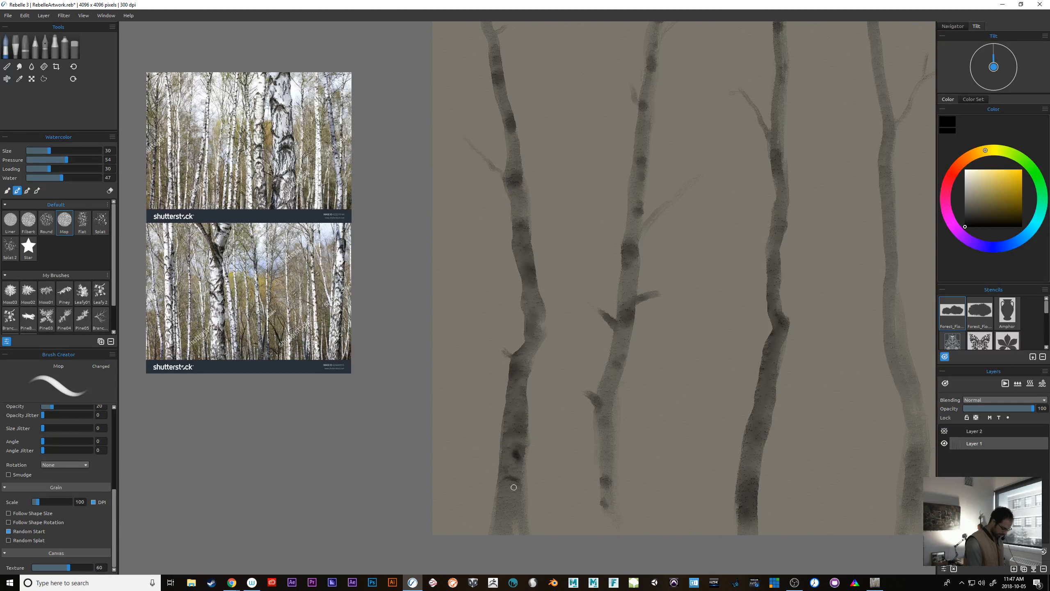
key("bracketright")
key("bracketright")
mouse_move(503, 486)
left_mouse_down()
mouse_move(519, 492)
mouse_move(519, 508)
left_mouse_up()
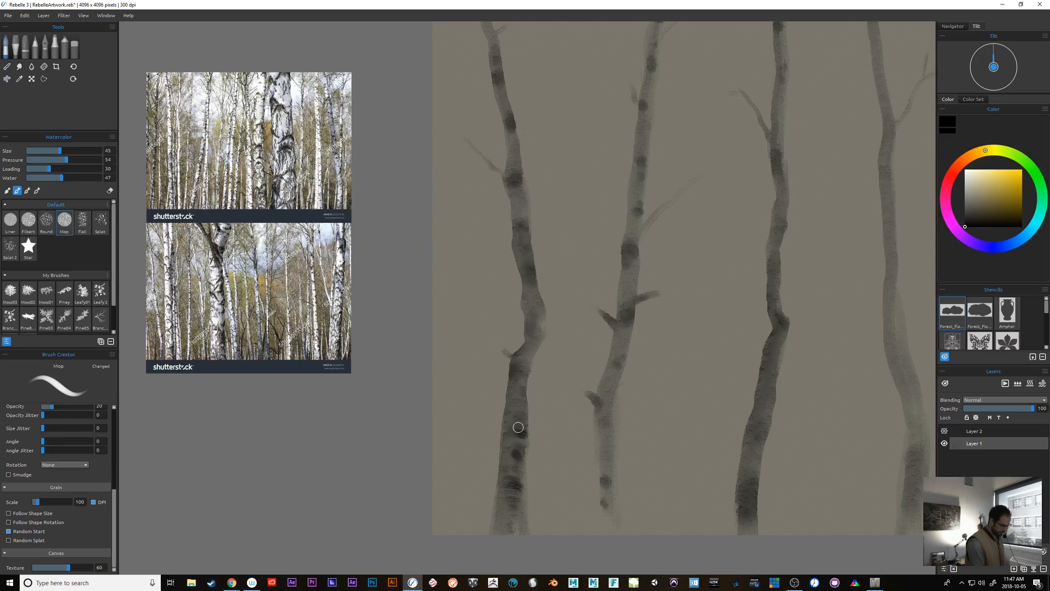
left_click_drag(868, 487, 726, 474)
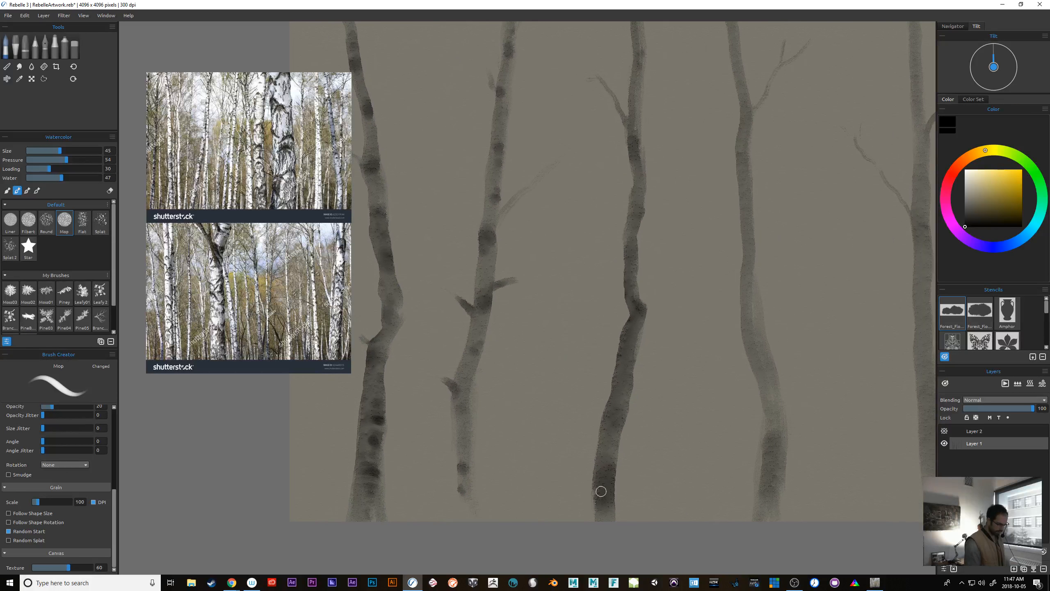
mouse_move(599, 501)
left_mouse_down()
mouse_move(652, 498)
mouse_move(686, 513)
mouse_move(652, 524)
left_mouse_up()
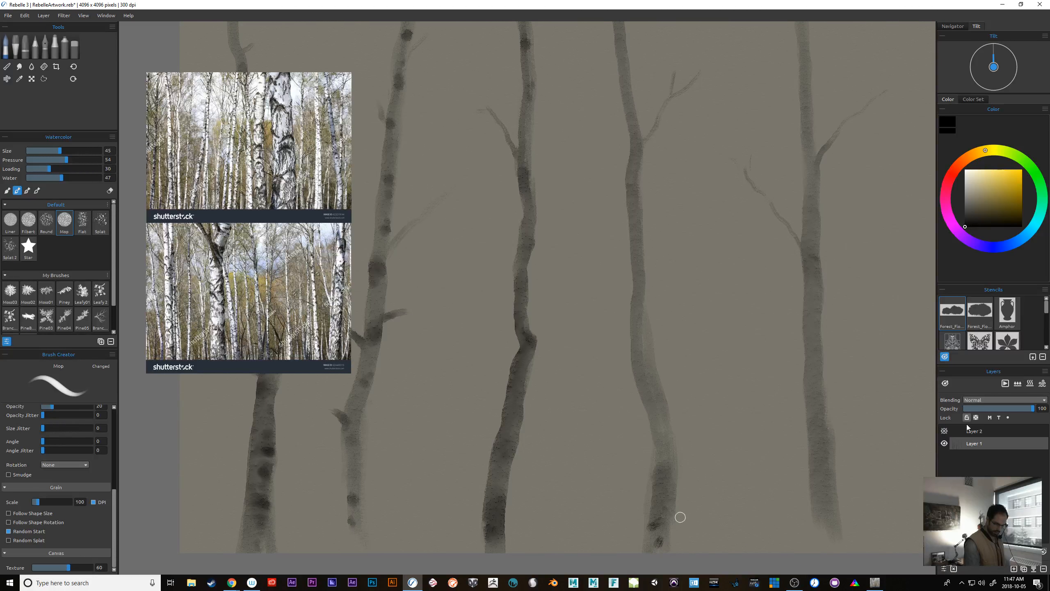
Display the wet areas of Layer 1 to check where the paint is still wet.
left_click(946, 383)
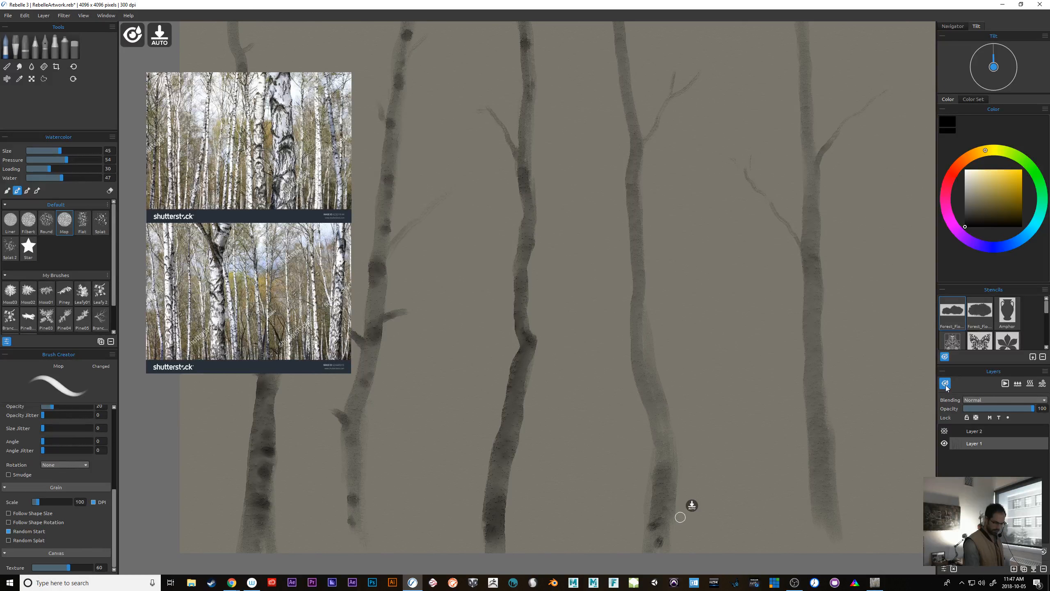
mouse_move(687, 472)
left_mouse_down()
mouse_move(675, 511)
mouse_move(684, 476)
left_mouse_up()
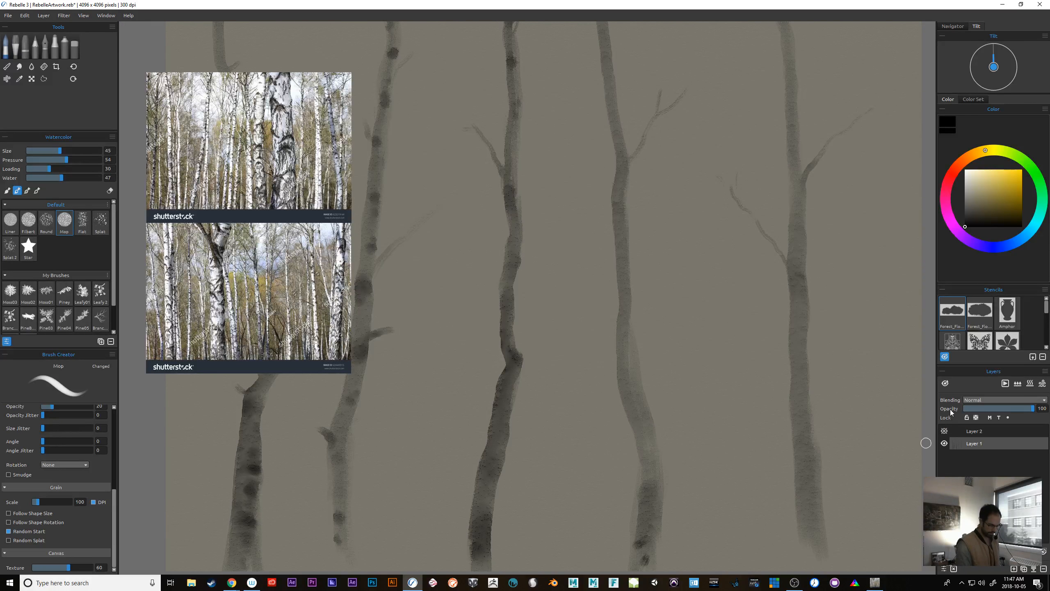
left_click(946, 384)
left_click(946, 384)
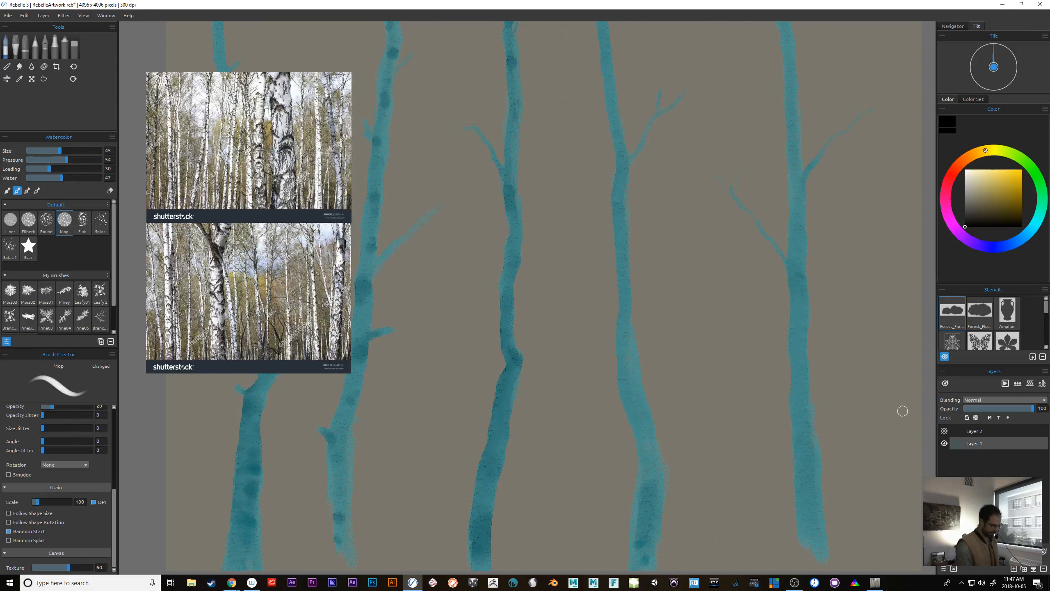
Paint irregular dark bark marks up the fourth tree's lower trunk, reducing the brush size to 35.
left_click_drag(646, 479, 652, 489)
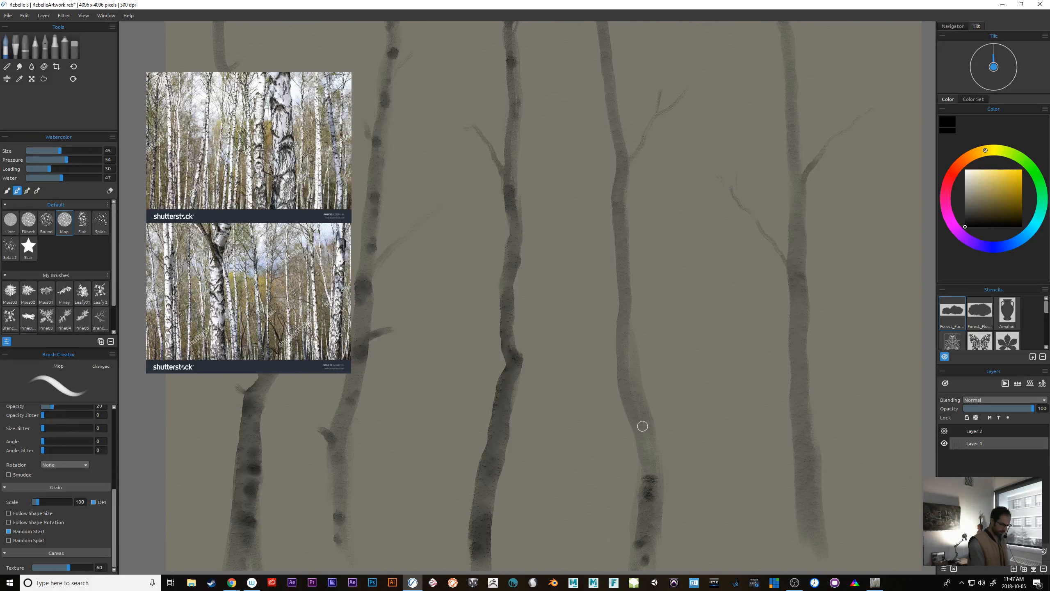
mouse_move(643, 430)
left_mouse_down()
mouse_move(625, 400)
mouse_move(643, 425)
mouse_move(629, 375)
mouse_move(638, 374)
mouse_move(661, 469)
left_mouse_up()
key("bracketleft")
key("bracketleft")
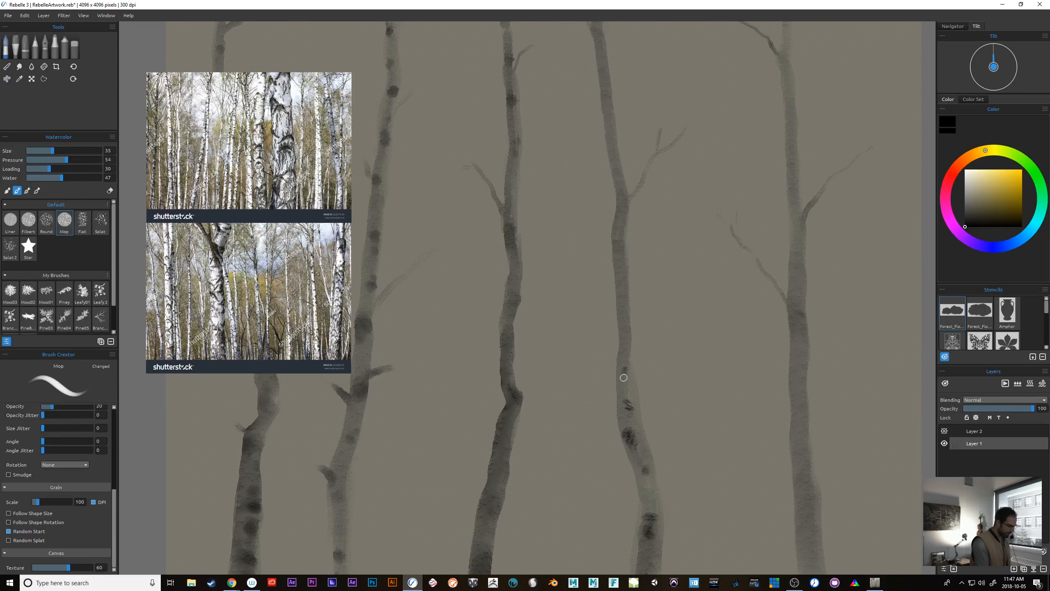
Paint small dark knots along the fourth tree's middle and upper trunk and at its branch joints, using brush size 25.
left_click_drag(624, 378, 633, 374)
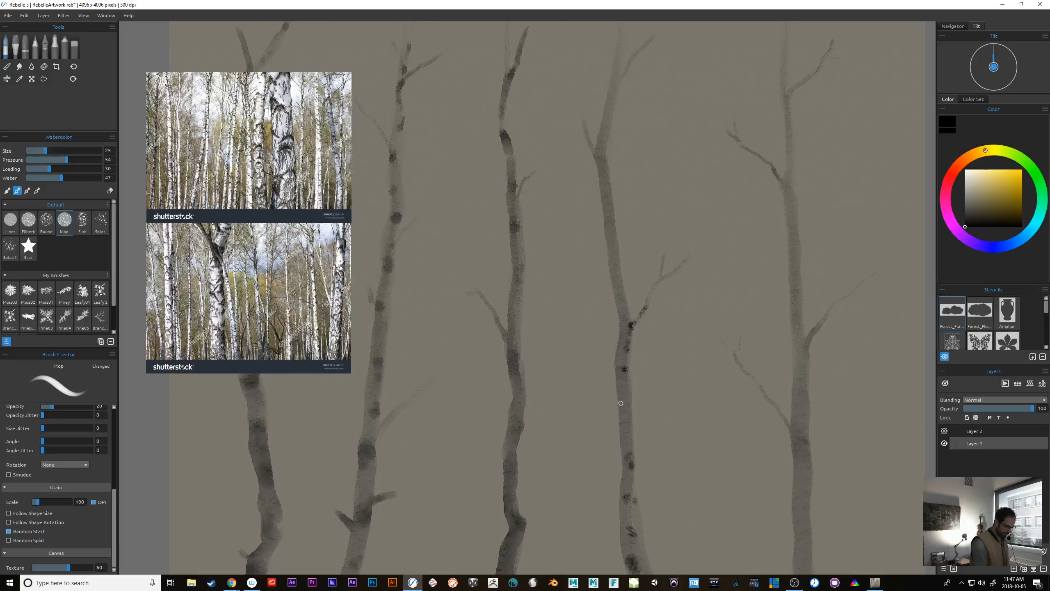
left_click_drag(621, 403, 624, 411)
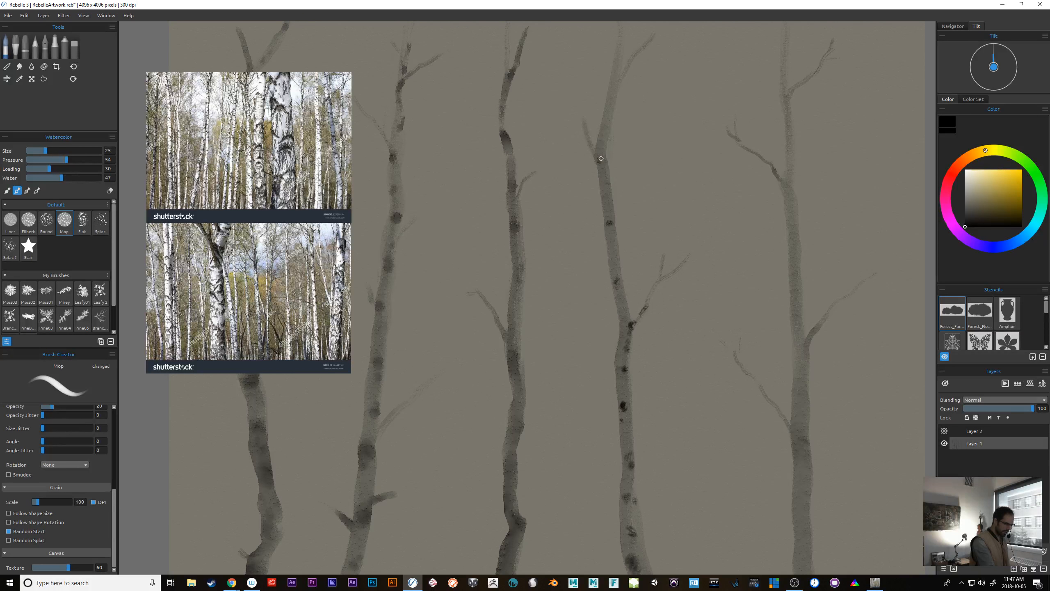
scroll(598, 157, "down", 3)
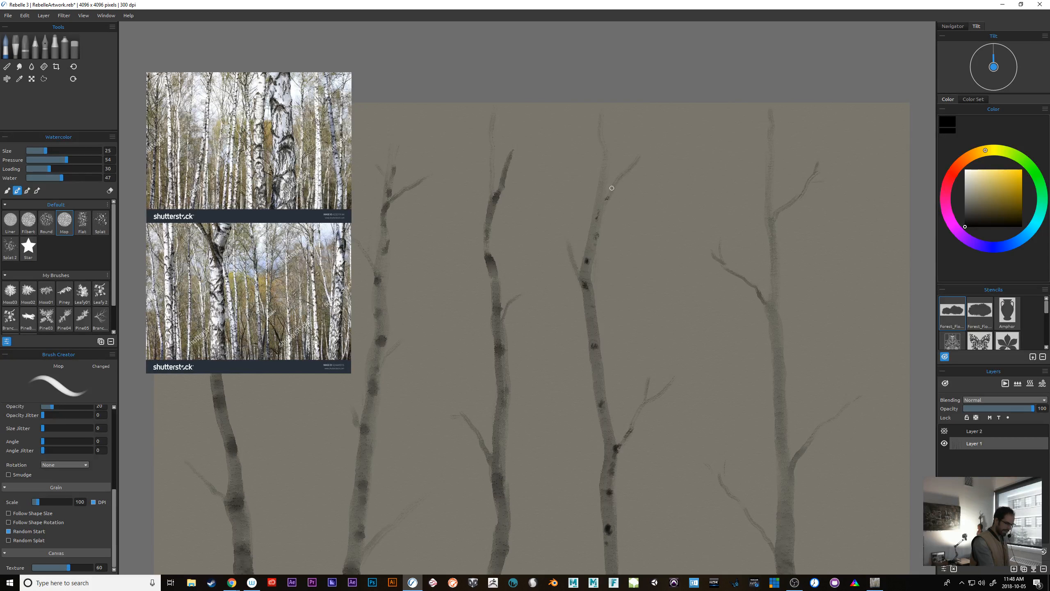
Reduce the brush to size 18 and paint thin dark twigs and marks on the fourth tree's top branches.
key("bracketleft")
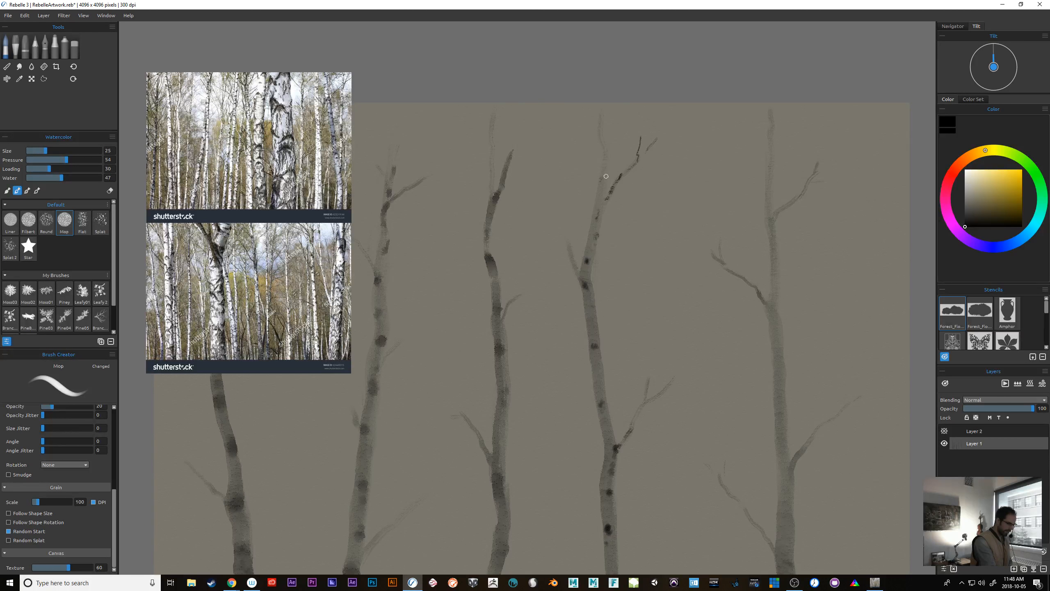
key("bracketleft")
key("bracketleft")
mouse_move(600, 115)
left_mouse_down()
mouse_move(599, 136)
mouse_move(594, 106)
left_mouse_up()
Paint small dark bark marks down the third tree's trunk and at its side branch, enlarging the brush to size 25.
left_click_drag(668, 414, 659, 374)
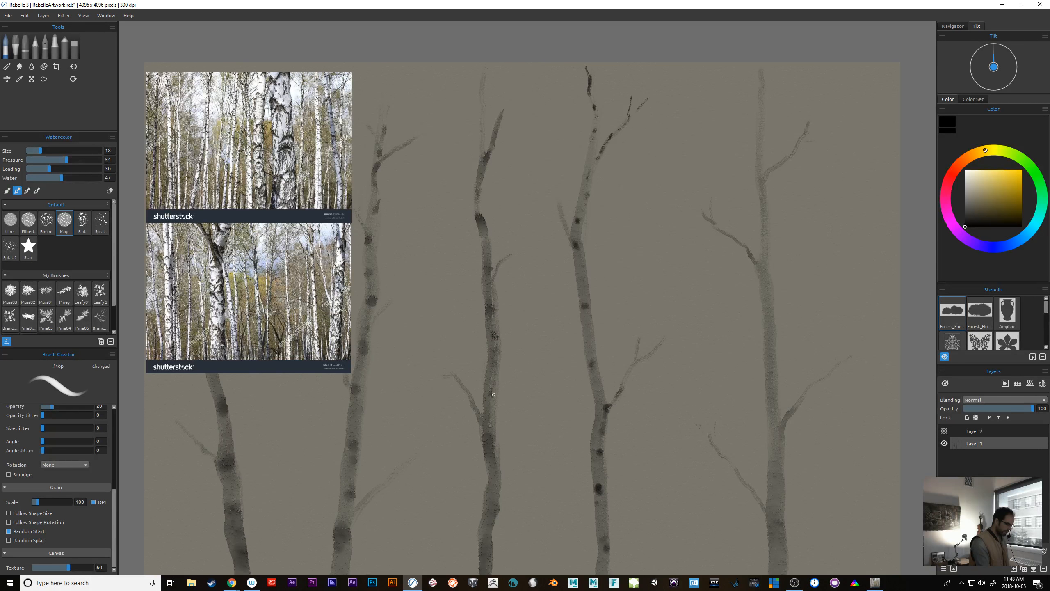
key("bracketright")
key("bracketright")
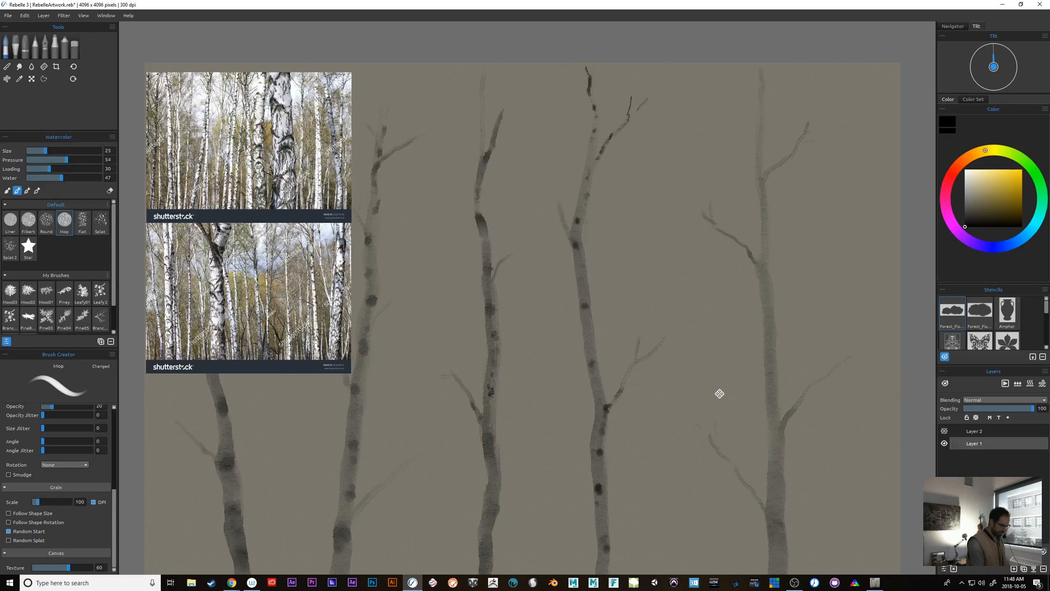
left_click_drag(671, 492, 666, 411)
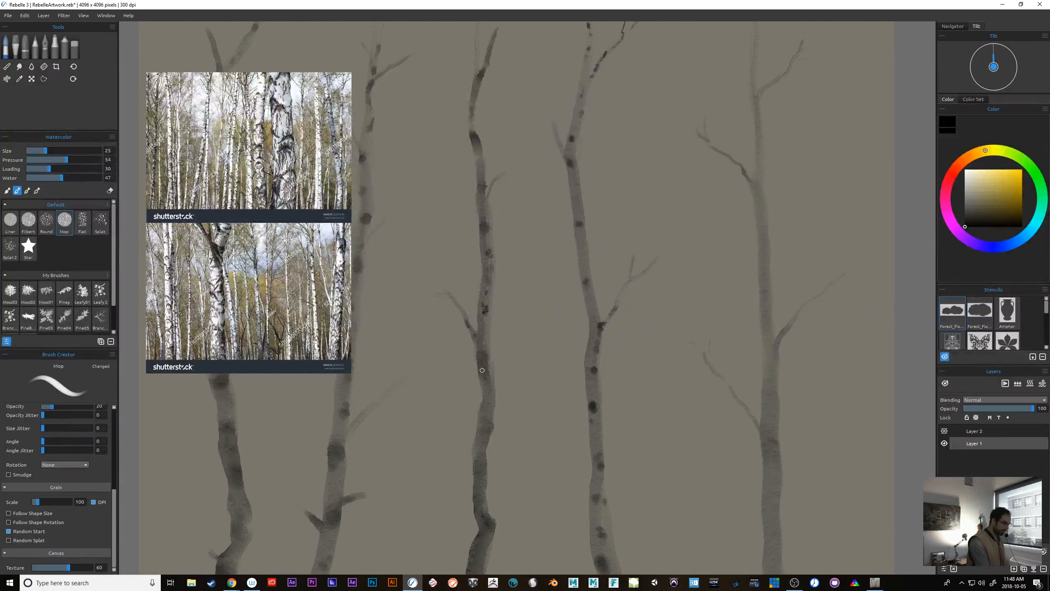
left_click_drag(709, 451, 705, 410)
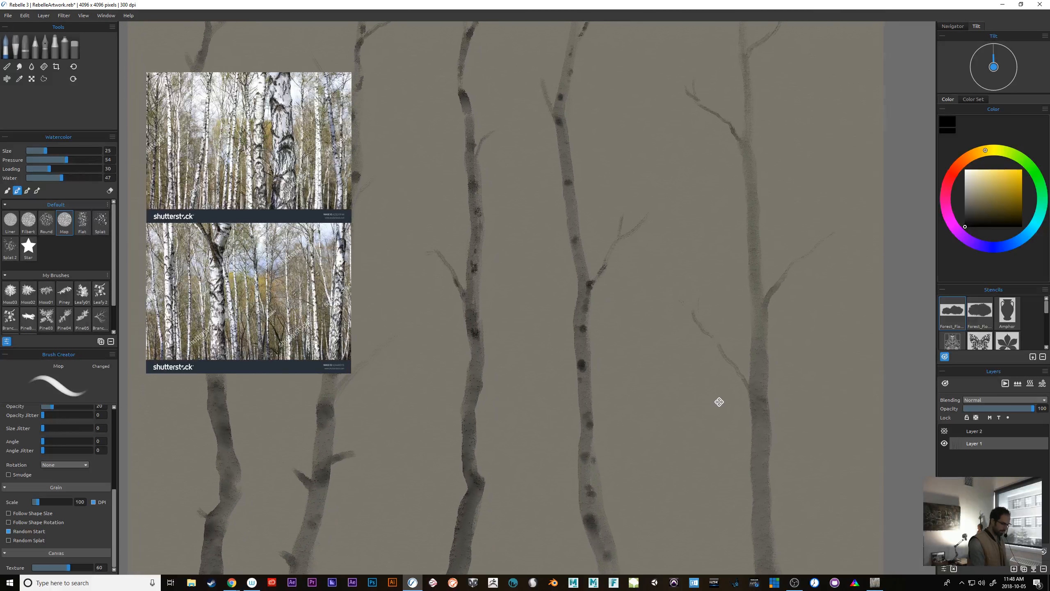
left_click_drag(748, 491, 655, 444)
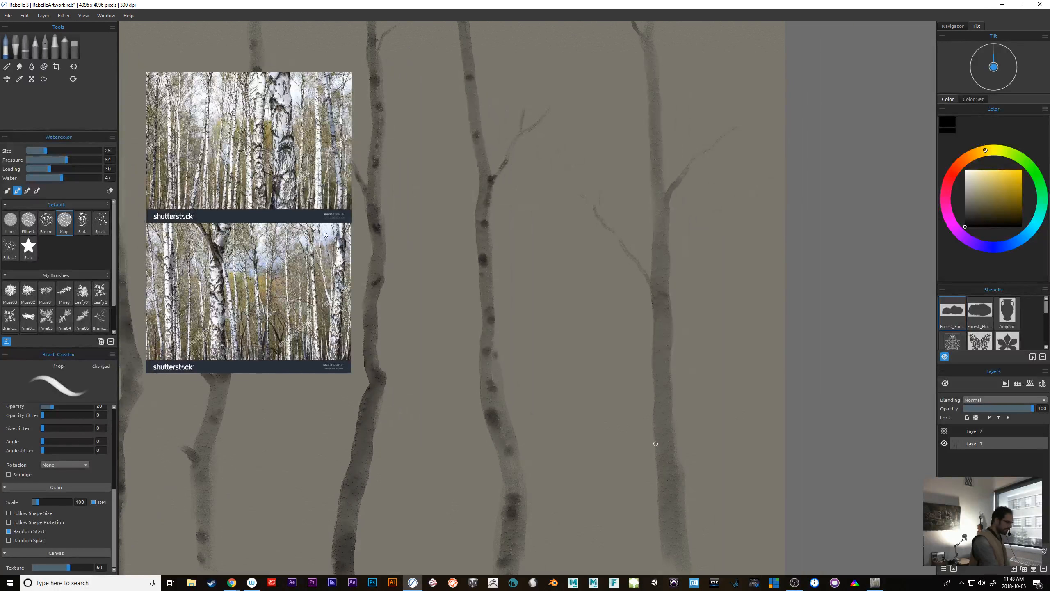
Try placing the lower reference photo beside the upper one and flipping it horizontally, restoring its position and orientation.
left_click_drag(290, 305, 510, 162)
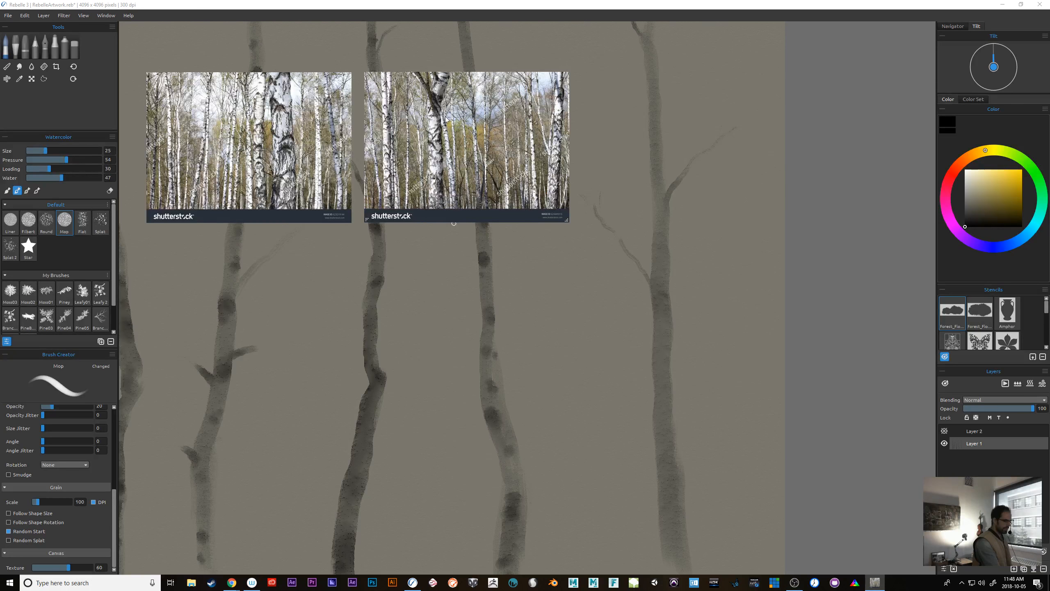
left_click_drag(473, 144, 302, 307)
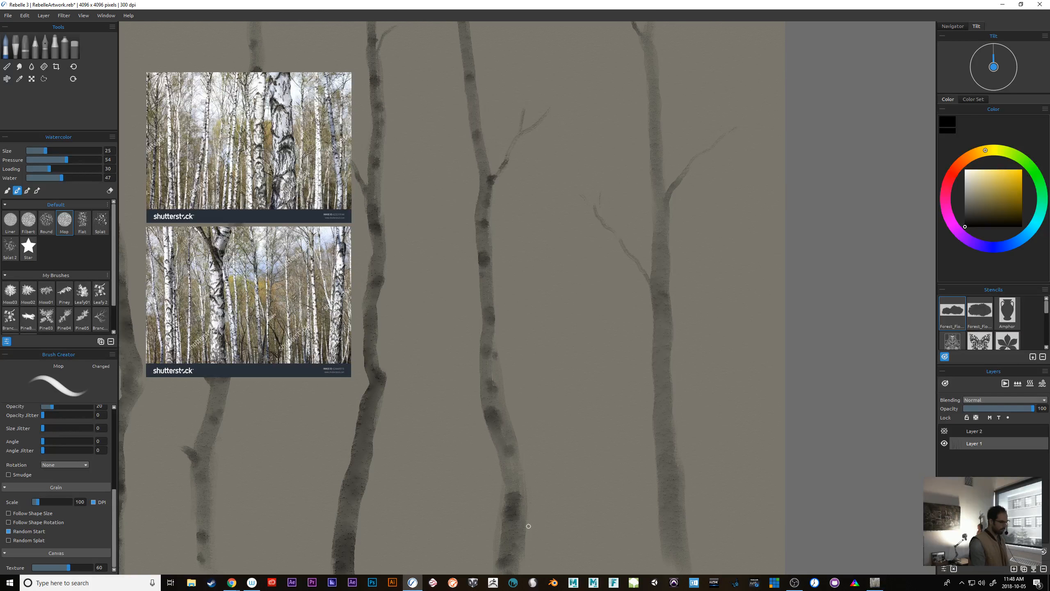
right_click(327, 331)
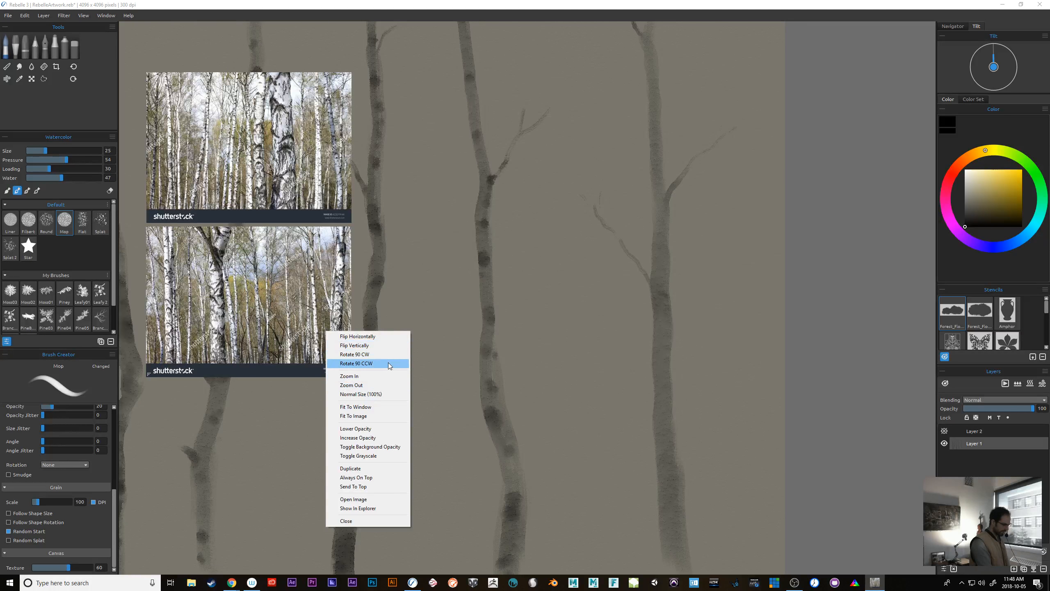
left_click(386, 337)
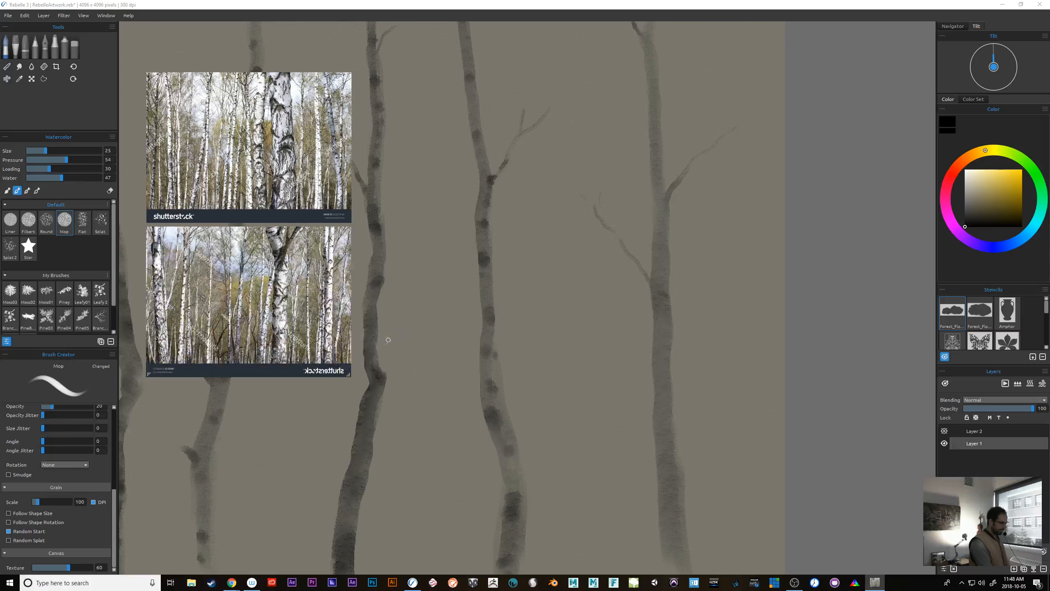
right_click(324, 332)
left_click(339, 337)
Align the lower reference photo directly beneath the upper one, enlarge its window and fit the image to the window.
right_click(298, 308)
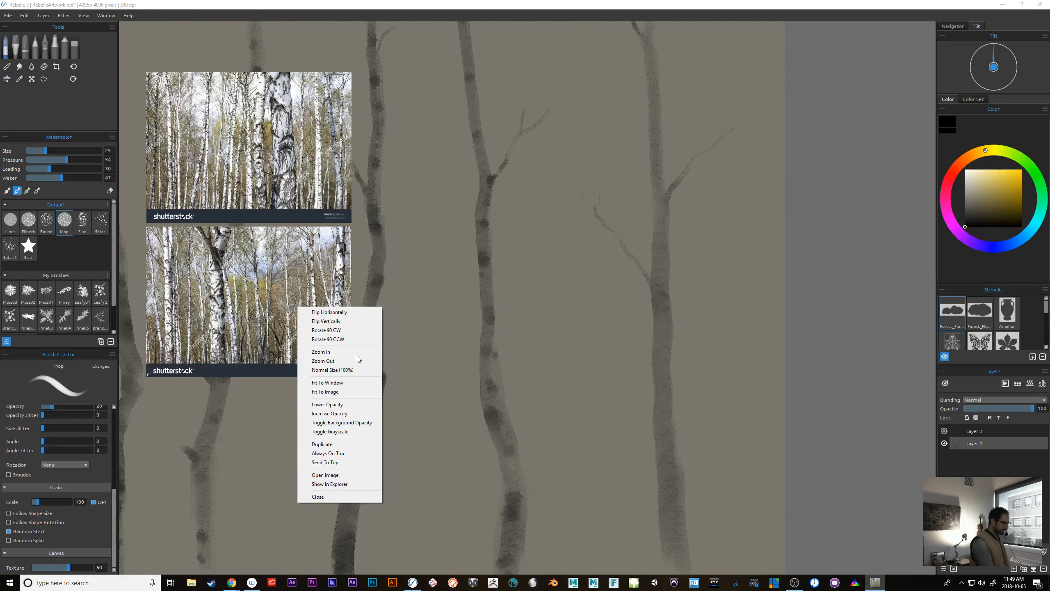
left_click_drag(337, 297, 337, 293)
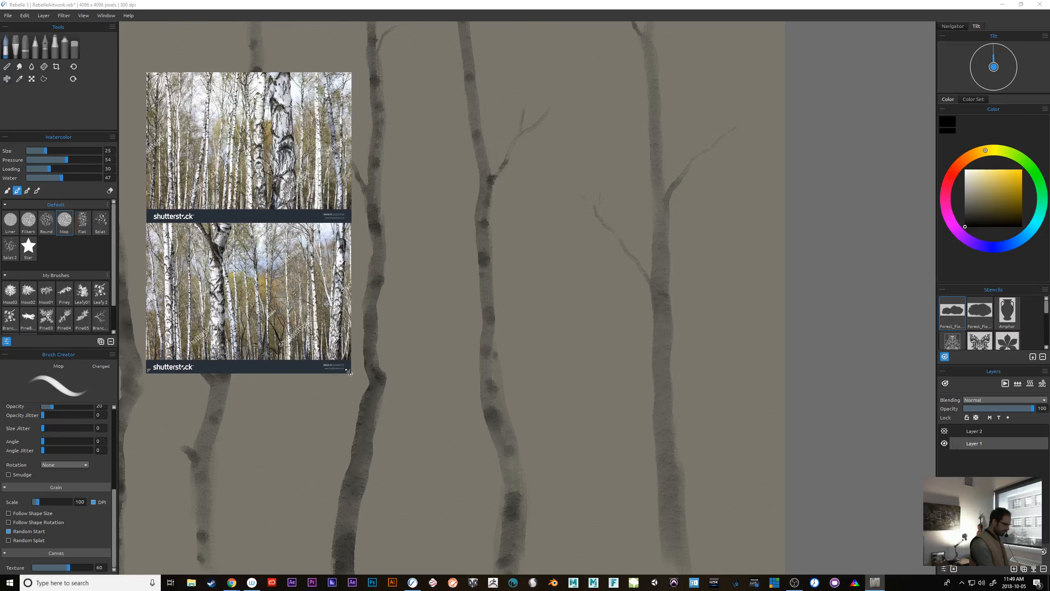
left_click_drag(348, 372, 451, 449)
right_click(368, 370)
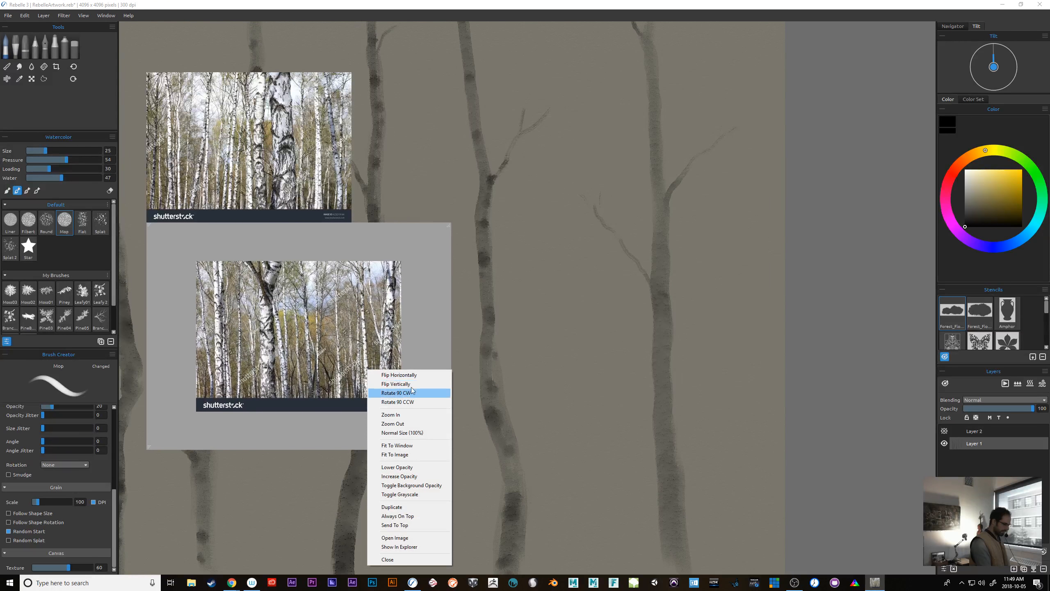
left_click(427, 447)
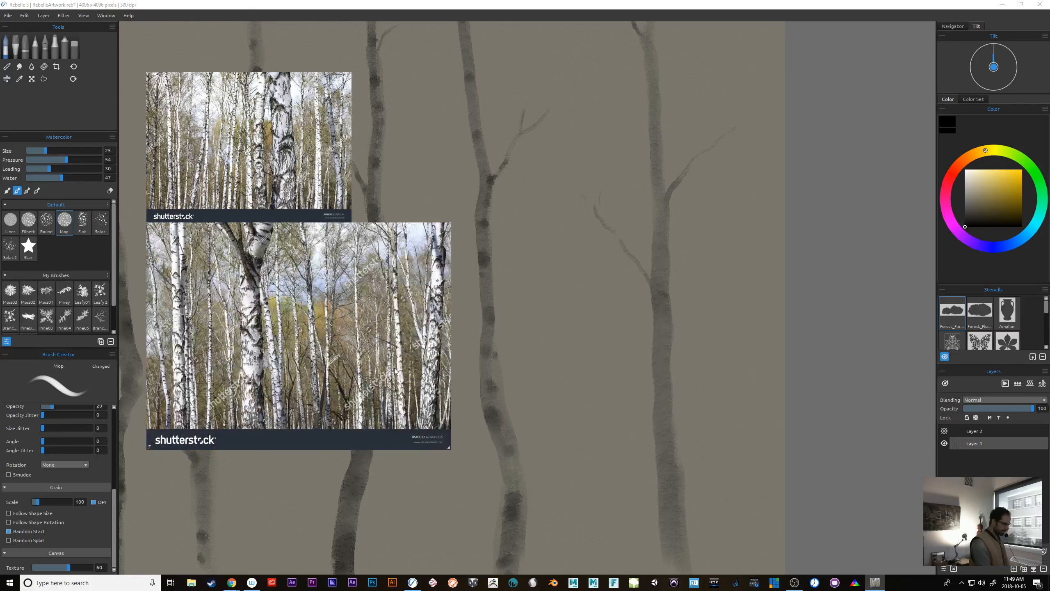
Move the lower reference photo slightly below the upper one, shrink its window and fit the image to the window.
mouse_move(396, 371)
left_mouse_down()
mouse_move(507, 407)
mouse_move(397, 401)
mouse_move(406, 384)
left_mouse_up()
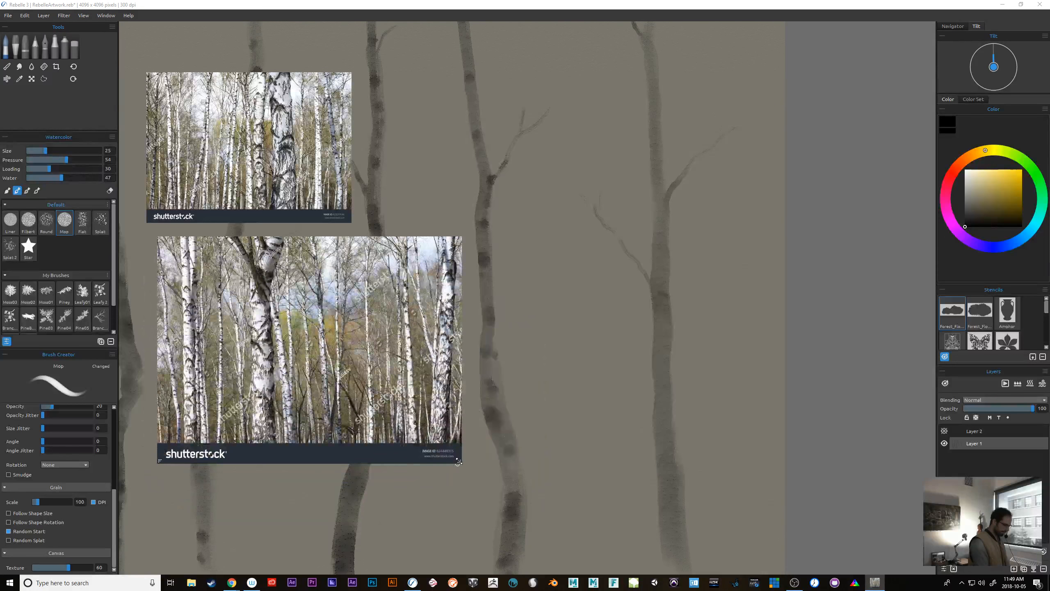
left_click_drag(459, 460, 362, 378)
mouse_move(311, 341)
left_mouse_down()
mouse_move(301, 355)
mouse_move(296, 328)
mouse_move(309, 335)
left_mouse_up()
right_click(336, 351)
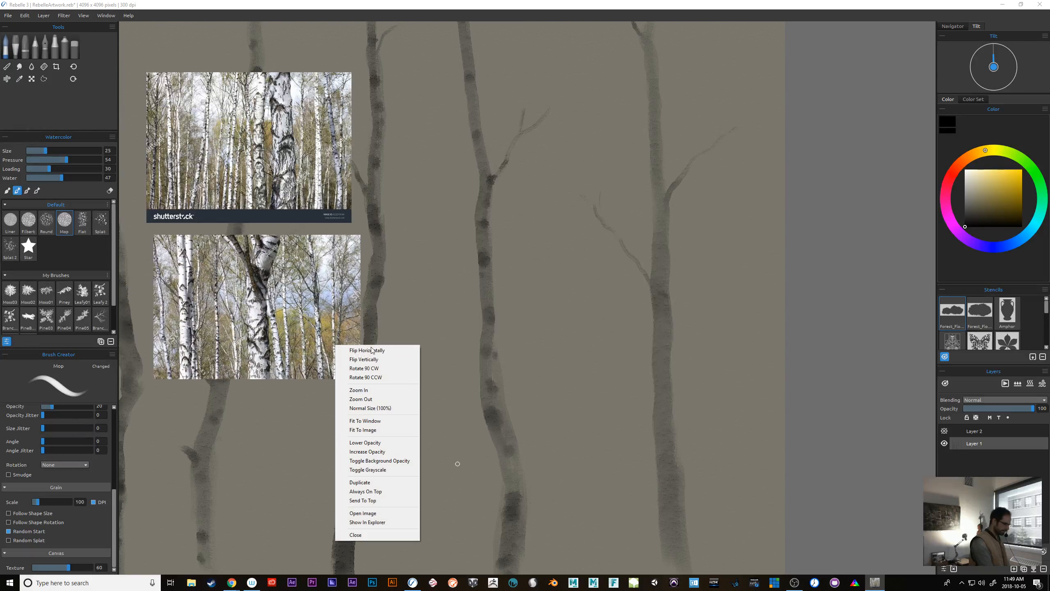
left_click(394, 421)
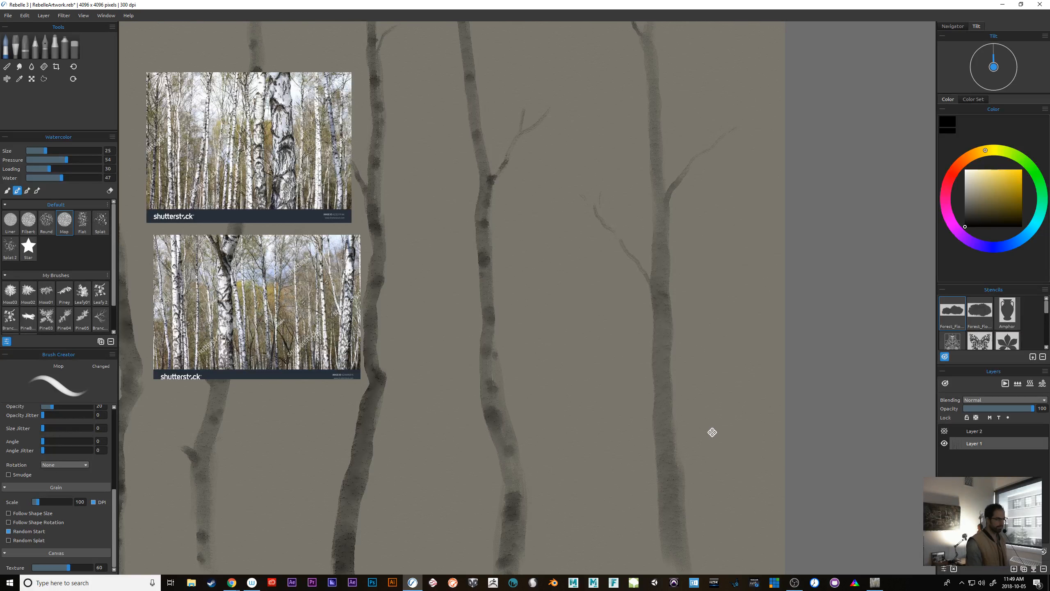
Enlarge the brush to size 35 and paint dark bark knots on the lowest part of the fifth tree's trunk.
left_click_drag(713, 433, 677, 422)
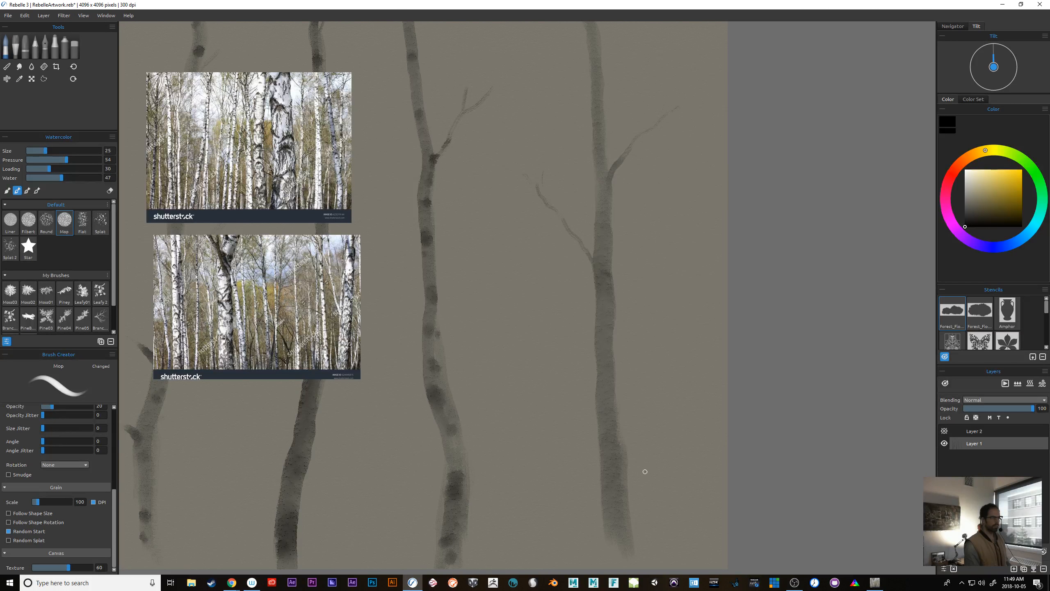
left_click_drag(631, 444, 632, 427)
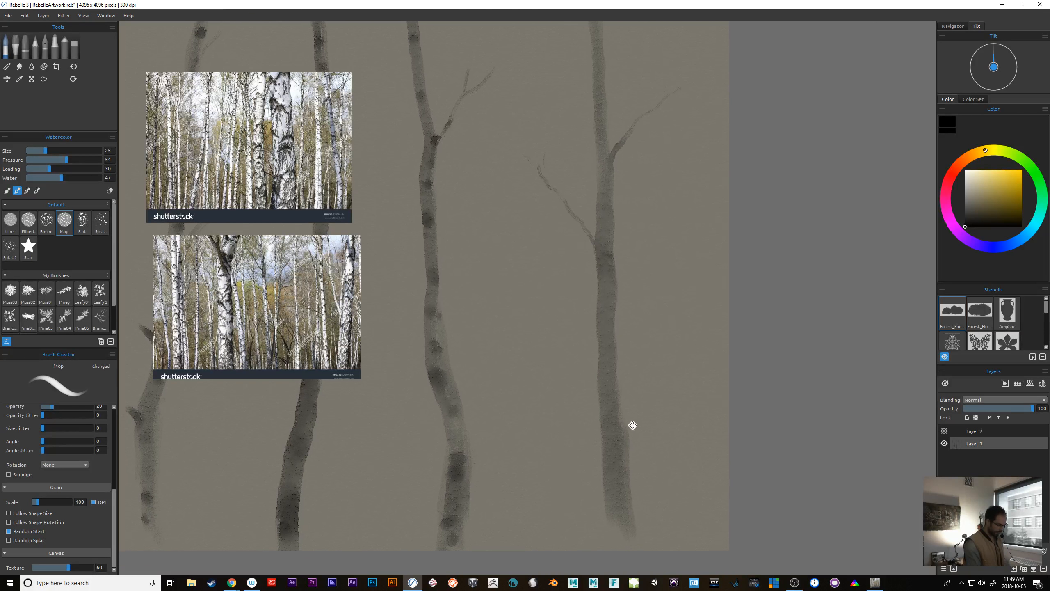
key("]")
key("]")
key("[")
key("]")
mouse_move(610, 469)
left_mouse_down()
mouse_move(630, 520)
mouse_move(610, 484)
mouse_move(618, 524)
left_mouse_up()
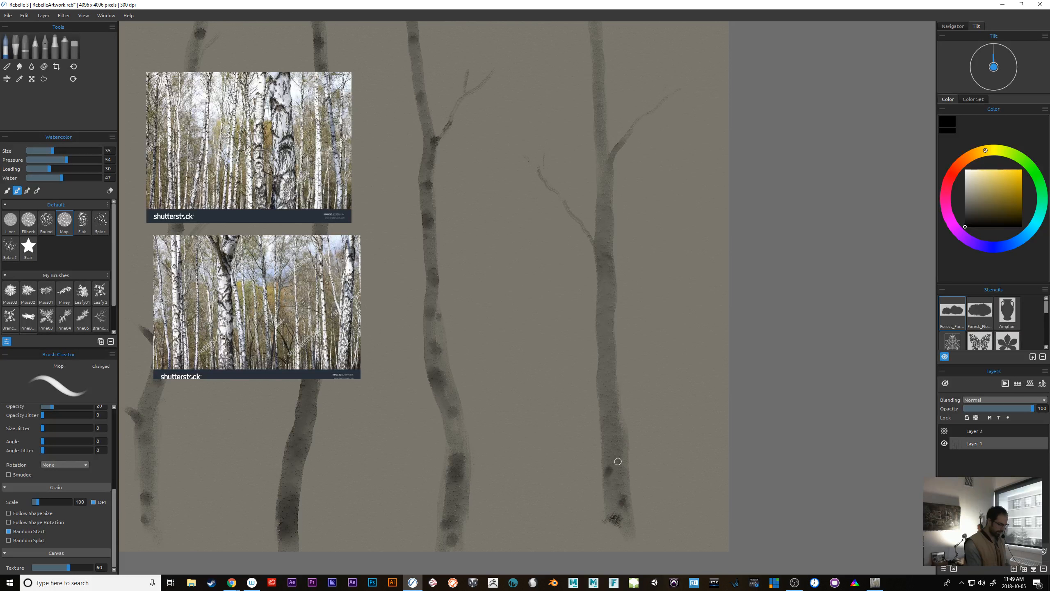
left_click_drag(610, 439, 620, 447)
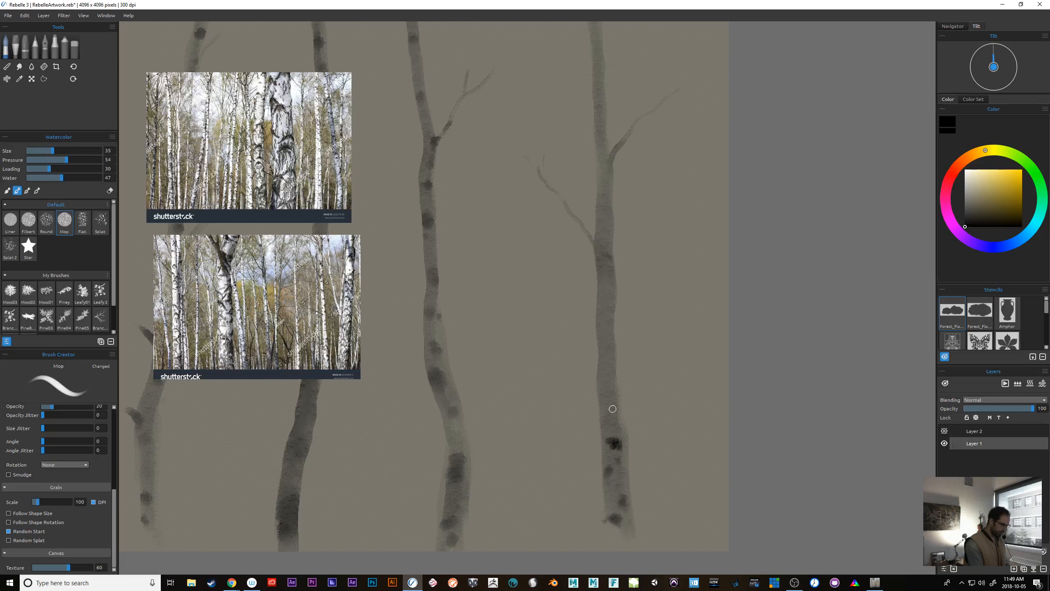
Paint dark bark marks along the fifth tree's middle trunk below its lowest branch, reducing the brush to size 25.
left_click_drag(613, 408, 610, 405)
left_click_drag(598, 260, 609, 295)
key("bracketleft")
key("bracketleft")
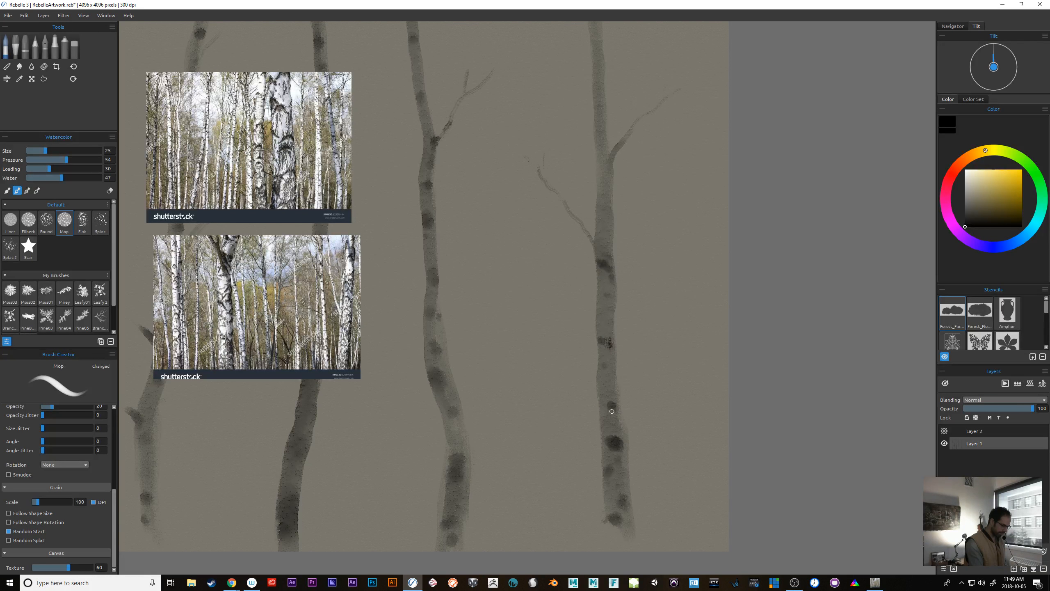
Enlarge the brush to size 50 and darken the base of the fifth tree's trunk with rough strokes.
key("bracketright")
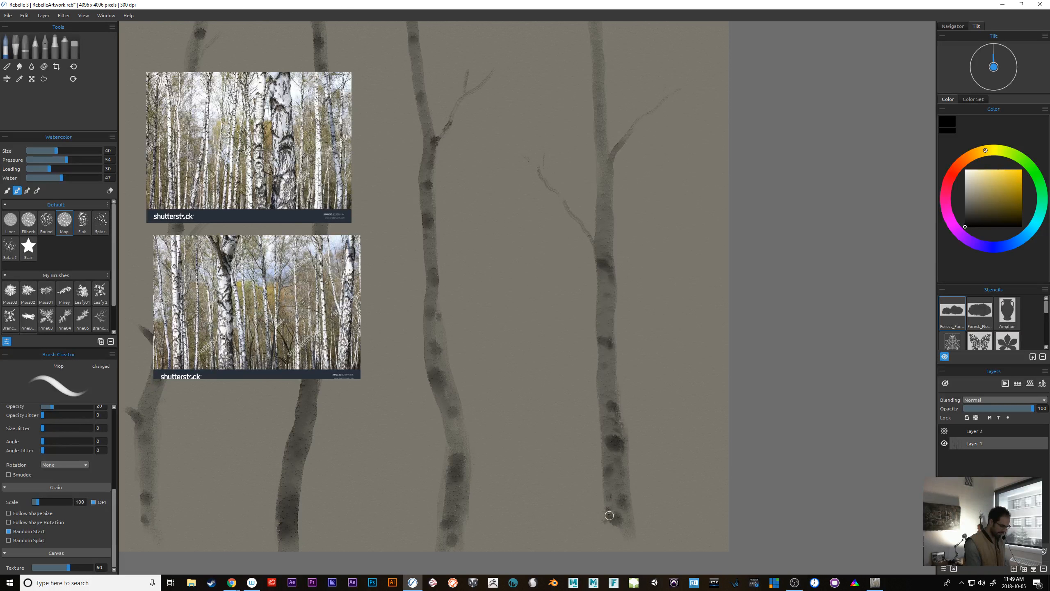
key("bracketright")
key("bracketright")
left_click_drag(608, 515, 627, 539)
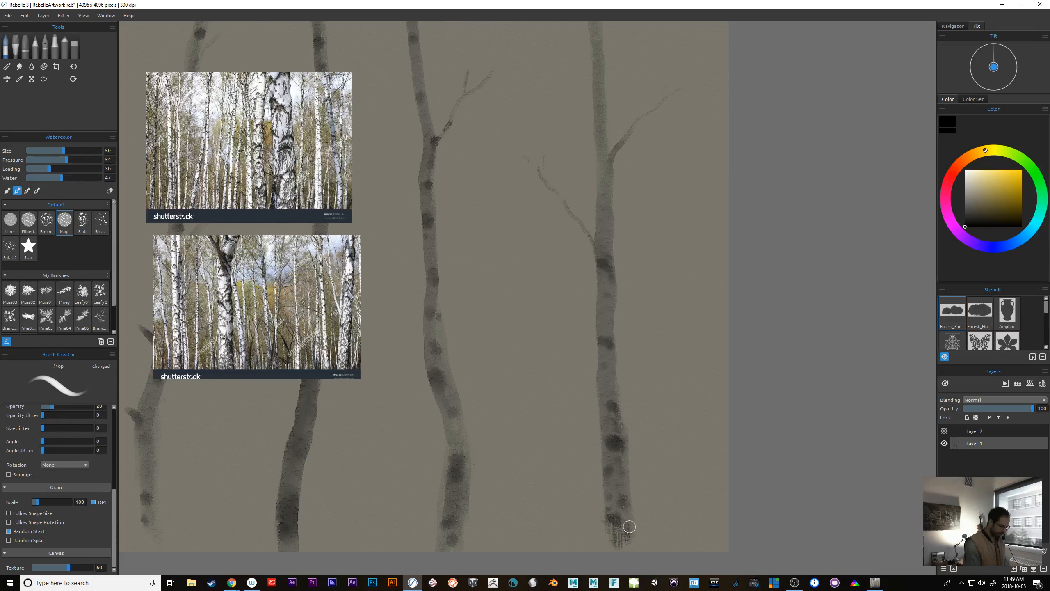
Paint bark marks on the fifth tree's trunk between its two lower side branches with brush sizes 40 and 45.
key("bracketleft")
key("bracketleft")
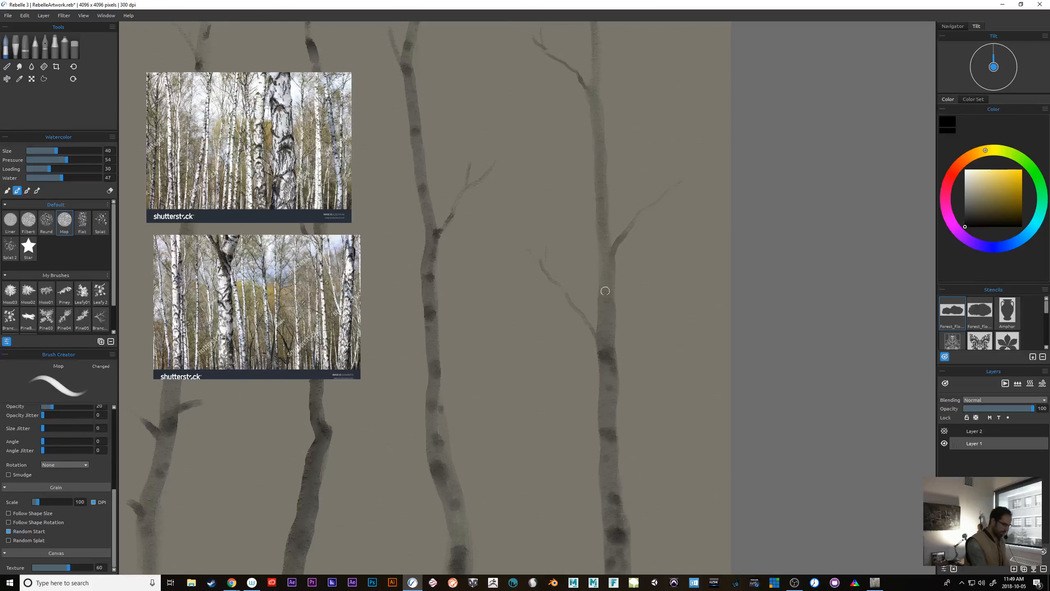
left_click_drag(605, 291, 606, 244)
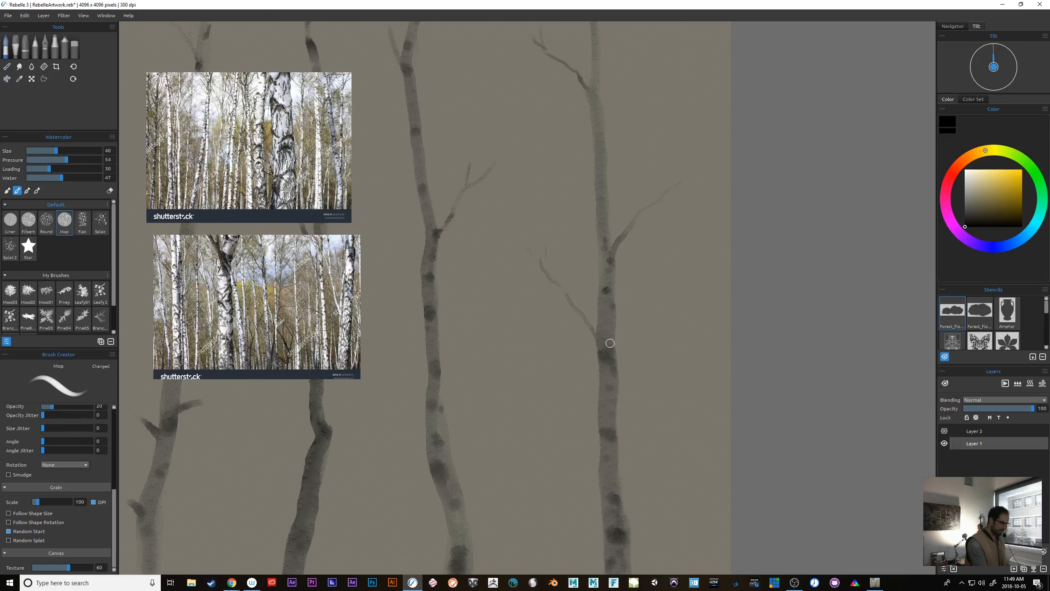
key("bracketright")
mouse_move(604, 338)
left_mouse_down()
mouse_move(611, 331)
mouse_move(653, 366)
left_mouse_up()
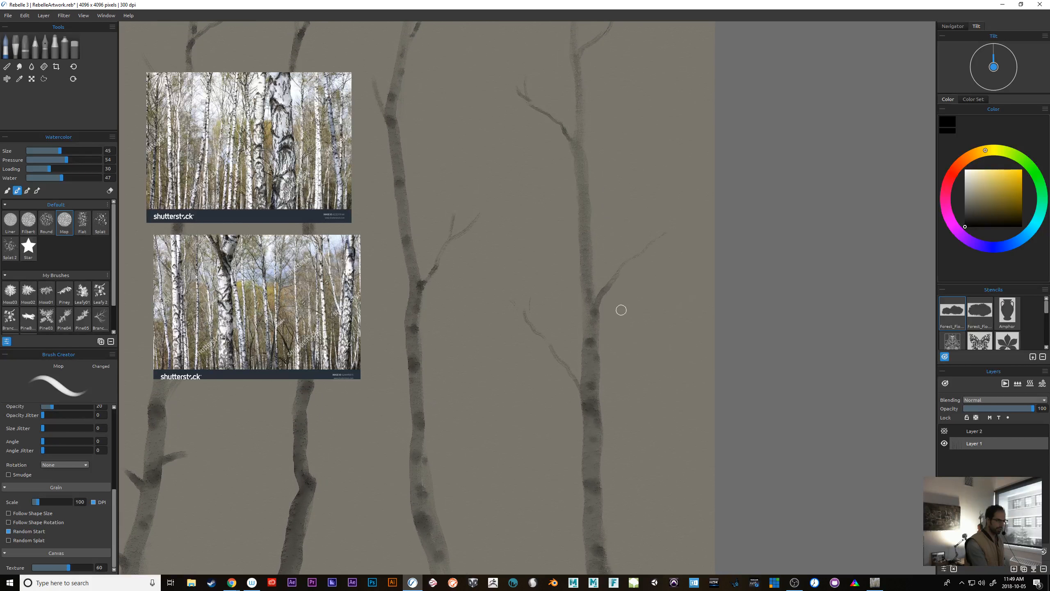
Reduce the brush to size 35 and paint dark marks up the fifth tree's trunk to its upper left branch joint.
key("bracketleft")
key("bracketleft")
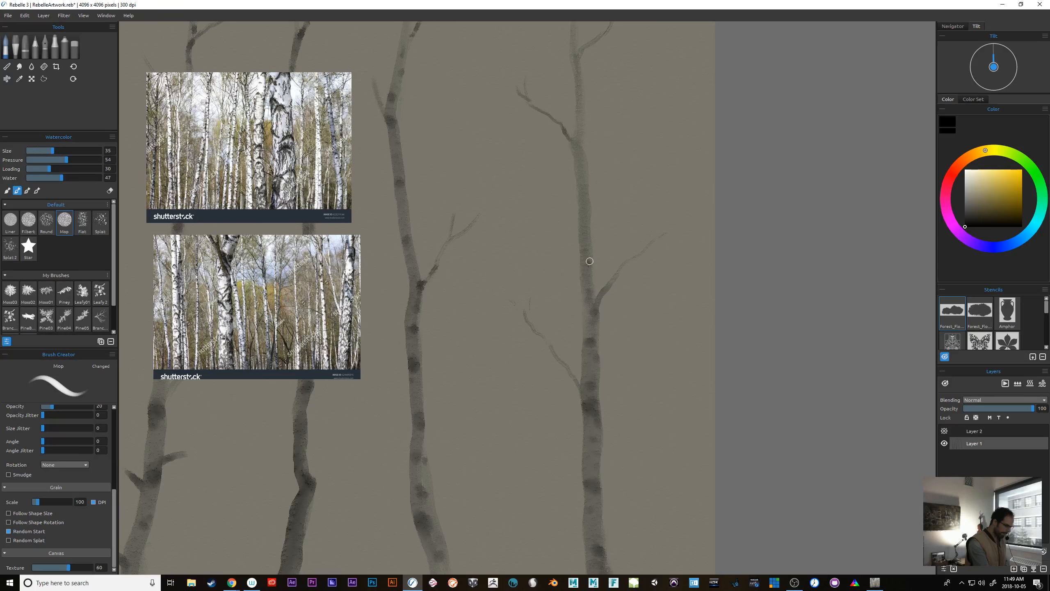
left_click_drag(582, 201, 583, 198)
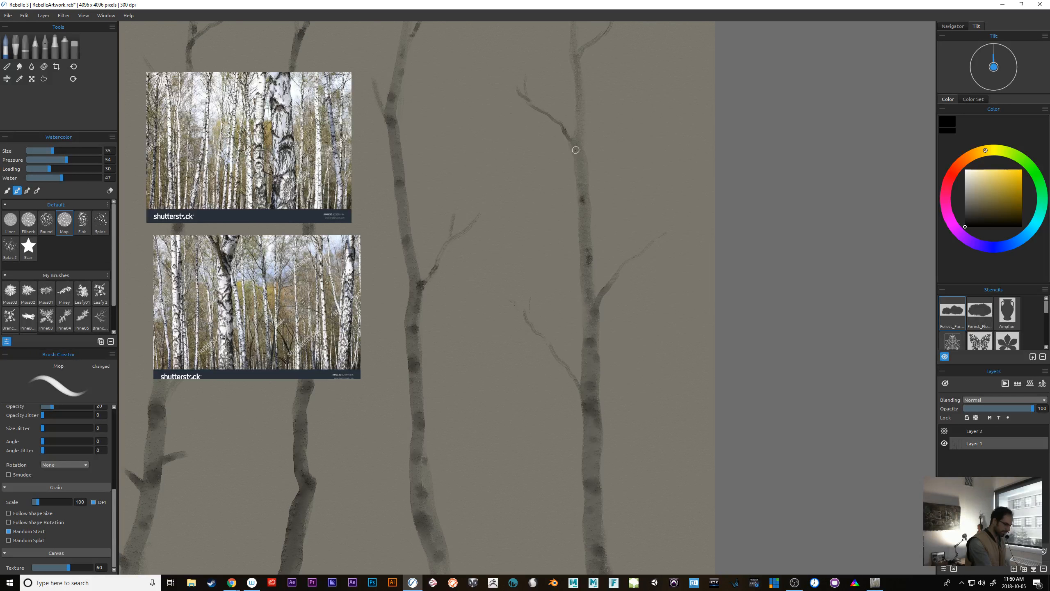
left_click_drag(574, 149, 585, 161)
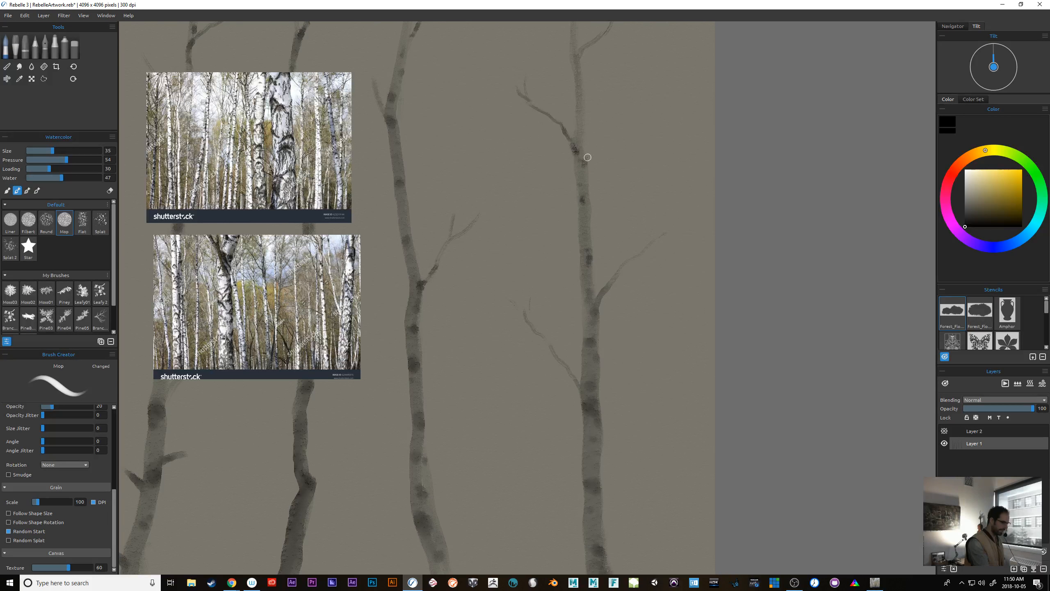
left_click_drag(663, 322, 668, 398)
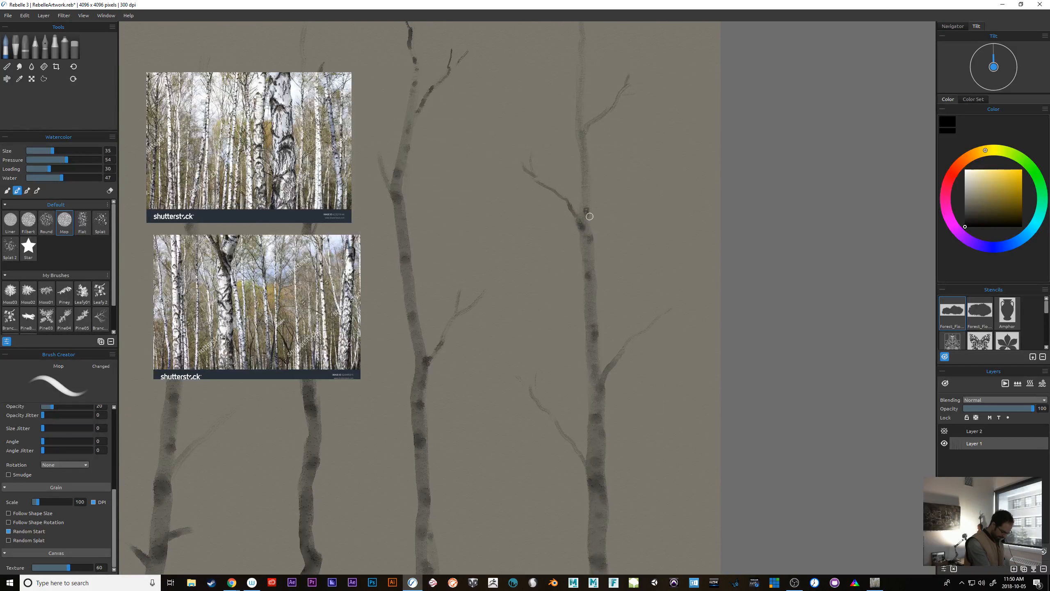
Reduce the brush to size 30 and paint dark marks on the fifth tree's thin upper trunk, top right branch and tip.
key("bracketleft")
left_click_drag(587, 205, 590, 125)
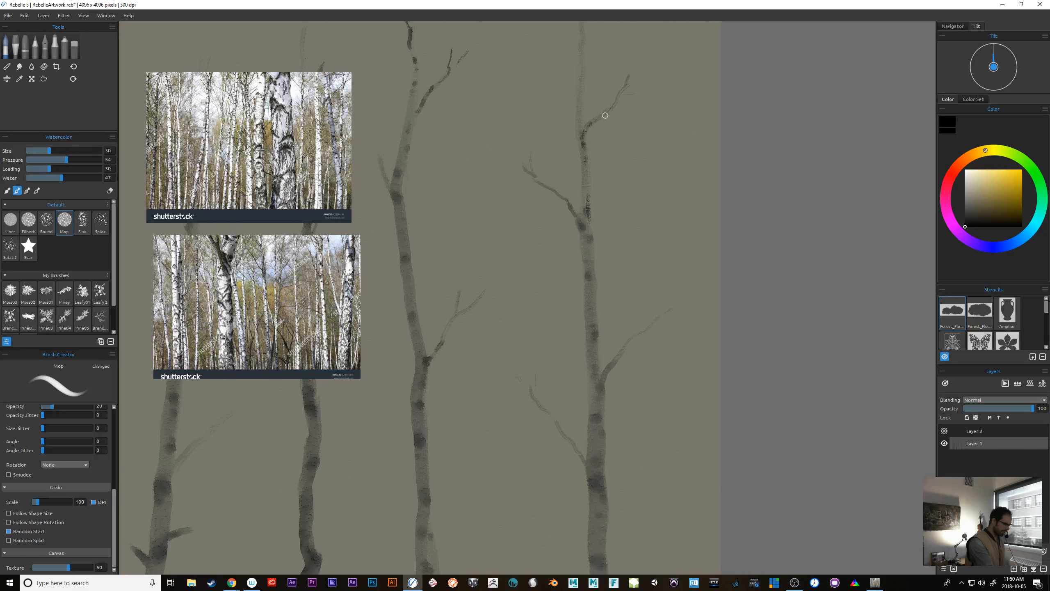
left_click_drag(651, 211, 658, 302)
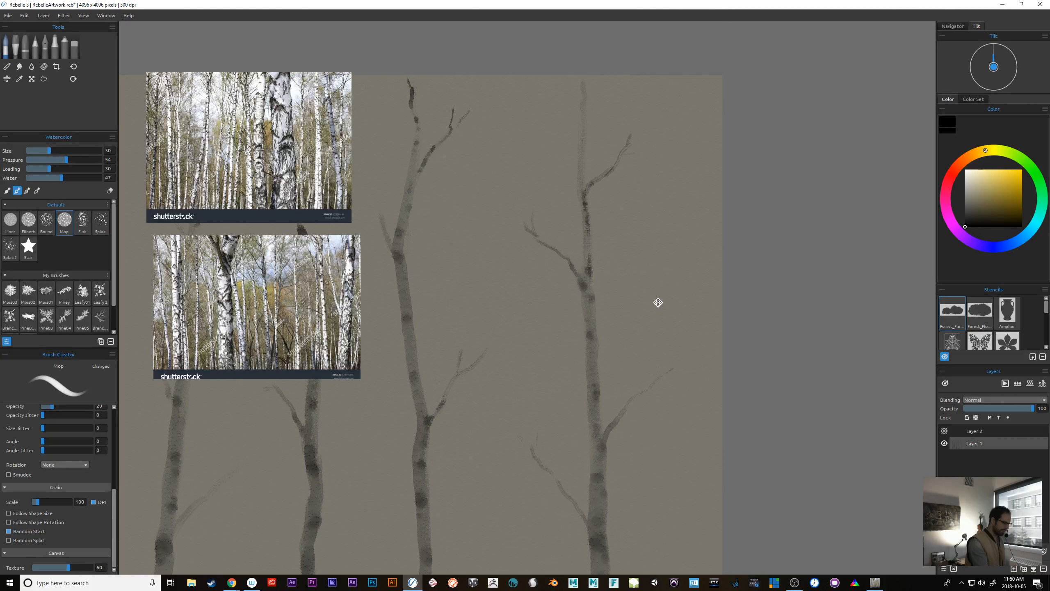
left_click_drag(582, 185, 586, 146)
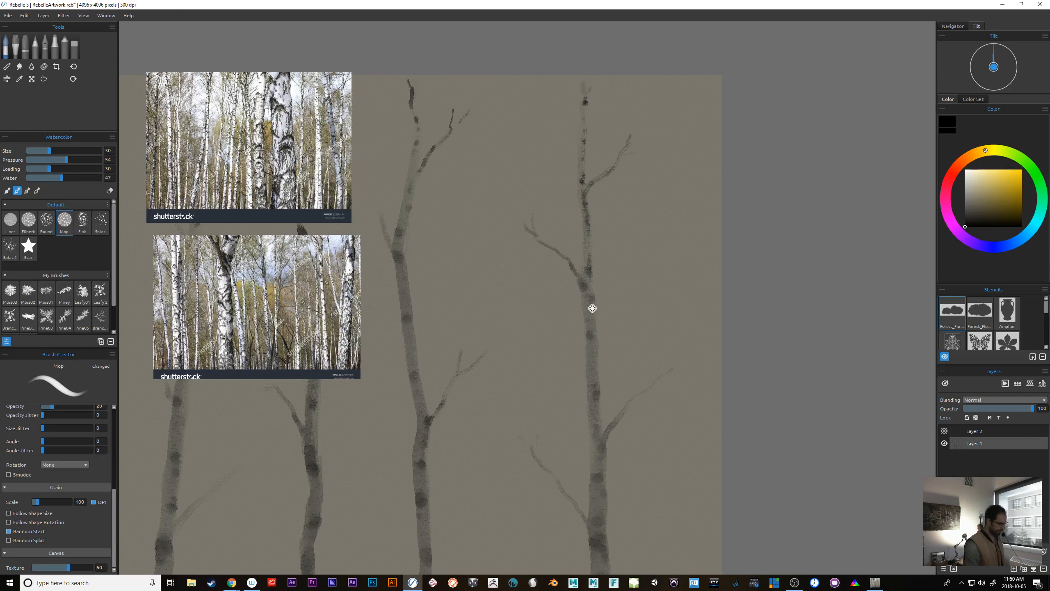
Reduce the brush to size 20 and paint thin dark twigs and accents on the fifth tree's two lower side branches.
left_click_drag(590, 305, 798, 417)
left_click_drag(745, 484, 770, 450)
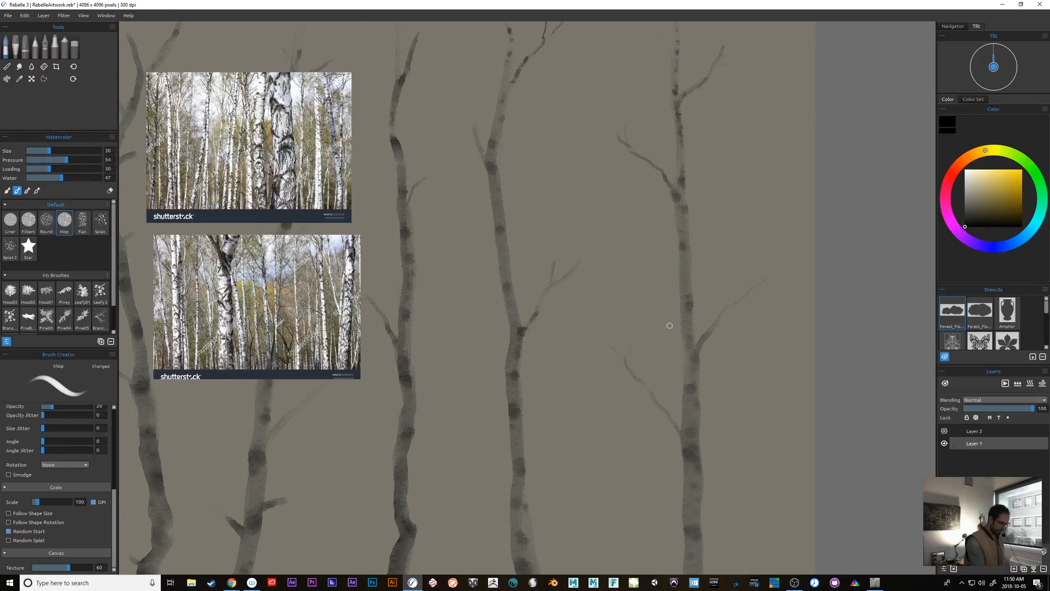
key("[")
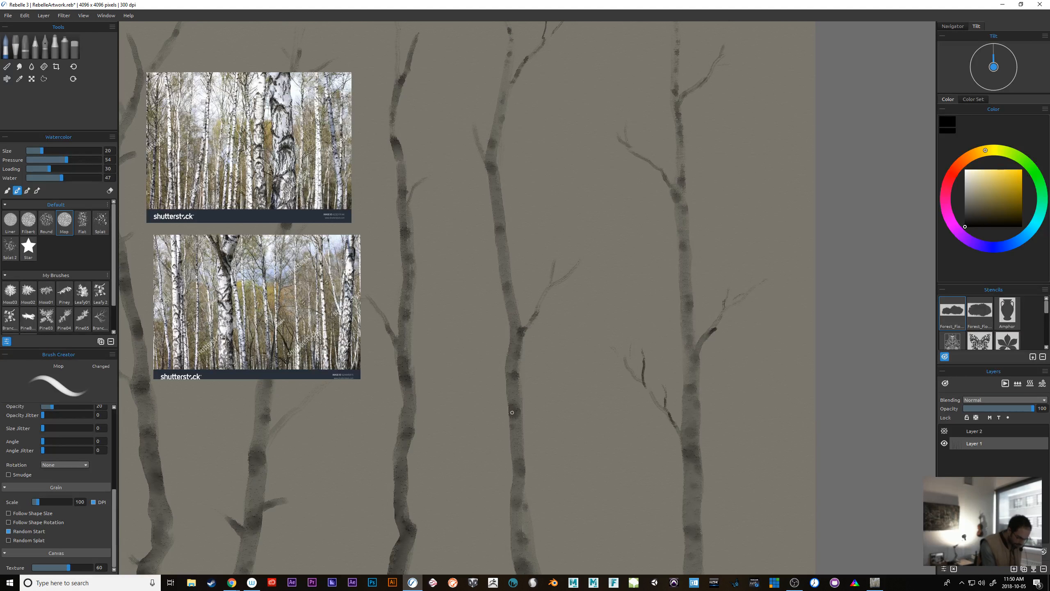
Paint a thin dark twig growing left from a knot on the fourth tree's middle trunk.
left_click_drag(510, 411, 466, 411)
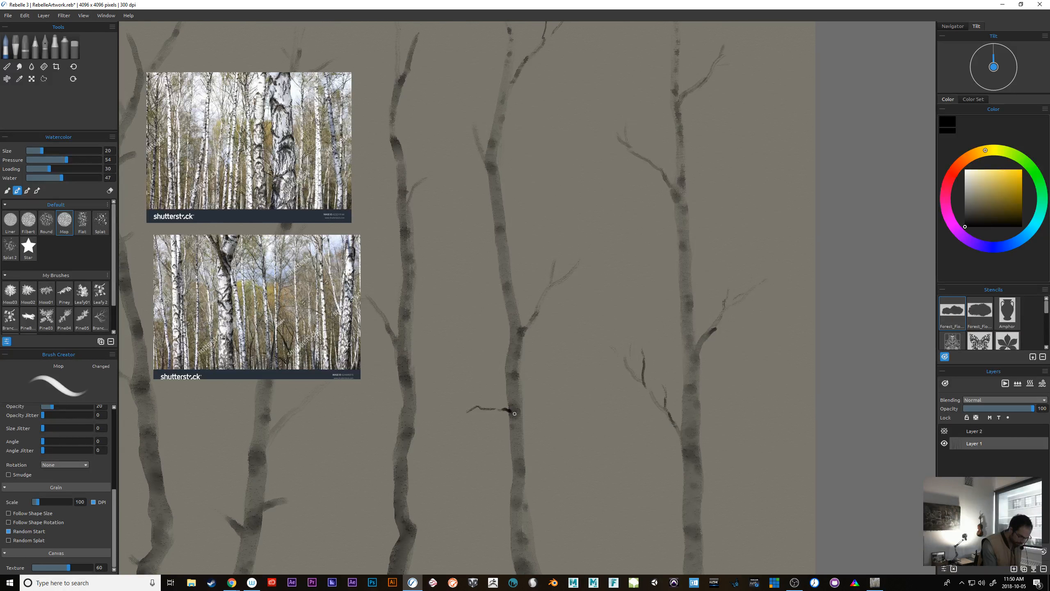
left_click_drag(637, 446, 749, 417)
left_click_drag(695, 439, 708, 420)
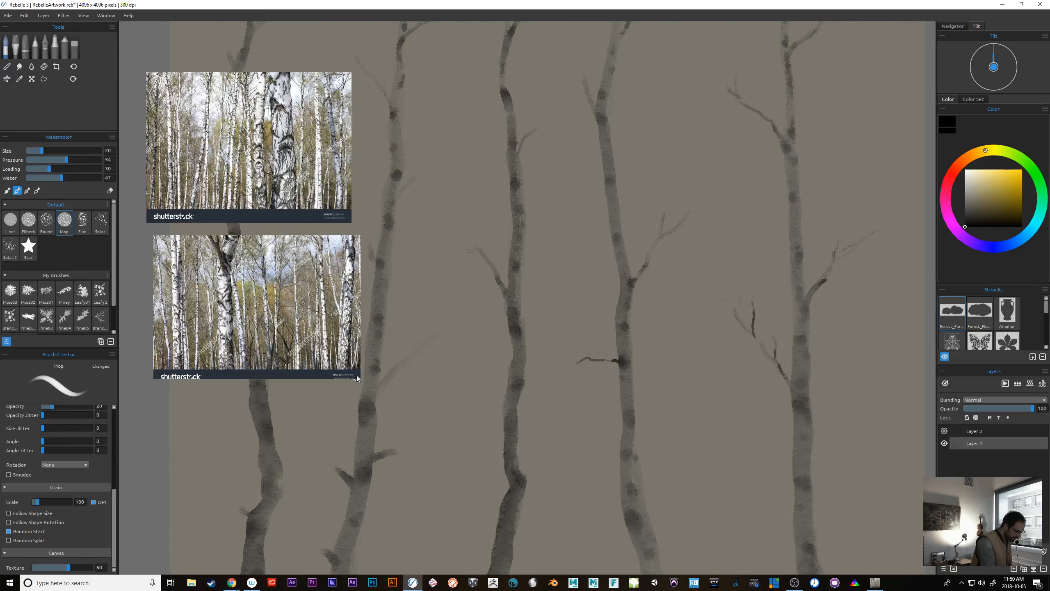
Enlarge the lower reference photo and fit it to its window for study, and shrink the window again, overlapping the upper photo.
left_click_drag(359, 378, 535, 532)
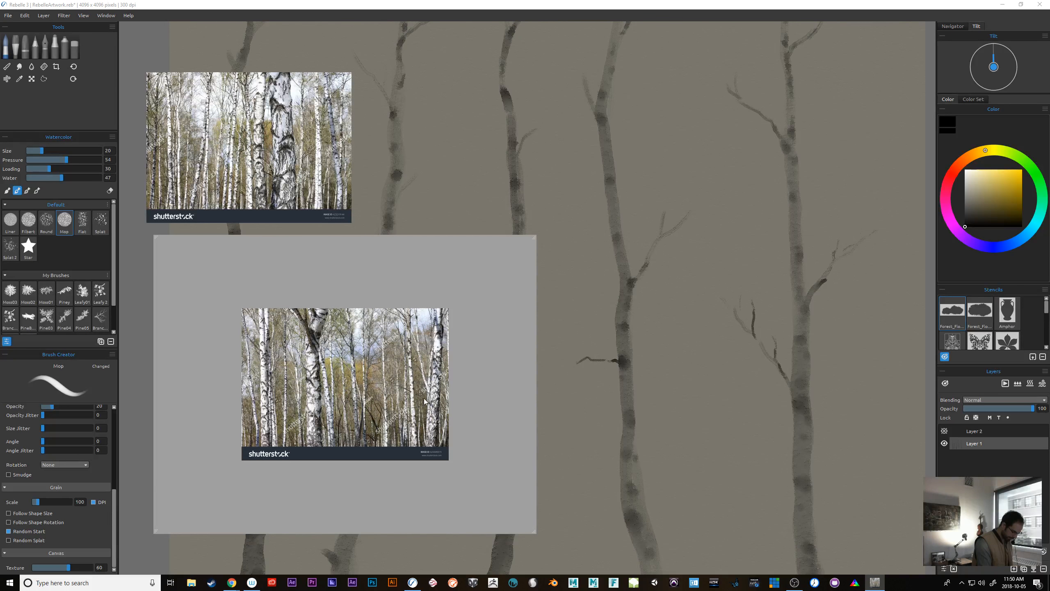
right_click(424, 398)
left_click(481, 281)
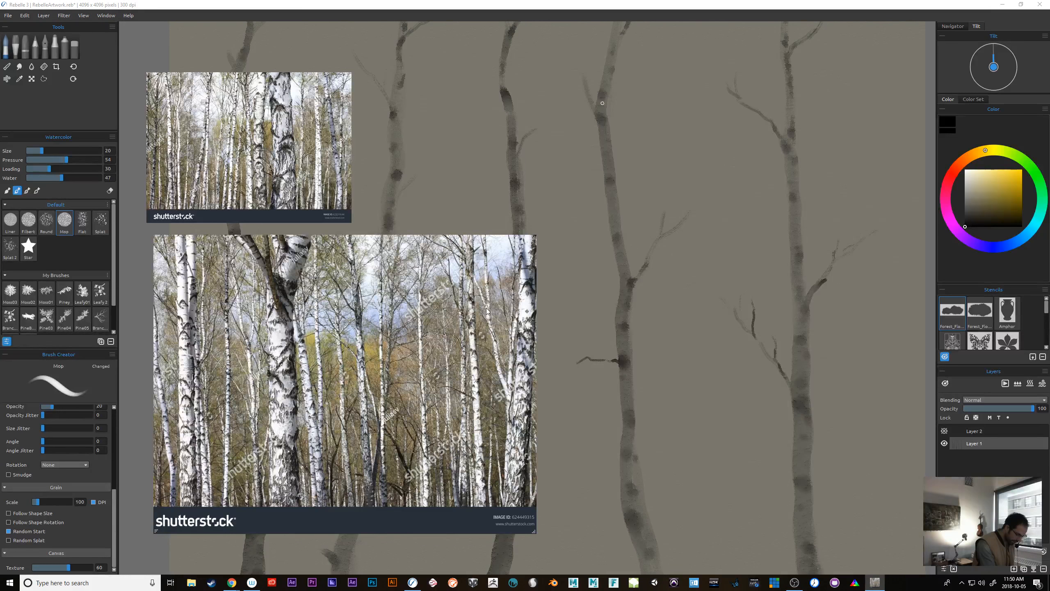
left_click_drag(481, 291, 478, 285)
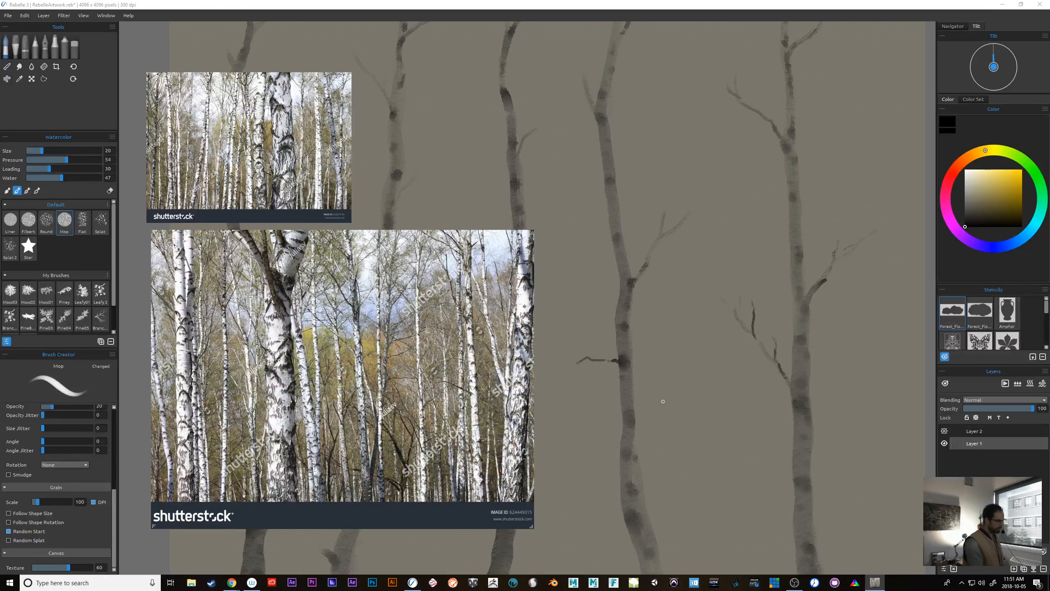
left_click_drag(531, 526, 257, 336)
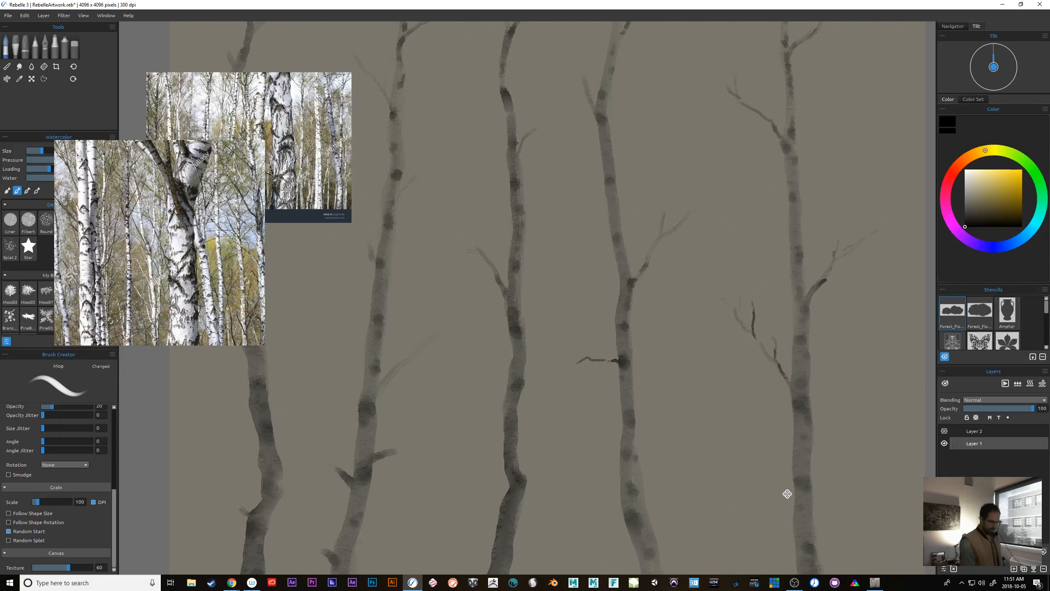
Paint dark bark marks on the third tree's trunk below its bend, enlarging the brush for the lower knot.
left_click_drag(776, 507, 718, 411)
left_click_drag(793, 460, 753, 397)
left_click_drag(761, 453, 837, 495)
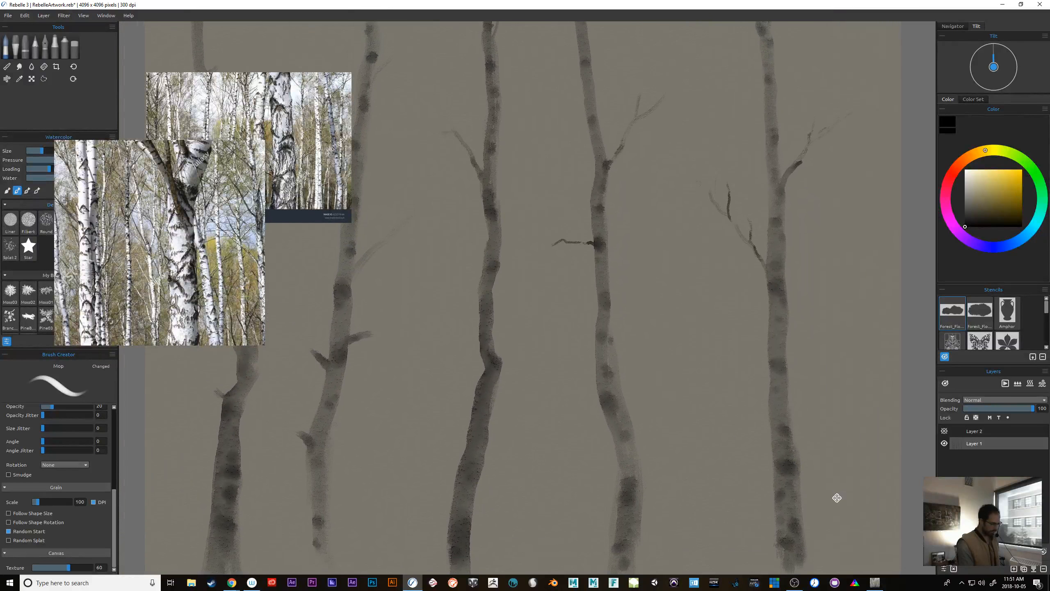
left_click_drag(762, 422, 809, 401)
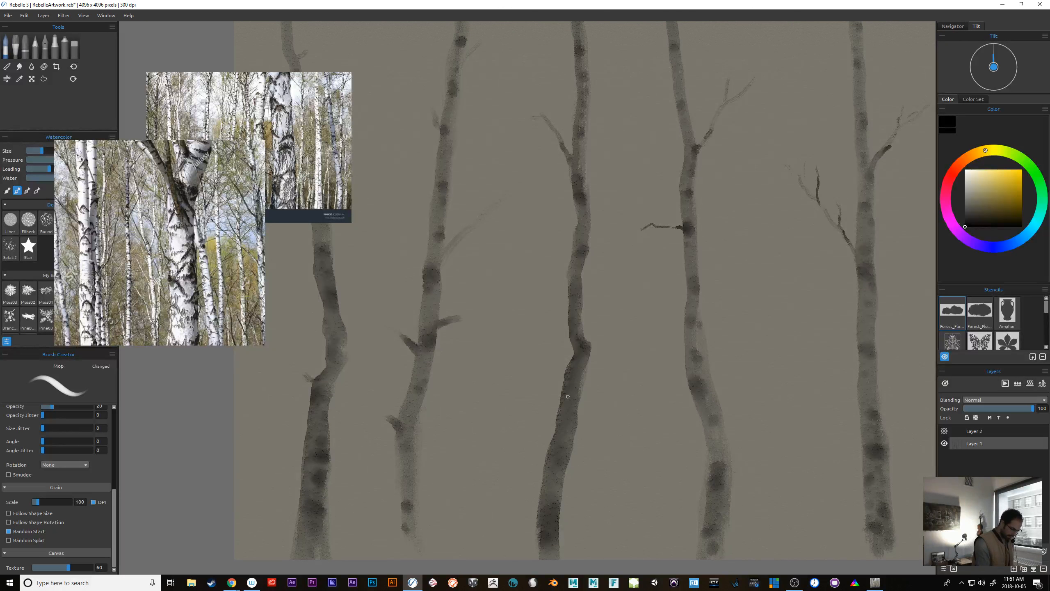
left_click_drag(570, 398, 584, 361)
key("bracketright")
key("bracketright")
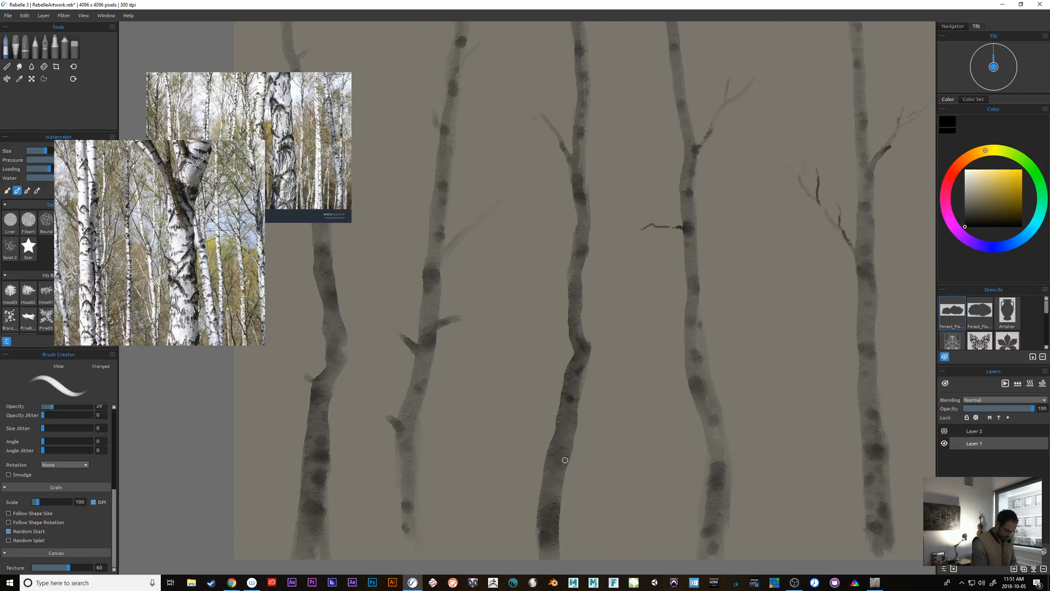
left_click_drag(561, 438, 572, 442)
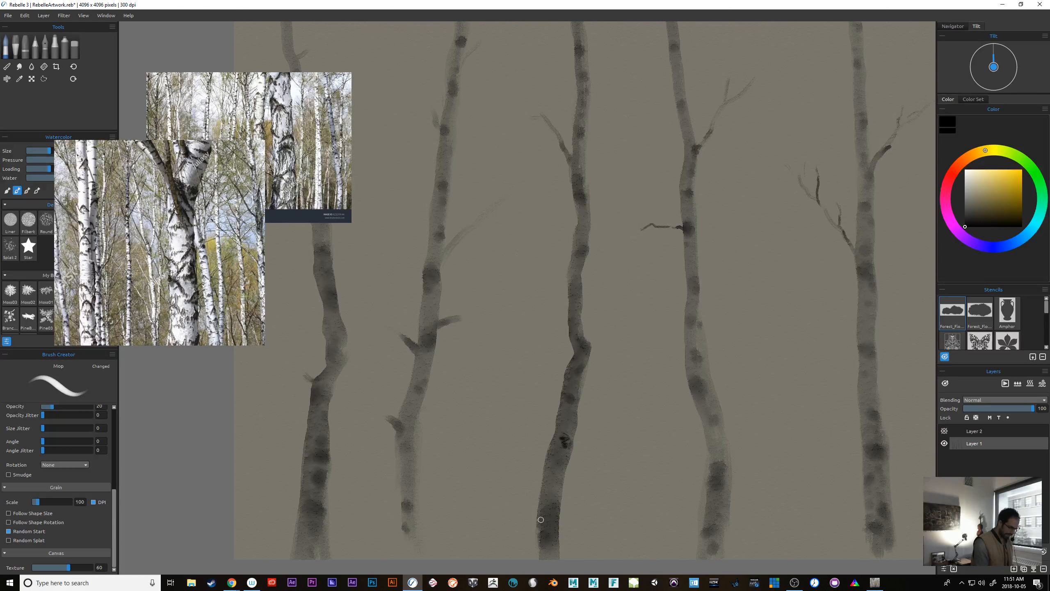
Paint a dark knot near the base of the third tree's trunk.
scroll(545, 510, "down", 2)
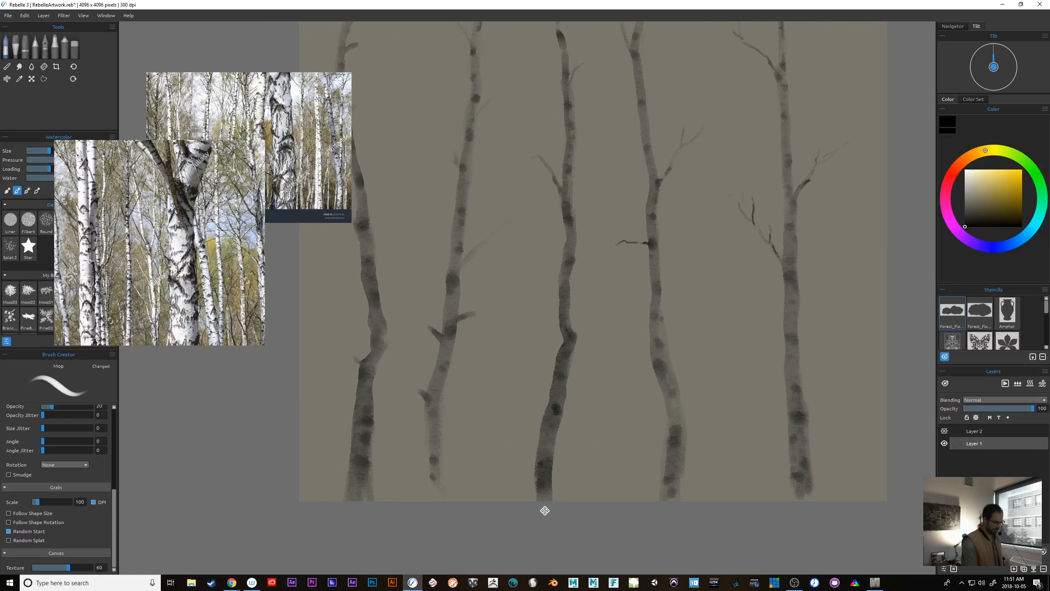
left_click_drag(753, 450, 743, 519)
mouse_move(787, 469)
left_mouse_down()
mouse_move(722, 538)
mouse_move(837, 467)
left_mouse_up()
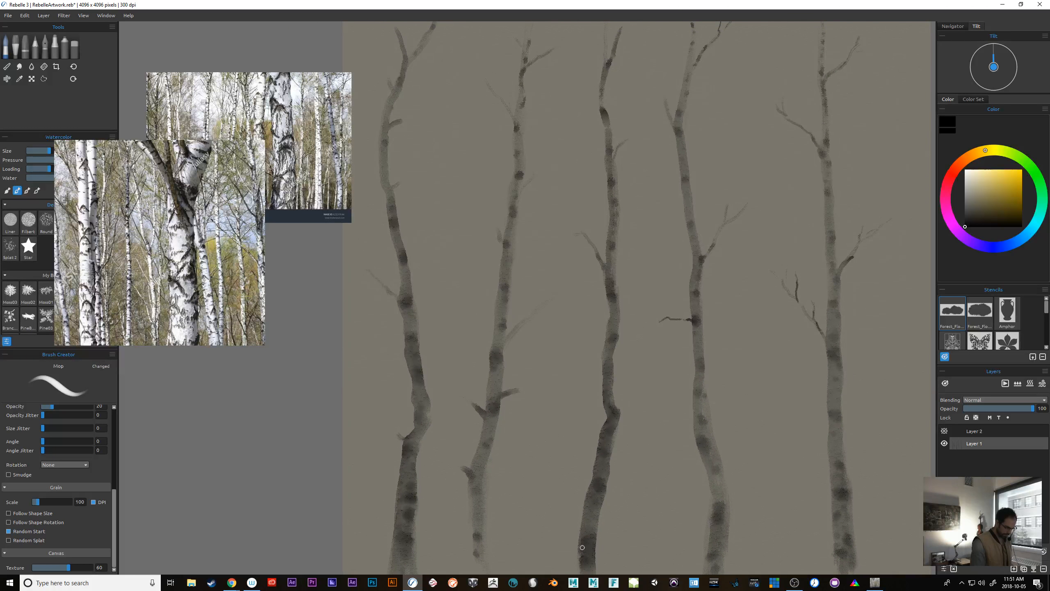
left_click_drag(585, 545, 591, 552)
left_click_drag(706, 462, 717, 420)
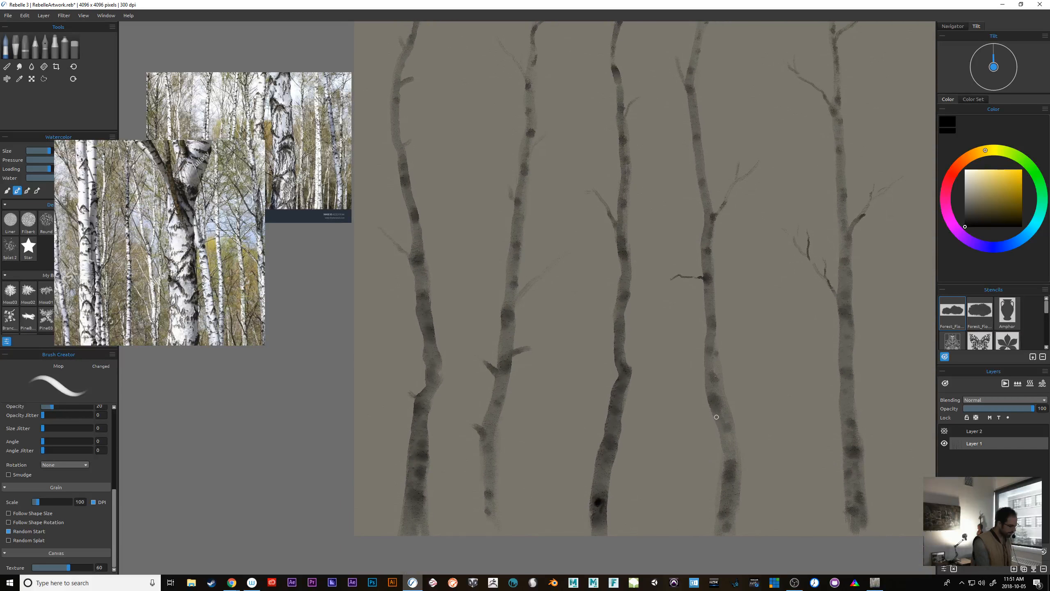
Move the overlapping birch reference photo below the other photo and fit its image to its window.
mouse_move(226, 306)
left_mouse_down()
mouse_move(312, 432)
mouse_move(313, 409)
left_mouse_up()
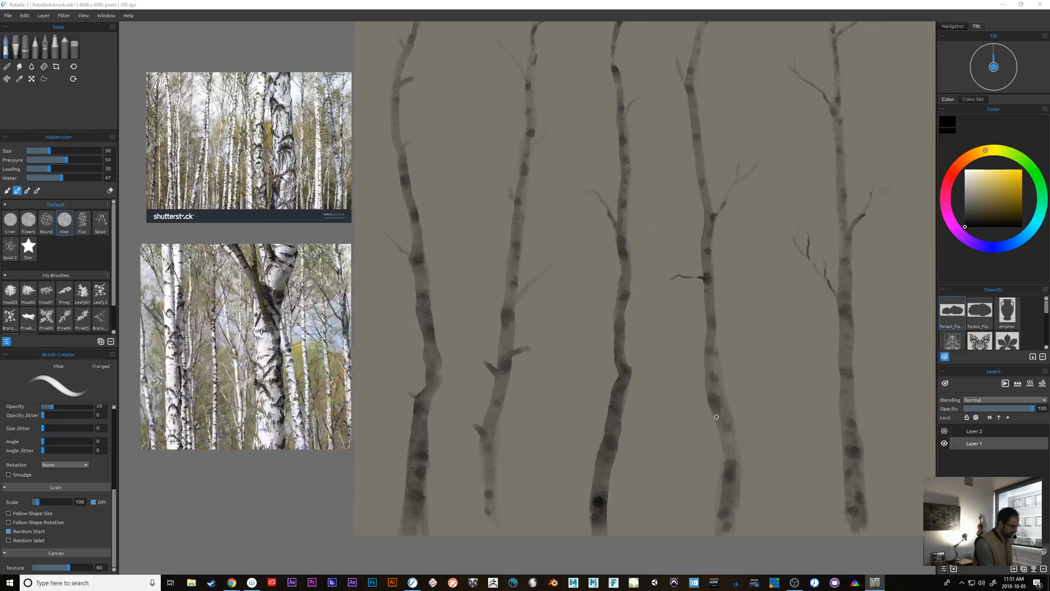
right_click(313, 409)
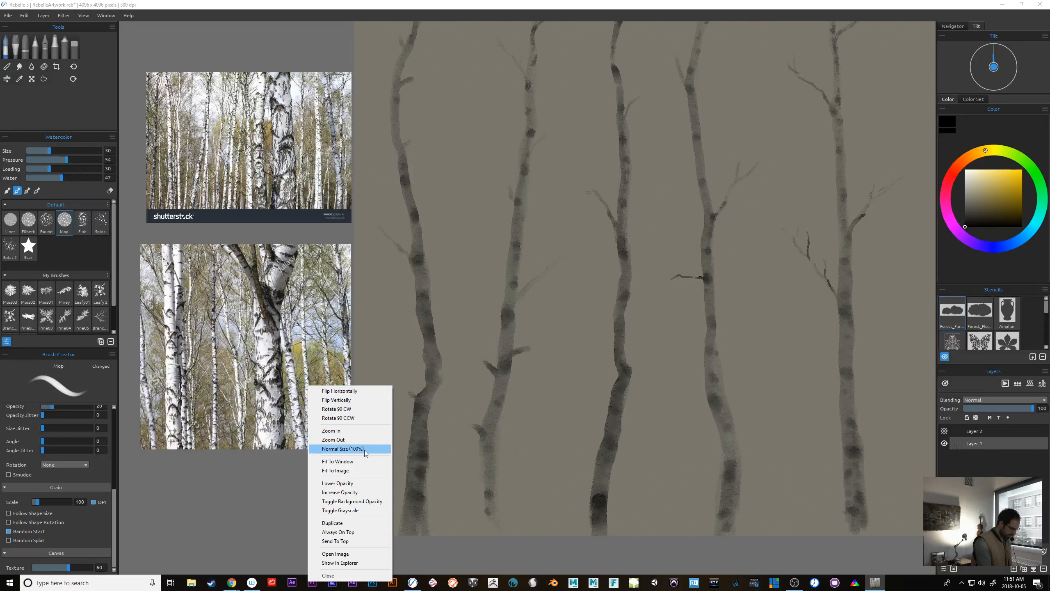
left_click(367, 462)
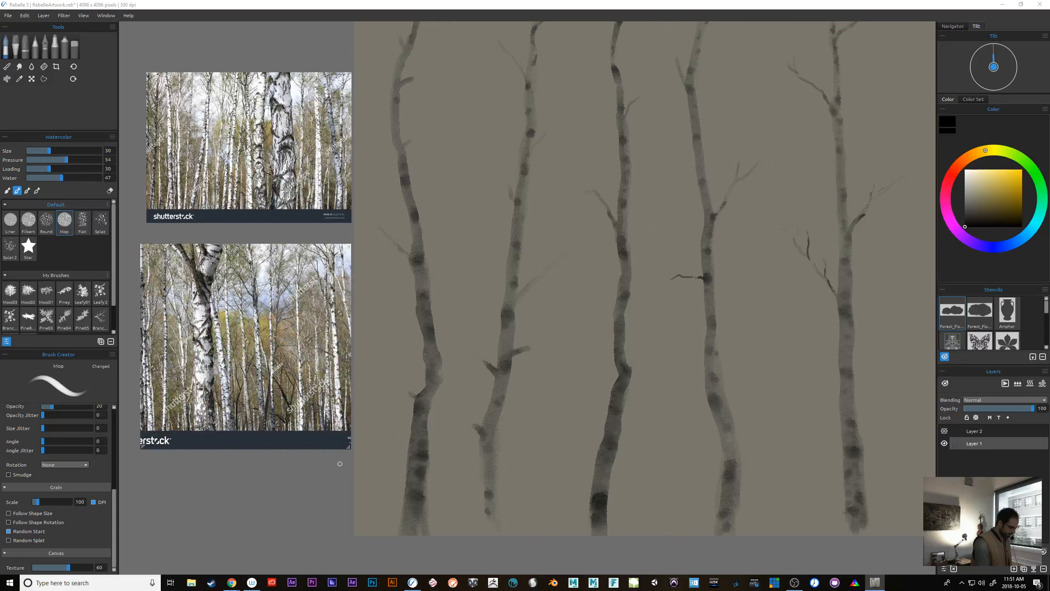
Paint the second tree's trunk base dark below its lowest branch stub, varying the brush size for the bark texture.
mouse_move(489, 457)
left_mouse_down()
mouse_move(487, 511)
mouse_move(484, 470)
mouse_move(502, 539)
mouse_move(495, 470)
mouse_move(499, 526)
mouse_move(486, 499)
mouse_move(488, 540)
mouse_move(483, 501)
mouse_move(493, 536)
mouse_move(484, 447)
mouse_move(504, 420)
mouse_move(490, 431)
mouse_move(492, 460)
mouse_move(498, 428)
mouse_move(498, 472)
mouse_move(499, 412)
mouse_move(508, 532)
left_mouse_up()
key("bracketright")
key("bracketright")
key("bracketright")
key("[")
key("bracketleft")
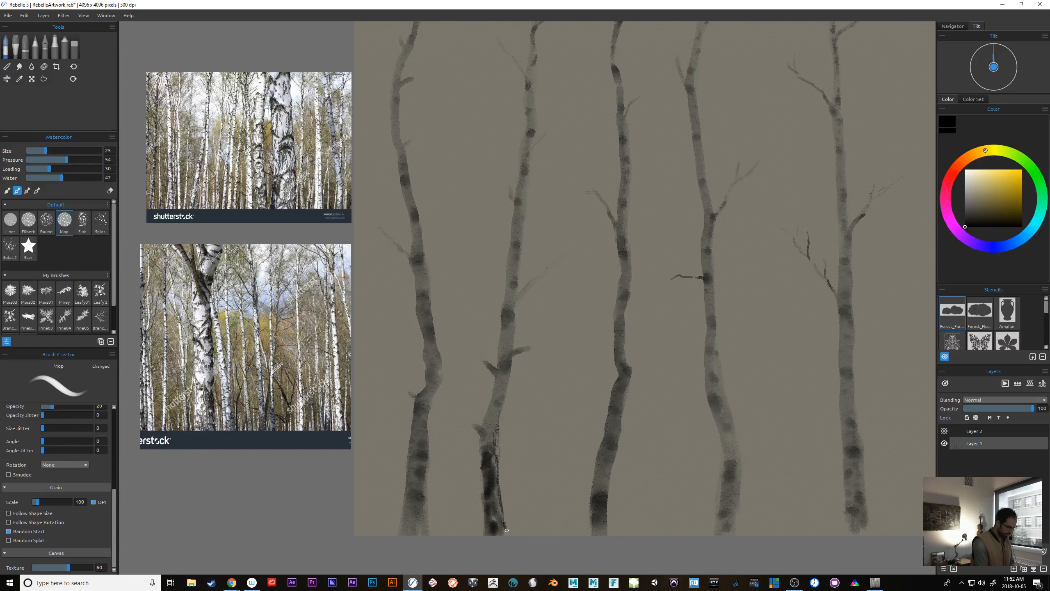
Paint dark bark marks at the bases of the first, fourth and fifth trunks, enlarging the brush to size 50.
mouse_move(416, 522)
left_mouse_down()
mouse_move(408, 500)
mouse_move(408, 527)
mouse_move(412, 501)
mouse_move(420, 512)
mouse_move(403, 524)
left_mouse_up()
key("]")
key("]")
key("]")
left_click_drag(719, 526, 723, 499)
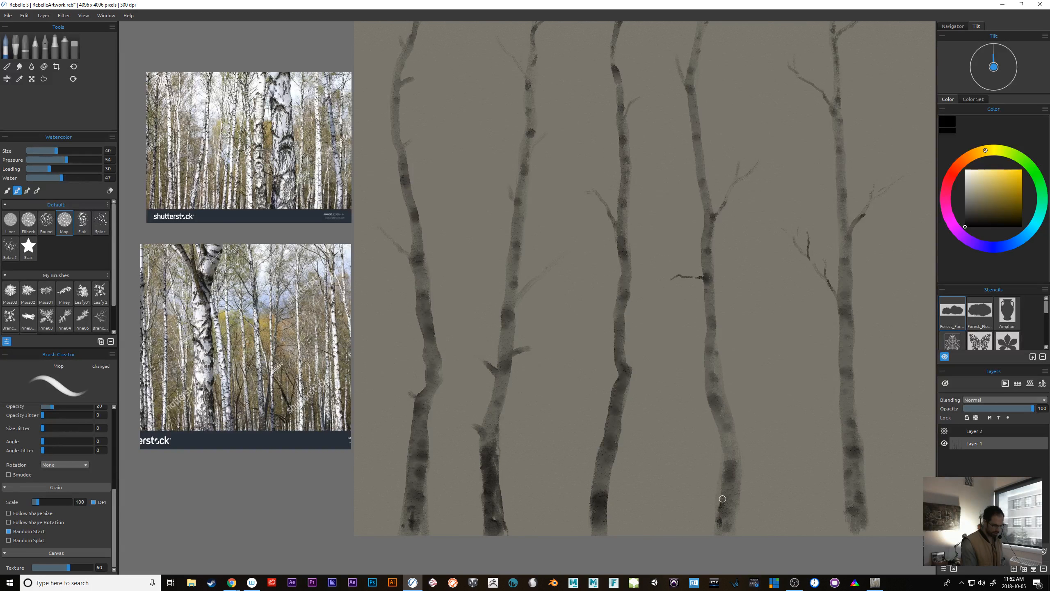
key("bracketright")
key("bracketright")
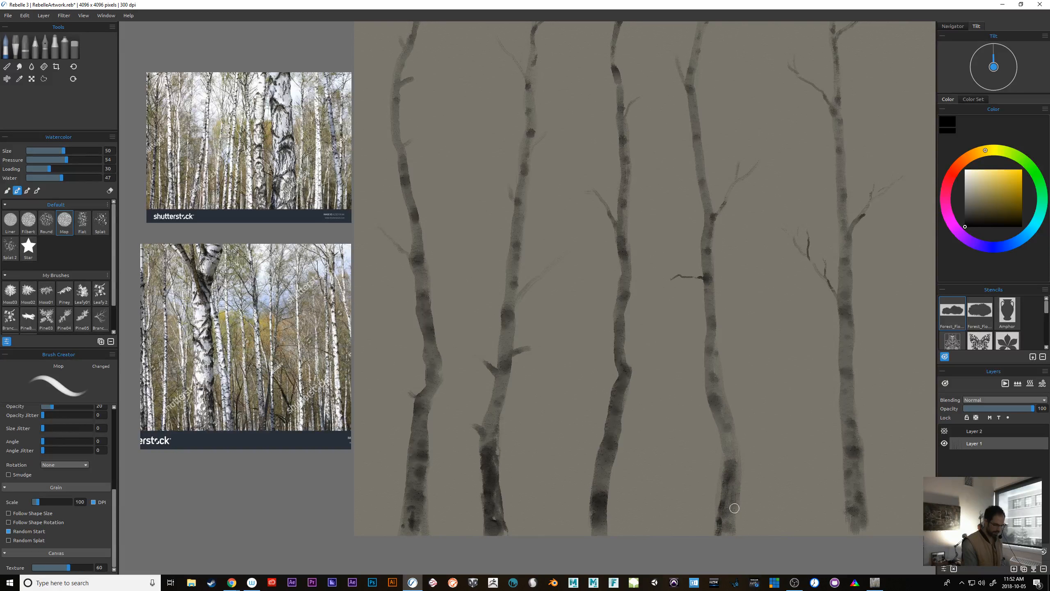
mouse_move(850, 515)
left_mouse_down()
mouse_move(851, 546)
mouse_move(864, 519)
mouse_move(868, 534)
mouse_move(852, 457)
left_mouse_up()
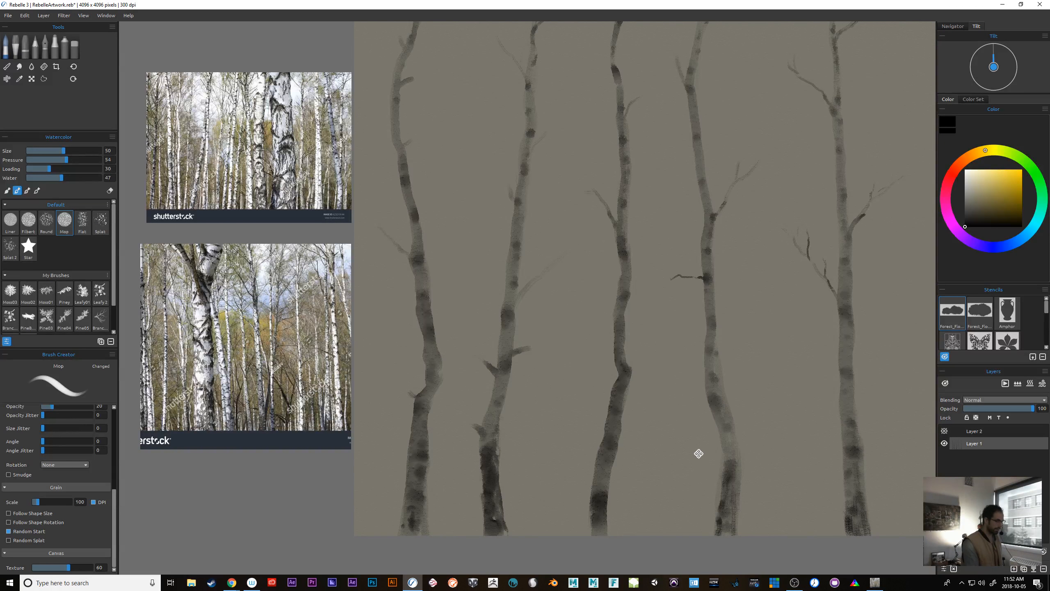
Paint thin forked twigs at the third tree's top and on the left of its upper trunk, reducing the brush to size 20.
mouse_move(699, 453)
left_mouse_down()
mouse_move(699, 479)
mouse_move(682, 504)
mouse_move(673, 500)
left_mouse_up()
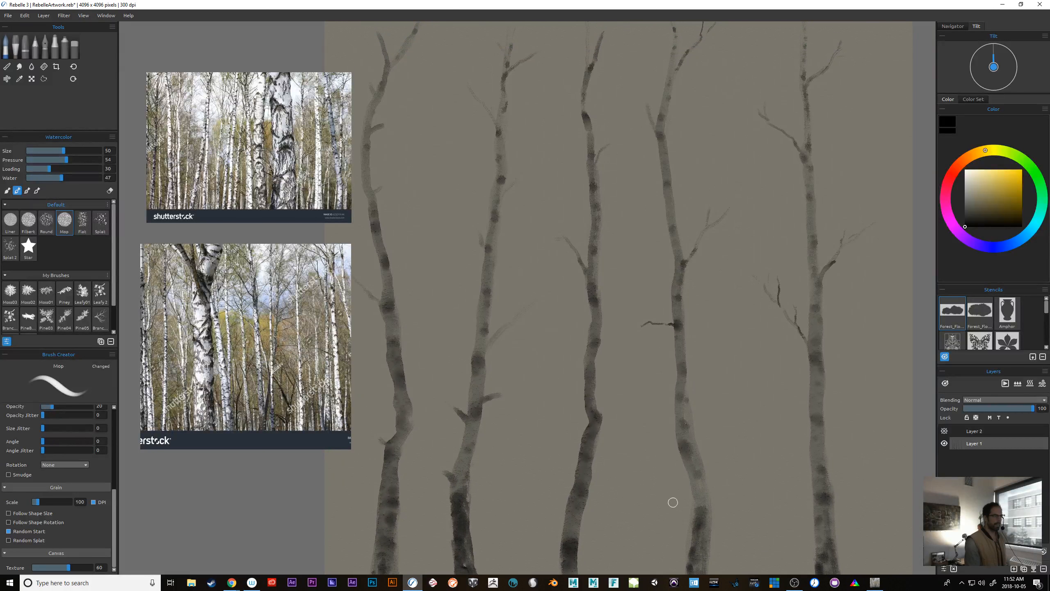
left_click_drag(687, 453, 666, 509)
left_click_drag(788, 499, 765, 490)
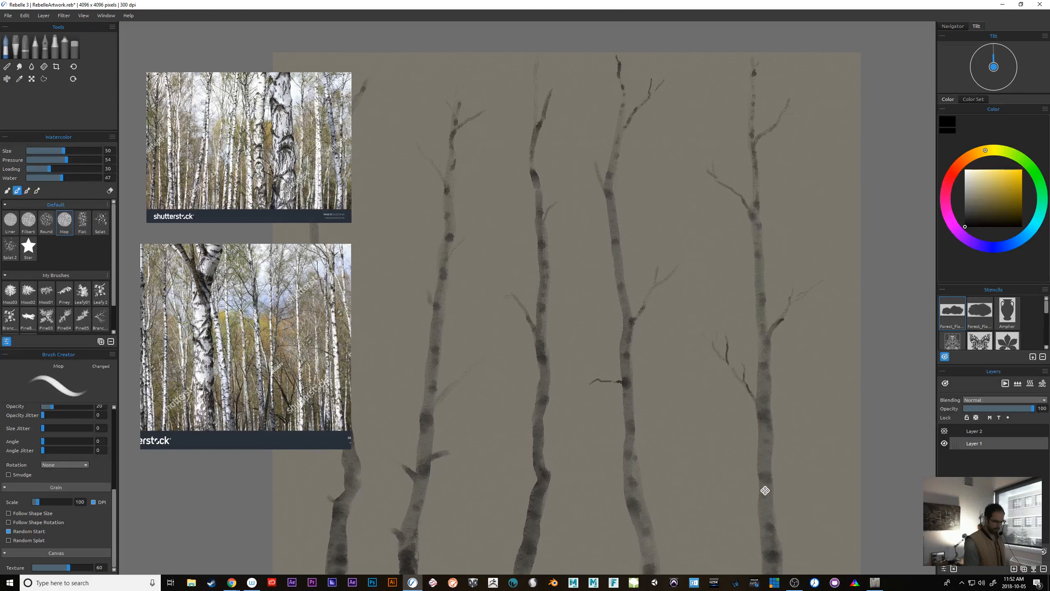
left_click_drag(738, 528, 814, 483)
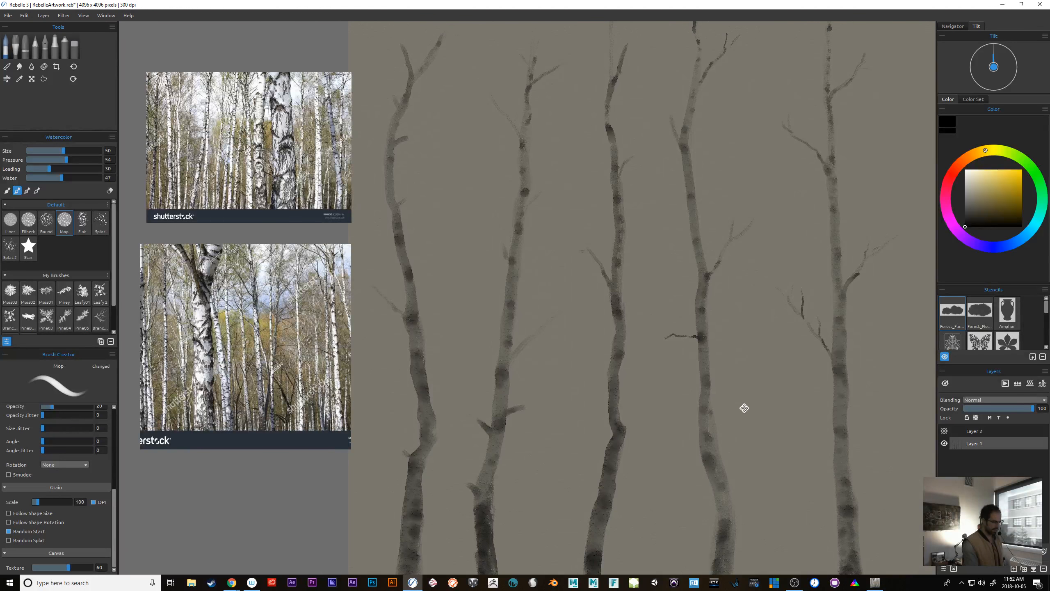
left_click_drag(751, 426, 775, 550)
key("bracketleft")
key("bracketleft")
key("bracketleft")
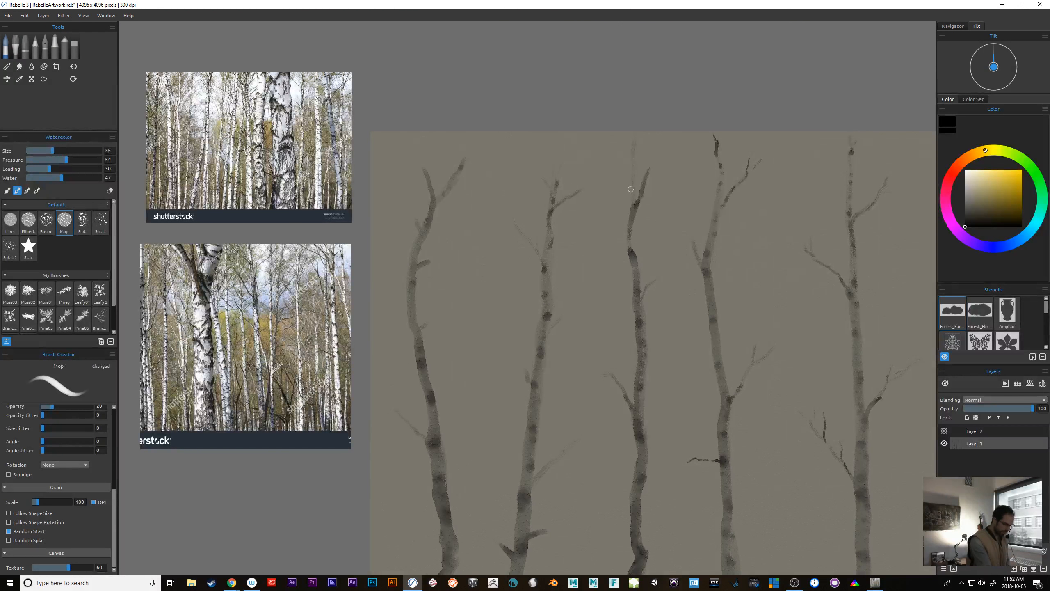
key("bracketleft")
mouse_move(631, 189)
left_mouse_down()
mouse_move(636, 145)
mouse_move(634, 165)
mouse_move(626, 140)
mouse_move(635, 161)
mouse_move(615, 141)
left_mouse_up()
key("bracketleft")
key("bracketleft")
left_click_drag(646, 178, 656, 169)
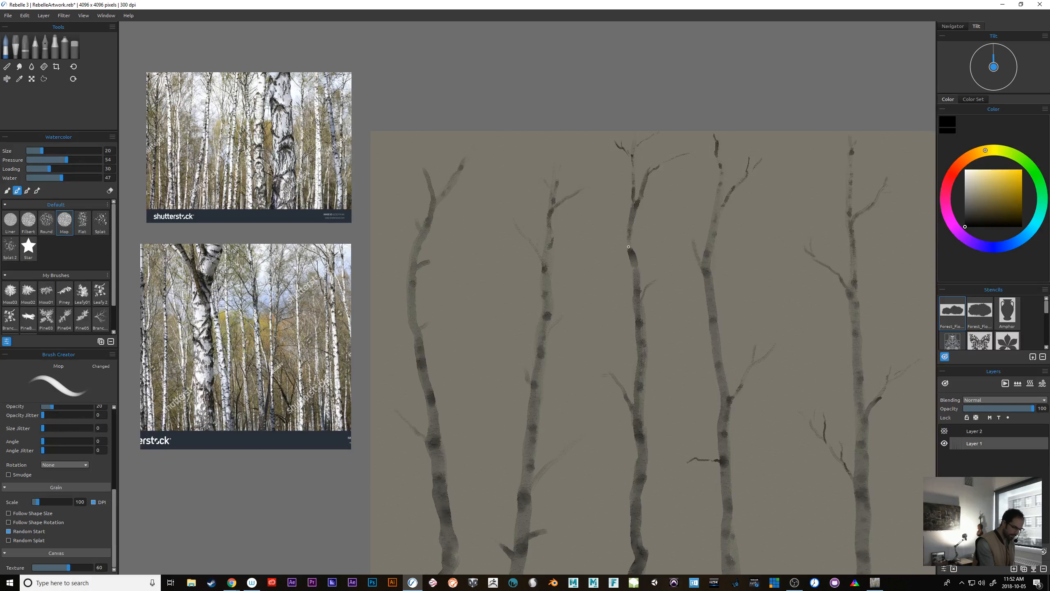
mouse_move(630, 249)
left_mouse_down()
mouse_move(601, 194)
mouse_move(623, 225)
left_mouse_up()
Extend the second tree's top branches and paint thin dark twigs on both sides of its middle trunk.
mouse_move(583, 190)
left_mouse_down()
mouse_move(605, 173)
mouse_move(563, 157)
left_mouse_up()
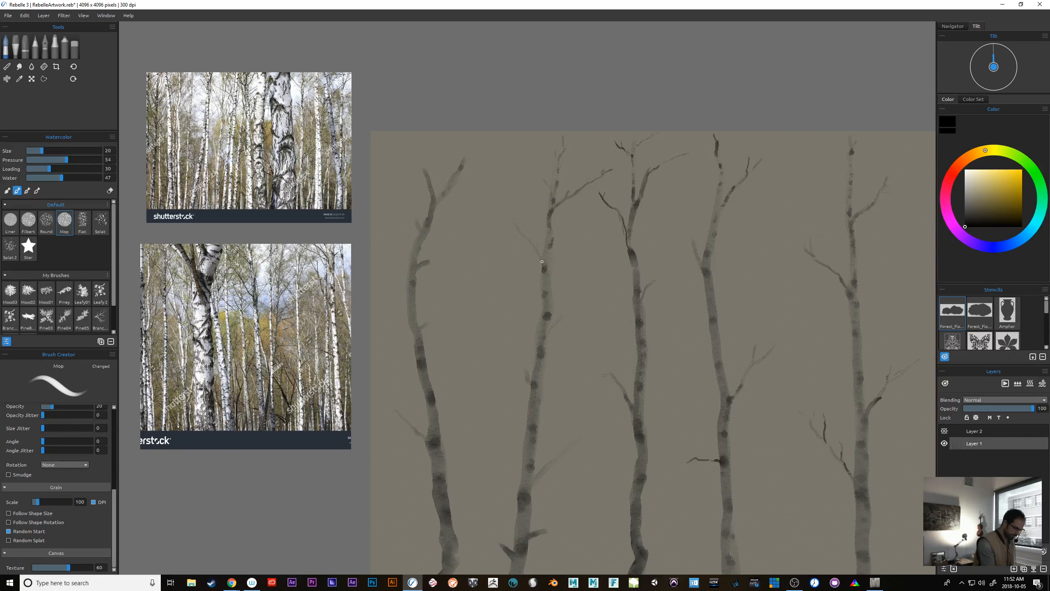
left_click_drag(548, 332, 590, 304)
left_click_drag(530, 381, 507, 346)
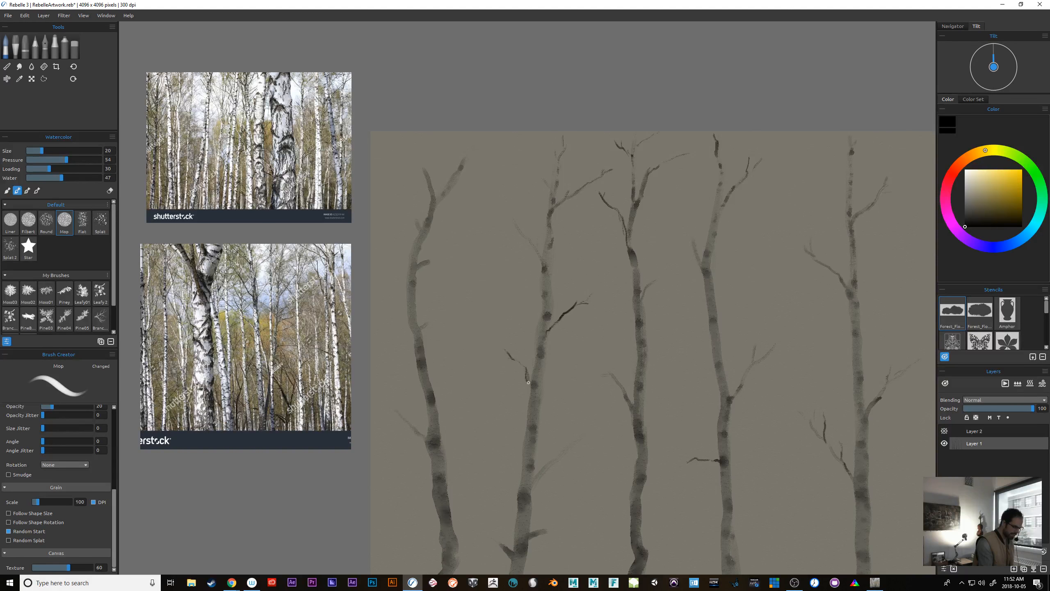
left_click_drag(528, 382, 531, 385)
left_click_drag(780, 502, 795, 460)
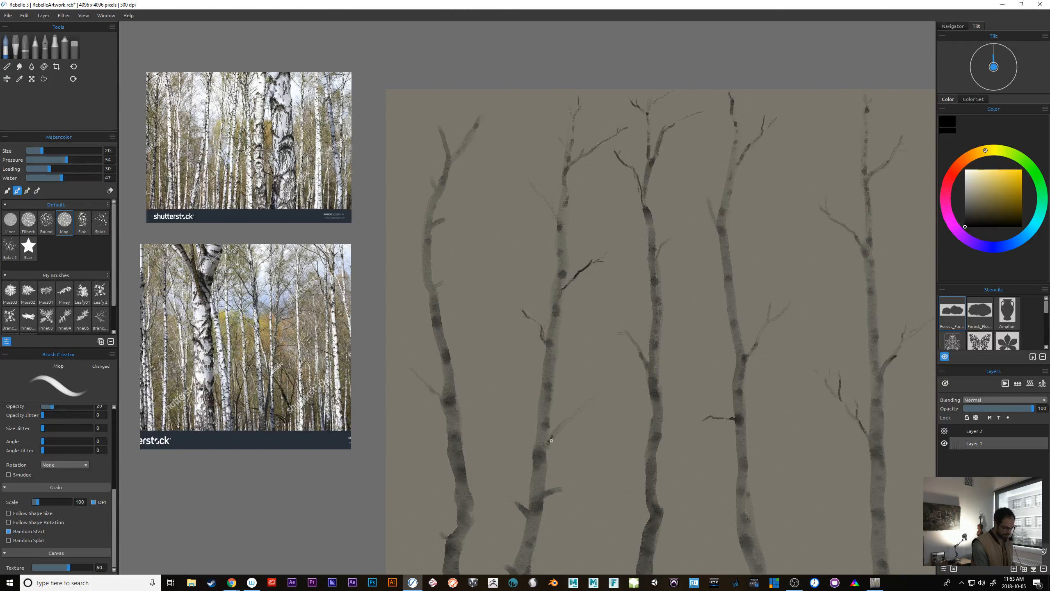
left_click_drag(567, 424, 604, 399)
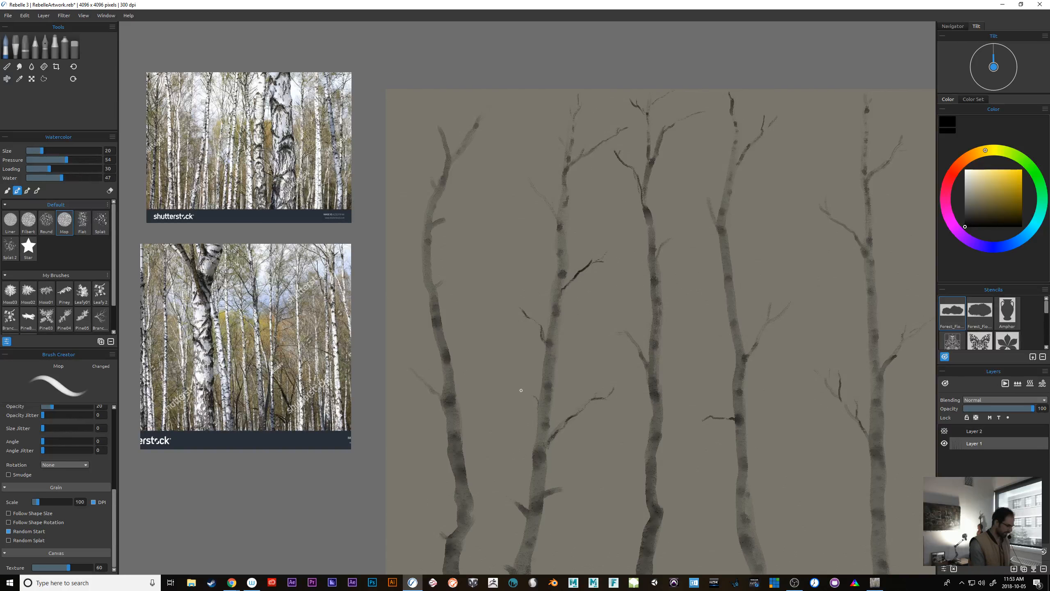
Paint a forked twig right of the first tree's upper trunk and extend its top branches with thin twigs.
mouse_move(660, 477)
left_mouse_down()
mouse_move(766, 488)
mouse_move(779, 500)
left_mouse_up()
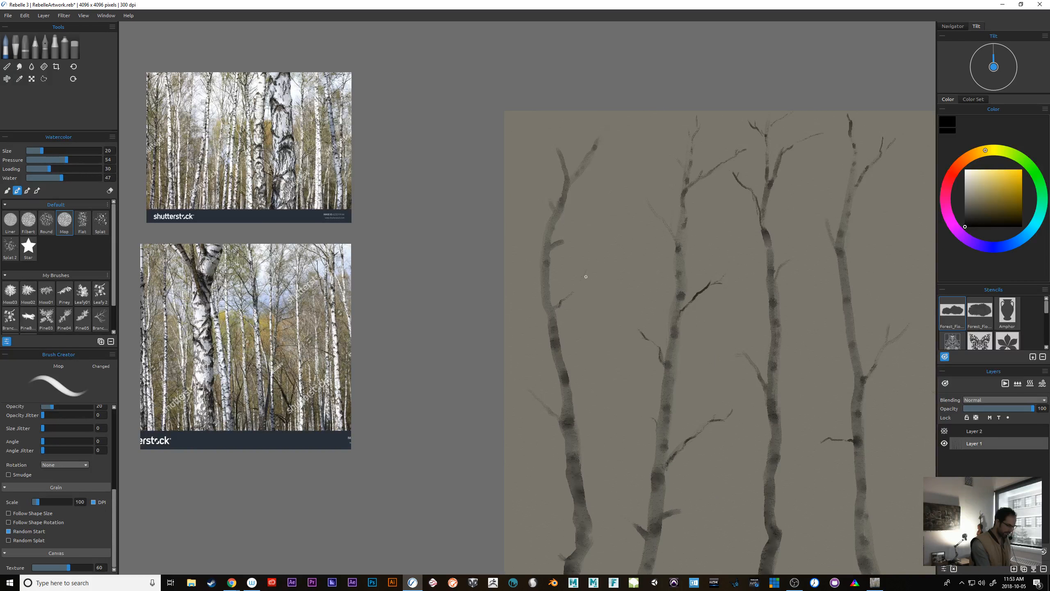
left_click_drag(598, 274, 583, 278)
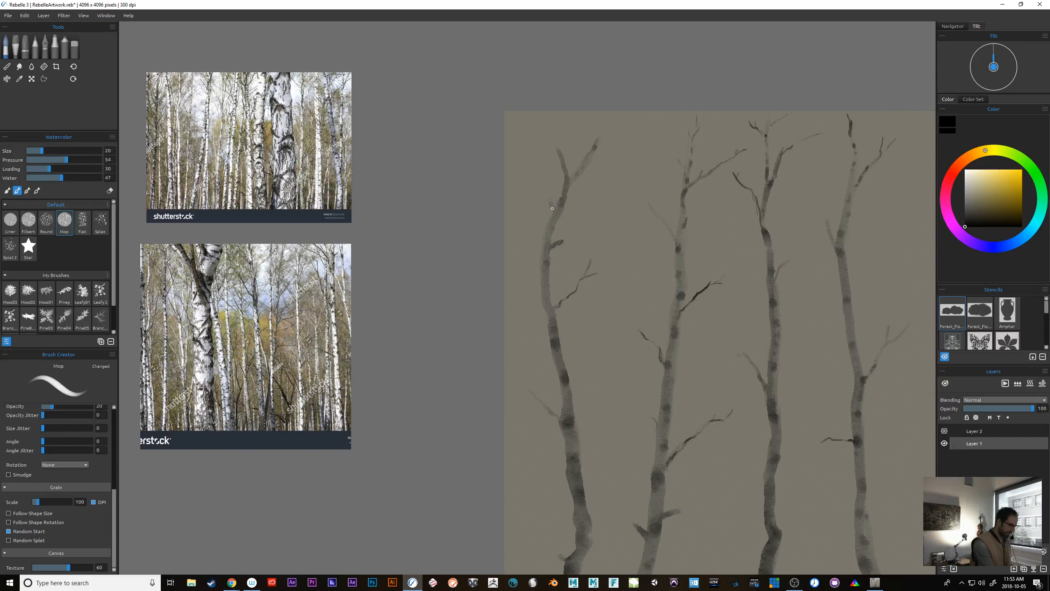
left_click_drag(553, 208, 548, 196)
mouse_move(595, 150)
left_mouse_down()
mouse_move(616, 142)
mouse_move(603, 122)
left_mouse_up()
mouse_move(558, 154)
left_mouse_down()
mouse_move(539, 115)
mouse_move(542, 137)
mouse_move(517, 117)
left_mouse_up()
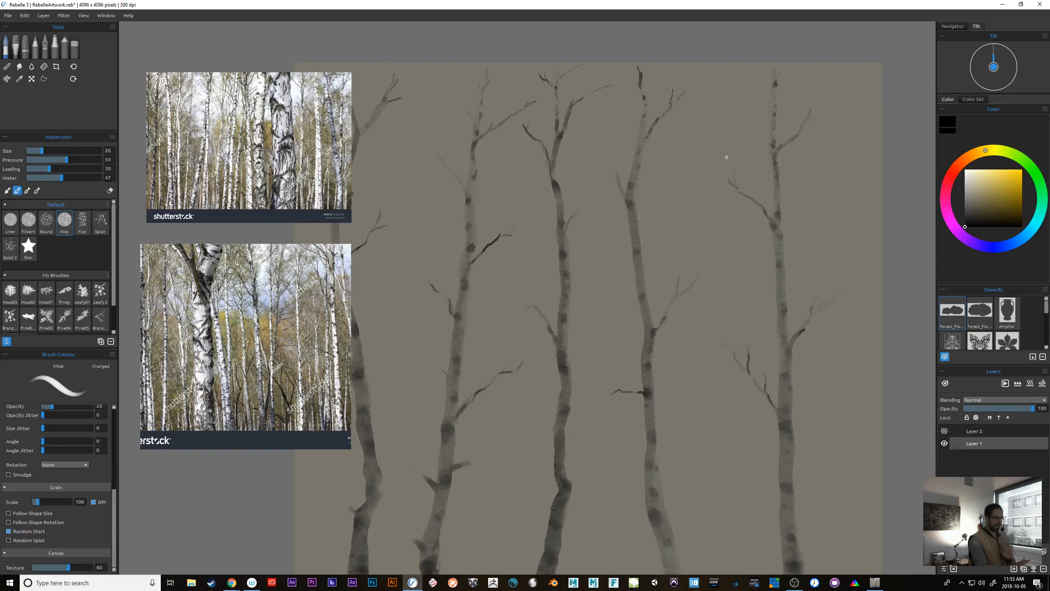
Extend the second tree's lower right branch stub and paint small dark knots on the trunk around it.
left_click_drag(633, 462, 774, 412)
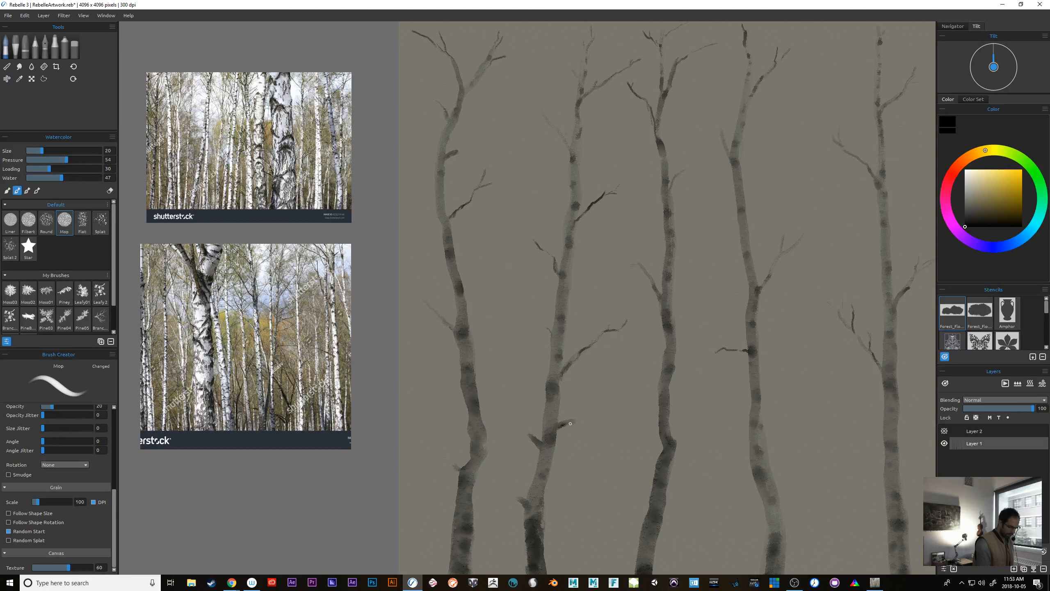
left_click_drag(571, 423, 577, 422)
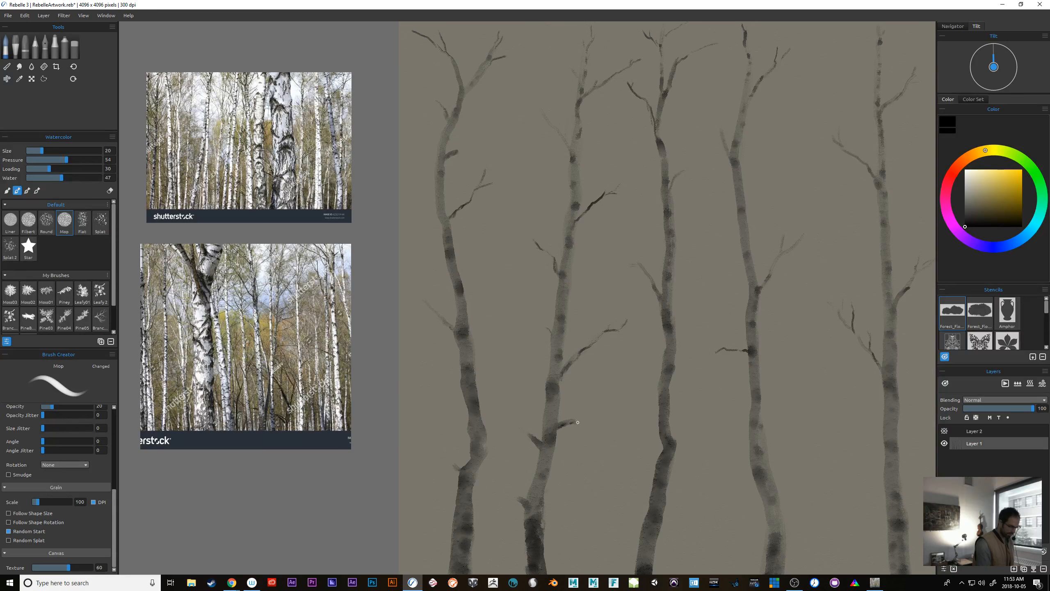
left_click(553, 437)
left_click_drag(549, 390, 553, 394)
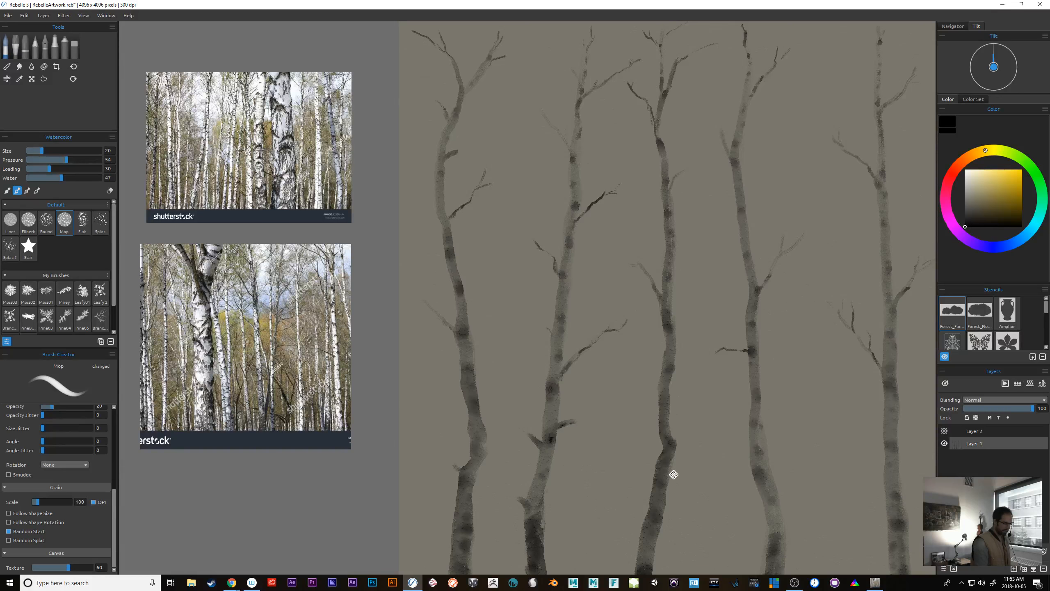
mouse_move(680, 445)
left_mouse_down()
mouse_move(589, 429)
mouse_move(638, 418)
left_mouse_up()
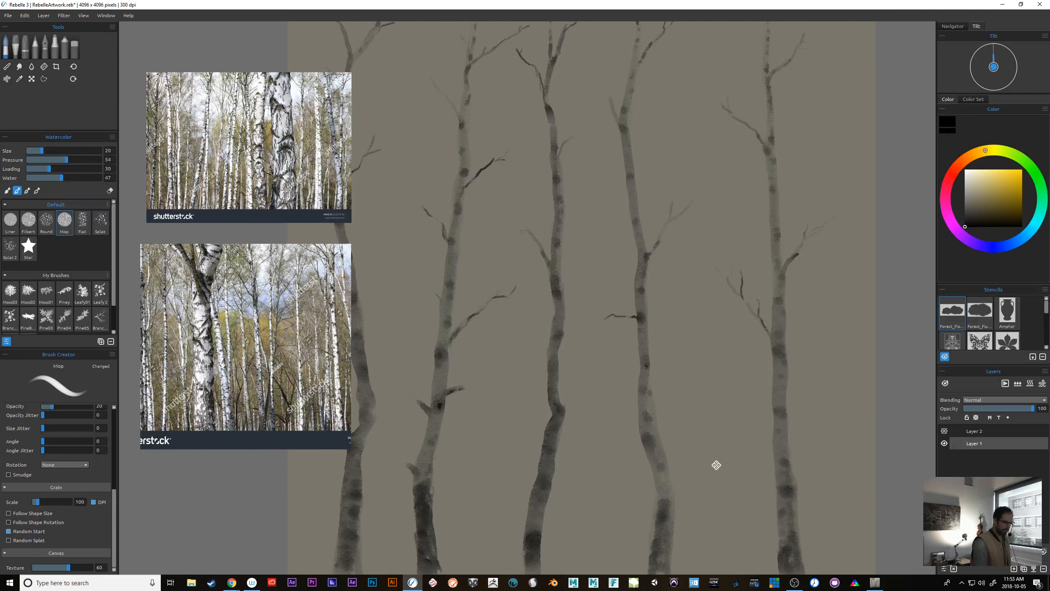
left_click_drag(715, 496, 700, 540)
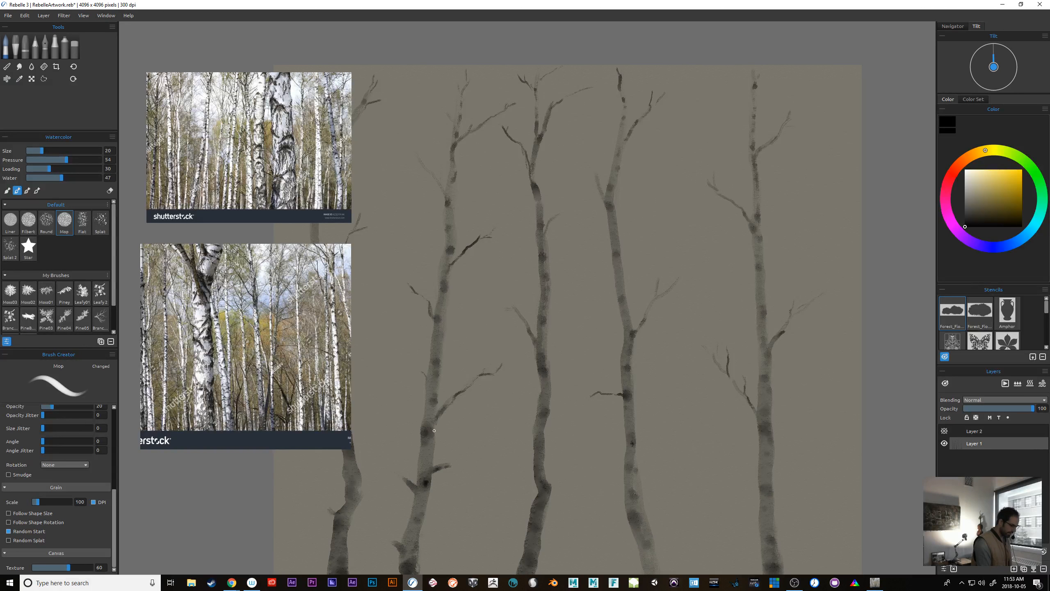
left_click_drag(435, 430, 439, 418)
Paint small dark bark marks along the fourth tree's trunk, above its right branch and down to the lower bend.
left_click_drag(695, 449, 692, 456)
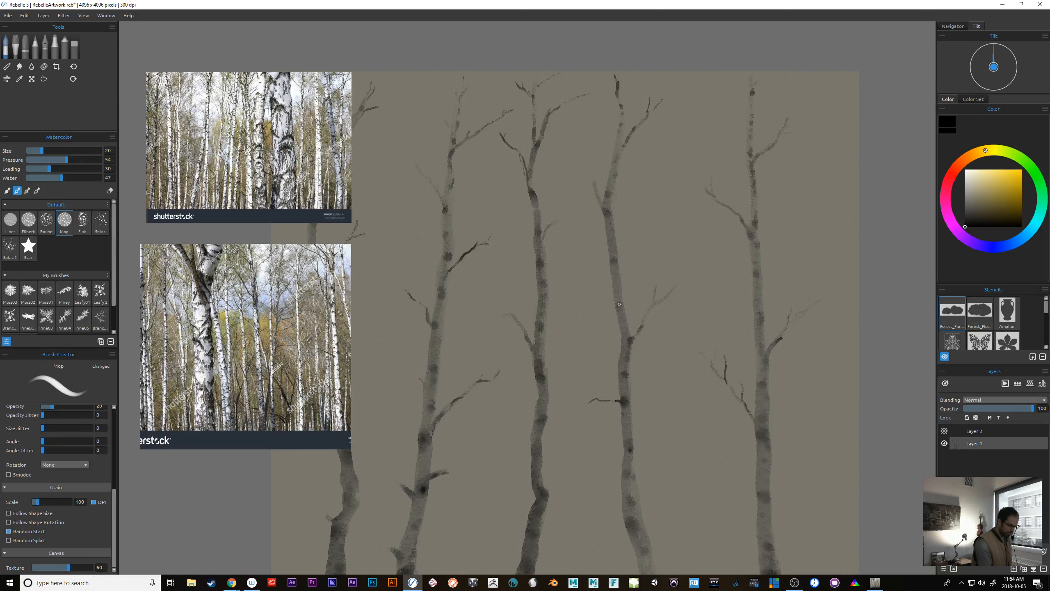
left_click_drag(622, 323, 623, 332)
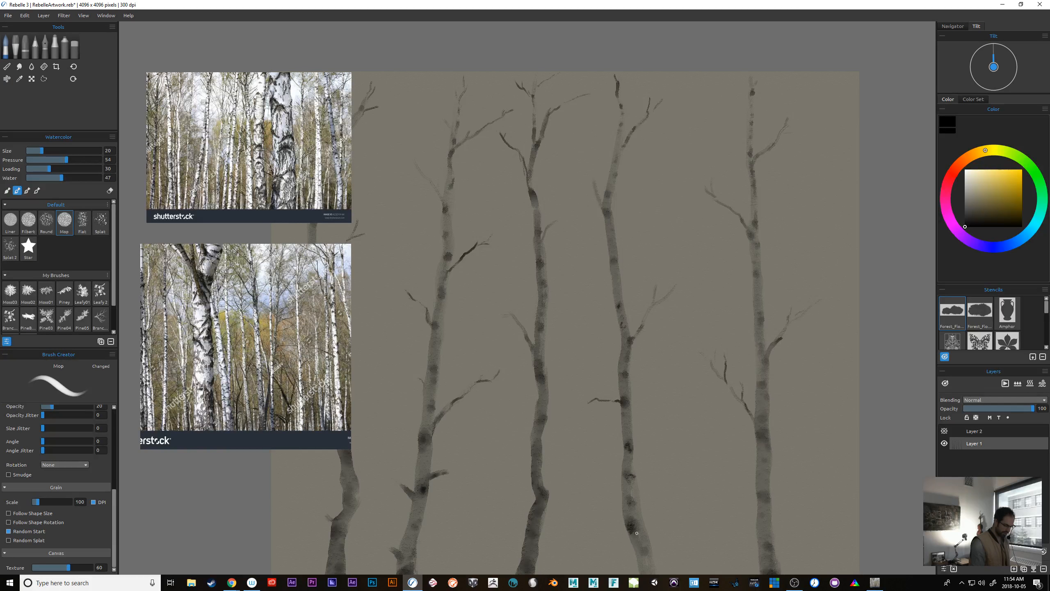
left_click_drag(761, 511, 746, 475)
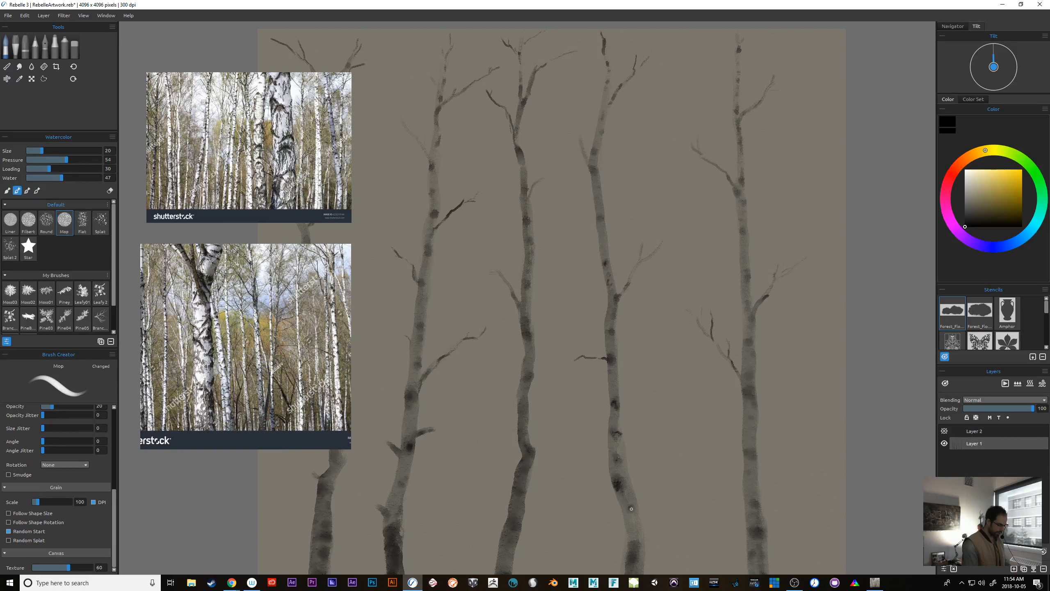
Paint small dark knots down the fifth tree's middle and lower trunk.
left_click(753, 451)
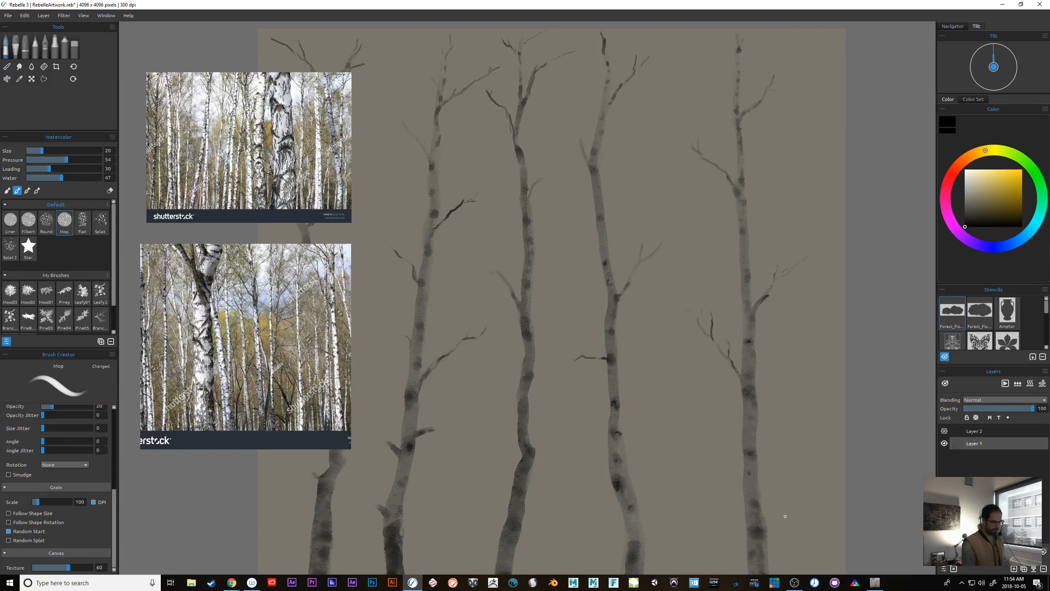
scroll(806, 437, "down", 3)
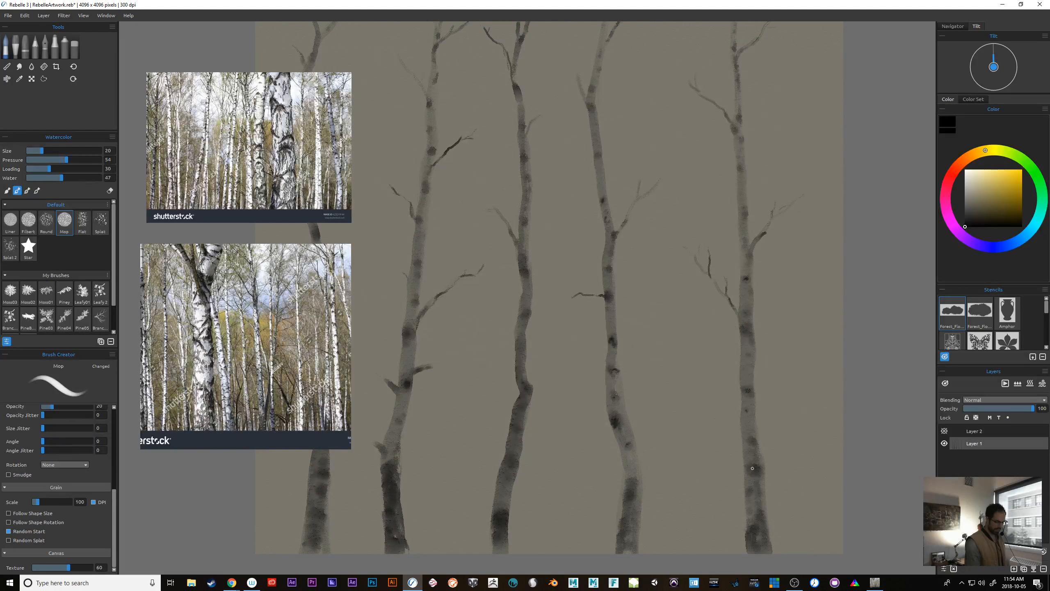
mouse_move(708, 474)
left_mouse_down()
mouse_move(816, 457)
mouse_move(800, 456)
left_mouse_up()
Paint a small dark knot on the third tree's trunk above its bend.
mouse_move(617, 451)
left_mouse_down()
mouse_move(683, 498)
mouse_move(684, 551)
left_mouse_up()
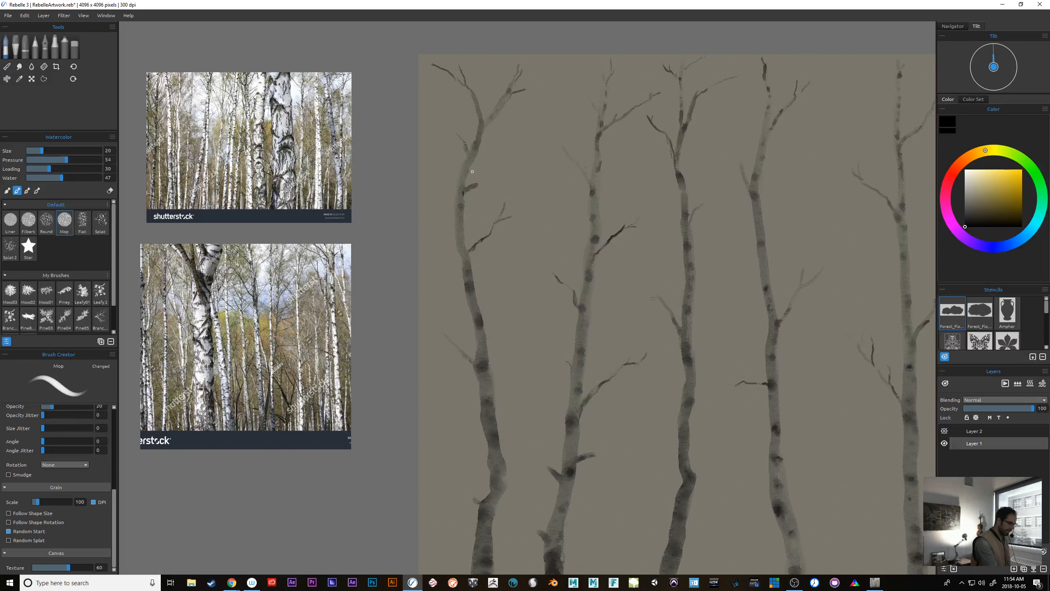
left_click_drag(689, 451, 565, 432)
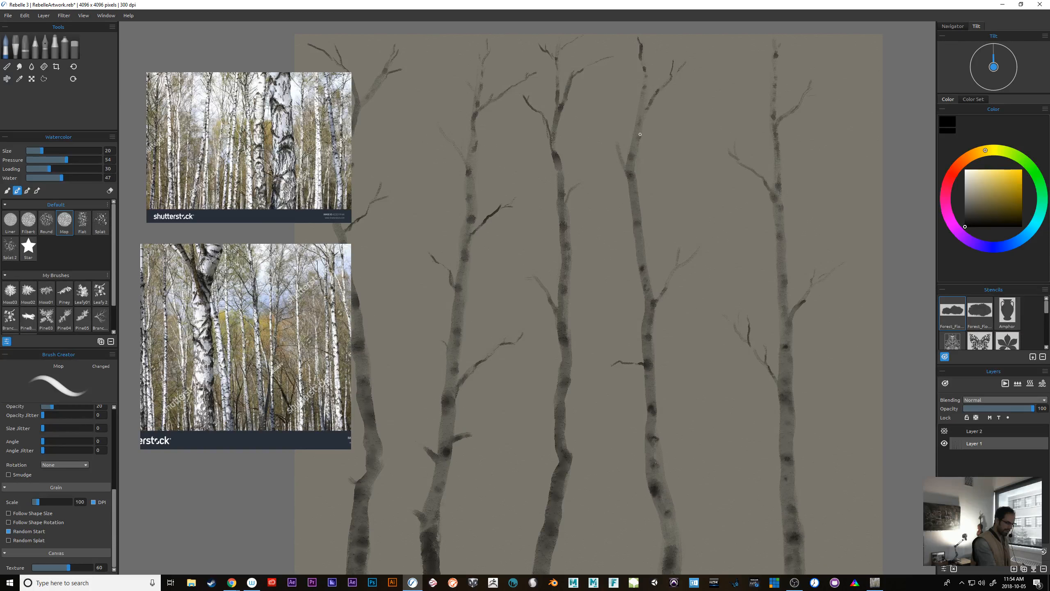
left_click_drag(691, 464, 661, 366)
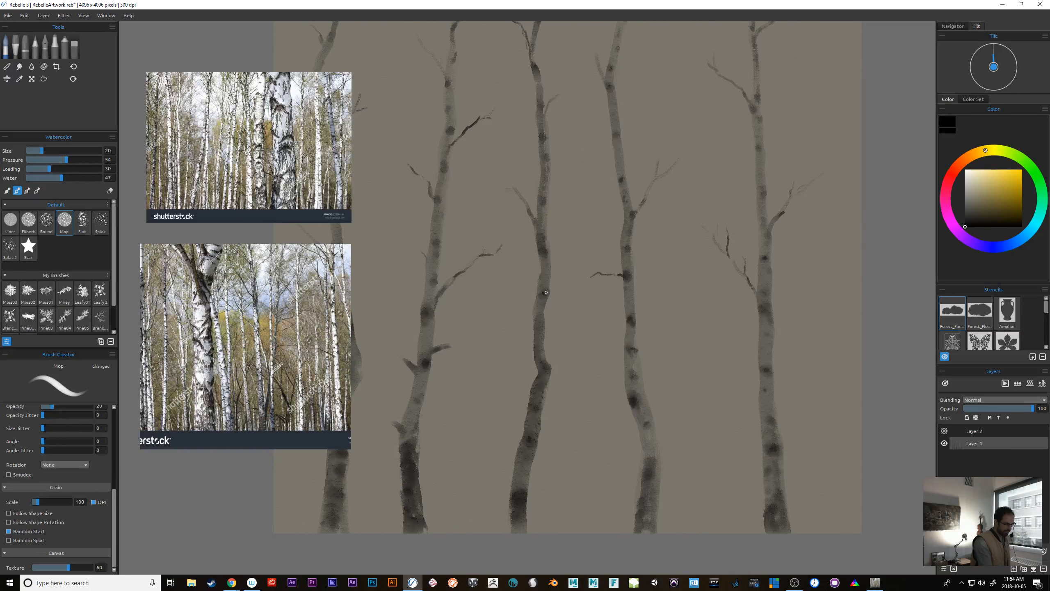
Add more dark bark marks to the fifth tree's lower trunk near its base.
left_click_drag(825, 472, 777, 470)
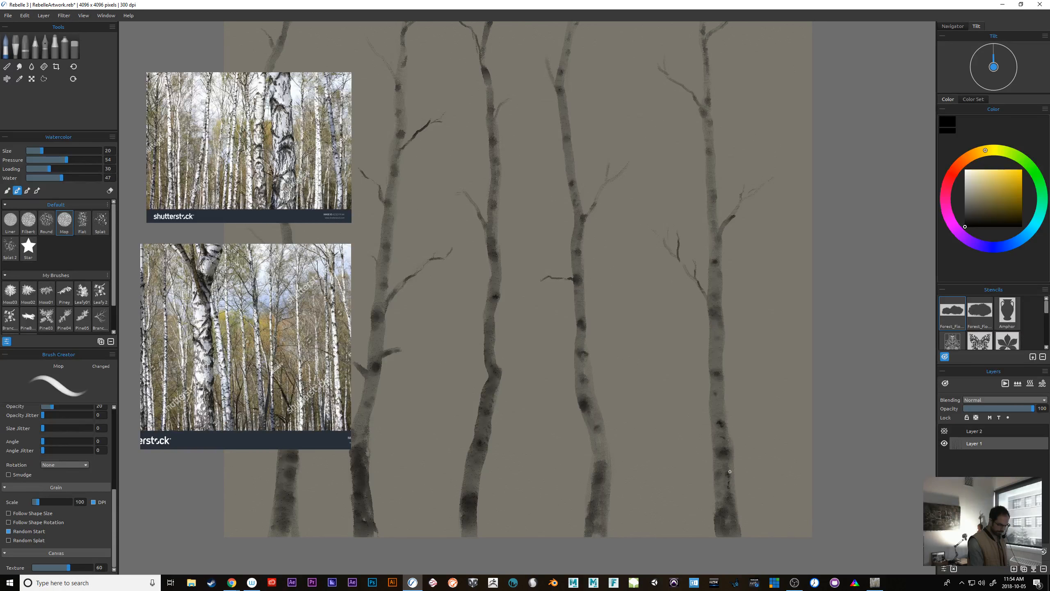
scroll(777, 402, "up", 3)
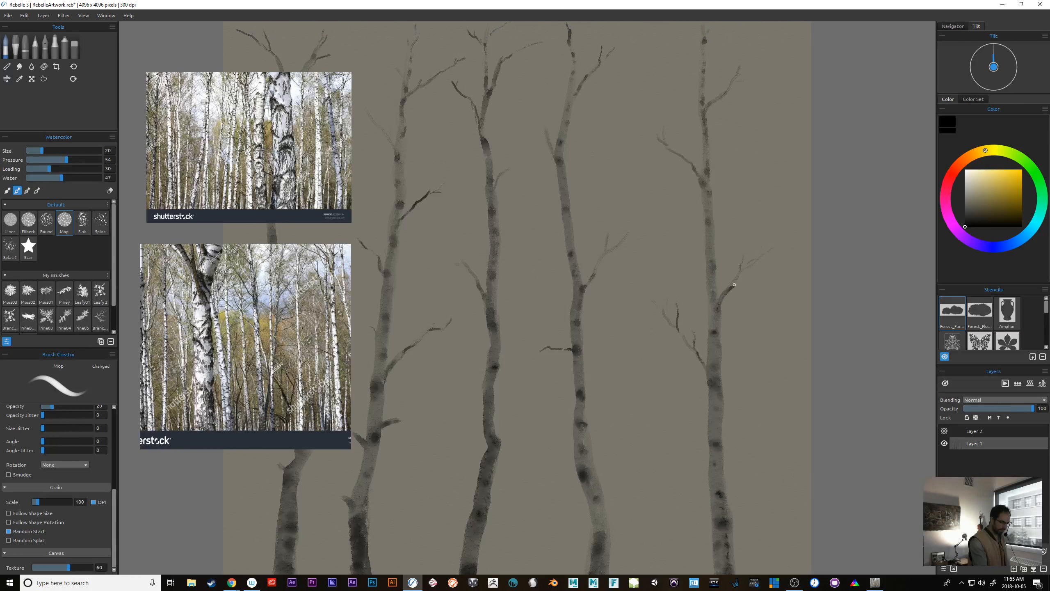
scroll(742, 272, "up", 2)
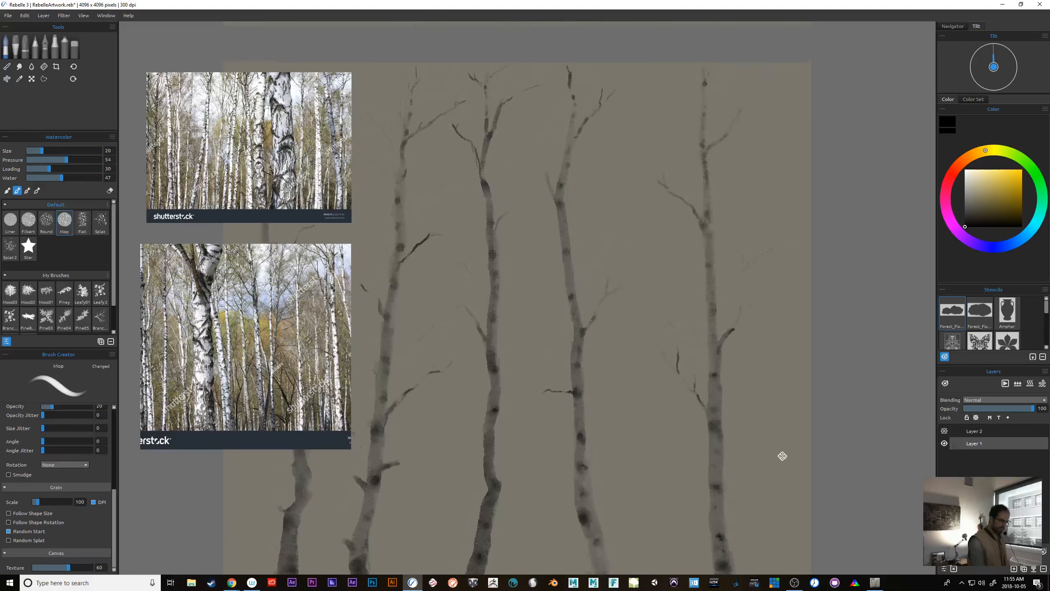
Paint small dark bark marks on the fifth tree's trunk below its upper fork and on the second tree's upper trunk.
left_click(709, 281)
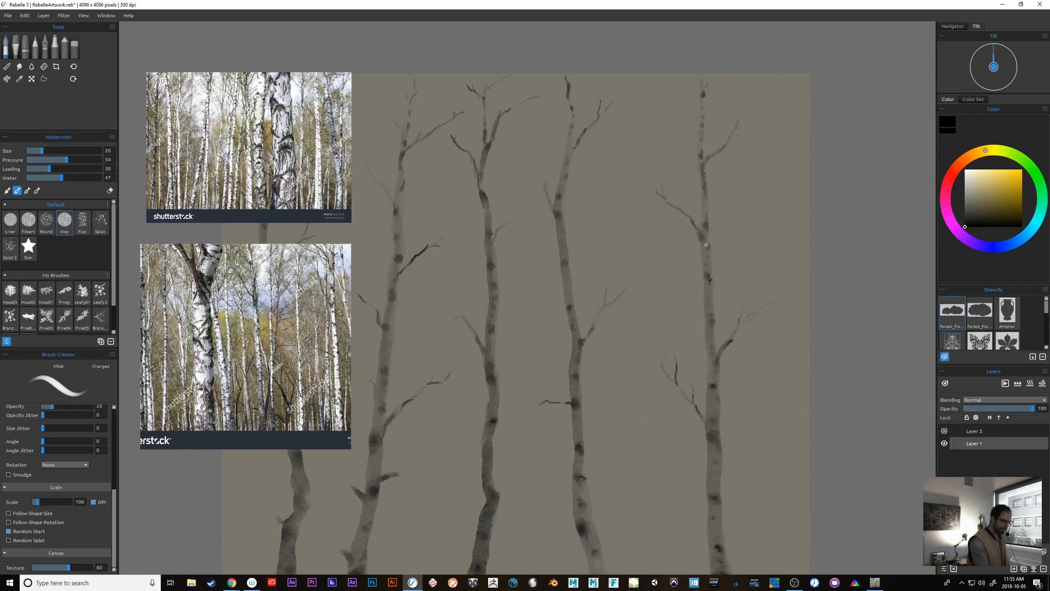
left_click_drag(791, 342, 830, 370)
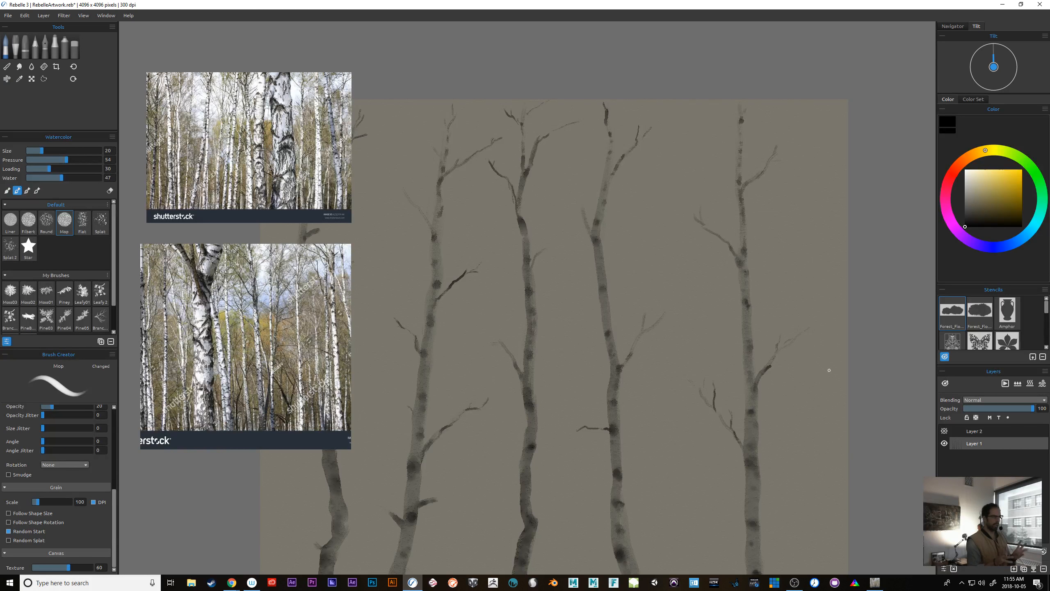
left_click_drag(761, 471, 813, 439)
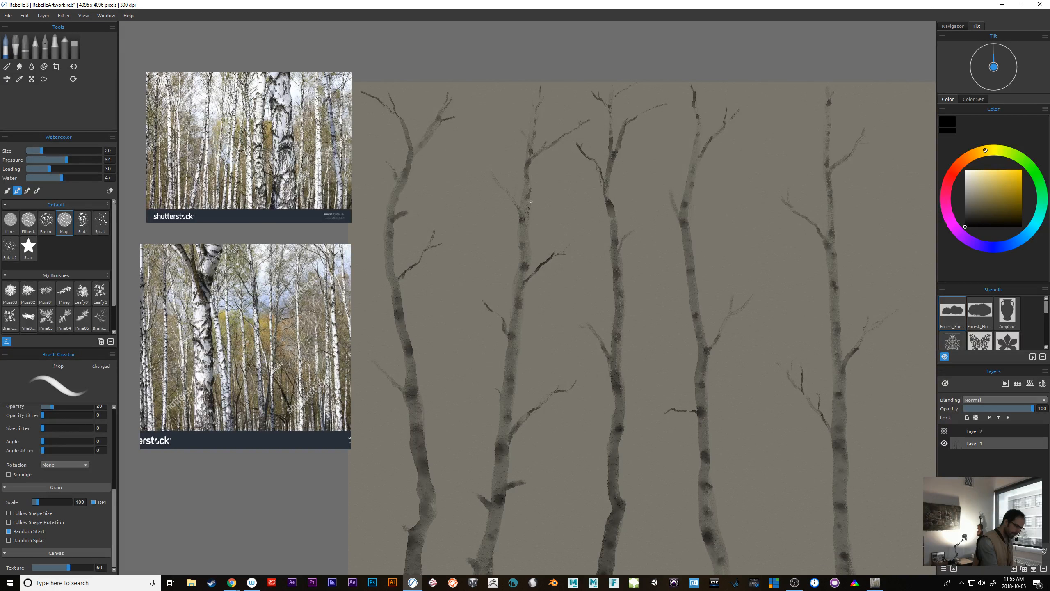
left_click_drag(531, 161, 531, 186)
left_click_drag(548, 408, 712, 413)
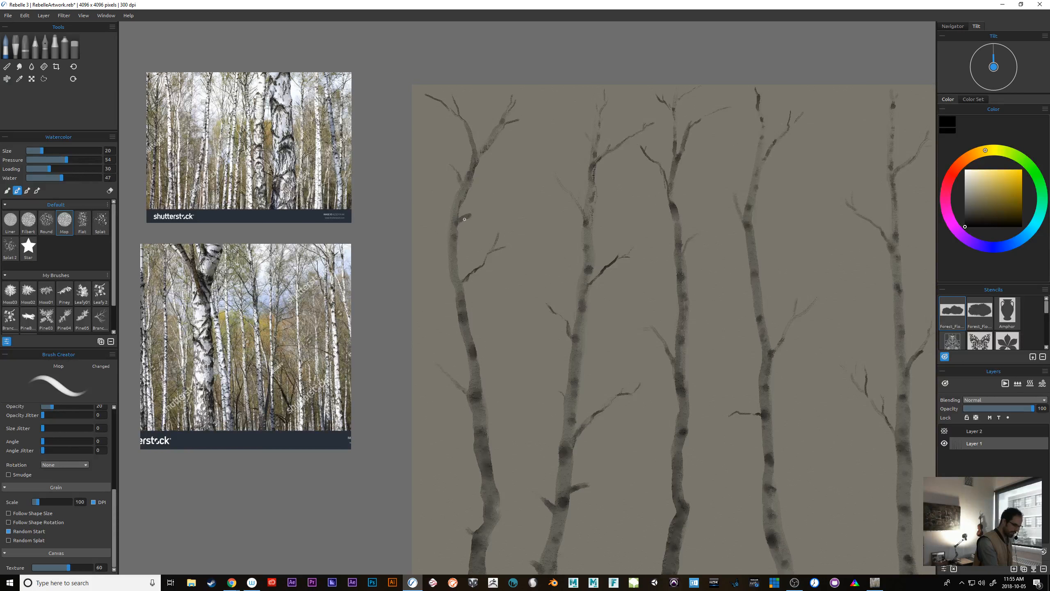
left_click_drag(742, 477, 724, 426)
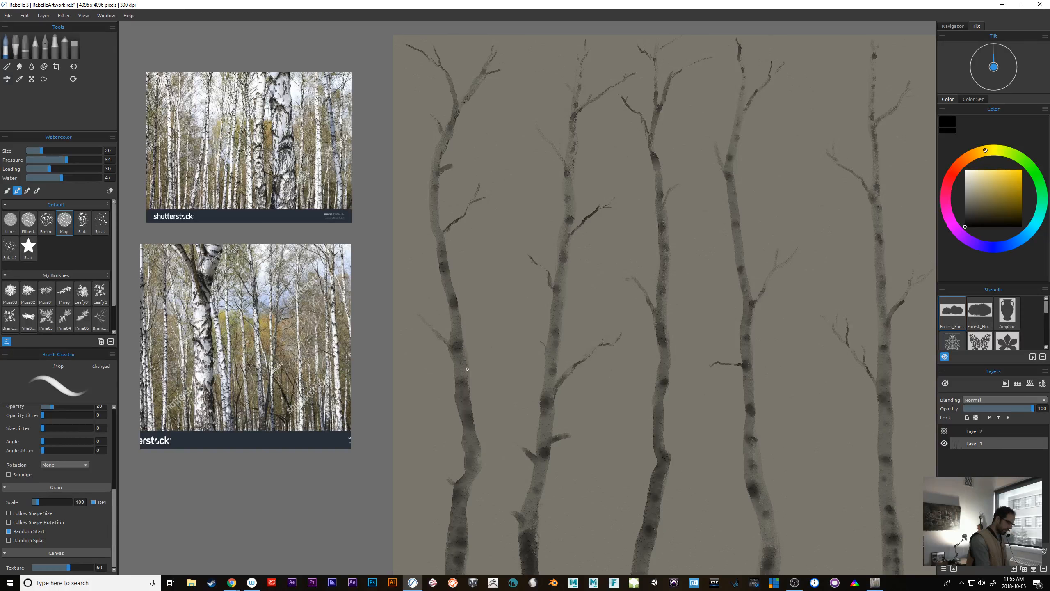
Paint small dark bark marks on the fourth tree's trunk near its base.
scroll(763, 424, "down", 3)
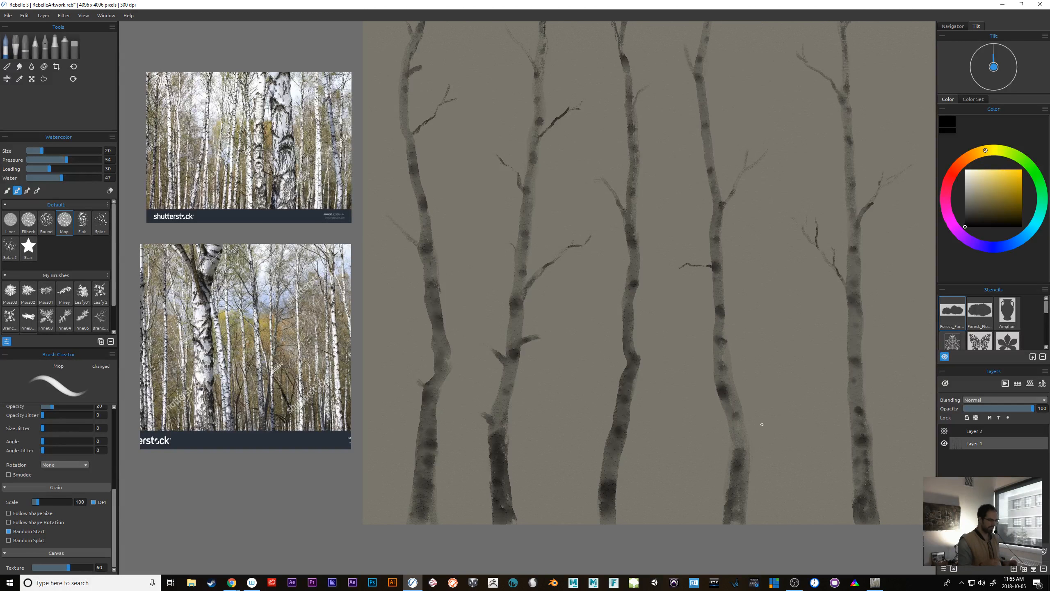
scroll(741, 439, "down", 3)
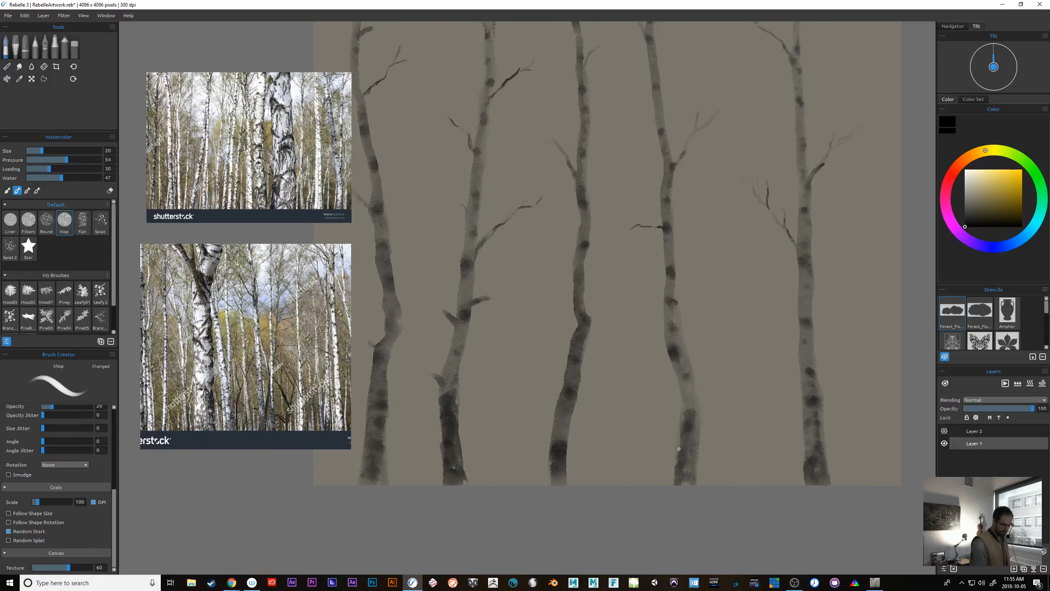
left_click_drag(698, 469, 699, 437)
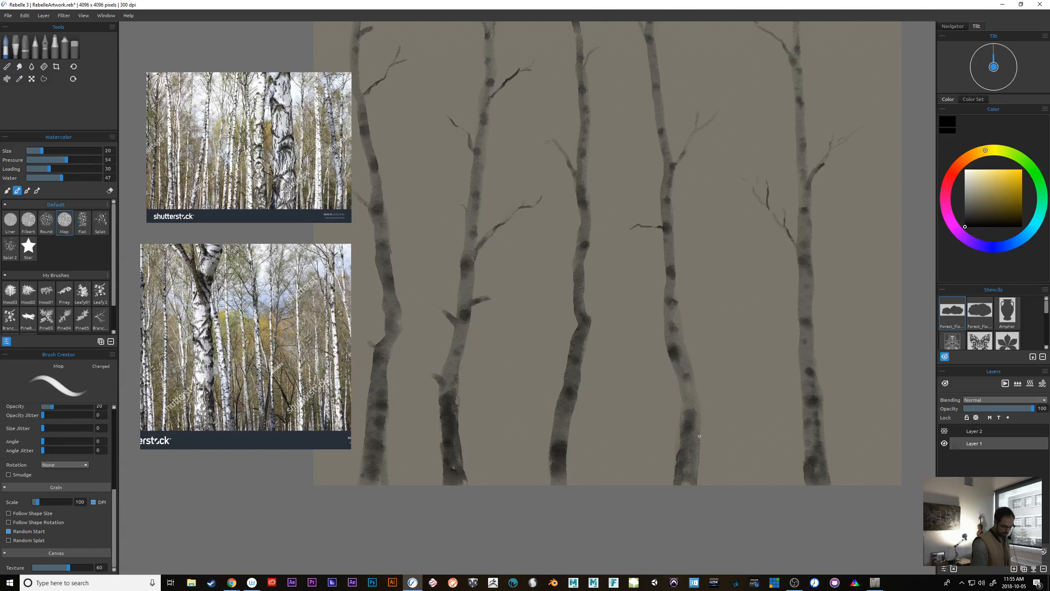
left_click_drag(832, 474, 816, 475)
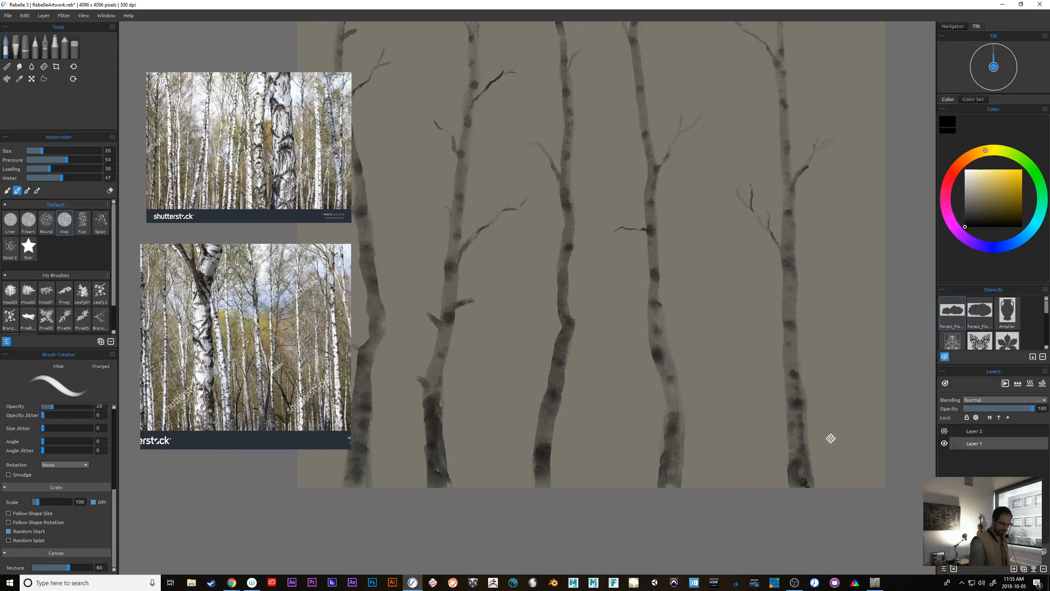
left_click_drag(832, 434, 811, 556)
left_click_drag(812, 503, 847, 483)
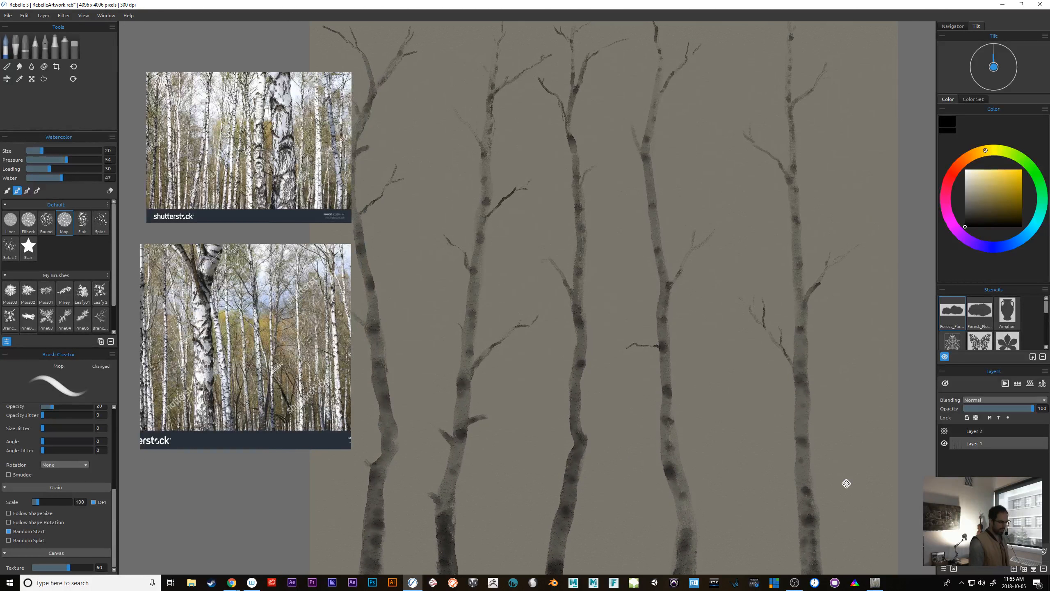
left_click_drag(745, 507, 798, 473)
scroll(798, 472, "up", 3)
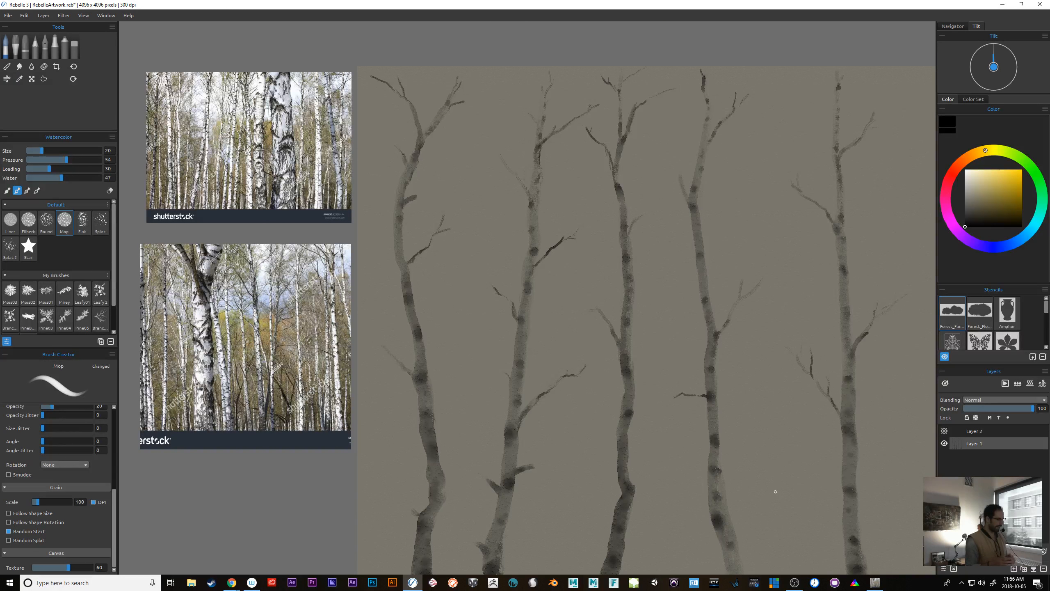
Nudge the lower birch reference photo slightly upward.
left_click_drag(226, 393, 226, 388)
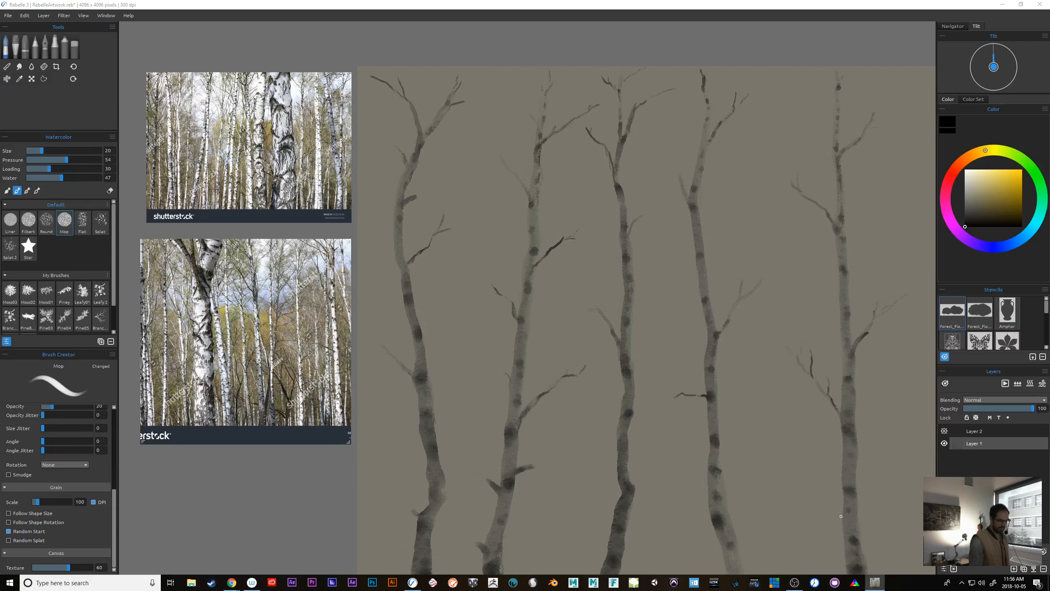
left_click_drag(742, 440, 752, 422)
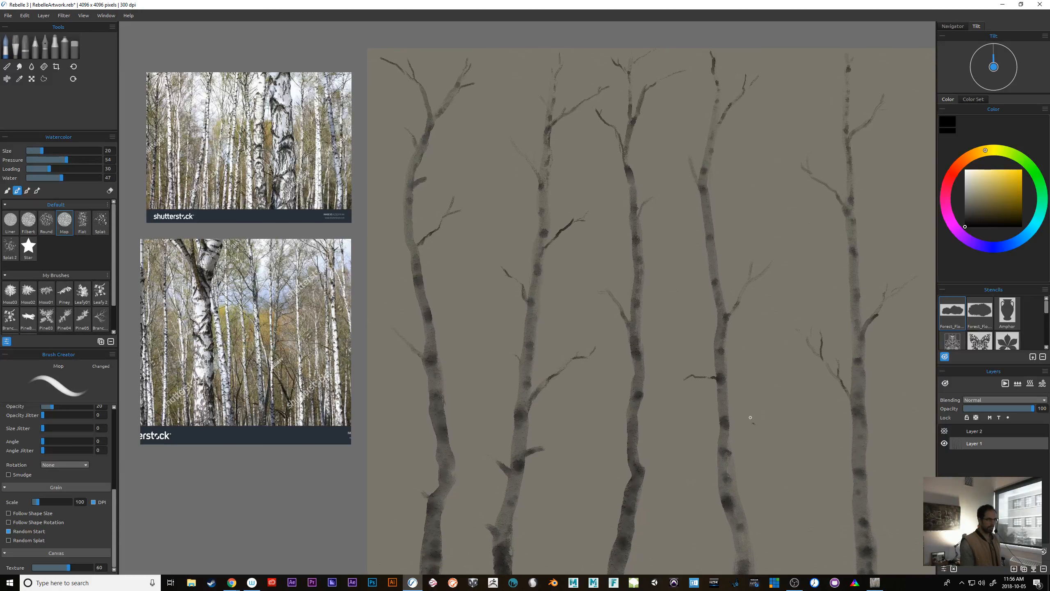
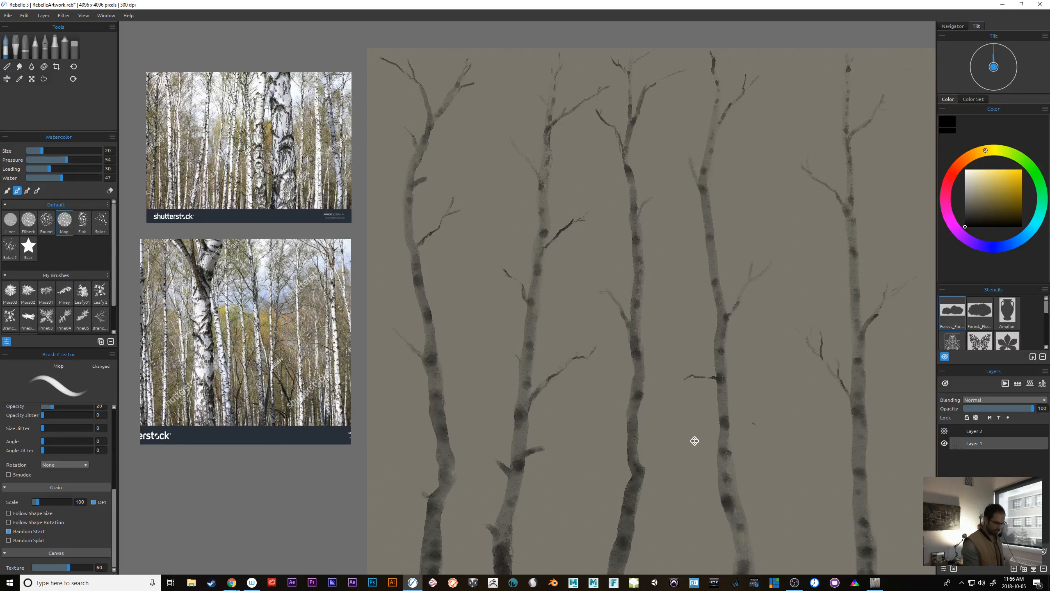
left_click_drag(694, 439, 764, 498)
left_click_drag(822, 483, 798, 444)
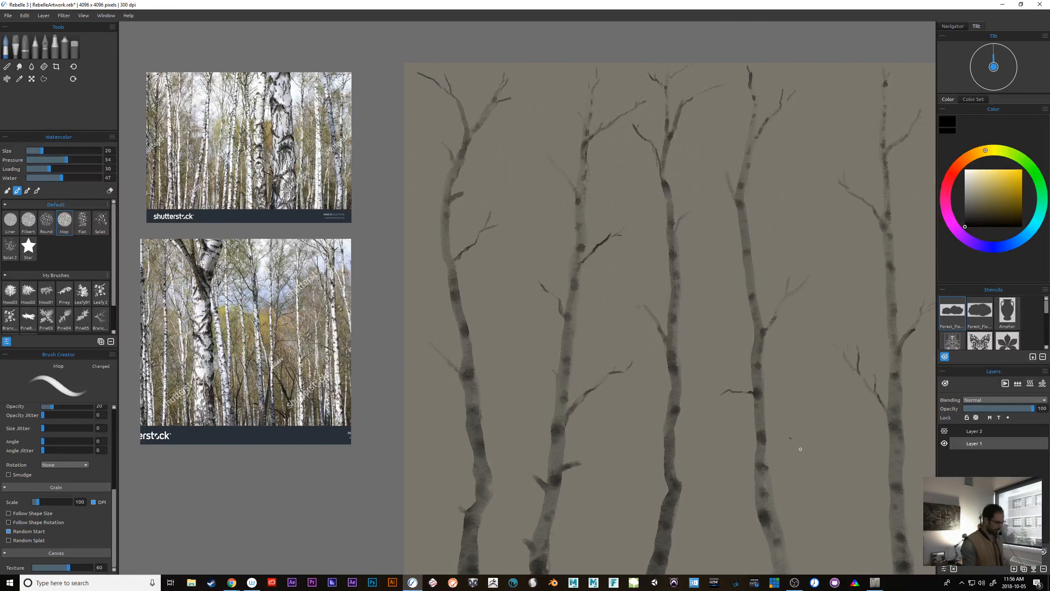
left_click_drag(638, 479, 581, 469)
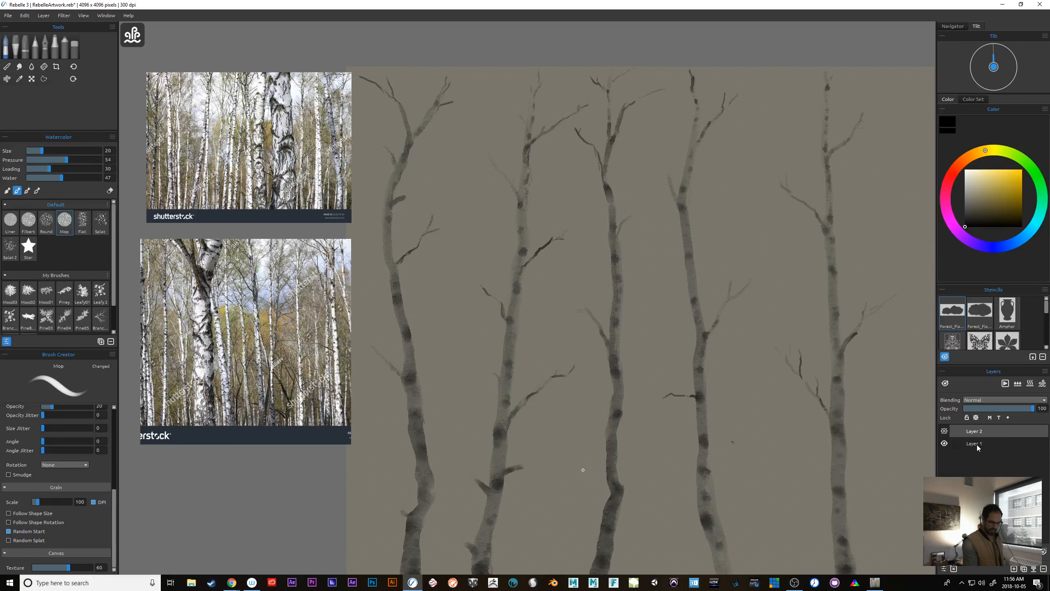
Add a new layer above Layer 1 and outline the second tree's lower trunk edges in black with the size 40 Wood ink pen.
left_click(1017, 569)
left_click_drag(605, 464, 642, 443)
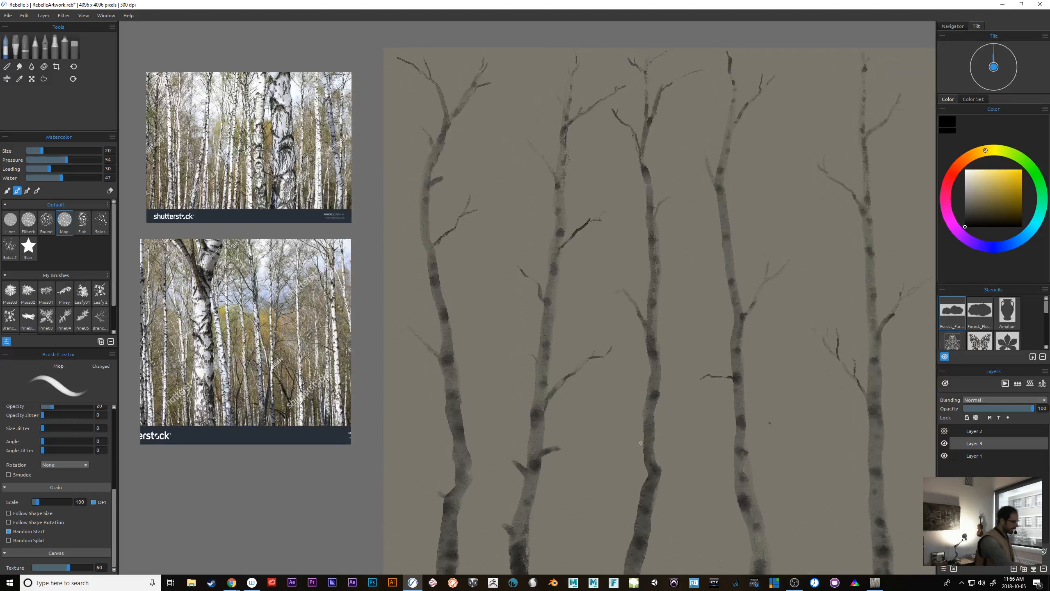
left_click(45, 41)
left_click_drag(566, 446, 570, 371)
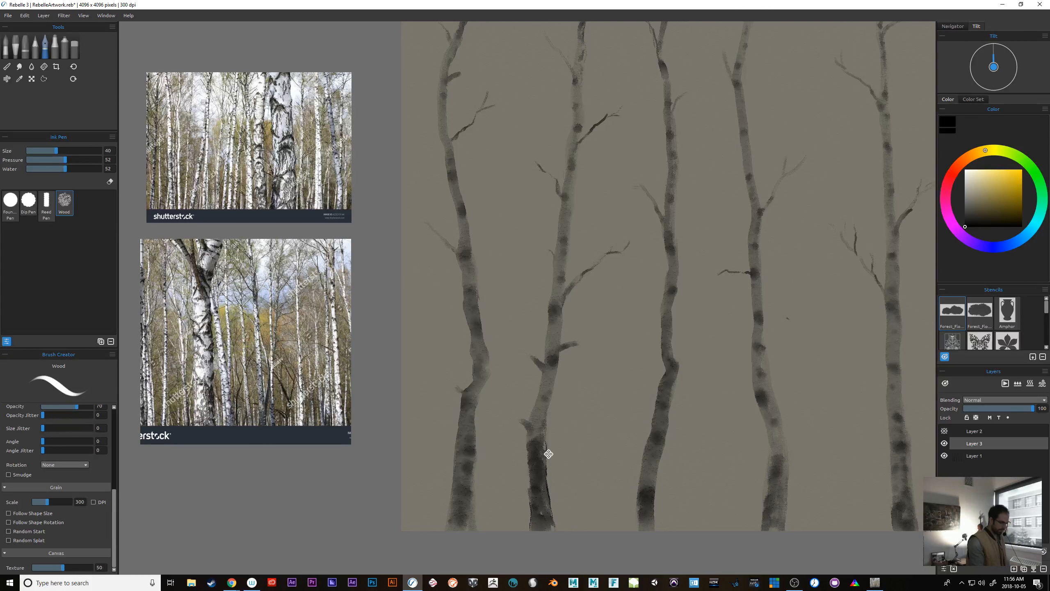
left_click_drag(616, 504, 621, 538)
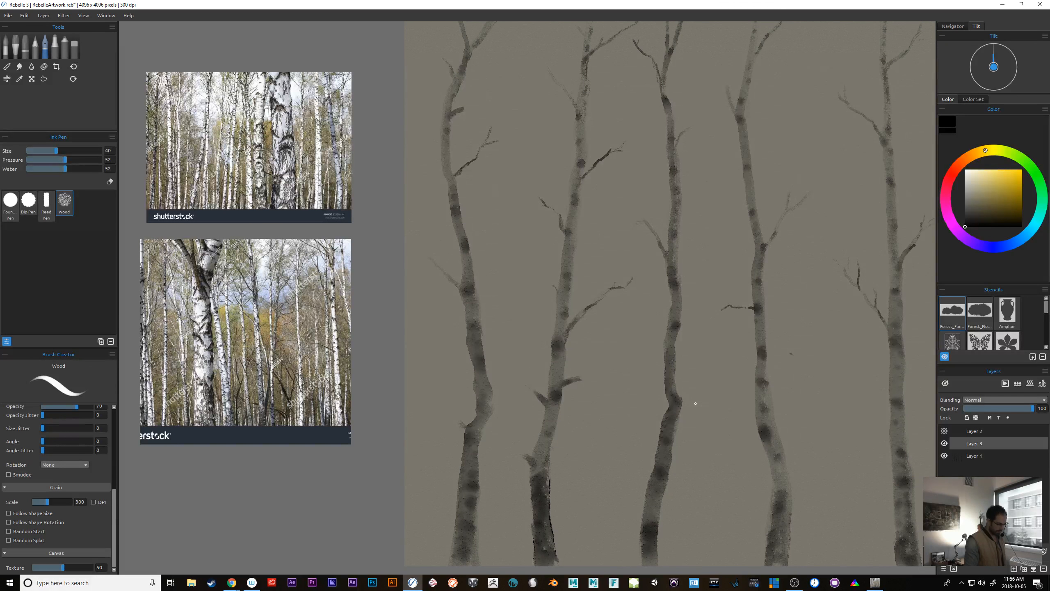
key("ctrl+plus")
key("ctrl+plus")
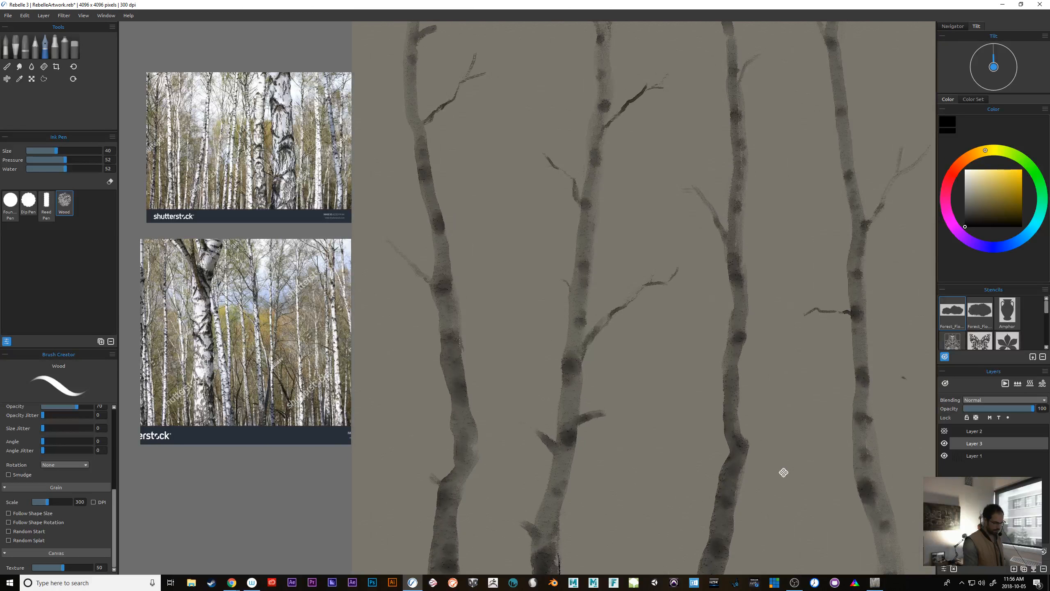
left_click_drag(784, 473, 672, 305)
left_click_drag(608, 457, 650, 431)
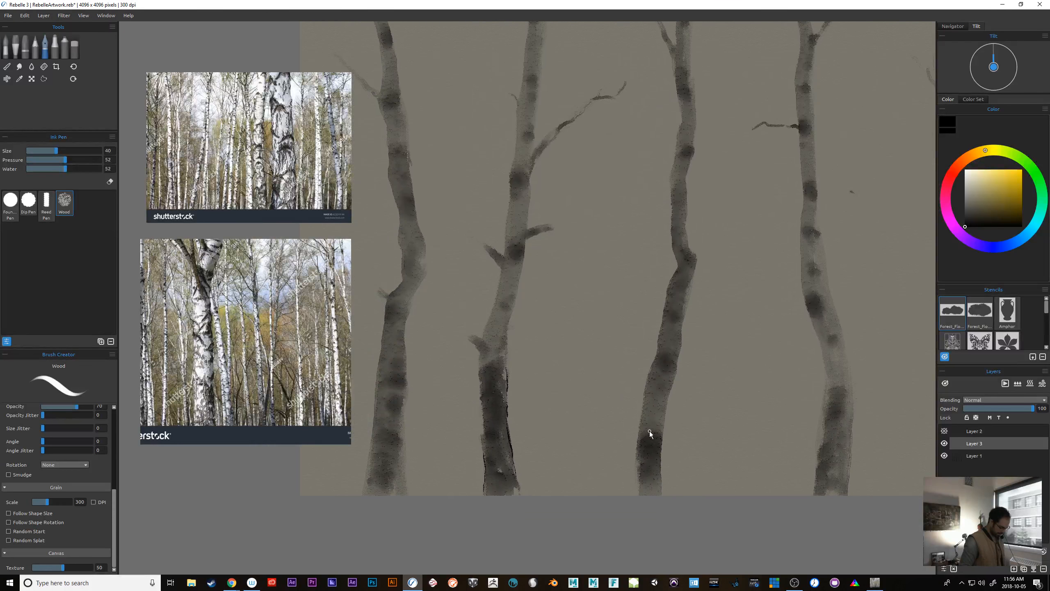
scroll(650, 432, "up", 3)
scroll(650, 432, "down", 3)
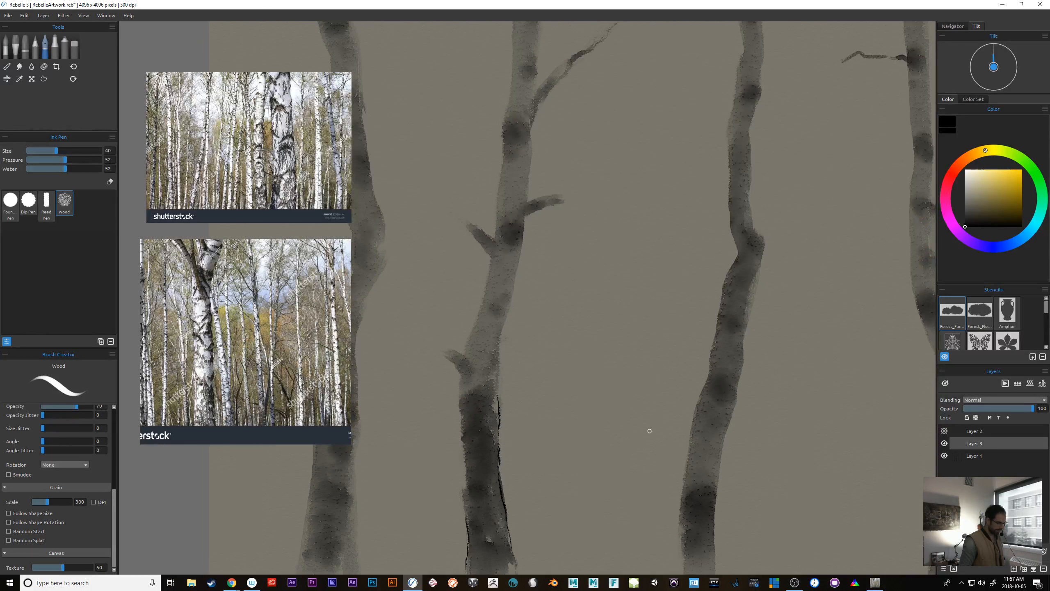
mouse_move(650, 432)
left_mouse_down()
mouse_move(700, 456)
mouse_move(706, 475)
left_mouse_up()
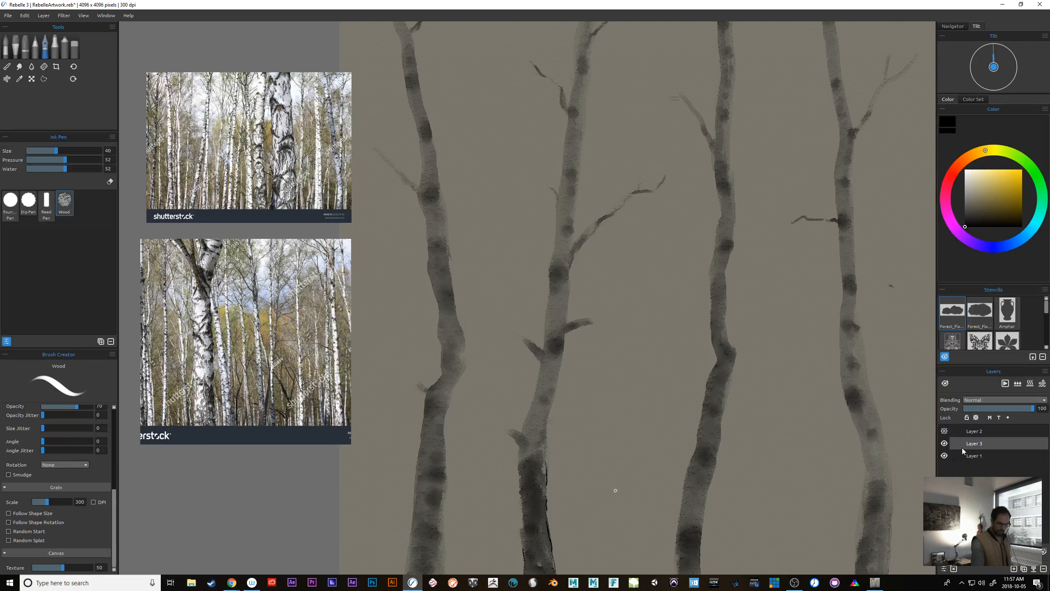
Add another new layer above Layer 3 and rename Layer 1 as PaintBase.
left_click(1014, 570)
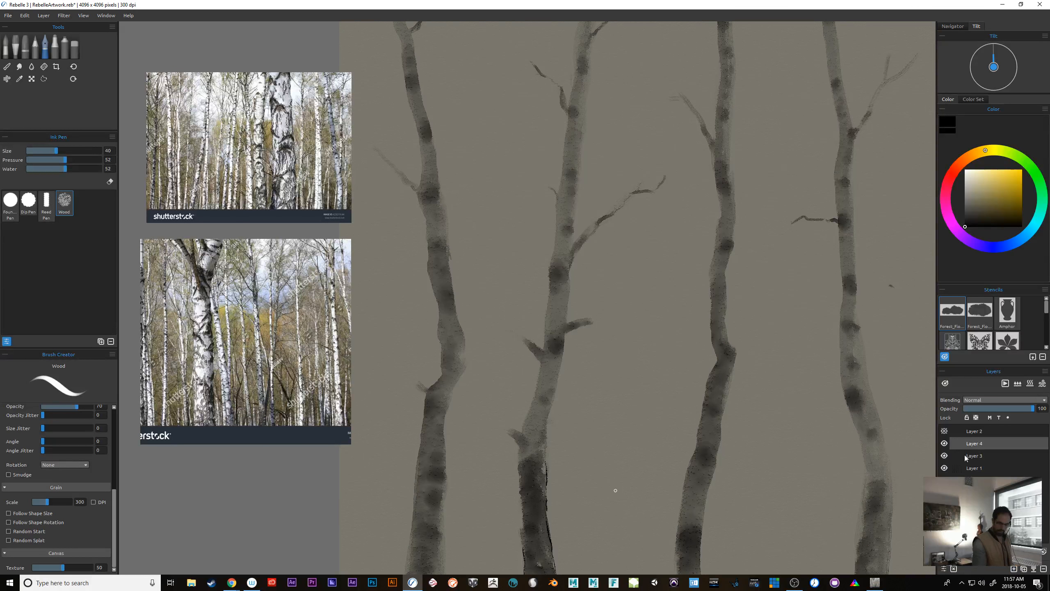
double_click(977, 469)
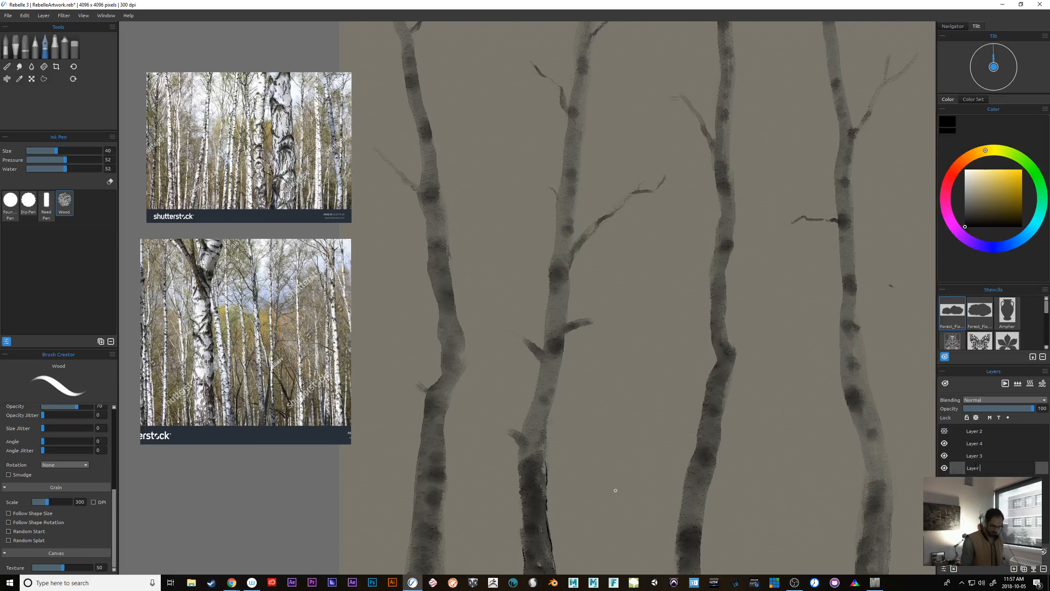
type("Pain")
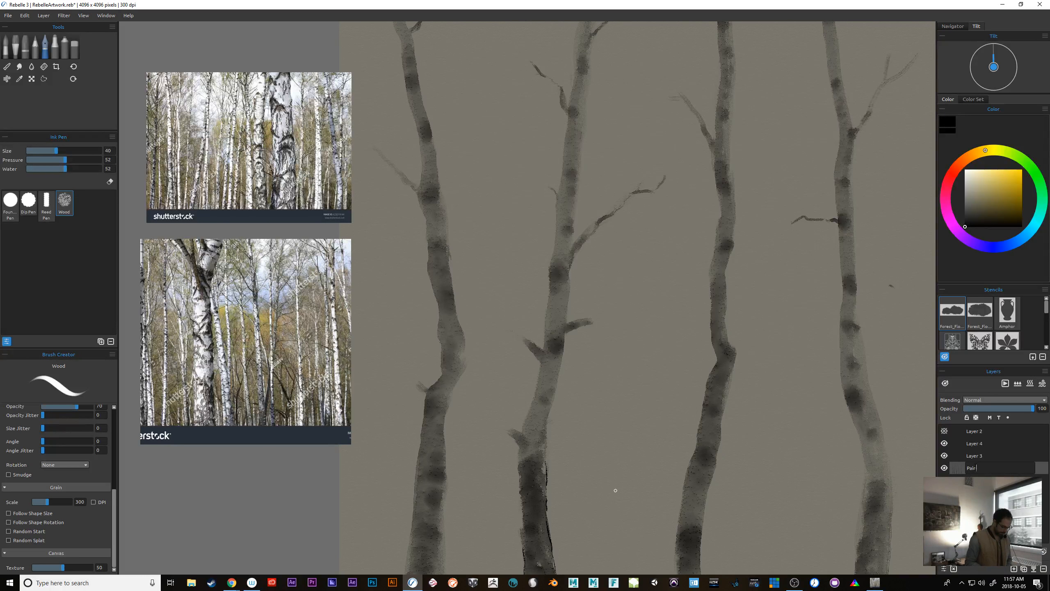
type("tBase")
key("Return")
Rename Layer 3 as outlines.
left_click(975, 456)
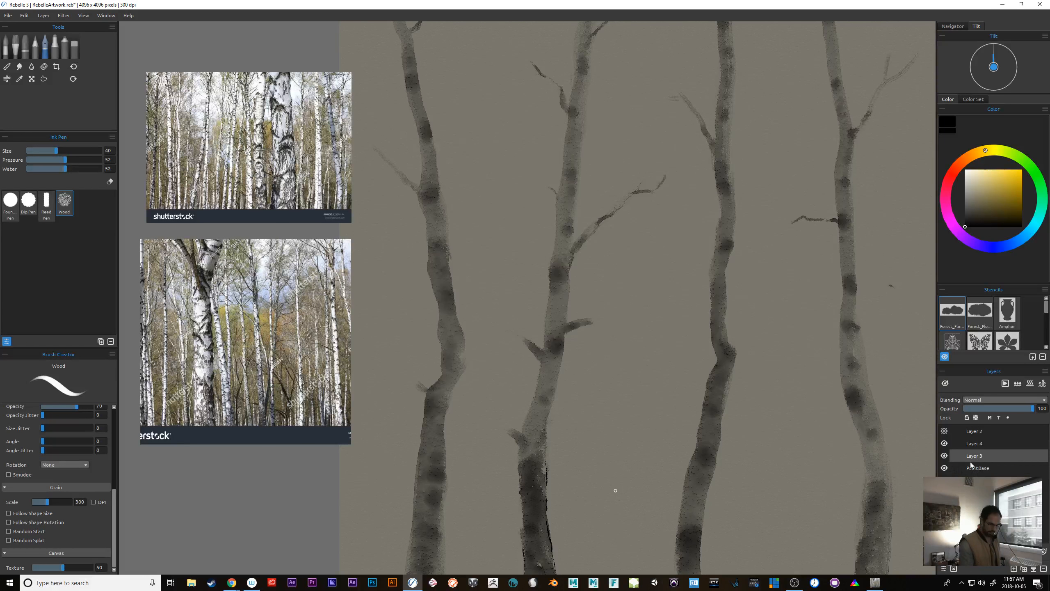
double_click(975, 456)
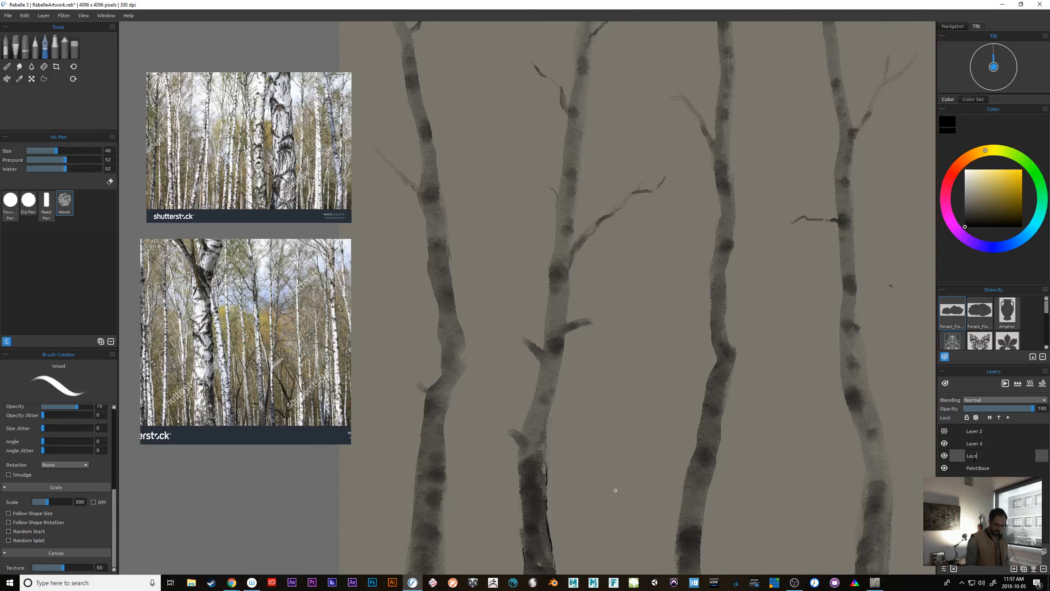
key("BackSpace")
key("BackSpace")
key("BackSpace")
type("outlines")
key("Return")
Rename Layer 4 as Lioghts_PEncil.
left_click(979, 444)
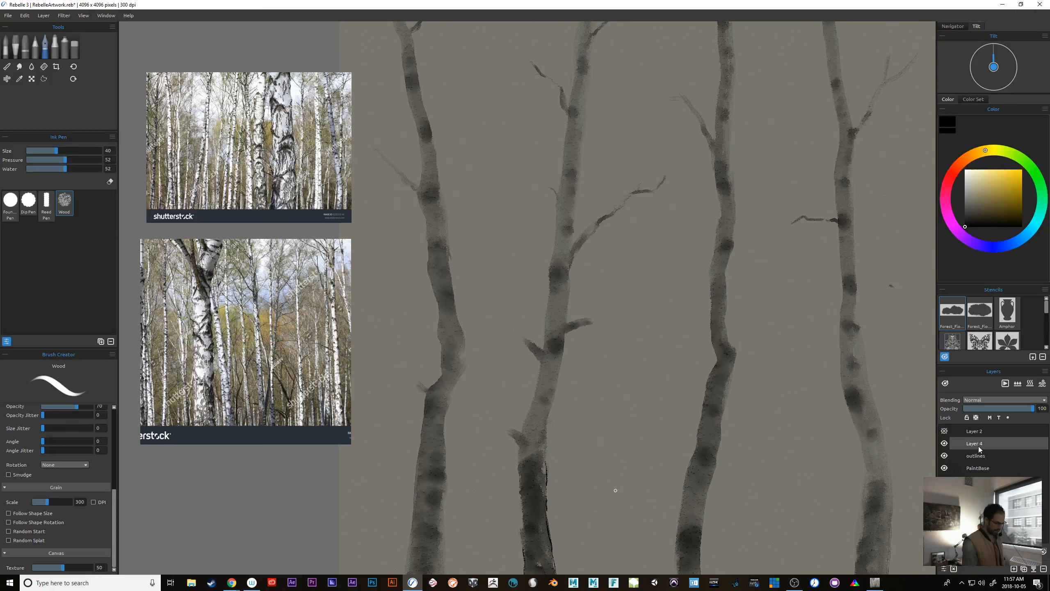
double_click(984, 442)
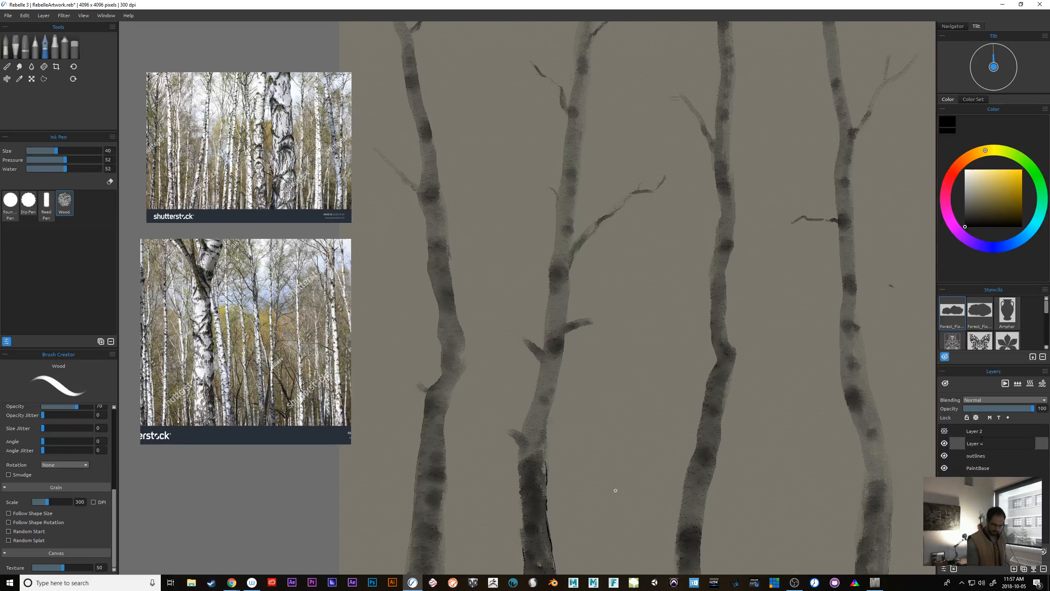
key("ctrl+a")
type("Liogh")
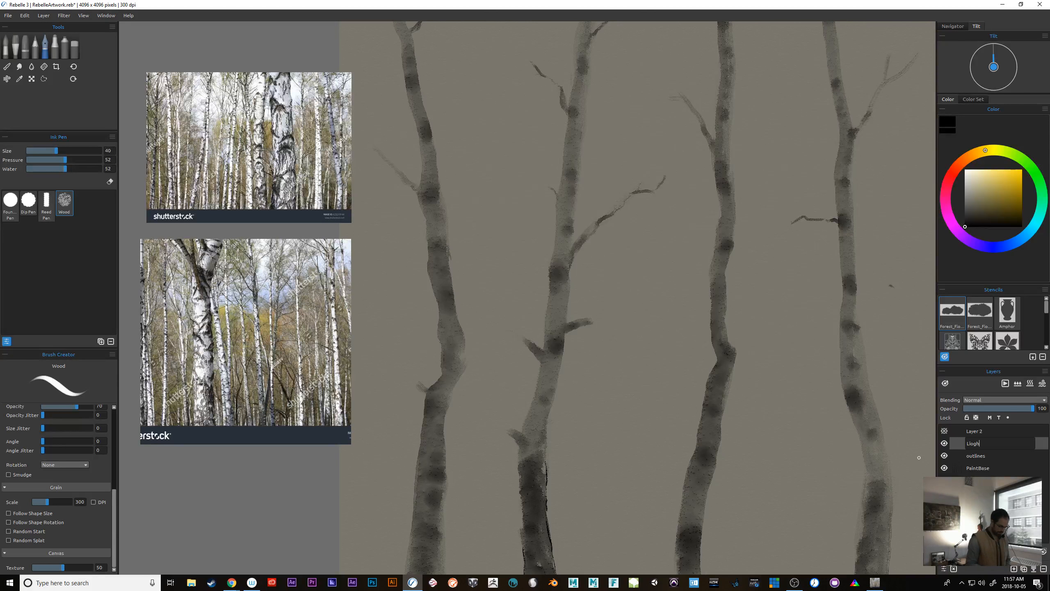
type("ts_PEncil")
key("Return")
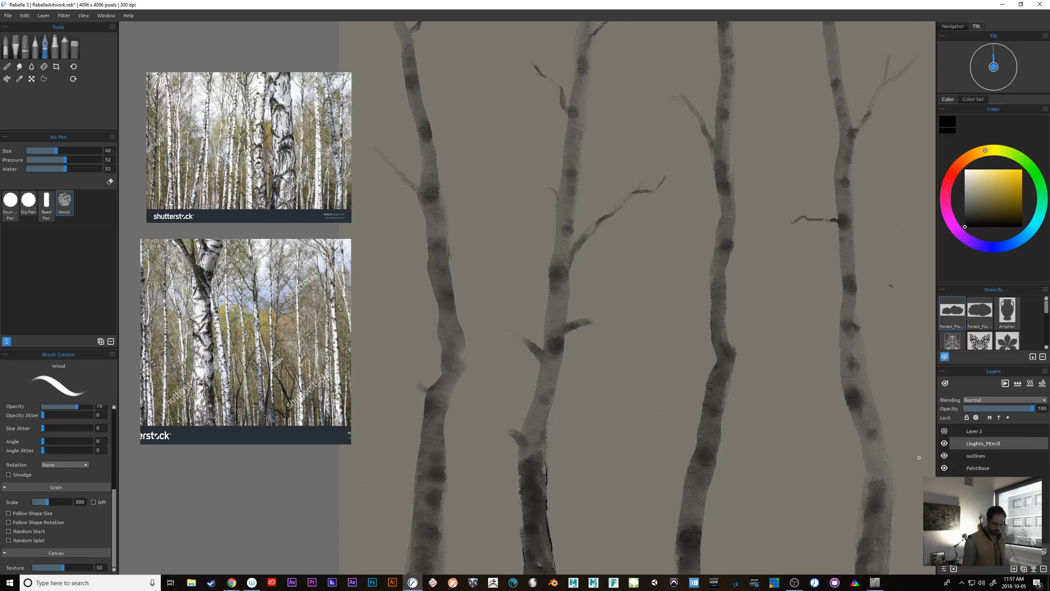
Choose the 2H pencil, sample the canvas's grey-brown background and lighten the colour to pale cream.
left_click(36, 50)
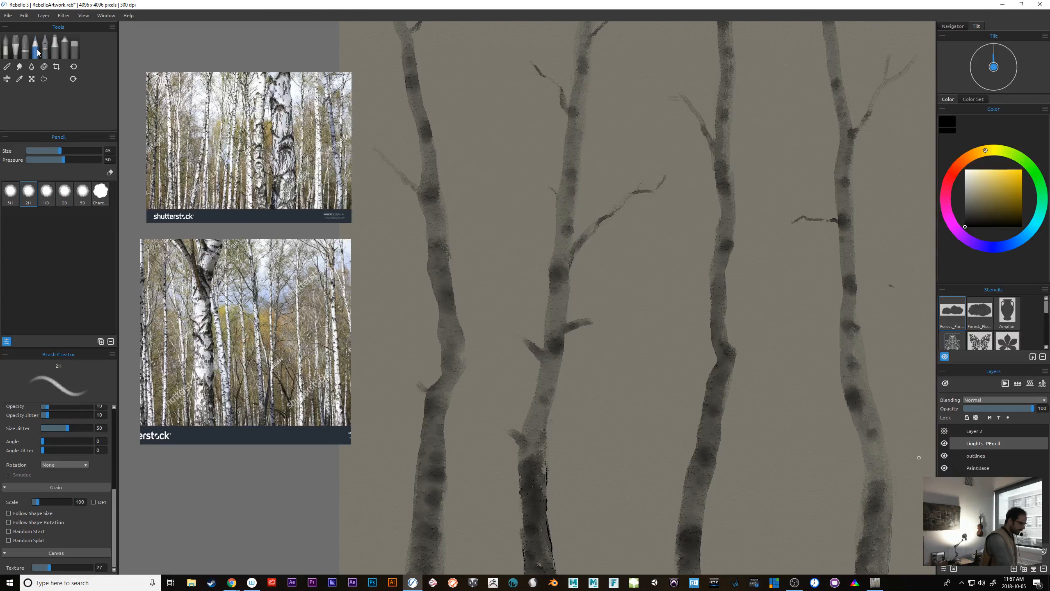
left_click_drag(670, 467, 669, 431)
left_click_drag(654, 367, 659, 361)
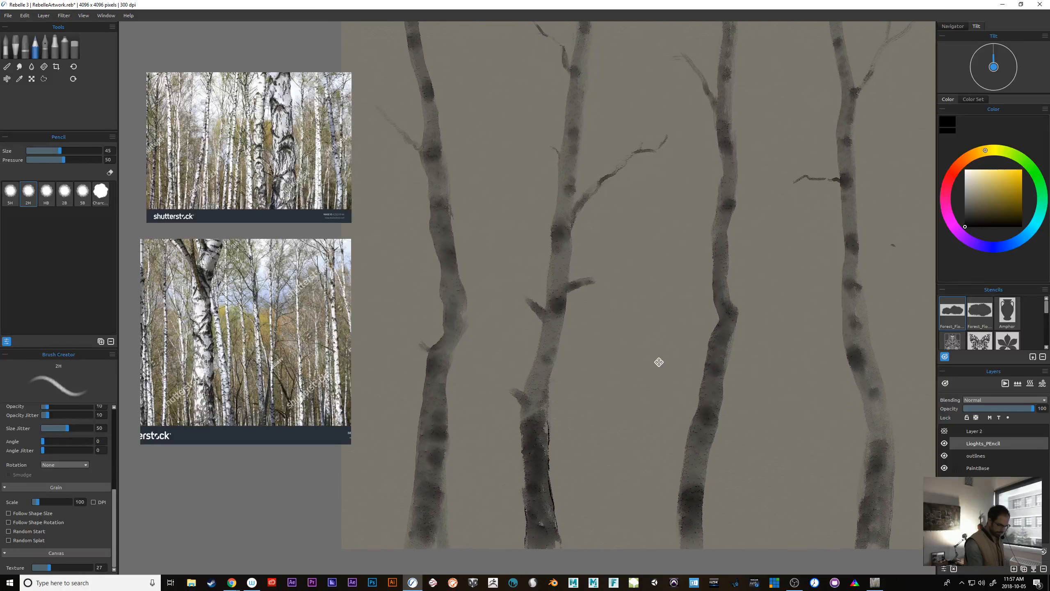
key("alt")
key("alt")
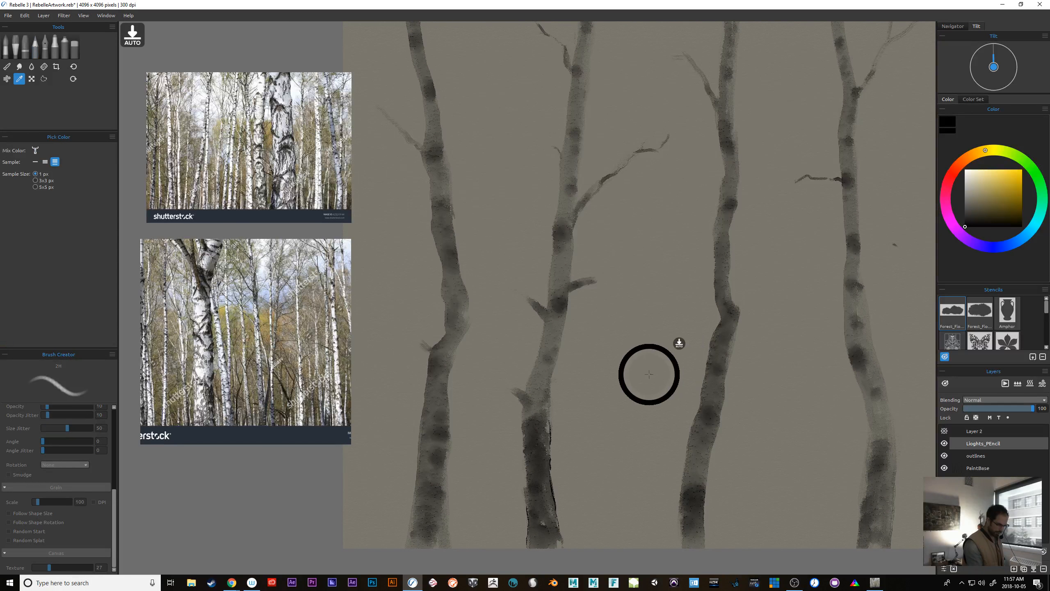
key("p")
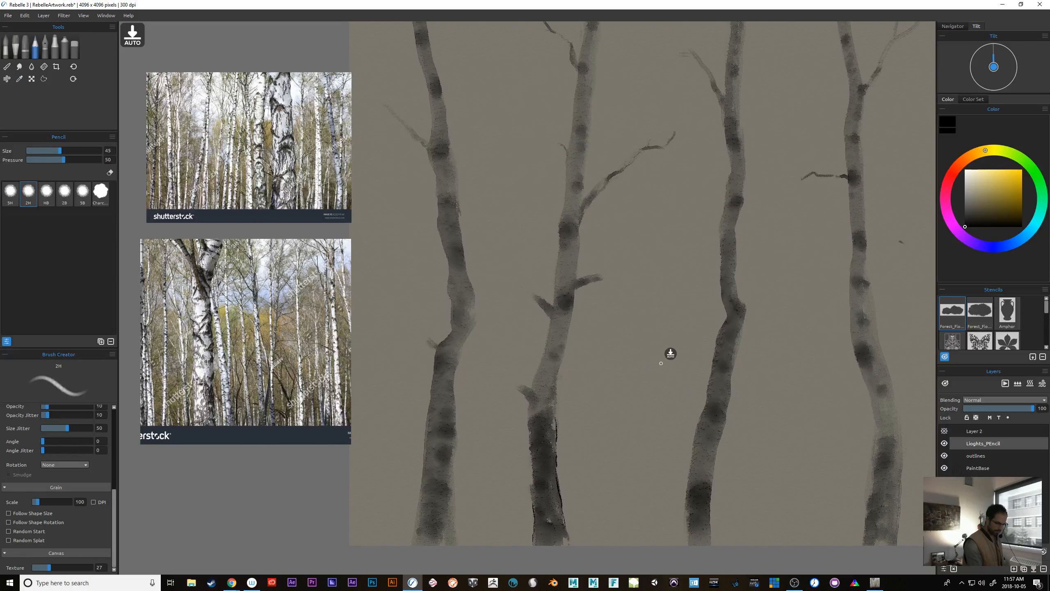
key("i")
key("p")
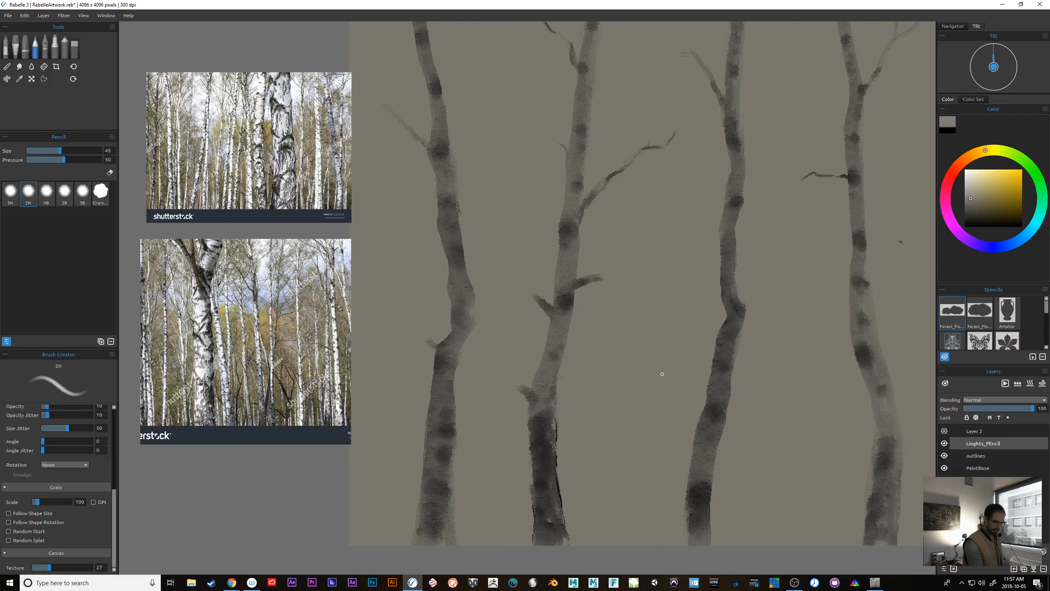
left_click(972, 184)
left_click_drag(972, 183, 972, 180)
Try thin pale cream pencil highlights along the left edge of the fourth tree's upper trunk, and clear the Lioghts_PEncil layer.
left_click_drag(765, 393, 770, 469)
scroll(717, 406, "down", 5)
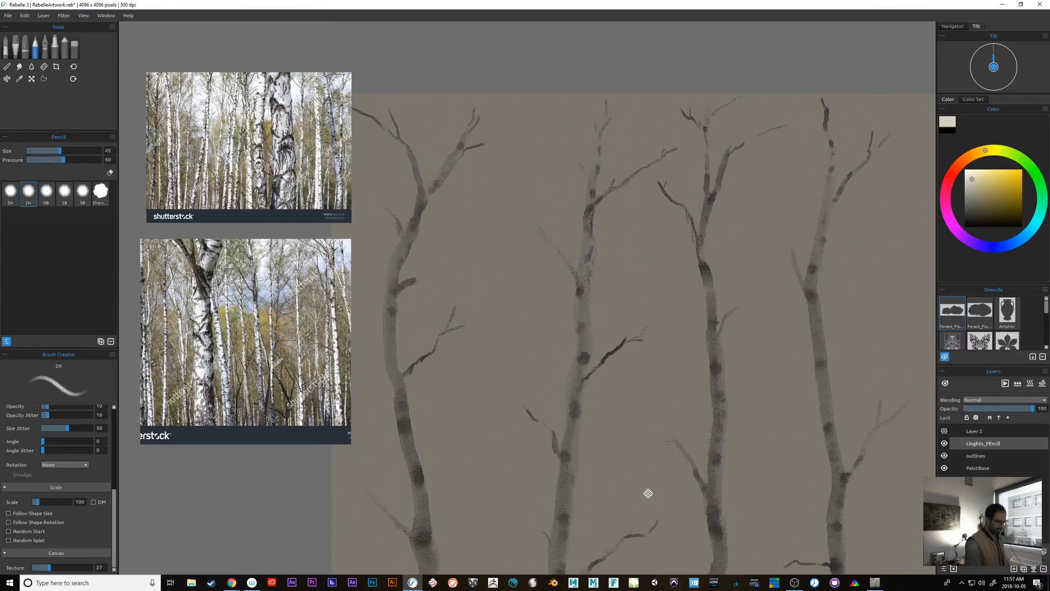
scroll(656, 399, "down", 4)
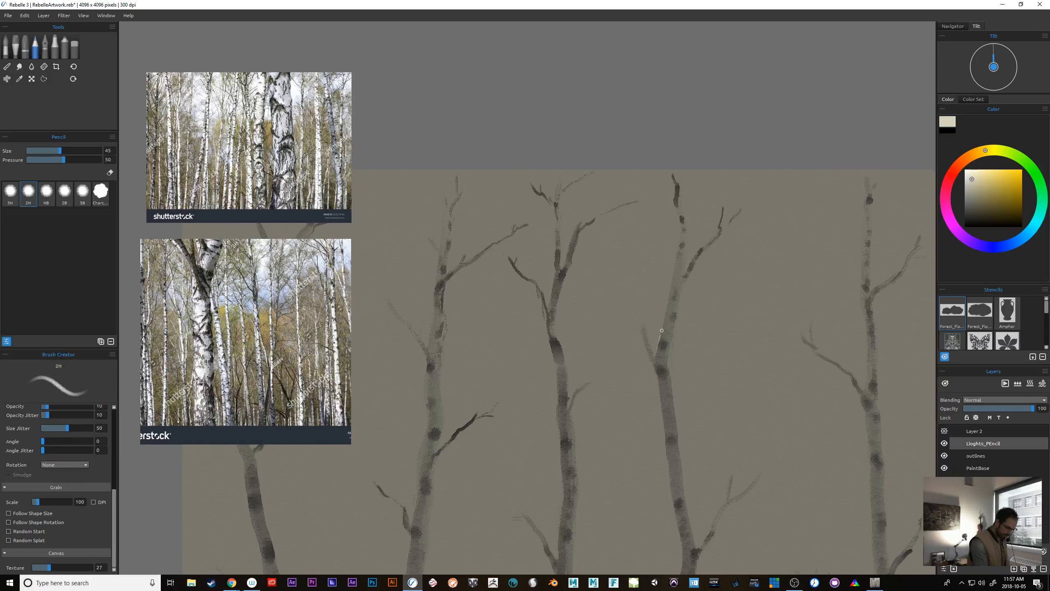
key("ctrl+z")
left_click_drag(719, 367, 716, 373)
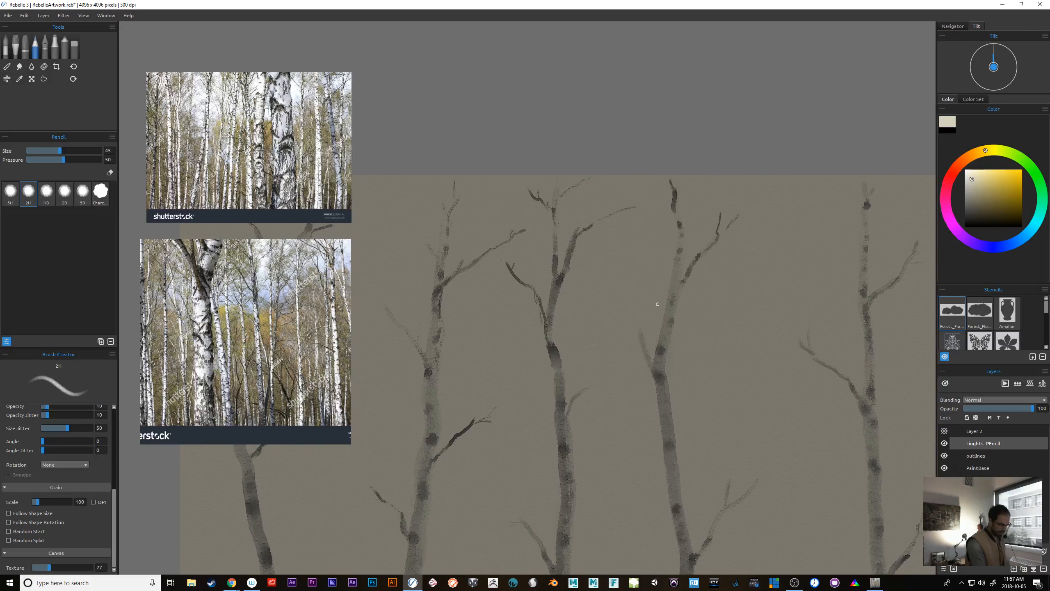
left_click_drag(668, 305, 664, 322)
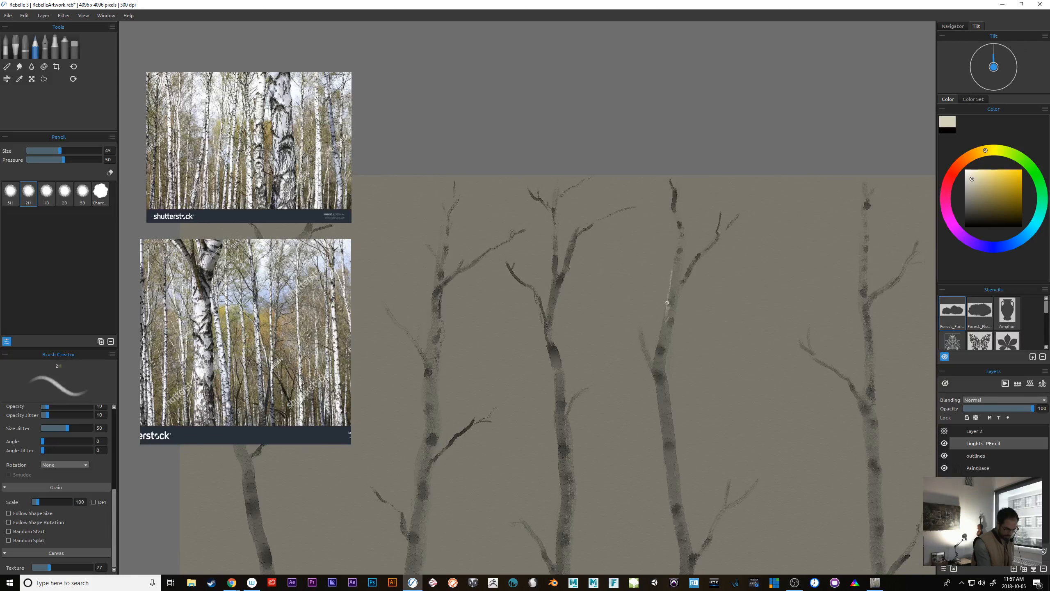
left_click_drag(667, 302, 656, 347)
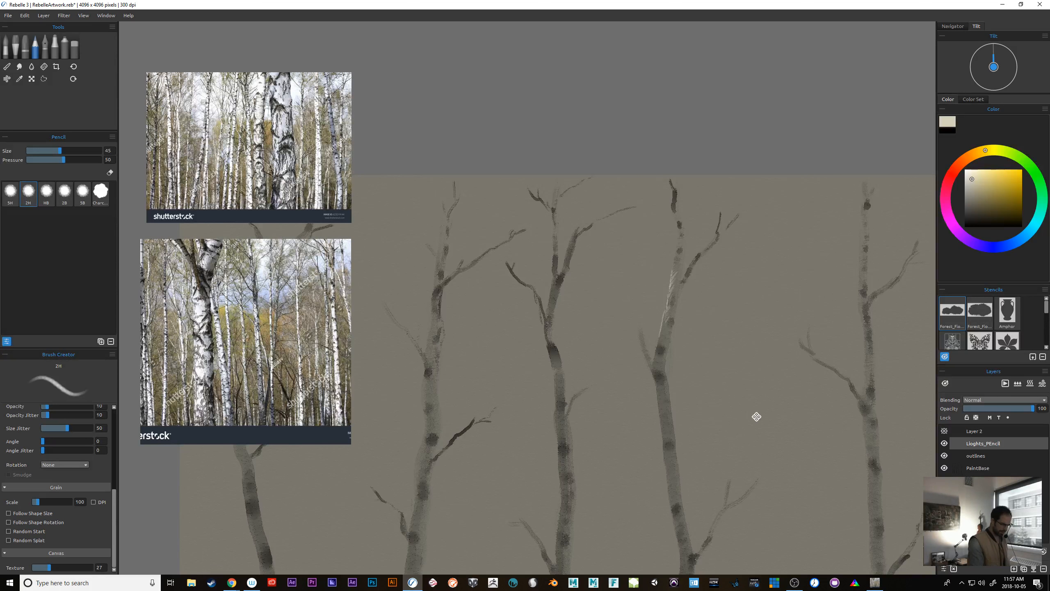
left_click_drag(755, 417, 773, 357)
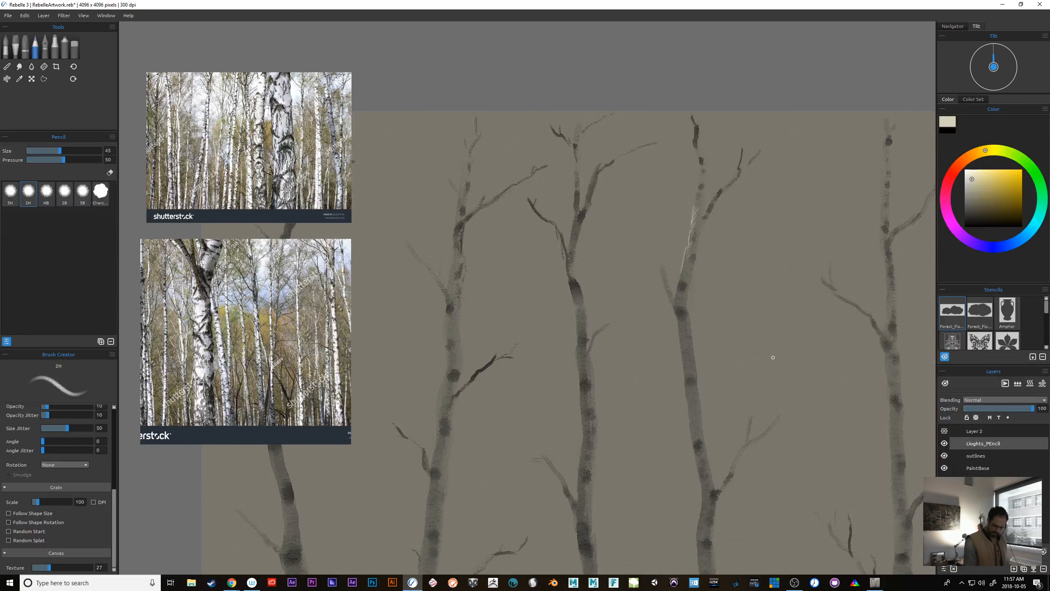
left_click(954, 569)
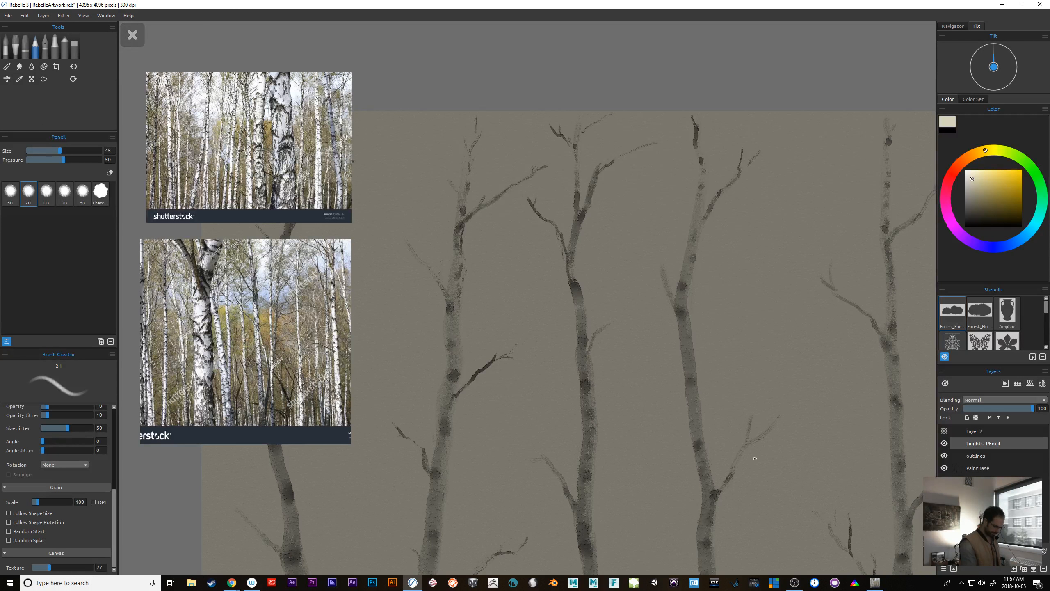
Switch to the Hexa Soft pastel and move the Lioghts_PEncil layer below PaintBase.
left_click_drag(791, 485, 768, 326)
mouse_move(715, 467)
left_mouse_down()
mouse_move(713, 445)
mouse_move(776, 420)
left_mouse_up()
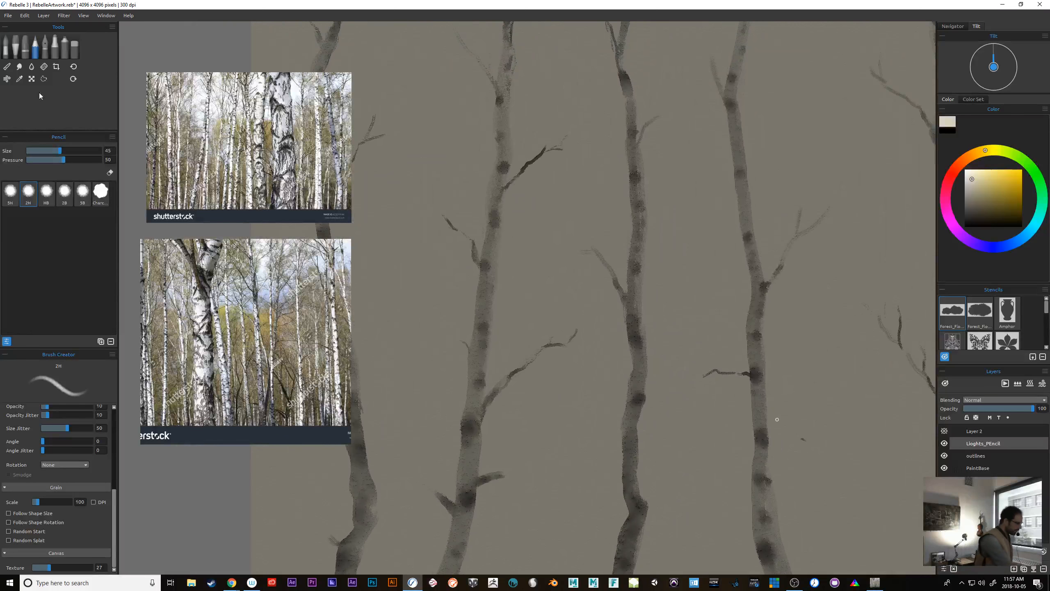
left_click(24, 49)
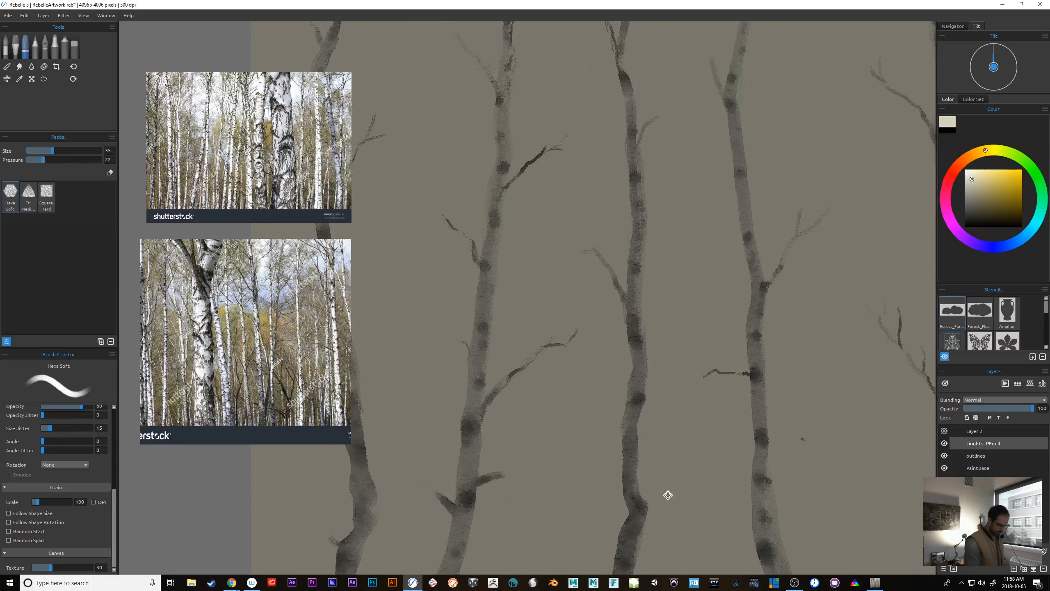
left_click_drag(669, 495, 631, 397)
left_click_drag(821, 548, 797, 503)
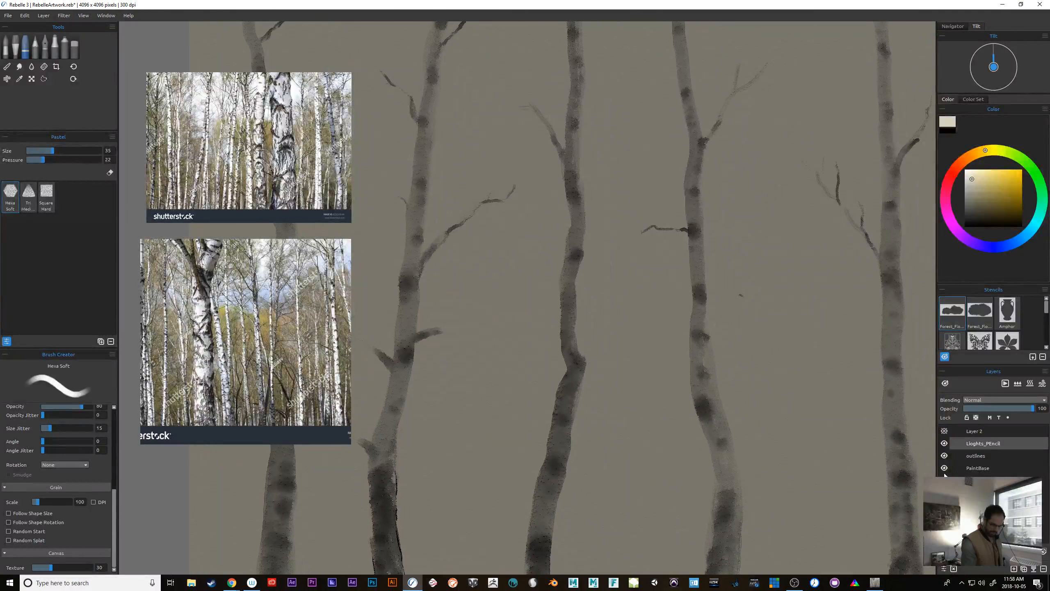
left_click_drag(984, 444, 951, 474)
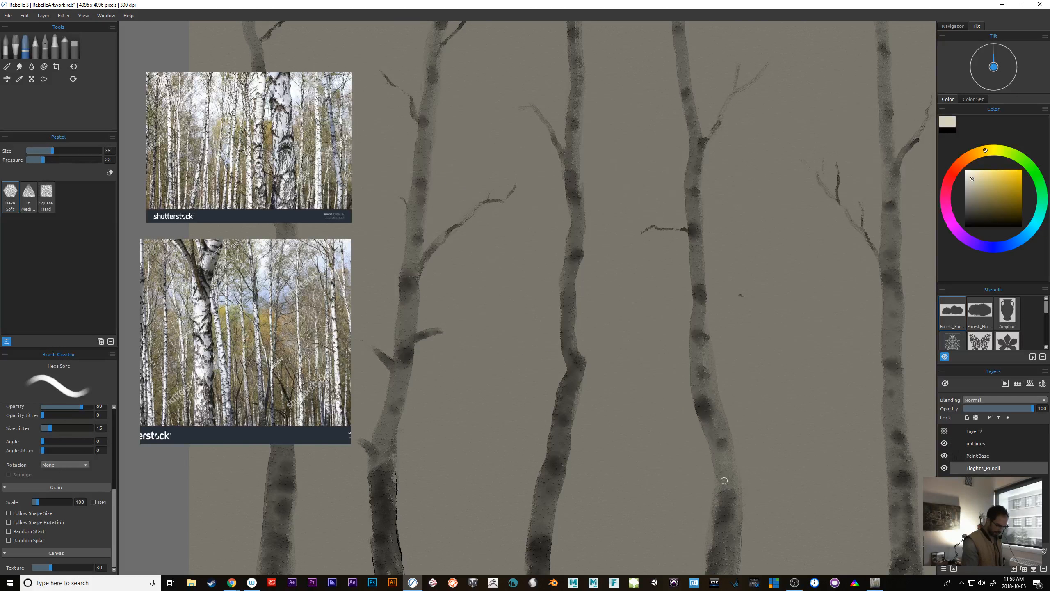
Try pale cream pastel highlights at size 70 behind the fourth tree's lower trunk.
mouse_move(725, 480)
left_mouse_down()
mouse_move(701, 362)
mouse_move(724, 444)
mouse_move(705, 407)
mouse_move(723, 552)
left_mouse_up()
key("ctrl+z")
key("]")
key("]")
key("]")
key("]")
key("]")
key("]")
key("]")
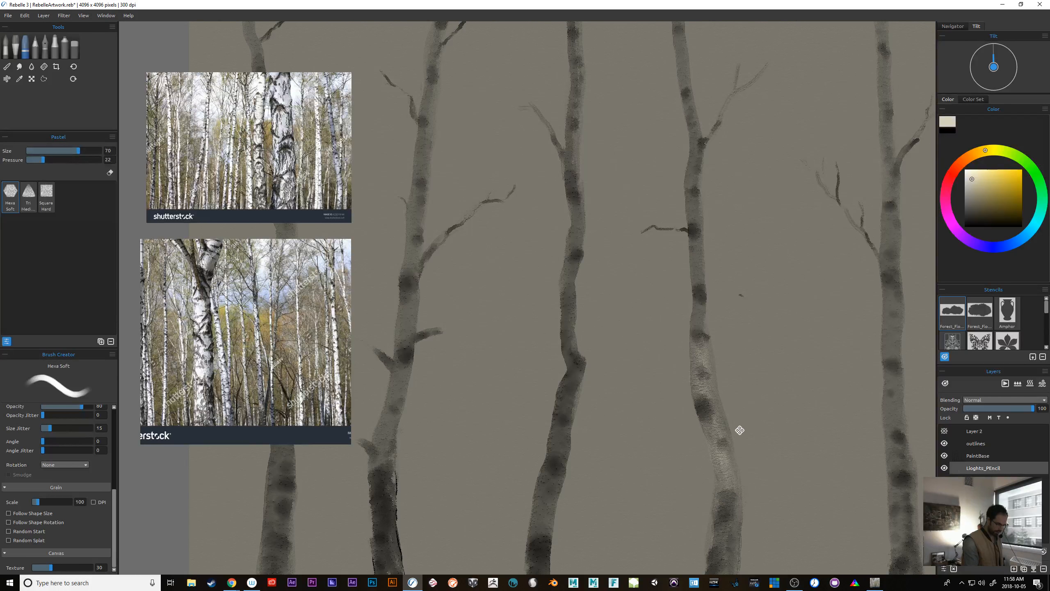
mouse_move(701, 367)
left_mouse_down()
mouse_move(698, 312)
mouse_move(711, 378)
left_mouse_up()
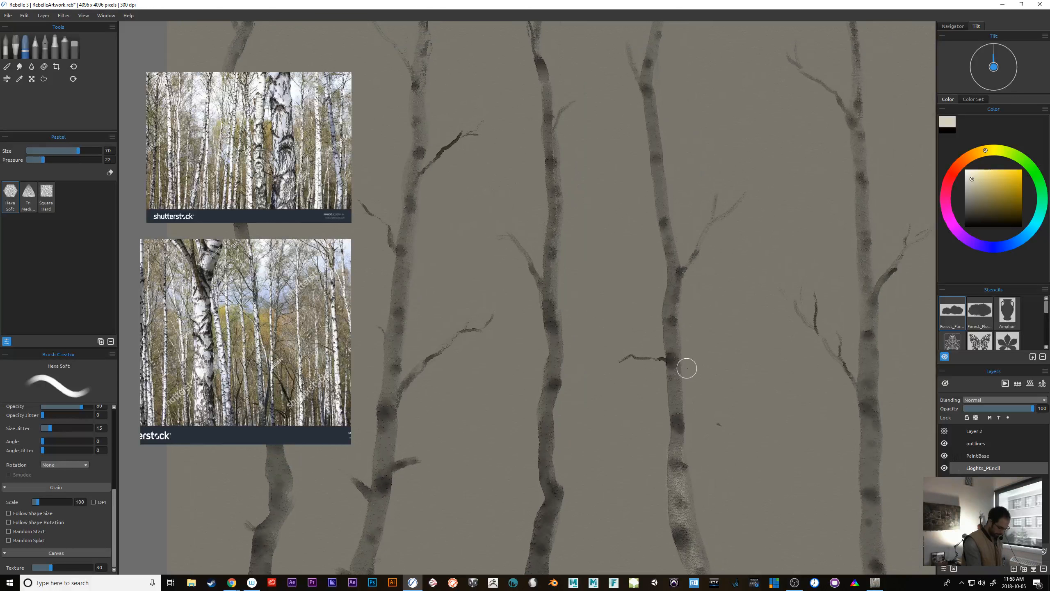
Reduce the pastel to size 50, try more highlights farther up the fourth tree's trunk, and clear the layer.
key("[")
key("[")
key("[")
key("[")
mouse_move(676, 420)
left_mouse_down()
mouse_move(669, 319)
mouse_move(674, 399)
mouse_move(678, 389)
left_mouse_up()
key("ctrl+z")
left_click_drag(670, 332, 673, 297)
left_click_drag(796, 322, 829, 411)
key("ctrl+z")
key("ctrl+z")
left_click_drag(715, 418, 789, 253)
left_click_drag(856, 507, 840, 470)
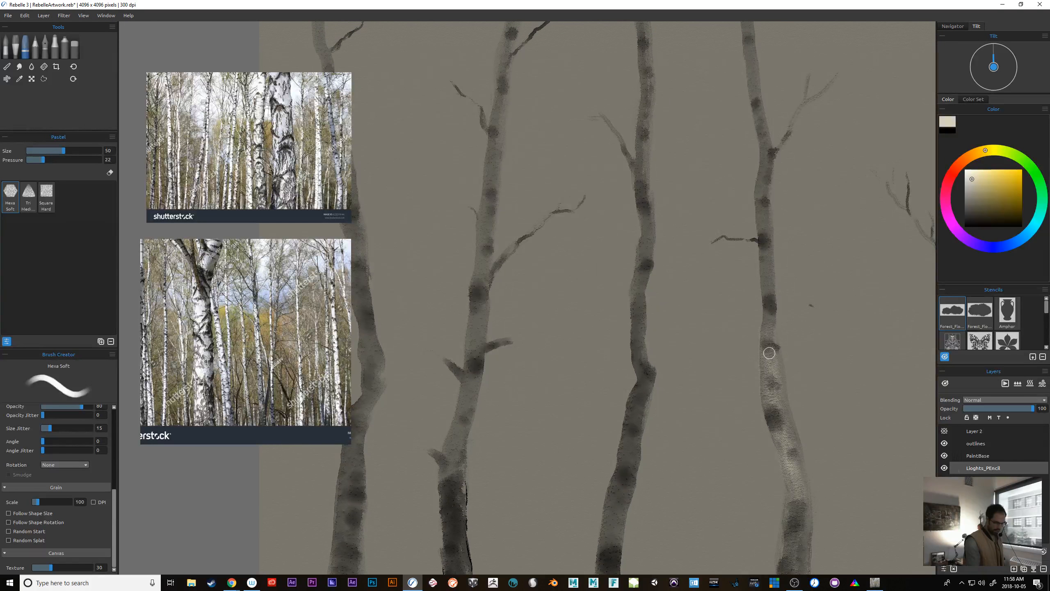
left_click(957, 568)
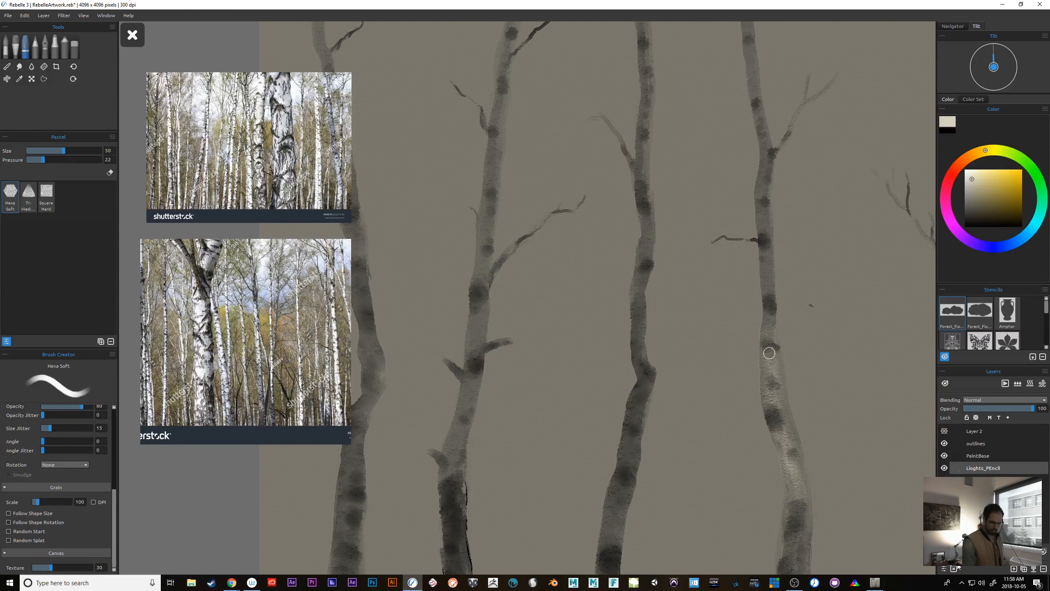
Rename the Lioghts_PEncil layer as Lights_PEncil and move it above the outlines layer.
double_click(982, 468)
key("BackSpace")
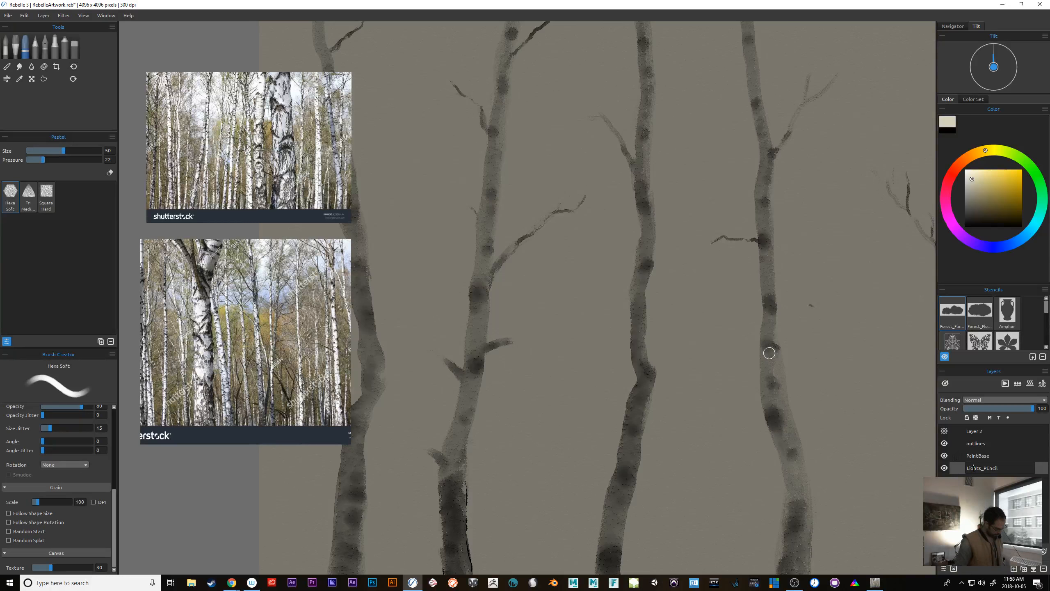
key("Return")
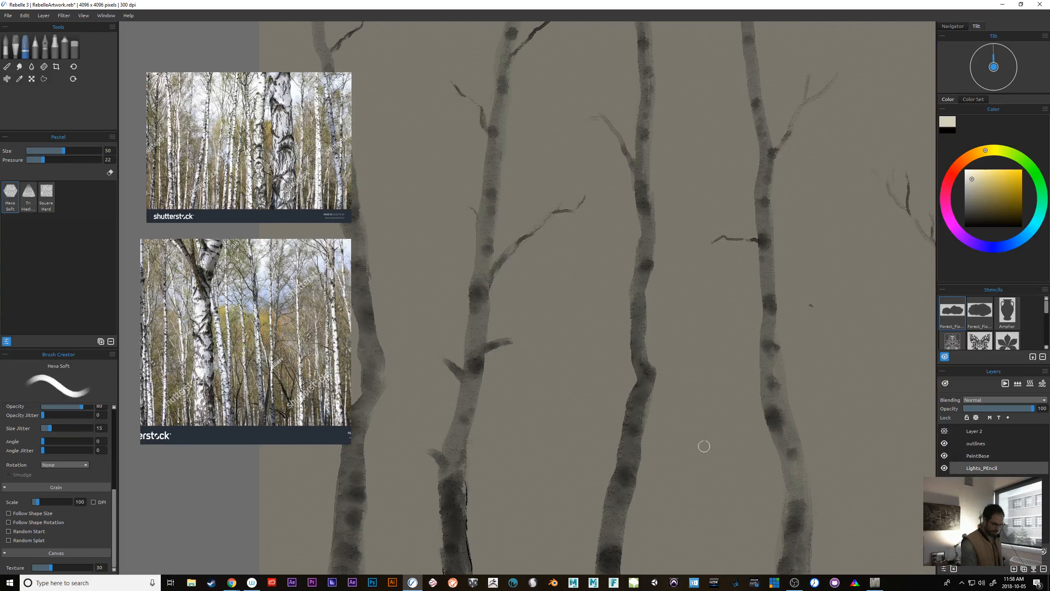
left_click_drag(746, 415, 775, 488)
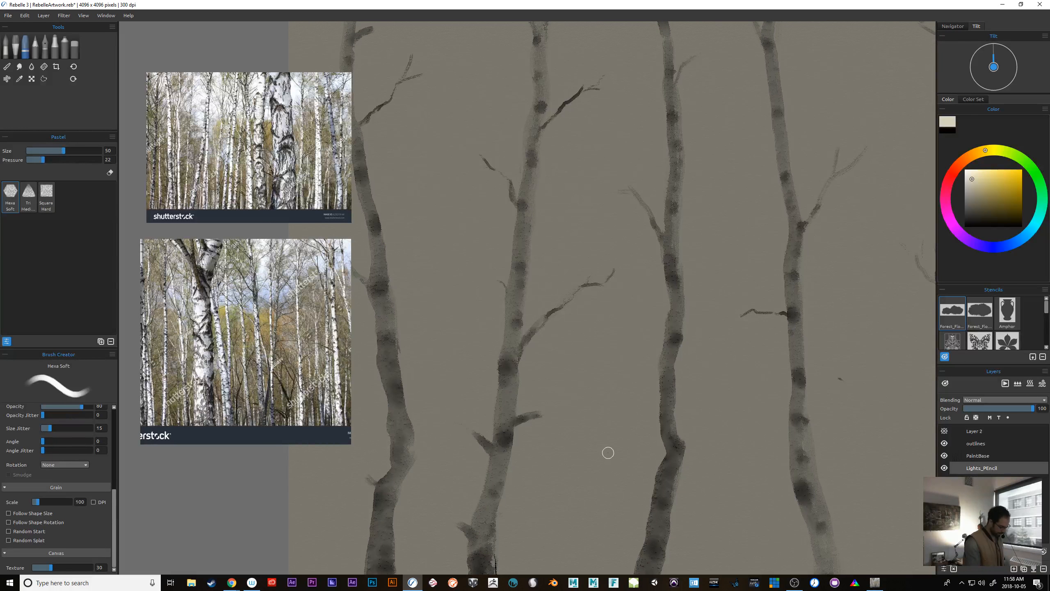
left_click_drag(989, 471, 998, 435)
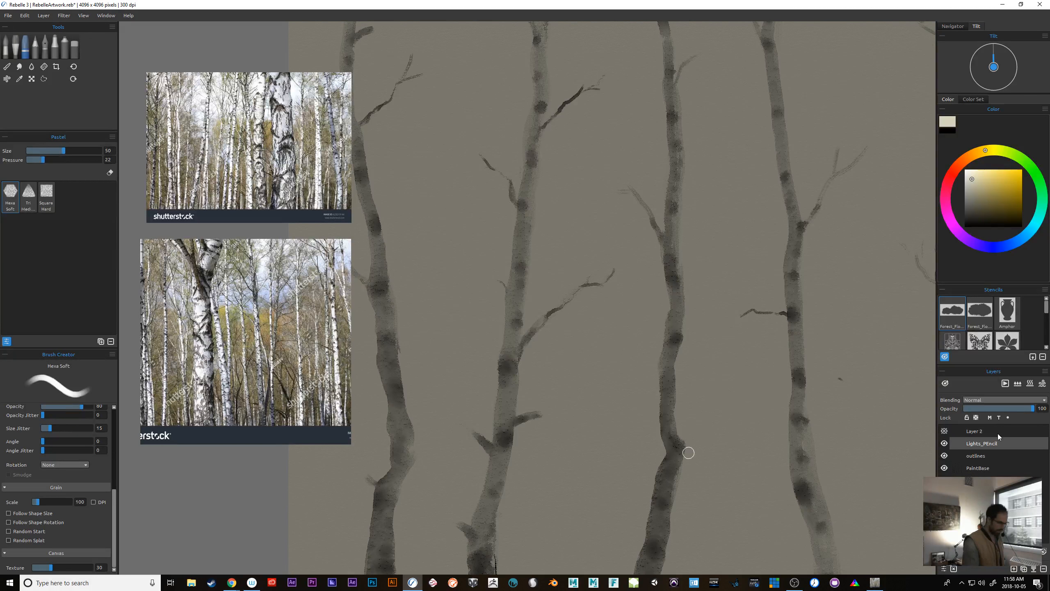
Choose the 2H pencil, sample the canvas background and lighten the colour to a soft grey-beige.
left_click(36, 50)
left_click_drag(604, 429, 791, 515)
left_click(659, 354, "alt")
left_click(973, 189)
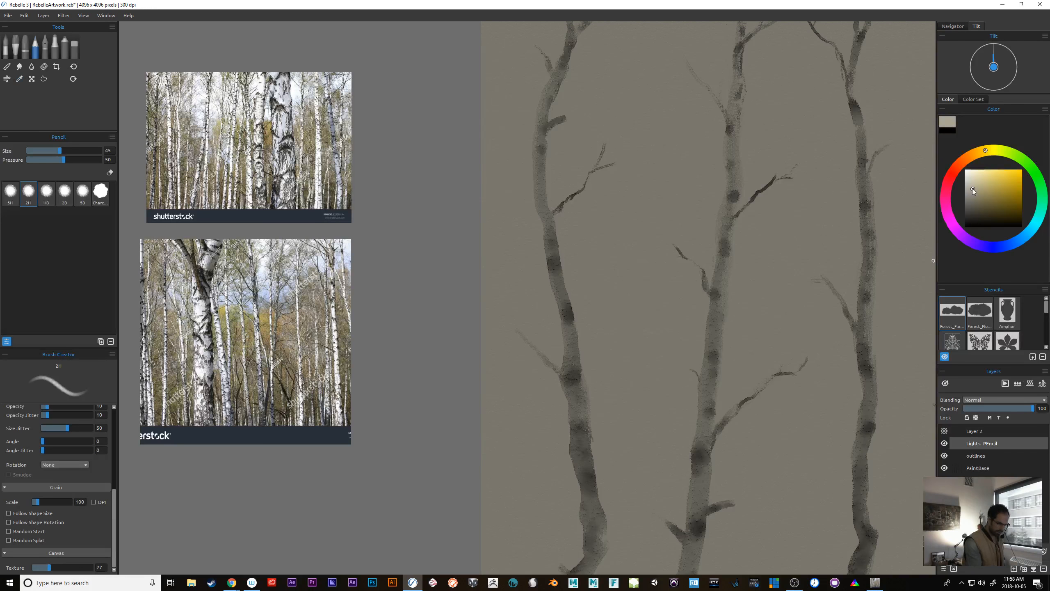
Pencil soft grey-beige highlights along the left edge and knots of the second tree's upper trunk at size 45.
left_click_drag(740, 342, 715, 404)
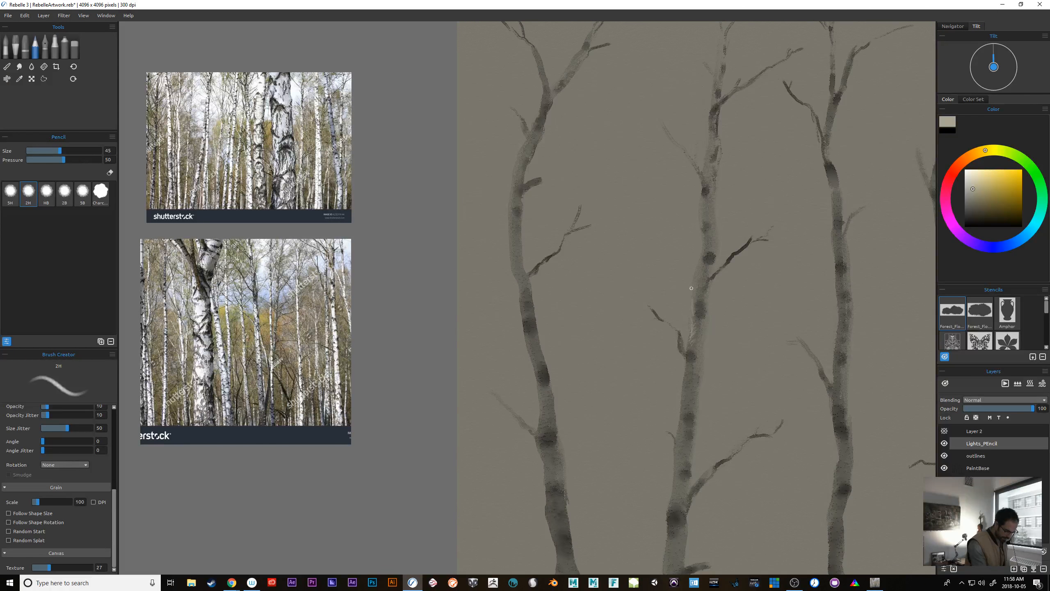
left_click_drag(694, 296, 703, 252)
left_click_drag(741, 293, 708, 348)
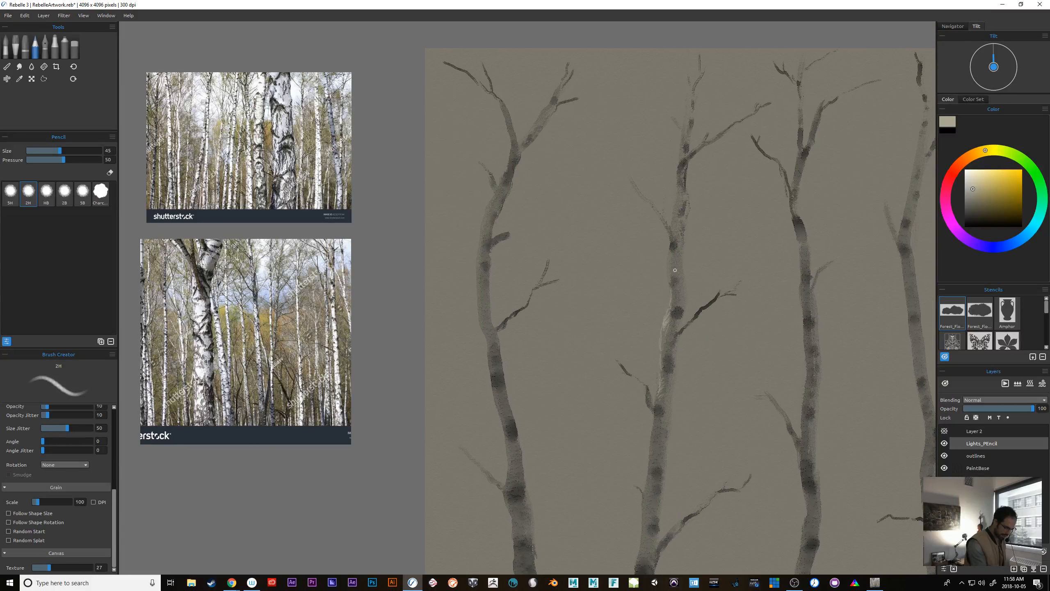
left_click_drag(679, 193, 674, 214)
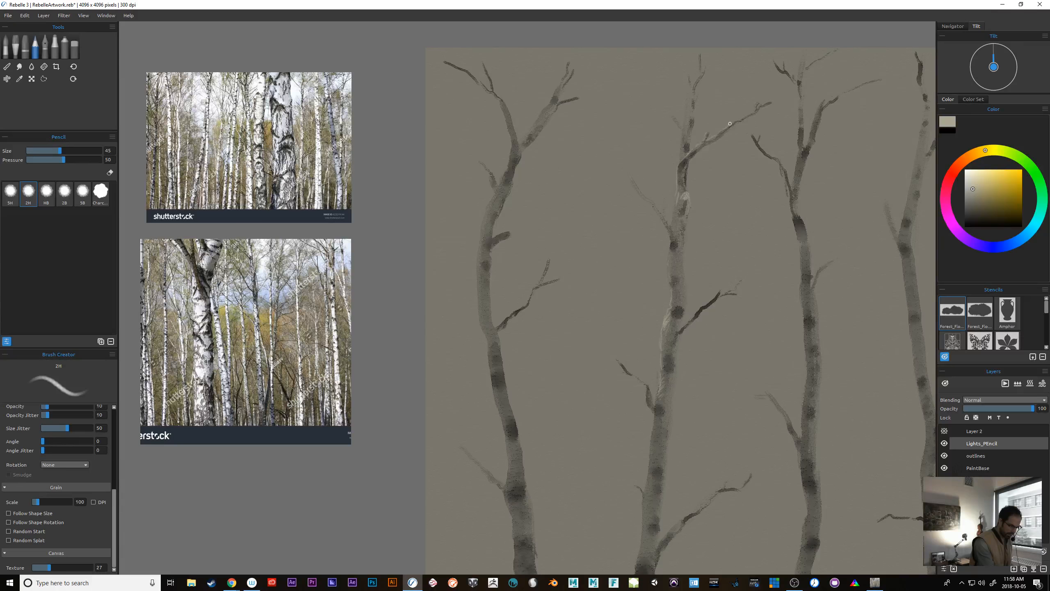
Pencil soft grey-beige highlights along the second tree's top branches, try some farther down its trunk, and undo the unwanted strokes.
left_click_drag(774, 327, 763, 361)
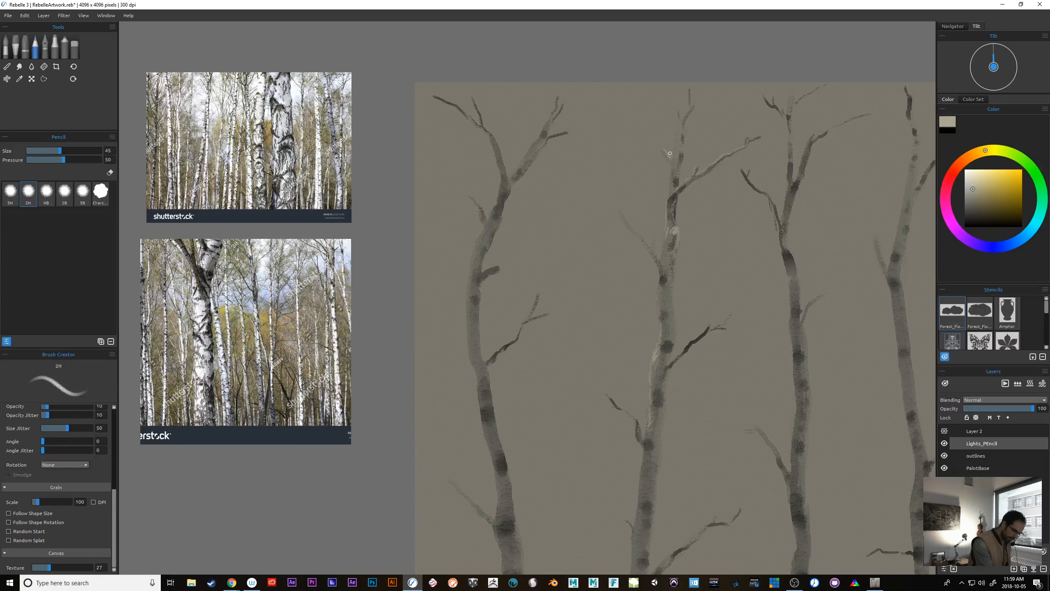
left_click_drag(756, 338, 692, 370)
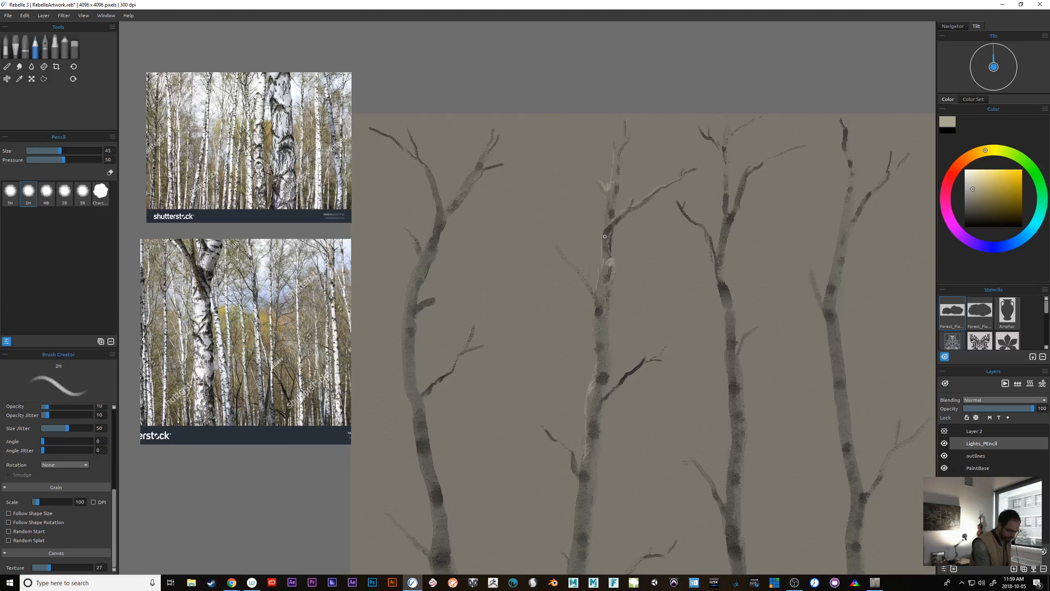
scroll(703, 374, "down", 2)
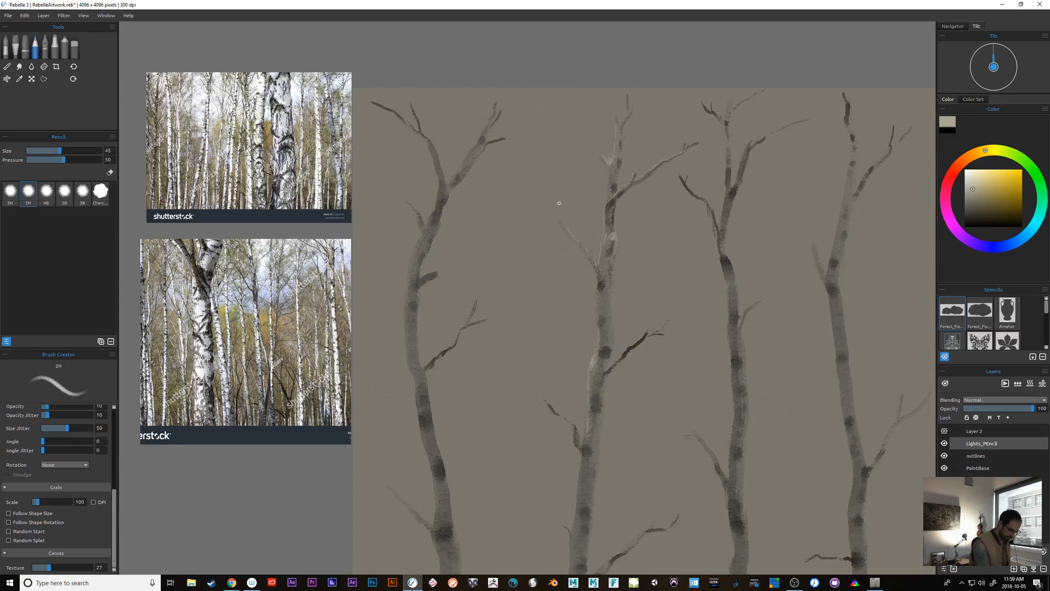
key("ctrl+z")
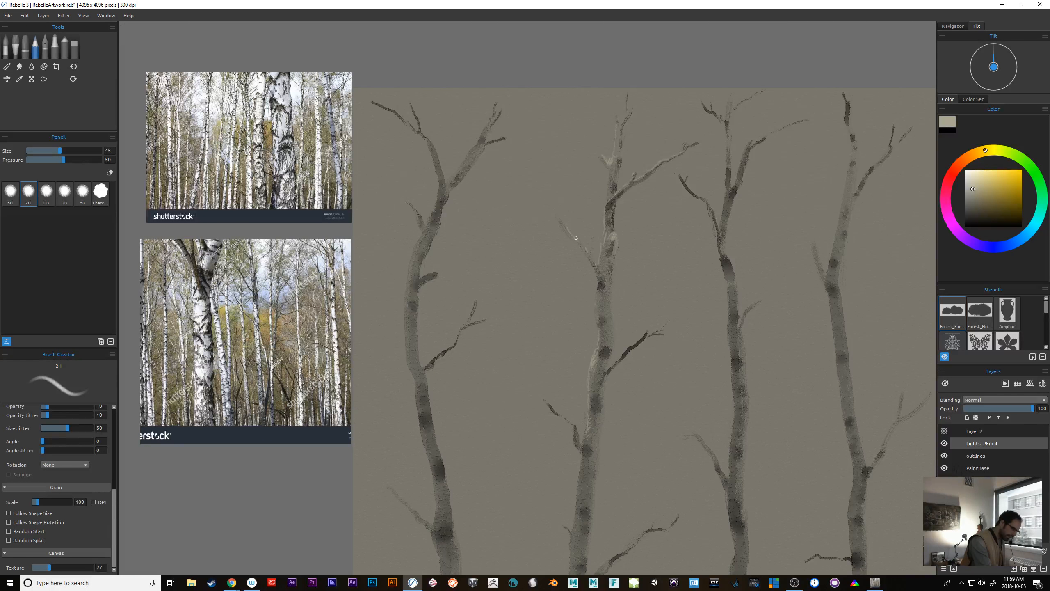
key("ctrl+z")
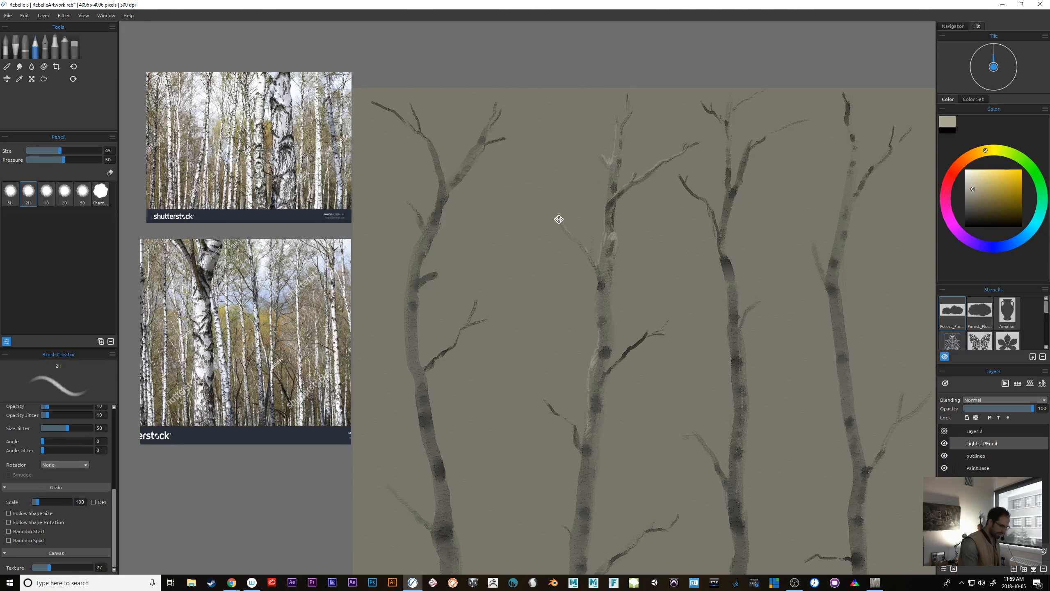
scroll(559, 219, "down", 6)
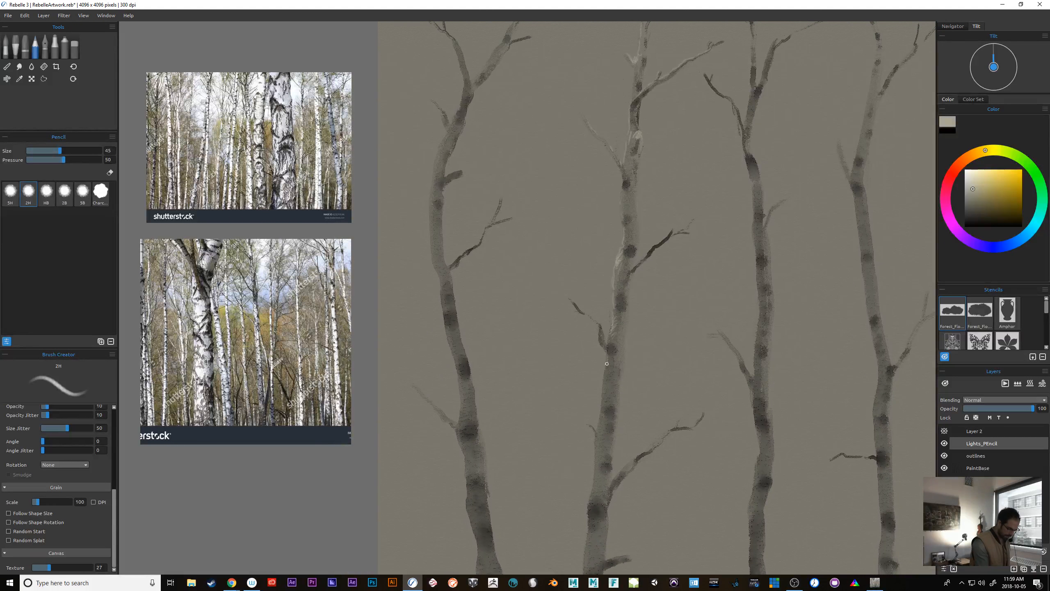
key("ctrl+z")
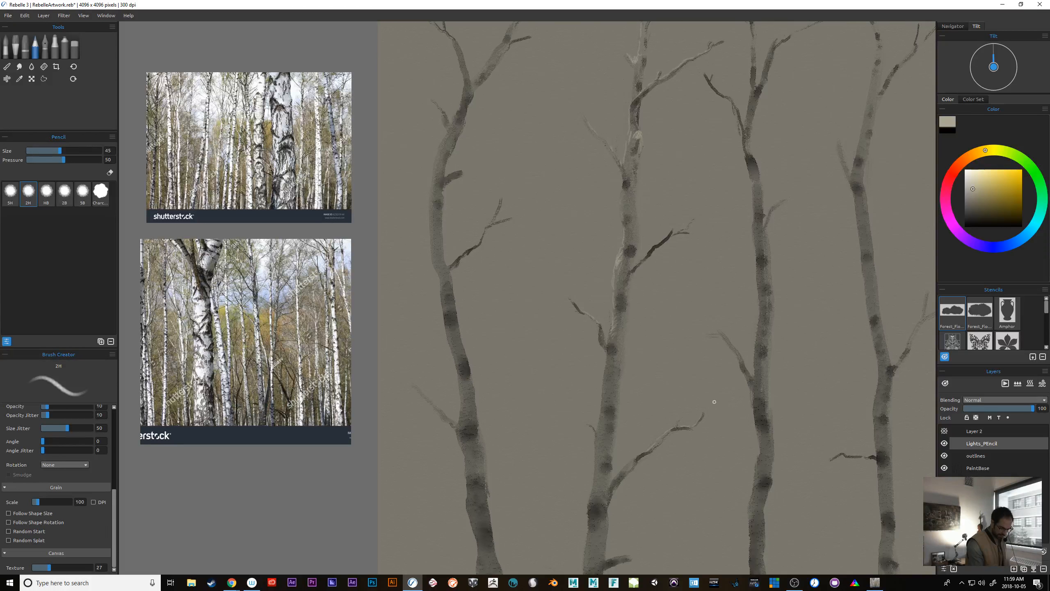
Lighten the canvas colour to a paler grey-beige, keeping the HP01 Hot Pressed texture.
left_click_drag(878, 454, 875, 385)
left_click_drag(759, 446, 815, 437)
key("ctrl+alt+c")
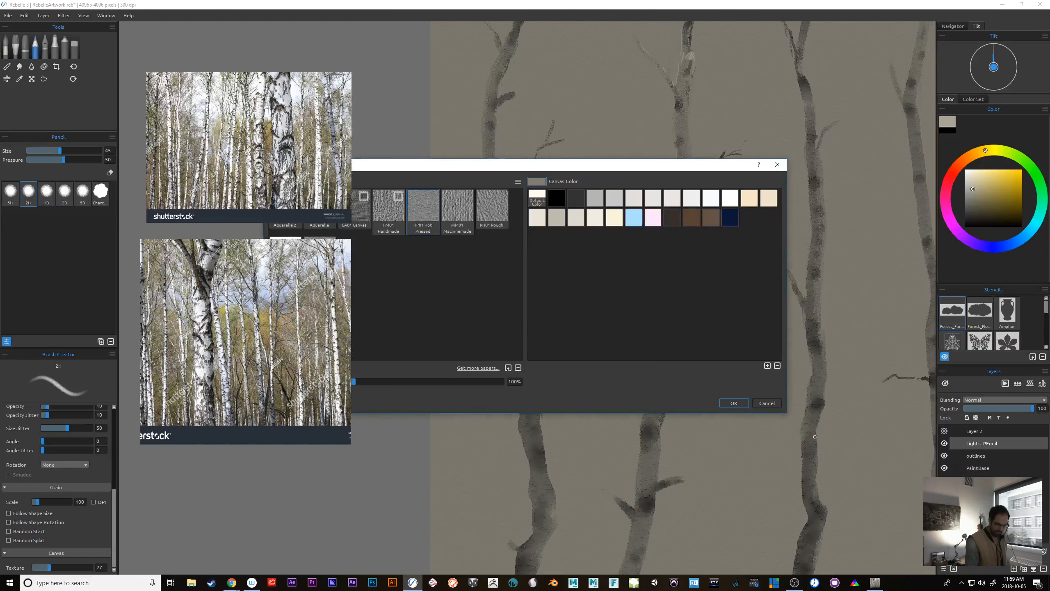
left_click_drag(562, 165, 913, 274)
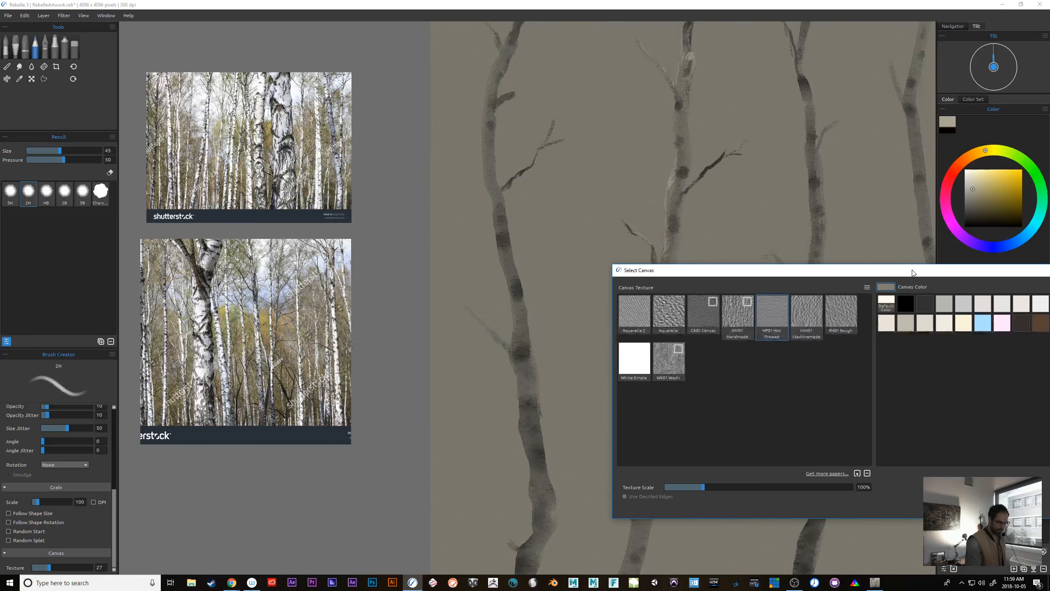
left_click(886, 287)
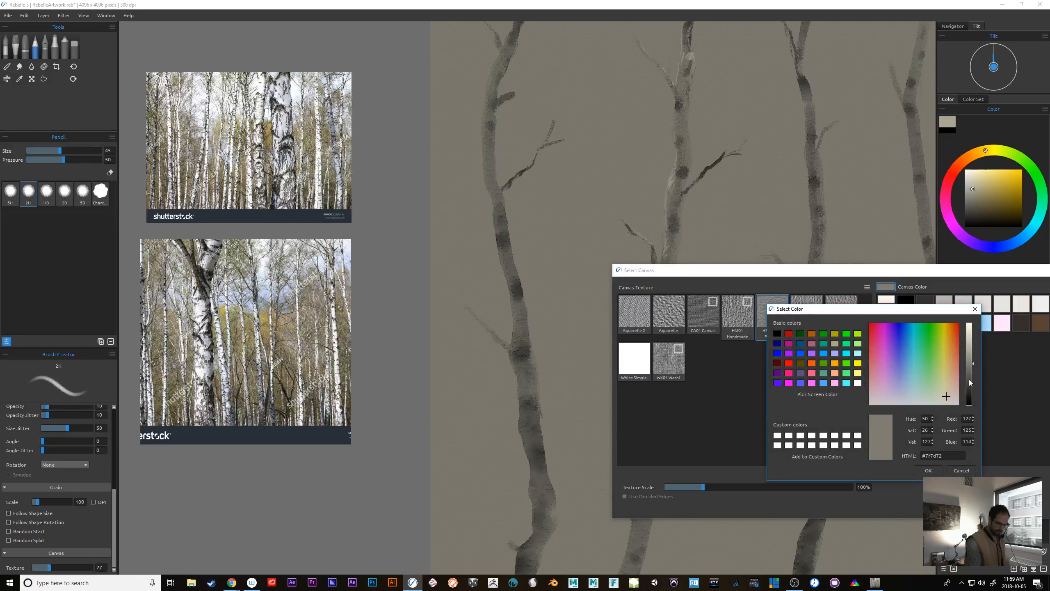
left_click_drag(970, 383, 970, 352)
left_click(928, 470)
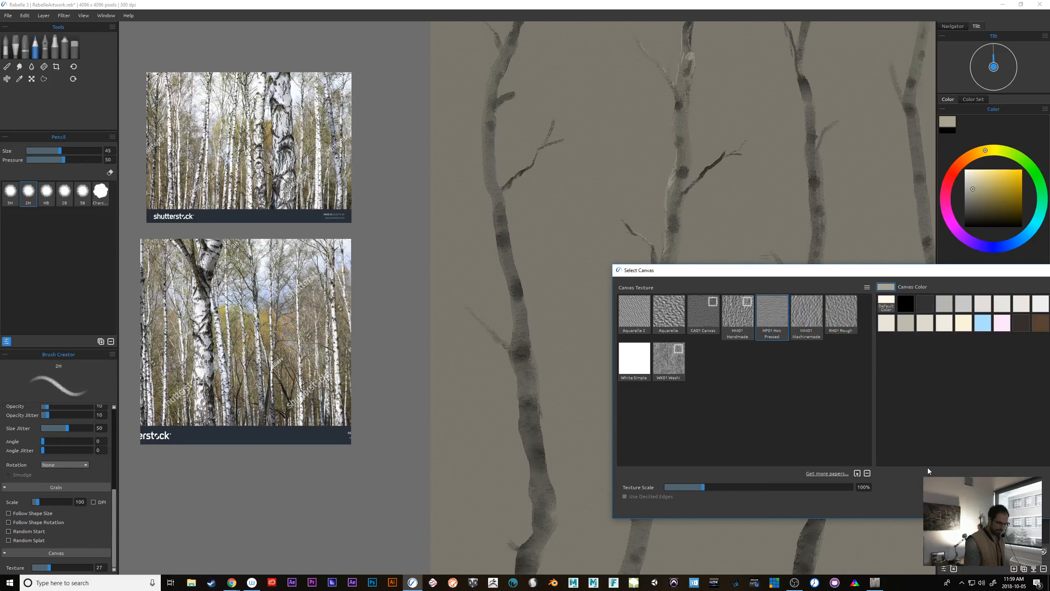
left_click_drag(921, 276, 426, 288)
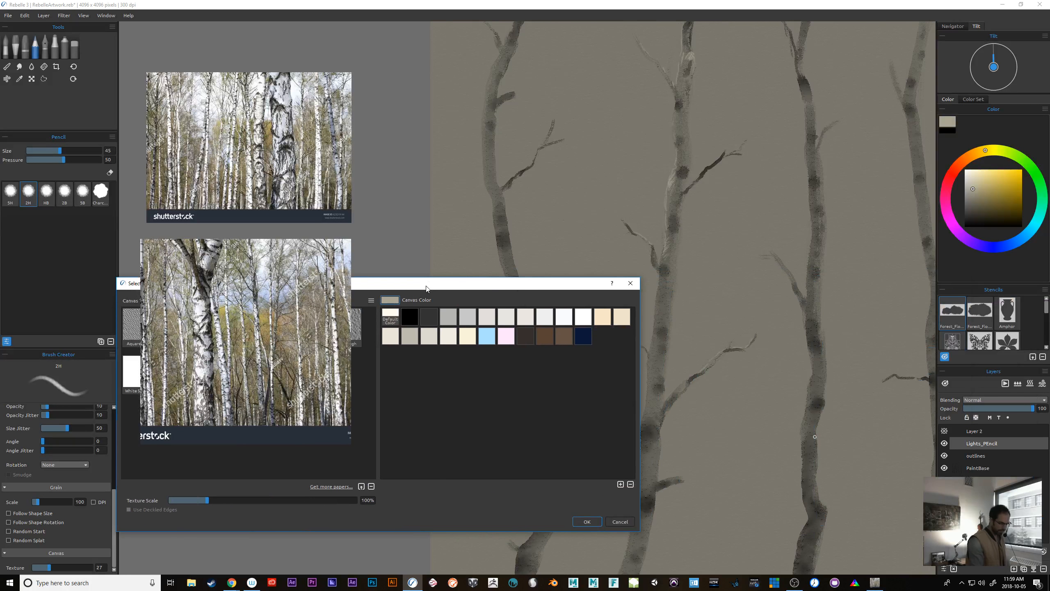
left_click(587, 522)
Sample the new canvas background, lighten the pencil colour to a pale beige, and clear the Lights_PEncil layer.
left_click_drag(805, 491, 554, 432)
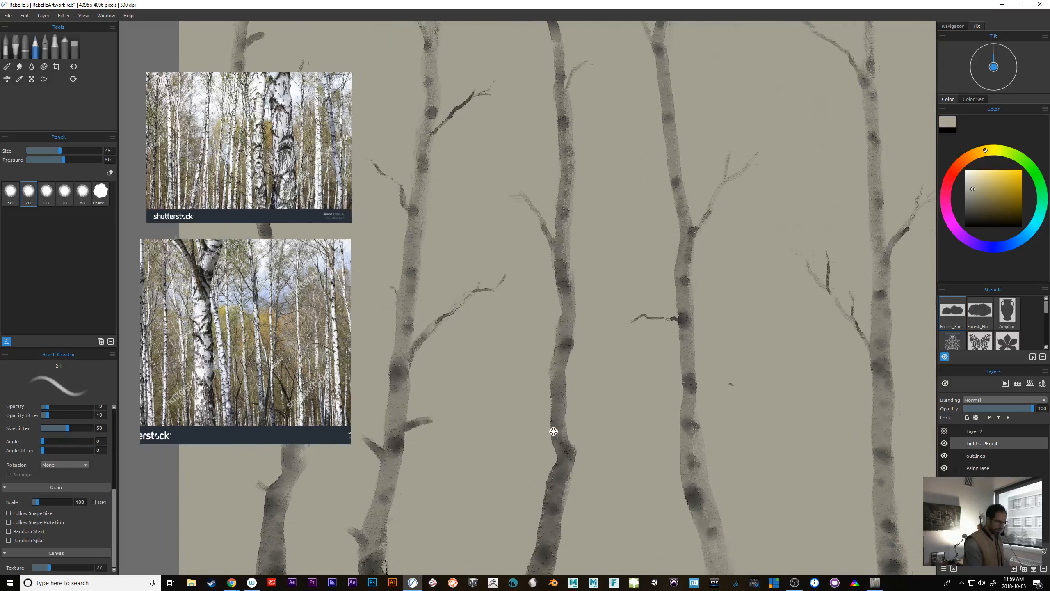
left_click_drag(715, 498, 768, 373)
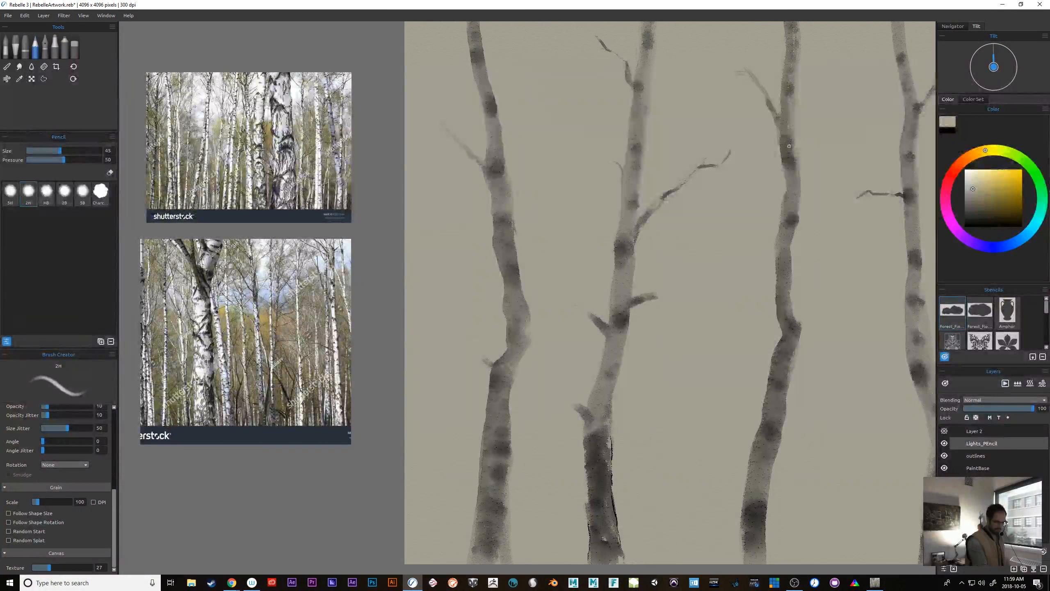
left_click_drag(648, 426, 635, 553)
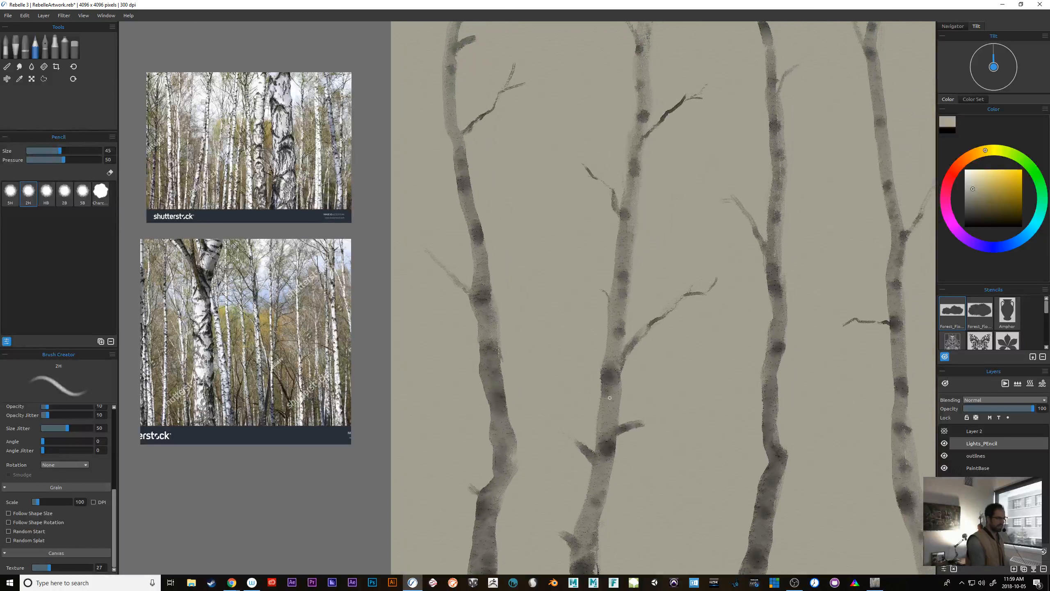
left_click_drag(676, 499, 716, 430)
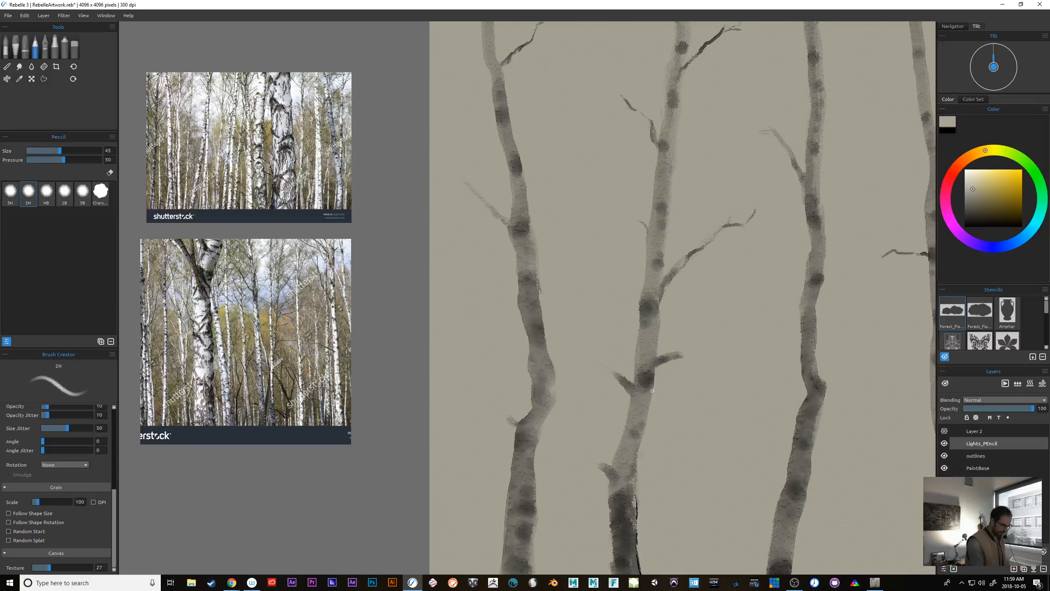
left_click_drag(657, 445, 654, 457)
left_click(703, 410, "alt")
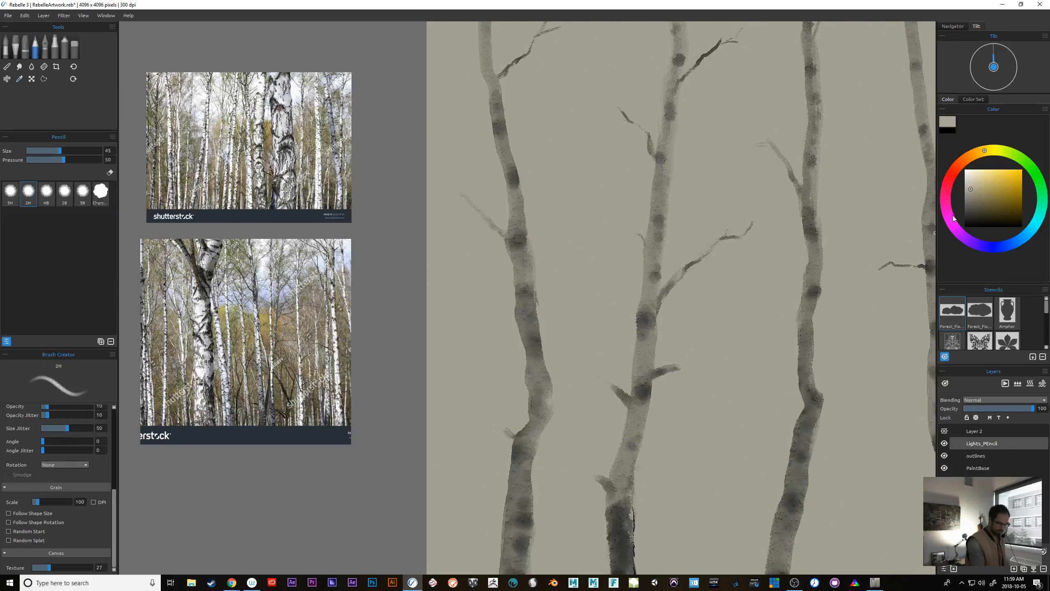
left_click(972, 181)
left_click_drag(678, 386, 658, 520)
left_click(954, 569)
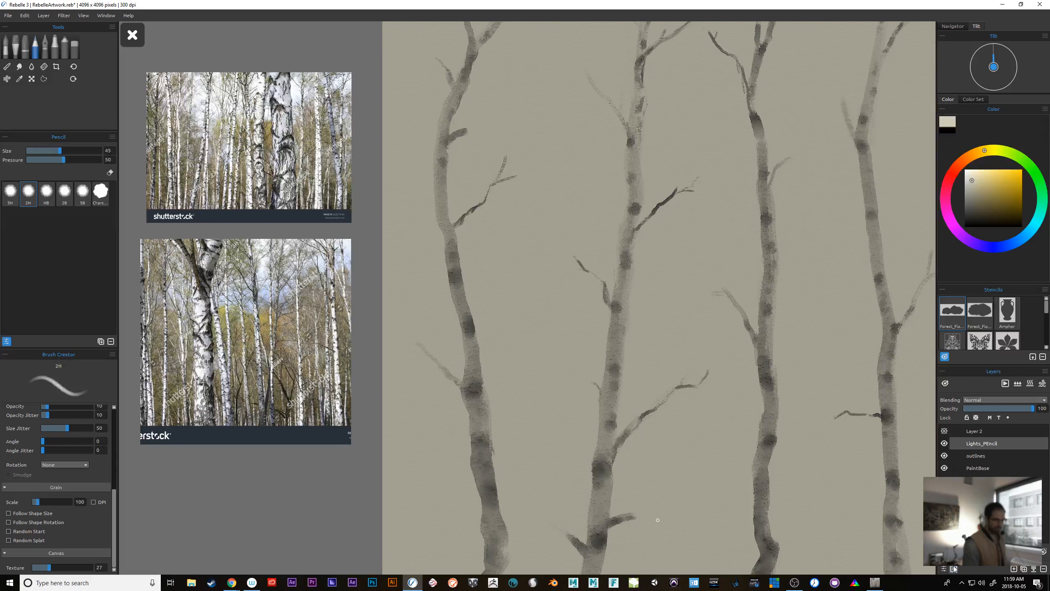
Try a pale beige pencil highlight along the left edge of the second tree's trunk.
left_click_drag(655, 373, 653, 428)
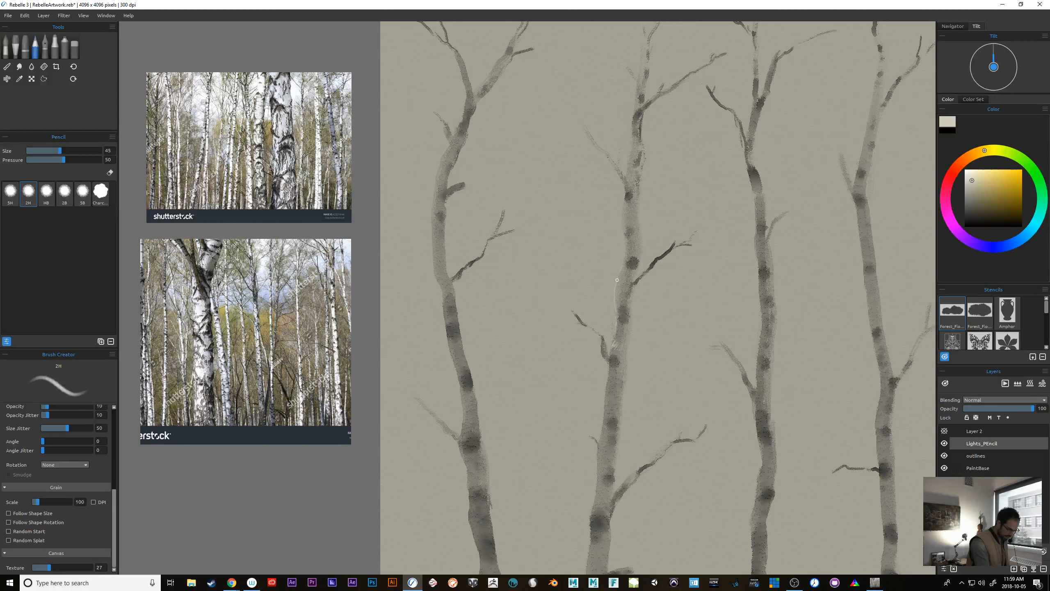
left_click_drag(731, 405, 732, 392)
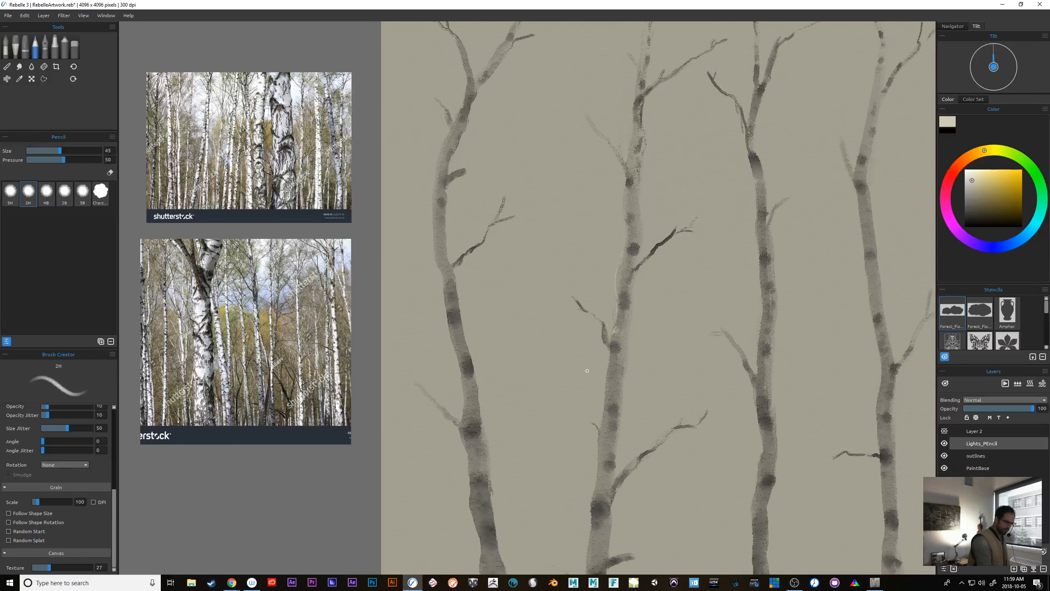
Sample a dark knot on the third tree, darken the pencil colour to black and reduce the pencil to size 35.
left_click(765, 413, "alt")
left_click(769, 424, "alt")
left_click_drag(975, 214, 962, 229)
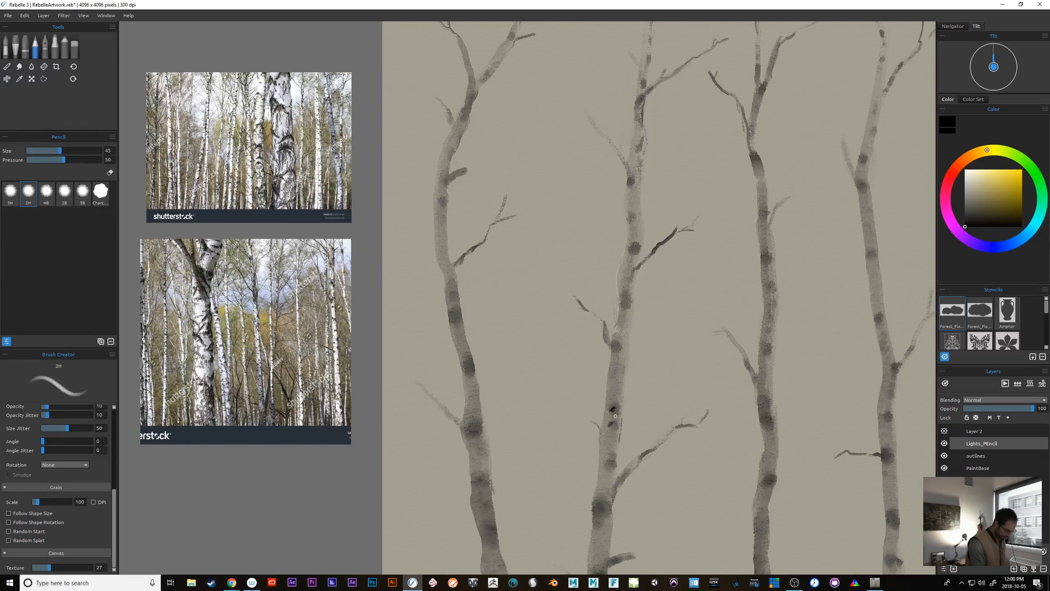
key("[")
Pencil black knot centres and short horizontal bark lines down the second tree's middle and lower trunk.
left_click_drag(714, 406, 748, 370)
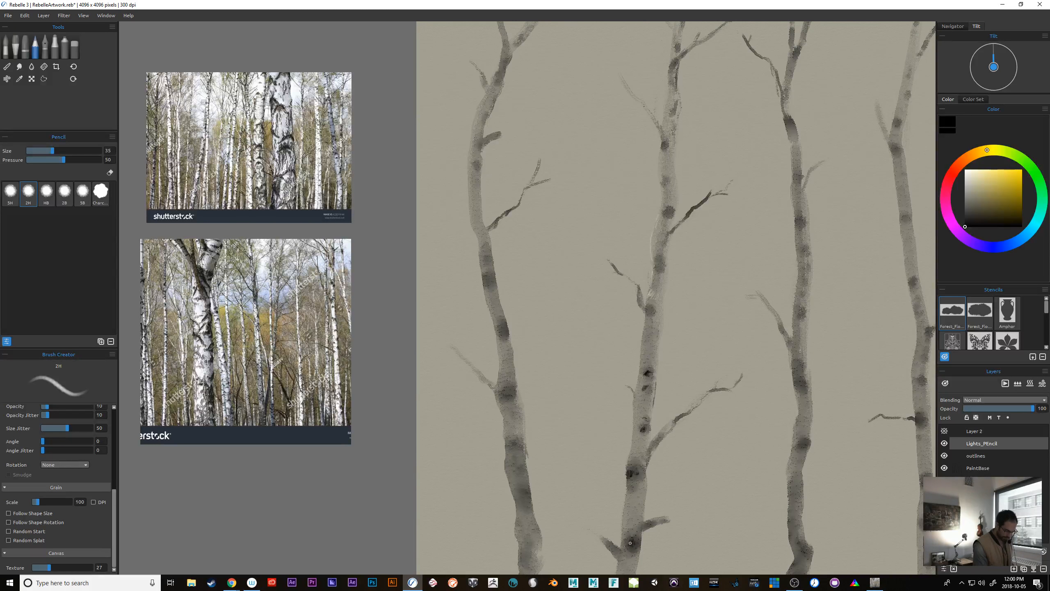
left_click_drag(711, 507, 699, 464)
left_click_drag(651, 513, 669, 387)
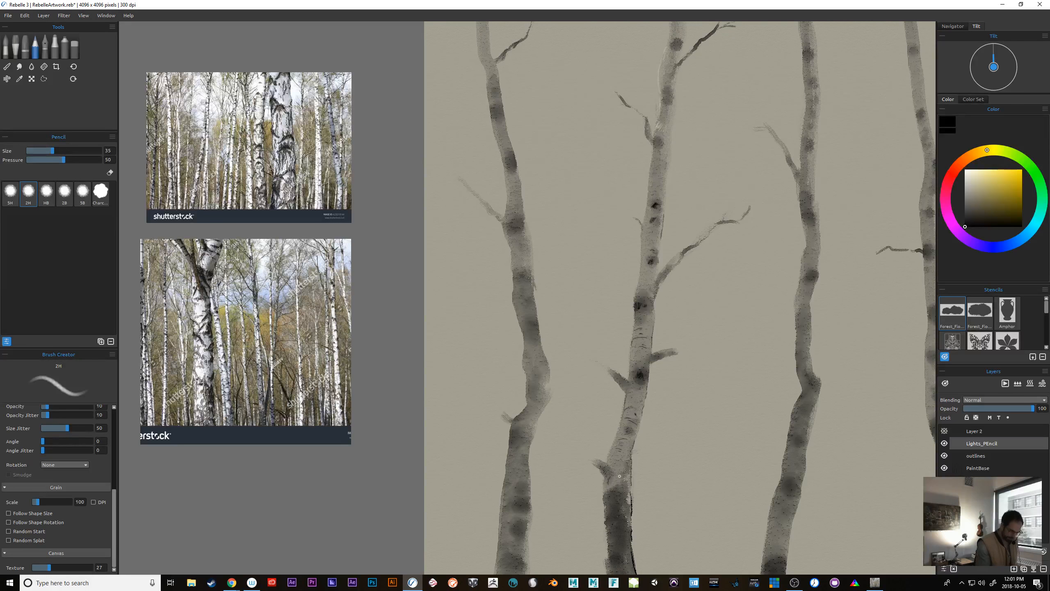
left_click_drag(748, 487, 679, 393)
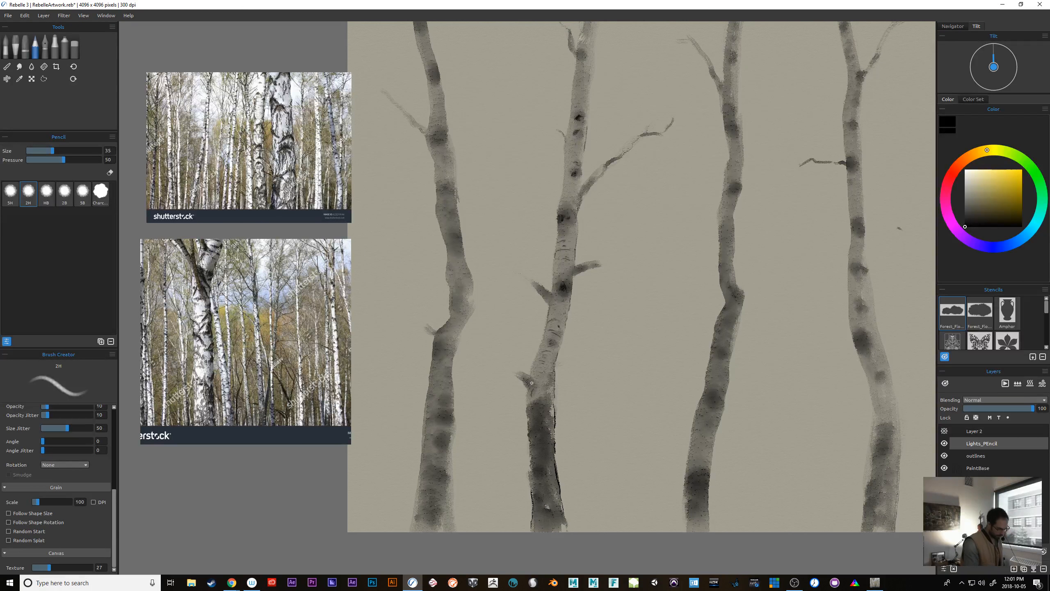
left_click_drag(624, 359, 616, 442)
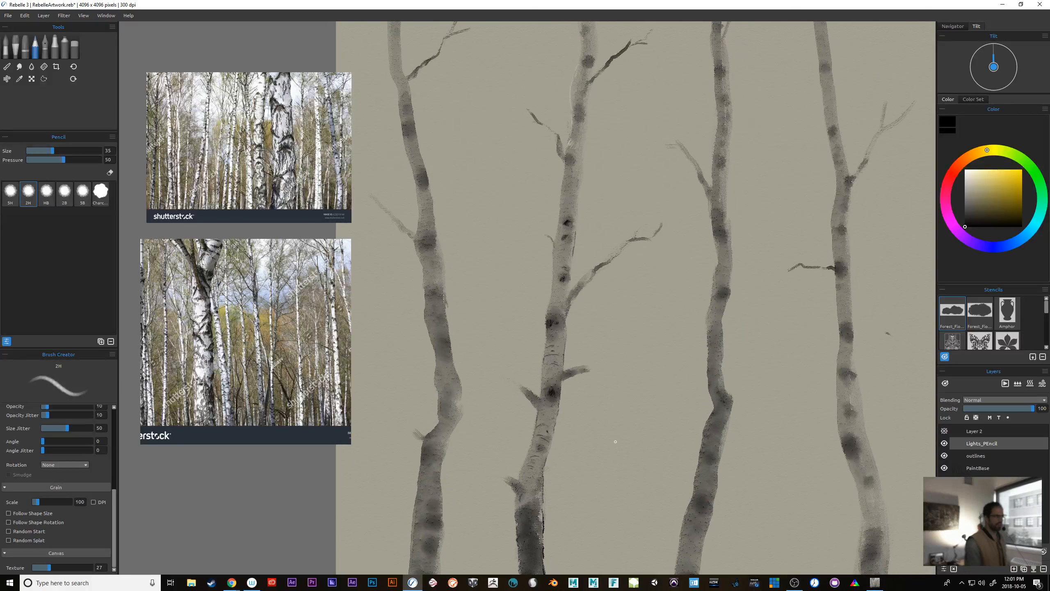
Erase the bark lines between the two large knots on the second tree with the Round Medium eraser.
key("e")
key("e")
key("e")
key("e")
key("e")
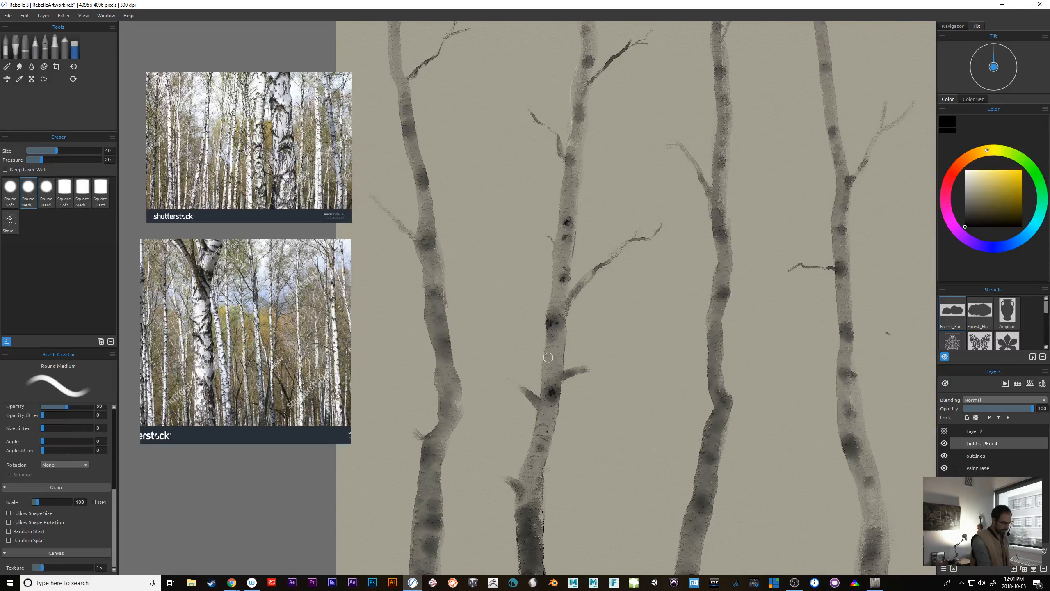
key("e")
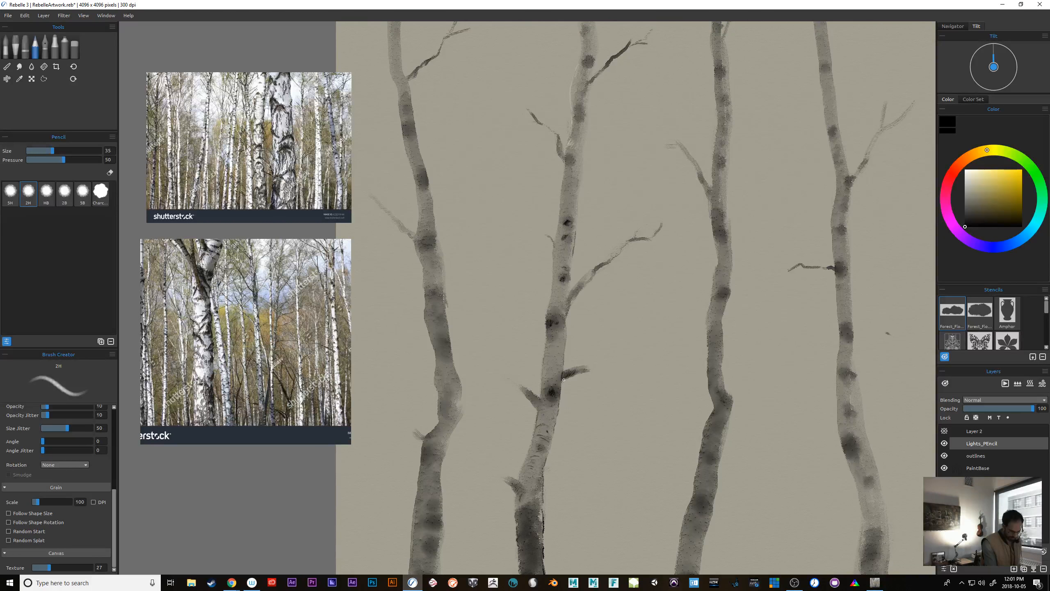
Erase the black centre from the second tree's knot beside its short stub branches and return to the 2H pencil.
left_click_drag(754, 439, 653, 550)
mouse_move(652, 508)
left_mouse_down()
mouse_move(649, 486)
mouse_move(586, 481)
left_mouse_up()
left_click_drag(655, 442, 692, 538)
left_click_drag(719, 492, 713, 319)
left_click_drag(647, 476, 749, 403)
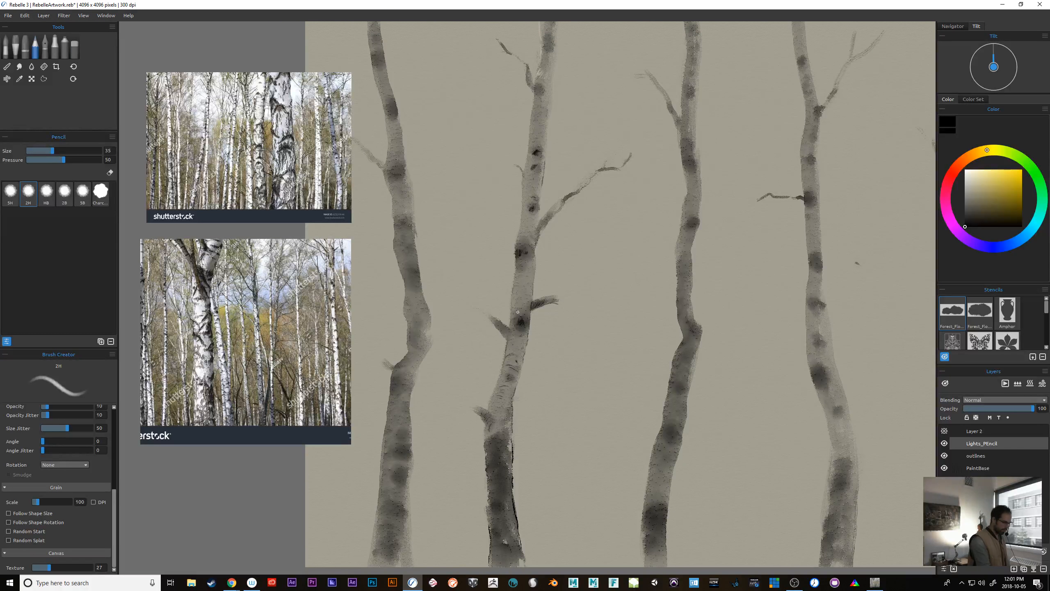
key("e")
left_click_drag(524, 328, 519, 318)
key("e")
key("e")
key("e")
key("e")
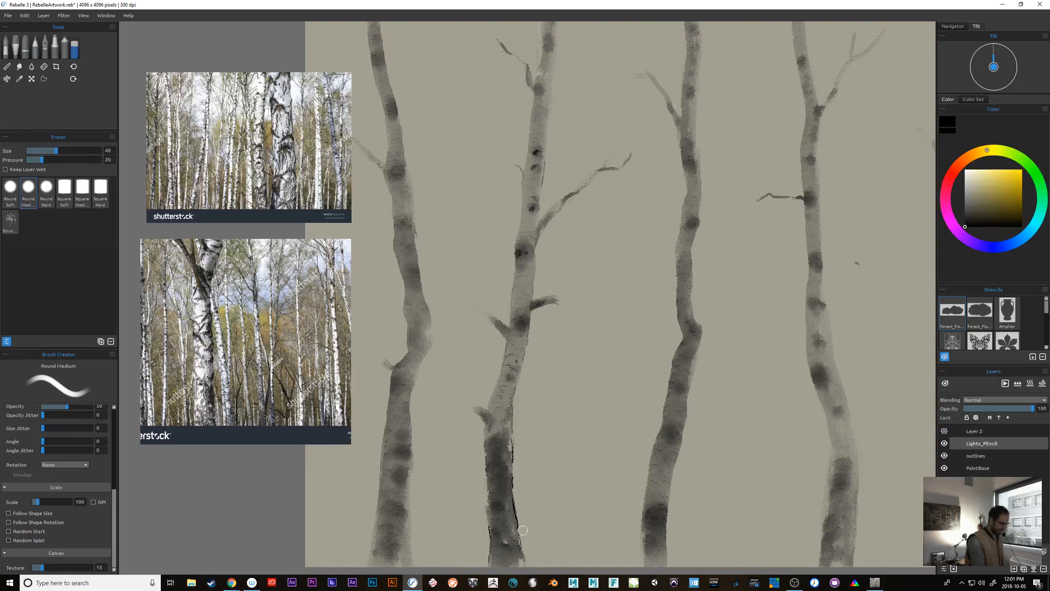
key("e")
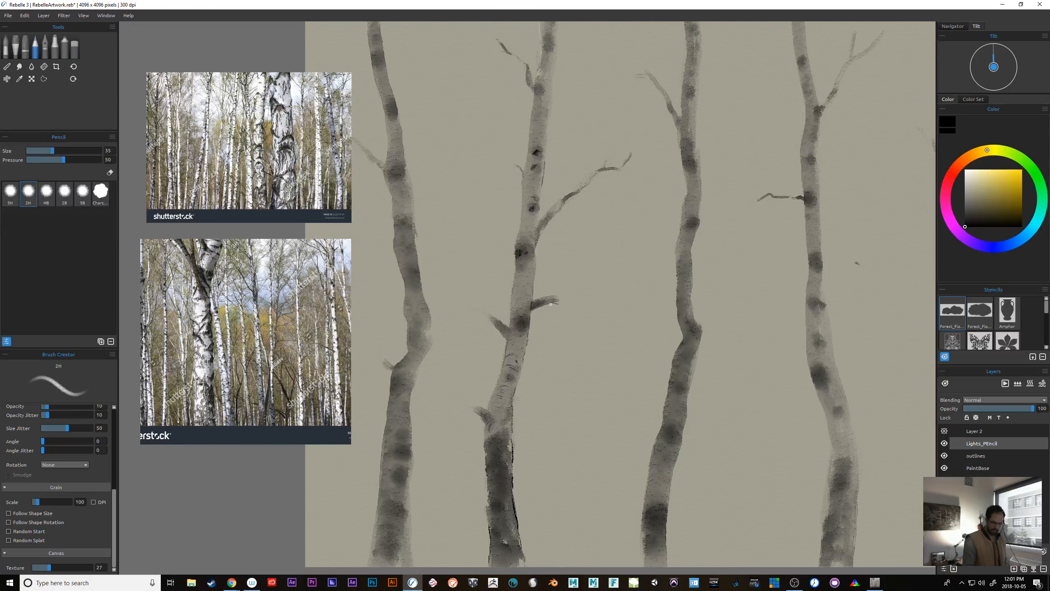
Clear the Lights_PEncil layer and the outlines layer.
left_click(954, 570)
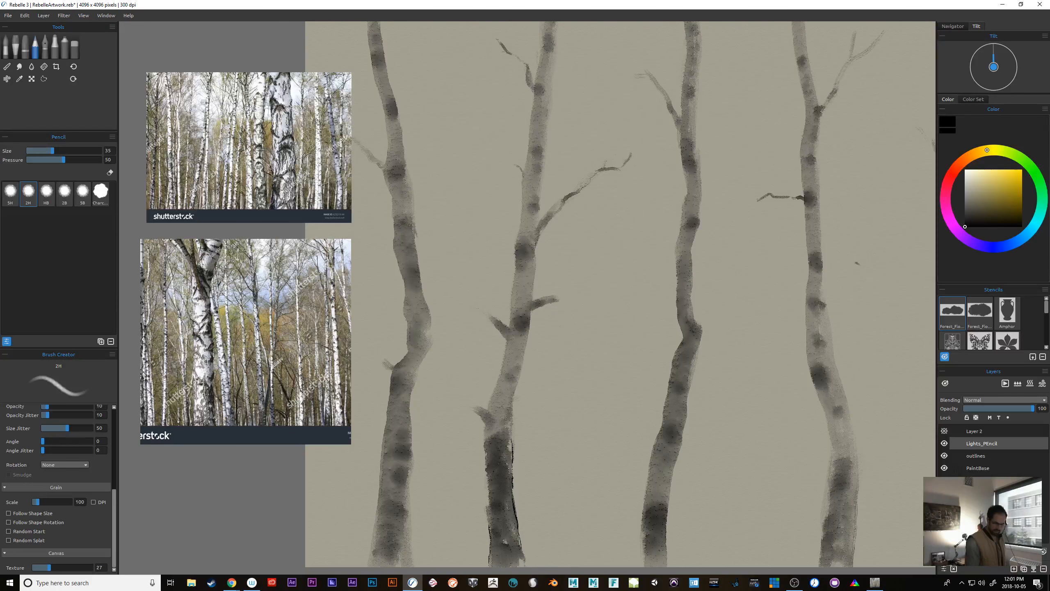
left_click(980, 455)
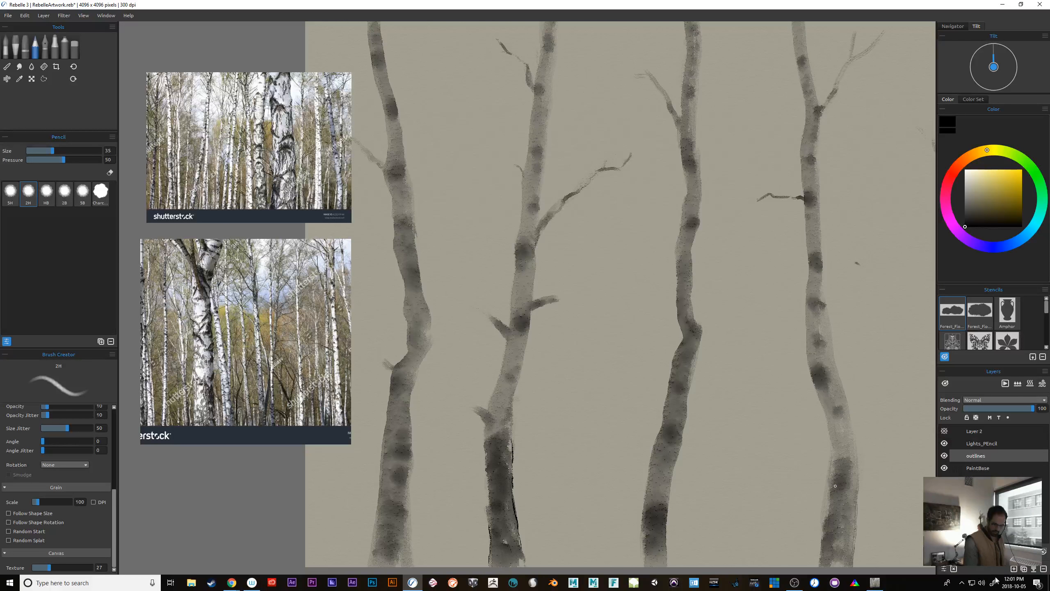
left_click(954, 570)
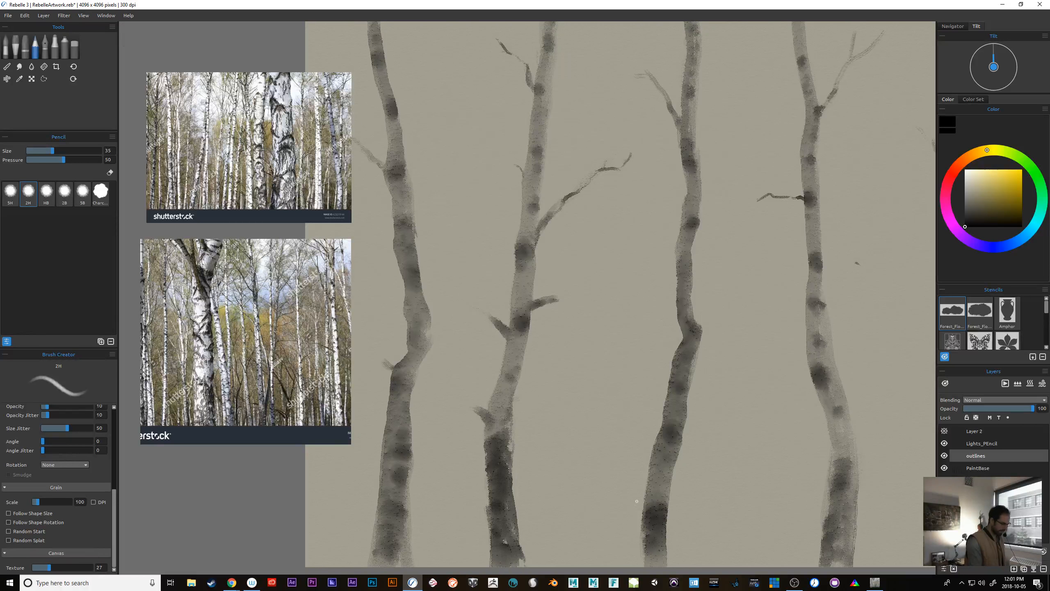
Examine the trunks, knots and branches of the painted trees, both up close and across the whole canvas.
left_click_drag(635, 391, 612, 571)
left_click_drag(634, 436, 614, 518)
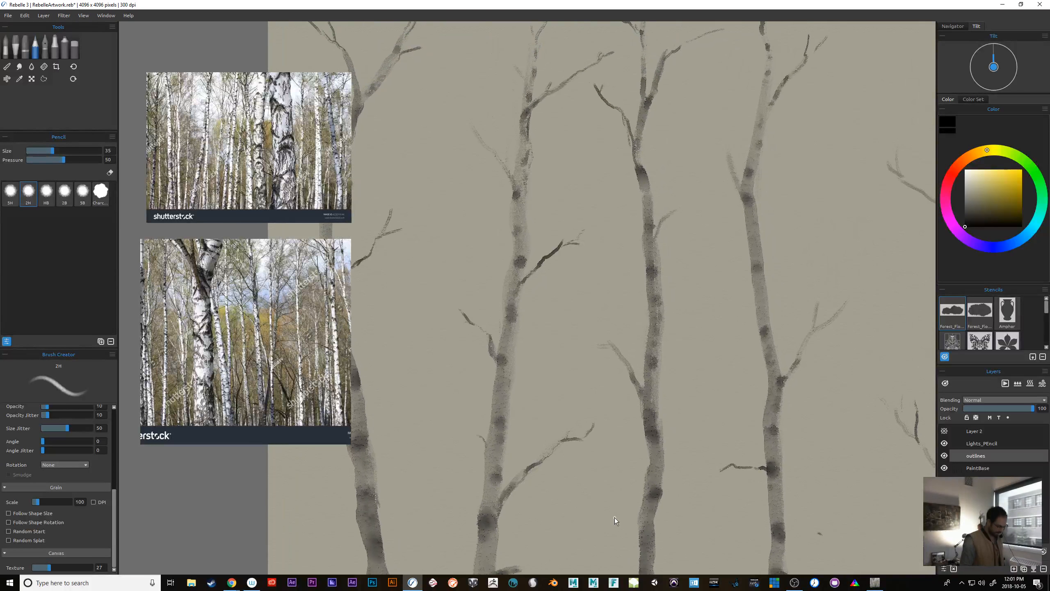
key("ctrl+minus")
key("ctrl+minus")
key("ctrl+minus")
key("ctrl+minus")
left_click_drag(748, 451, 724, 339)
scroll(725, 342, "up", 3)
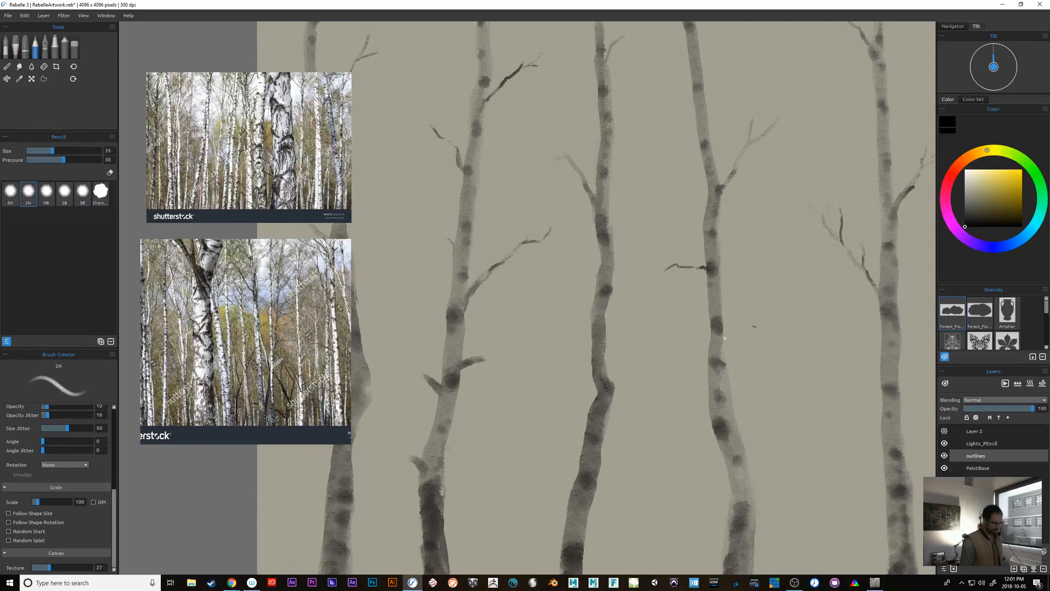
scroll(725, 342, "up", 3)
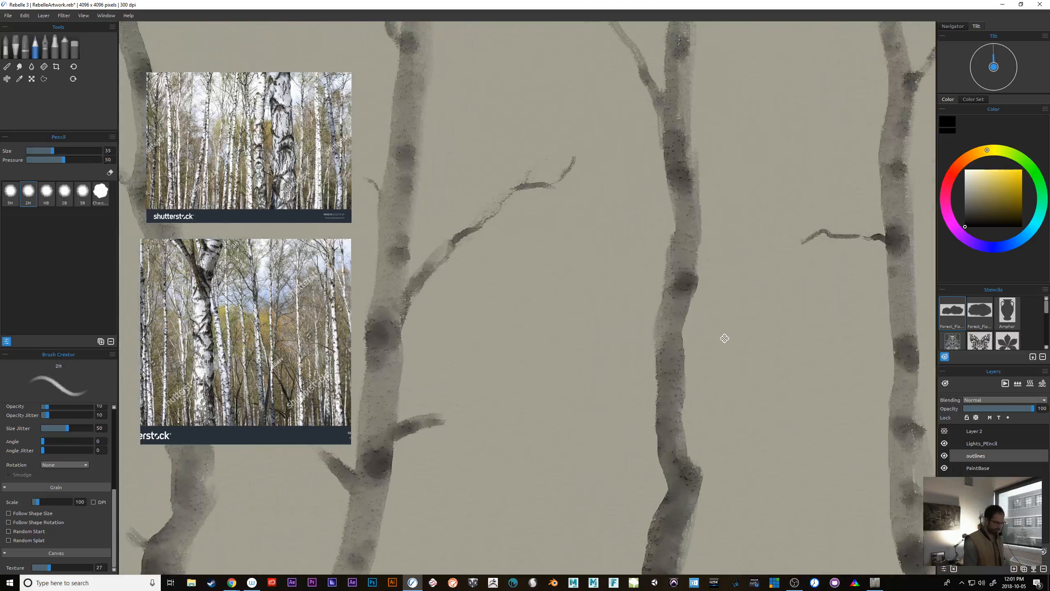
left_click_drag(769, 485, 556, 337)
left_click_drag(711, 485, 576, 421)
scroll(576, 422, "down", 1)
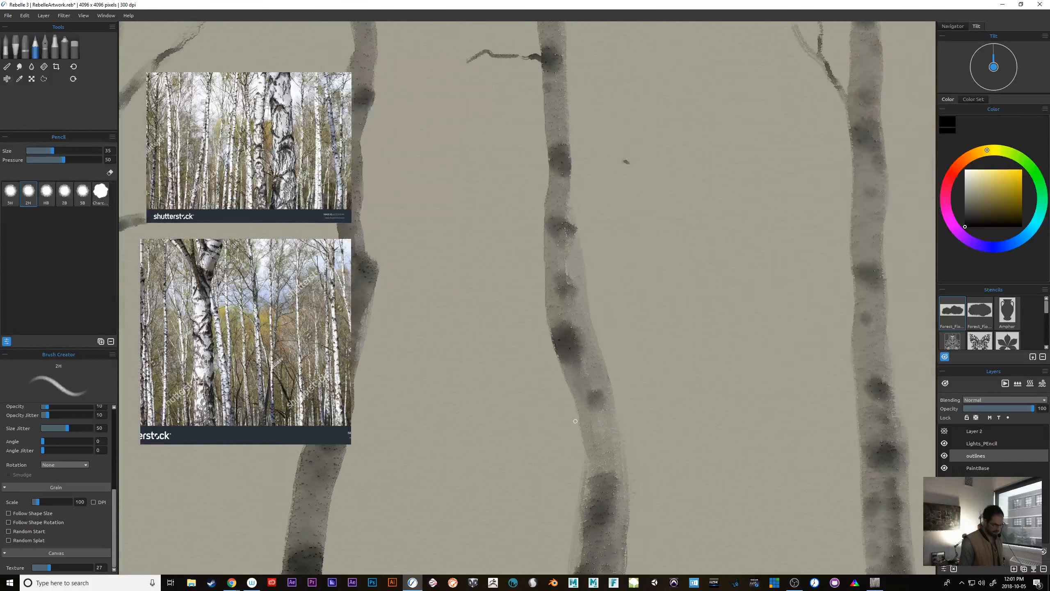
scroll(576, 421, "down", 1)
left_click_drag(877, 501, 831, 448)
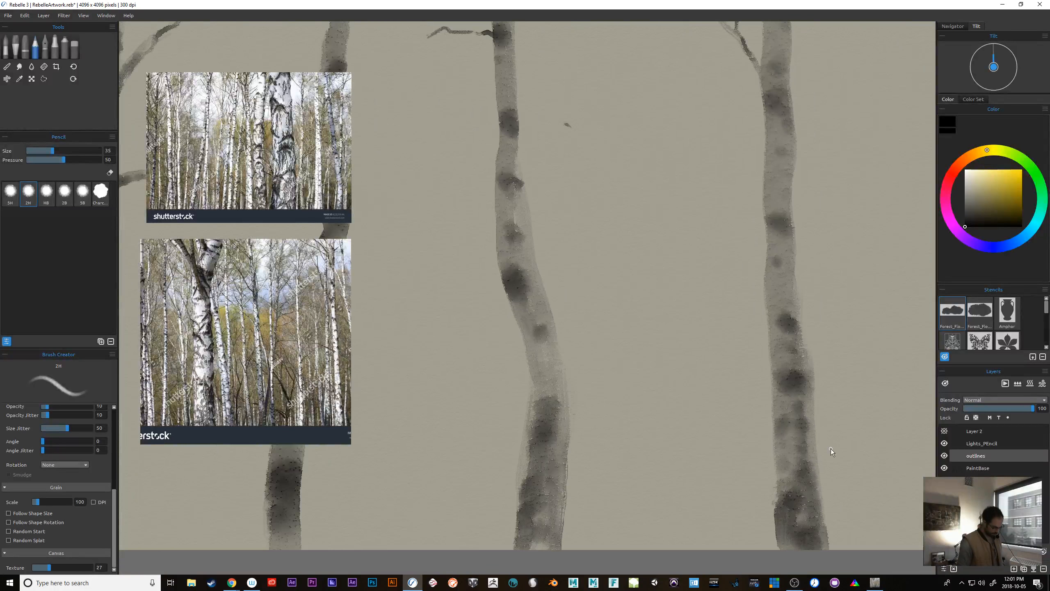
scroll(830, 448, "down", 2)
scroll(804, 507, "up", 2)
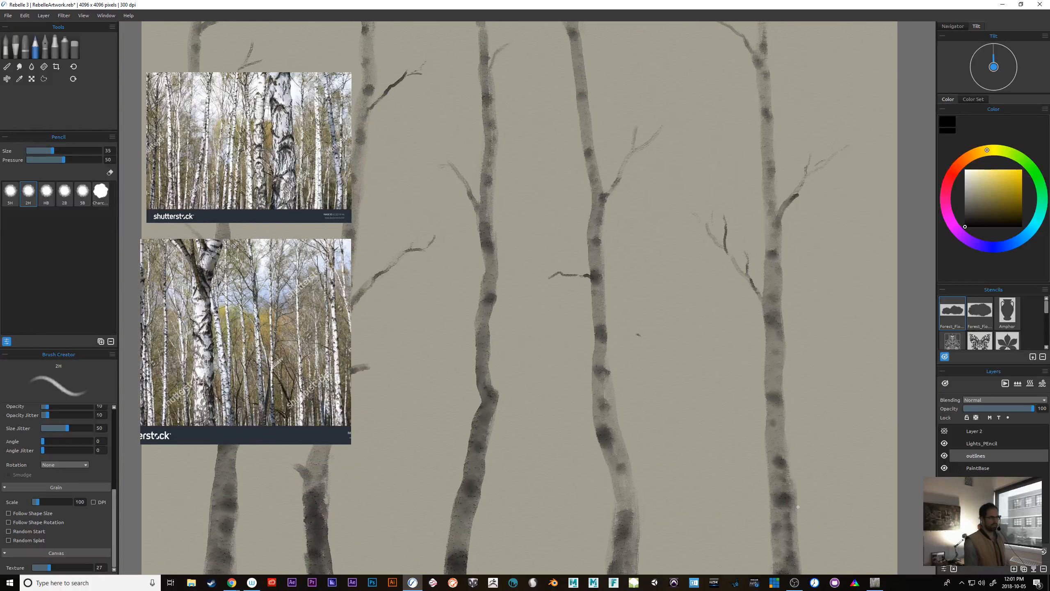